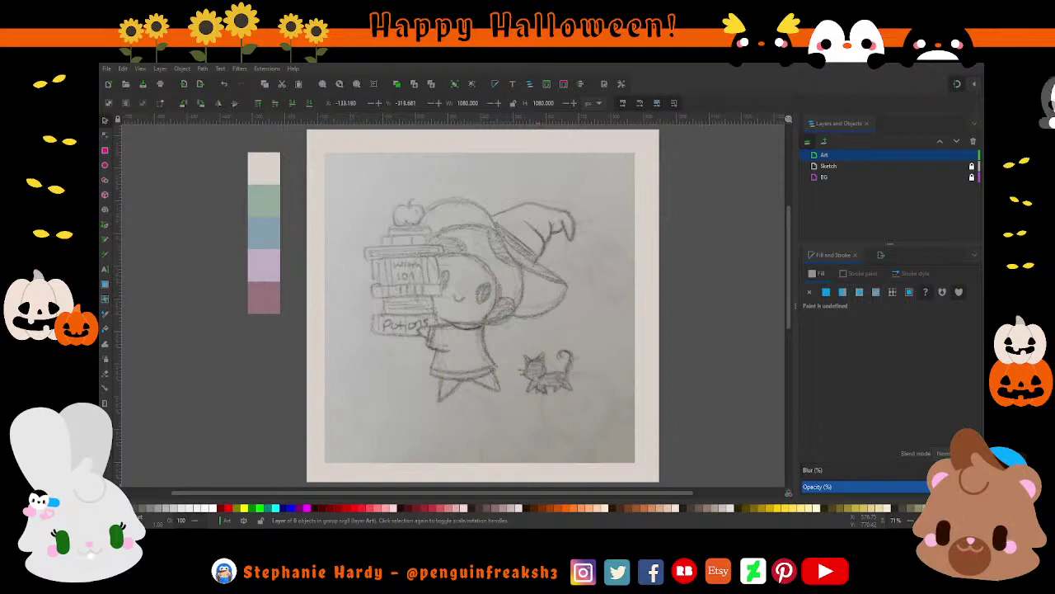
Save the witch drawing document as Mushroom_Witch.svg with Ctrl+S.
key(alt+Tab)
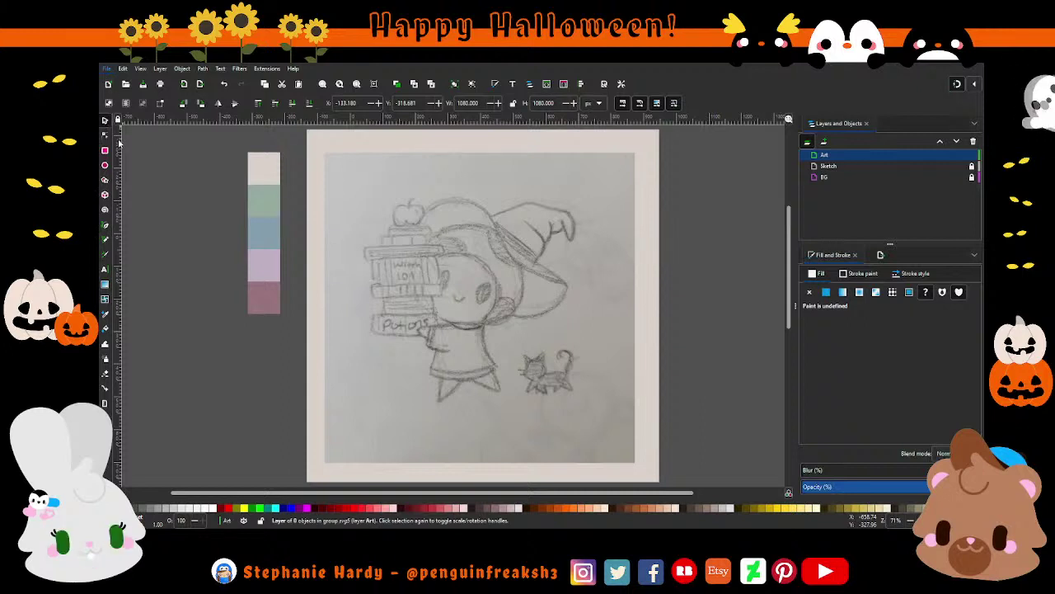
key(ctrl+s)
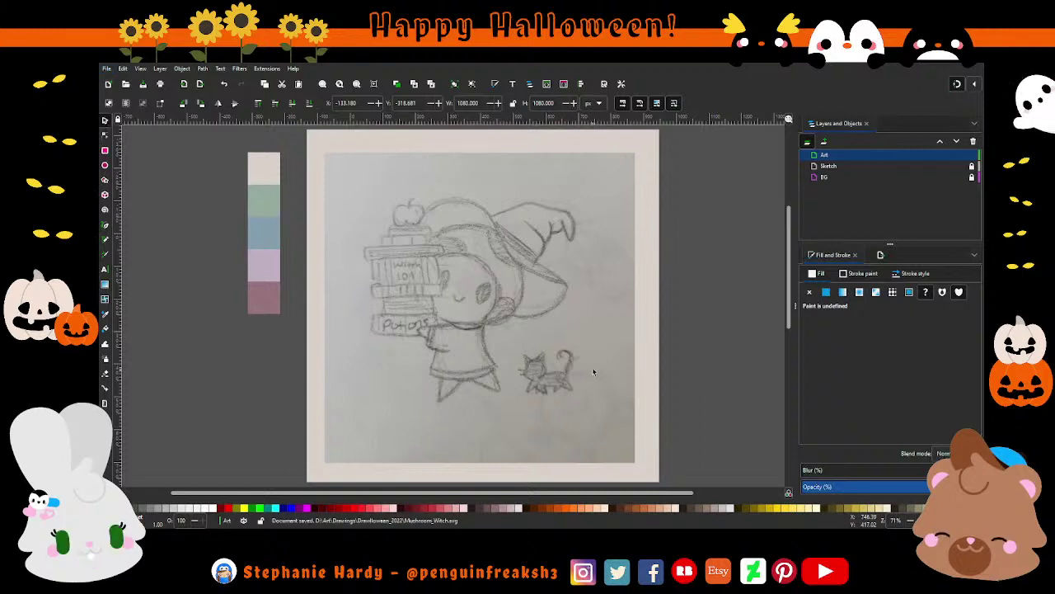
click(645, 256)
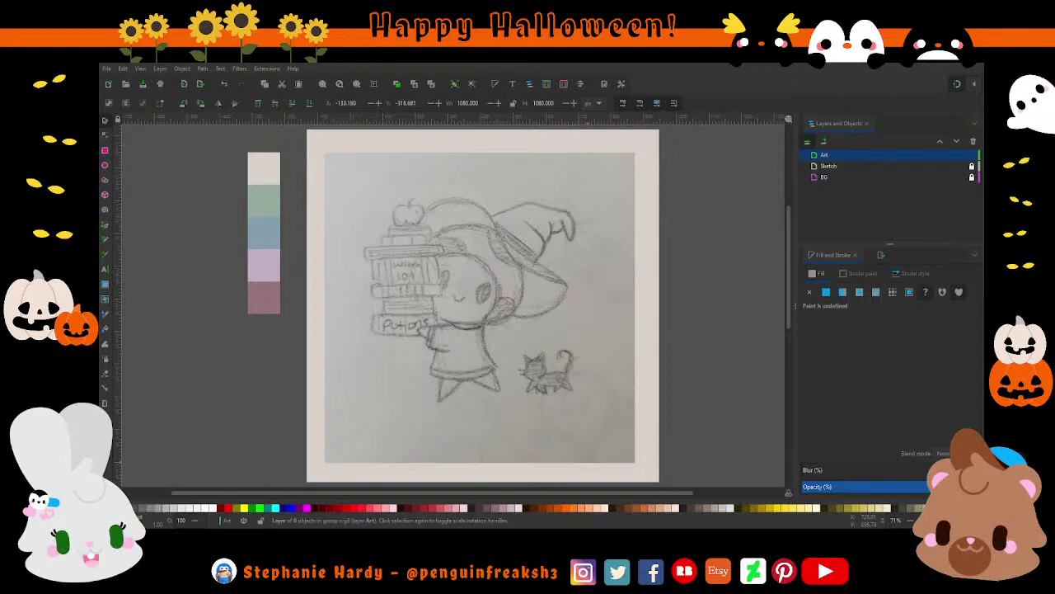
click(655, 507)
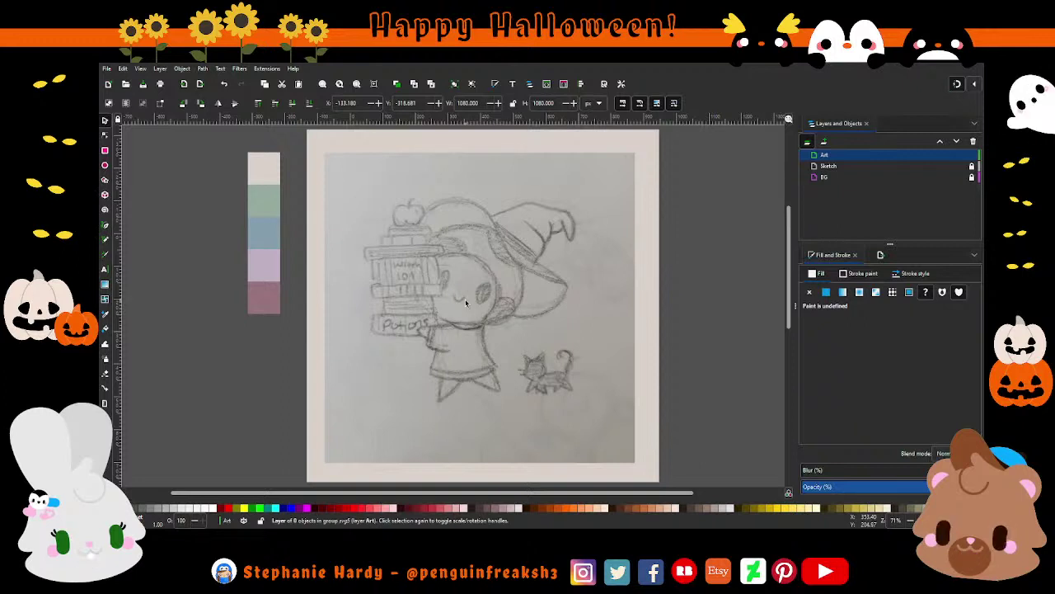
Zoom in on the pencil sketch and pick the Pencil tool for freehand drawing.
scroll(465, 299, up, 1)
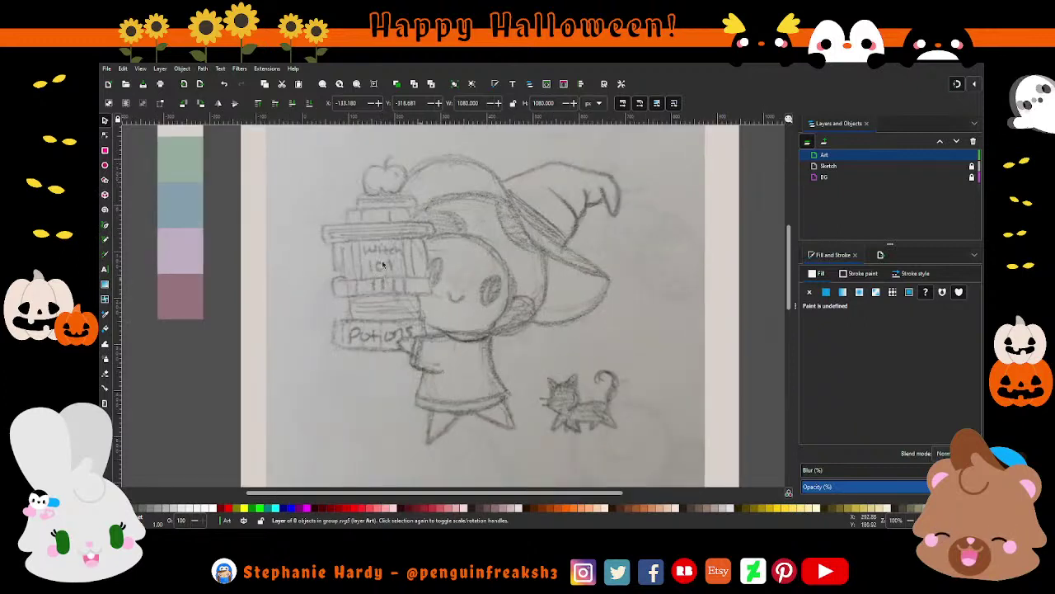
scroll(590, 275, up, 1)
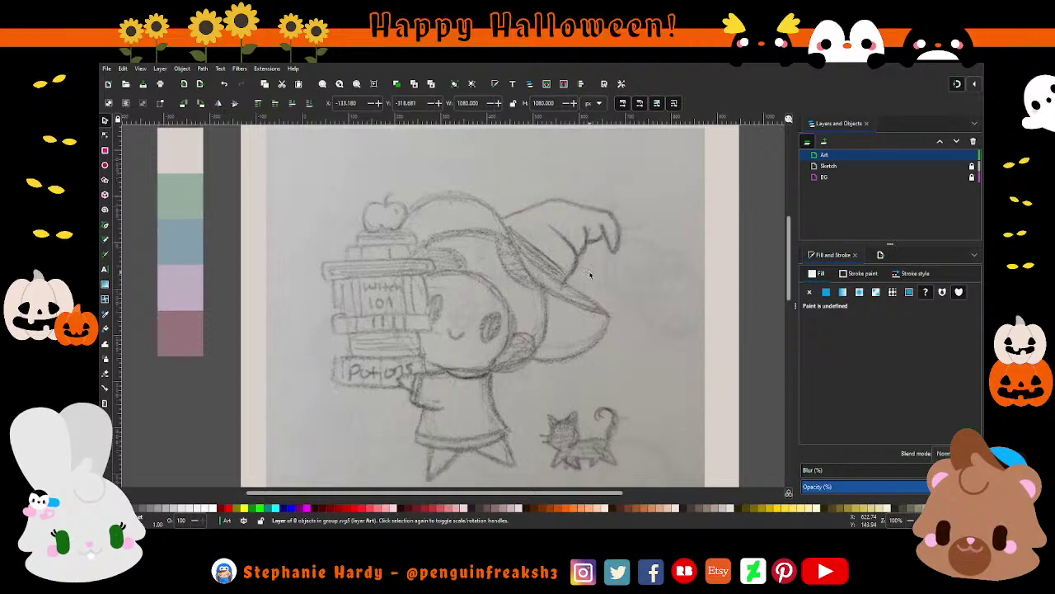
scroll(591, 275, down, 1)
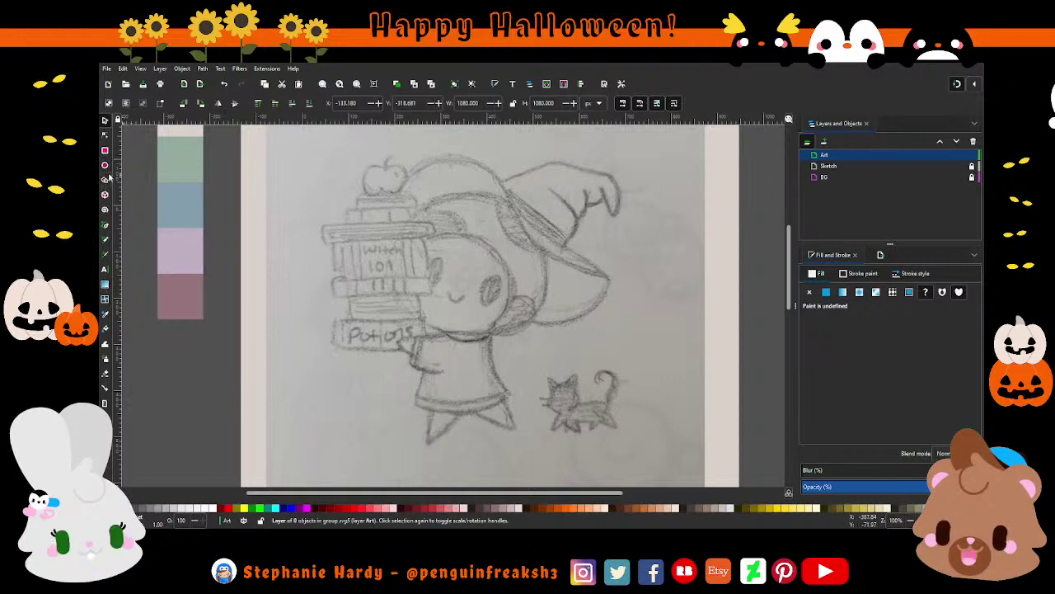
click(104, 225)
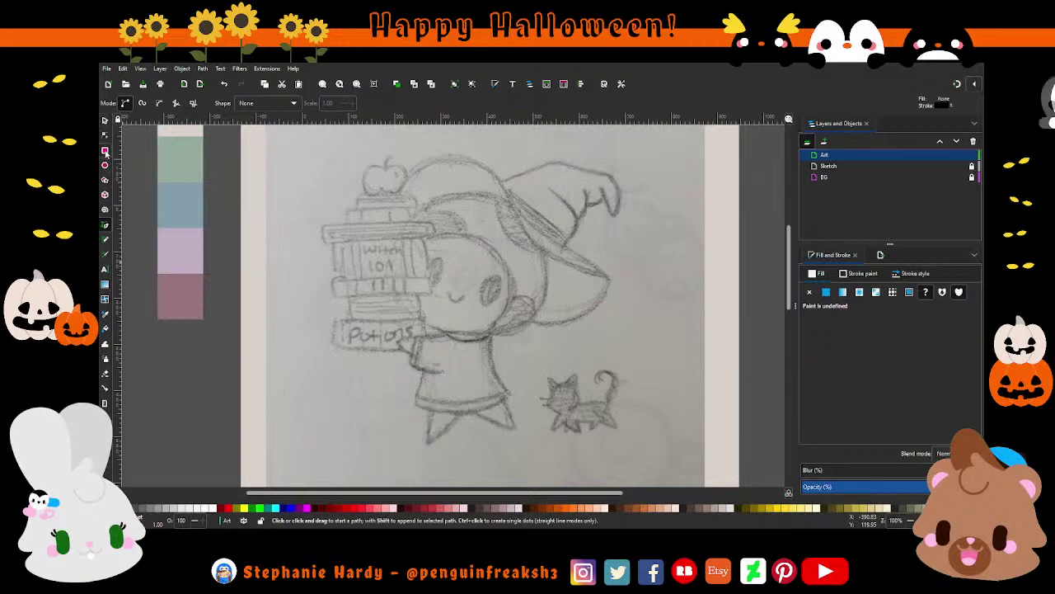
Draw a rectangle over an upper book and fill it with the mauve swatch colour.
click(105, 150)
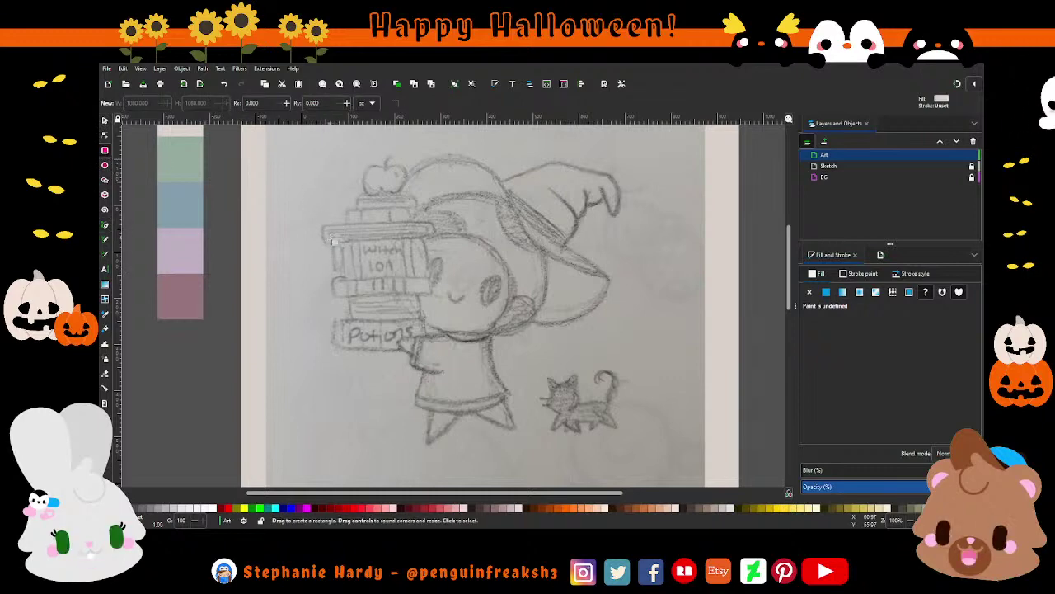
drag(324, 224, 435, 243)
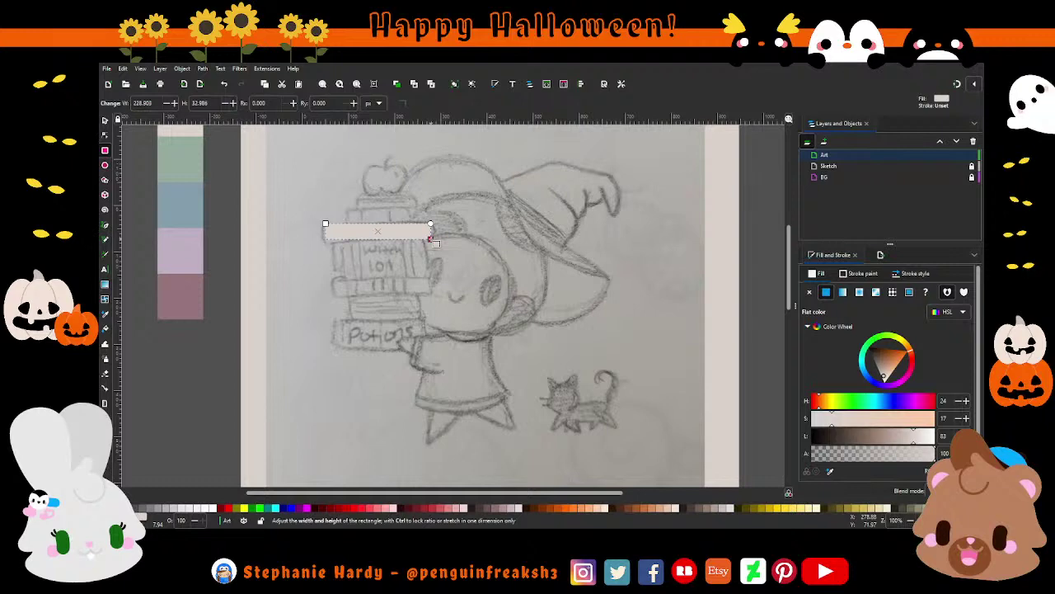
ctrl+scroll(395, 231, up, 1)
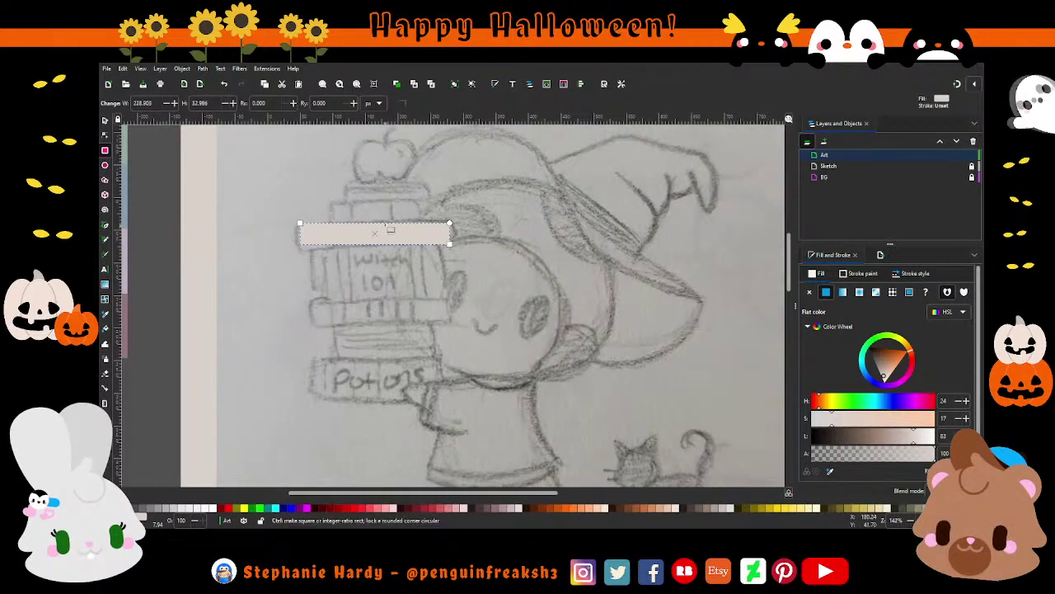
ctrl+scroll(400, 232, down, 1)
key(d)
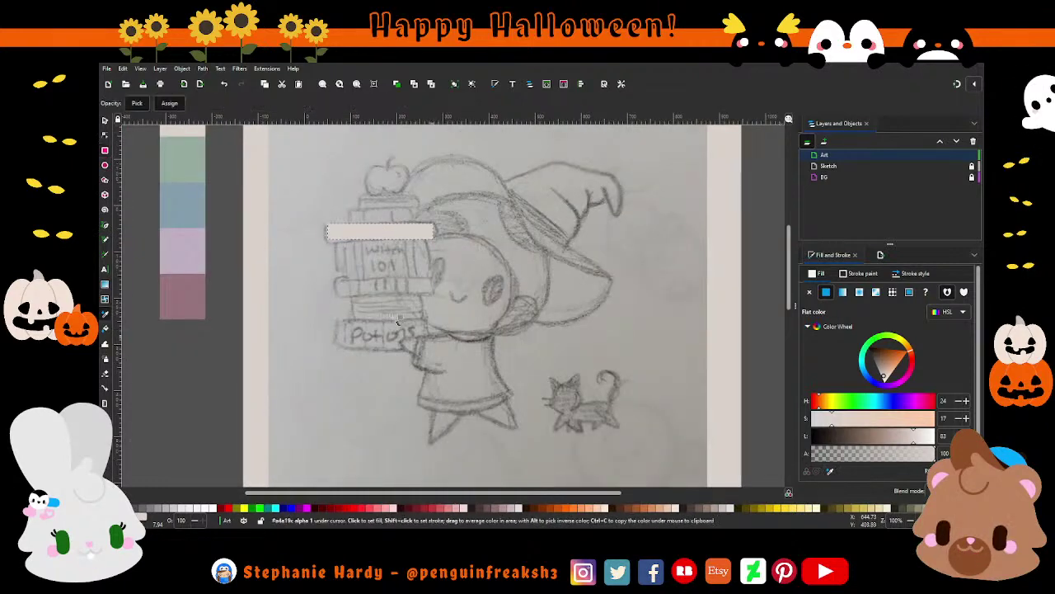
click(207, 293)
Round the mauve bar's corners by dragging its Ry handle.
key(r)
ctrl+scroll(408, 216, up, 1)
ctrl+scroll(408, 216, up, 3)
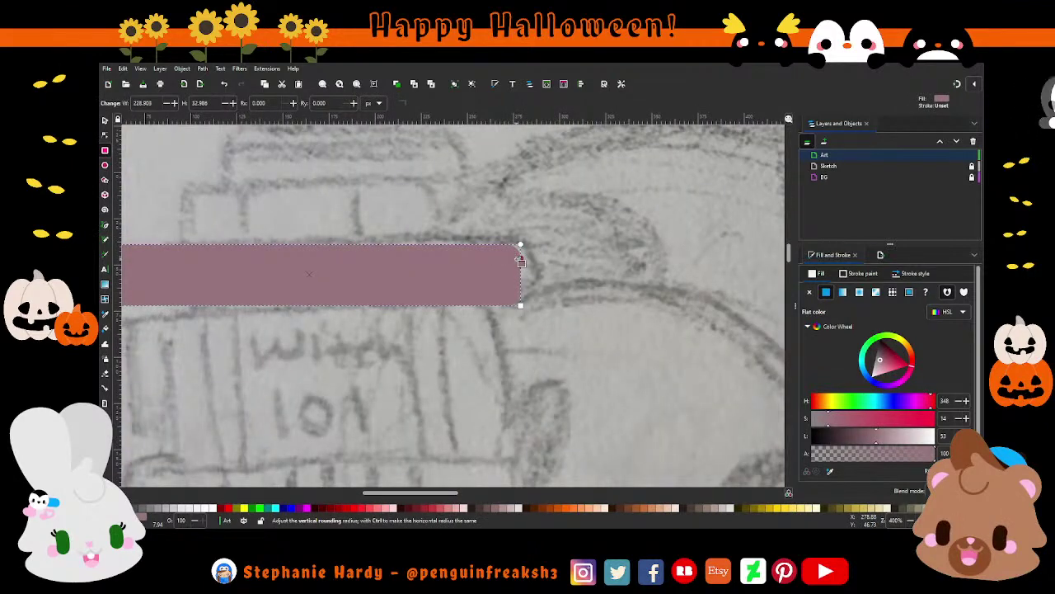
drag(521, 260, 521, 286)
ctrl+scroll(462, 272, down, 2)
ctrl+scroll(452, 263, down, 1)
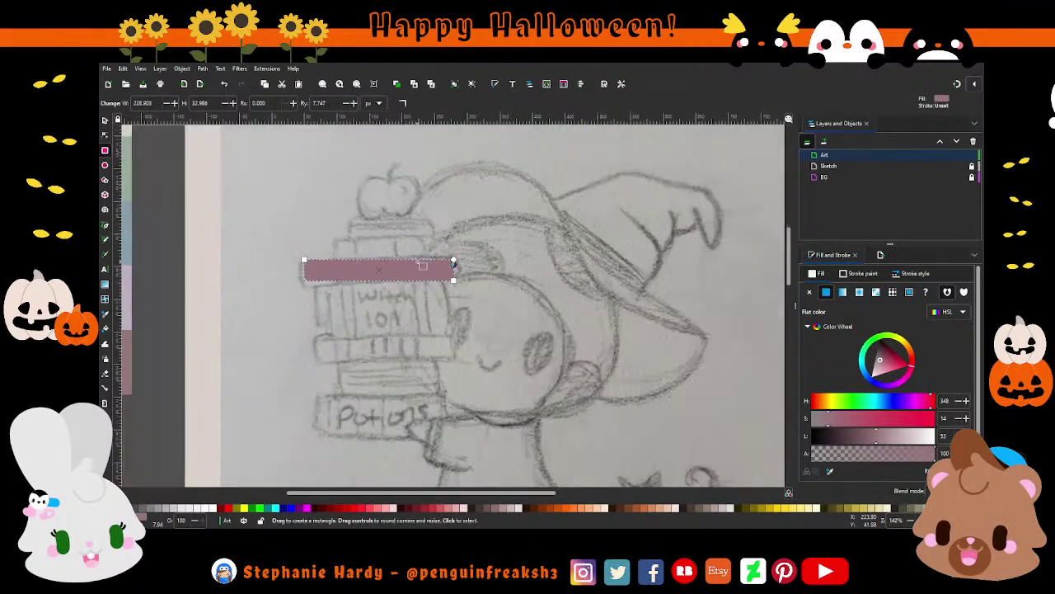
ctrl+scroll(453, 262, down, 1)
key(s)
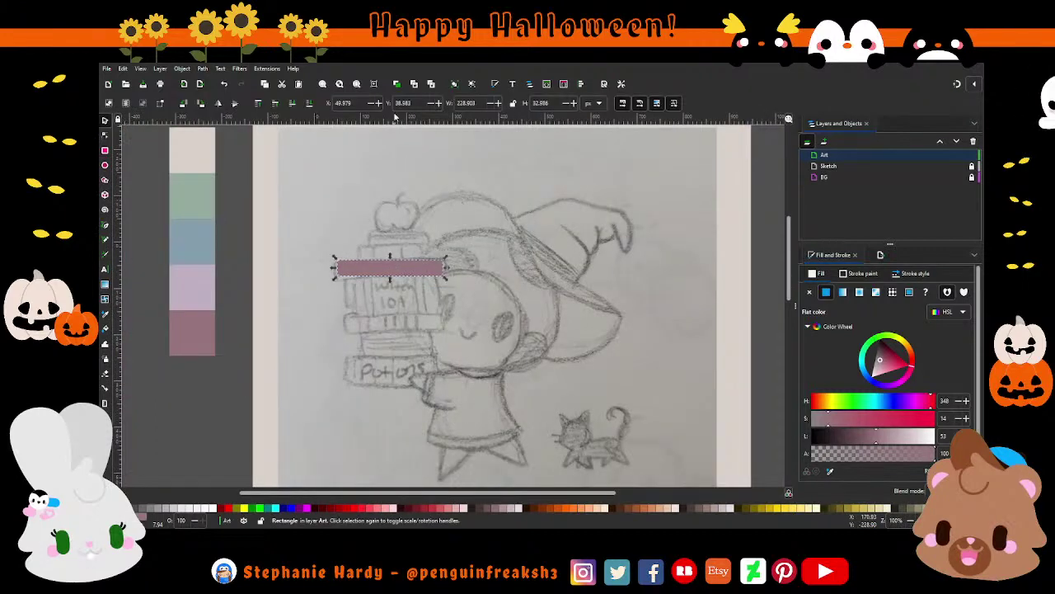
Drag a copy of the mauve bar down and colour it with the blue swatch.
drag(432, 268, 432, 301)
key(space)
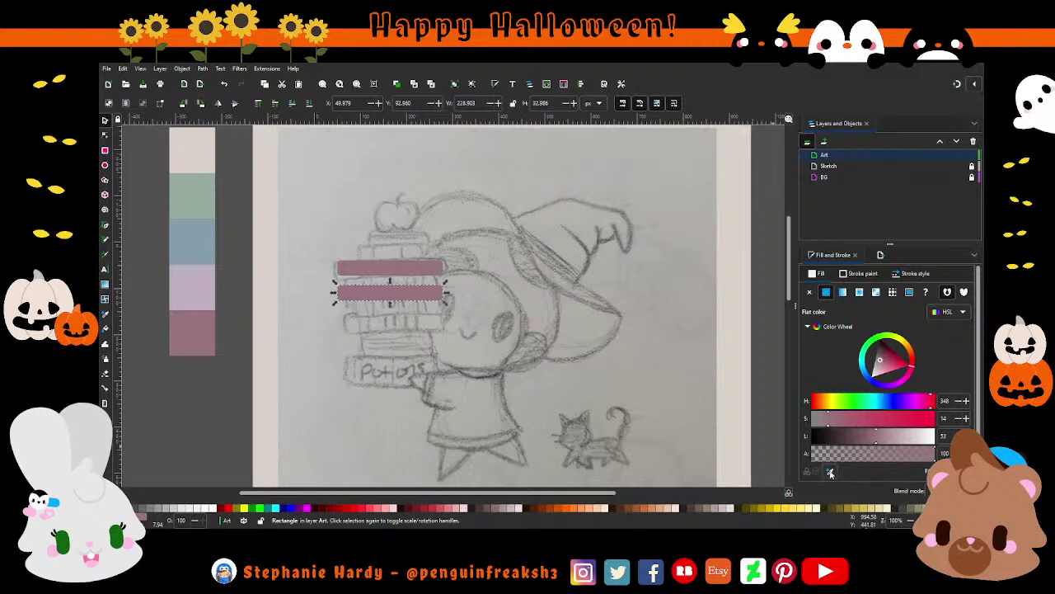
click(830, 473)
click(208, 255)
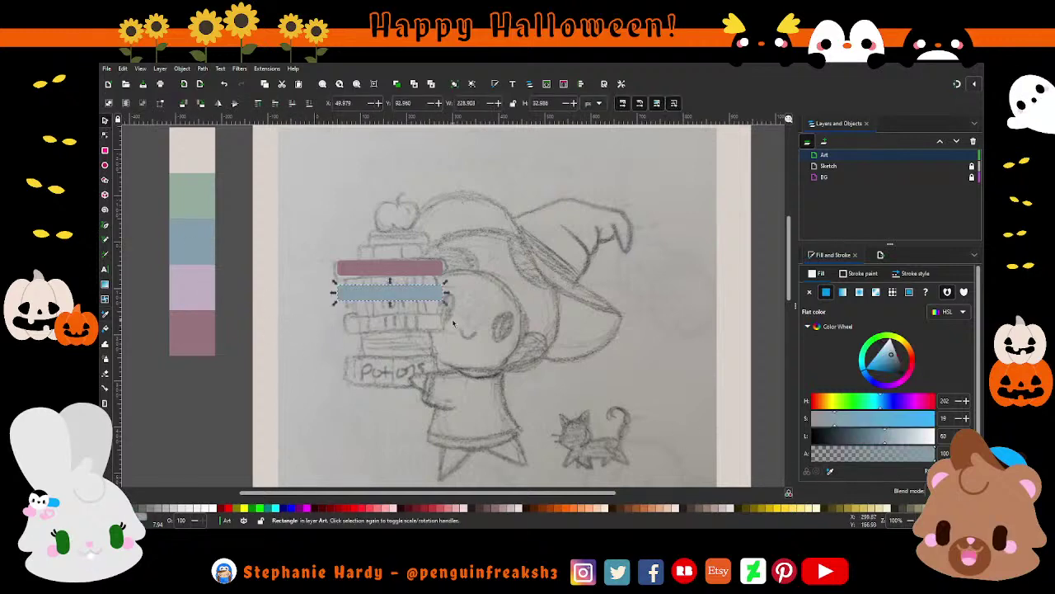
Narrow the blue bar and make it taller to cover the Witch 101 book.
scroll(386, 287, up, 2)
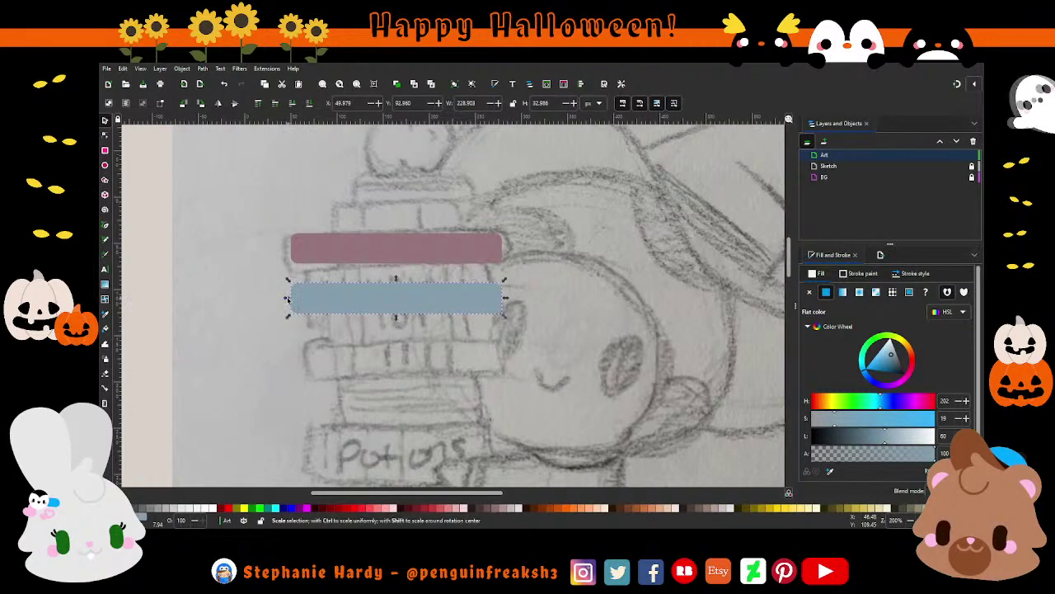
drag(287, 299, 302, 298)
drag(505, 299, 494, 302)
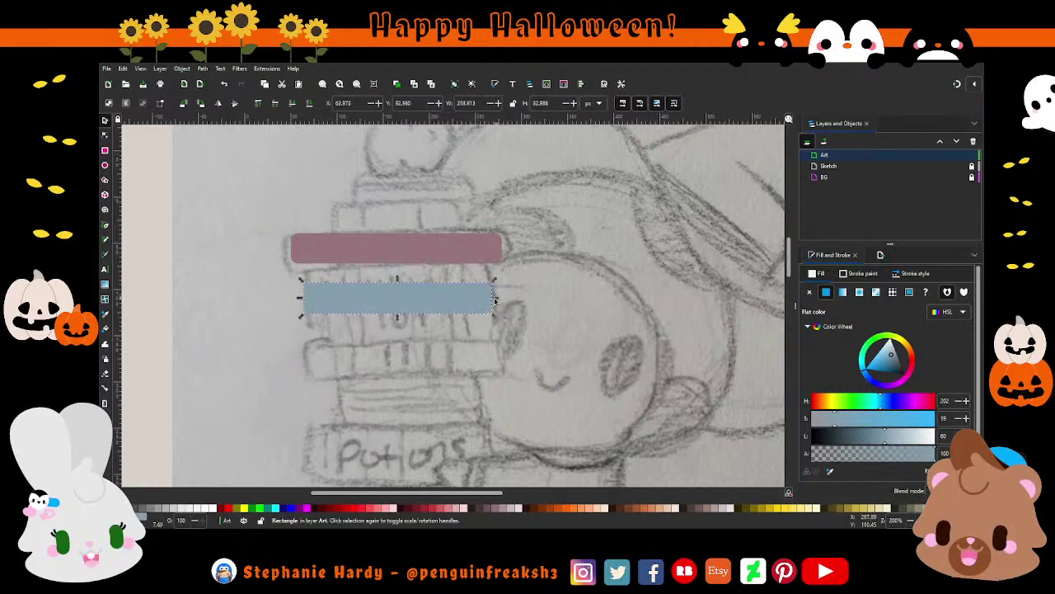
drag(396, 279, 396, 259)
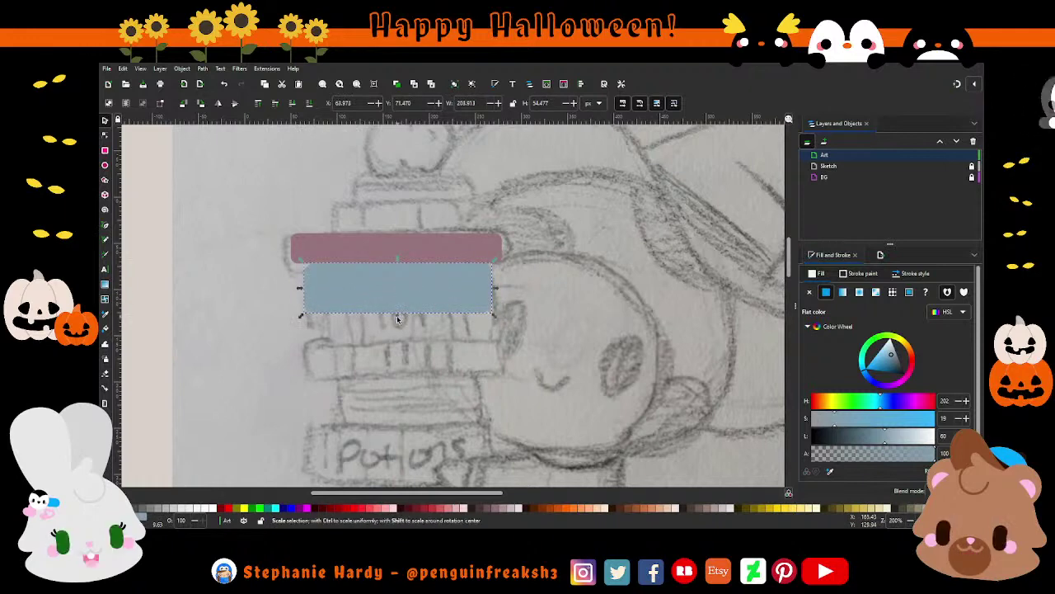
drag(396, 319, 396, 342)
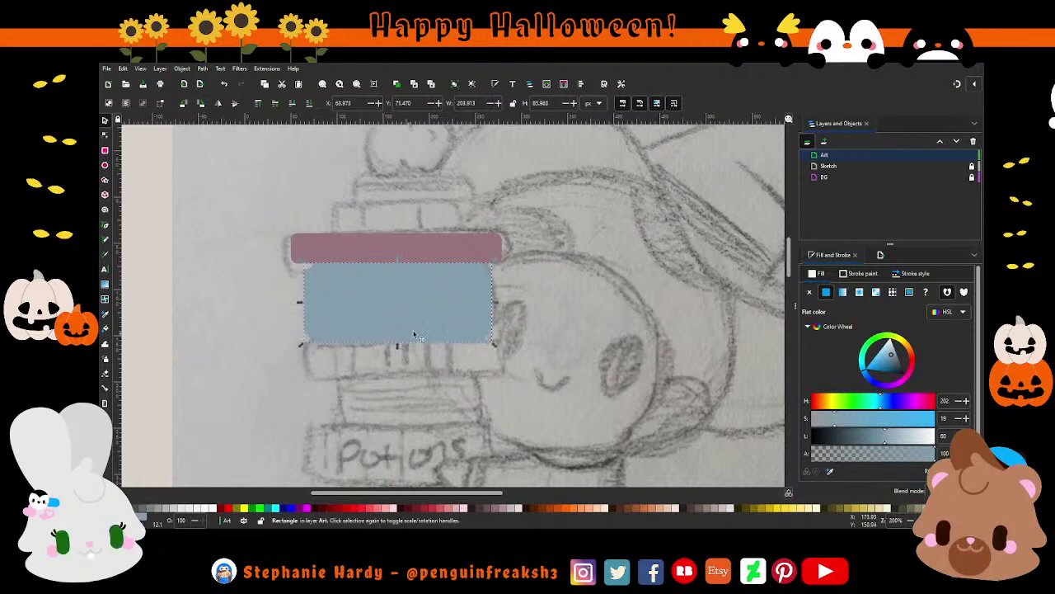
mouse_move(429, 296)
mouse_down()
mouse_move(425, 396)
mouse_move(432, 310)
mouse_up()
drag(429, 353, 432, 306)
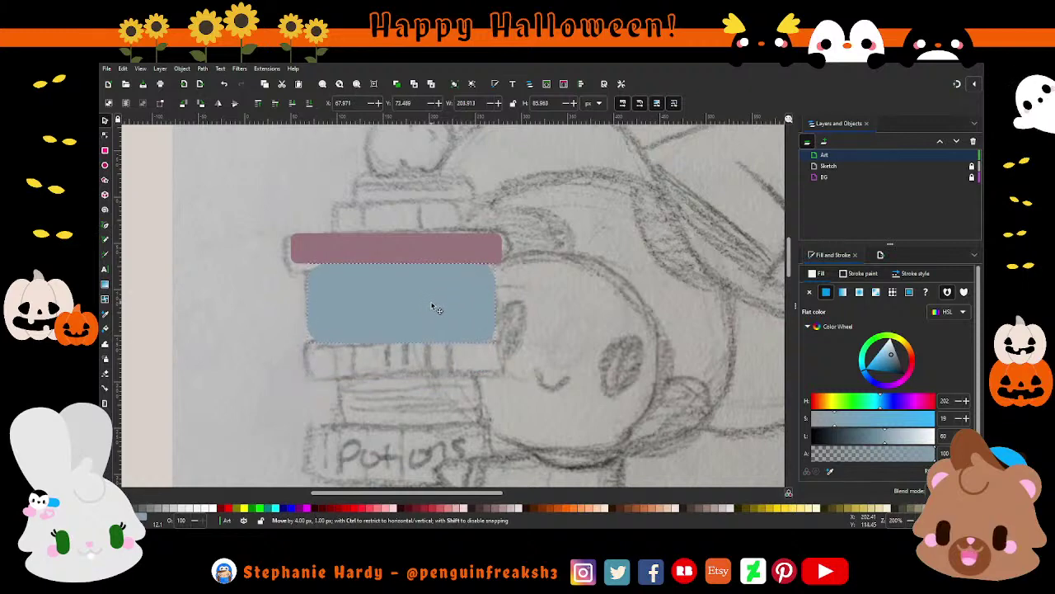
drag(432, 305, 431, 304)
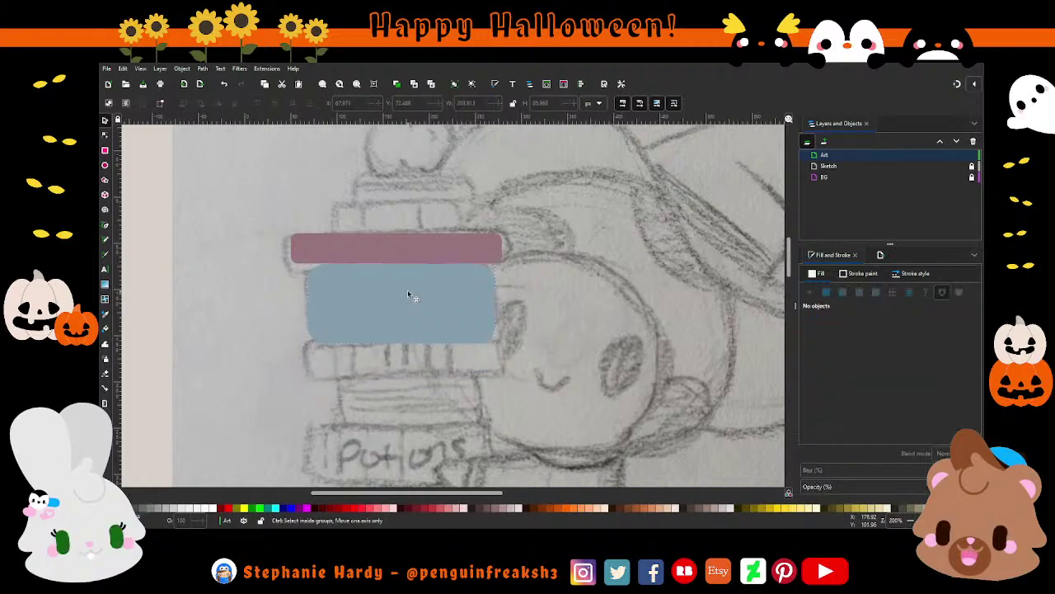
Snug the blue bar up against the underside of the mauve bar.
scroll(405, 272, up, 1)
scroll(463, 328, up, 2)
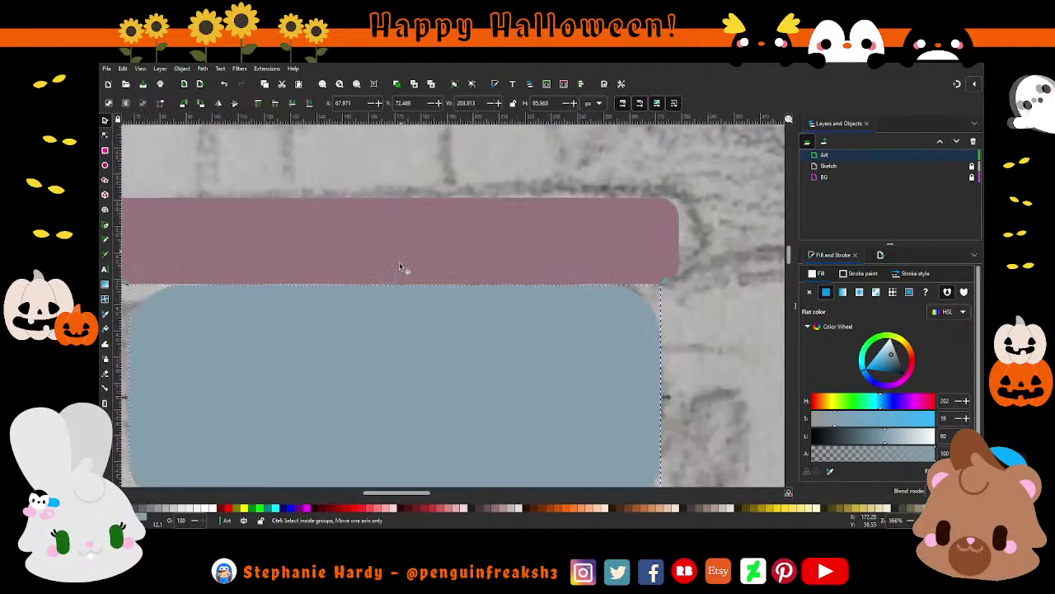
scroll(405, 266, up, 2)
drag(420, 331, 422, 334)
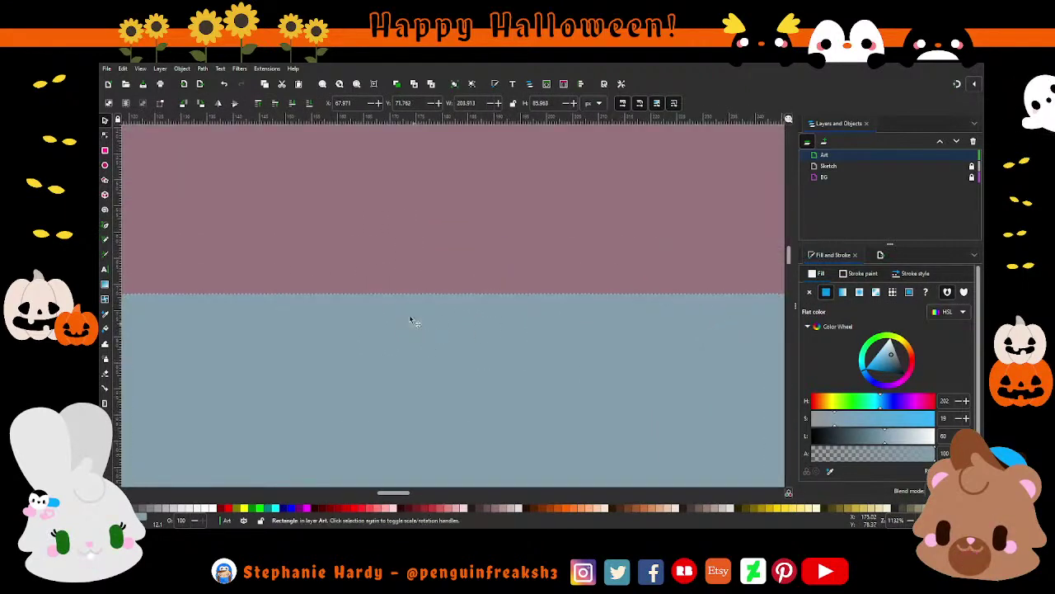
scroll(409, 314, down, 3)
scroll(401, 291, down, 2)
scroll(410, 332, down, 1)
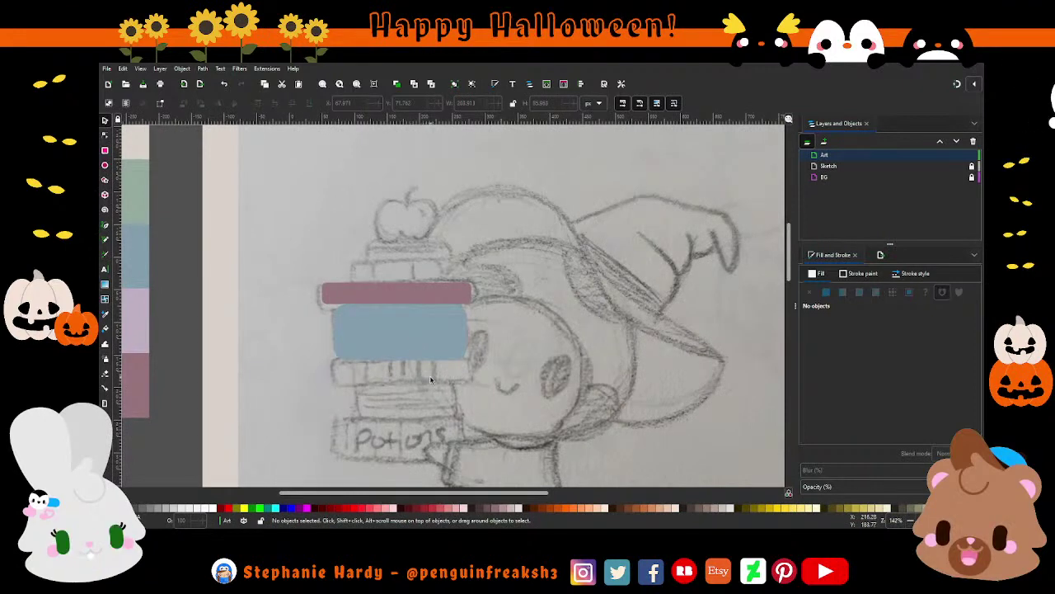
scroll(432, 332, down, 1)
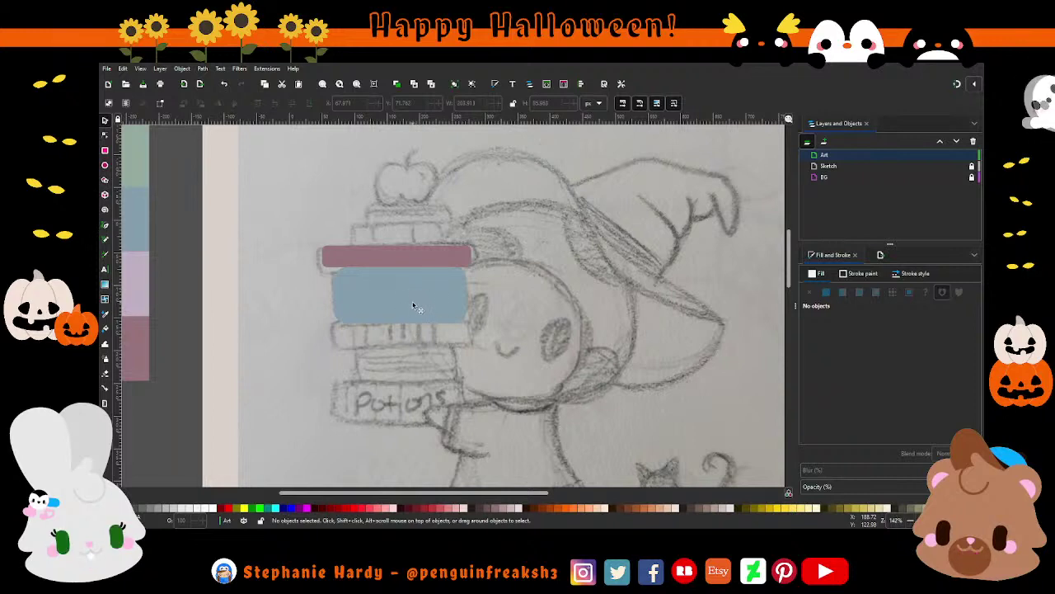
scroll(414, 306, down, 1)
scroll(462, 317, down, 1)
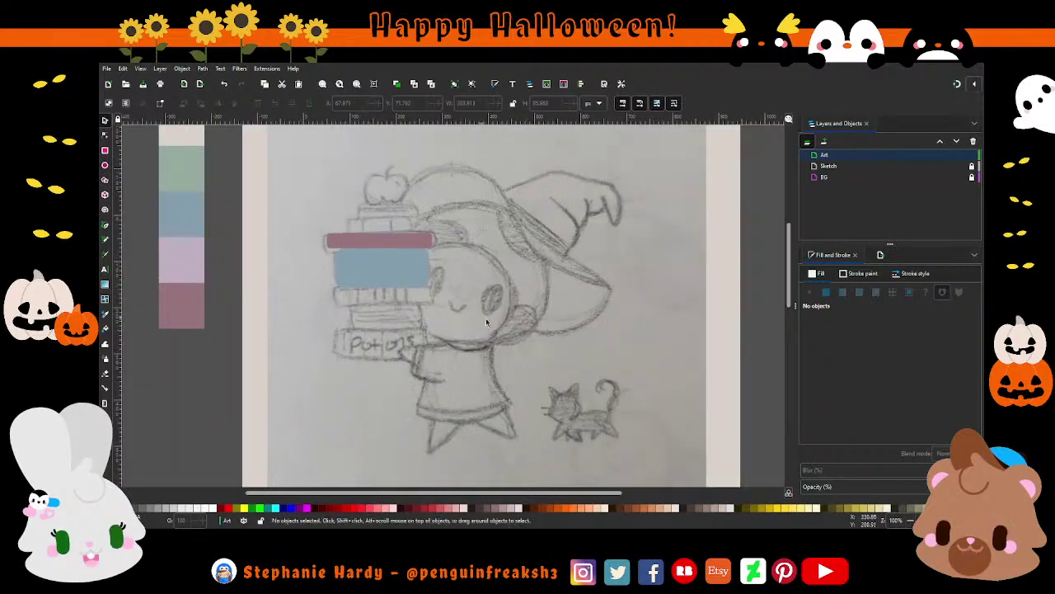
scroll(431, 315, up, 1)
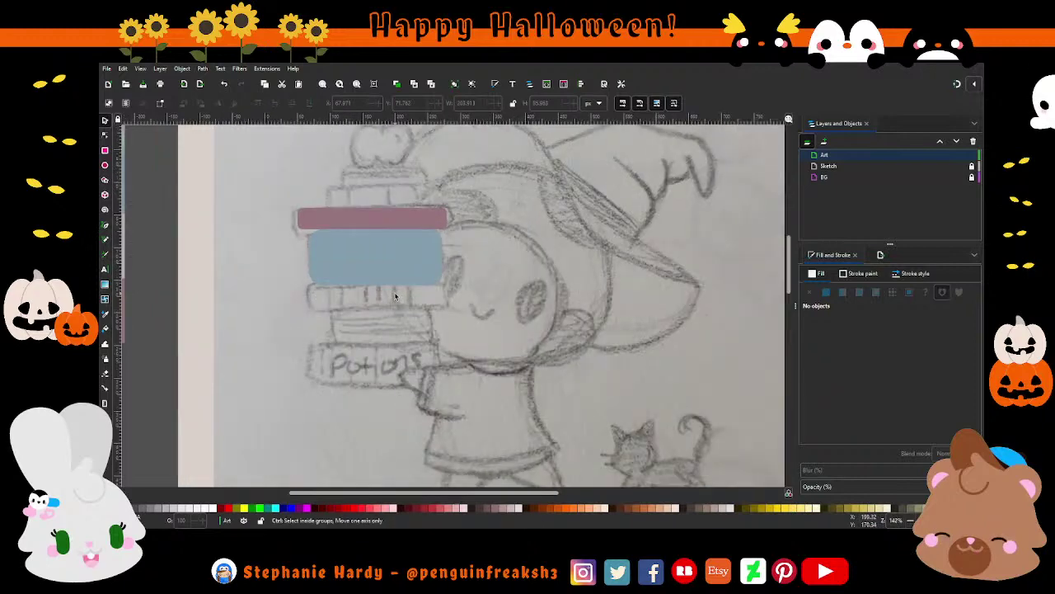
Duplicate the mauve bar, move the copy to the stack top and colour it sage green.
click(445, 220)
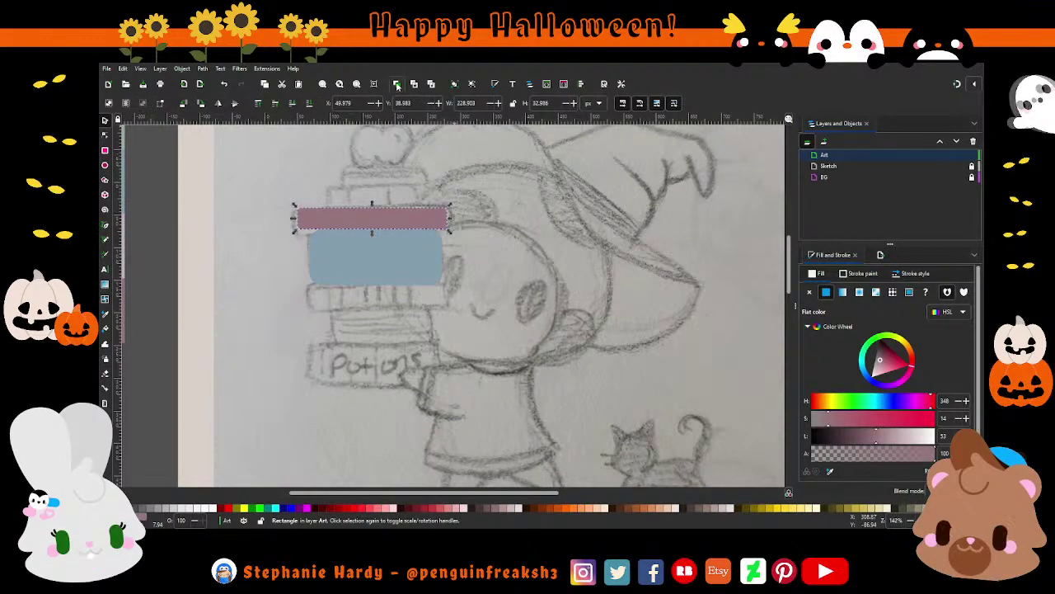
key(ctrl+d)
drag(405, 210, 421, 199)
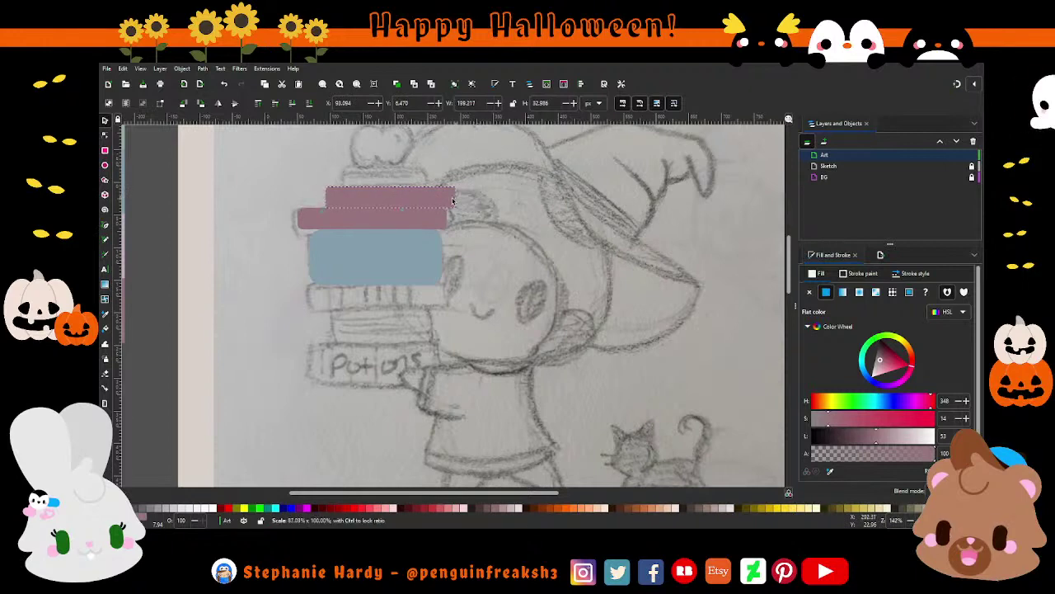
ctrl+scroll(404, 202, up, 2)
ctrl+scroll(400, 204, up, 2)
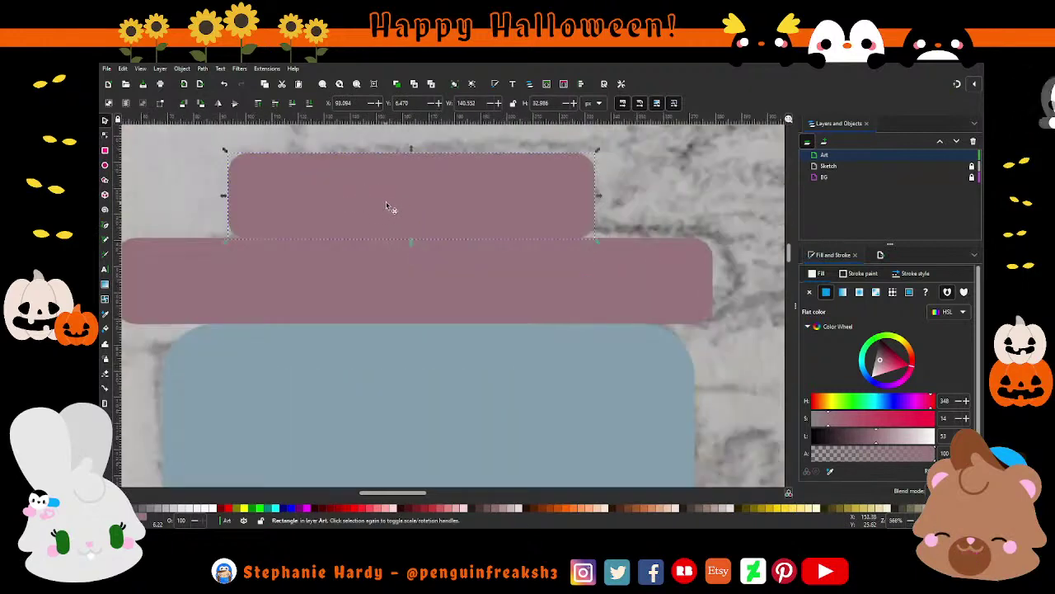
ctrl+scroll(442, 259, down, 3)
ctrl+scroll(442, 259, down, 2)
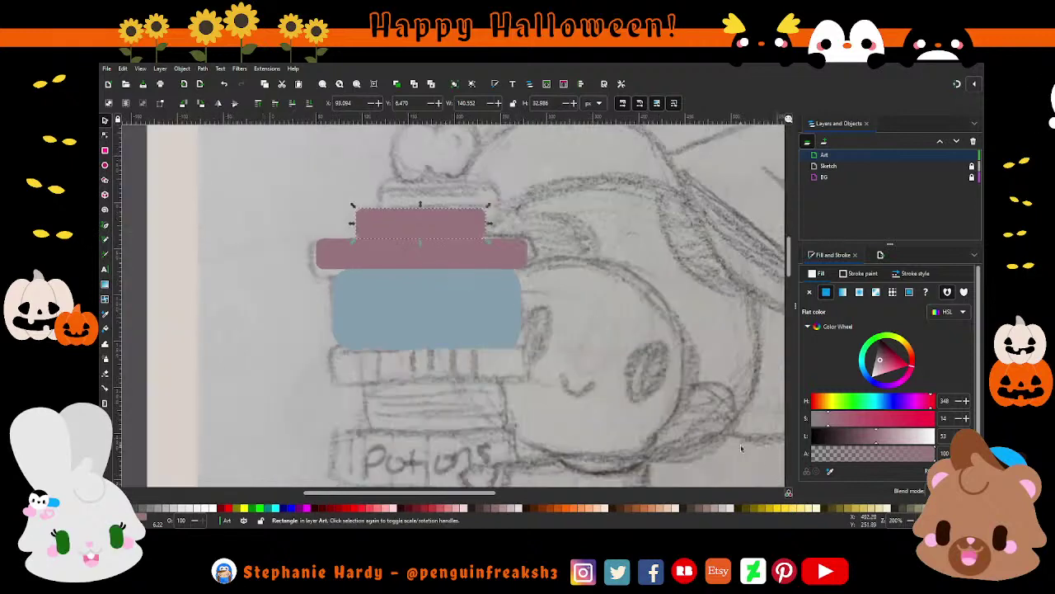
ctrl+scroll(490, 324, down, 1)
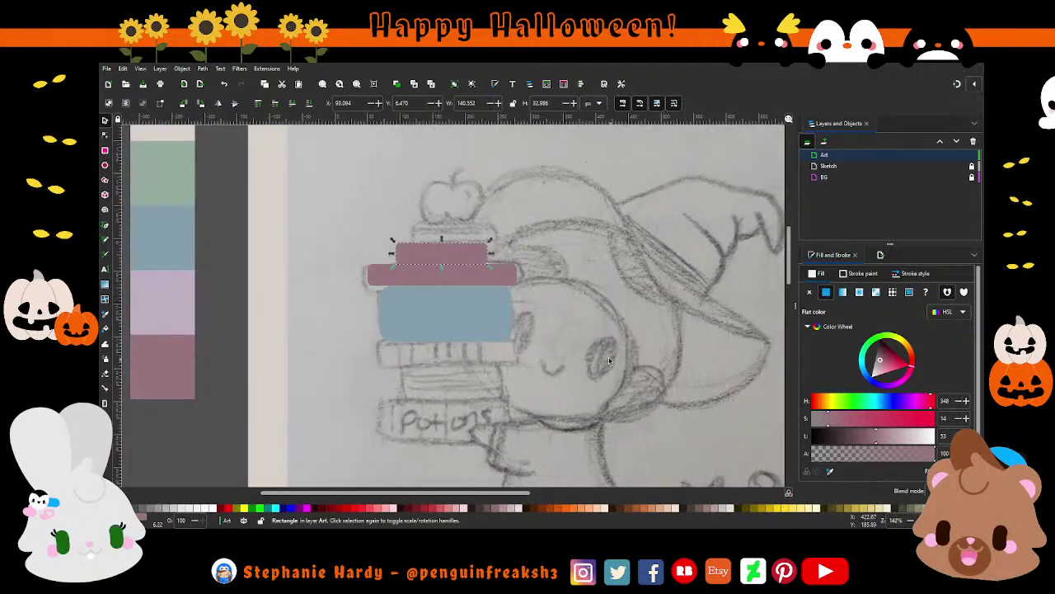
click(831, 471)
click(164, 177)
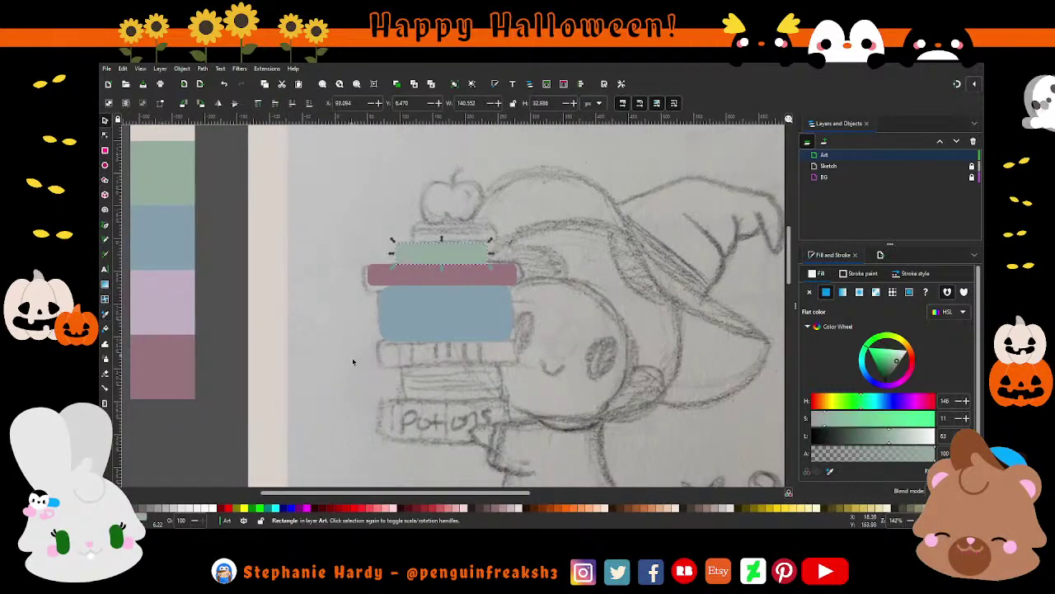
click(354, 362)
Duplicate the mauve bar again and place the copy just under the blue book.
ctrl+scroll(462, 338, down, 1)
ctrl+scroll(480, 325, down, 1)
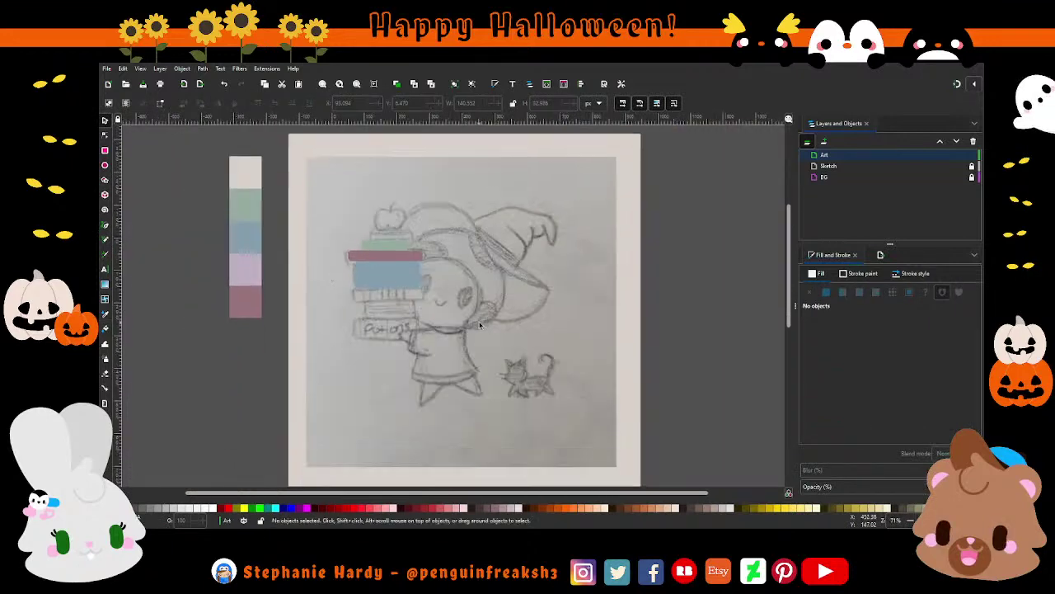
ctrl+scroll(480, 326, up, 1)
ctrl+scroll(411, 260, up, 1)
ctrl+scroll(334, 253, up, 1)
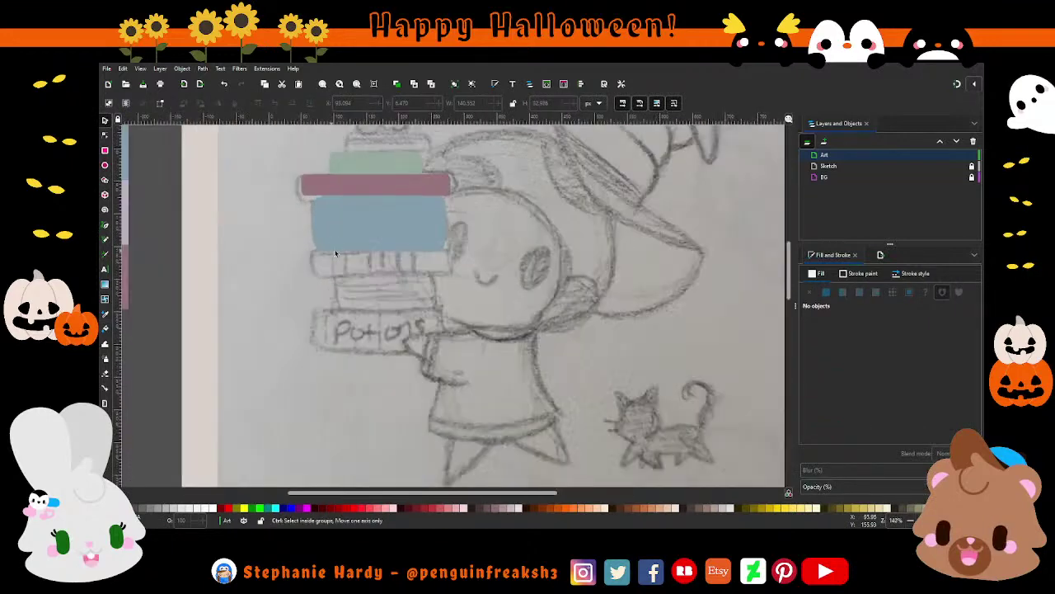
click(404, 189)
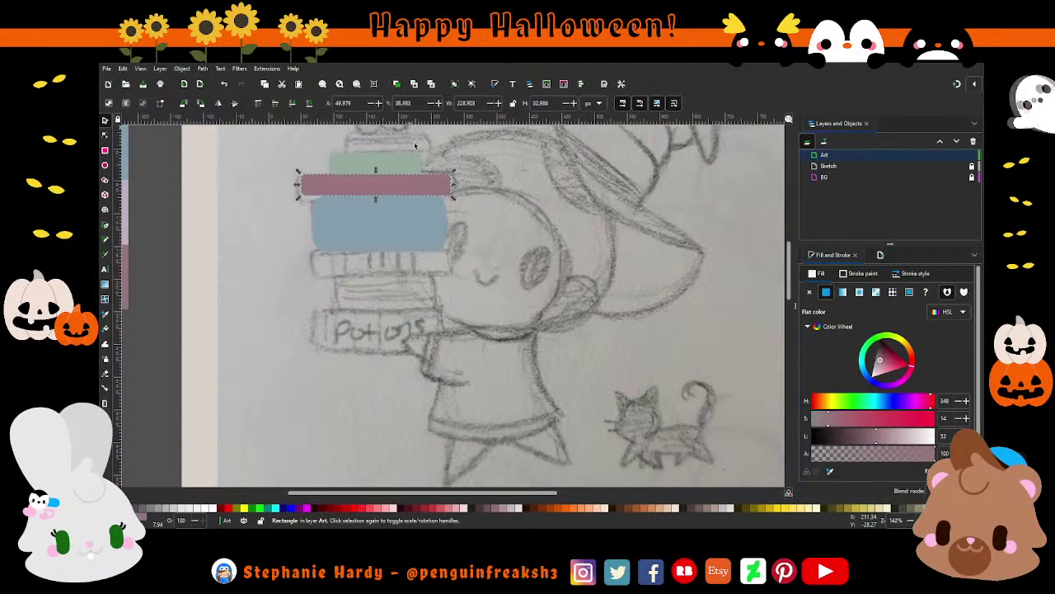
key(ctrl+d)
drag(415, 186, 434, 264)
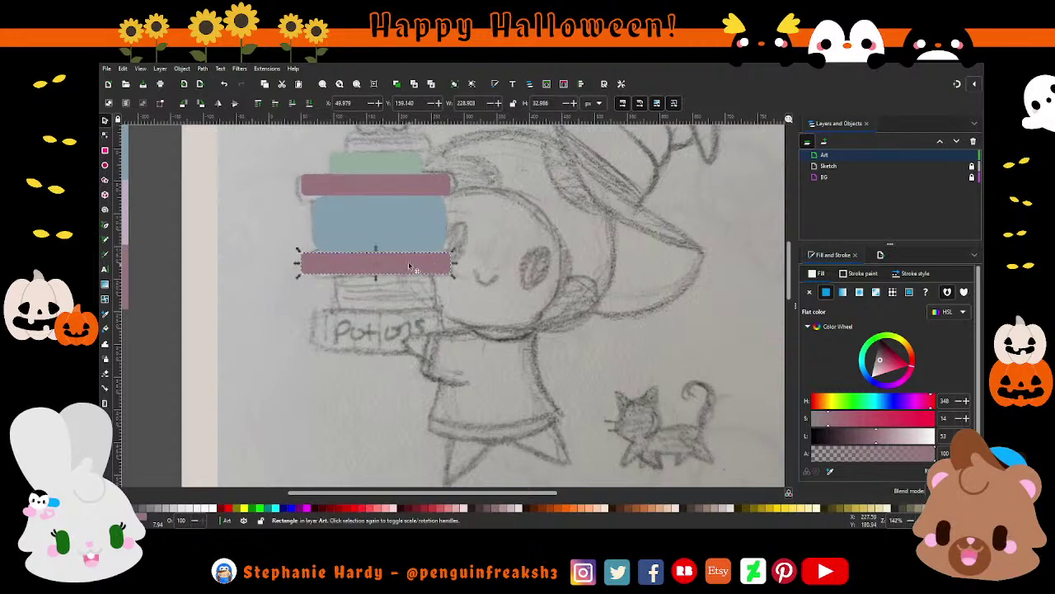
scroll(408, 266, up, 2)
scroll(421, 281, up, 2)
drag(421, 288, 421, 281)
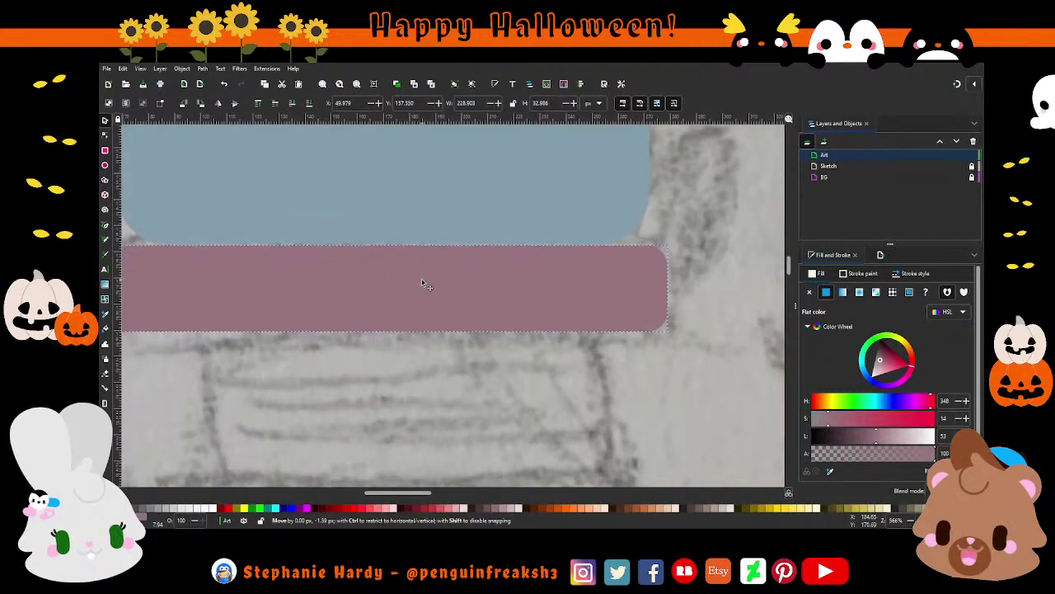
scroll(421, 281, down, 4)
key(Escape)
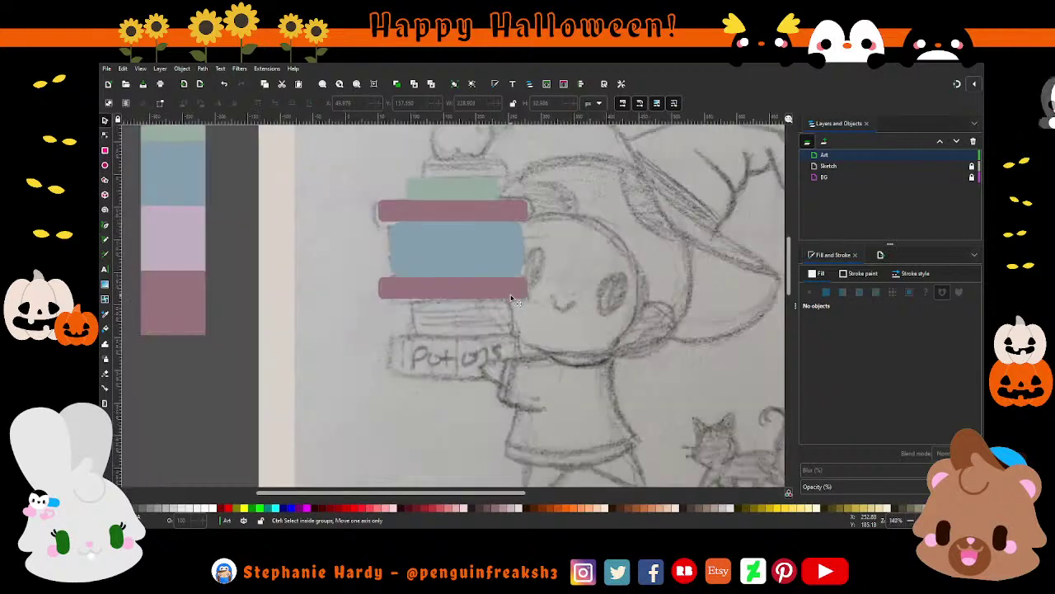
Recolour the lower copy light pink from the swatch.
scroll(511, 299, down, 1)
click(508, 290)
click(831, 472)
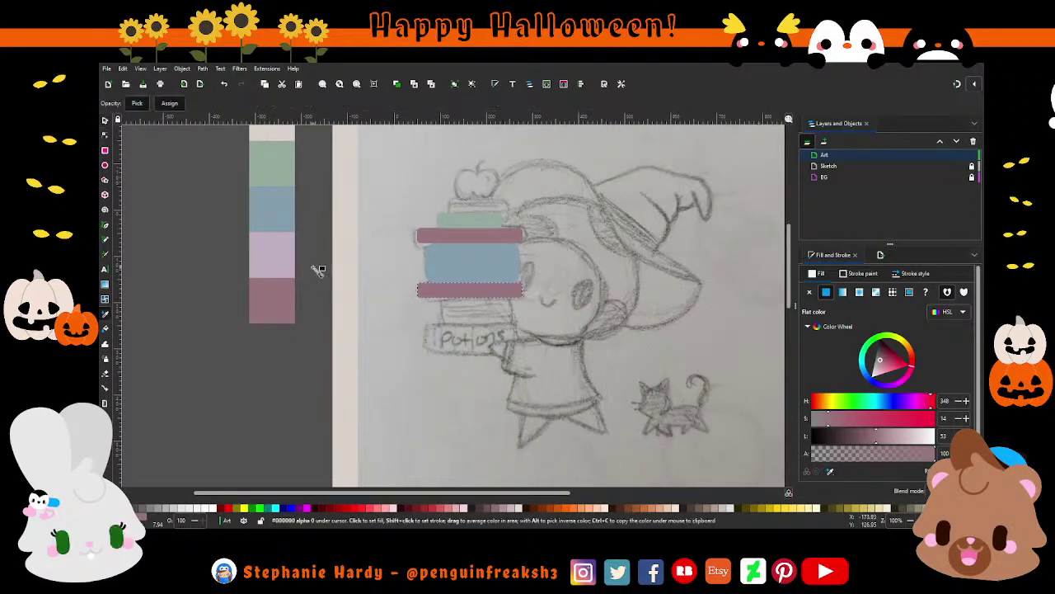
click(272, 256)
key(Escape)
Duplicate the green top book and move the copy beneath the light pink bar.
scroll(548, 300, up, 1)
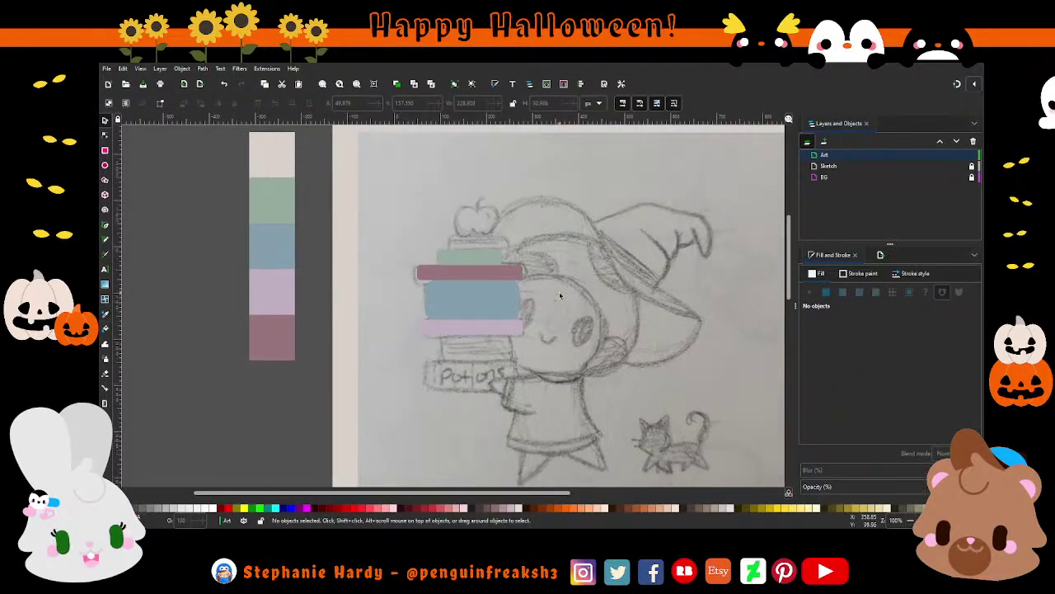
scroll(544, 297, up, 1)
scroll(511, 309, up, 1)
scroll(511, 309, up, 1)
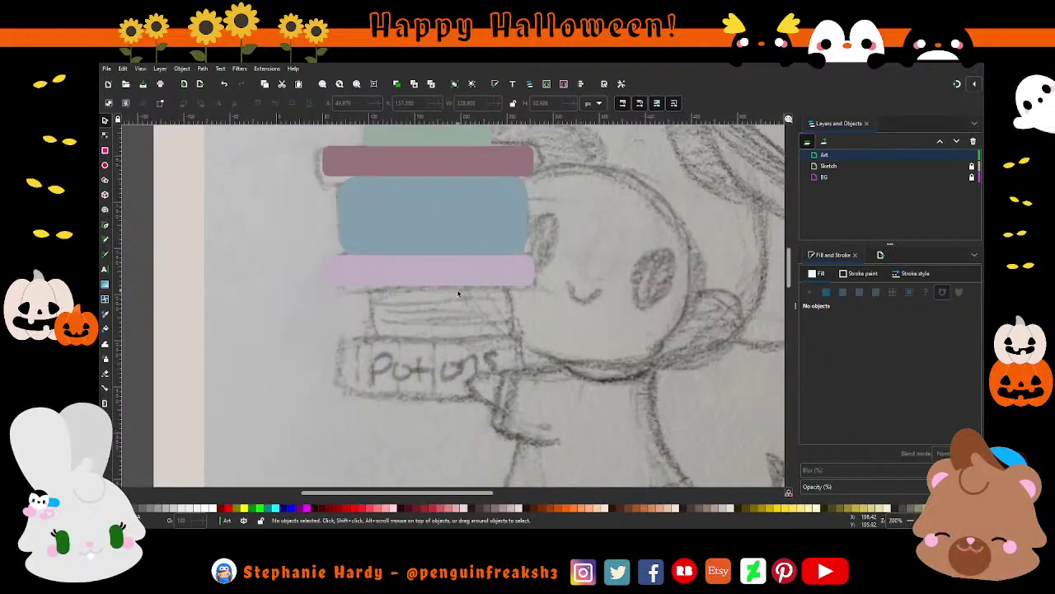
scroll(437, 224, up, 1)
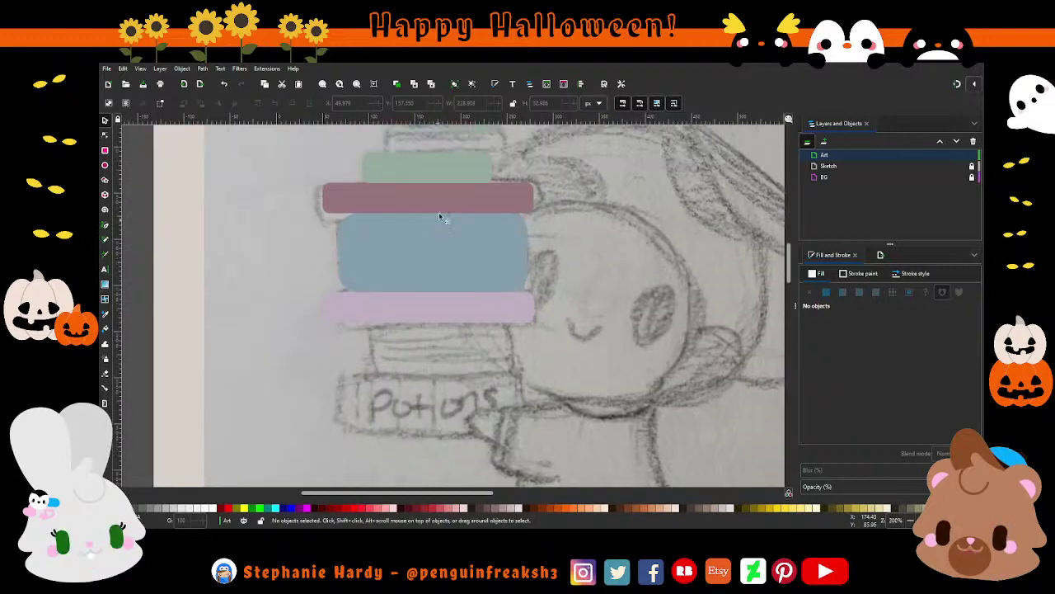
click(439, 171)
click(397, 84)
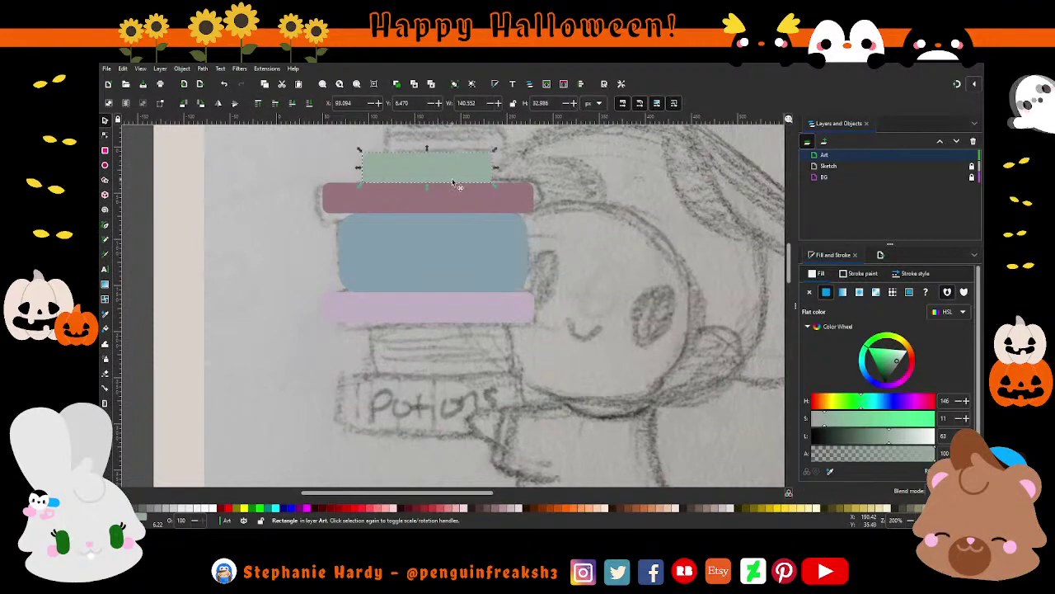
drag(478, 178, 478, 350)
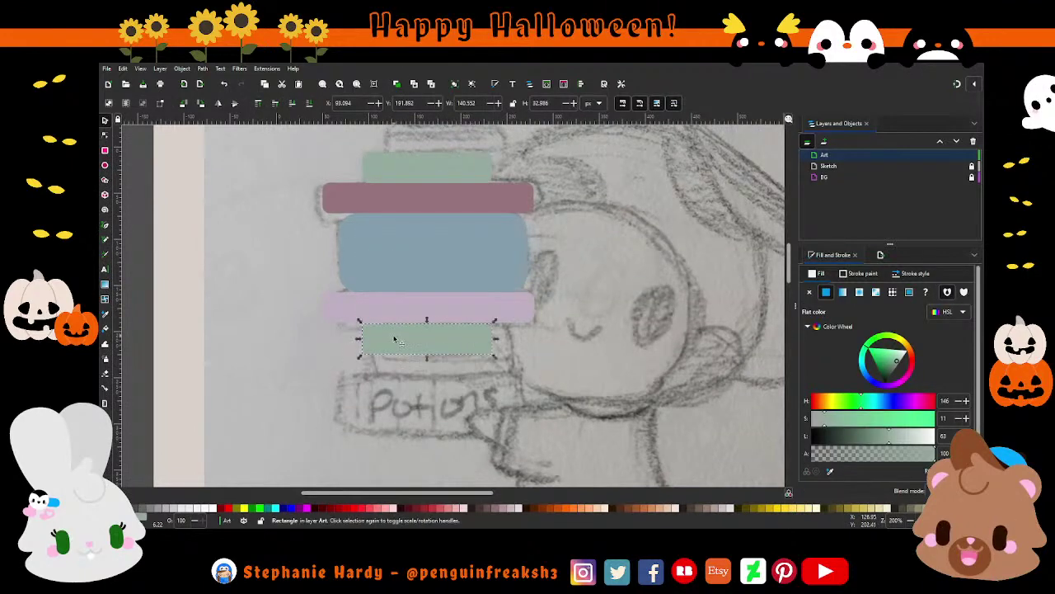
scroll(476, 350, up, 4)
drag(478, 350, 464, 346)
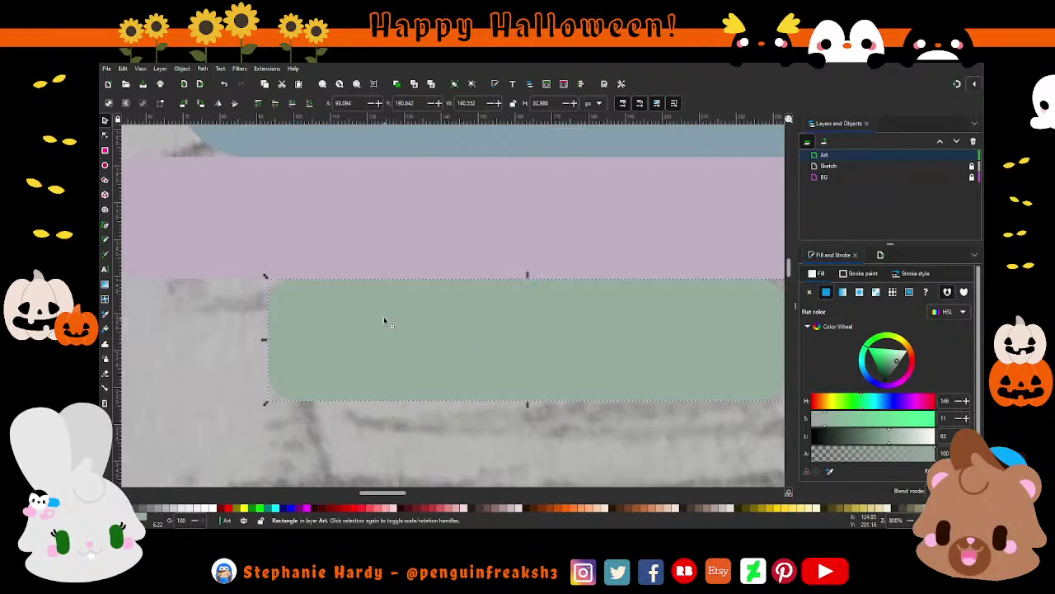
scroll(386, 319, down, 3)
scroll(386, 319, down, 1)
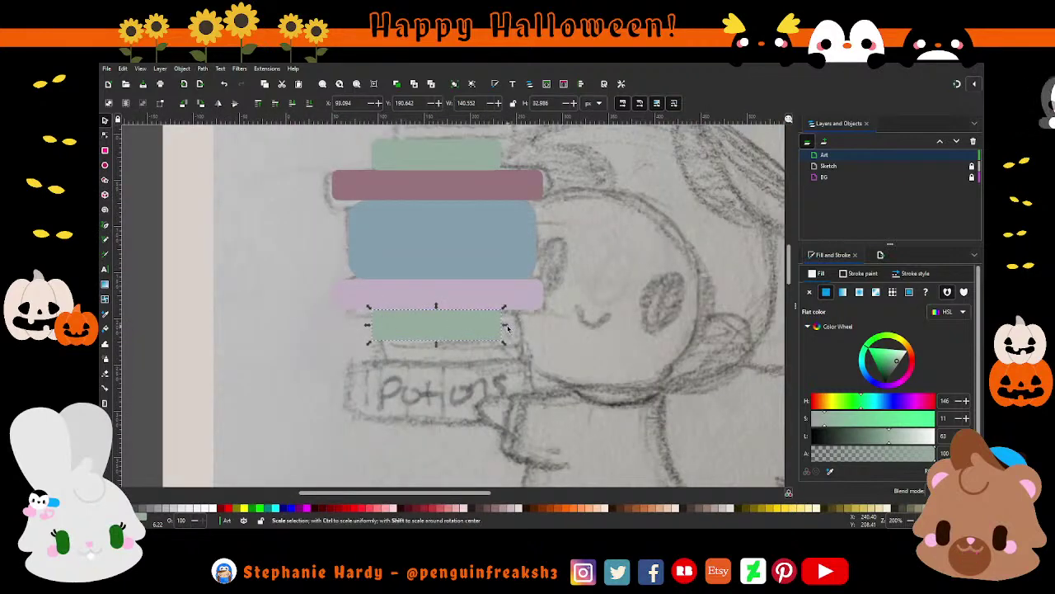
Make the new book wider and taller with its scale handles.
drag(509, 327, 522, 329)
drag(443, 349, 443, 367)
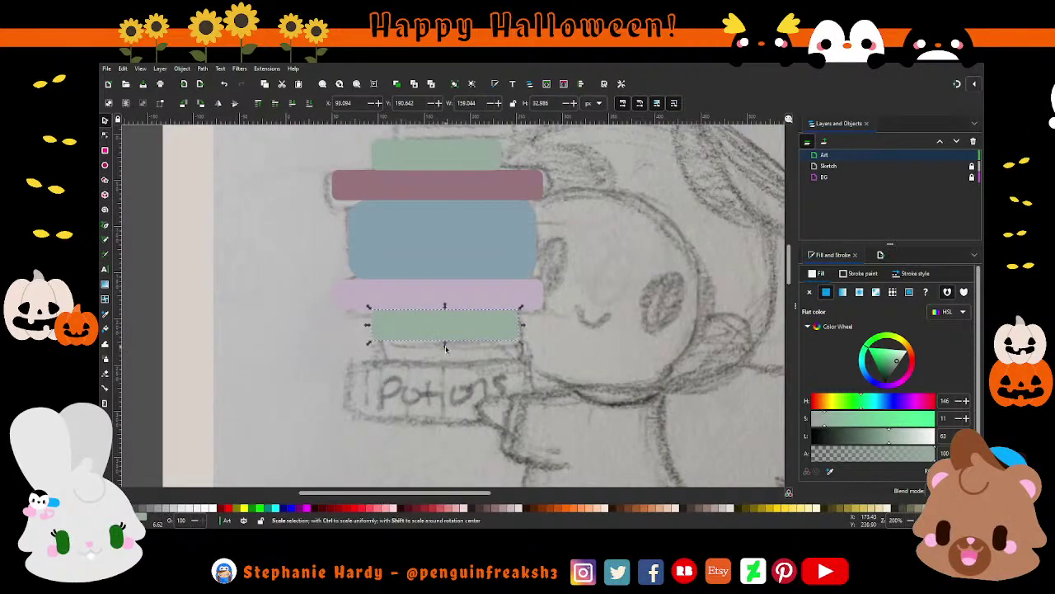
scroll(384, 342, down, 1)
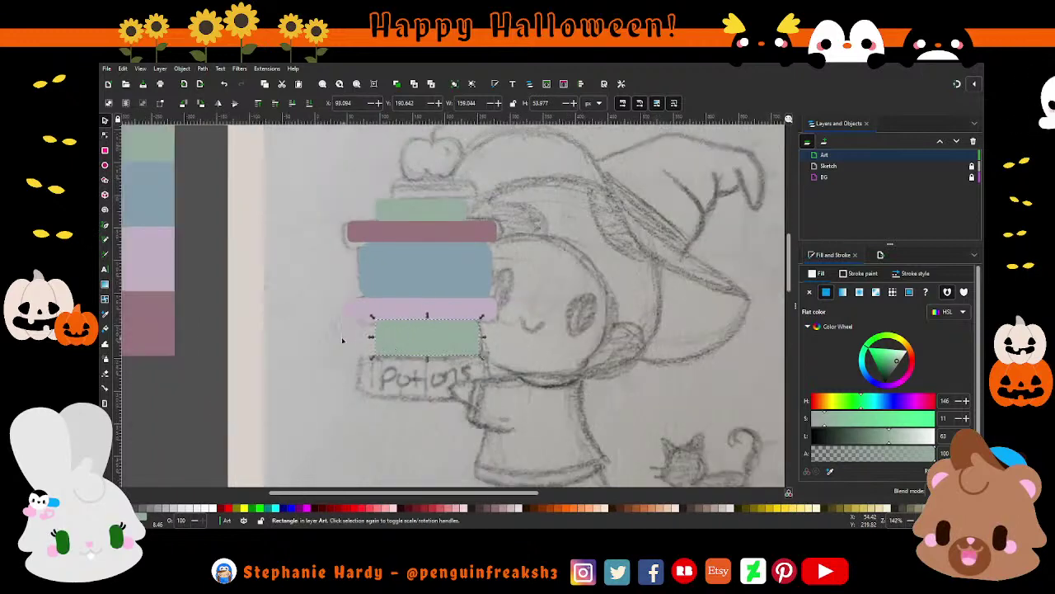
key(Escape)
scroll(418, 329, down, 1)
scroll(418, 329, up, 3)
scroll(417, 329, up, 2)
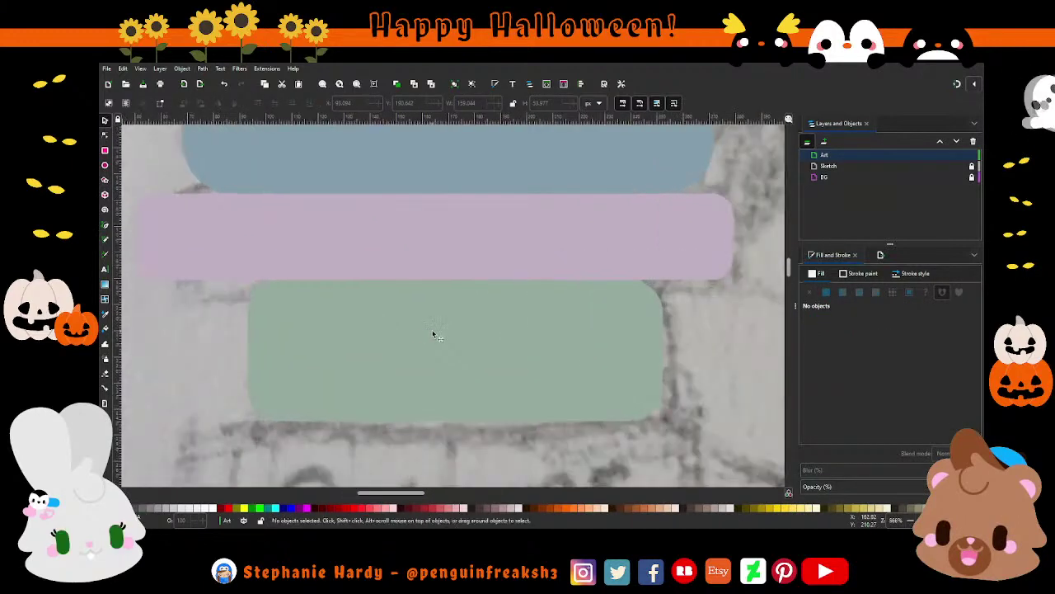
click(461, 338)
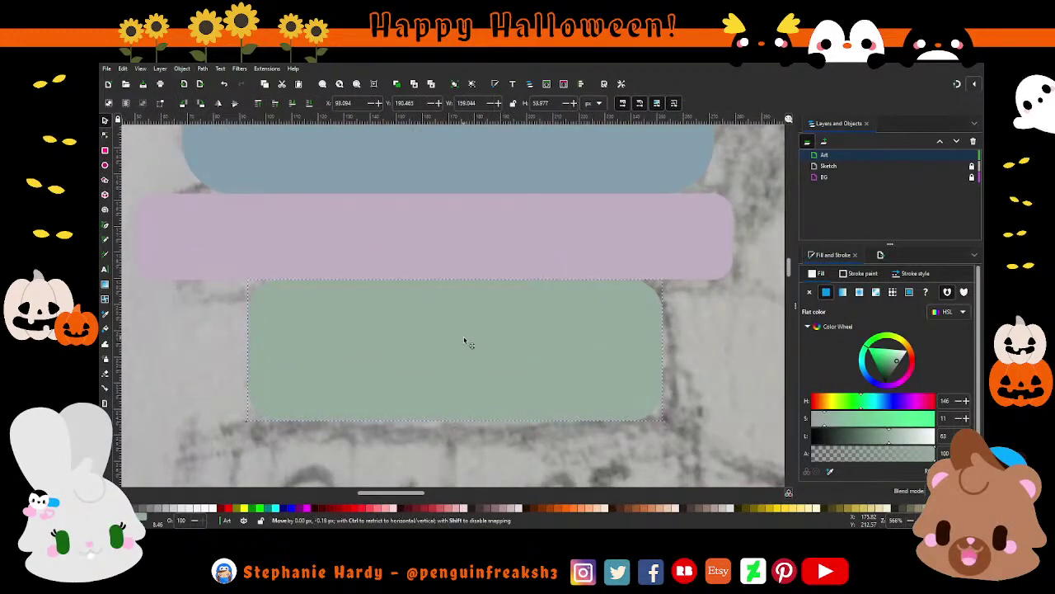
key(Escape)
scroll(401, 327, down, 2)
scroll(401, 327, down, 1)
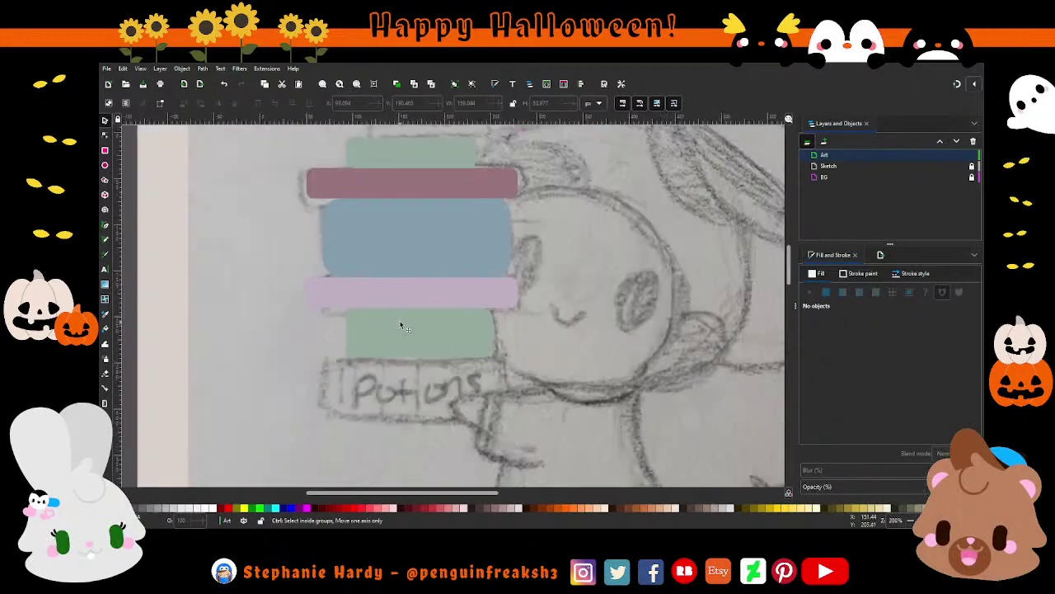
scroll(400, 327, down, 1)
scroll(400, 327, down, 1)
Recolour the new book mauve by sampling the mauve bar with the Dropper.
click(401, 328)
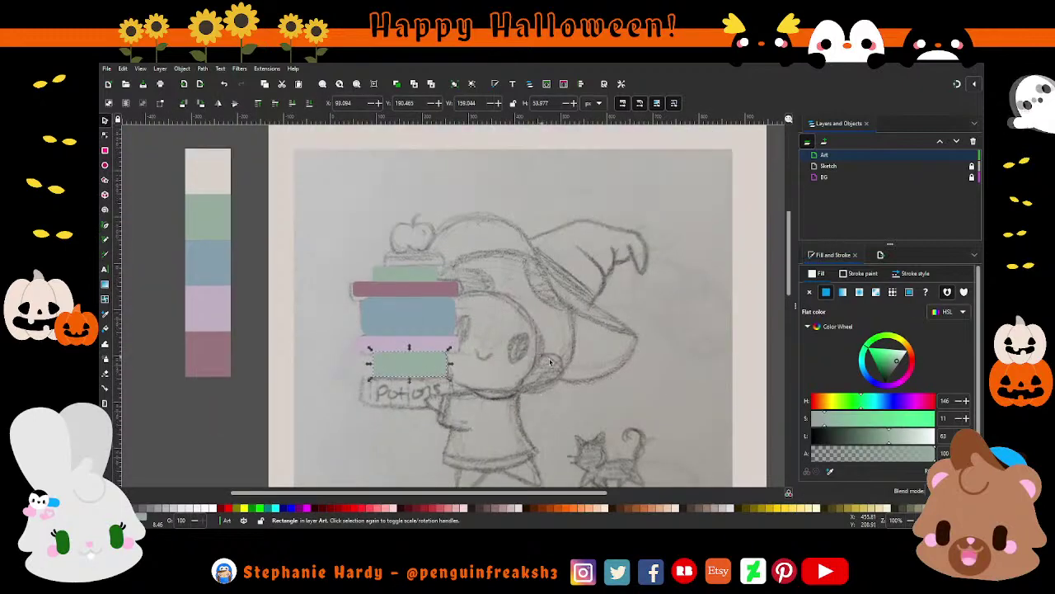
key(d)
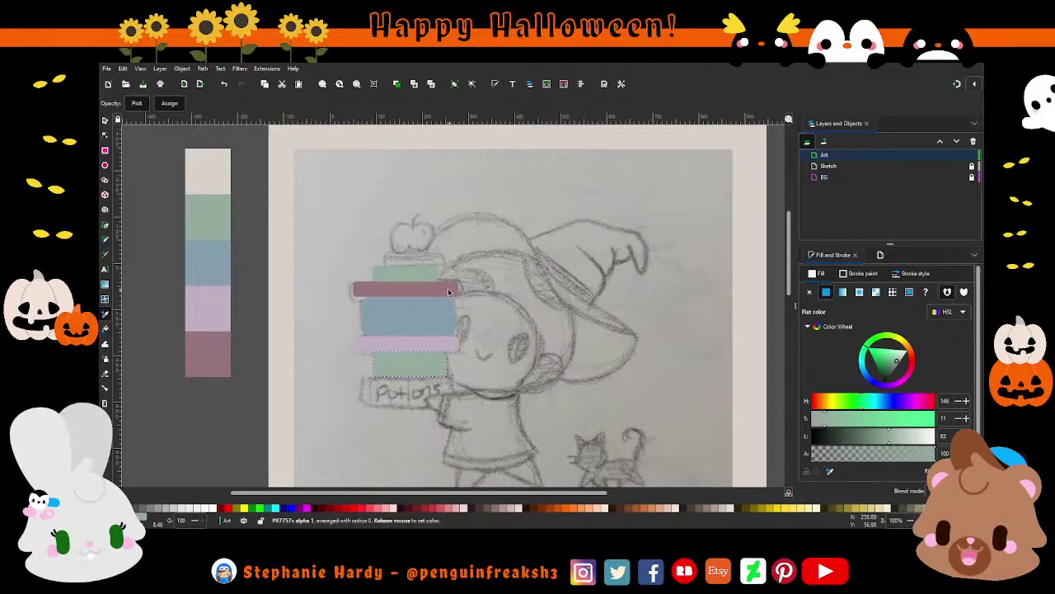
click(456, 290)
key(Escape)
scroll(497, 341, down, 1)
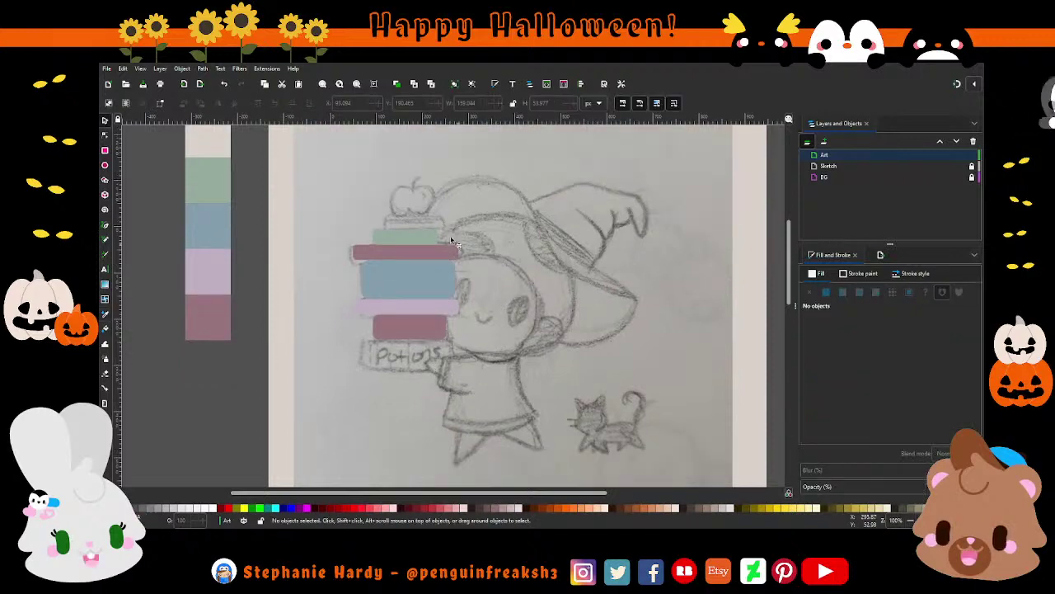
ctrl+scroll(407, 233, up, 1)
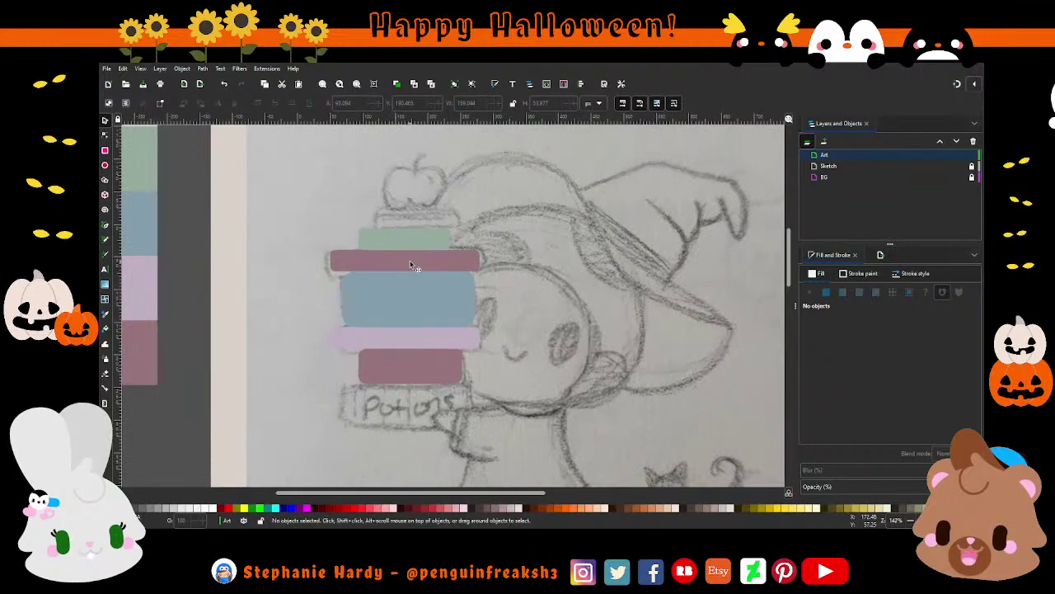
Duplicate the green top book and set the copy on top of it.
click(411, 265)
click(440, 239)
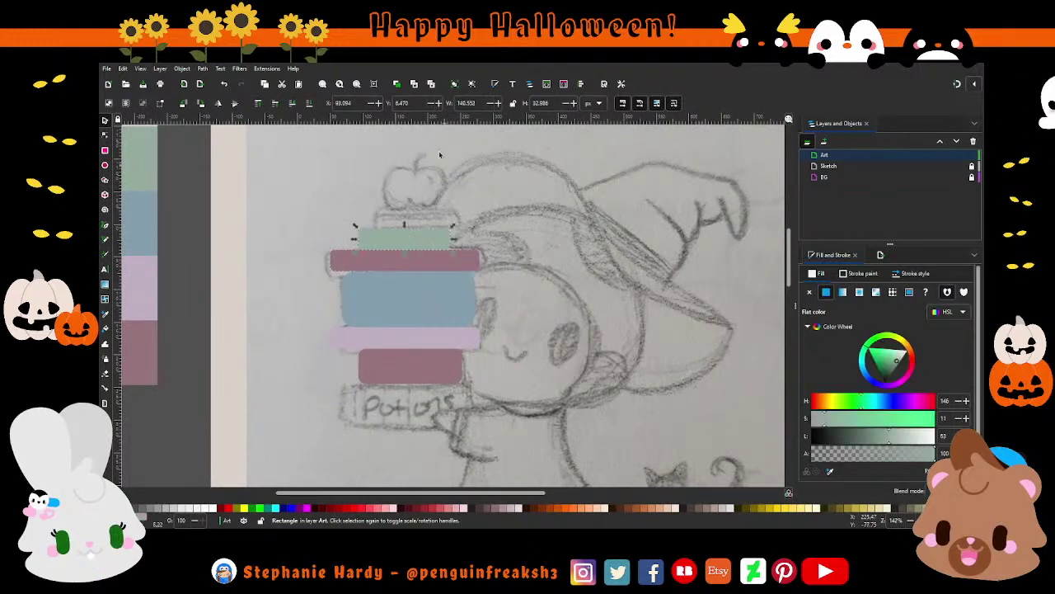
ctrl+scroll(427, 222, up, 2)
ctrl+scroll(420, 229, up, 1)
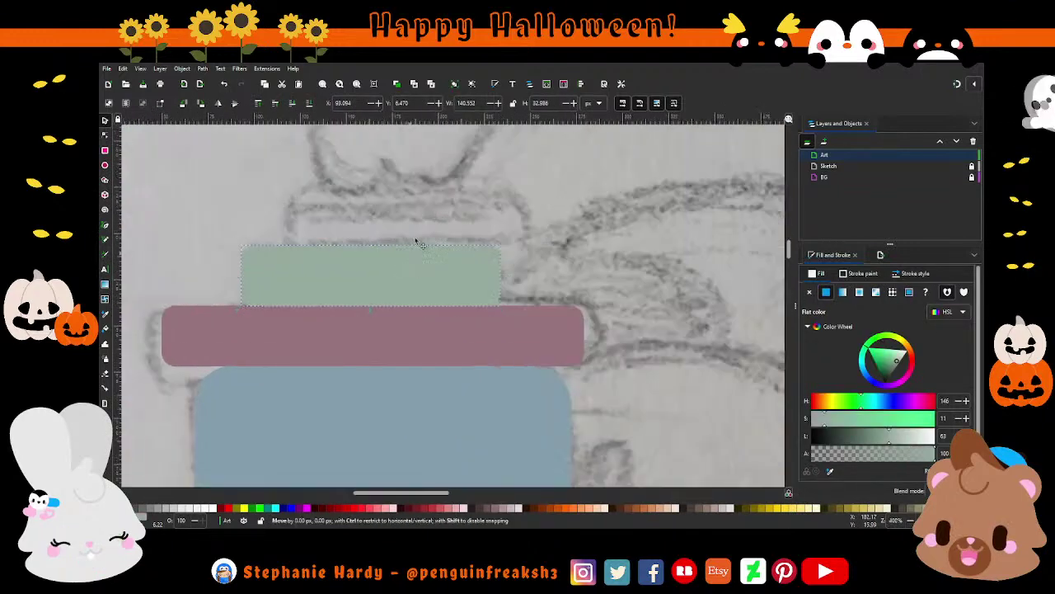
key(ctrl+d)
mouse_move(408, 267)
mouse_down()
mouse_move(459, 197)
mouse_move(451, 207)
mouse_up()
ctrl+scroll(330, 243, up, 3)
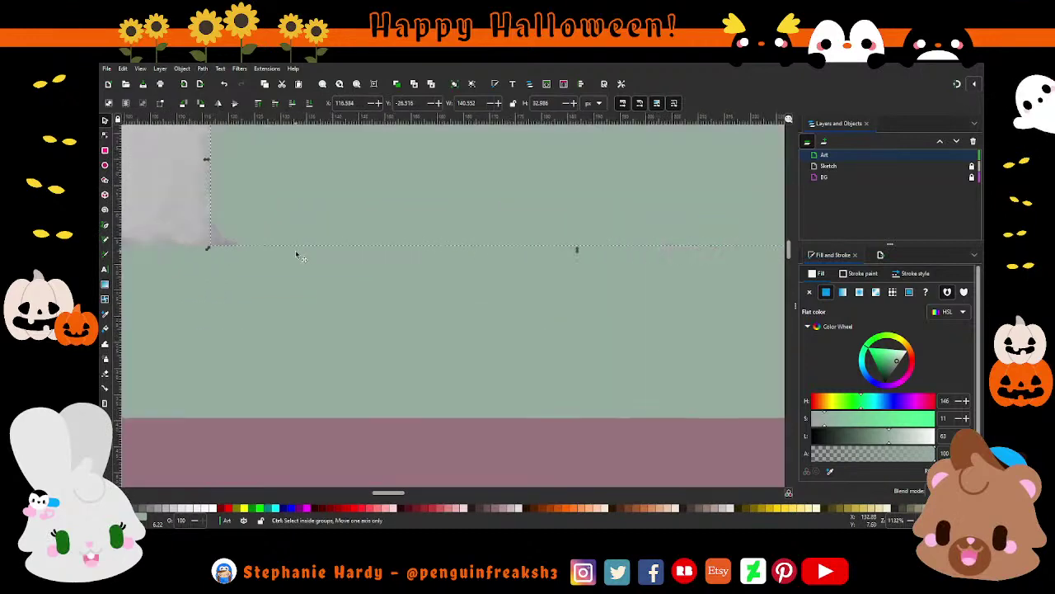
drag(330, 218, 331, 217)
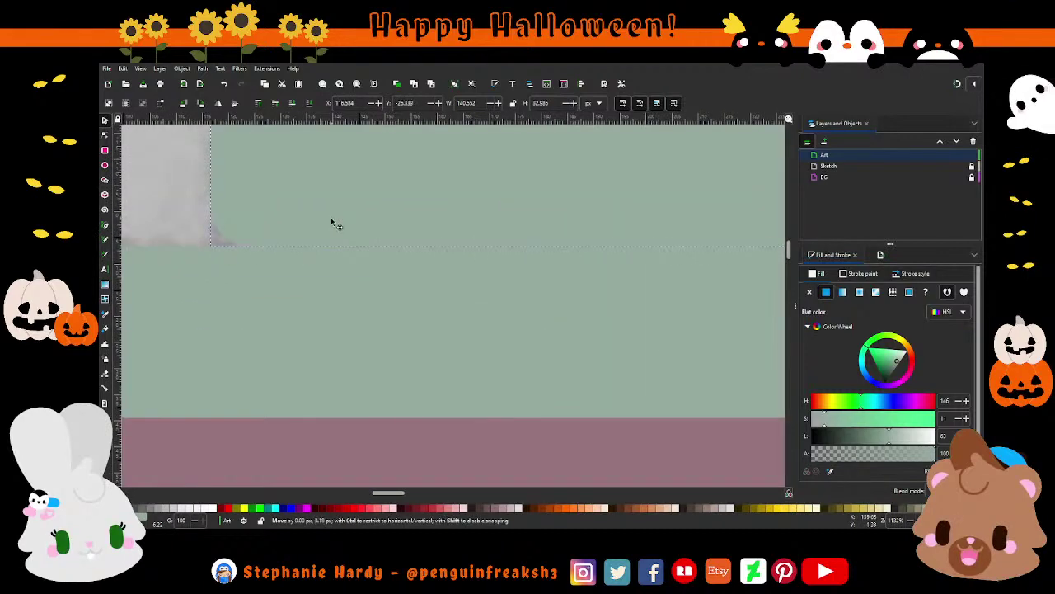
ctrl+scroll(425, 243, down, 2)
ctrl+scroll(426, 243, down, 2)
ctrl+scroll(425, 244, down, 2)
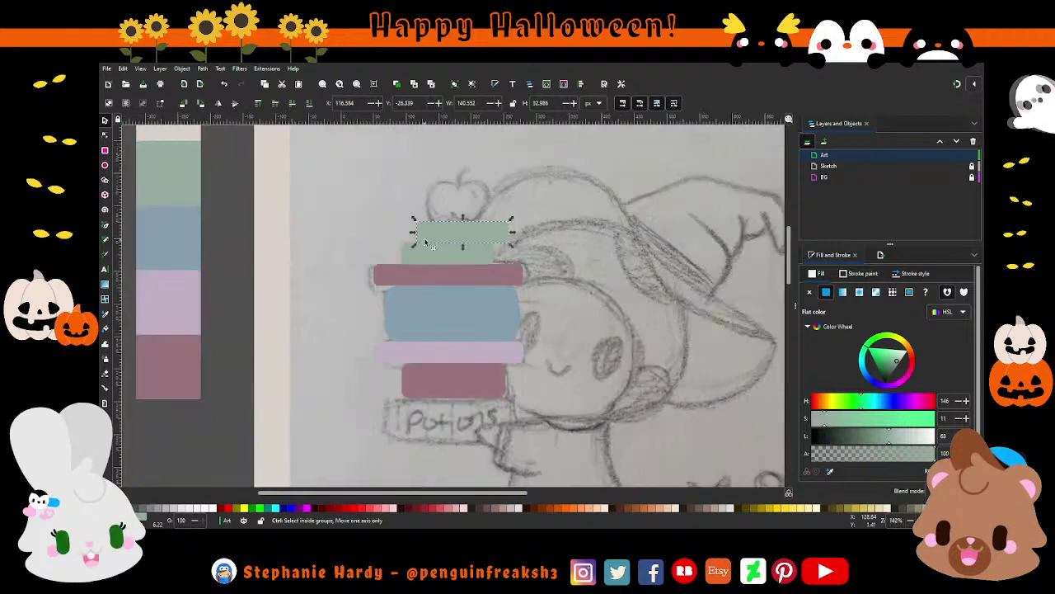
ctrl+scroll(494, 297, down, 1)
scroll(544, 338, up, 1)
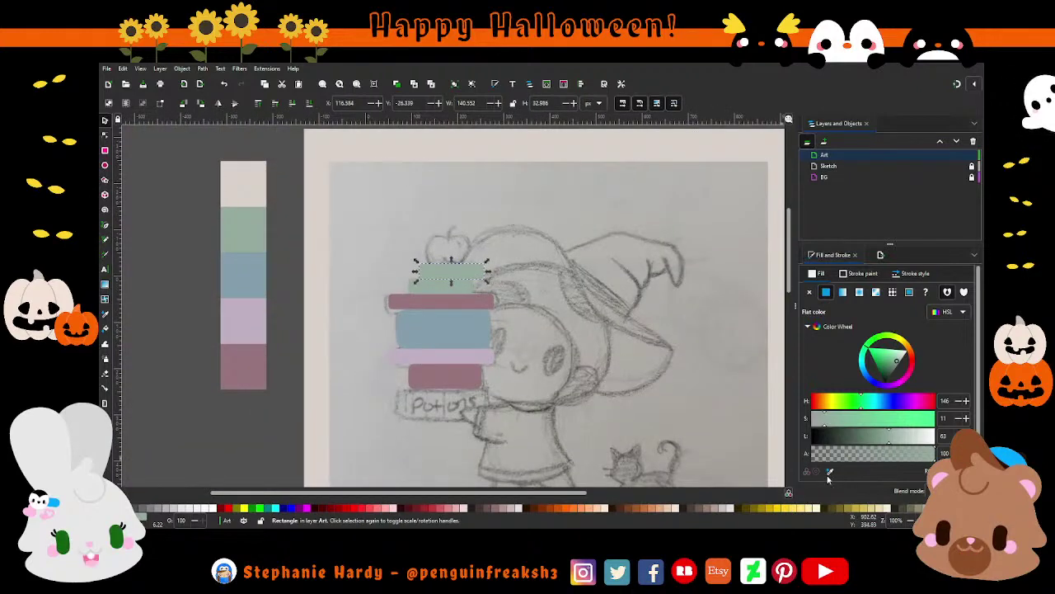
Fill the new top book with the lavender swatch and deselect it.
click(830, 471)
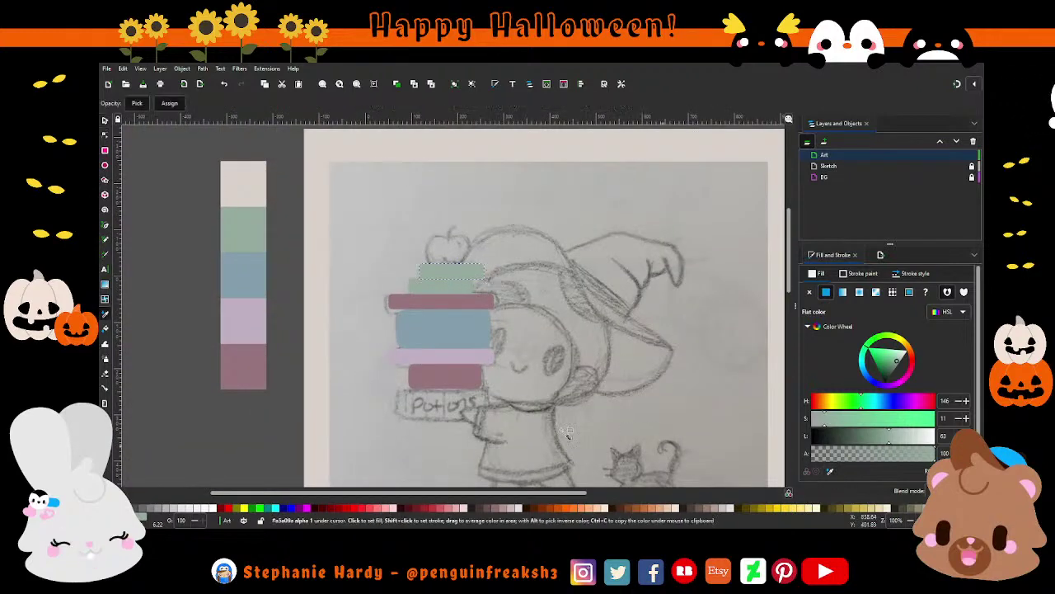
click(254, 334)
key(s)
key(Escape)
ctrl+scroll(412, 301, down, 1)
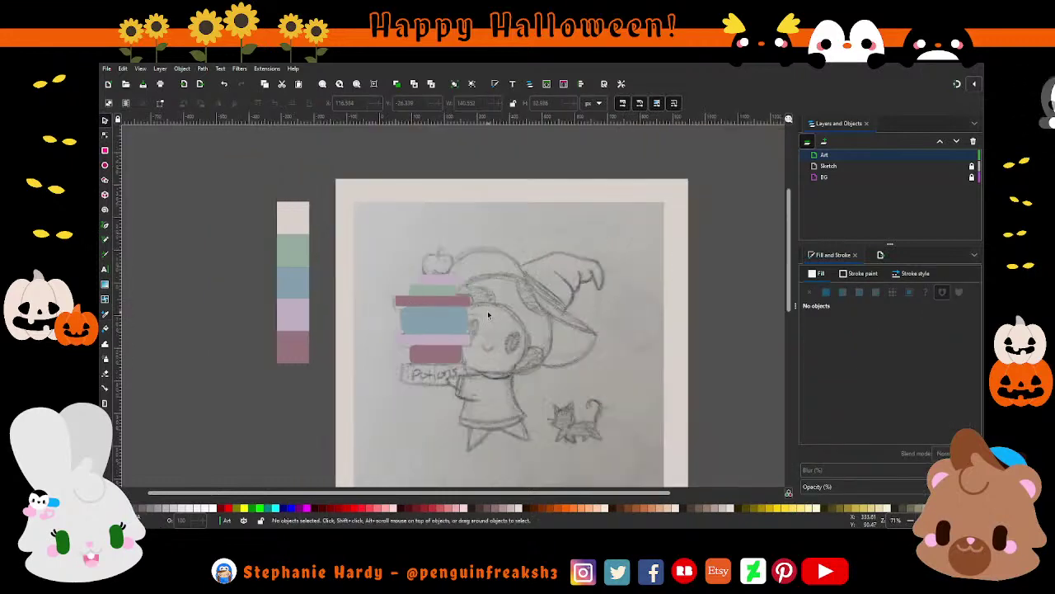
ctrl+scroll(446, 339, up, 1)
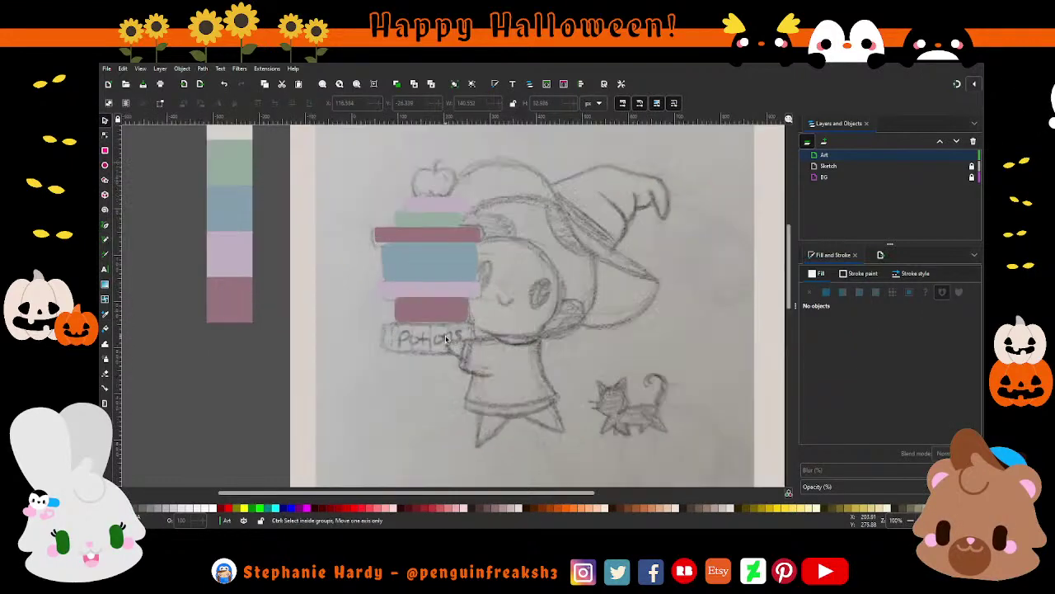
ctrl+scroll(446, 339, up, 1)
ctrl+scroll(291, 321, down, 1)
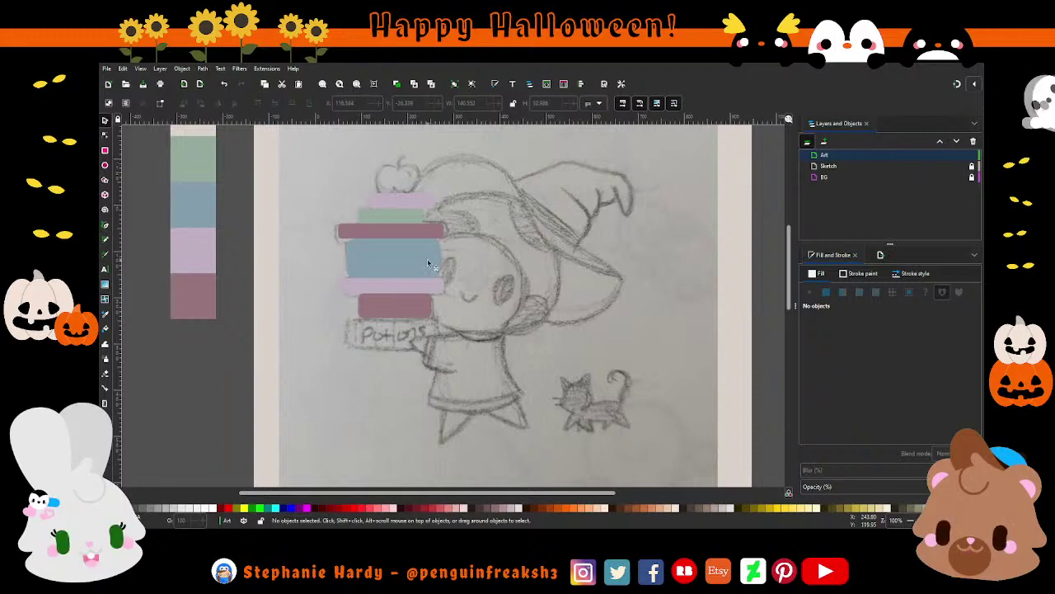
scroll(471, 259, up, 1)
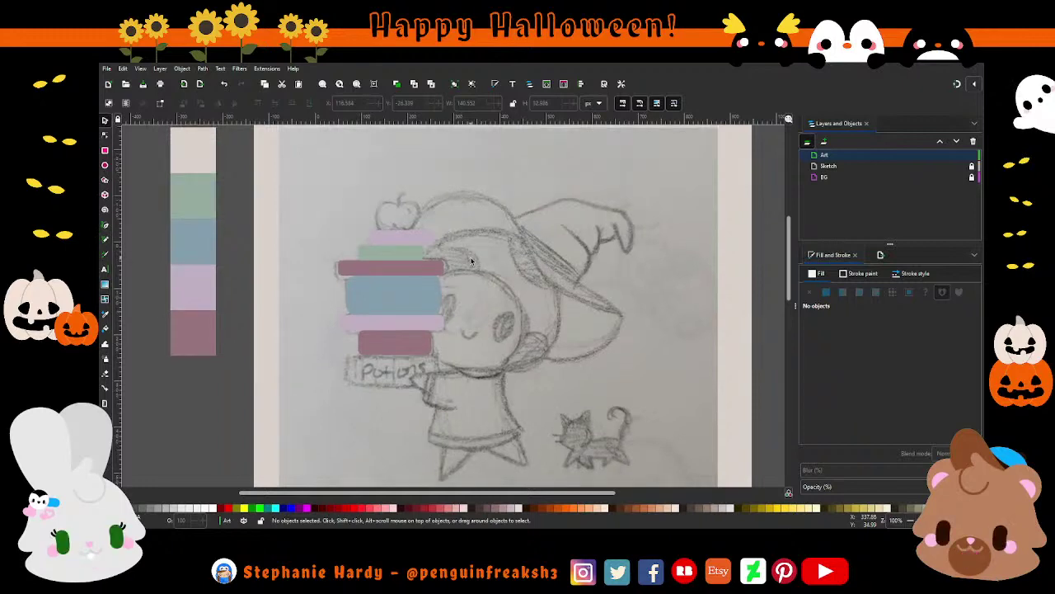
ctrl+scroll(428, 239, up, 2)
ctrl+scroll(395, 239, up, 2)
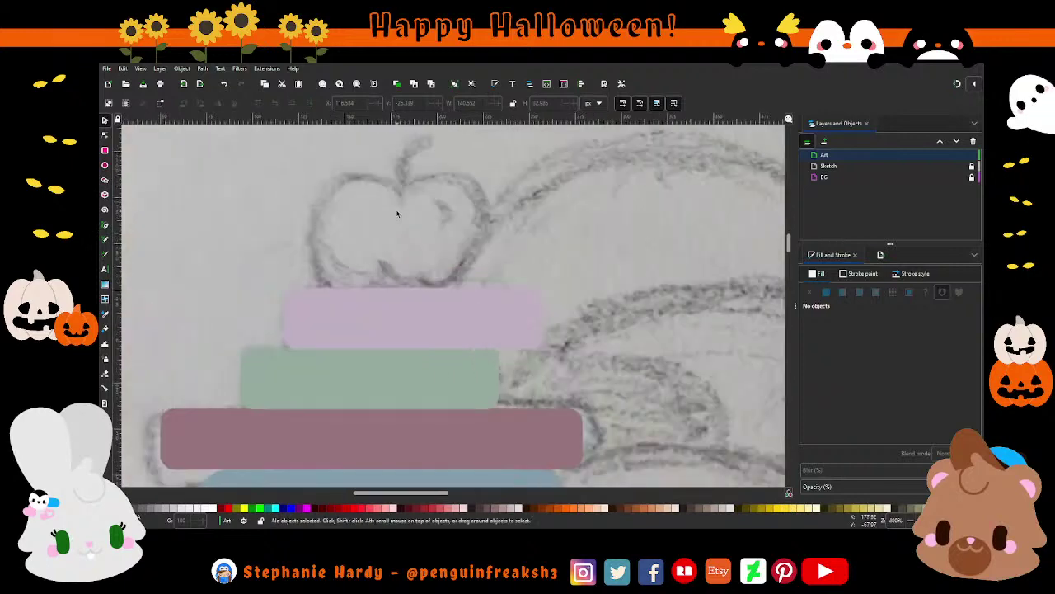
scroll(233, 257, up, 1)
Trace a closed Pen-tool outline around the sketched apple atop the book stack.
click(106, 230)
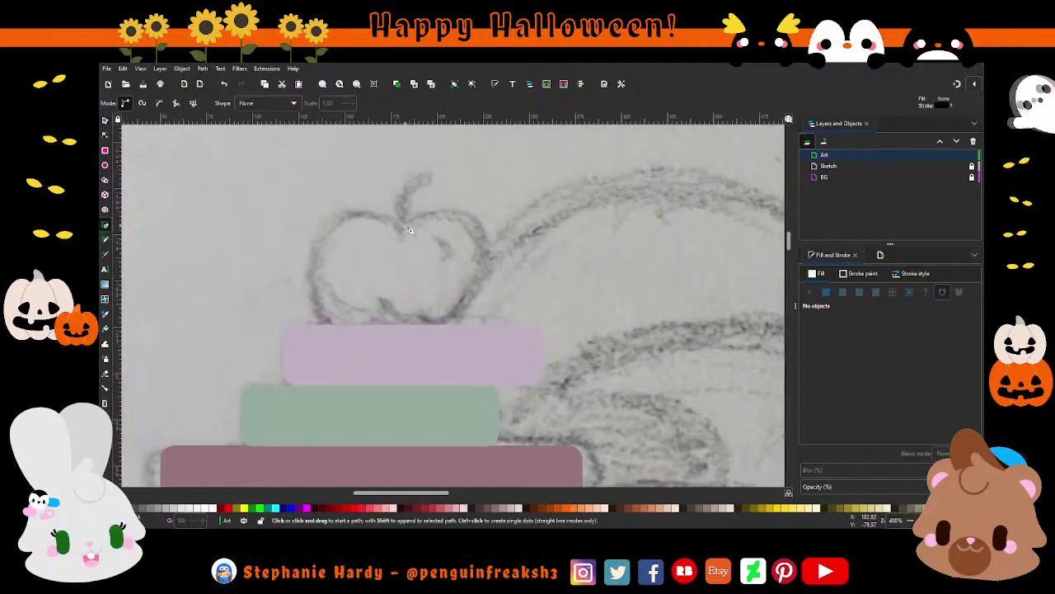
click(384, 224)
click(324, 231)
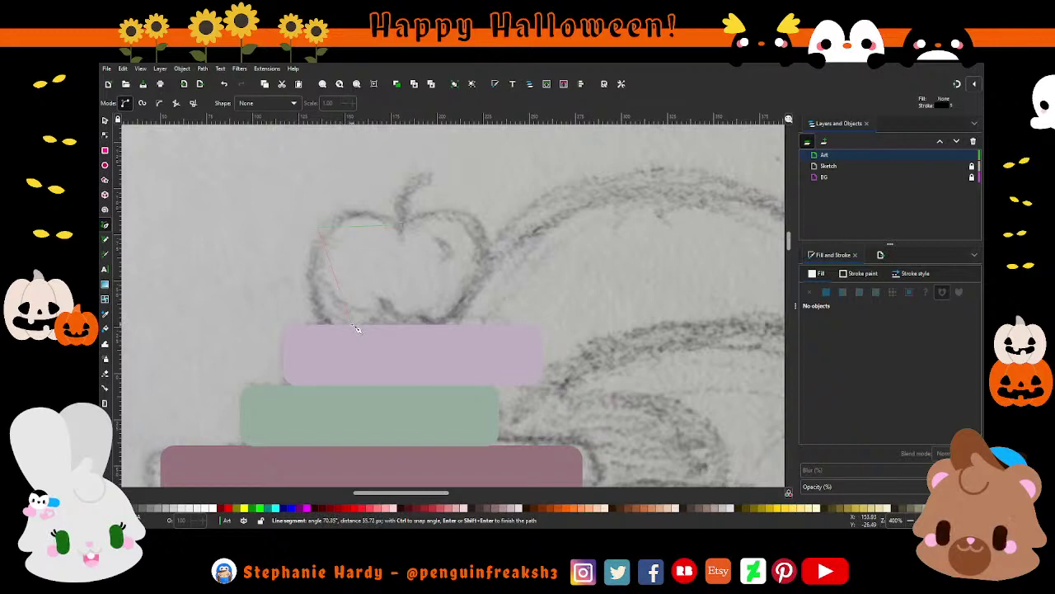
click(356, 328)
click(381, 321)
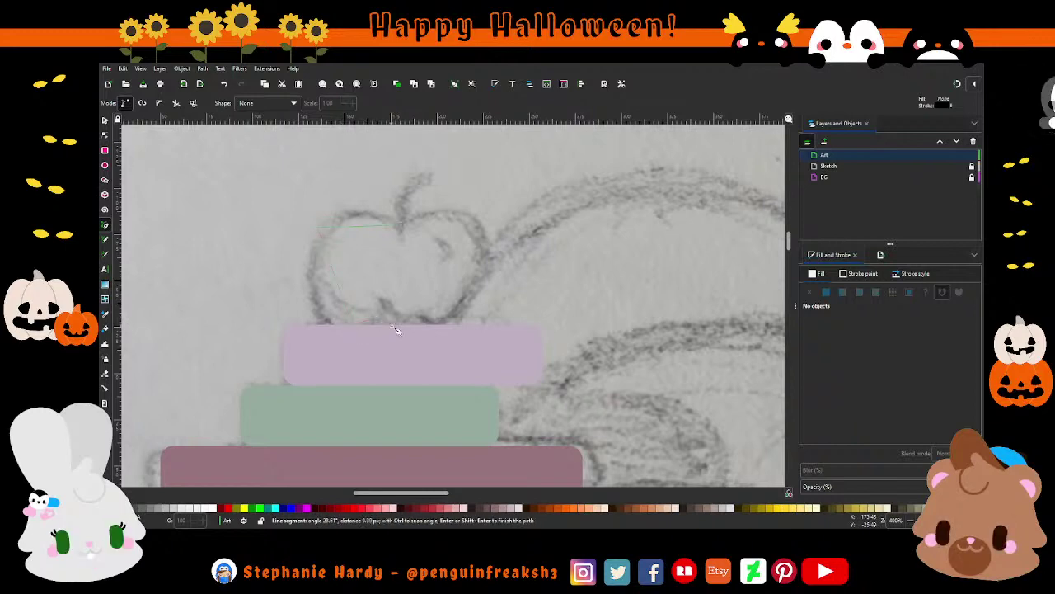
click(416, 323)
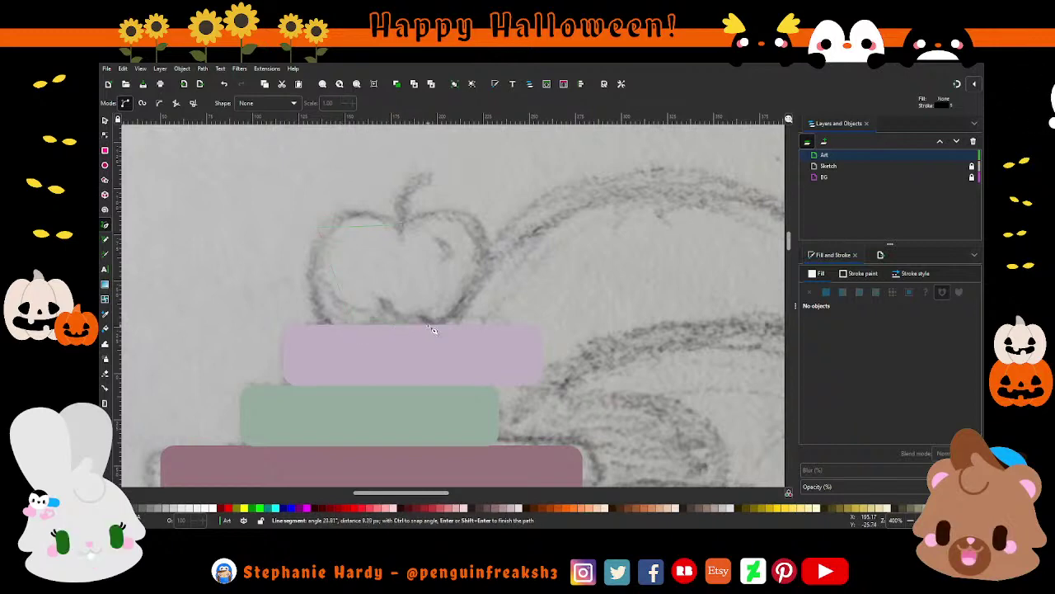
click(431, 329)
click(470, 216)
click(315, 224)
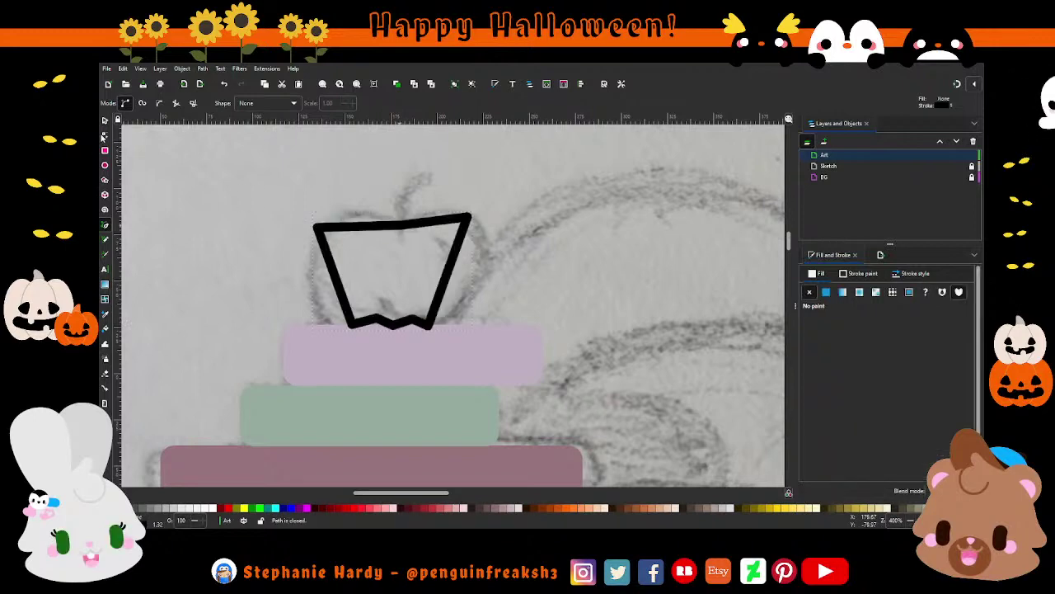
click(103, 136)
Make the apple outline's corner nodes curved and round out its left and right sides.
drag(330, 266, 330, 266)
shift+click(466, 217)
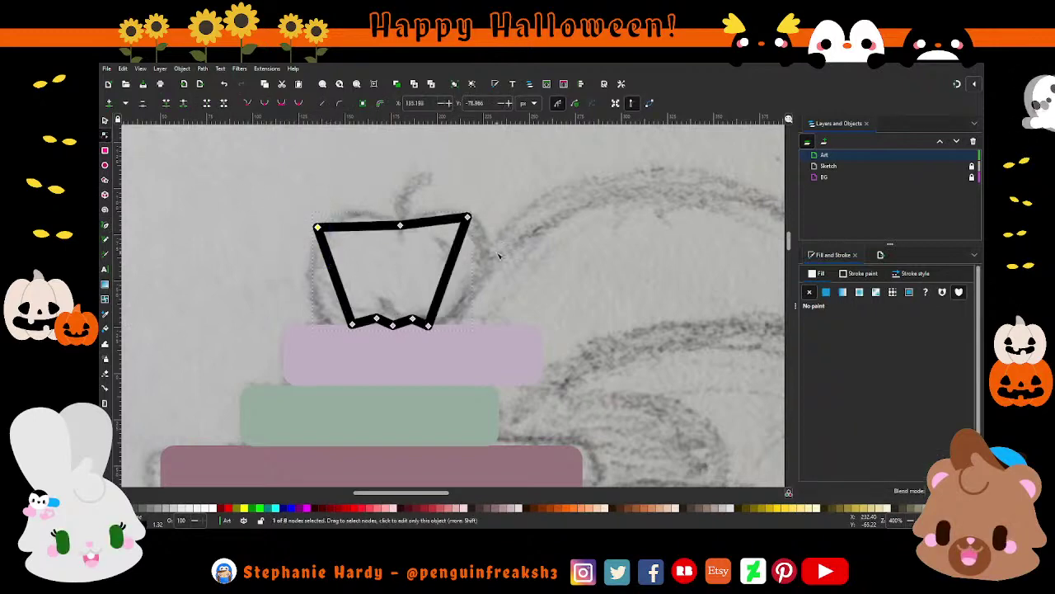
click(283, 104)
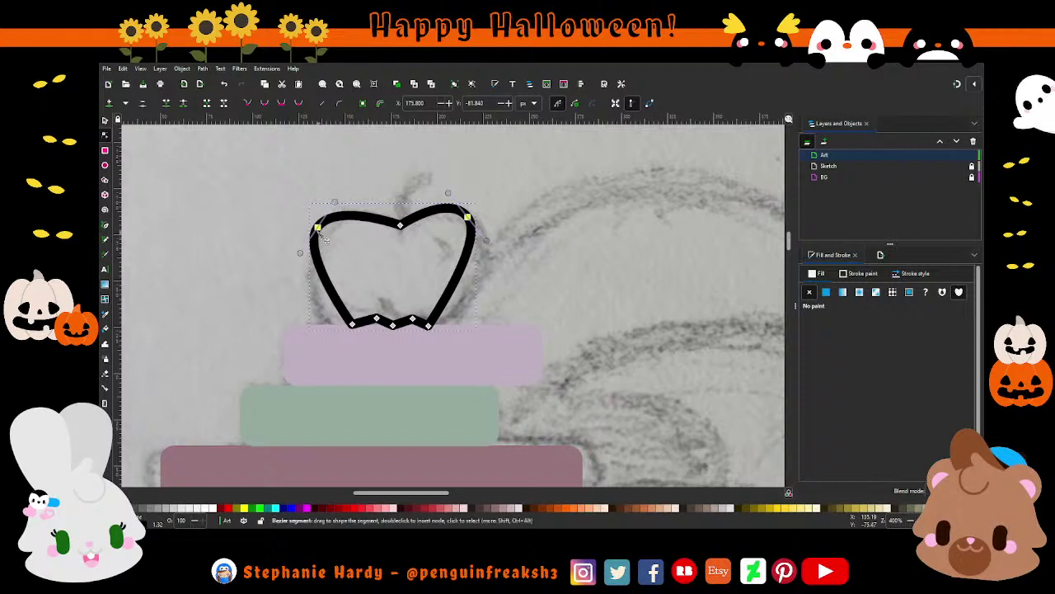
mouse_move(317, 227)
mouse_down()
mouse_move(316, 236)
mouse_move(342, 199)
mouse_up()
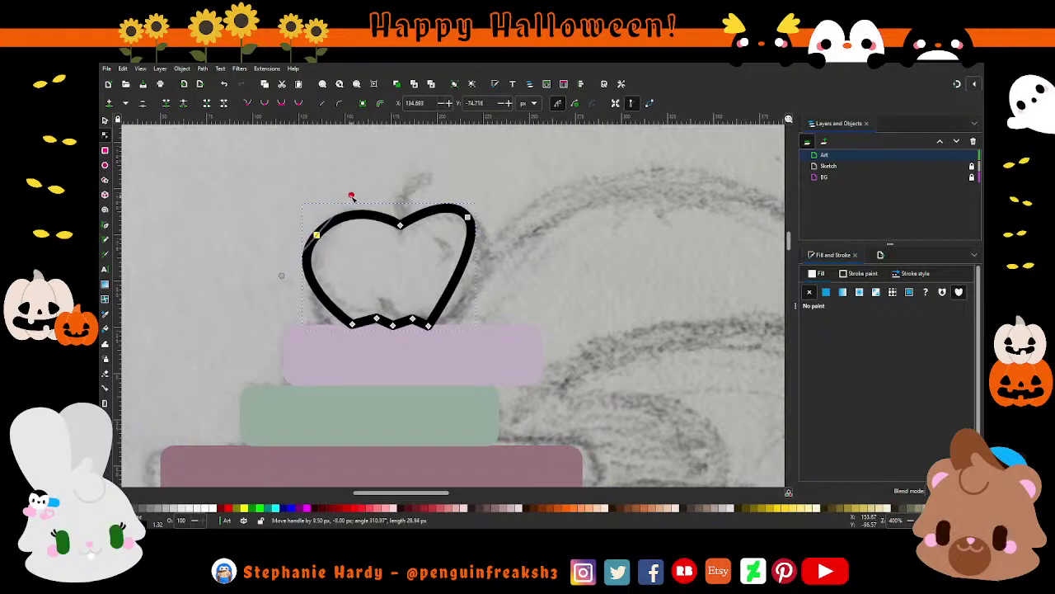
mouse_move(467, 217)
mouse_down()
mouse_move(478, 241)
mouse_move(459, 198)
mouse_up()
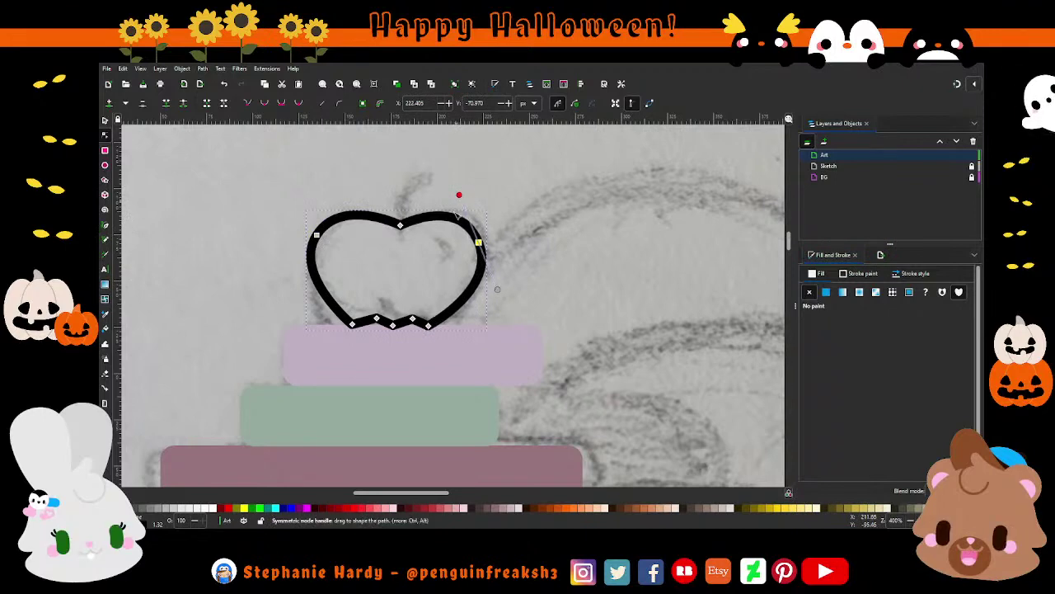
Smooth the apple's three bottom nodes and widen its lower-right curve.
drag(332, 324, 355, 325)
click(281, 103)
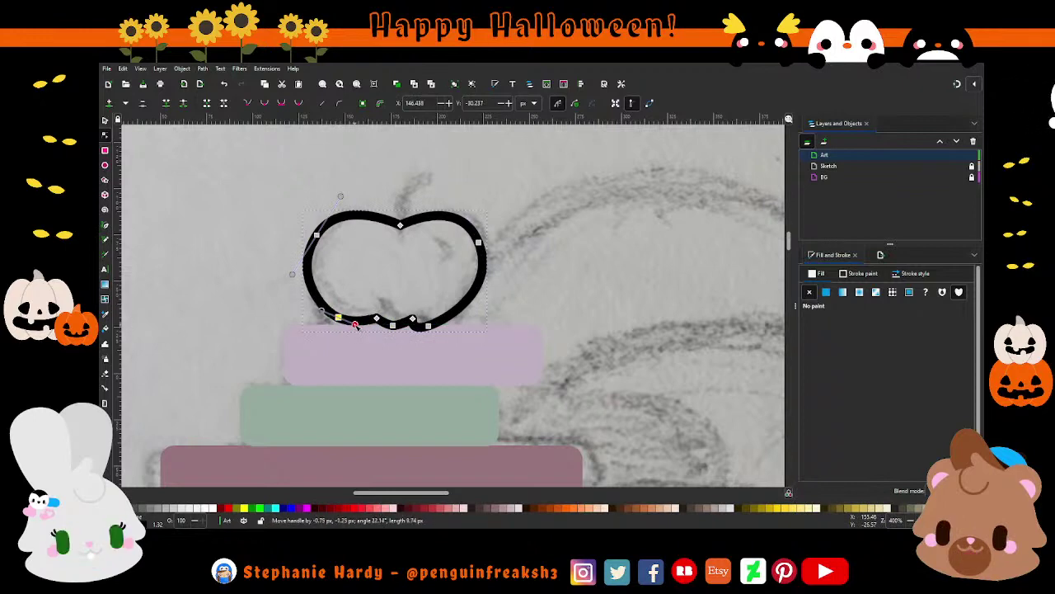
drag(429, 327, 450, 323)
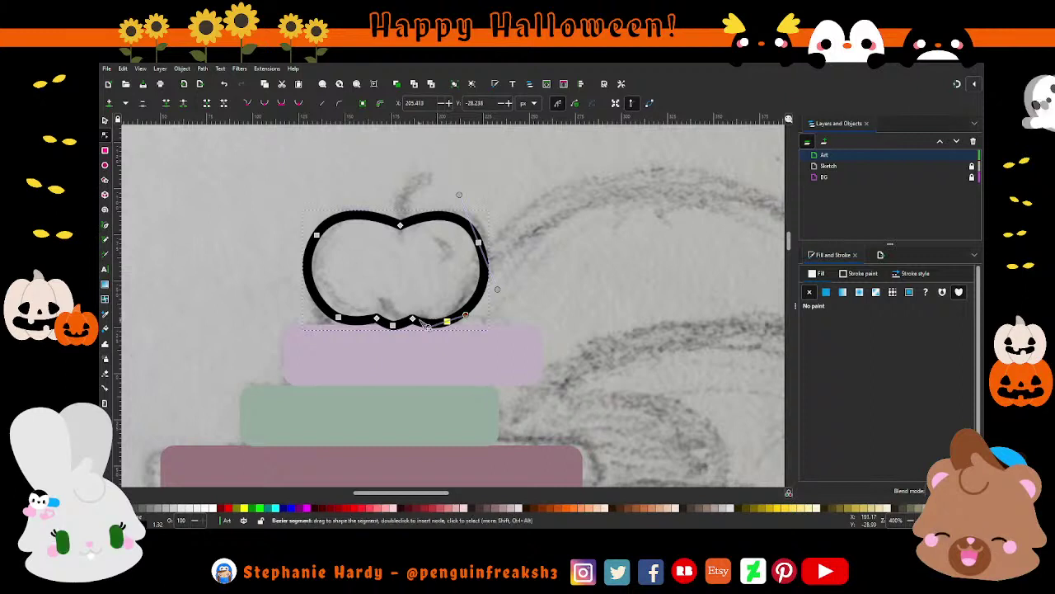
drag(410, 321, 396, 327)
click(395, 326)
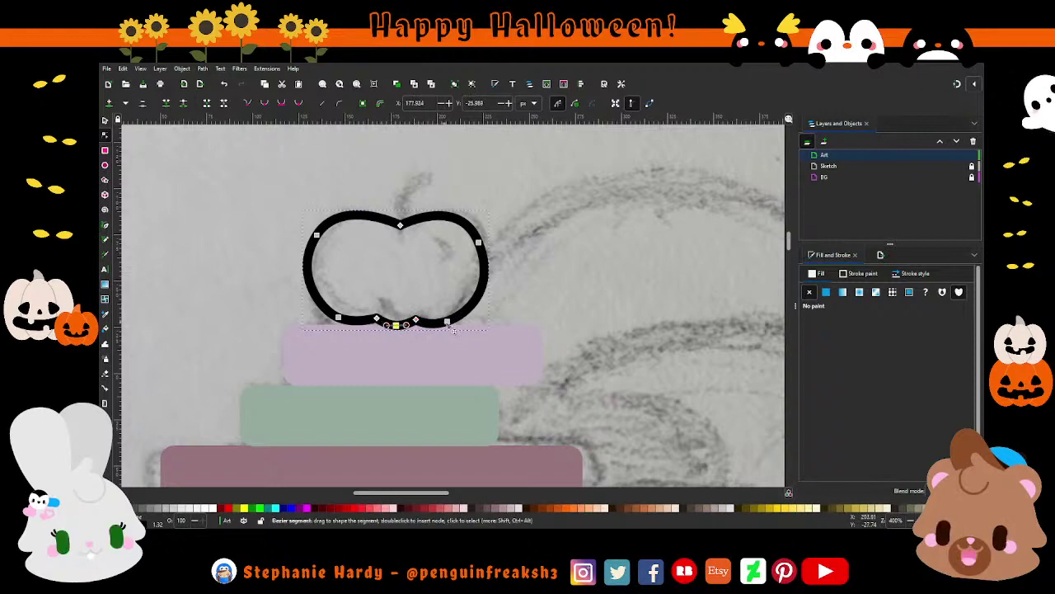
drag(446, 323, 449, 320)
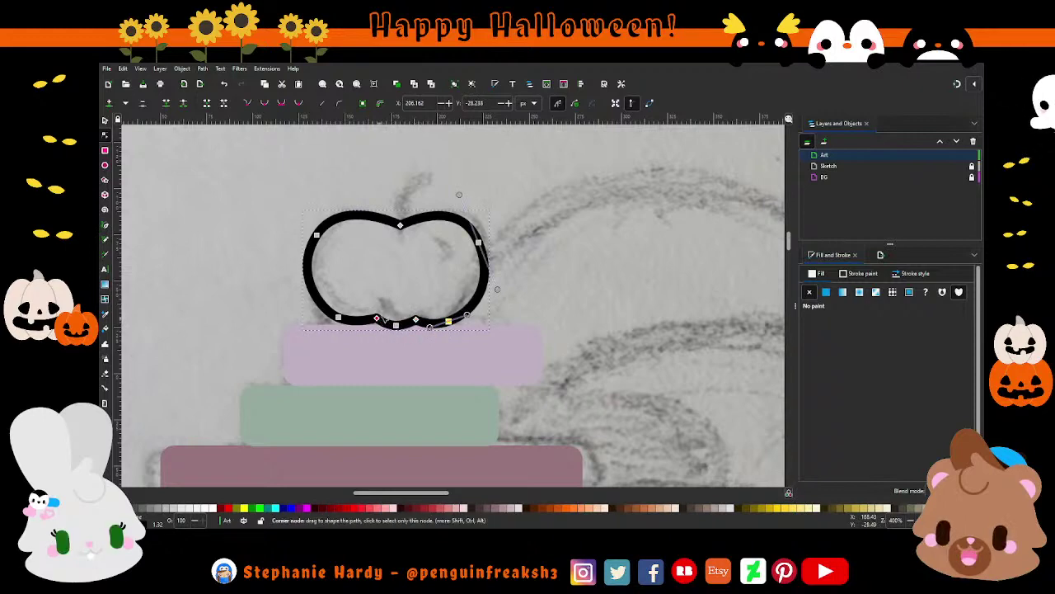
Reshape the apple's top-right and top-left curves and fine-tune the side nodes.
drag(478, 242, 478, 237)
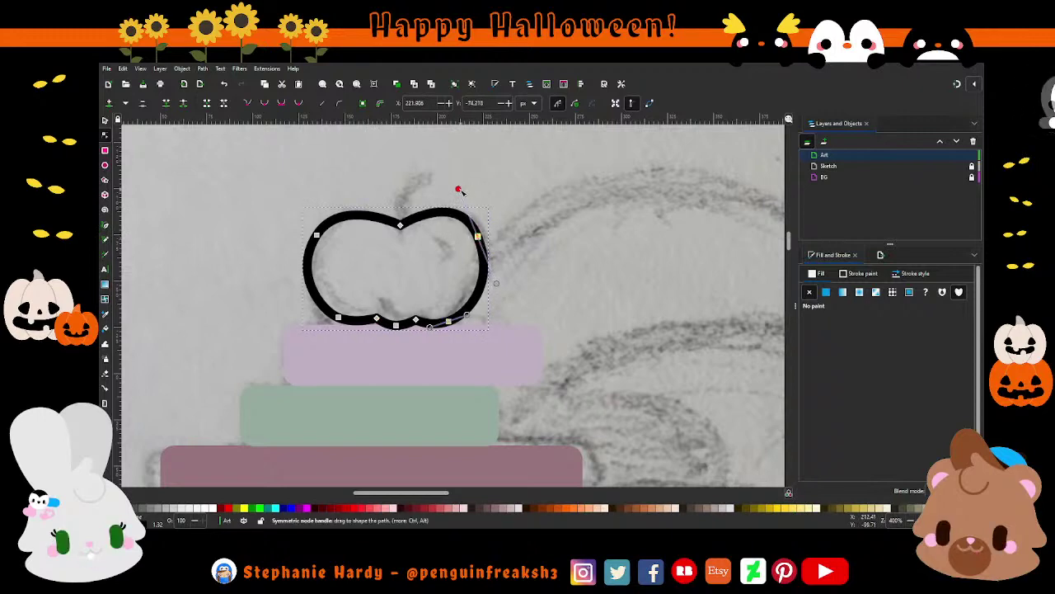
drag(459, 191, 453, 199)
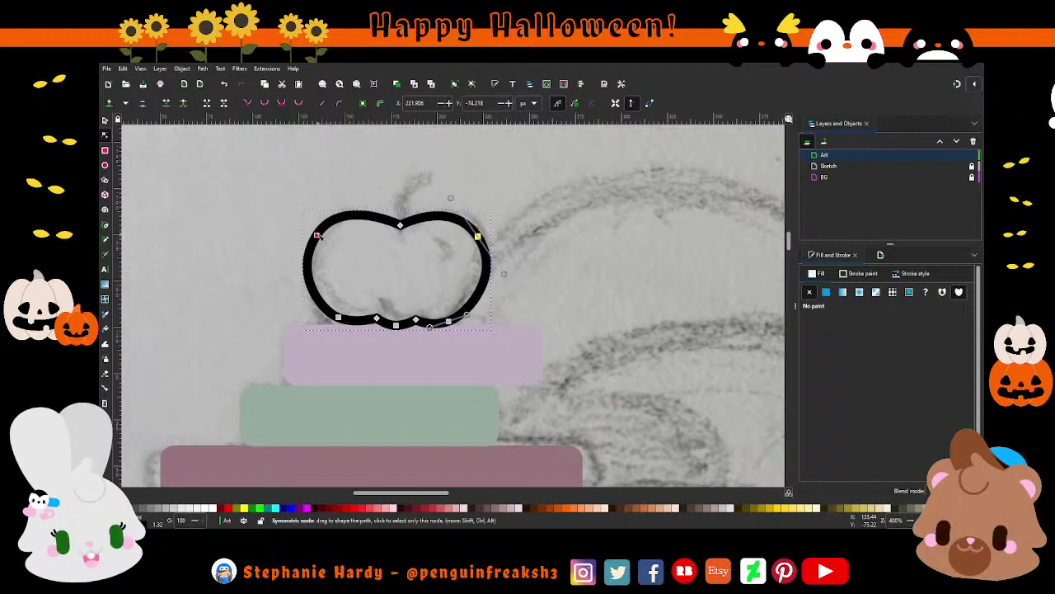
click(318, 236)
drag(342, 197, 320, 236)
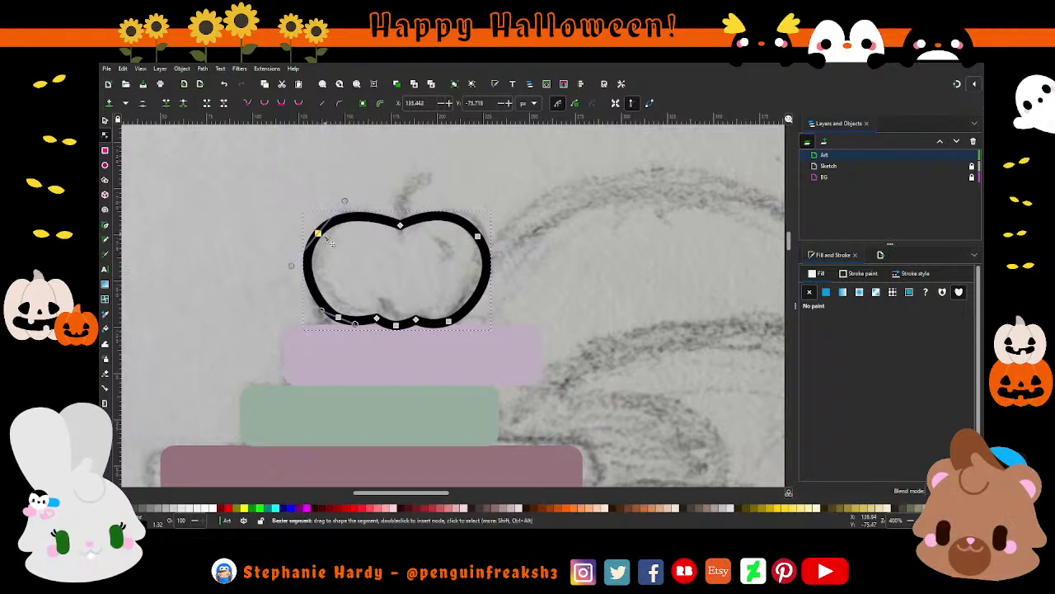
drag(320, 235, 323, 236)
key(Escape)
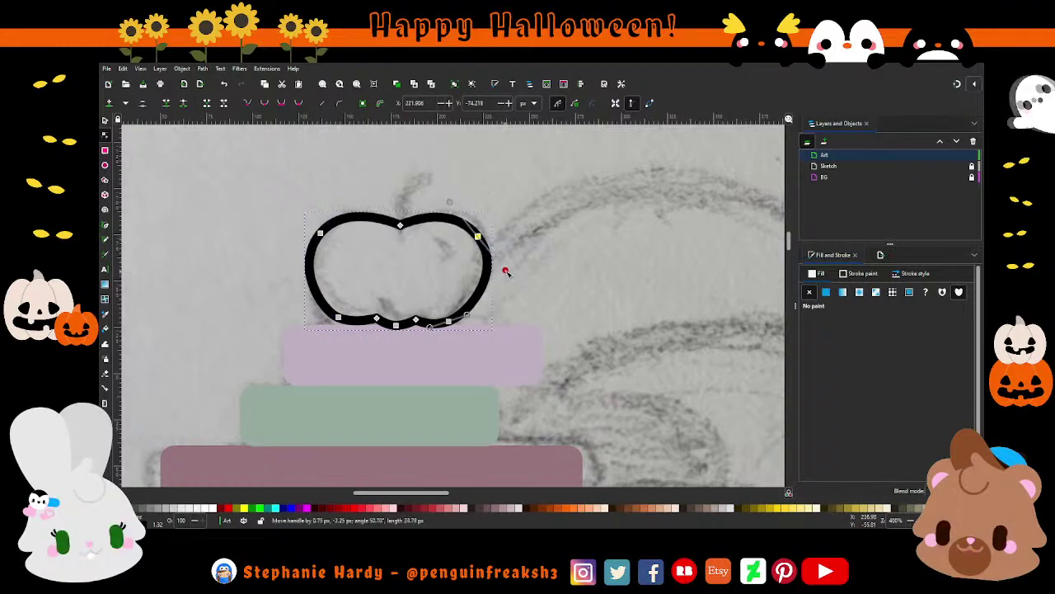
drag(478, 237, 477, 235)
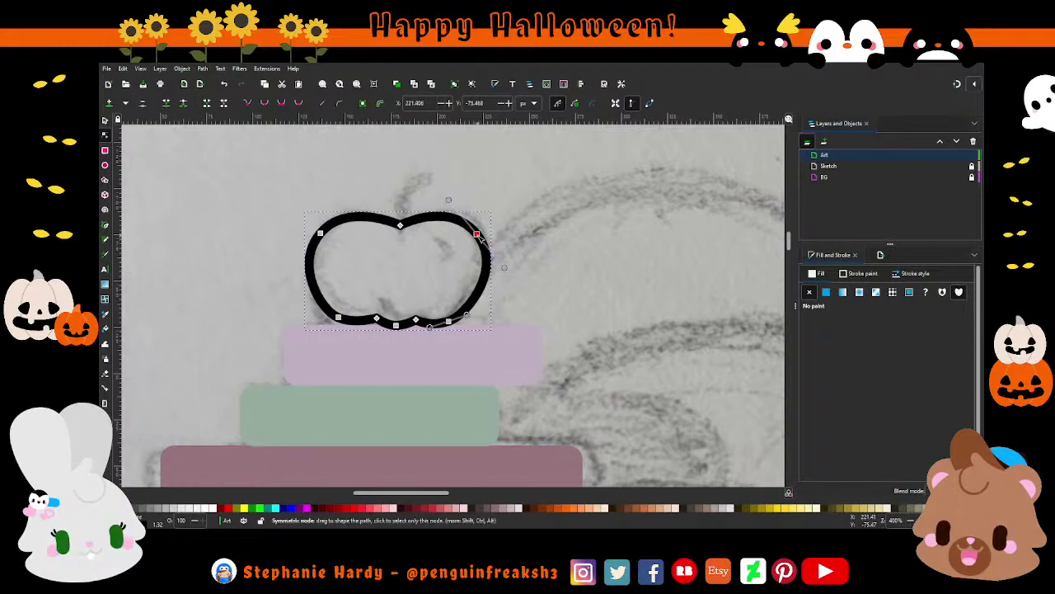
key(Escape)
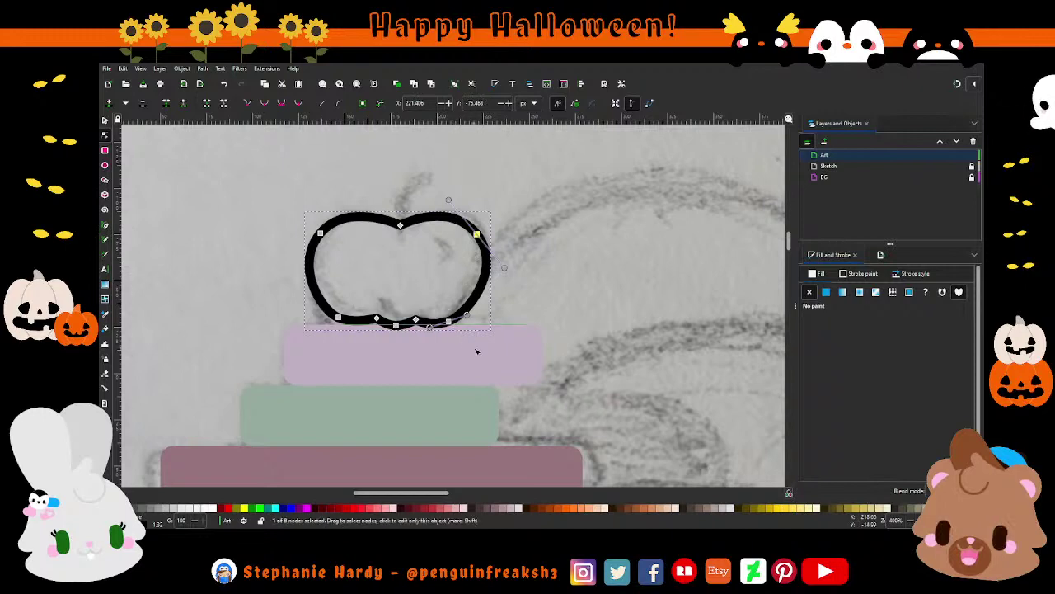
Raise the bottom nodes and reshape the outline's scalloped bottom curve.
drag(464, 320, 464, 316)
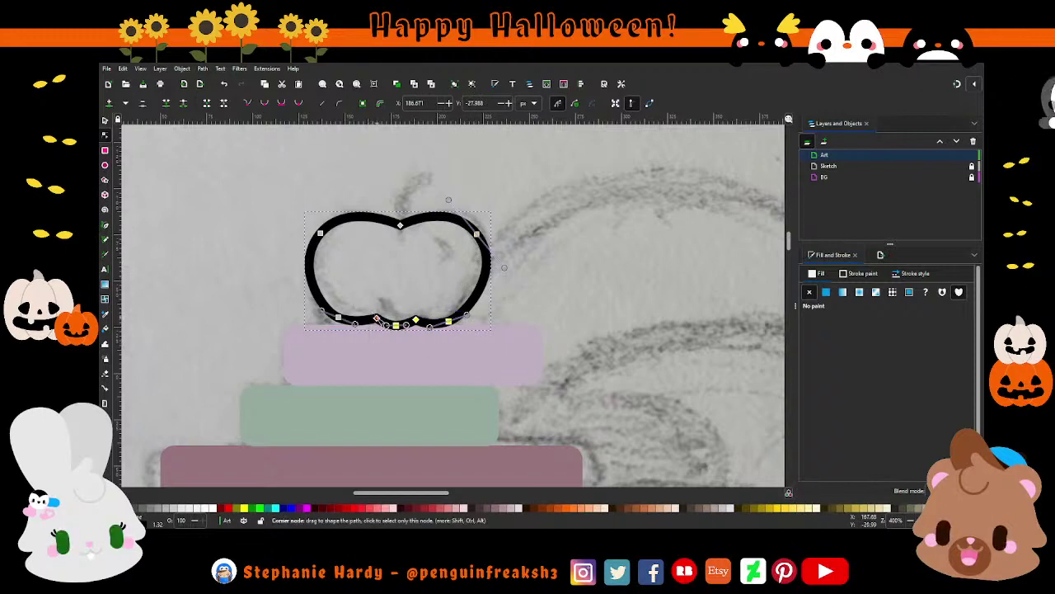
key(Up)
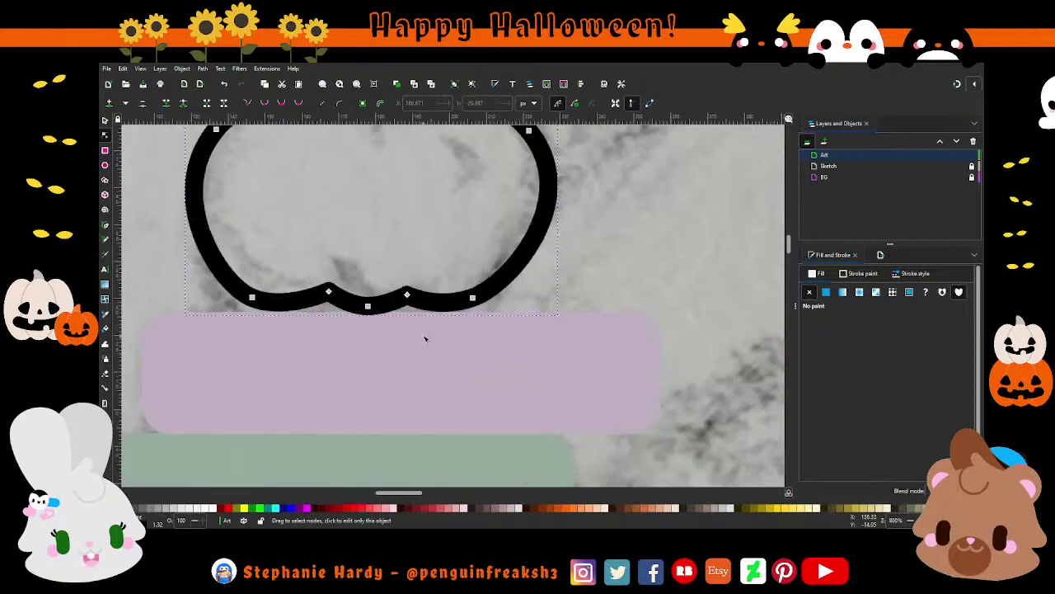
scroll(426, 337, up, 2)
scroll(372, 301, up, 1)
drag(345, 293, 376, 287)
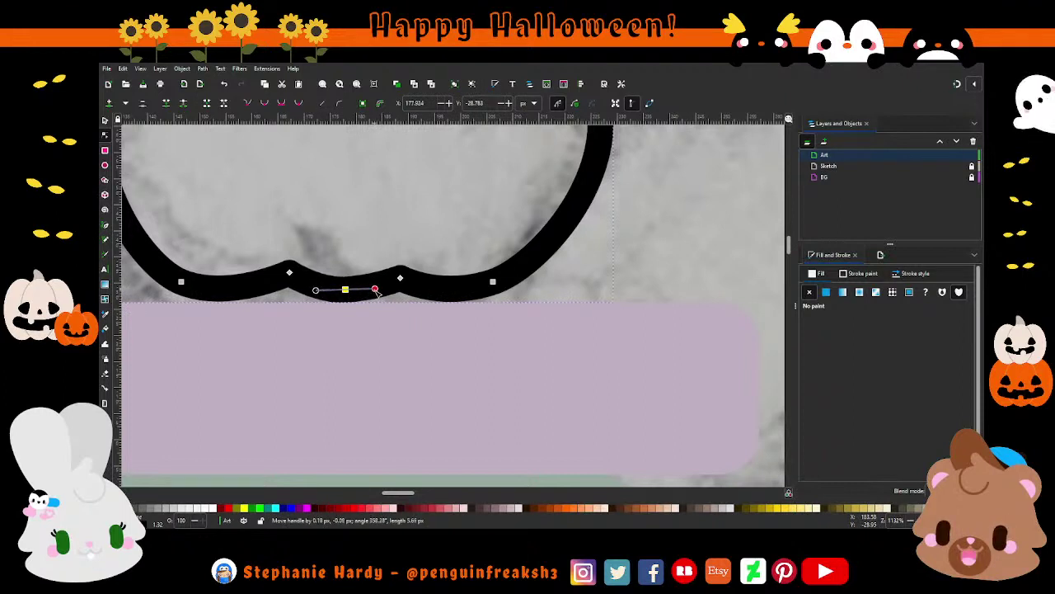
click(402, 277)
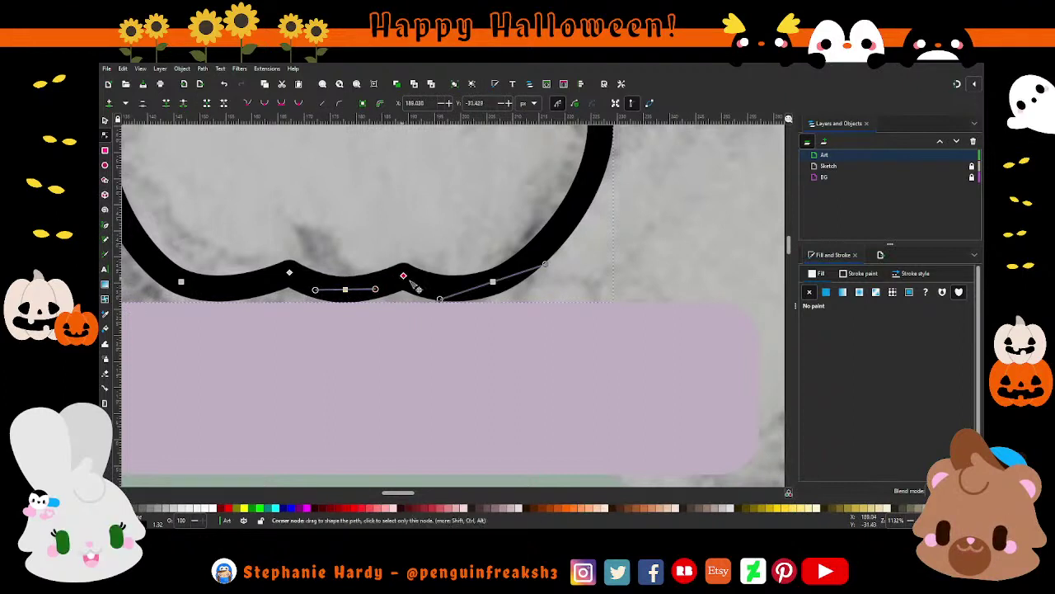
drag(493, 282, 498, 285)
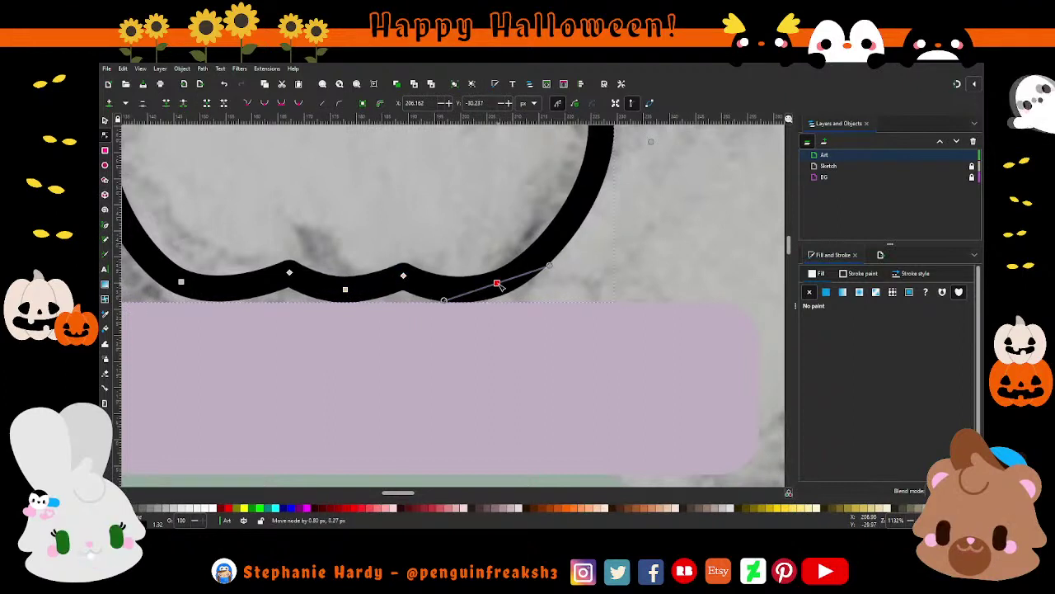
ctrl+scroll(472, 316, down, 1)
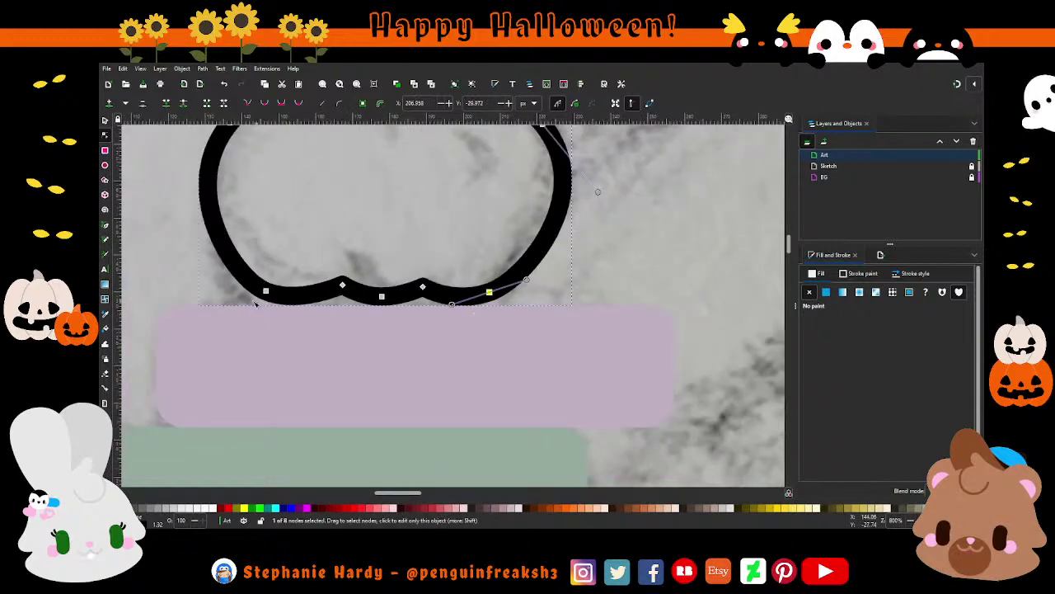
ctrl+scroll(257, 302, up, 3)
drag(290, 273, 285, 276)
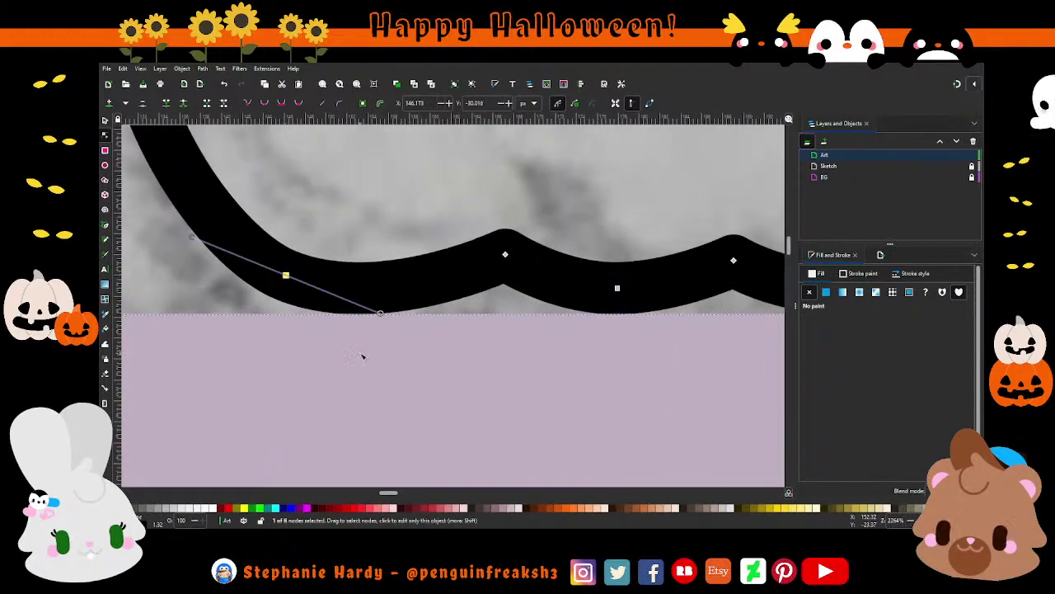
Re-edit the outline's nodes to reshape its right side and top-left node.
ctrl+scroll(321, 360, down, 3)
ctrl+scroll(314, 359, down, 1)
ctrl+scroll(444, 277, down, 1)
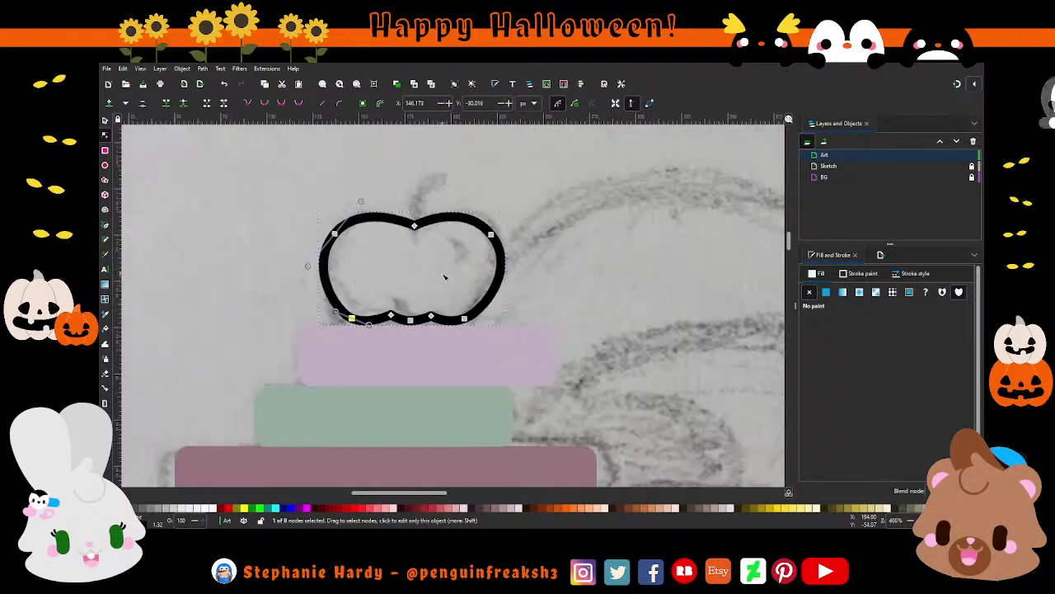
ctrl+scroll(411, 265, up, 1)
click(418, 211)
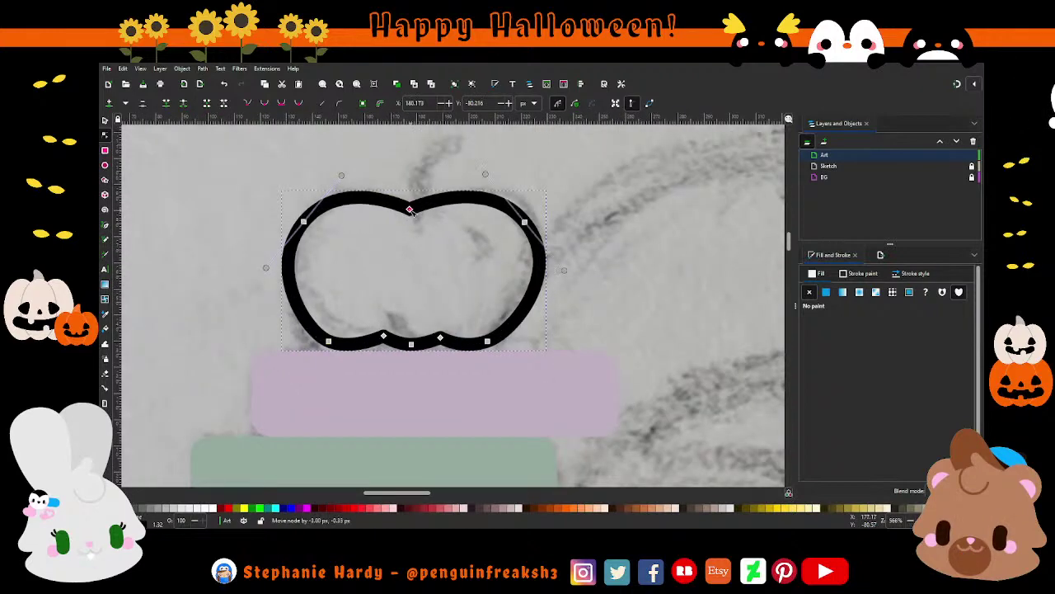
ctrl+scroll(441, 266, down, 1)
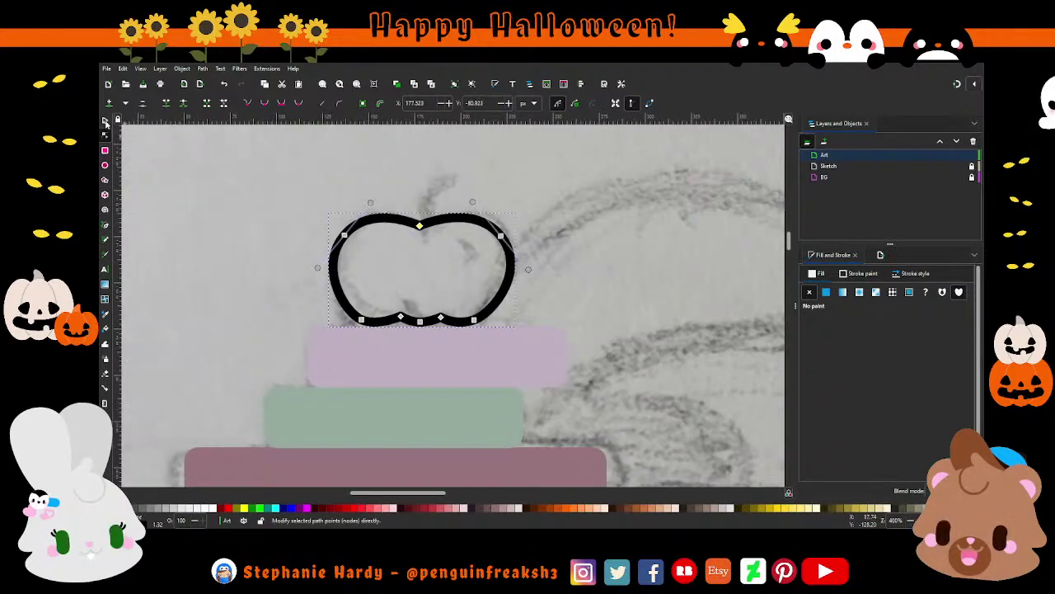
click(105, 120)
key(Escape)
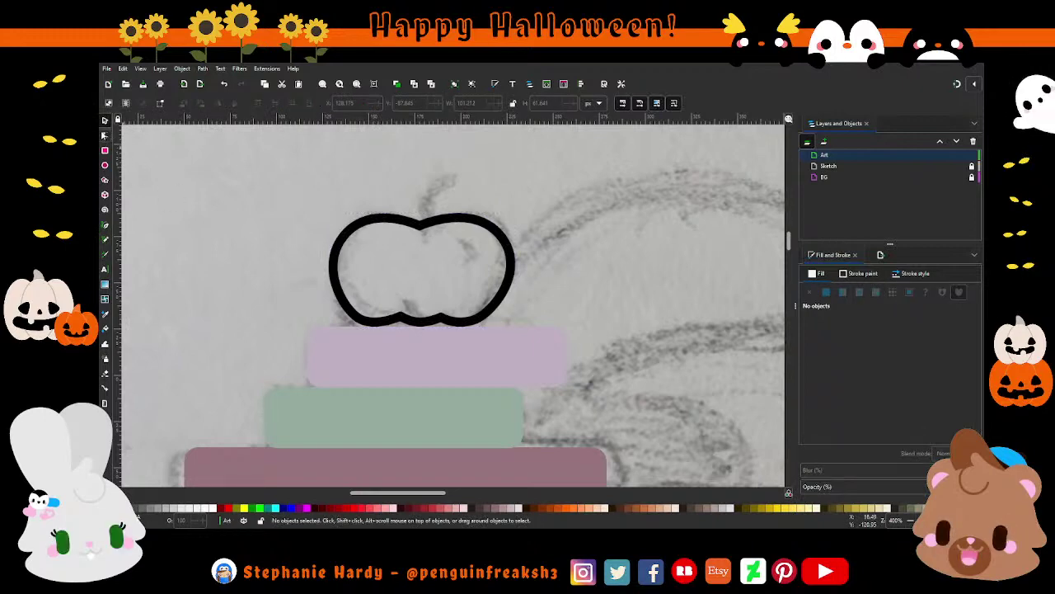
double_click(428, 221)
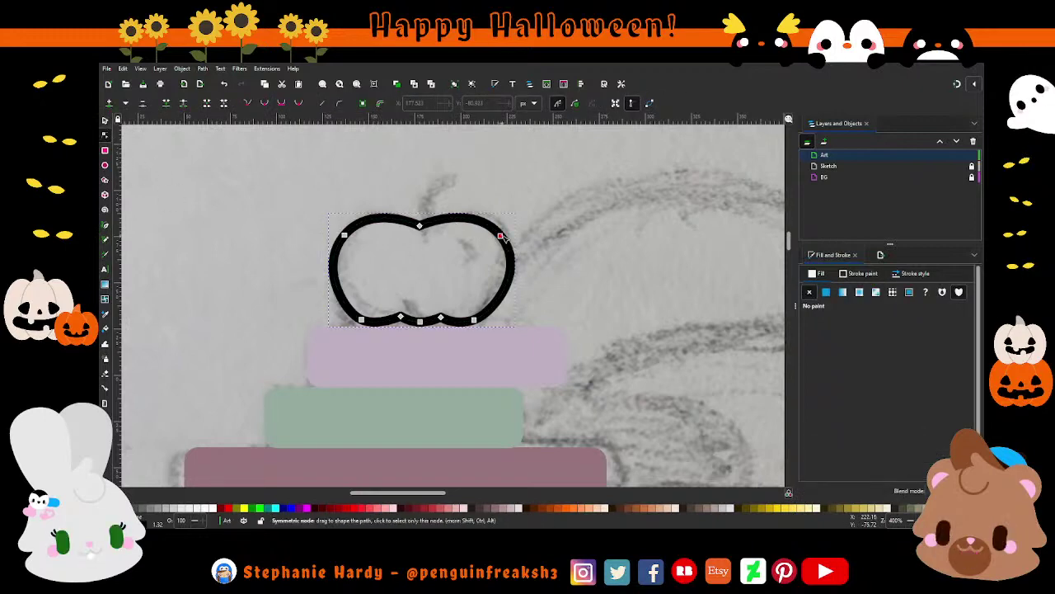
drag(508, 249, 537, 270)
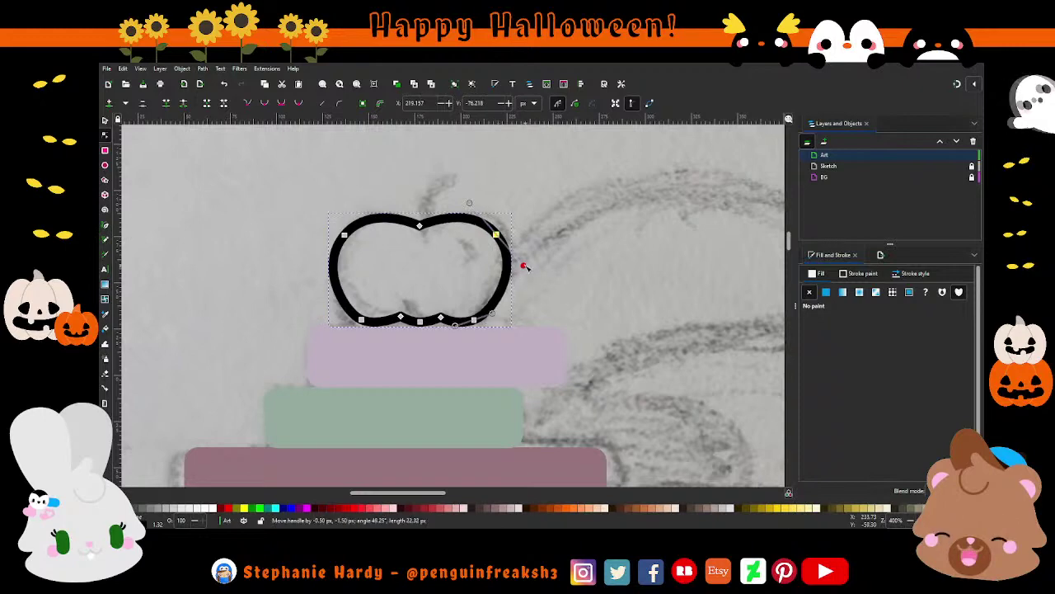
drag(345, 236, 346, 238)
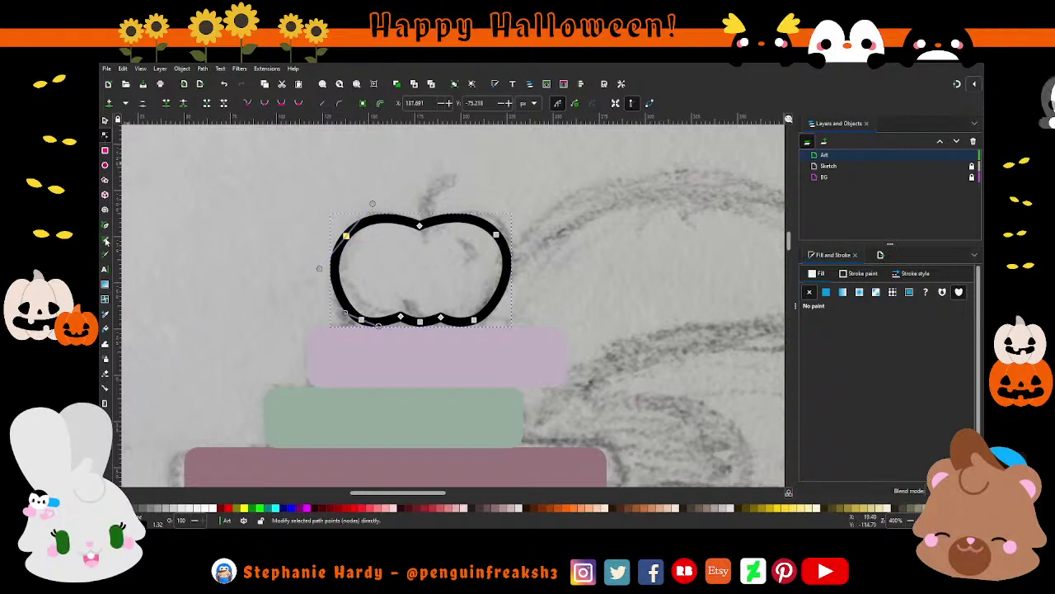
Draw a short stroke inside the apple's upper right and bend it into a curve.
key(b)
click(458, 235)
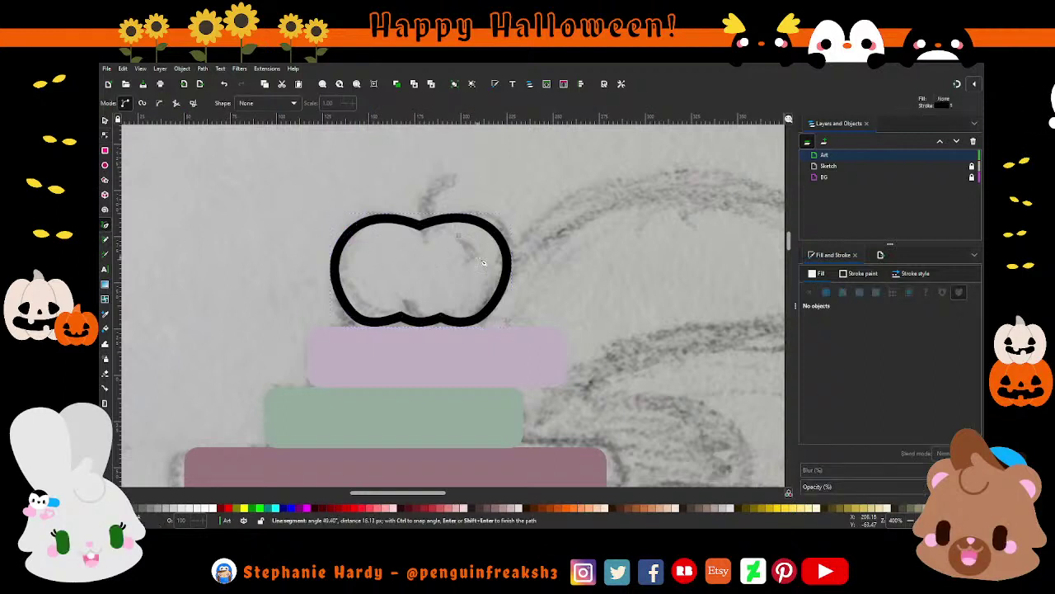
double_click(477, 257)
key(n)
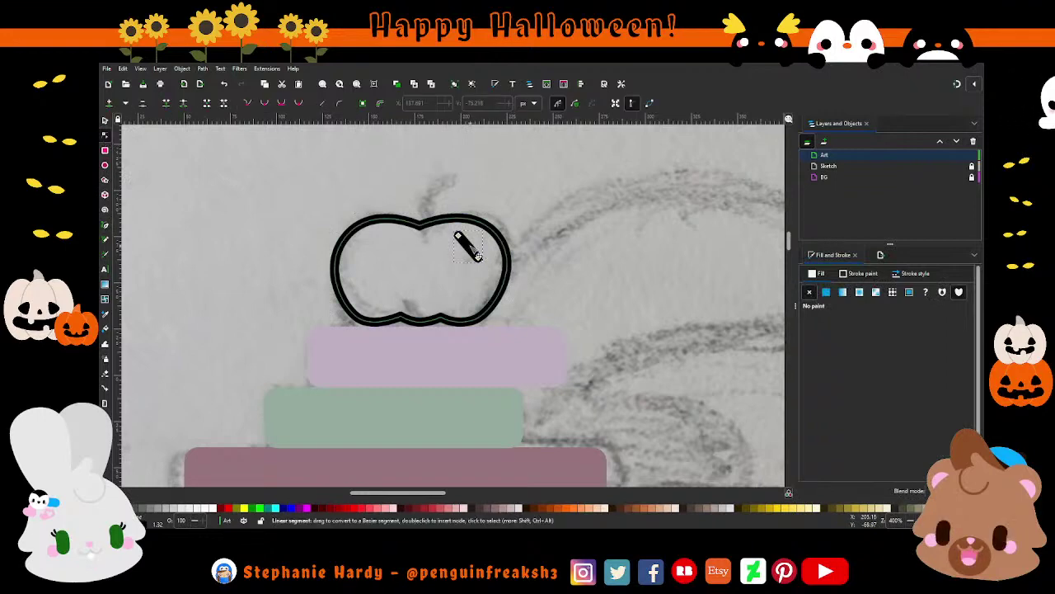
drag(468, 246, 473, 244)
scroll(480, 250, up, 1)
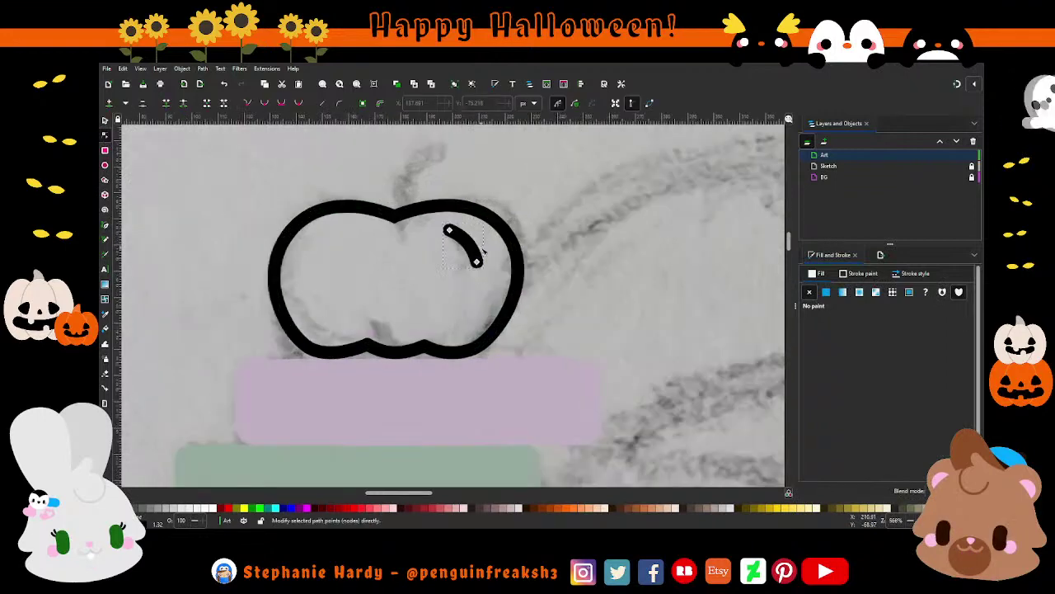
scroll(480, 250, up, 1)
click(435, 223)
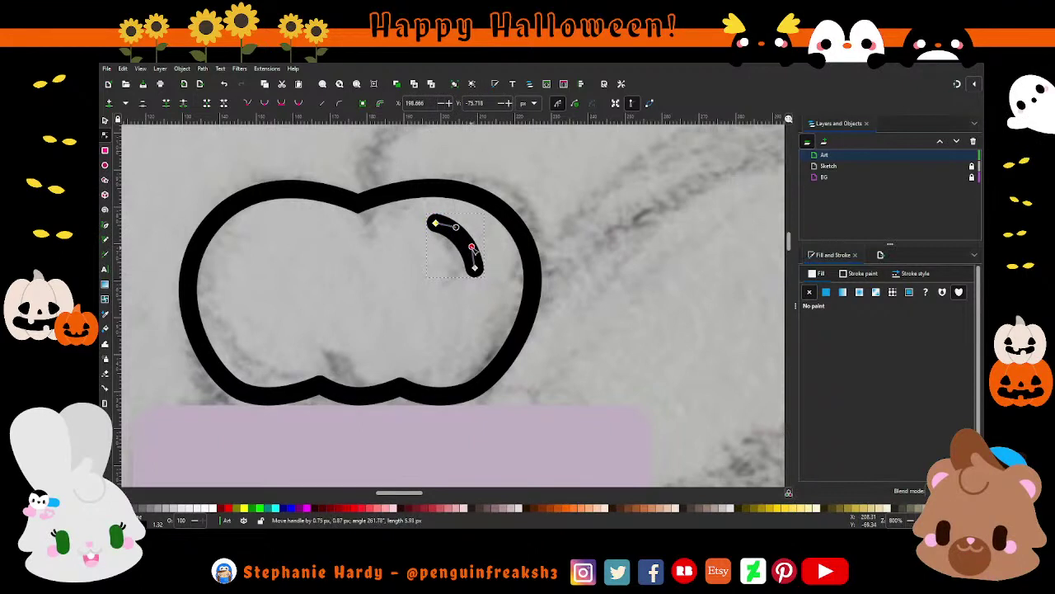
Rotate the highlight stroke so it lies more horizontally.
key(s)
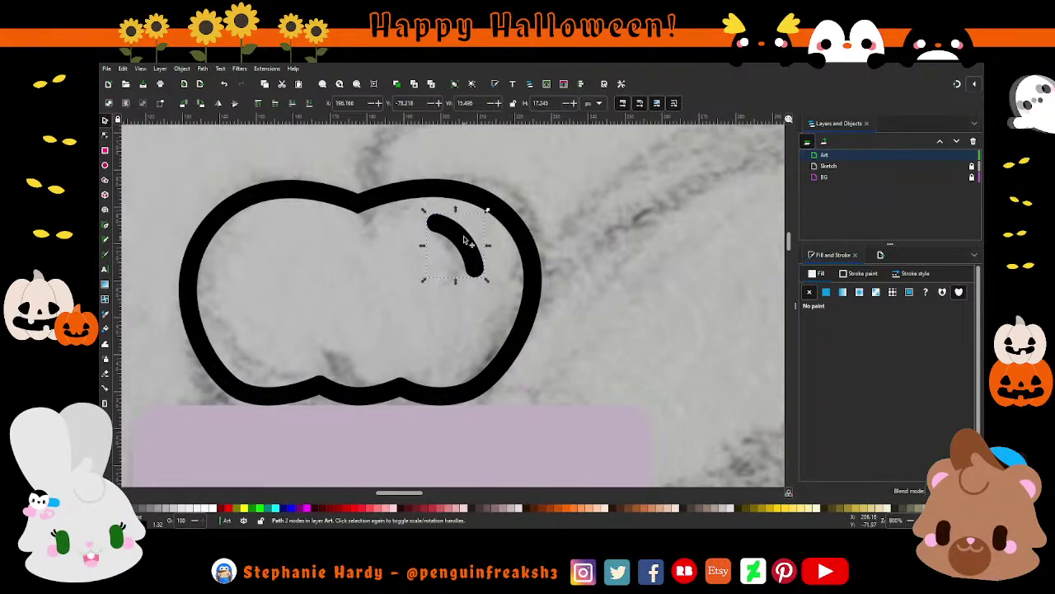
click(466, 241)
drag(423, 211, 421, 224)
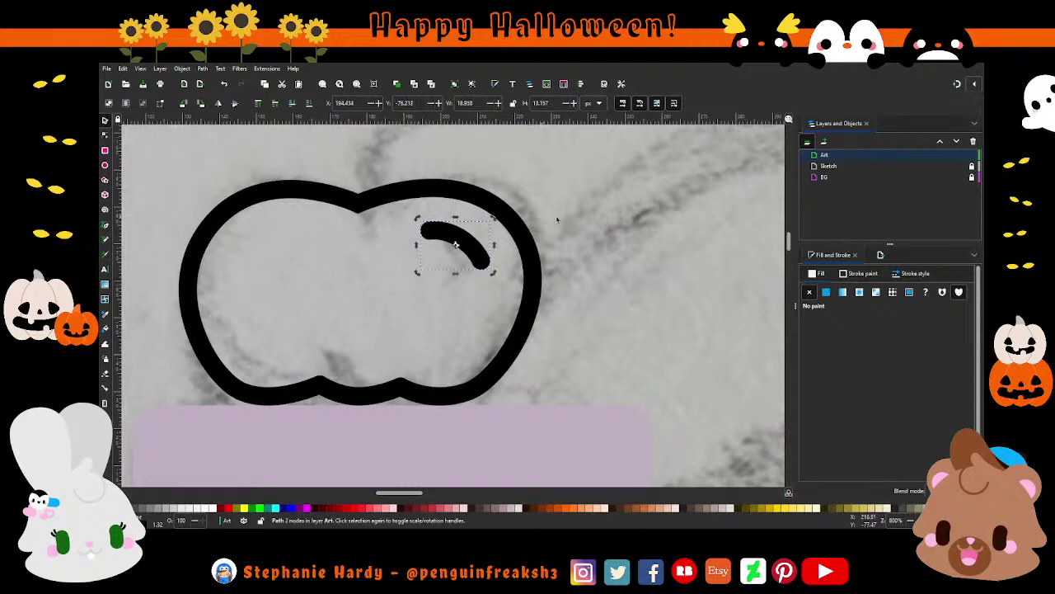
scroll(555, 231, down, 4)
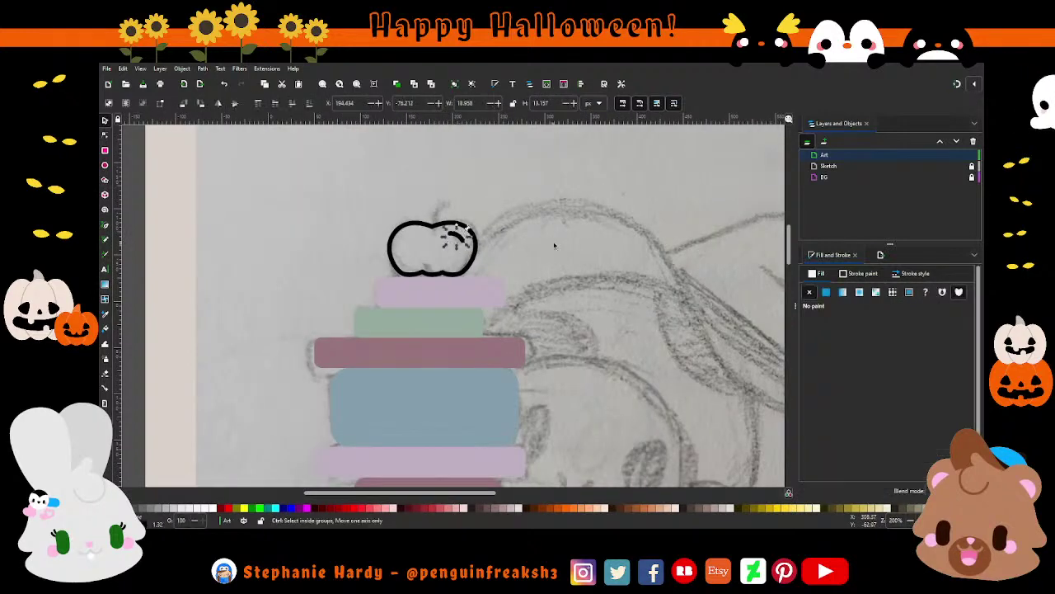
scroll(555, 245, down, 1)
Pick a beige stroke colour from the canvas and remove the apple outline's black stroke.
key(1)
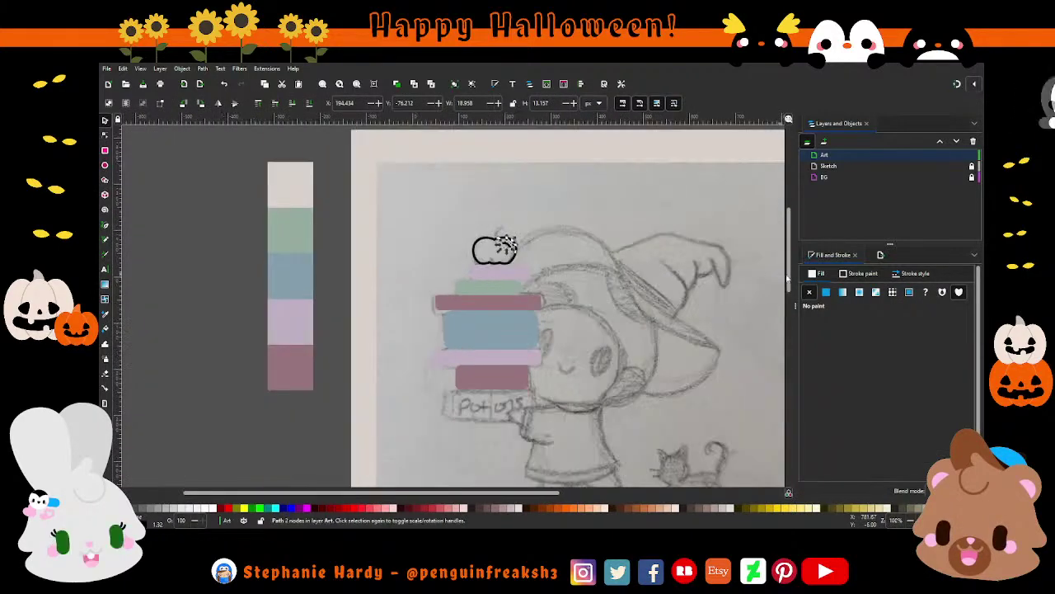
click(860, 279)
click(829, 473)
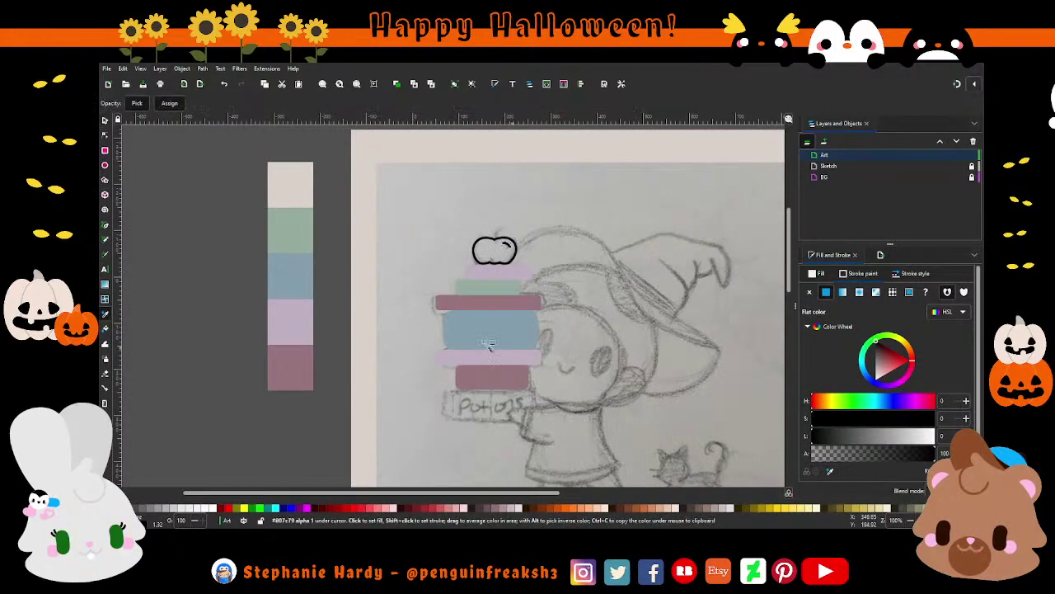
click(303, 203)
click(482, 254)
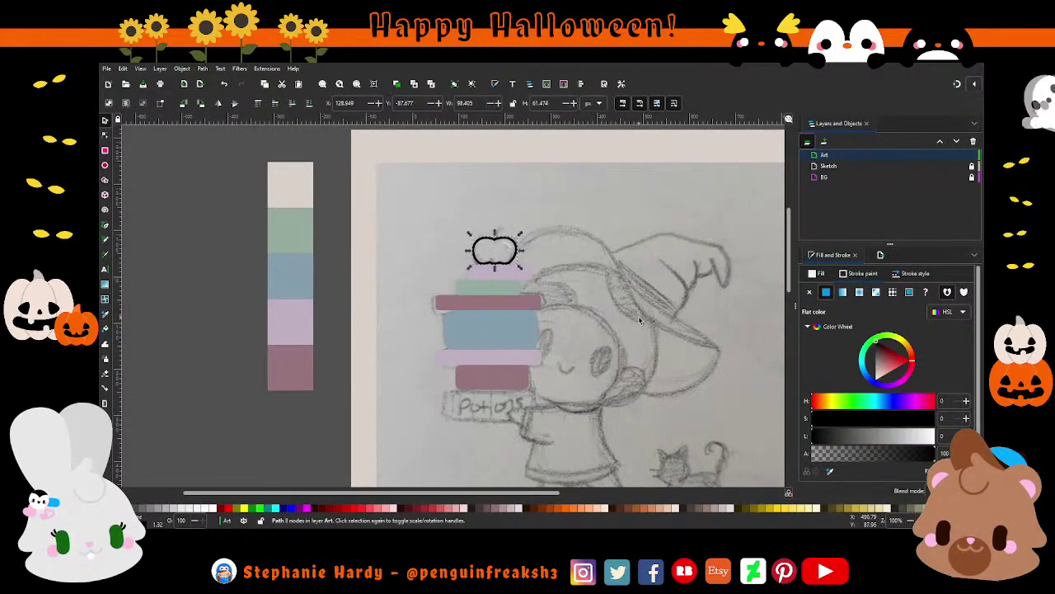
click(810, 292)
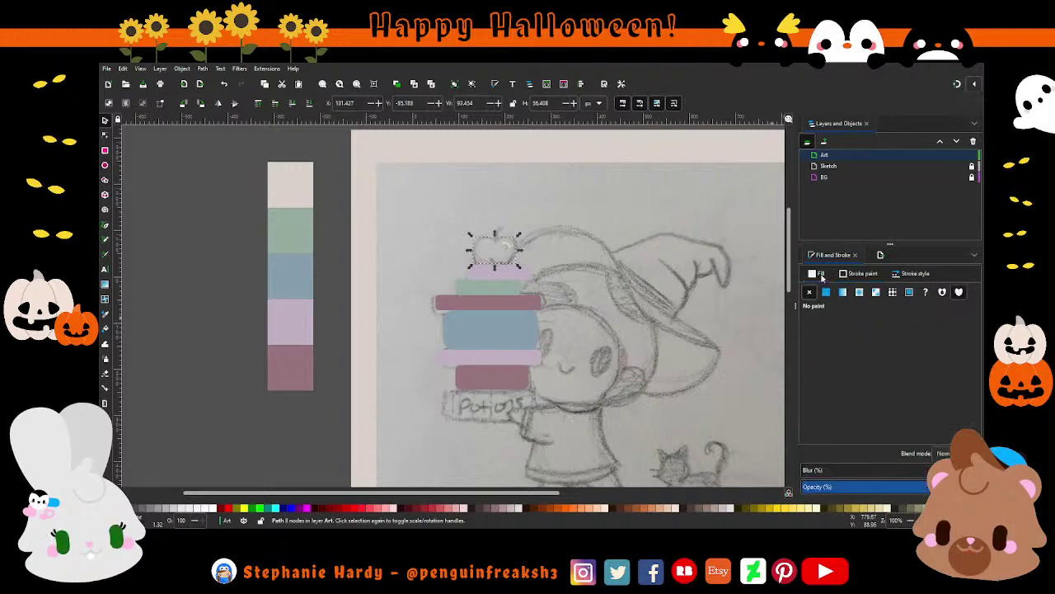
click(543, 352)
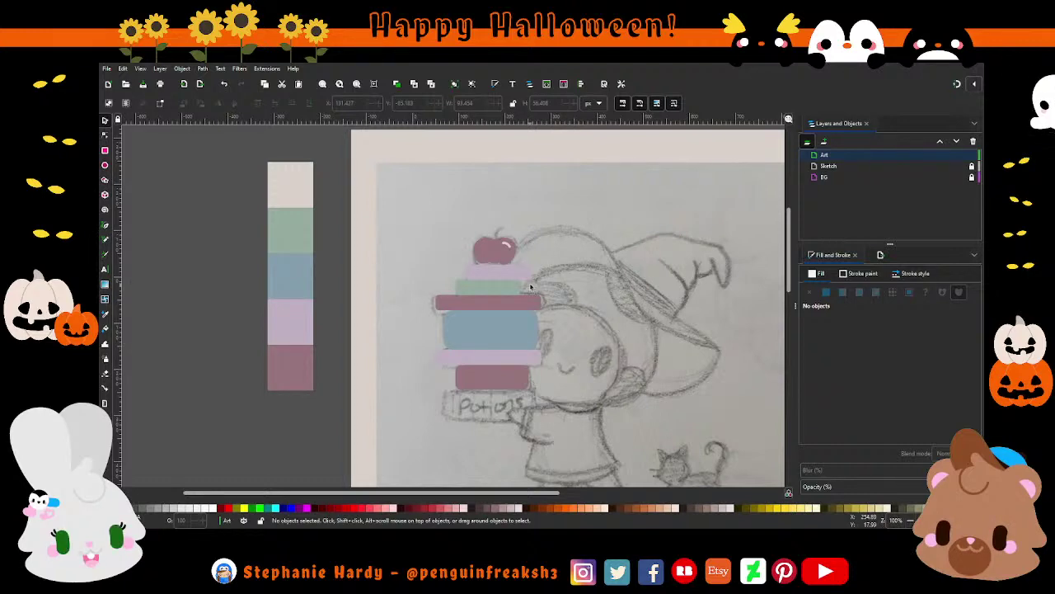
Move the apple and its highlight down slightly together.
scroll(506, 257, up, 2)
scroll(476, 219, up, 2)
drag(368, 183, 548, 330)
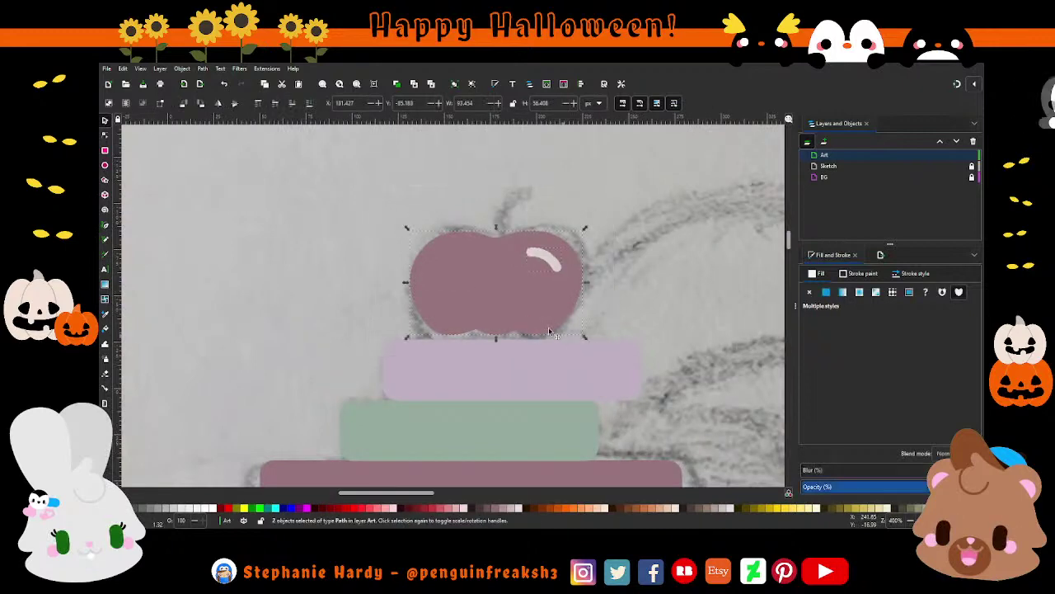
drag(522, 290, 521, 304)
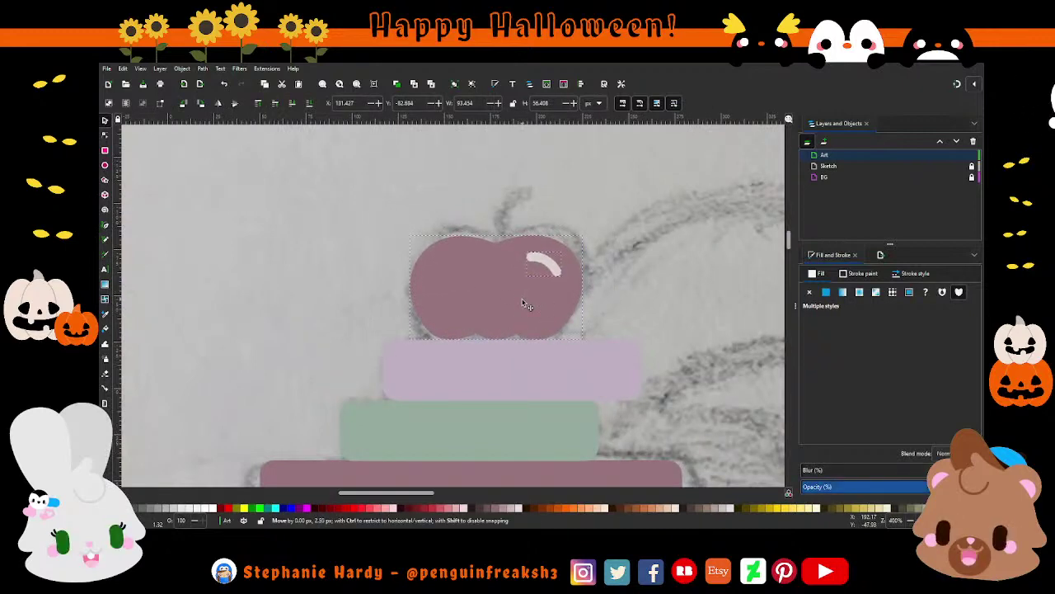
key(Escape)
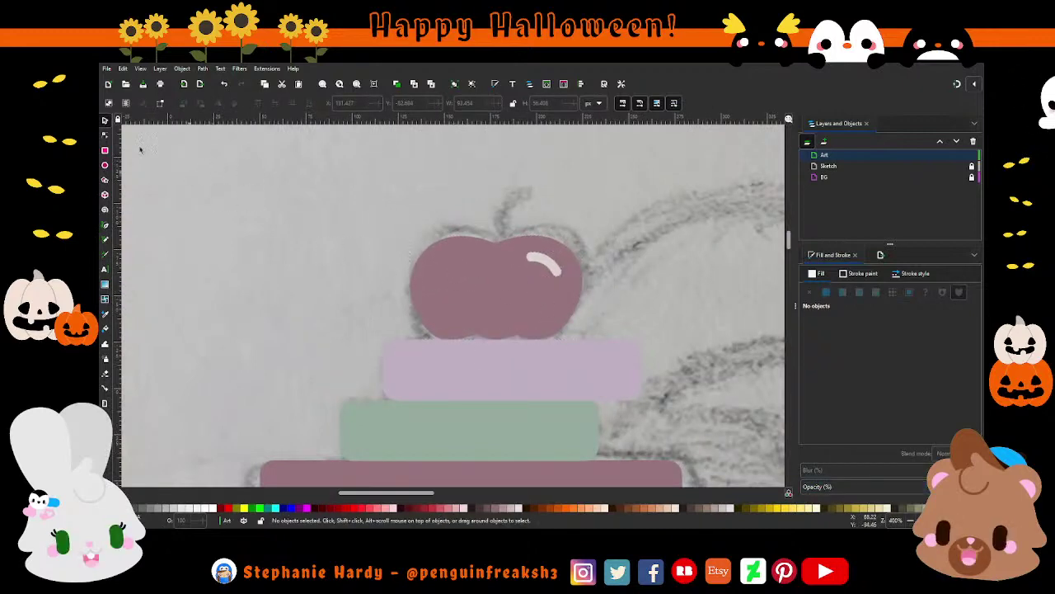
Raise the apple's top node slightly.
key(n)
click(498, 272)
drag(498, 249, 497, 240)
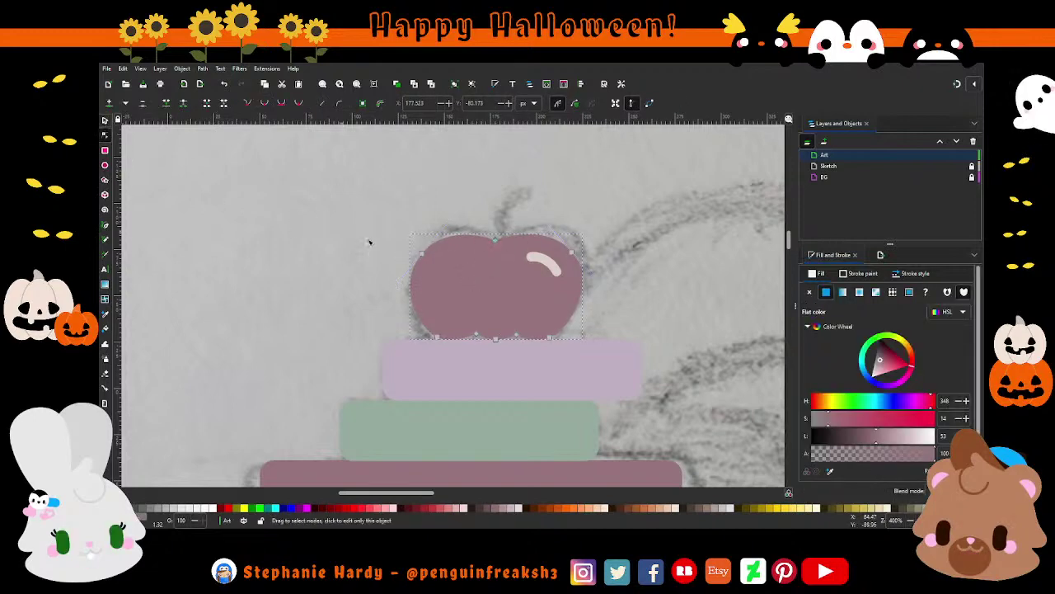
ctrl+scroll(442, 251, down, 1)
key(s)
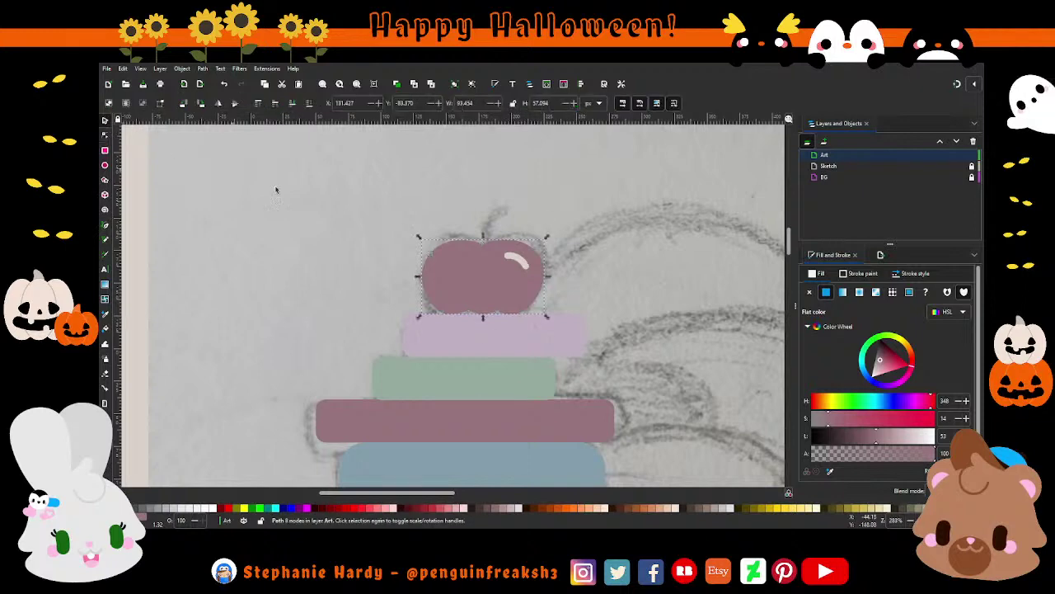
Fill the apple with the palette's sage green using the Dropper.
key(d)
click(531, 368)
key(s)
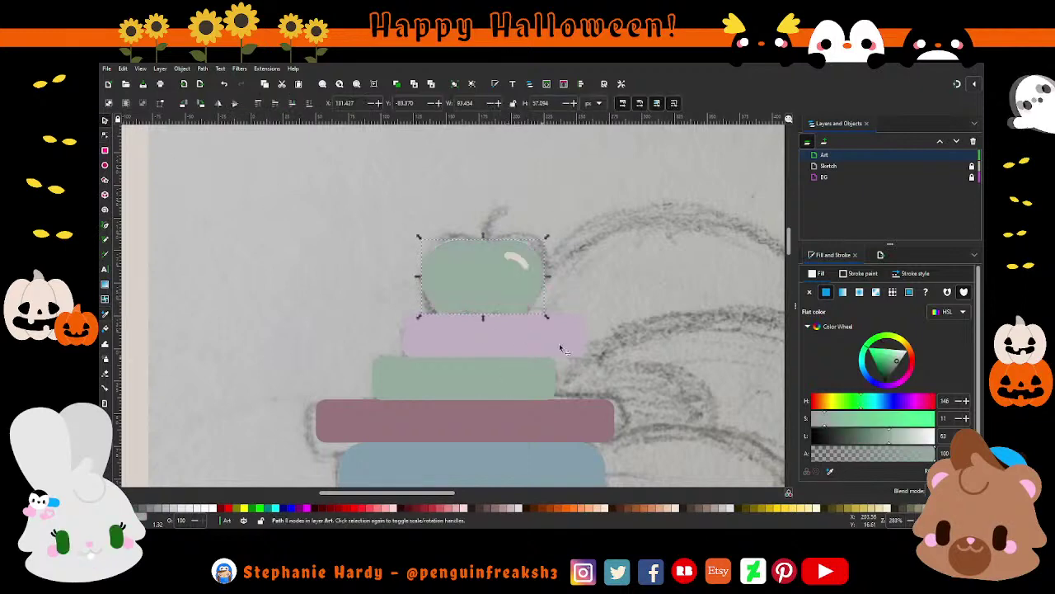
key(Escape)
ctrl+scroll(370, 251, down, 2)
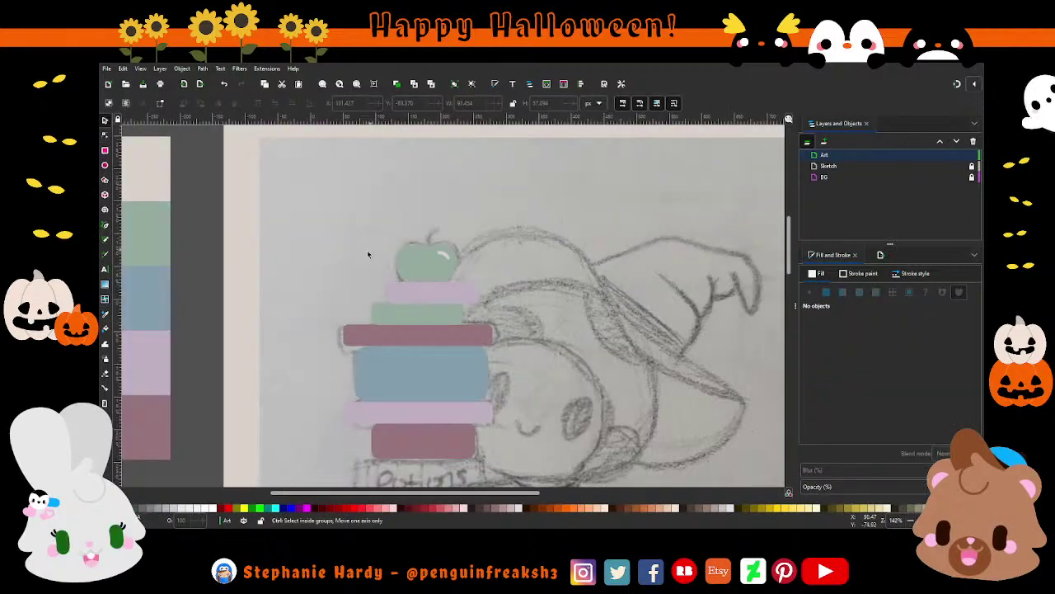
ctrl+scroll(367, 254, up, 1)
ctrl+scroll(414, 239, up, 3)
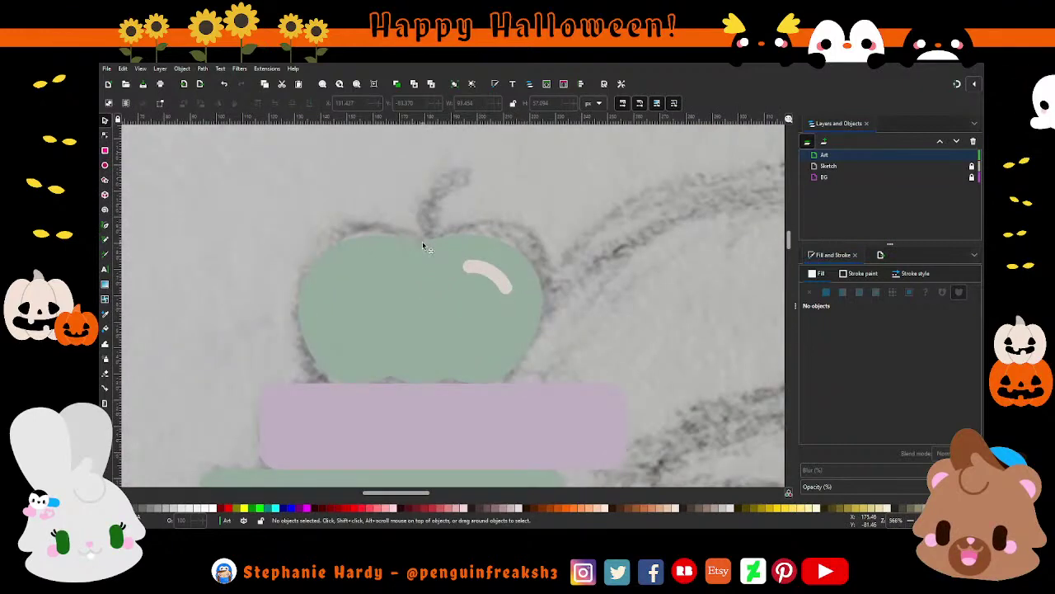
Draw a closed triangular stem at the apple's top with stroke paint set to None.
key(b)
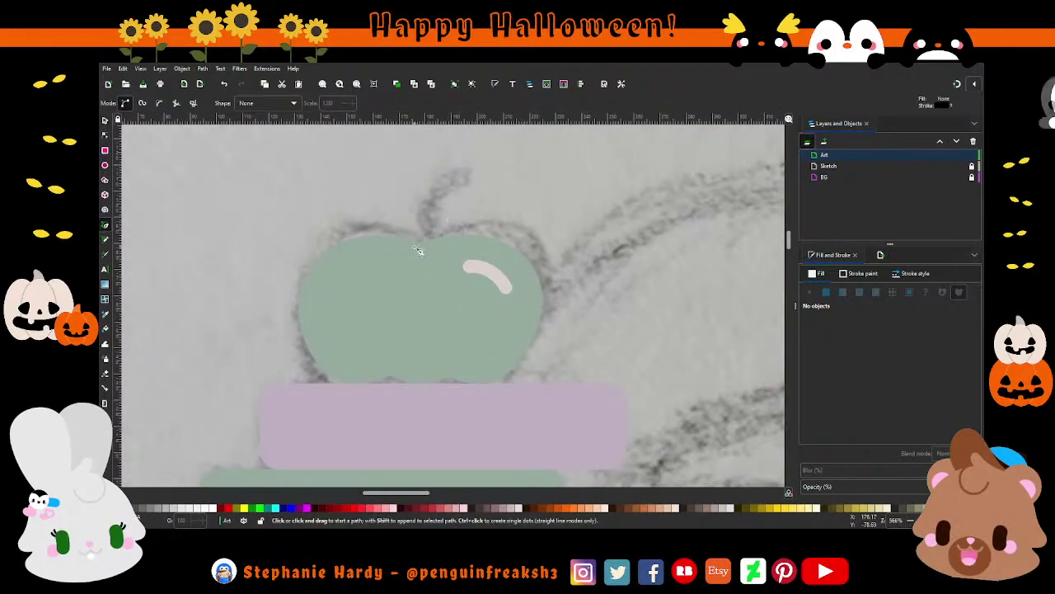
click(418, 244)
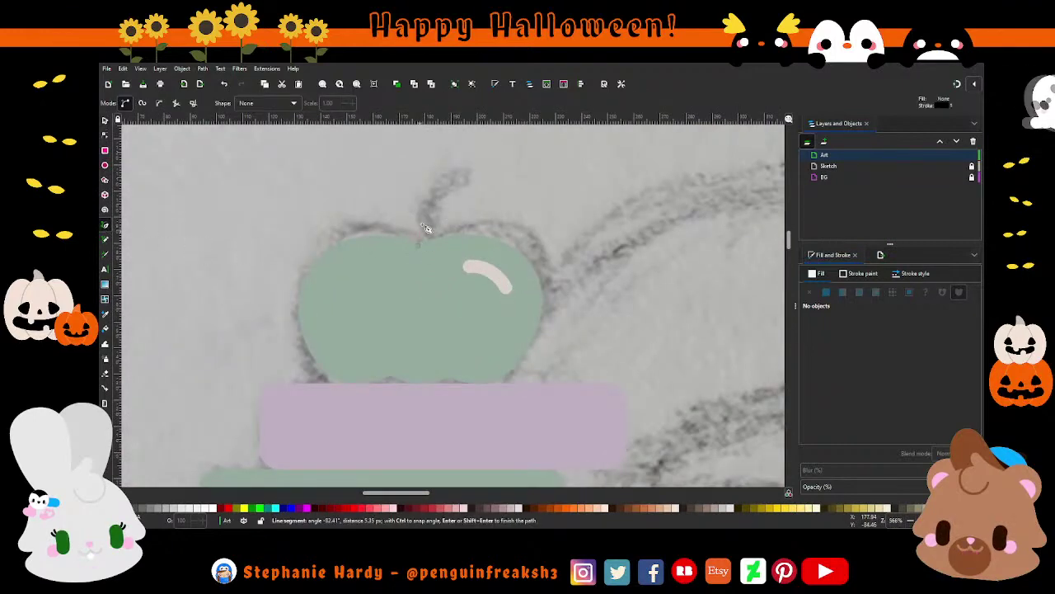
click(465, 187)
click(418, 244)
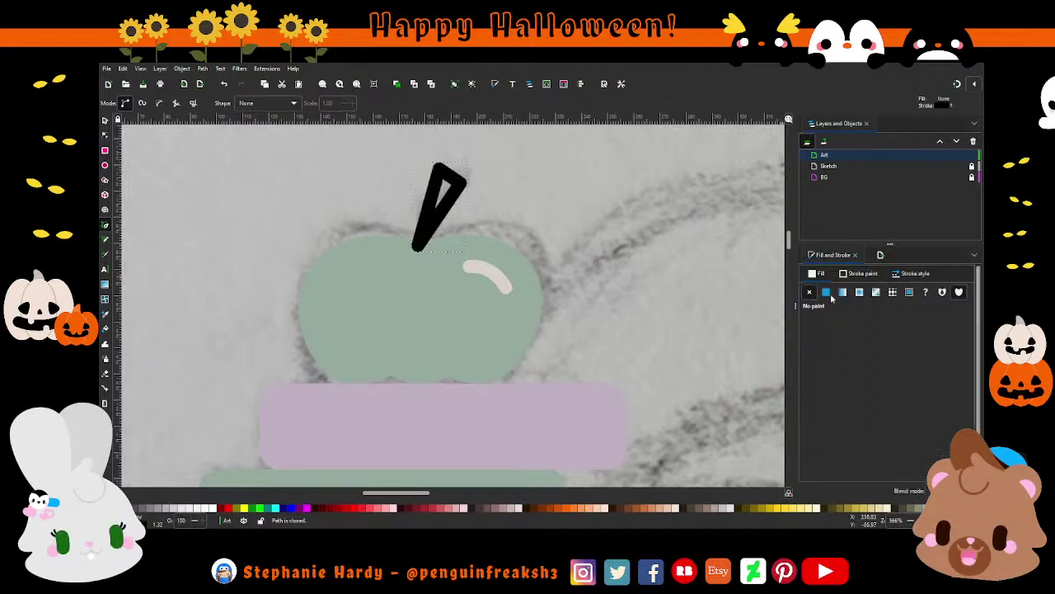
click(863, 273)
click(809, 291)
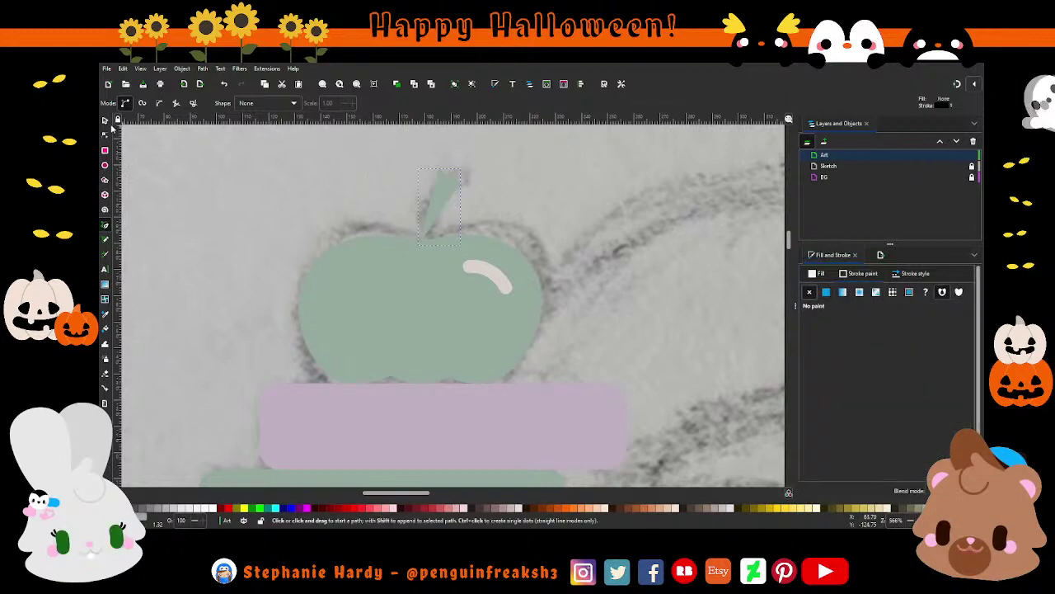
scroll(590, 255, down, 1)
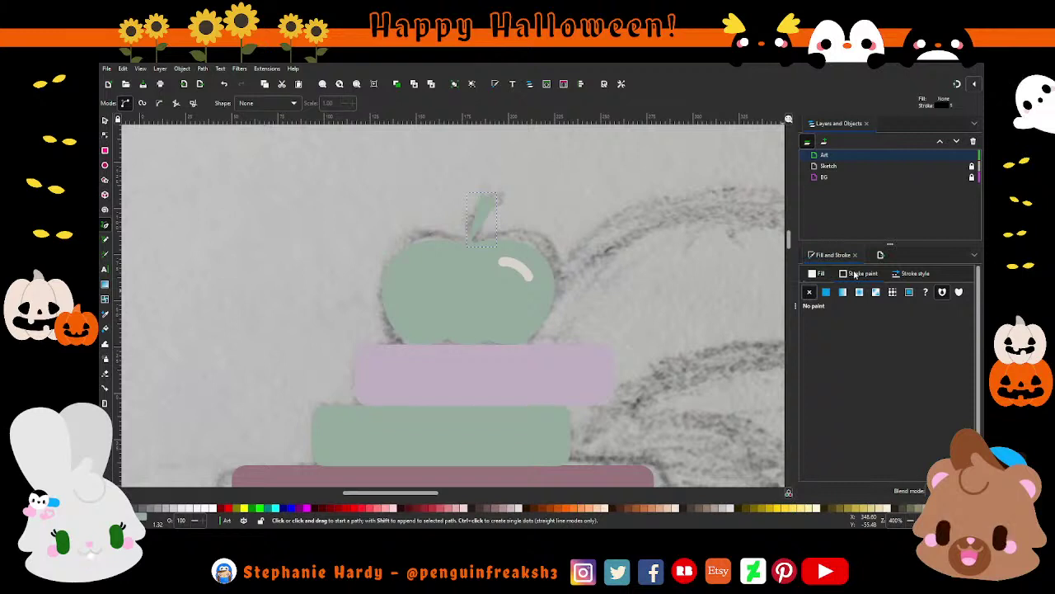
click(827, 274)
Color the stem the bottom book's dusty red and curve its base and left edge.
key(d)
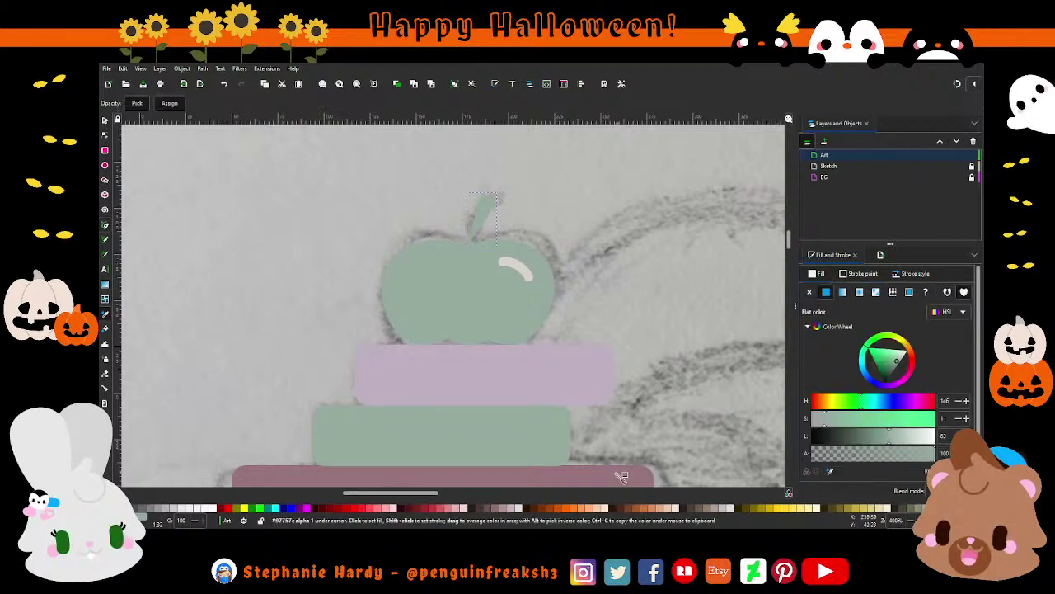
click(615, 476)
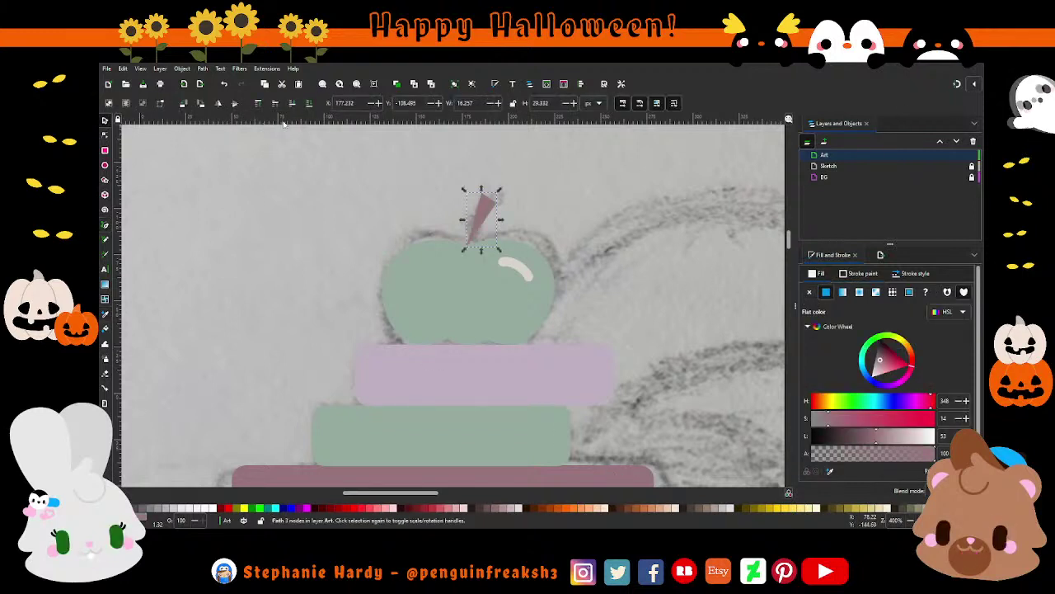
click(105, 136)
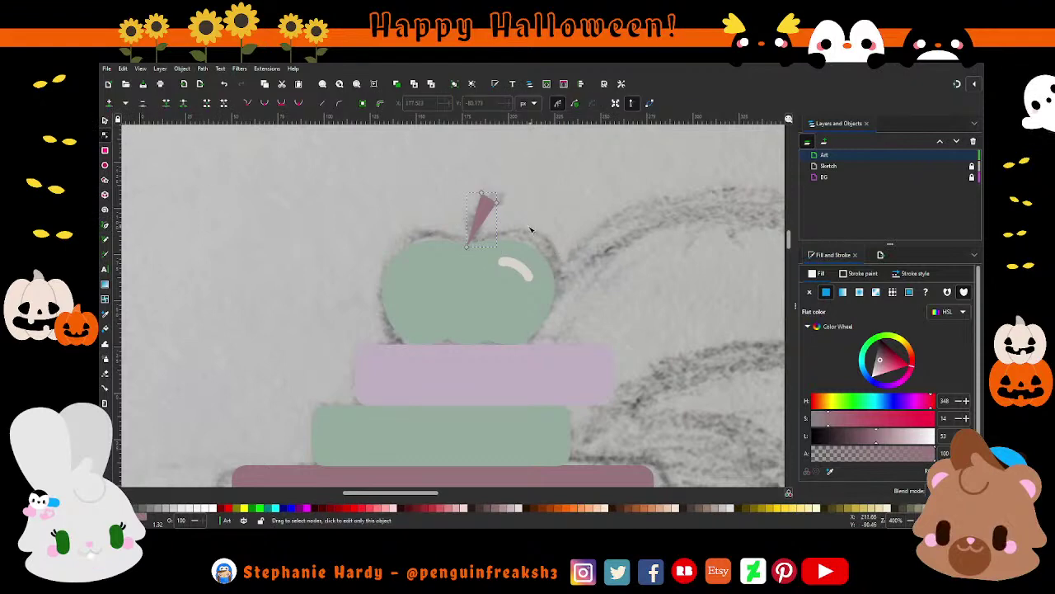
scroll(502, 236, up, 3)
drag(400, 268, 380, 329)
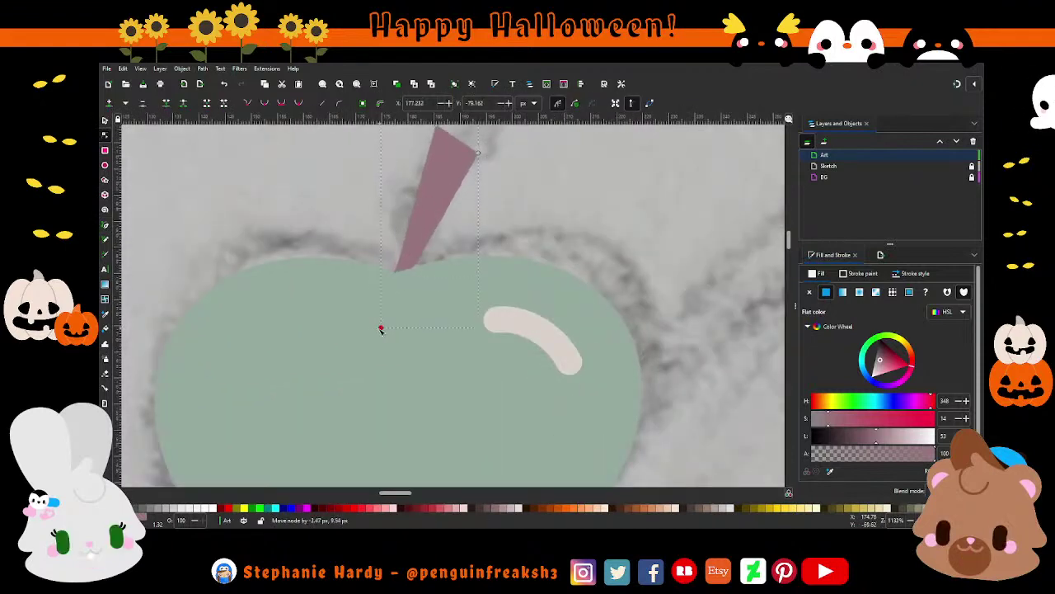
scroll(453, 281, down, 1)
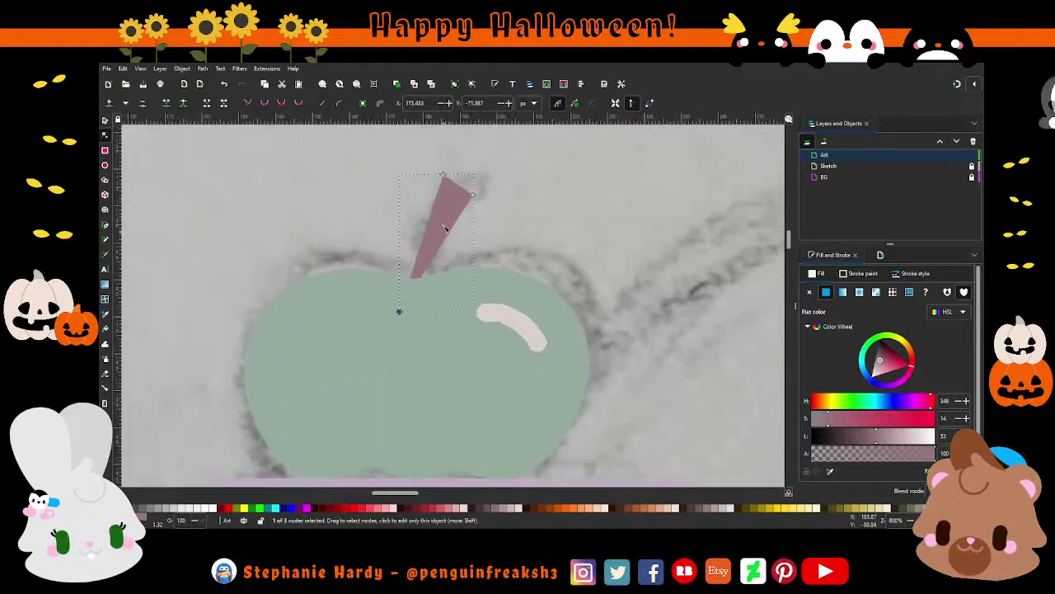
drag(430, 229, 414, 229)
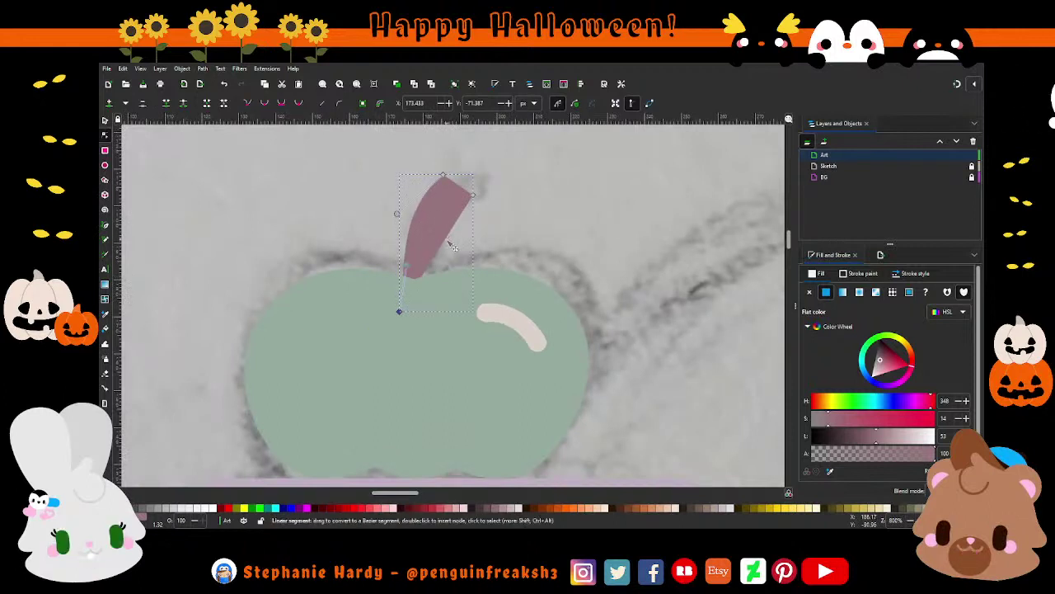
mouse_move(400, 310)
mouse_down()
mouse_move(438, 275)
mouse_move(425, 268)
mouse_up()
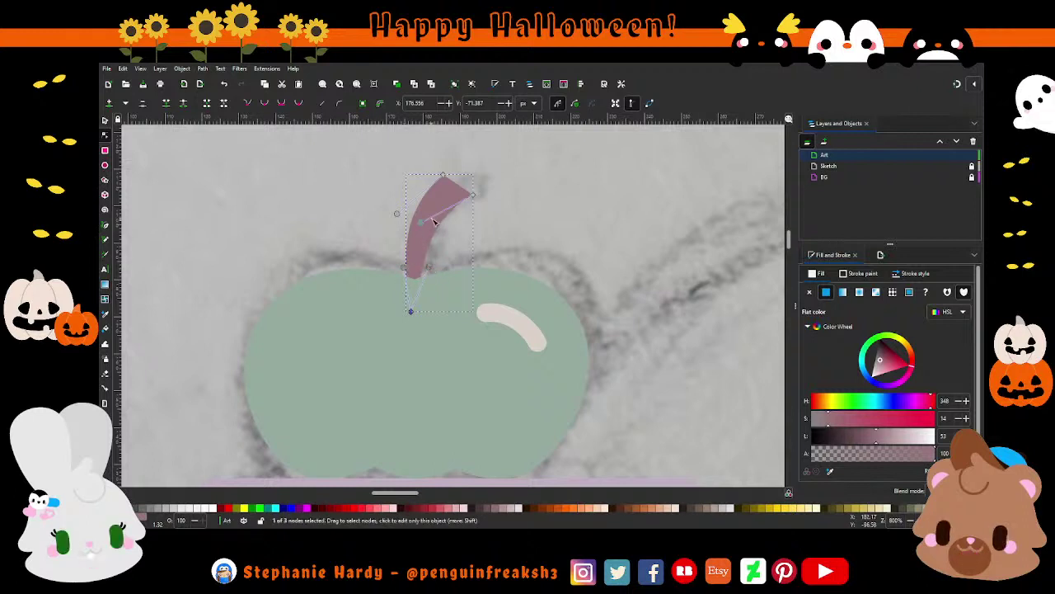
Lower the stem's top nodes to shorten it and refine its curves.
drag(500, 230, 499, 229)
drag(473, 195, 467, 226)
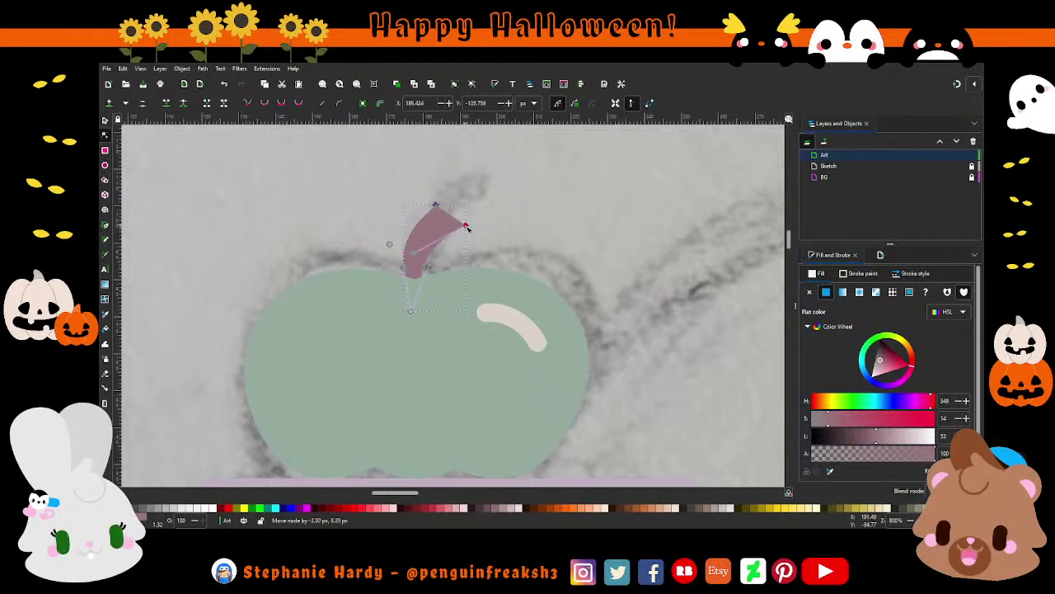
drag(392, 246, 428, 254)
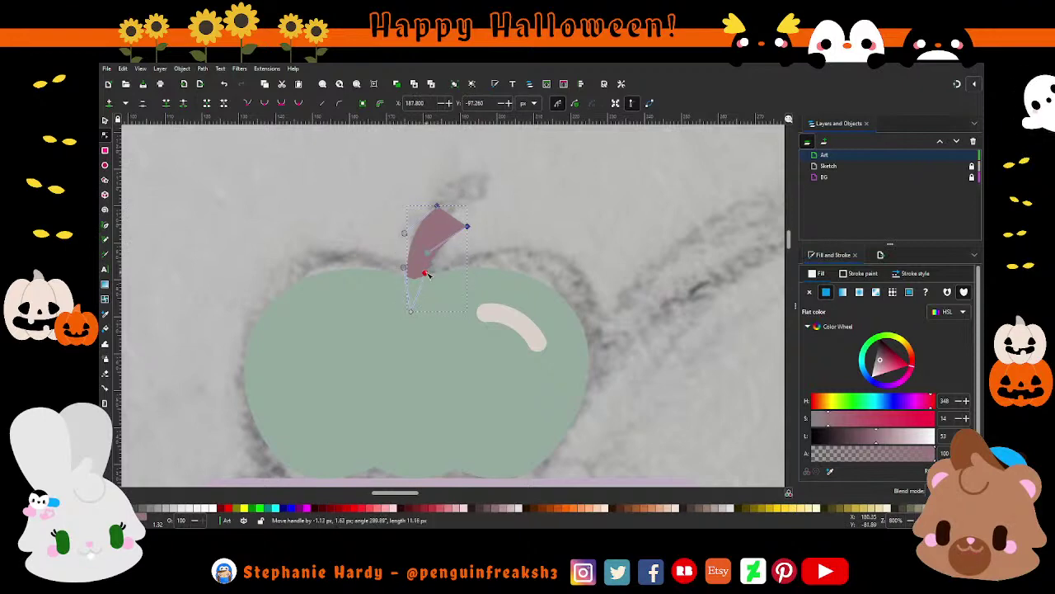
scroll(466, 224, up, 1)
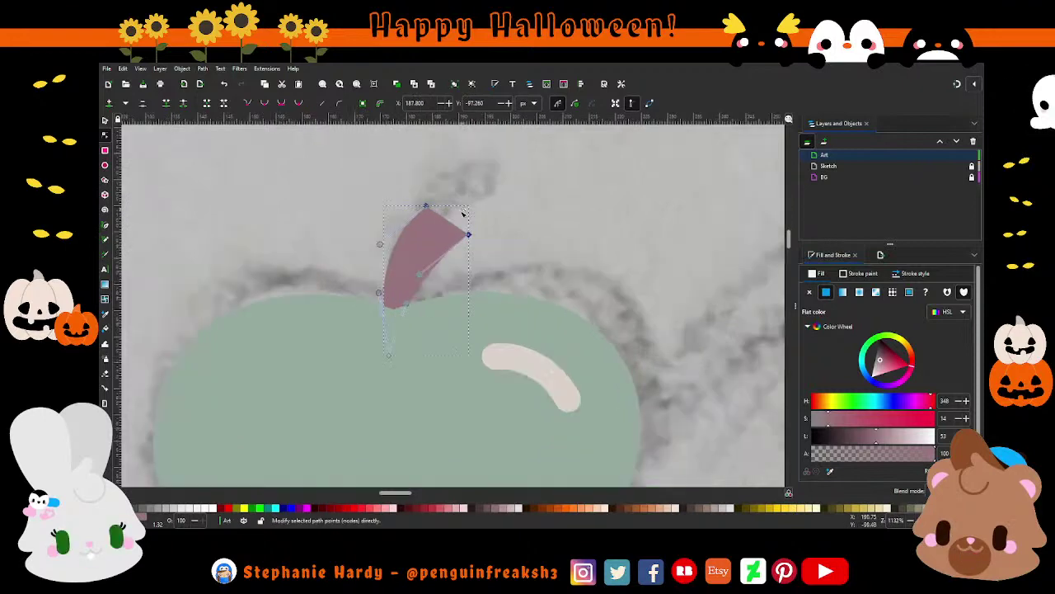
drag(459, 221, 463, 217)
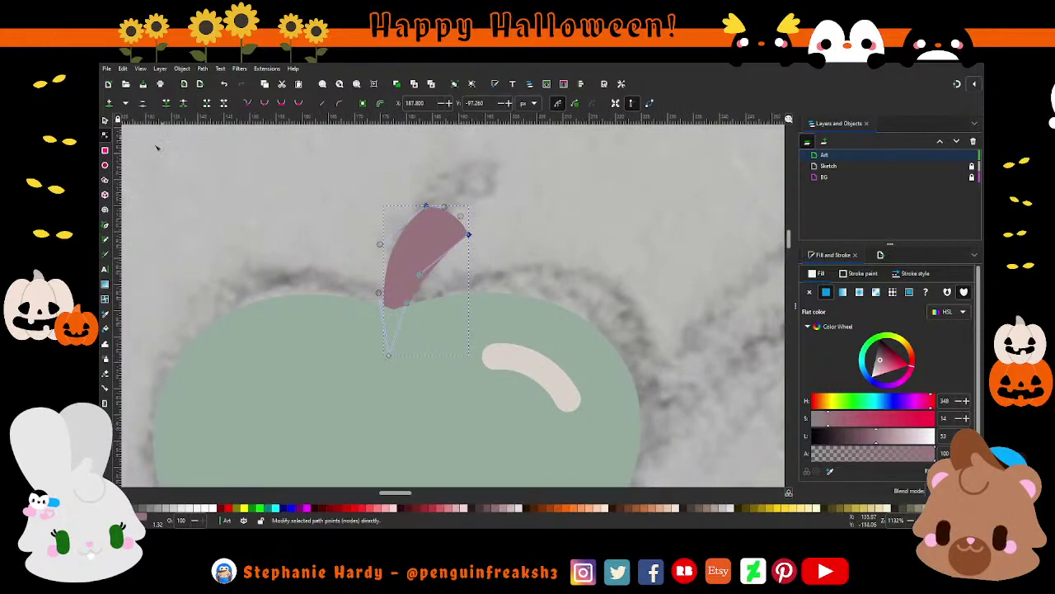
Zoom out to the whole drawing and save it as Mushroom_Witch.svg.
key(s)
click(378, 230)
scroll(380, 229, down, 2)
scroll(380, 229, down, 1)
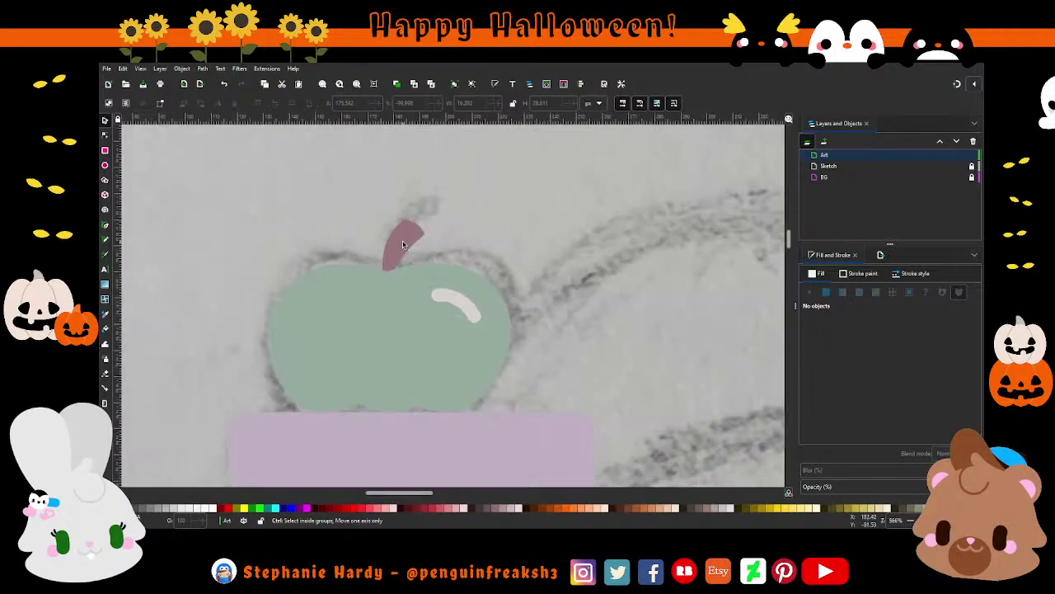
scroll(388, 235, down, 2)
scroll(404, 243, down, 2)
scroll(468, 231, down, 1)
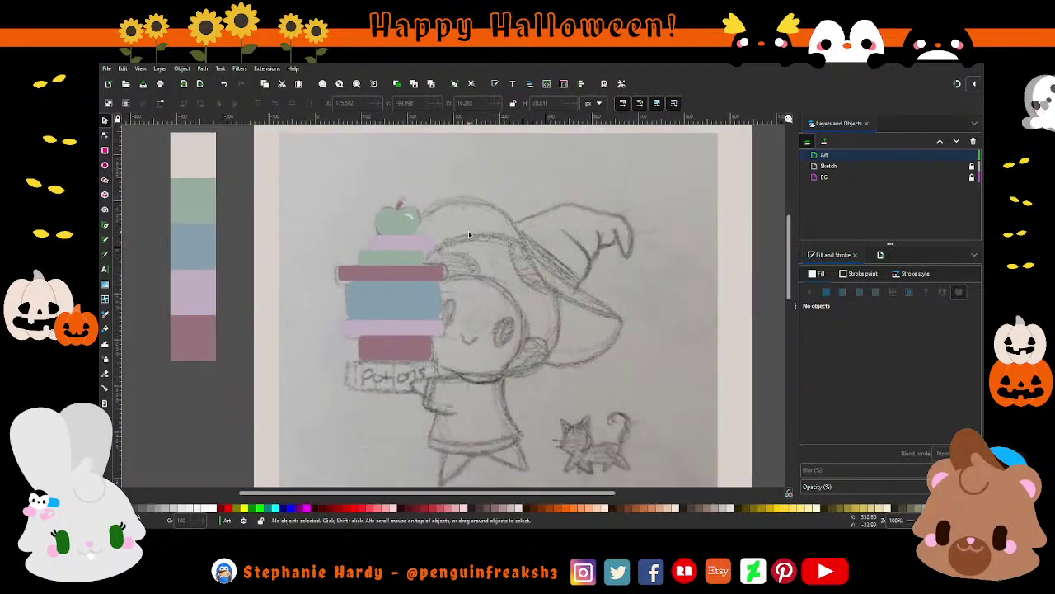
key(ctrl+s)
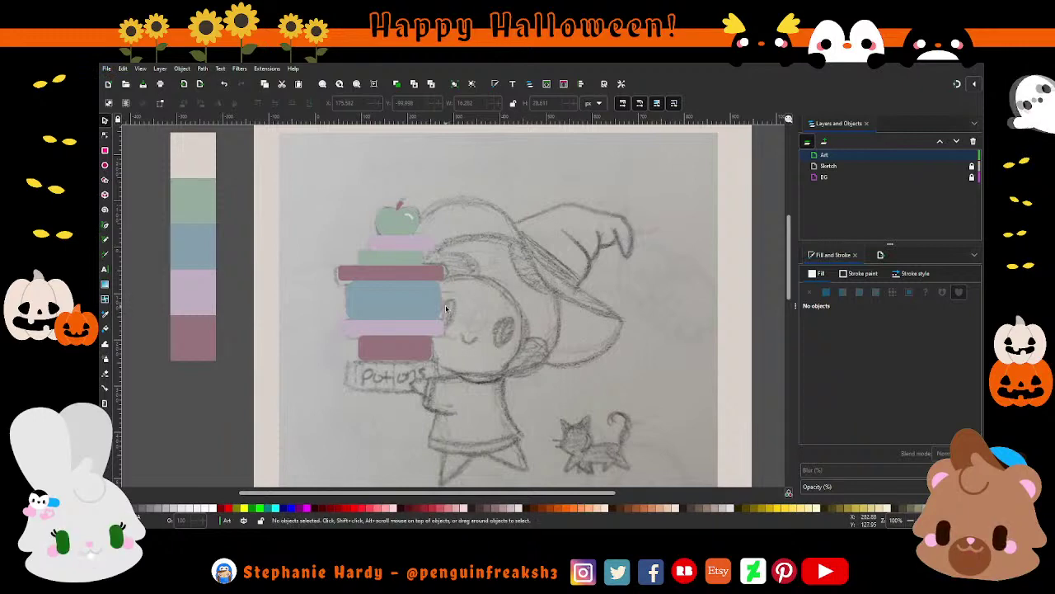
scroll(495, 346, down, 1)
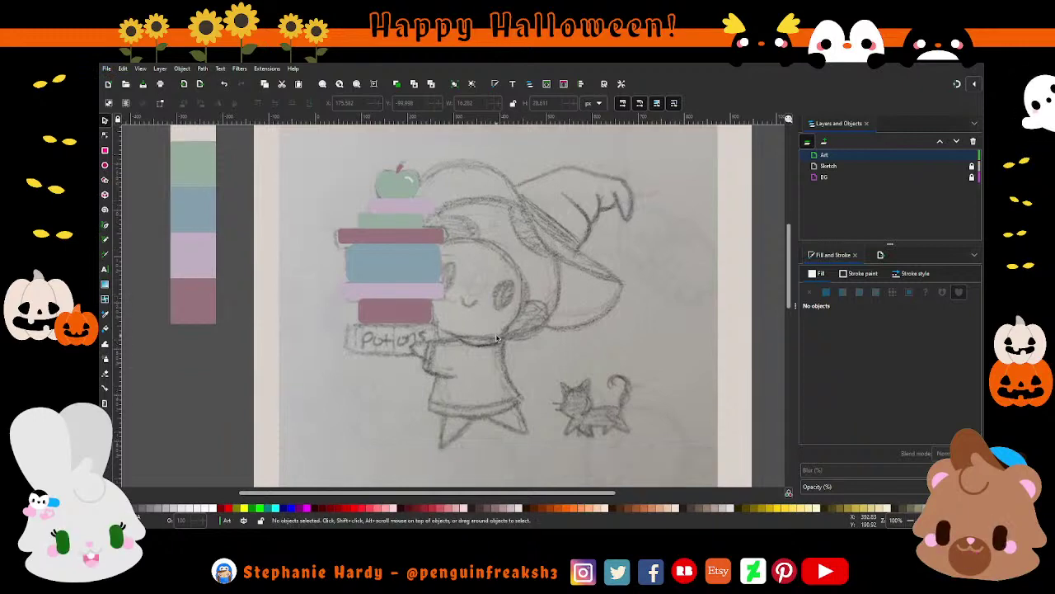
scroll(503, 334, up, 1)
ctrl+scroll(598, 327, up, 1)
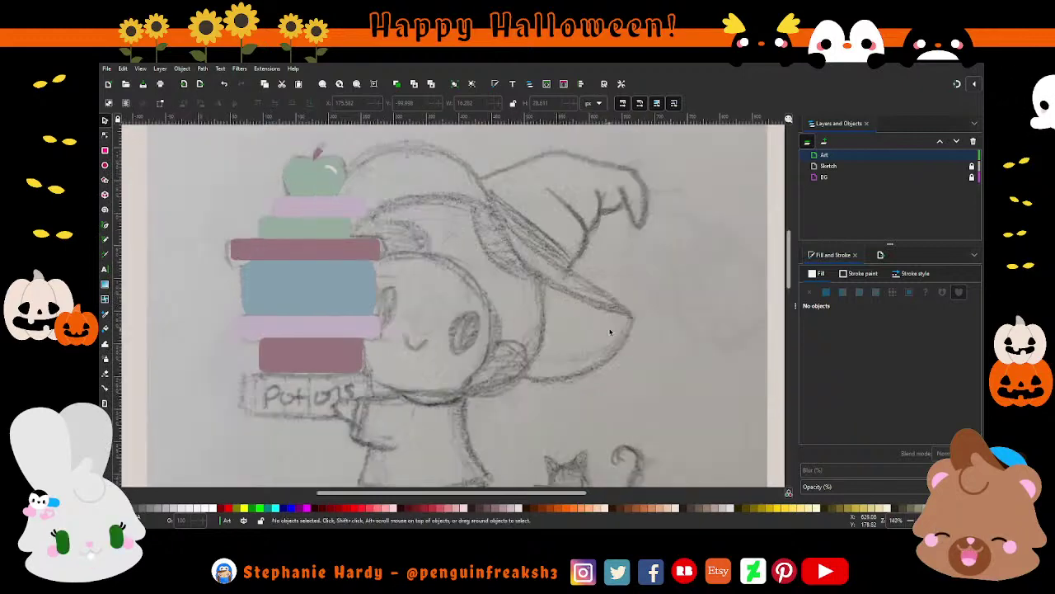
click(104, 227)
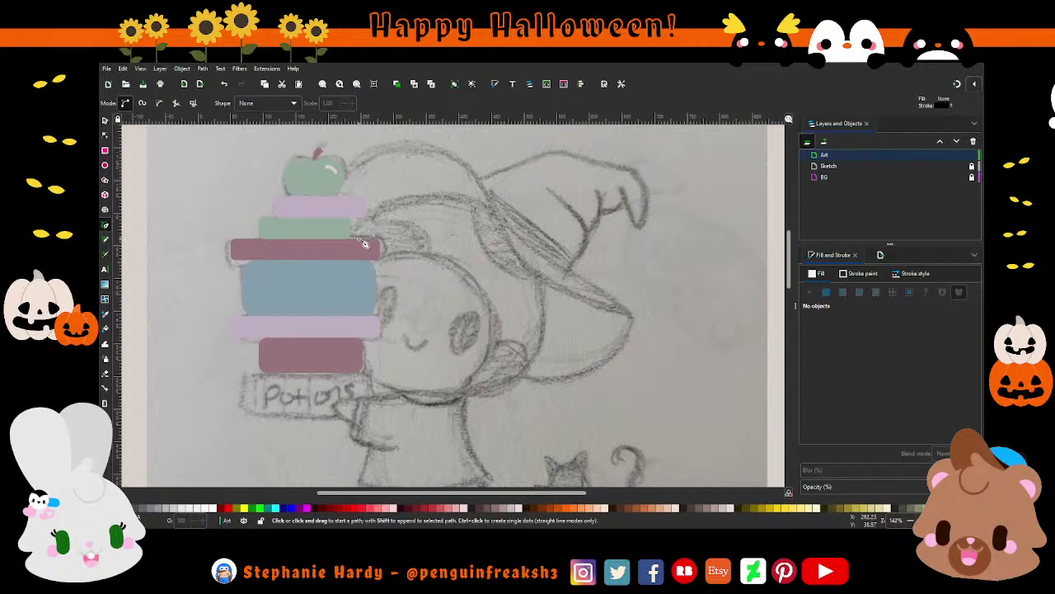
Draw an unfilled circle over the witch's face with a 1 px black outline.
click(105, 165)
drag(375, 213, 564, 395)
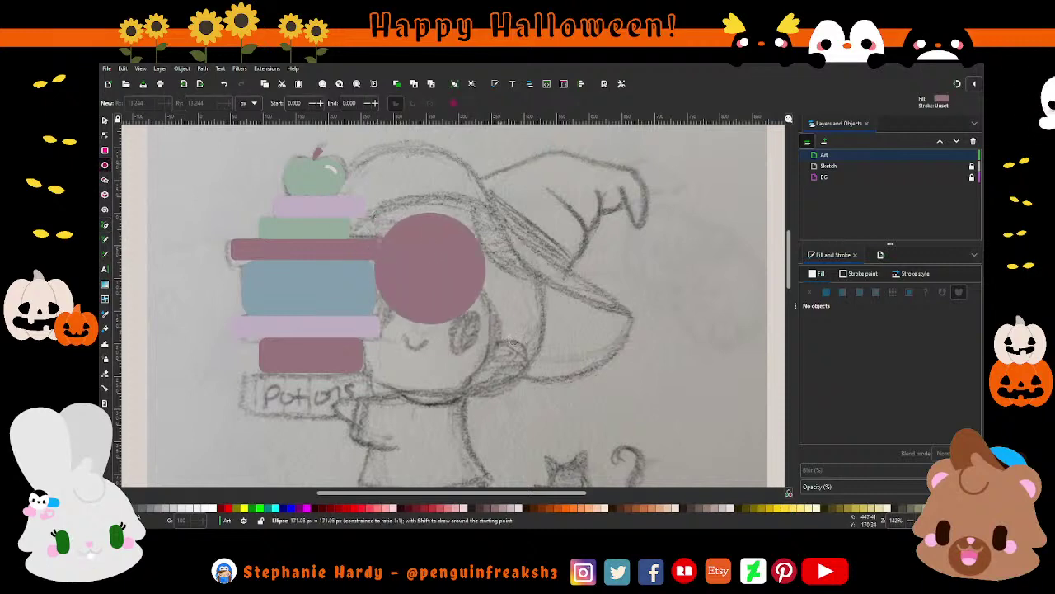
click(857, 277)
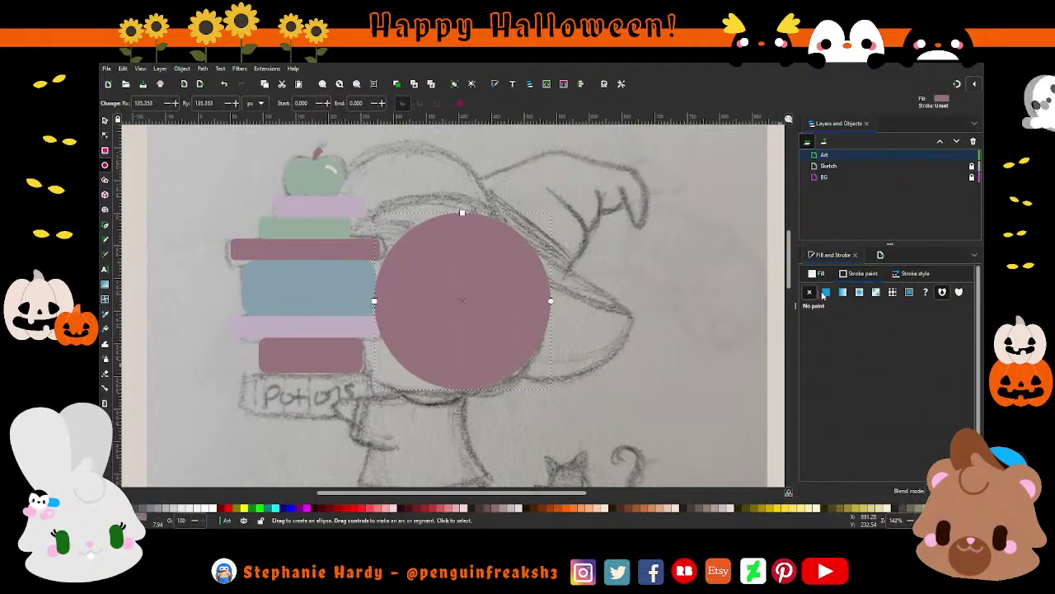
click(825, 292)
click(816, 273)
click(808, 292)
click(911, 273)
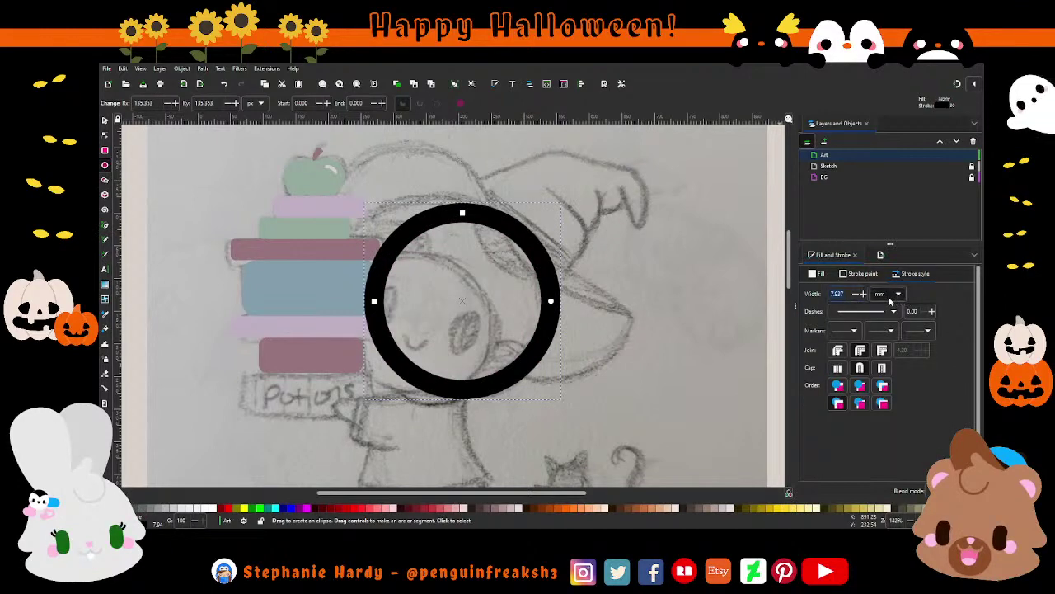
scroll(889, 296, up, 2)
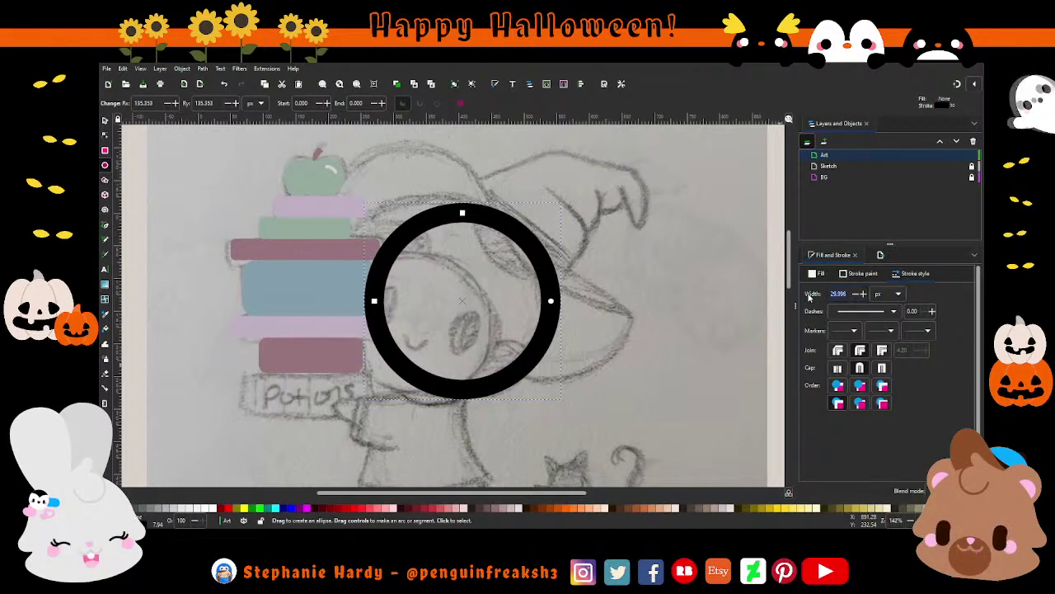
text(1)
key(Return)
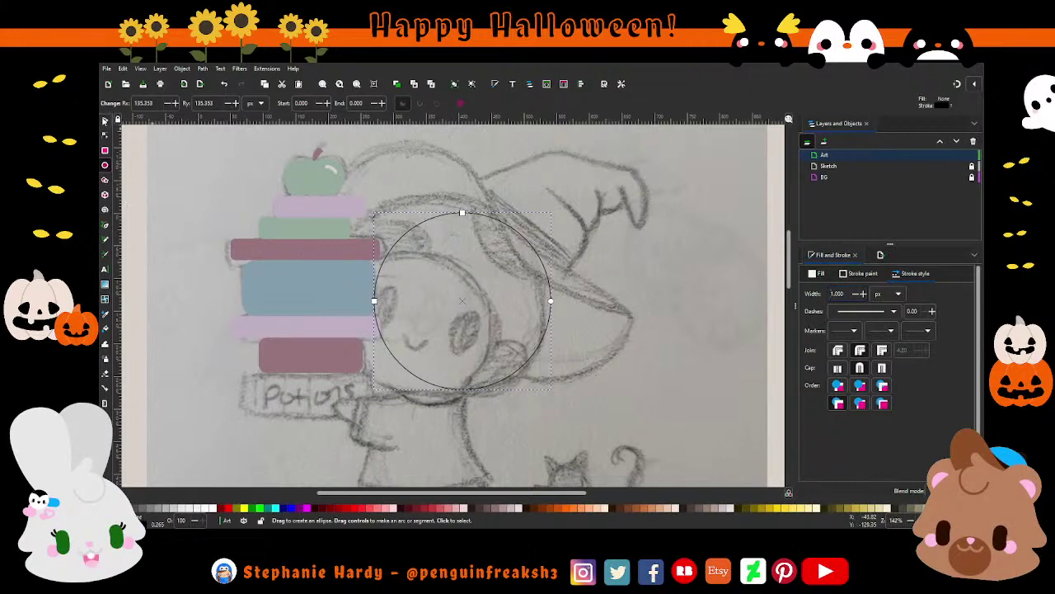
Move and shrink the circle to fit the witch's face.
key(s)
drag(491, 223, 451, 204)
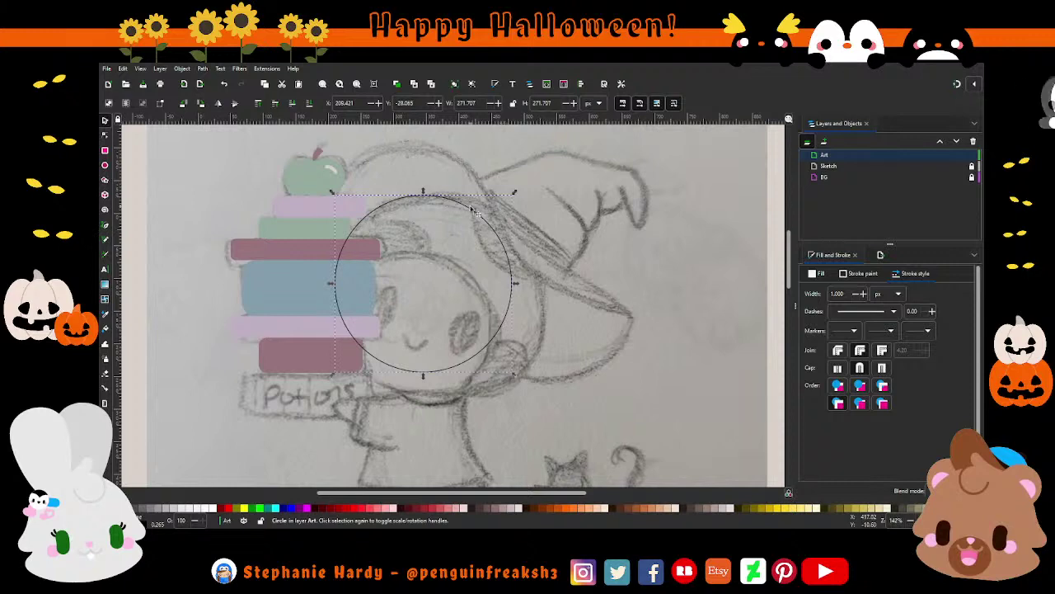
mouse_move(467, 213)
mouse_down()
mouse_move(494, 410)
mouse_move(461, 396)
mouse_up()
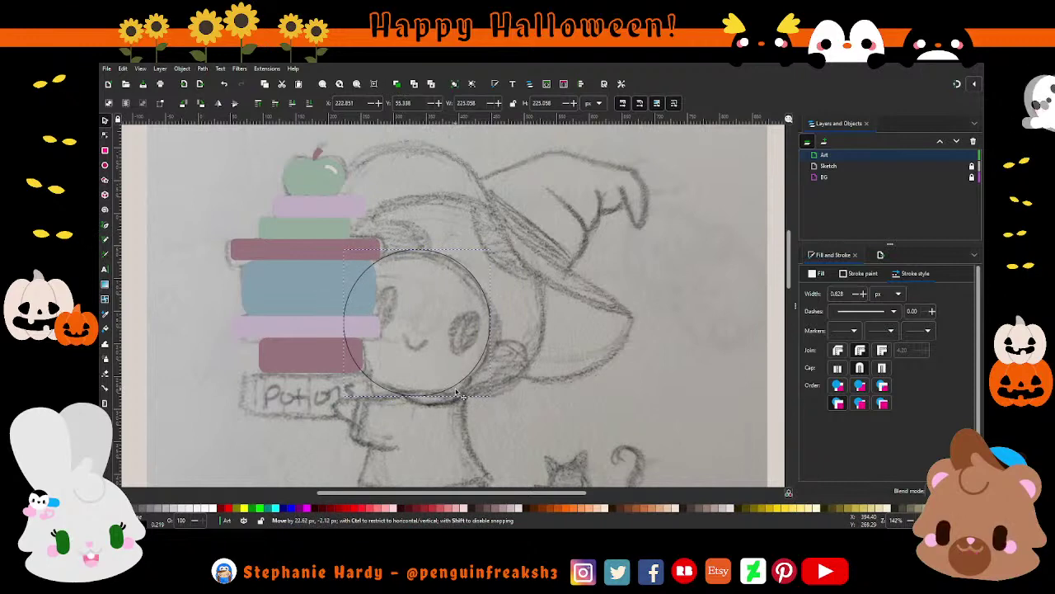
drag(462, 395, 460, 398)
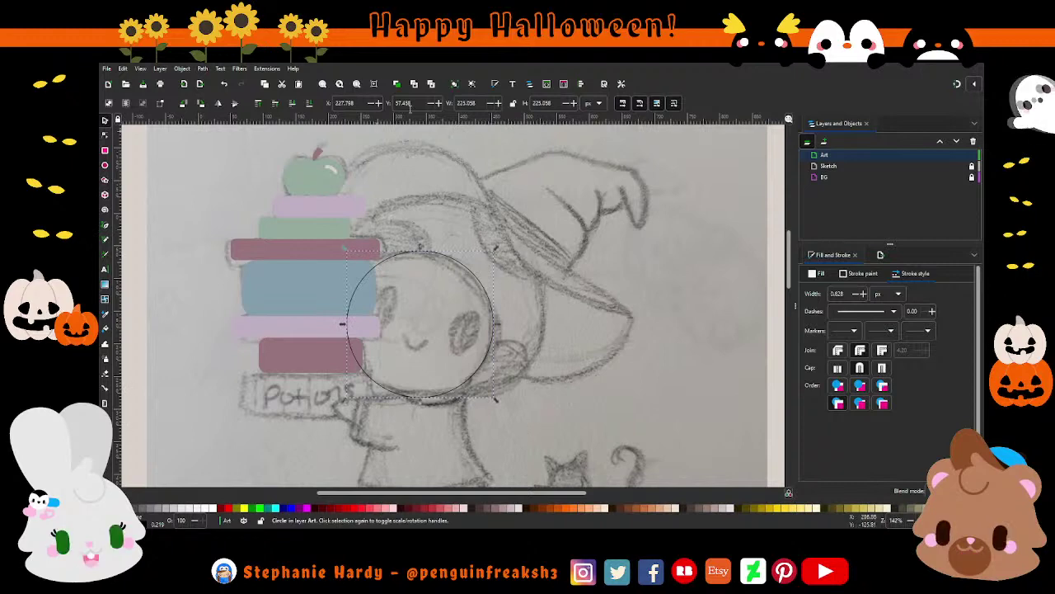
Duplicate the circle and scale the copy to about 330 px around the hair.
click(397, 84)
mouse_move(492, 404)
mouse_down()
mouse_move(506, 356)
mouse_move(558, 400)
mouse_up()
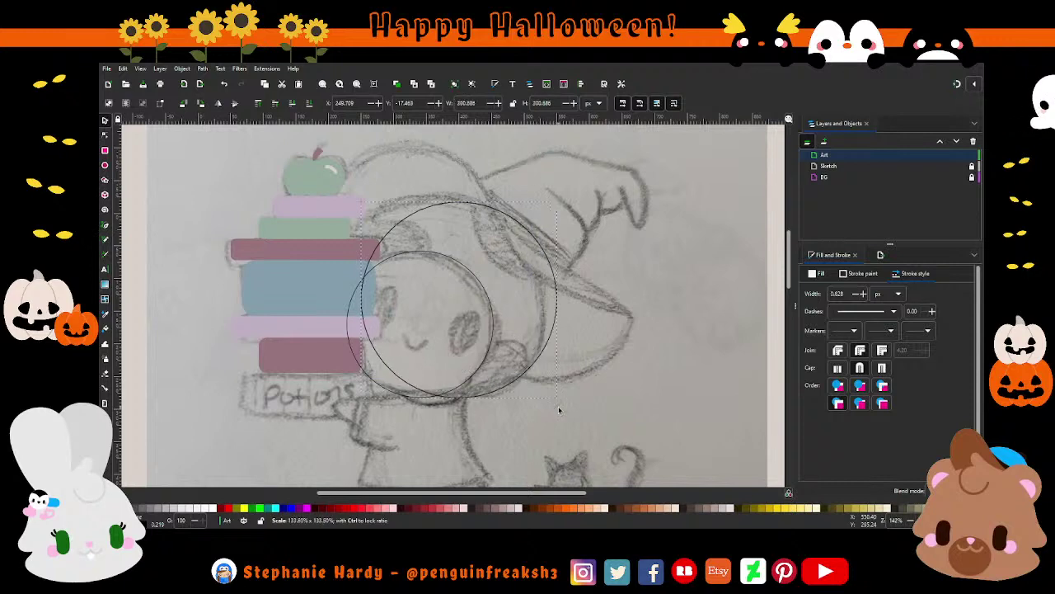
drag(357, 198, 331, 173)
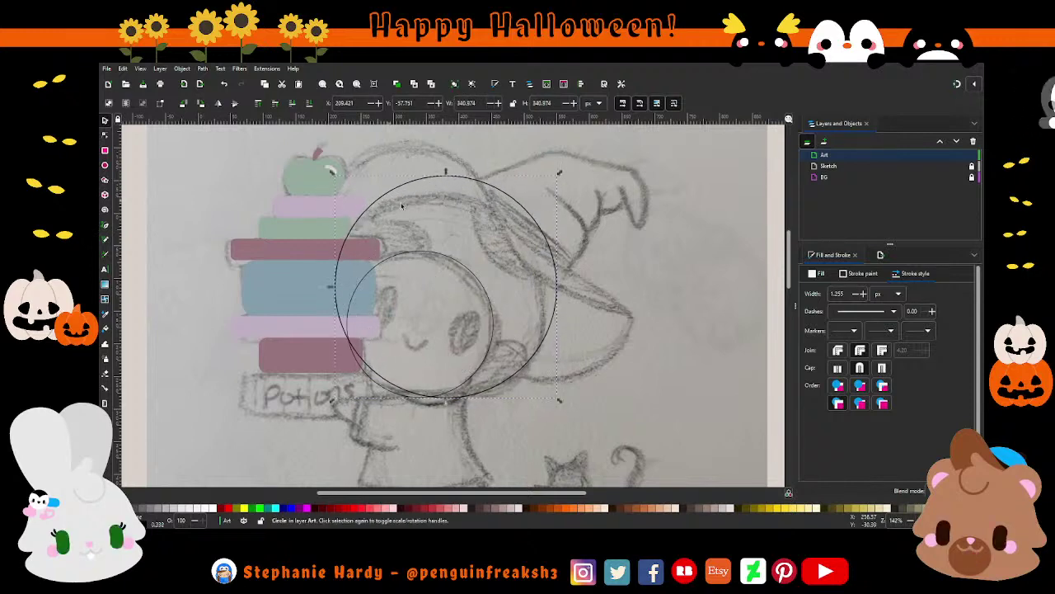
drag(503, 195, 494, 195)
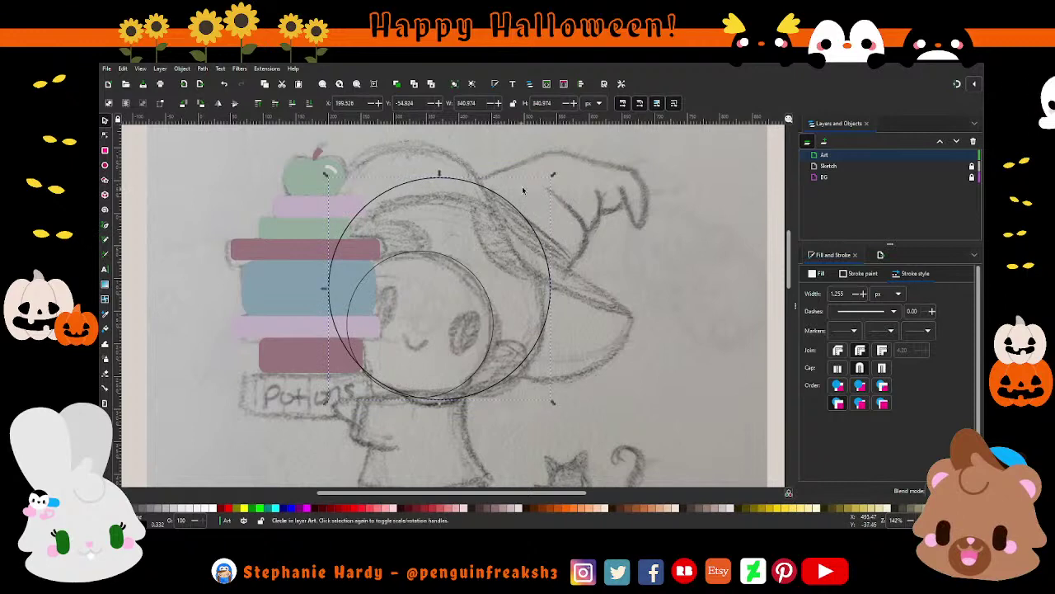
drag(560, 180, 548, 186)
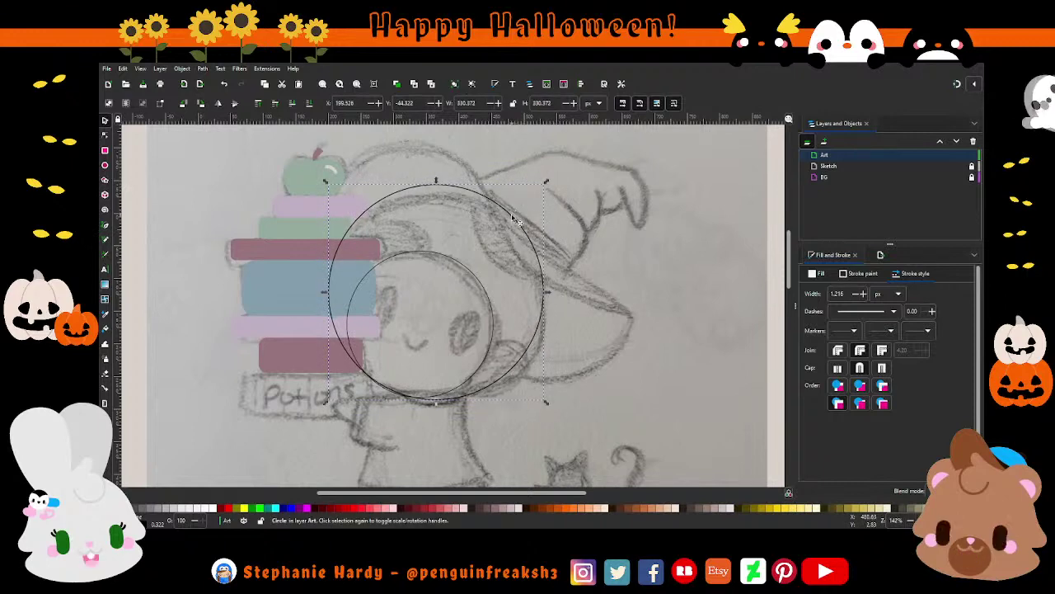
drag(517, 219, 513, 221)
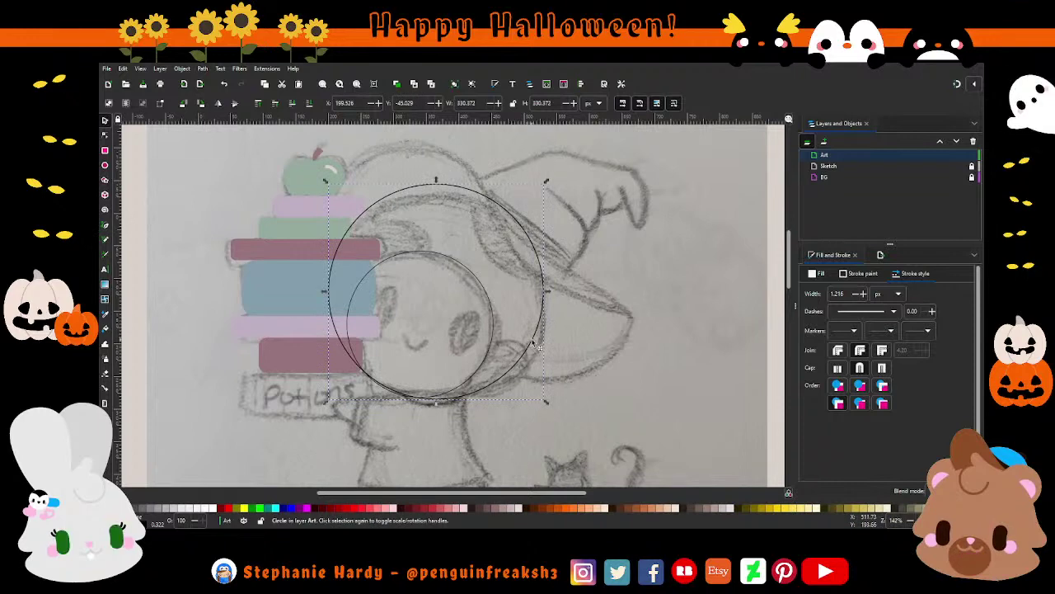
drag(538, 347, 535, 347)
key(Escape)
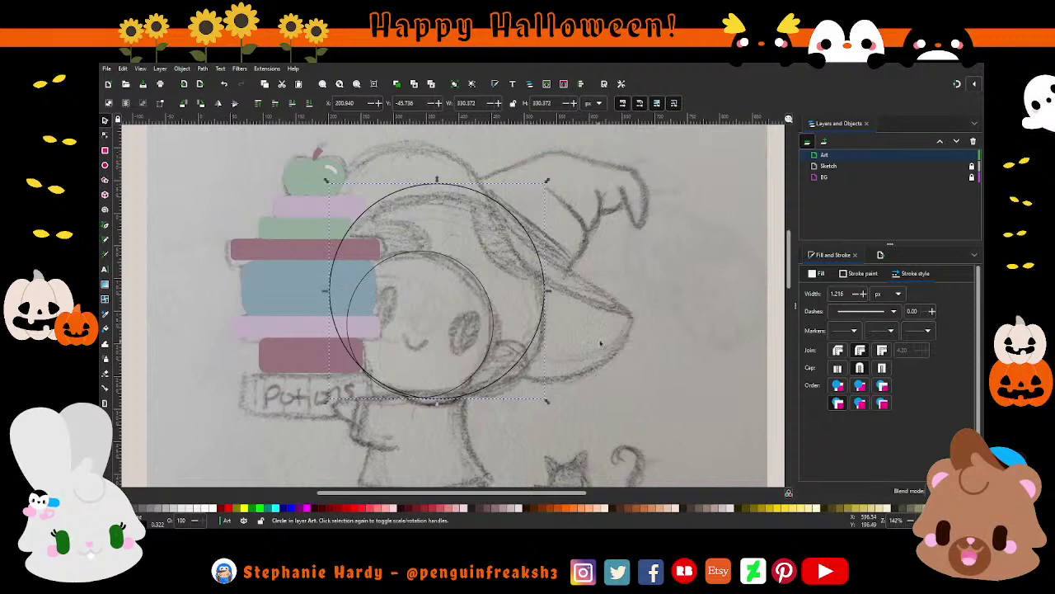
key(1)
scroll(472, 293, up, 1)
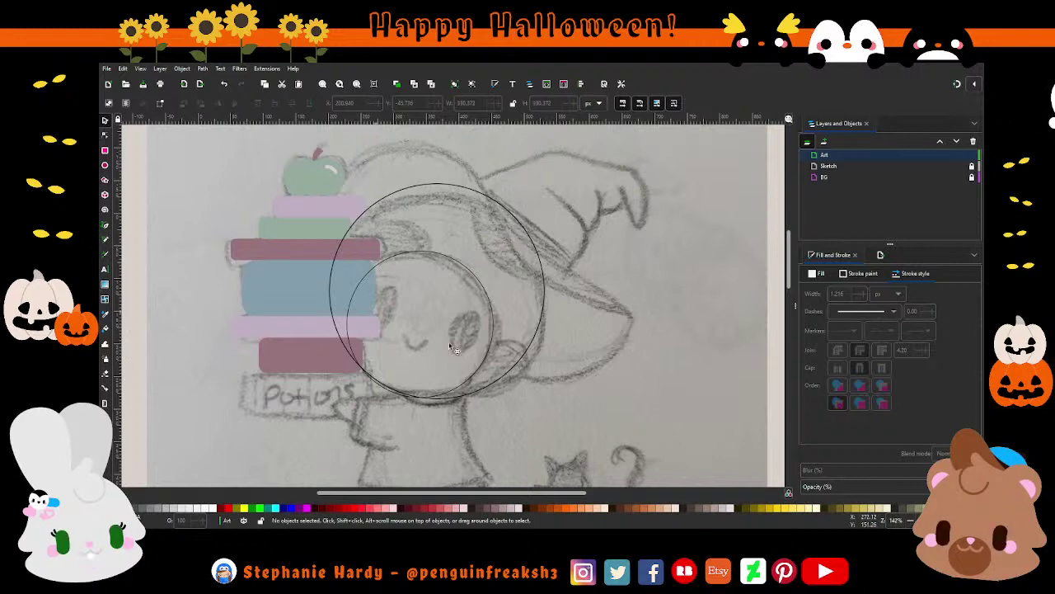
Draw a straight mouth line over the sketch and give it a 10 px stroke.
click(106, 225)
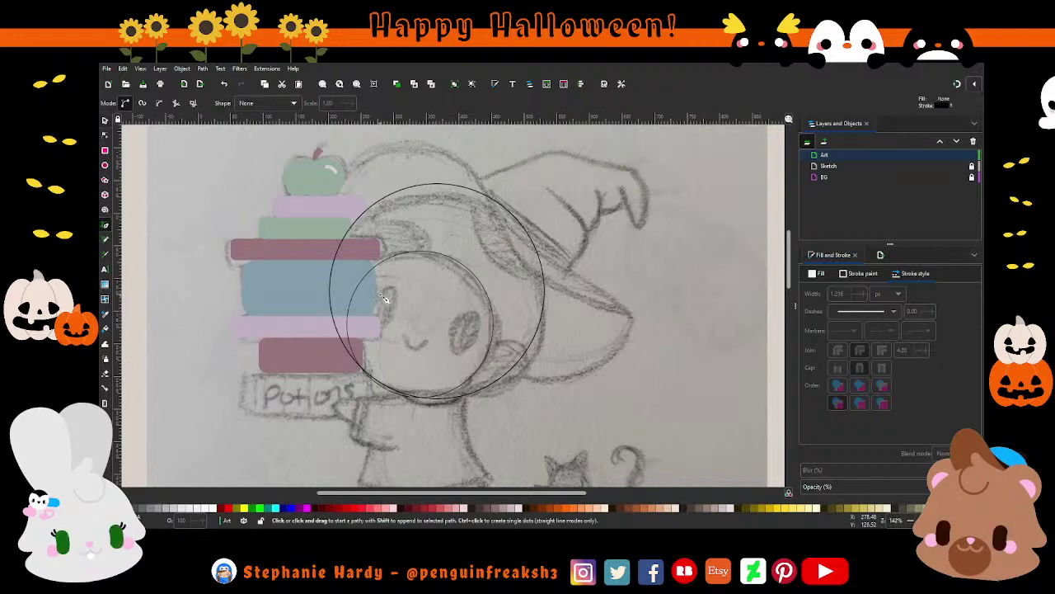
click(404, 339)
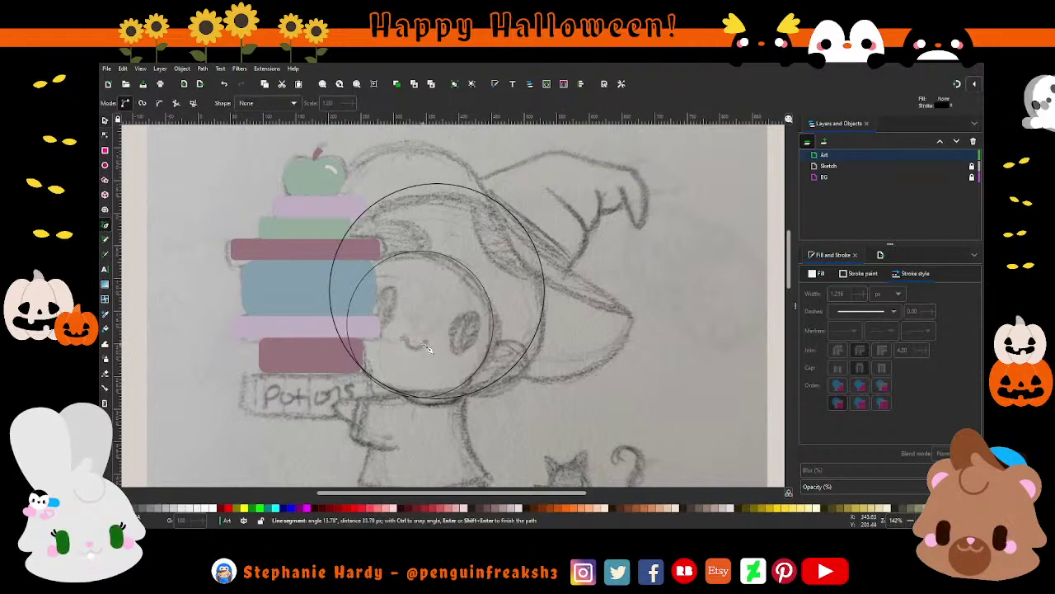
double_click(426, 344)
scroll(416, 354, up, 3)
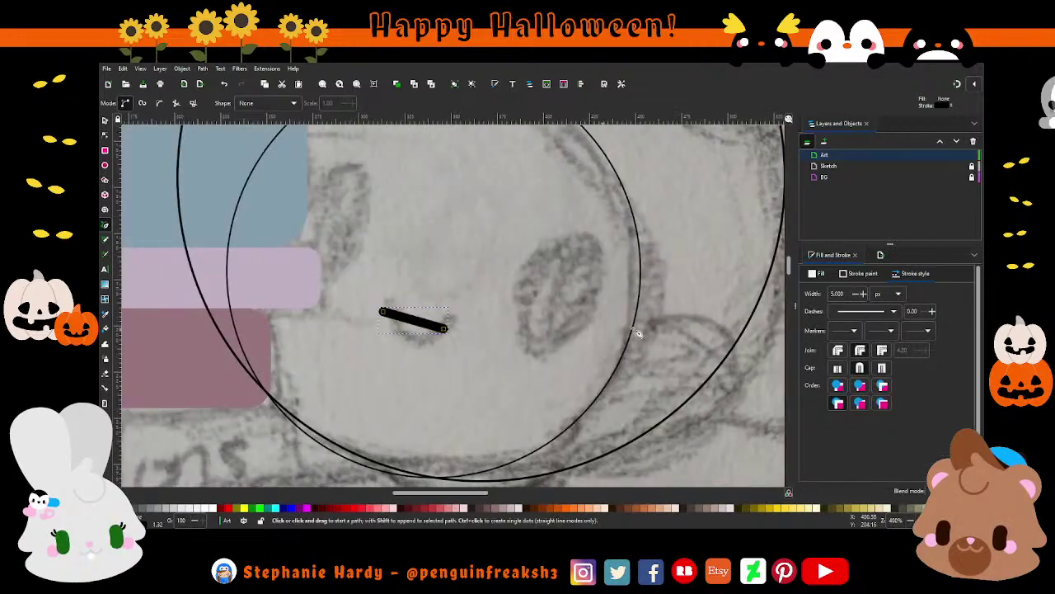
click(862, 273)
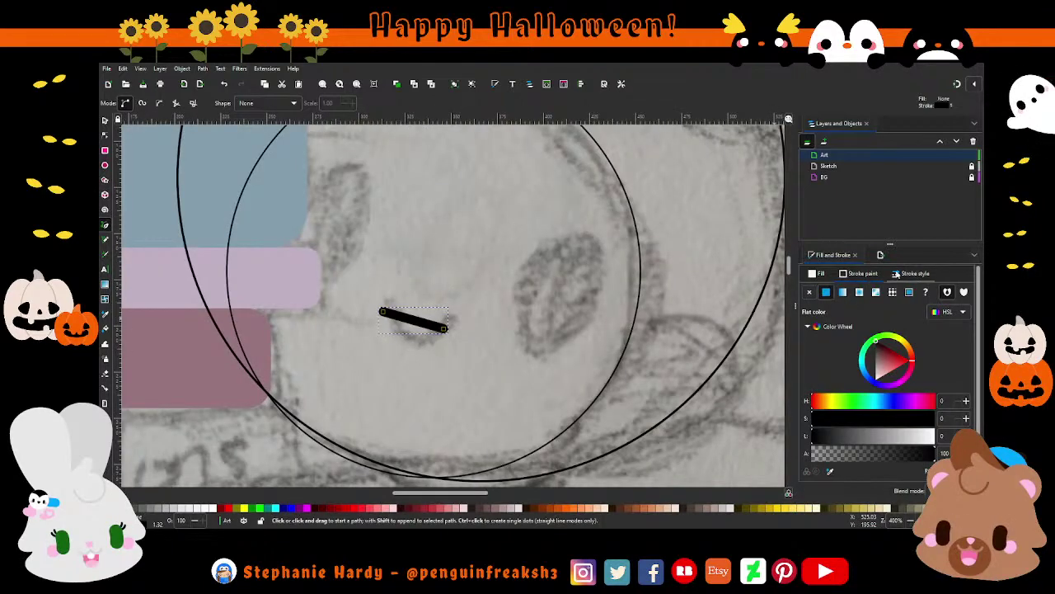
click(901, 273)
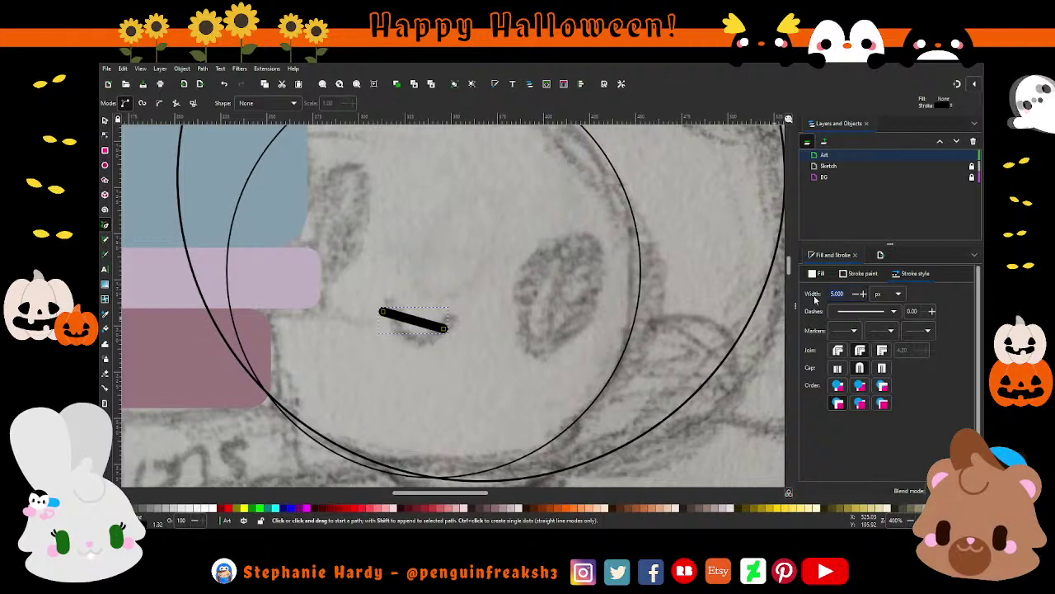
text(0)
key(Return)
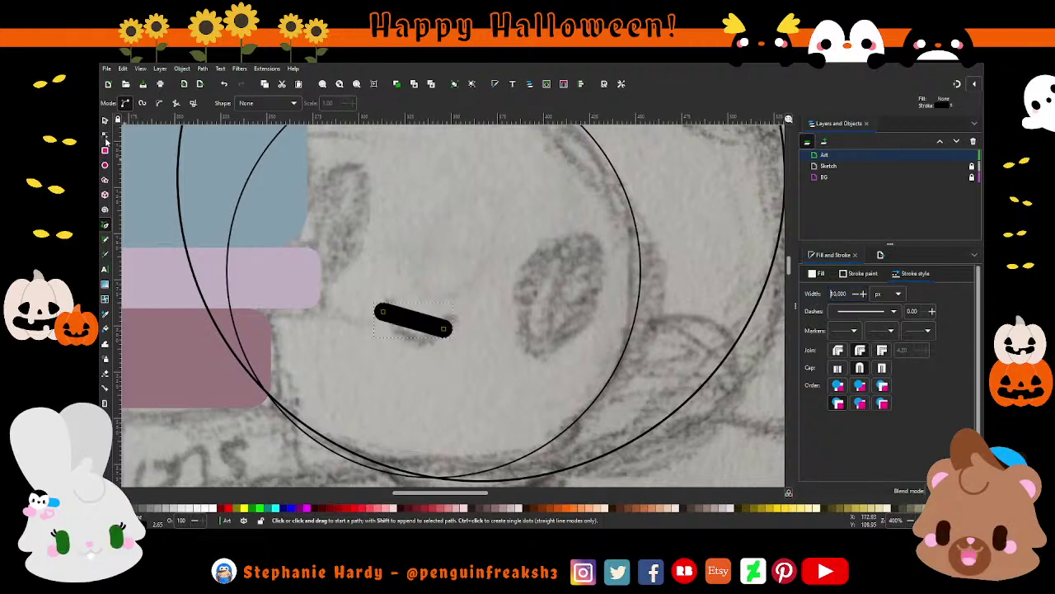
Bend the mouth line downward into a smile curve.
click(106, 136)
drag(417, 324, 408, 336)
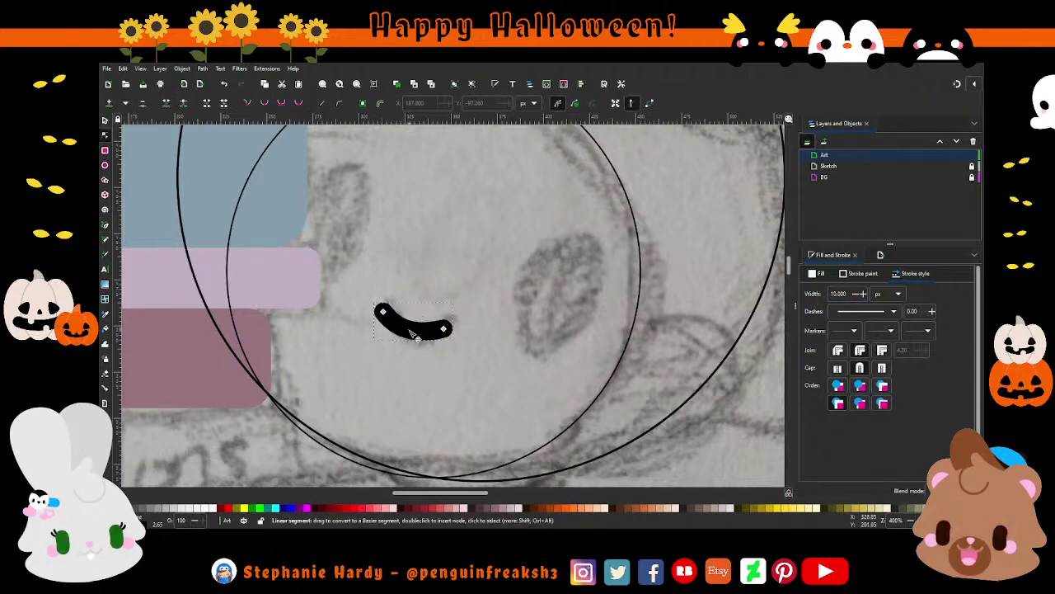
scroll(407, 334, up, 2)
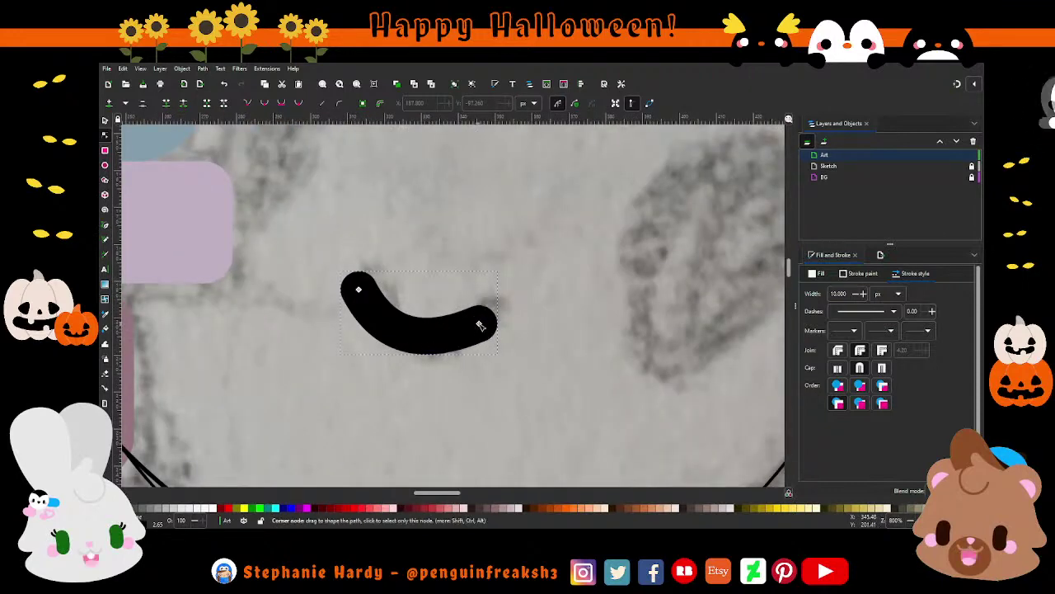
click(478, 323)
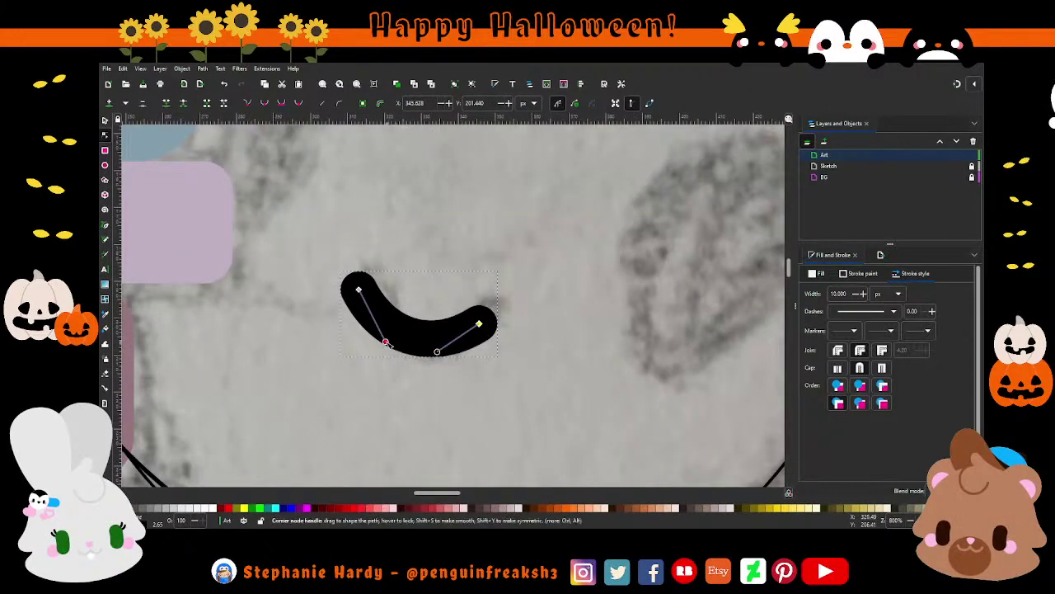
drag(385, 341, 367, 340)
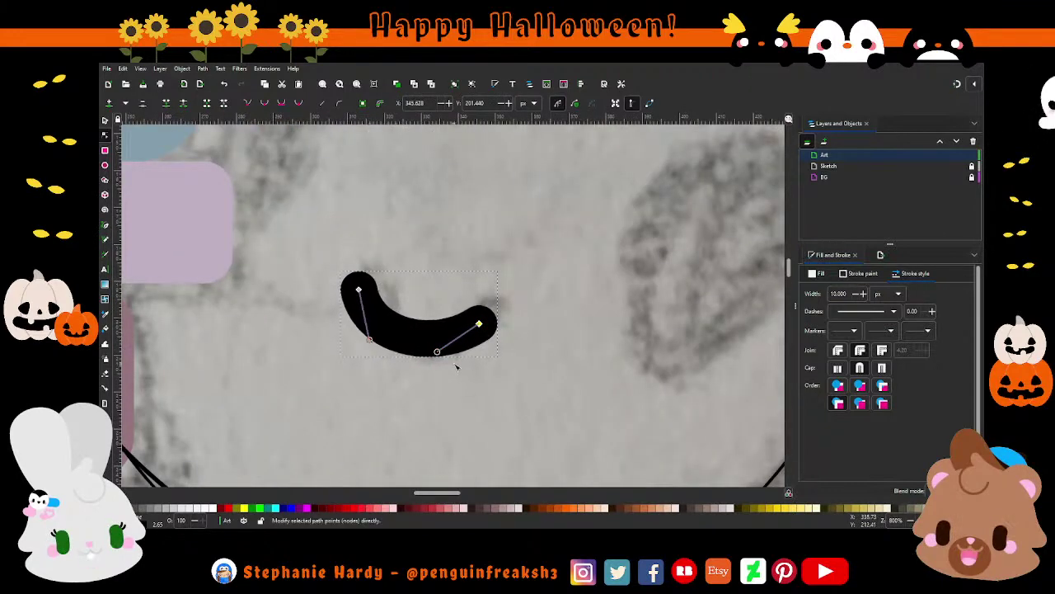
scroll(412, 385, down, 1)
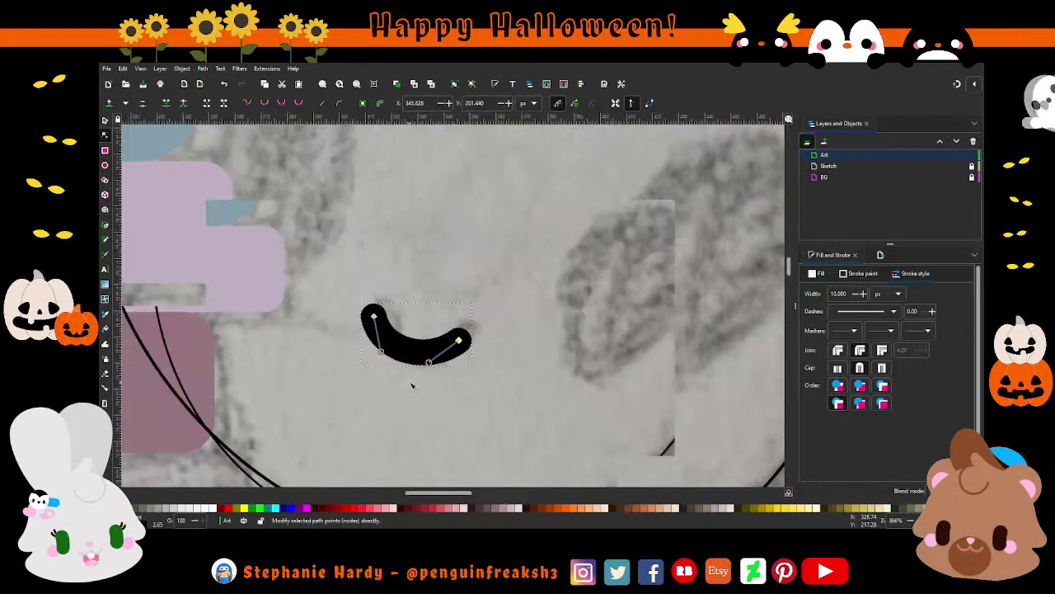
scroll(412, 385, down, 2)
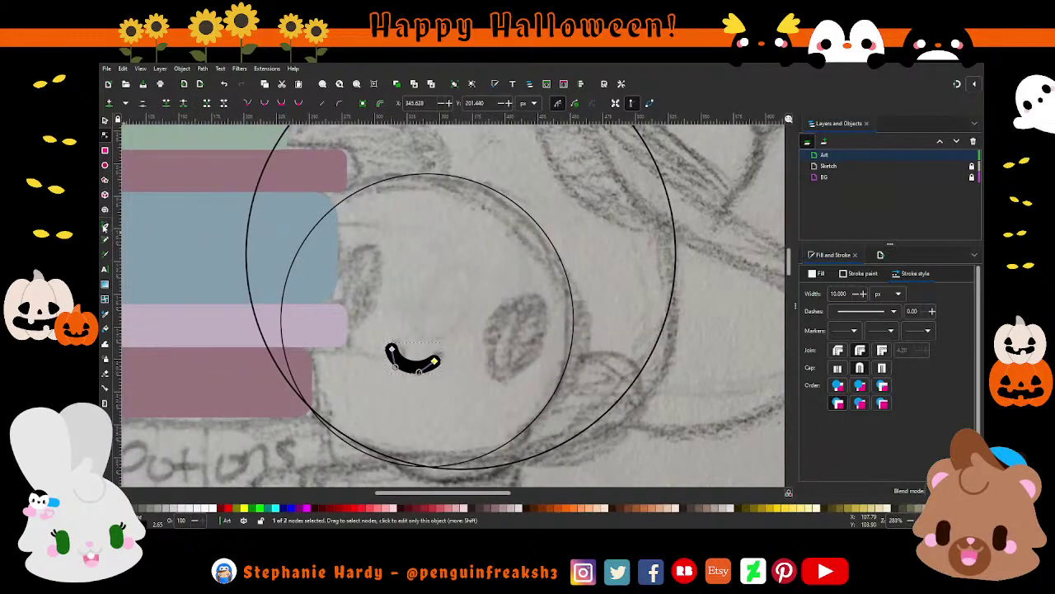
key(b)
scroll(470, 299, down, 1)
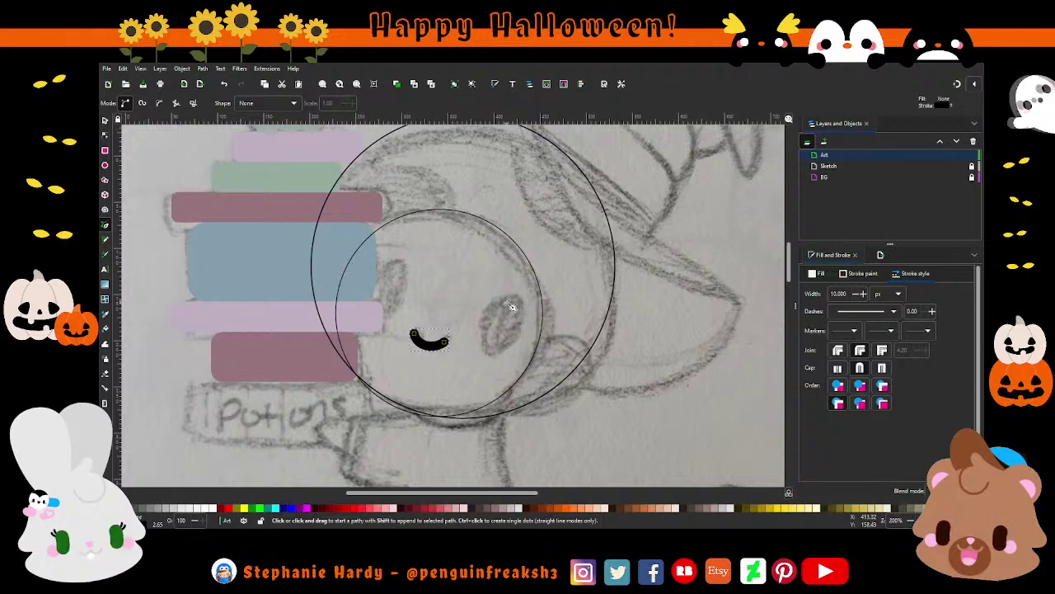
Draw a 30 px stroke over the right eye, shortened and slightly curved.
drag(505, 302, 491, 353)
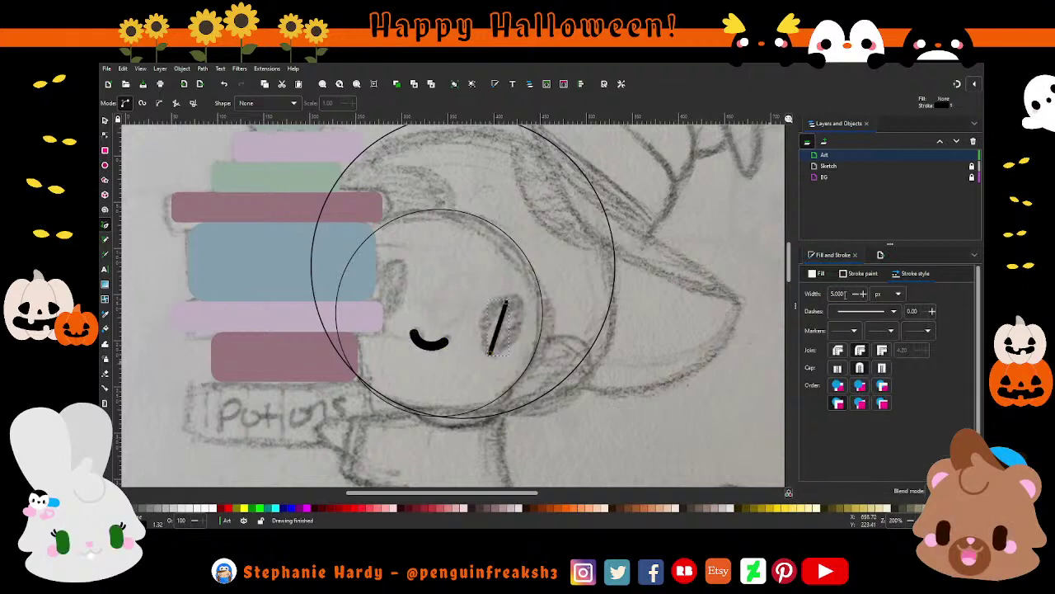
drag(845, 293, 812, 294)
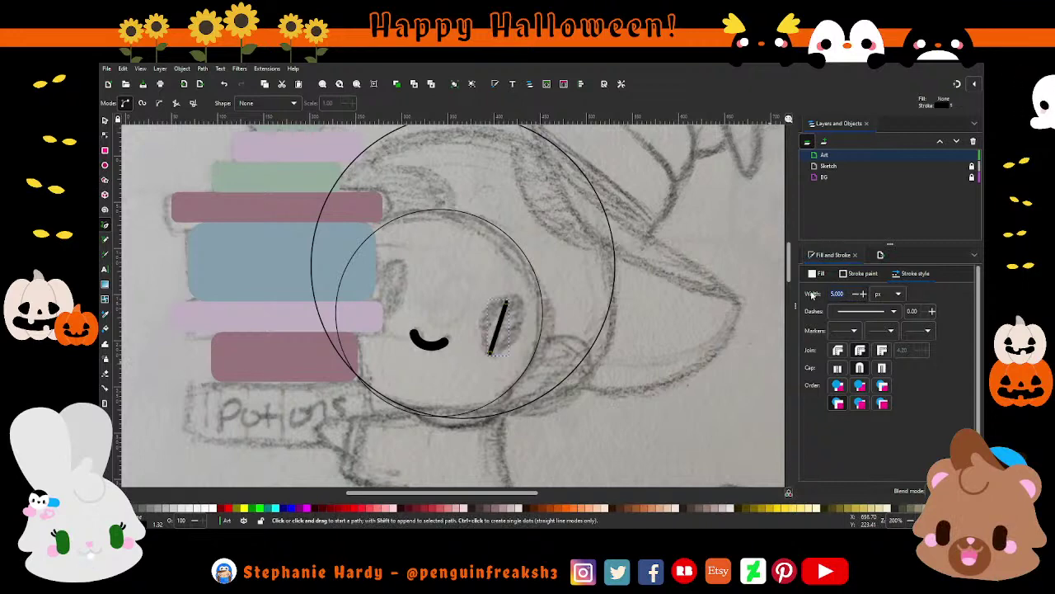
text(30)
key(Return)
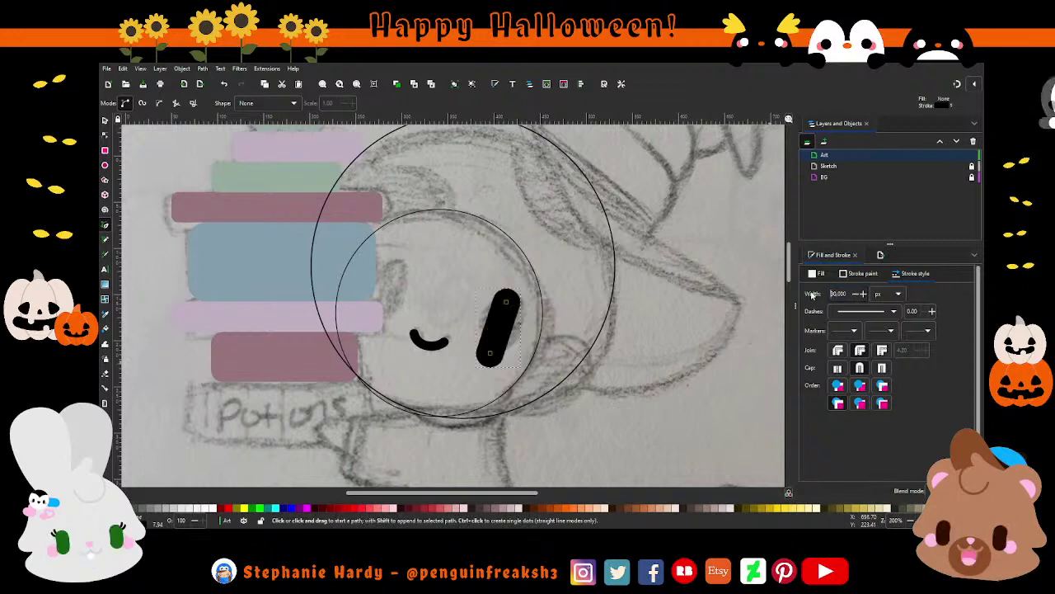
click(104, 136)
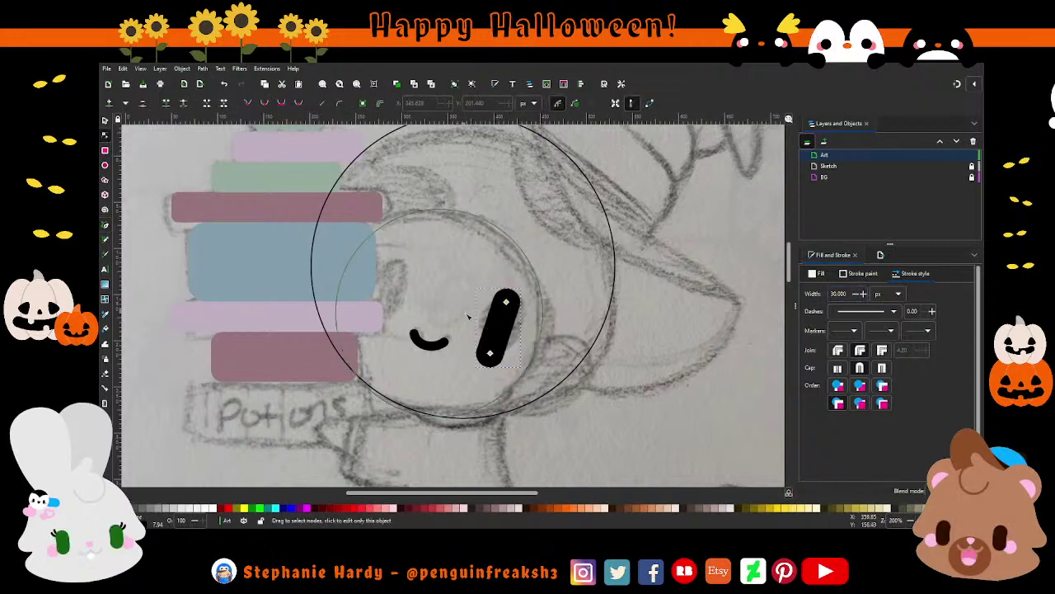
ctrl+scroll(508, 341, up, 1)
drag(483, 361, 483, 347)
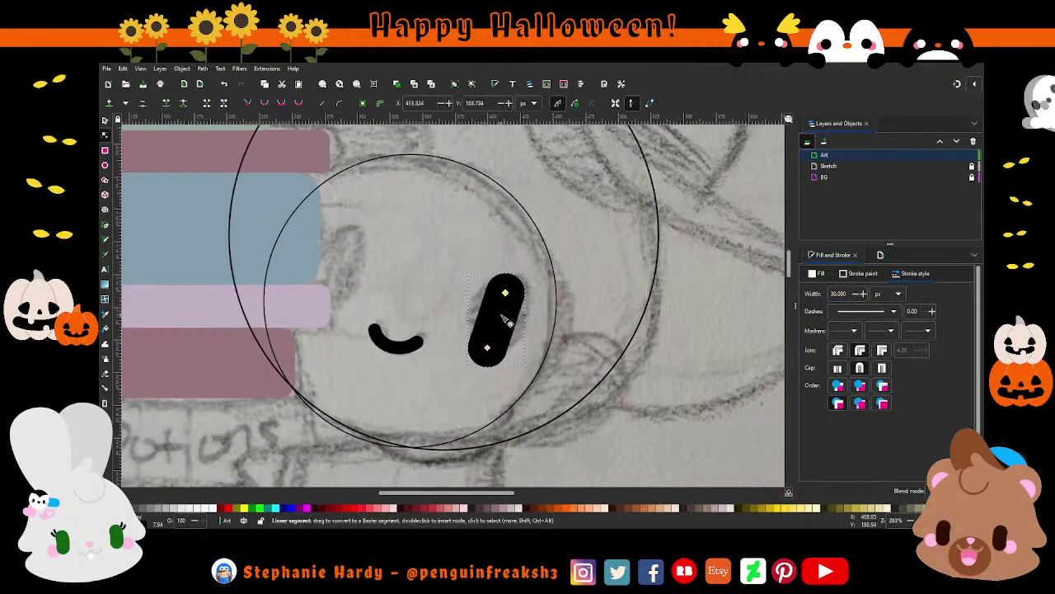
mouse_move(499, 323)
mouse_down()
mouse_move(484, 335)
mouse_move(493, 305)
mouse_up()
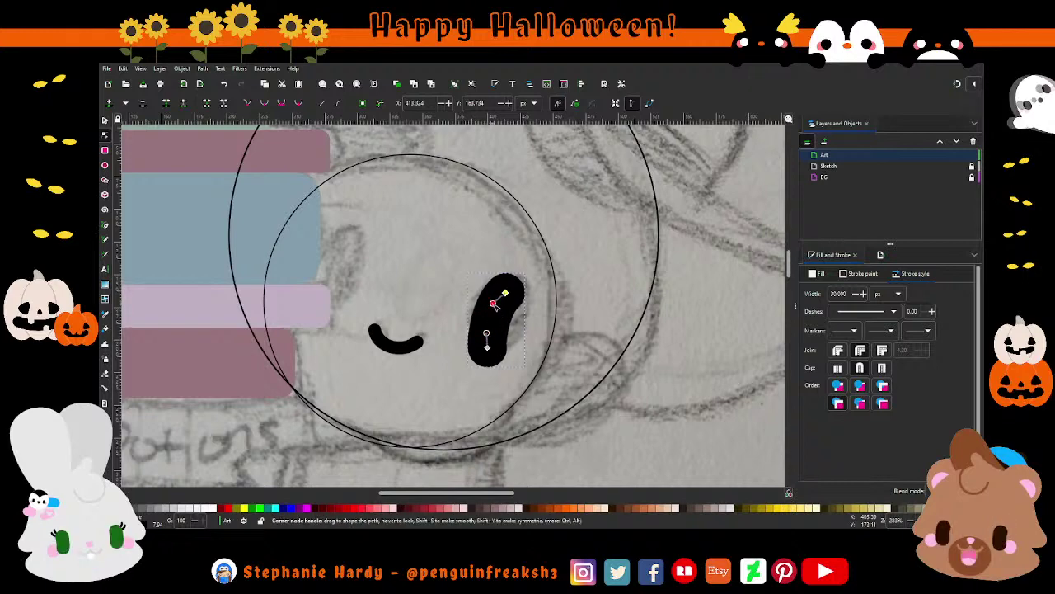
Duplicate the right eye onto the face's left side, nudged up level.
click(105, 121)
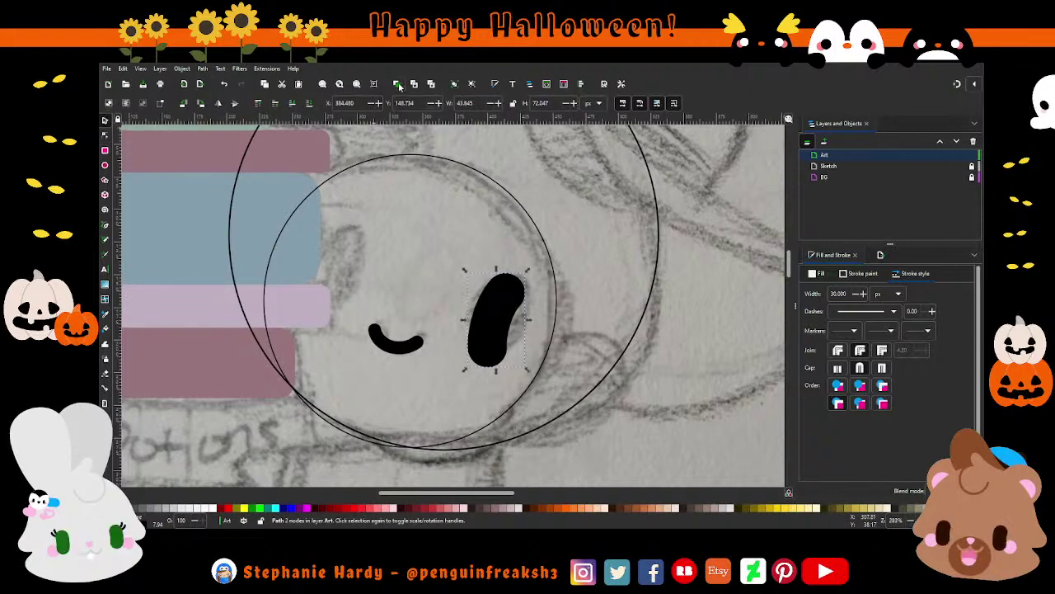
key(ctrl+d)
drag(513, 296, 355, 242)
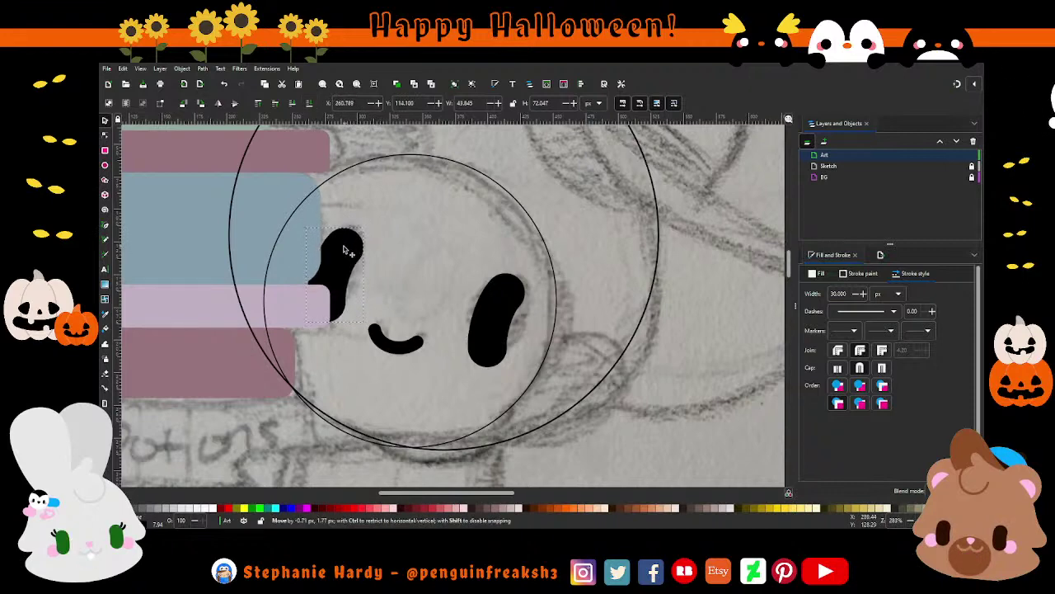
key(Up)
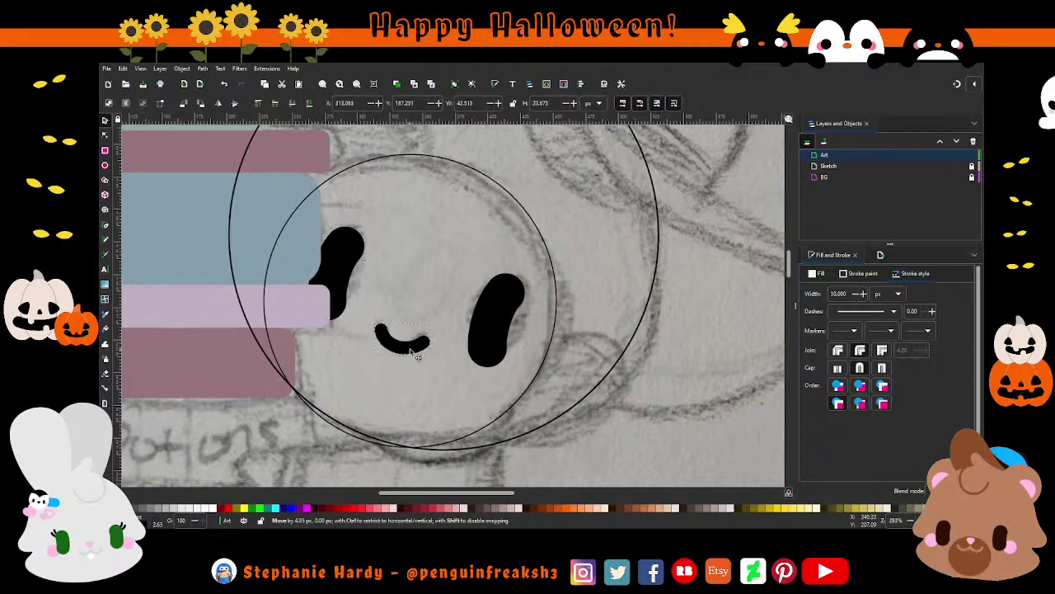
click(404, 350)
key(Escape)
scroll(544, 304, down, 2)
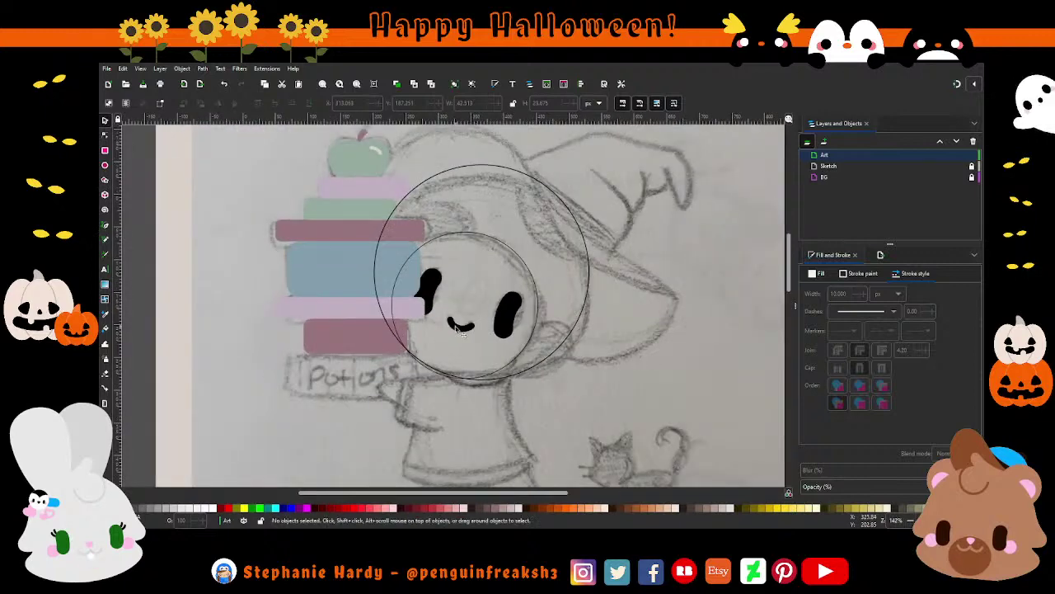
Give the eyes and mouth a flat mauve stroke sampled from the book stack.
scroll(482, 318, down, 1)
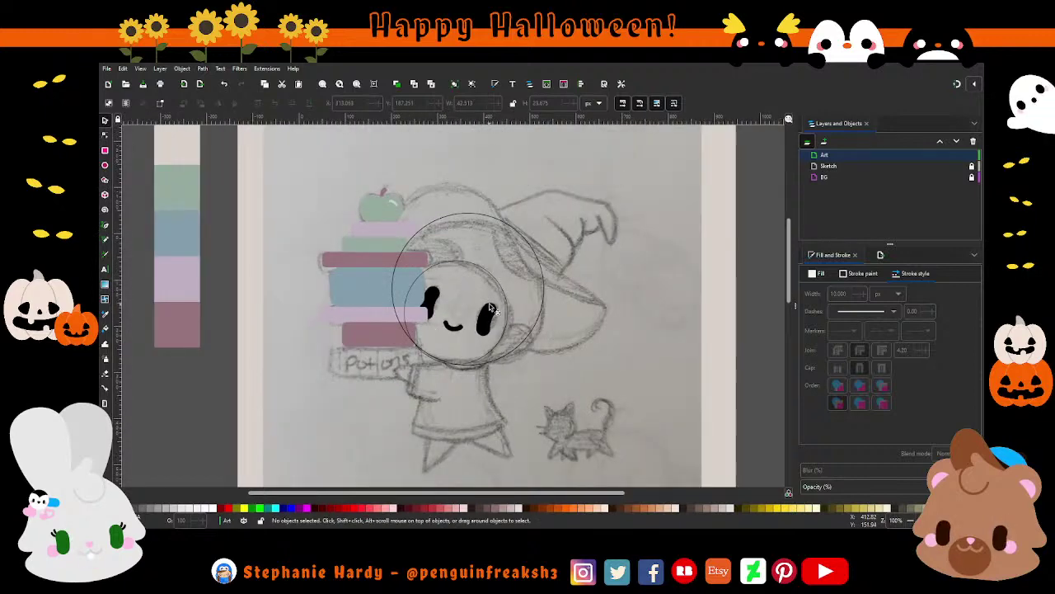
key(ctrl+a)
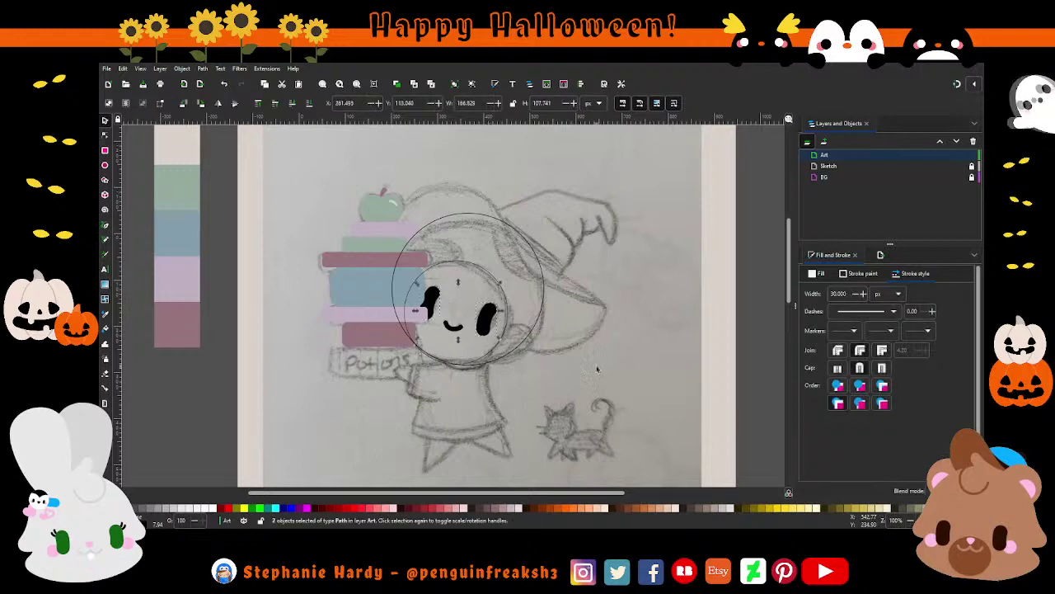
click(862, 273)
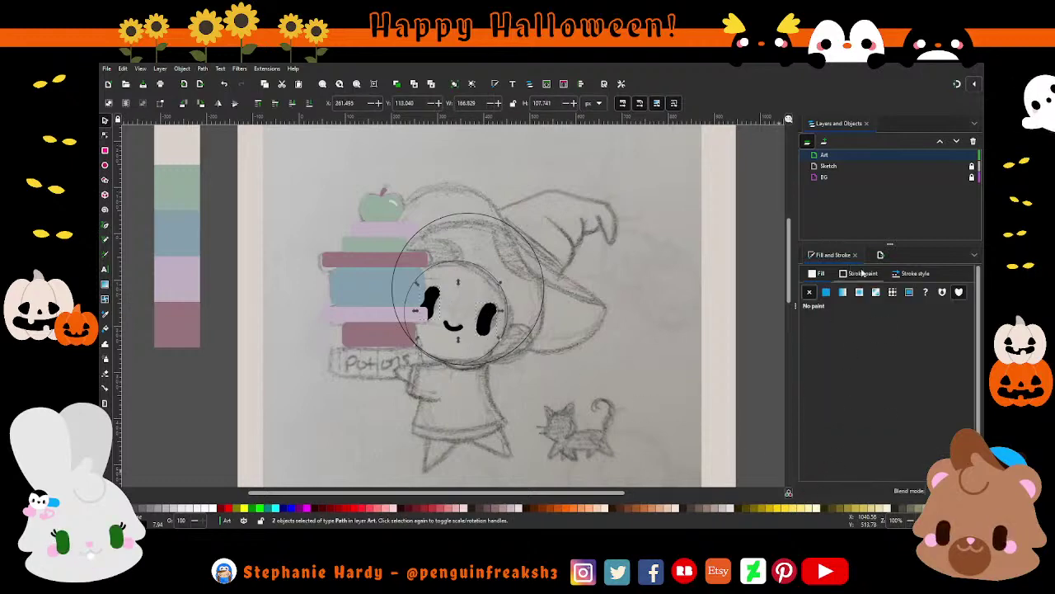
click(827, 291)
key(d)
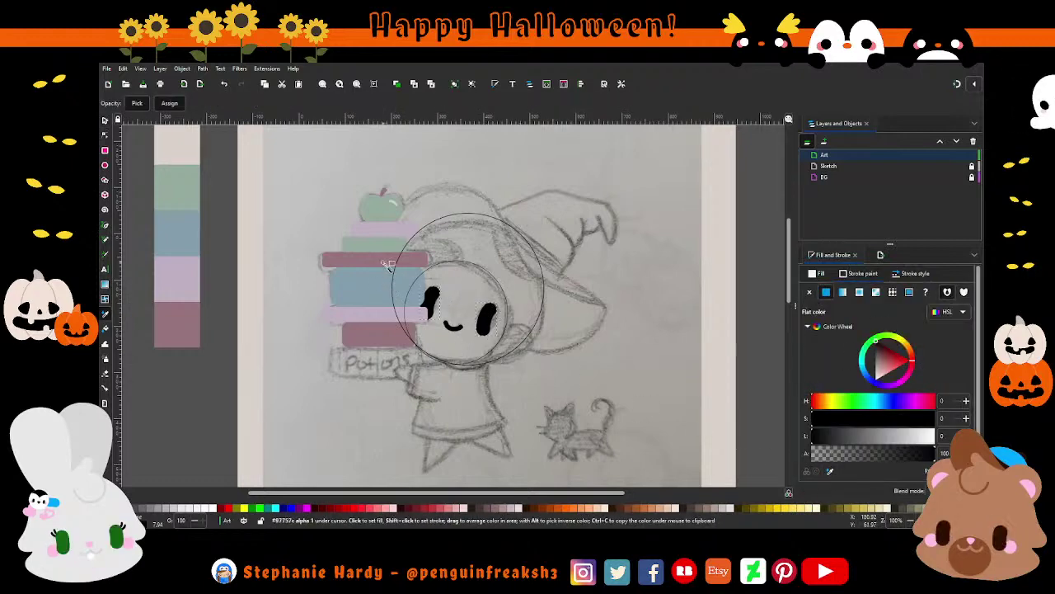
shift+click(387, 264)
key(Escape)
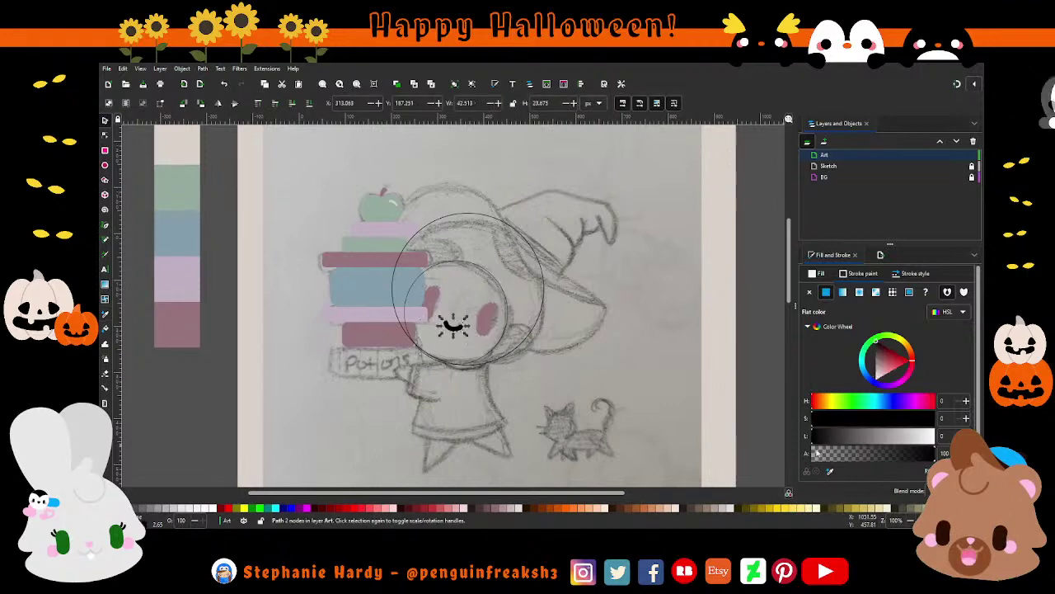
key(d)
shift+click(495, 315)
key(Escape)
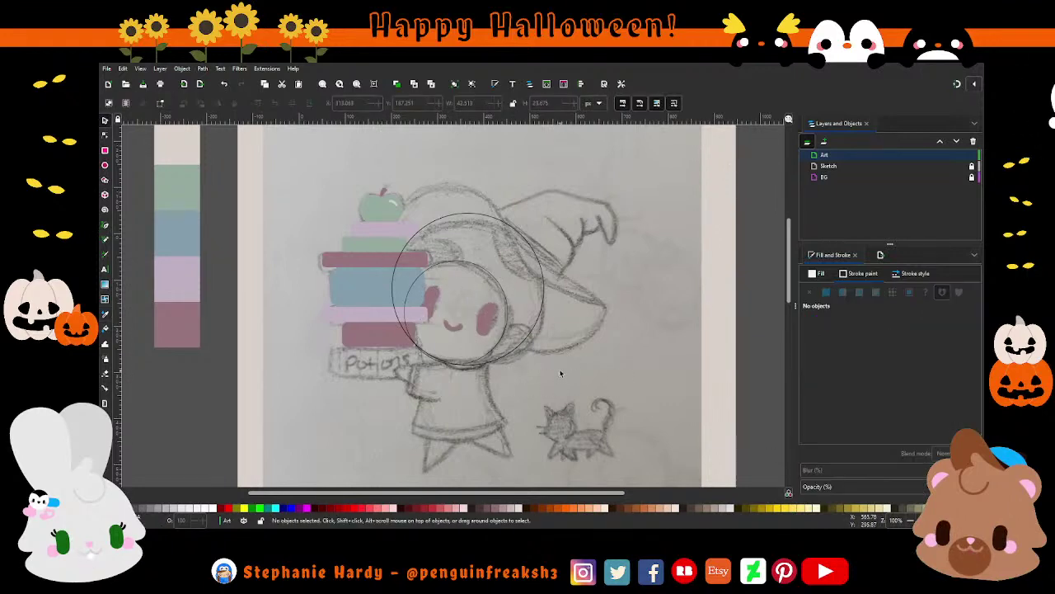
Fill the face circle with the cream swatch and lower it behind the books.
scroll(559, 368, up, 1)
click(497, 319)
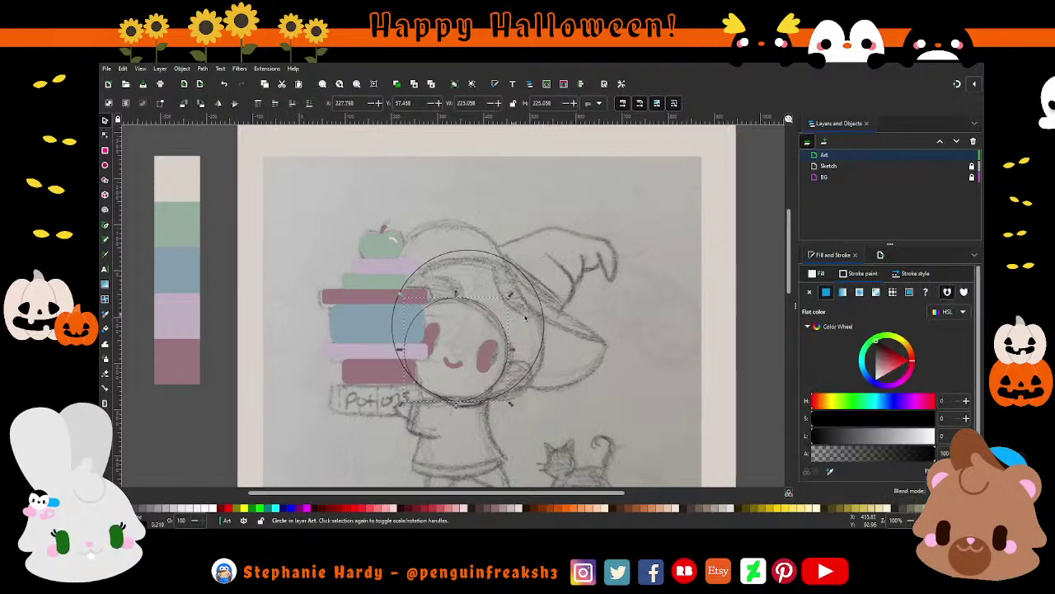
click(809, 292)
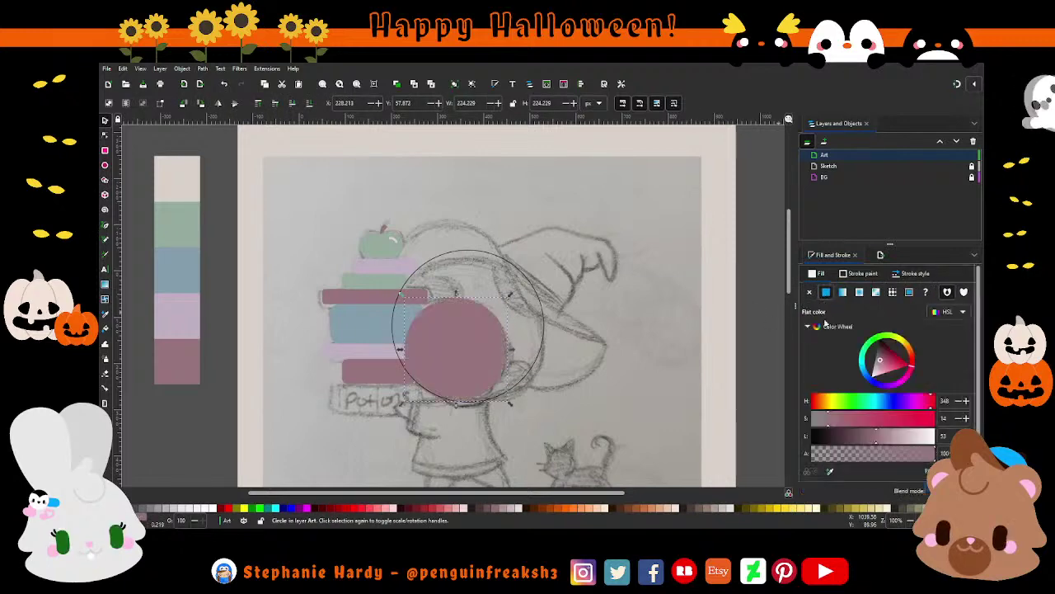
click(829, 472)
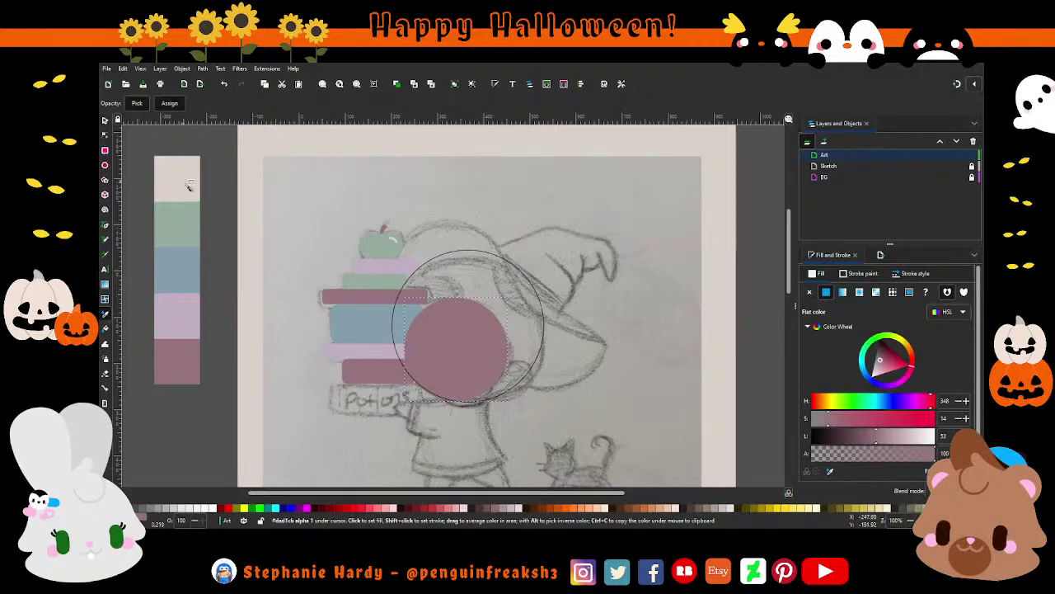
click(165, 162)
click(311, 108)
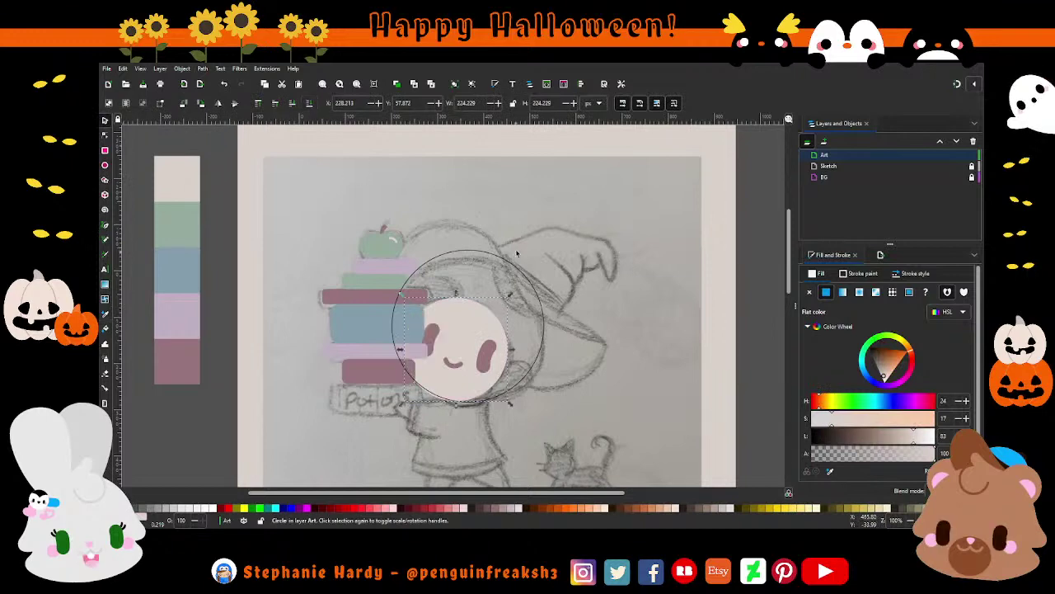
key(Escape)
scroll(503, 353, down, 2)
scroll(504, 349, up, 1)
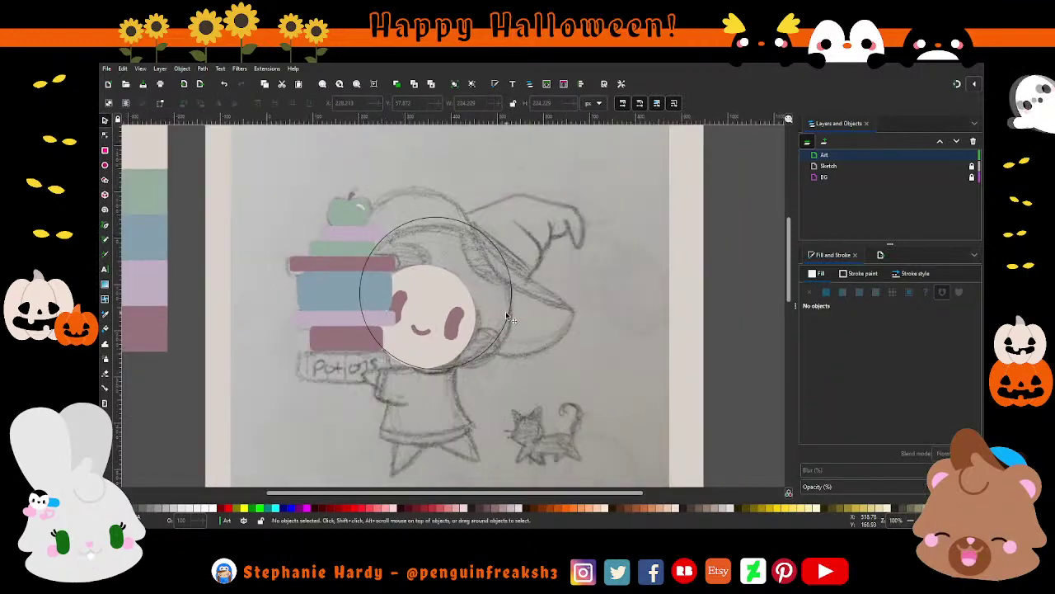
scroll(458, 199, up, 1)
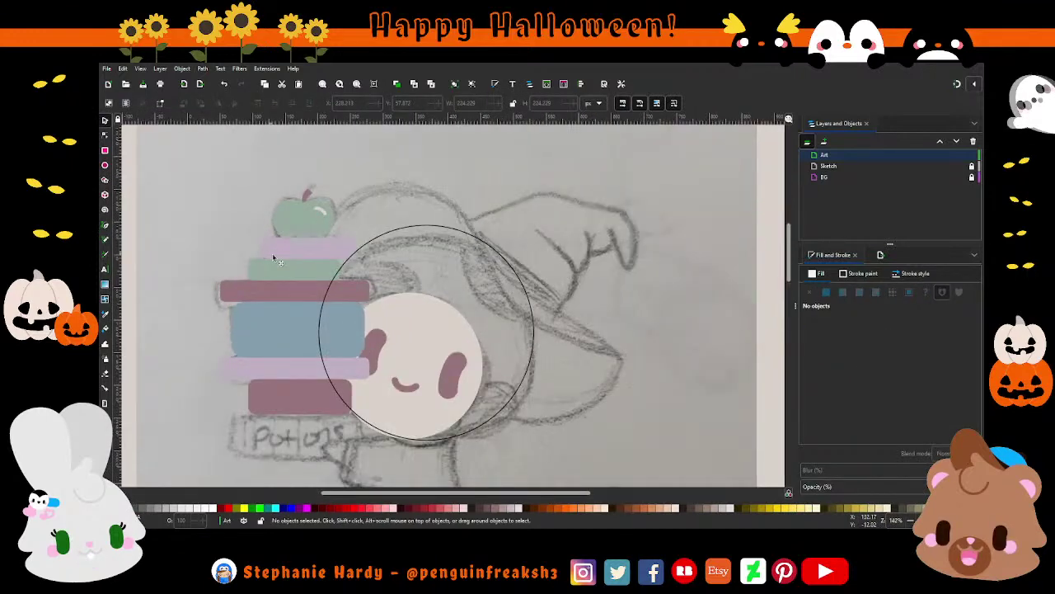
Draw a closed triangular outline for the hat crown above the head.
click(106, 227)
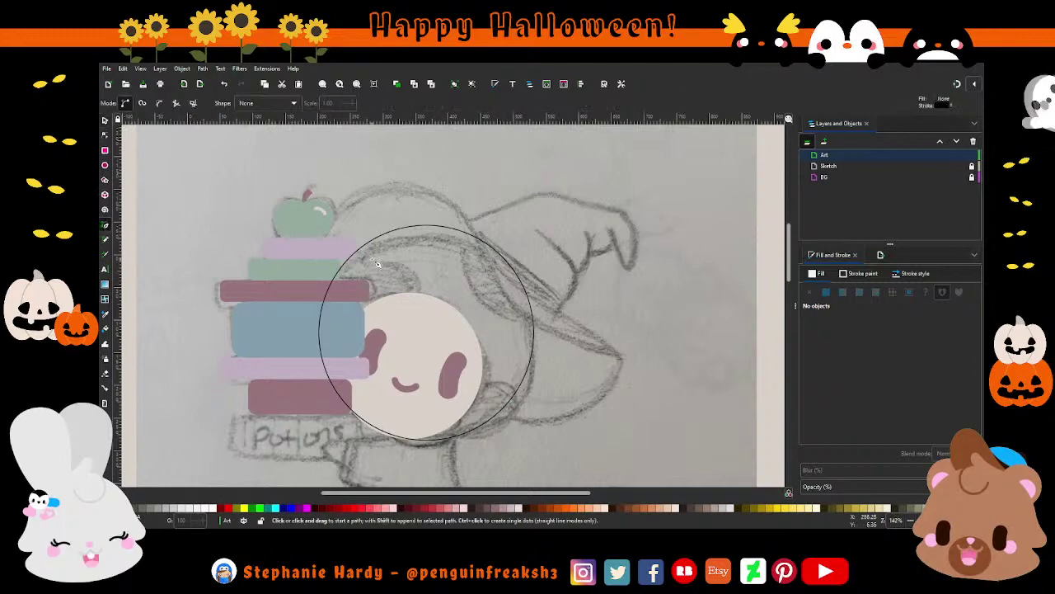
click(338, 289)
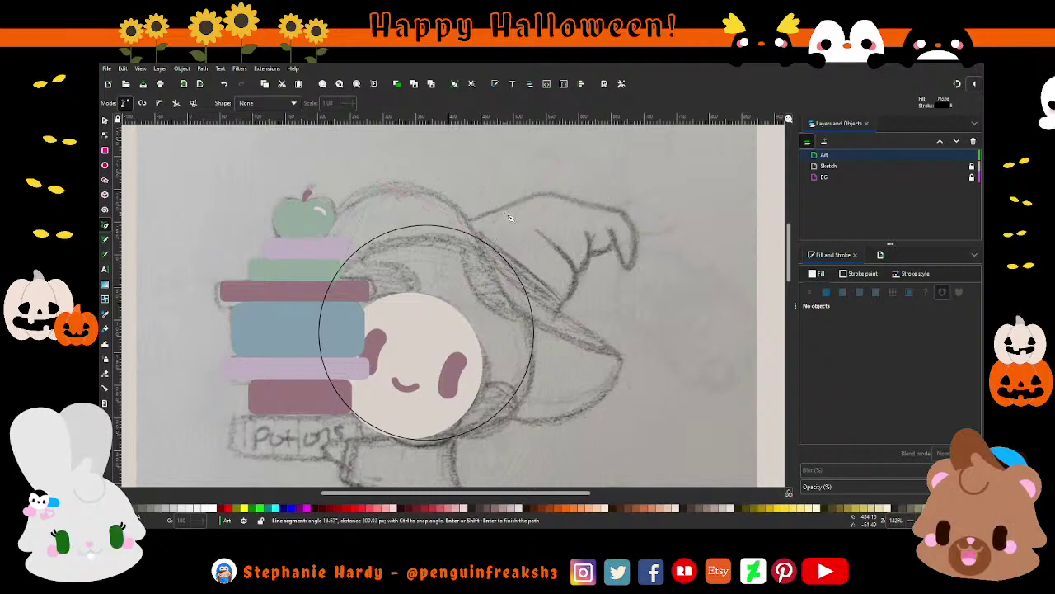
click(478, 239)
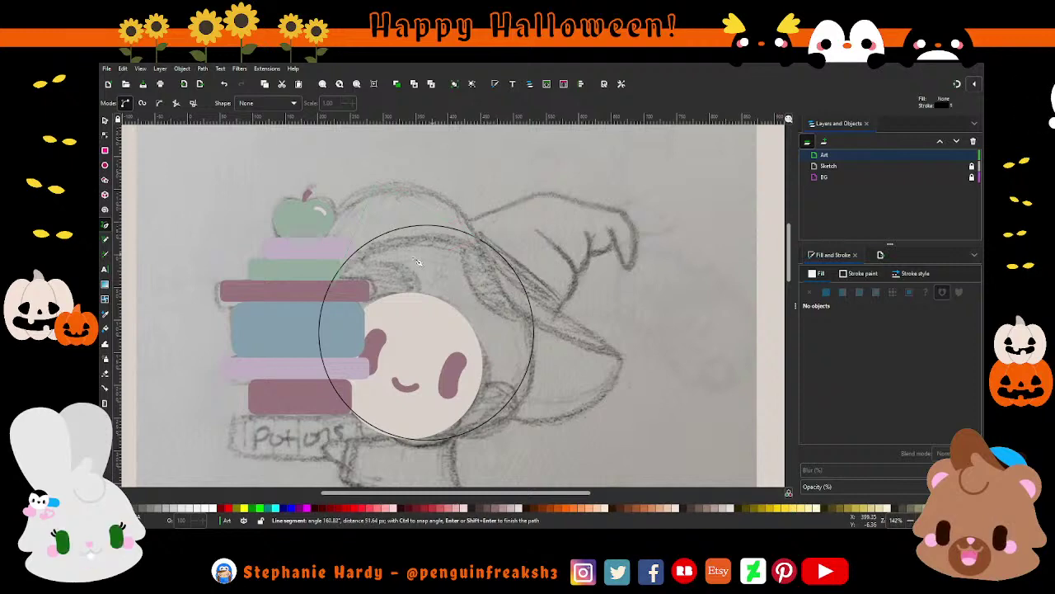
click(333, 284)
Curve the triangle's top into a rounded arc matching the sketch.
key(n)
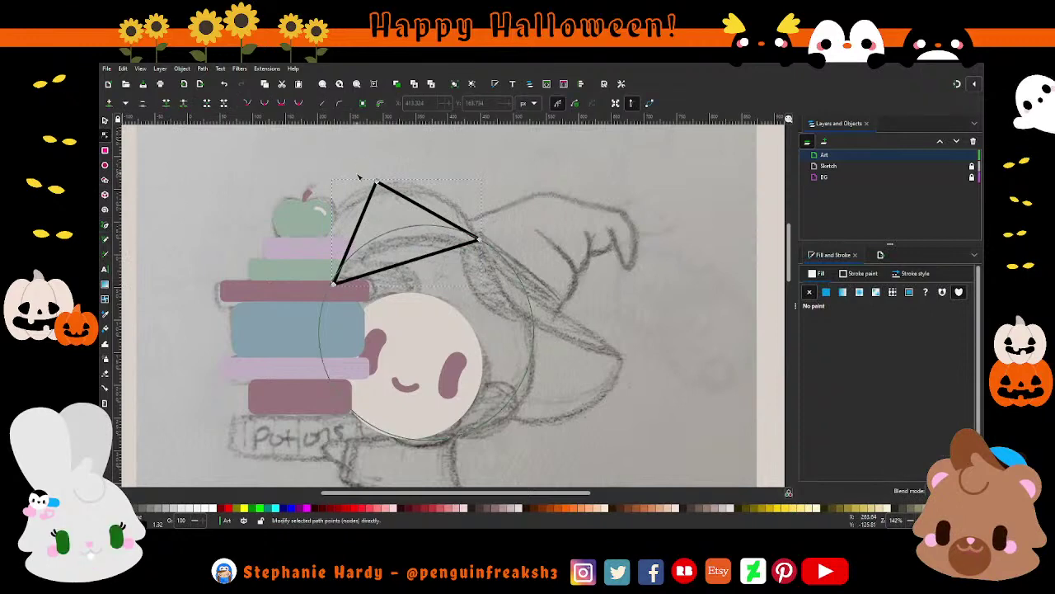
click(280, 104)
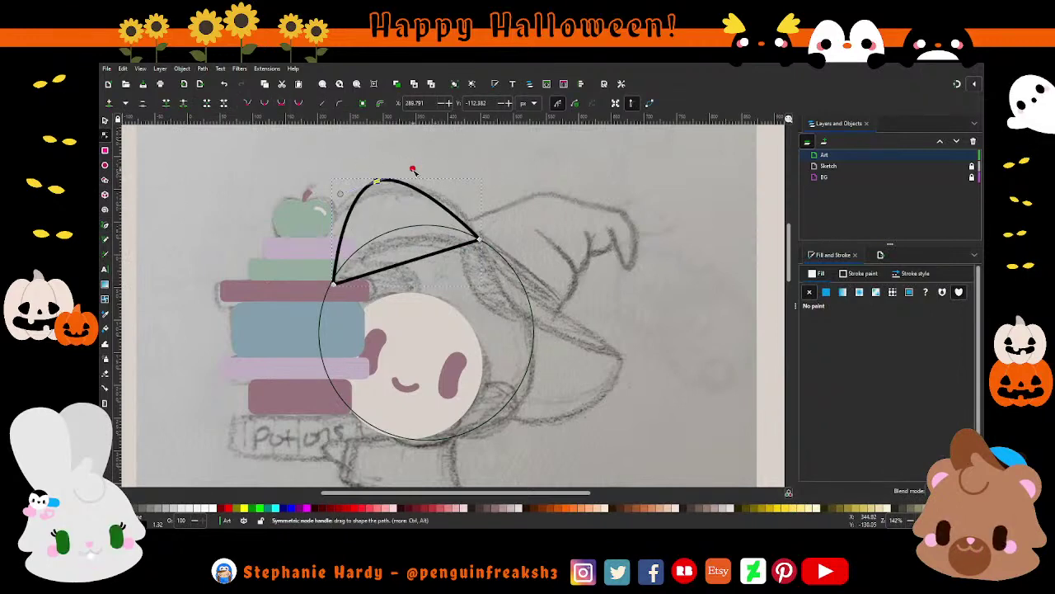
drag(412, 170, 447, 163)
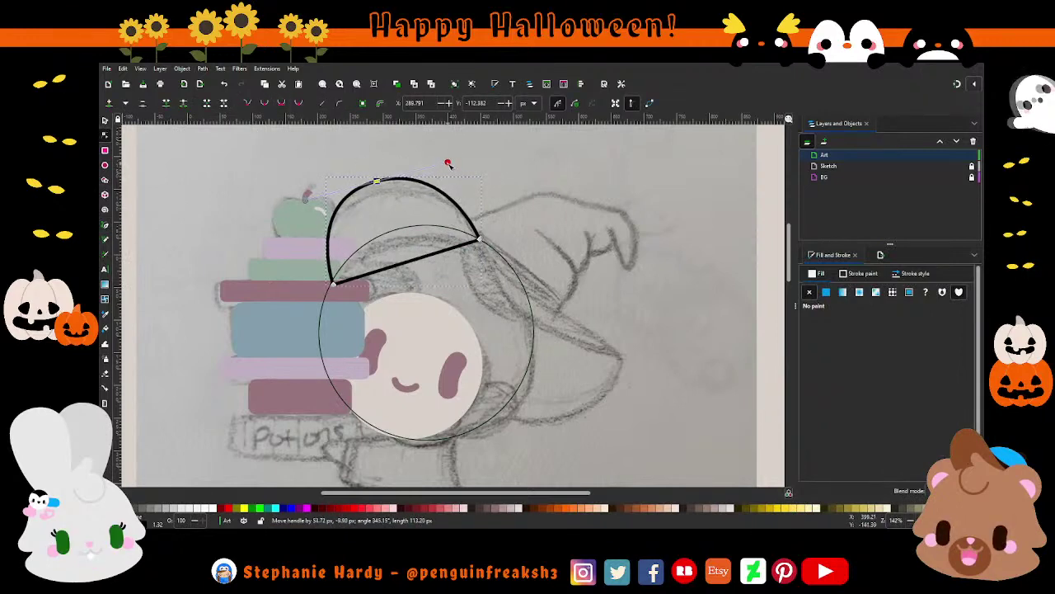
drag(377, 181, 378, 189)
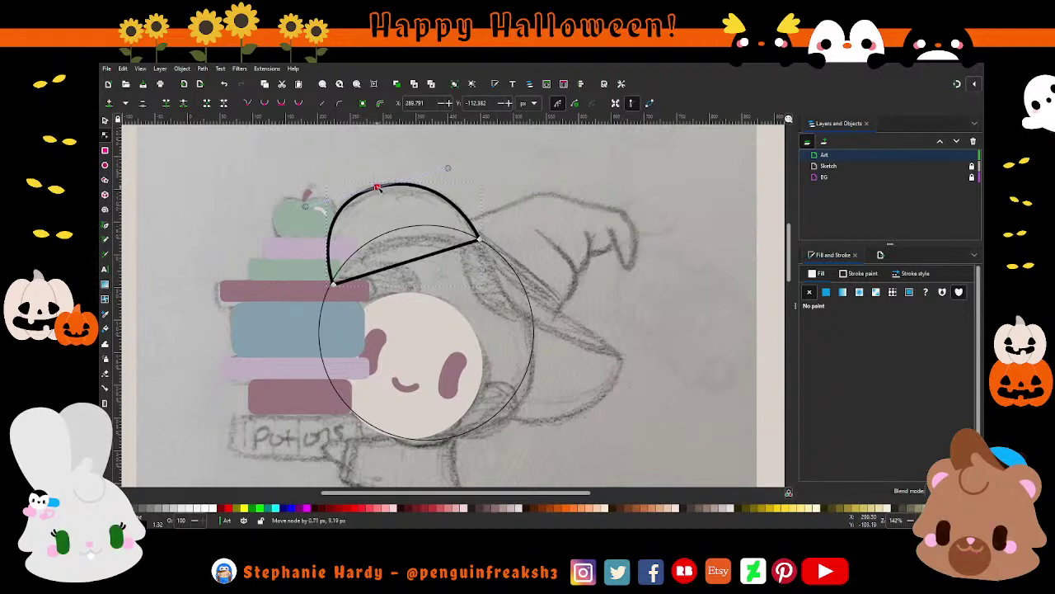
drag(450, 169, 439, 168)
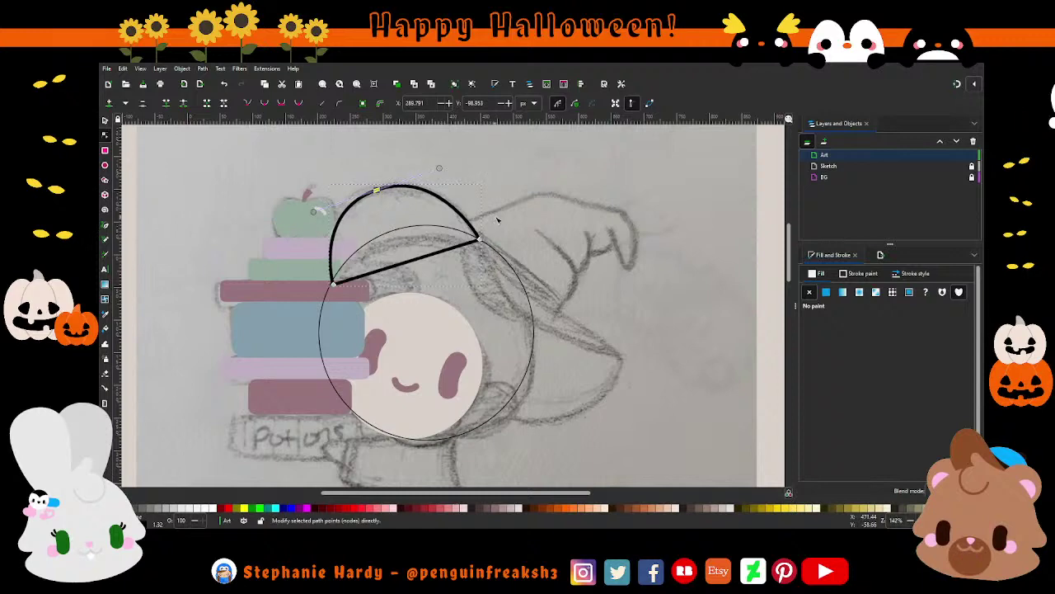
scroll(497, 220, up, 2)
drag(467, 262, 424, 228)
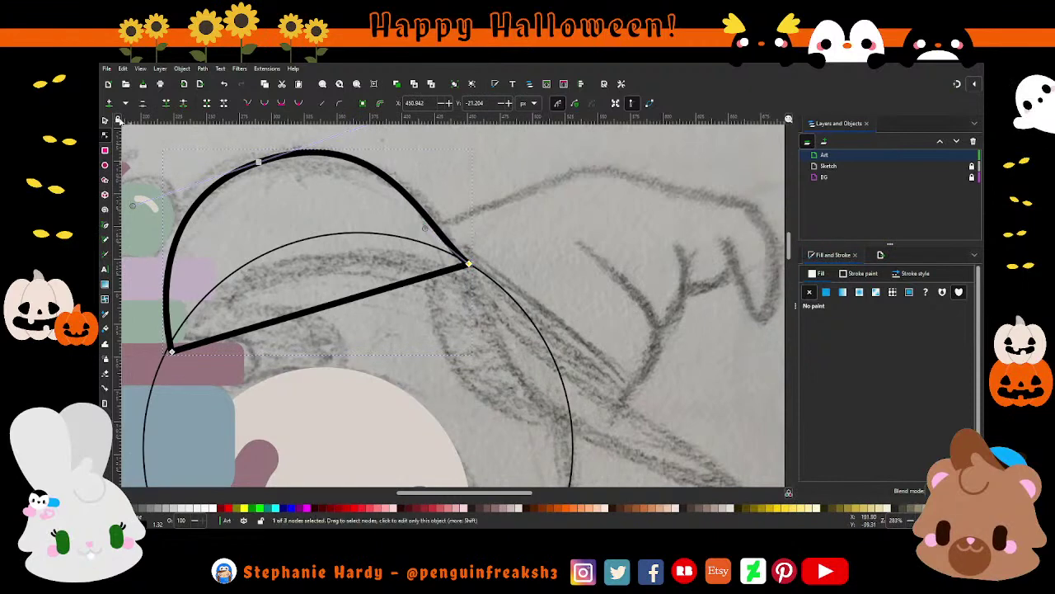
Start a new path at the crown's right corner.
click(105, 122)
scroll(474, 248, down, 1)
scroll(474, 247, down, 2)
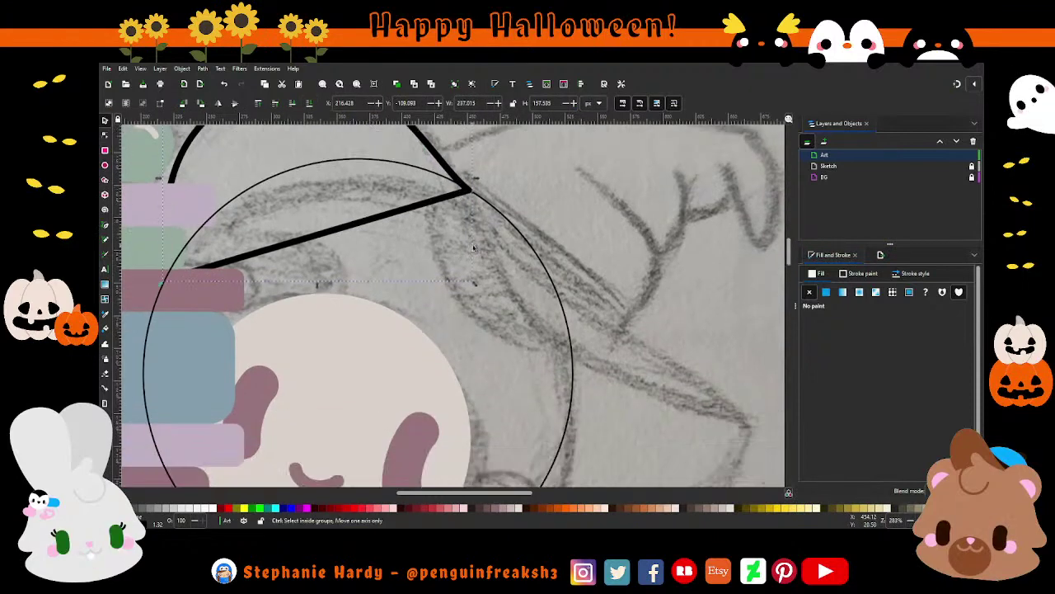
scroll(462, 248, down, 2)
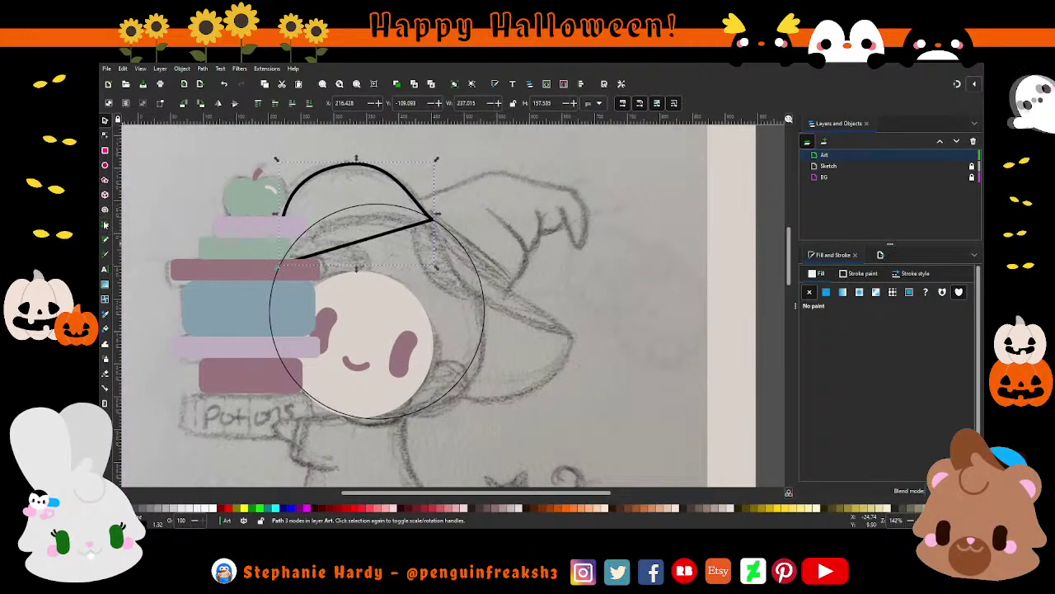
key(b)
click(435, 222)
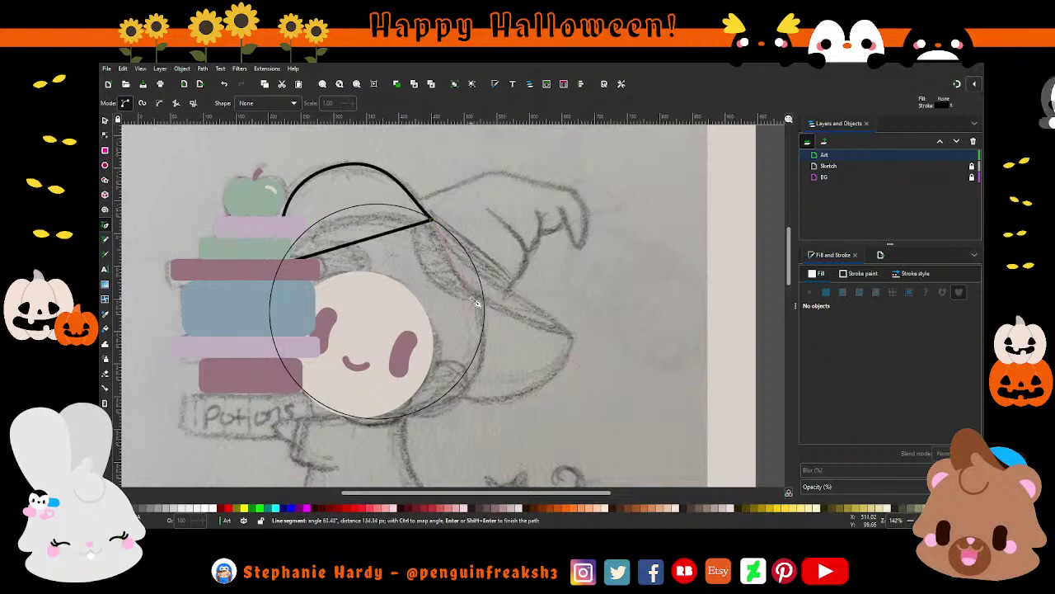
Close the hat-tip triangle and curve its upper and lower-right edges.
click(432, 221)
click(103, 137)
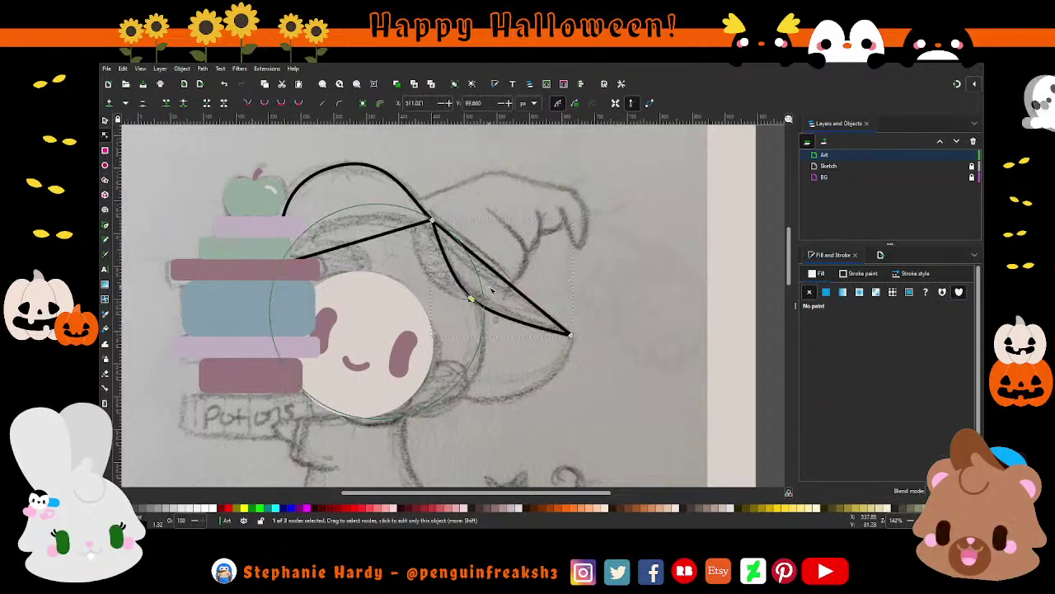
mouse_move(451, 260)
mouse_down()
mouse_move(449, 280)
mouse_move(489, 274)
mouse_move(473, 271)
mouse_up()
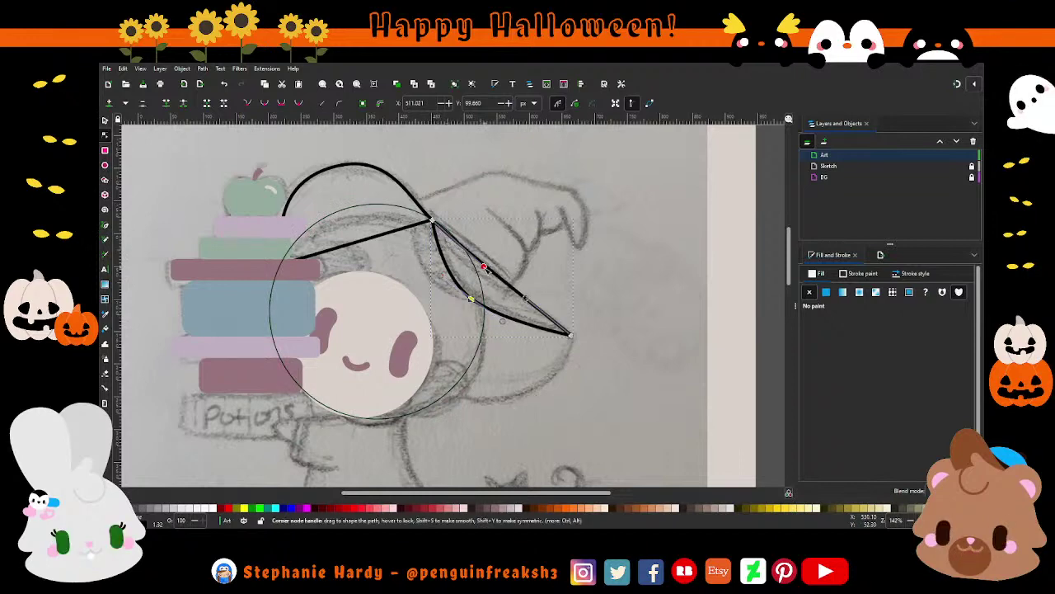
drag(473, 271, 521, 305)
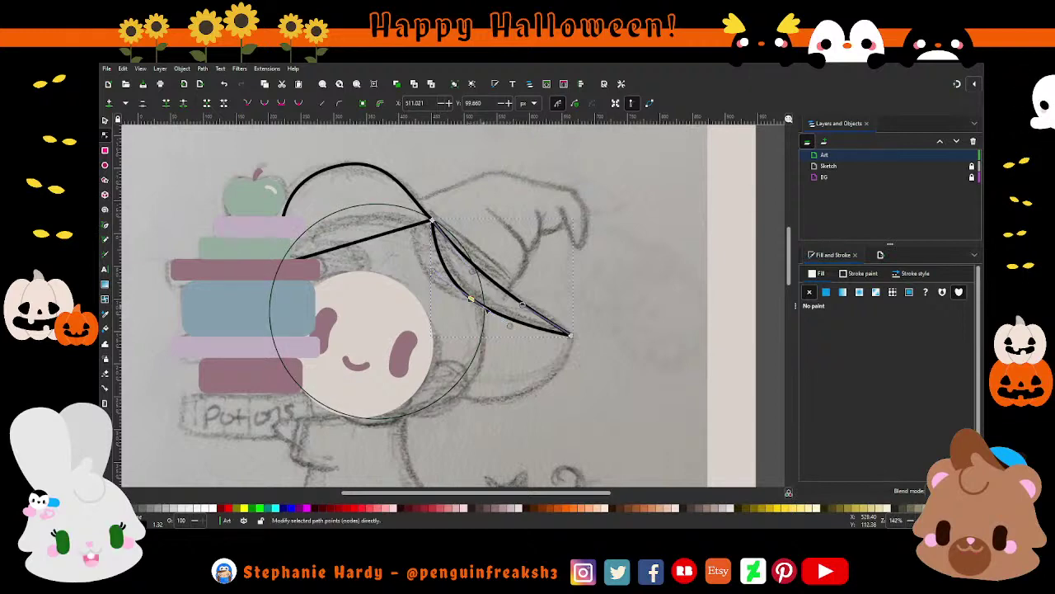
Trace a closed angular hat outline from the arc's end and back.
key(b)
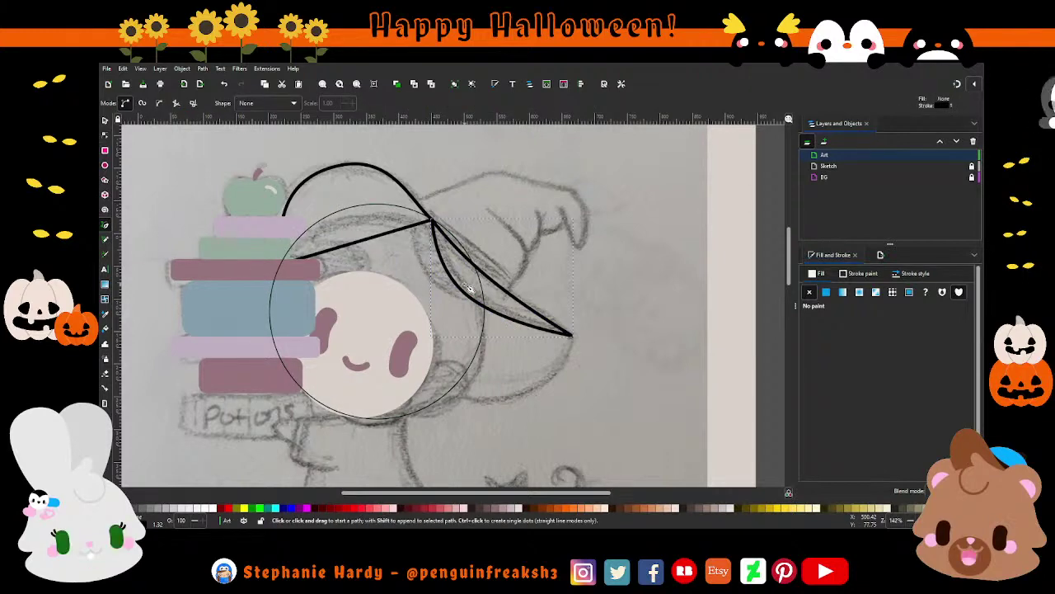
click(418, 206)
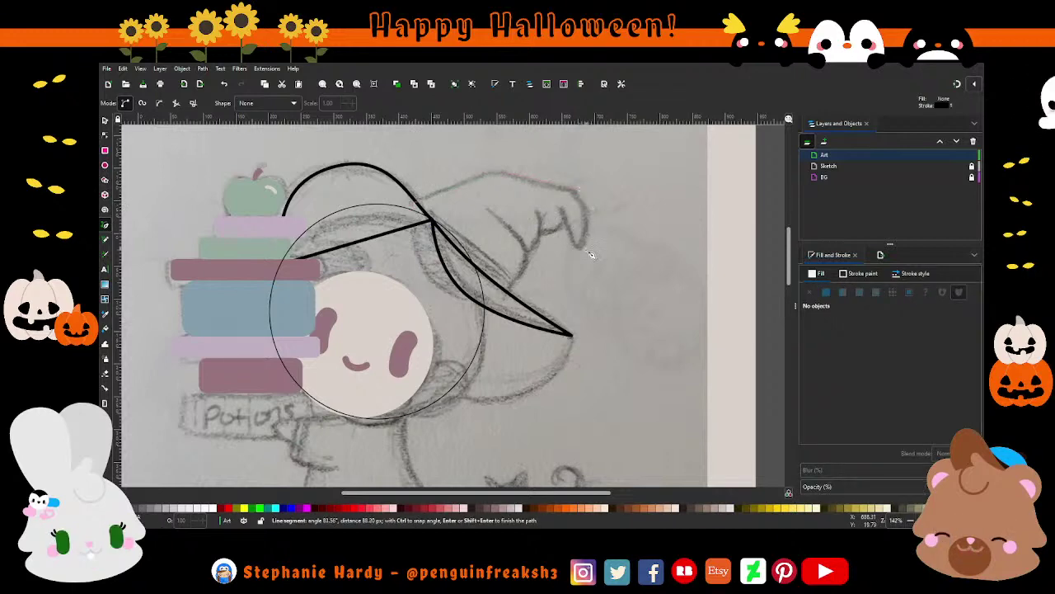
click(565, 232)
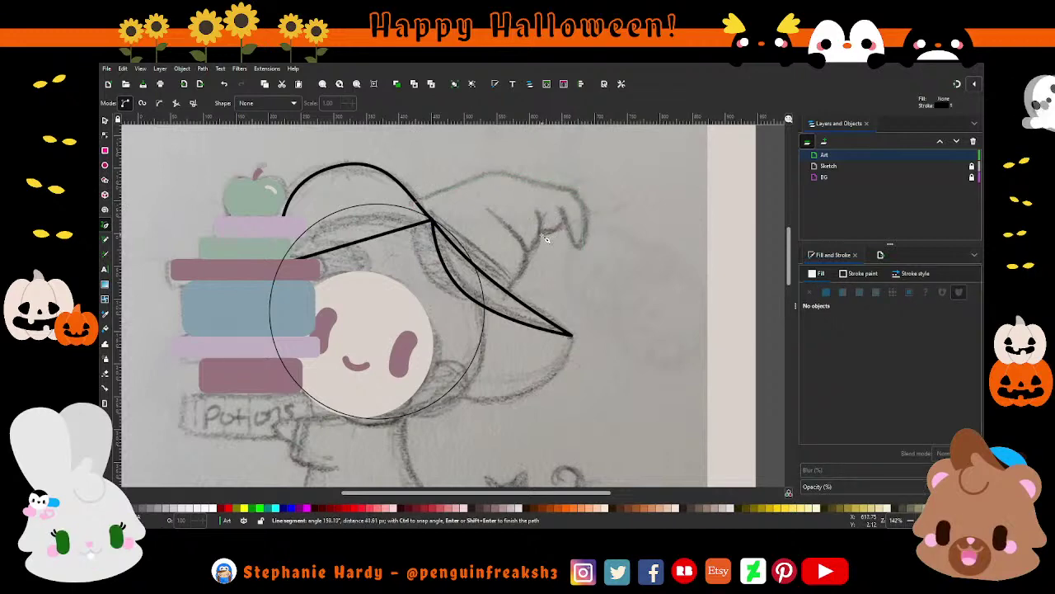
click(412, 205)
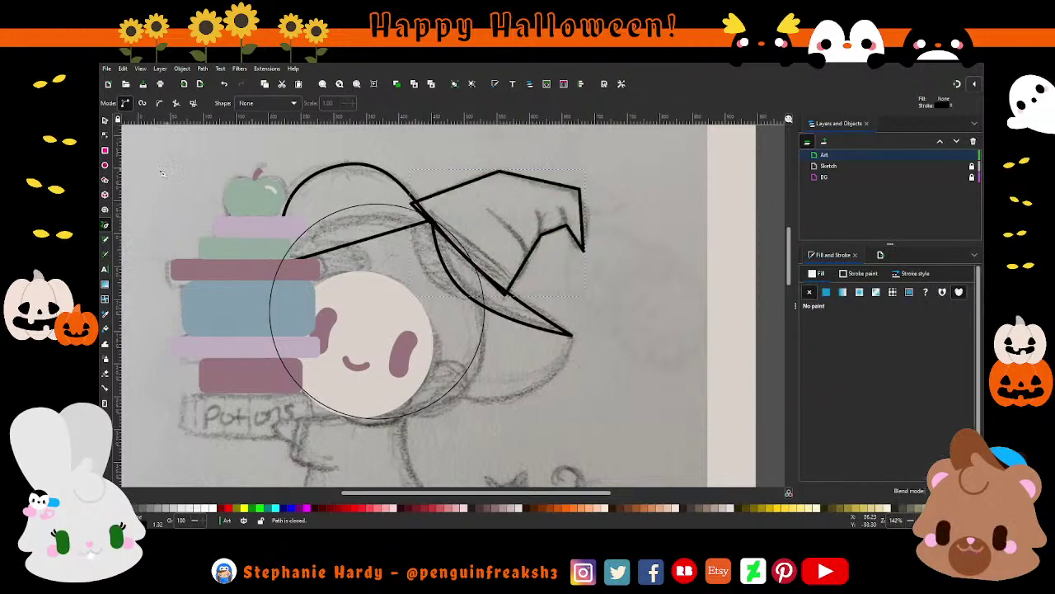
click(106, 121)
Make the hat's top and tip nodes smooth and reshape the top curve.
click(104, 135)
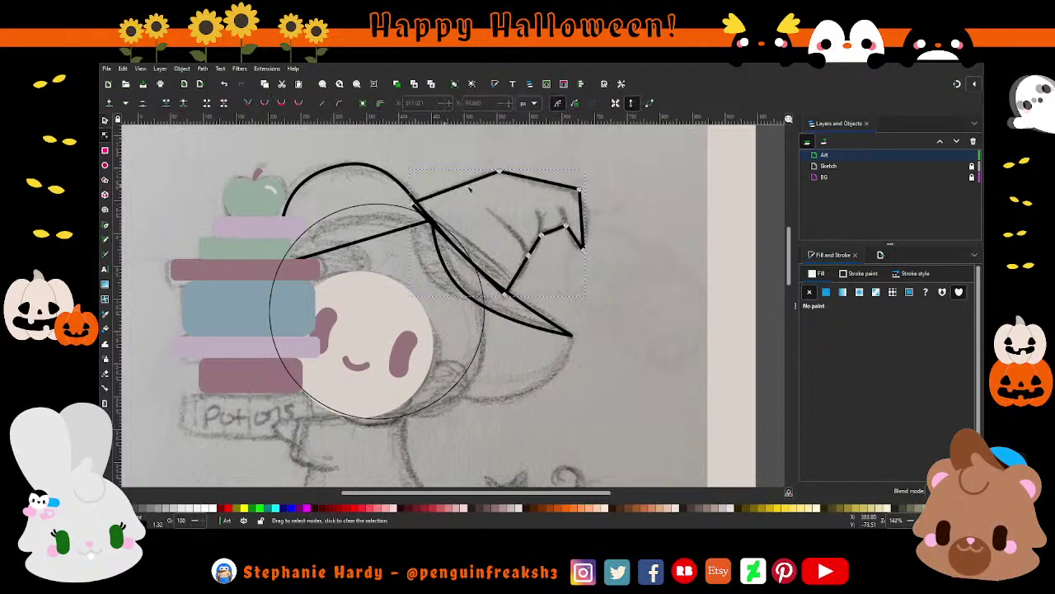
drag(506, 179, 587, 197)
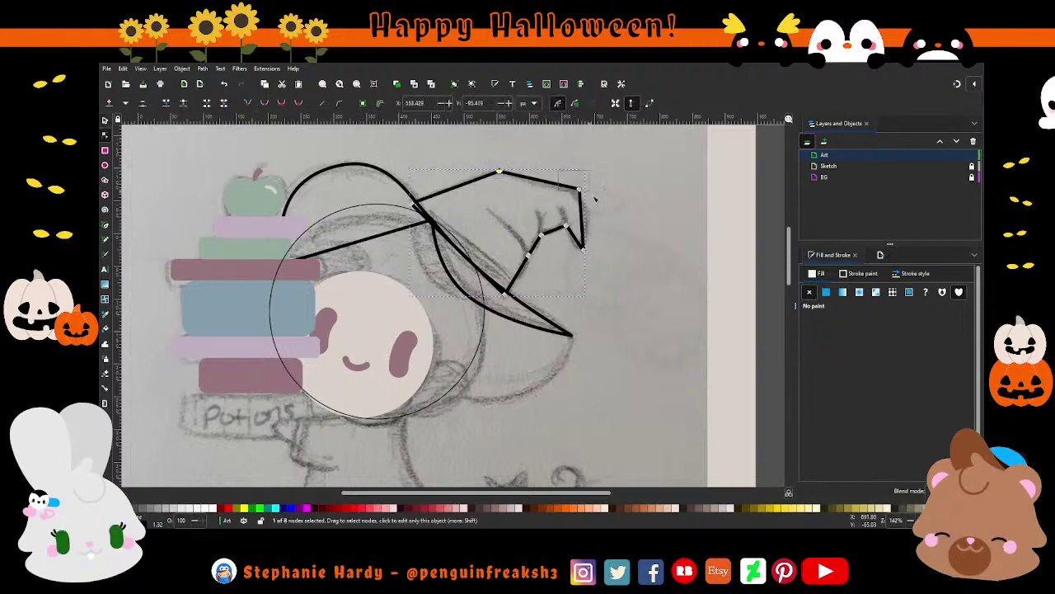
click(281, 102)
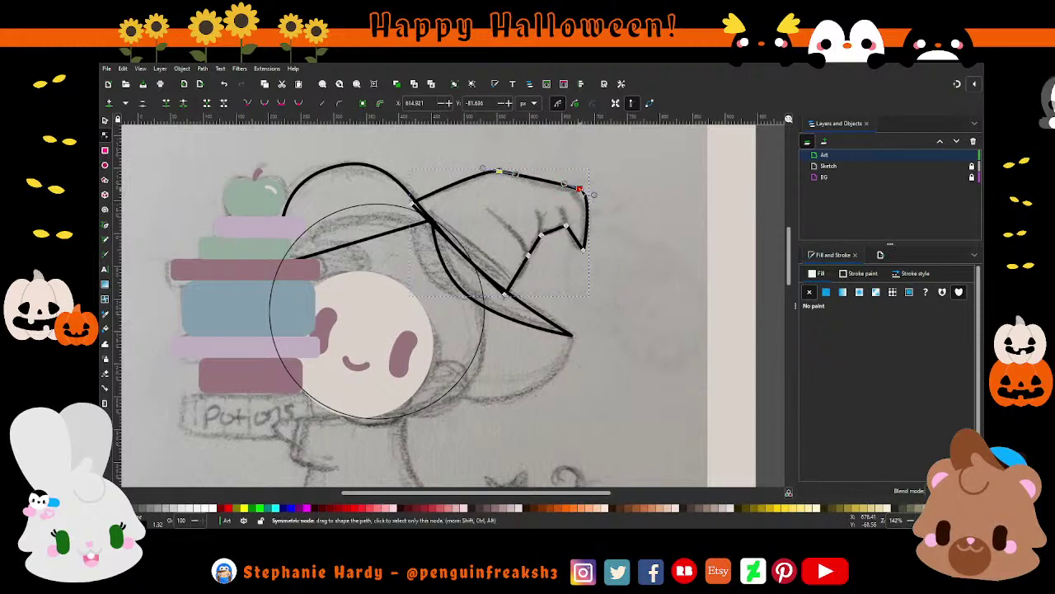
drag(579, 190, 570, 188)
ctrl+scroll(603, 238, up, 1)
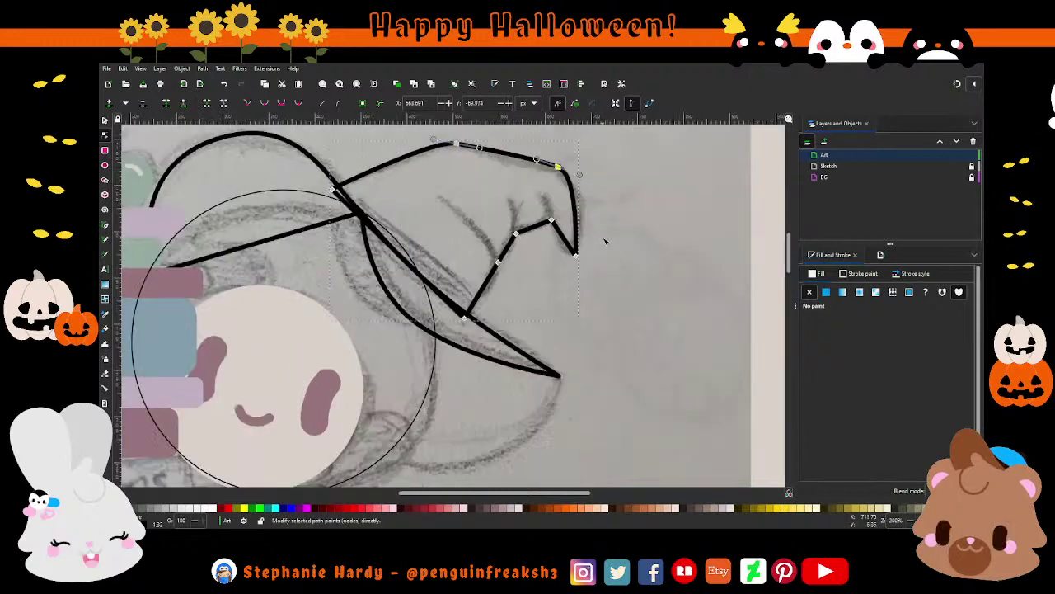
scroll(610, 243, up, 1)
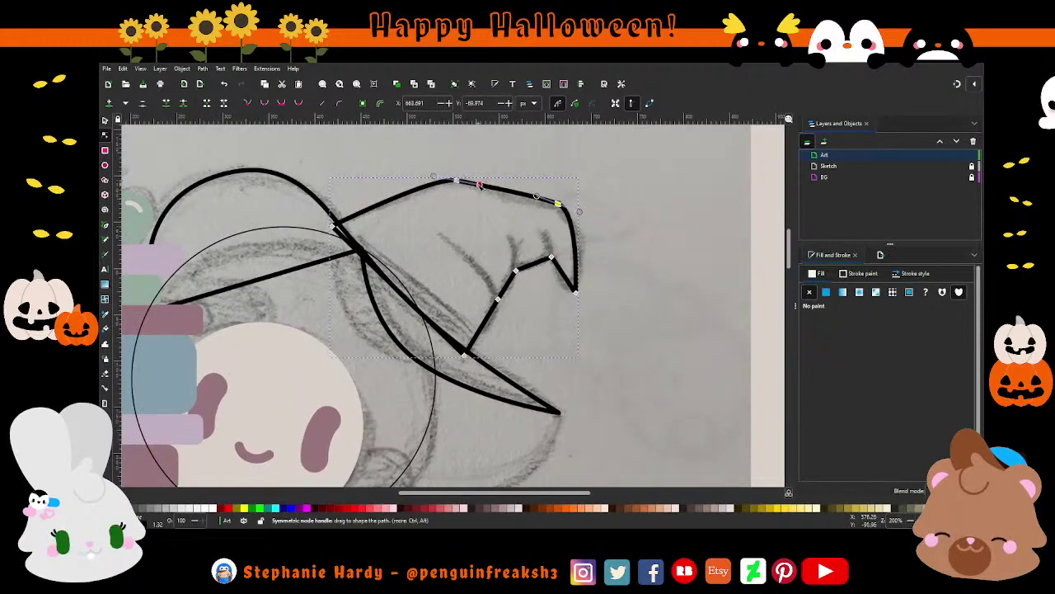
drag(480, 183, 478, 182)
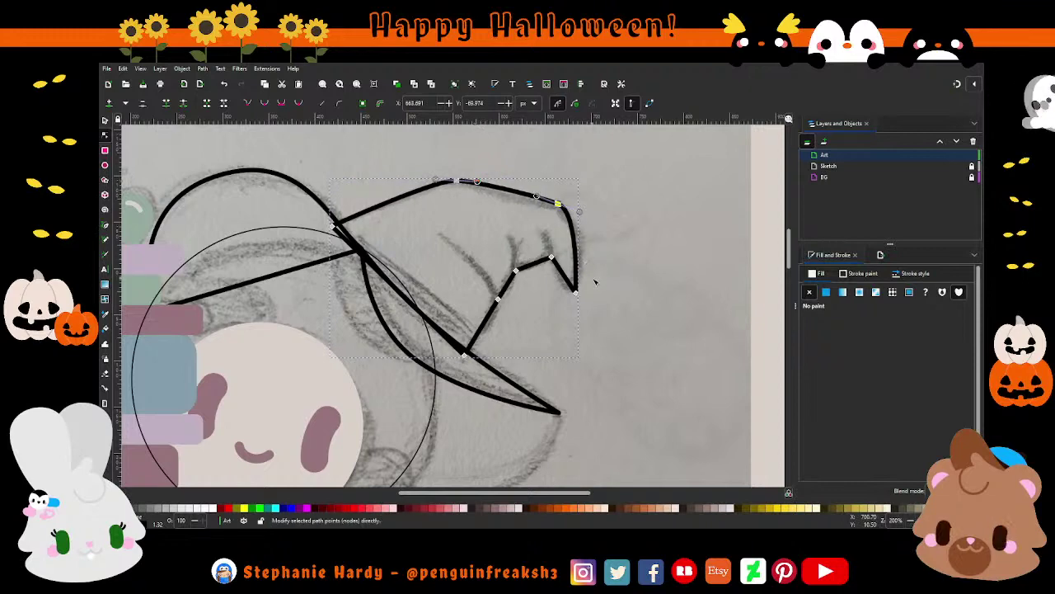
ctrl+scroll(587, 288, up, 1)
Smooth the drooping end node and curve the inner fold and lower segments.
mouse_move(555, 288)
mouse_down()
mouse_move(578, 321)
mouse_move(587, 298)
mouse_up()
click(281, 102)
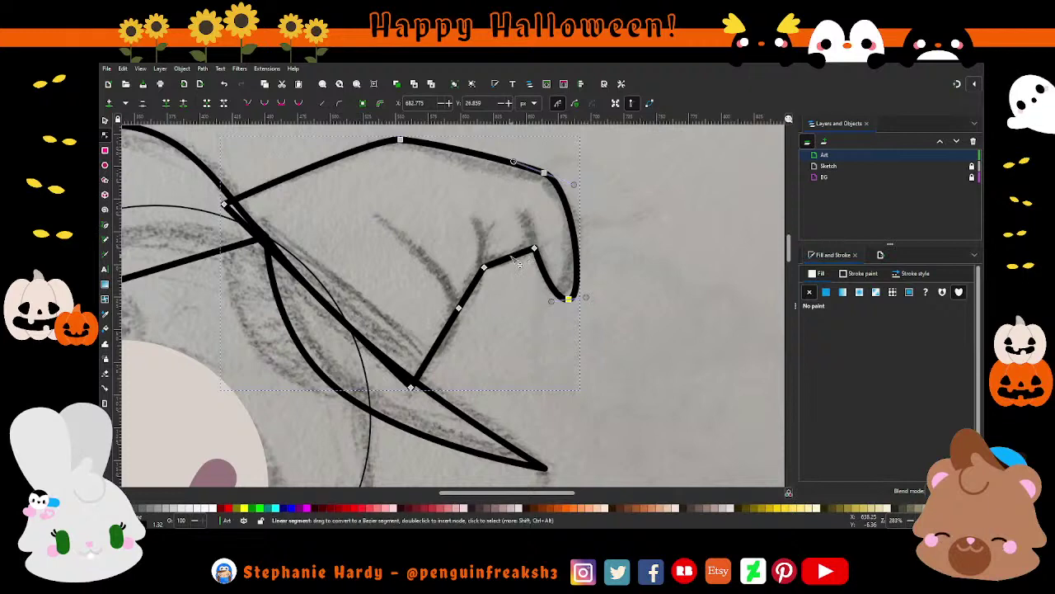
click(478, 295)
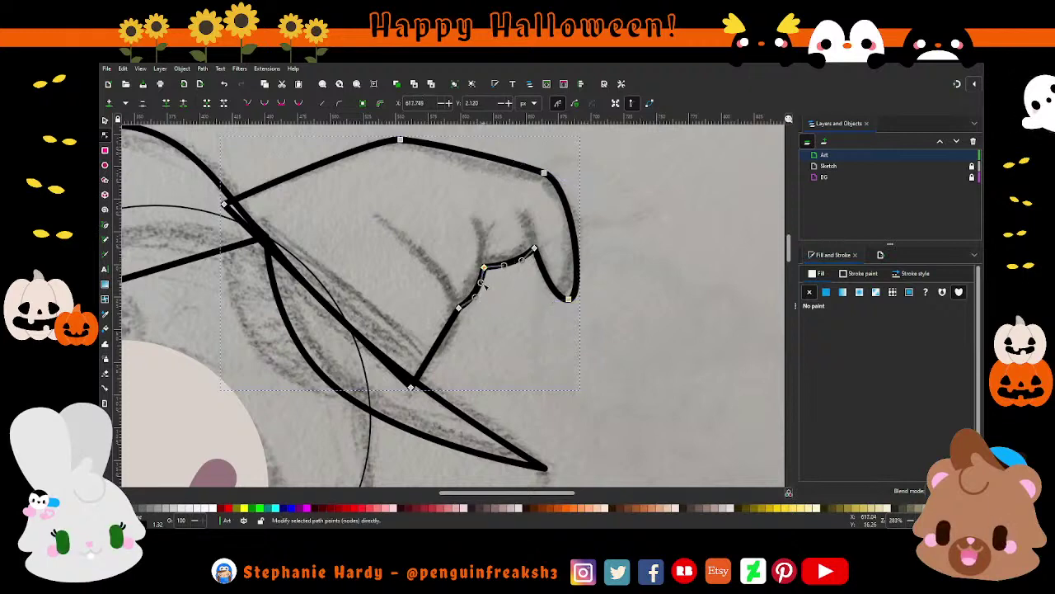
drag(483, 285, 485, 282)
drag(440, 343, 449, 371)
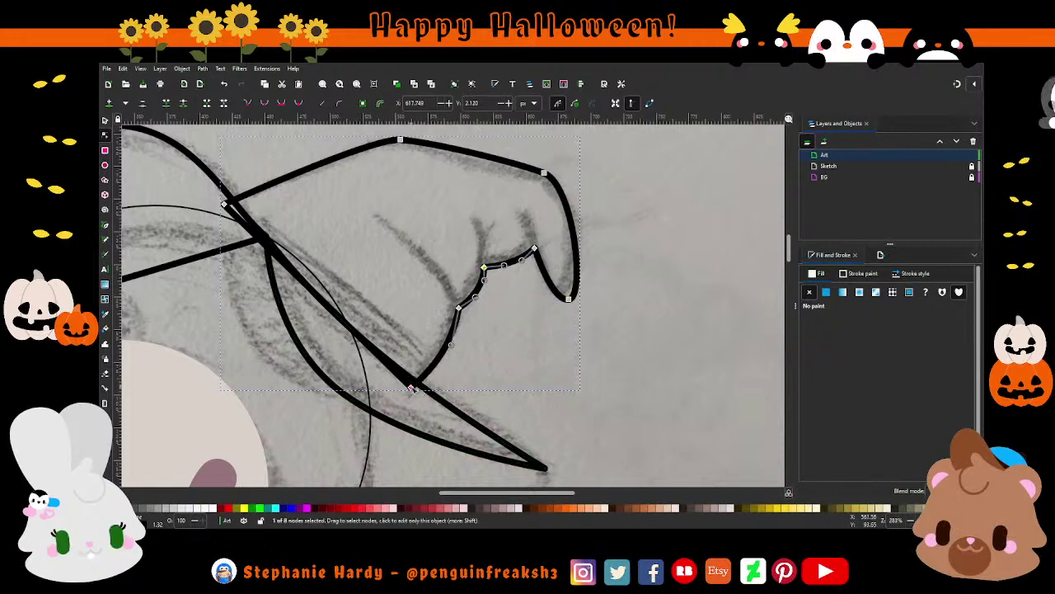
click(433, 375)
drag(431, 372, 453, 343)
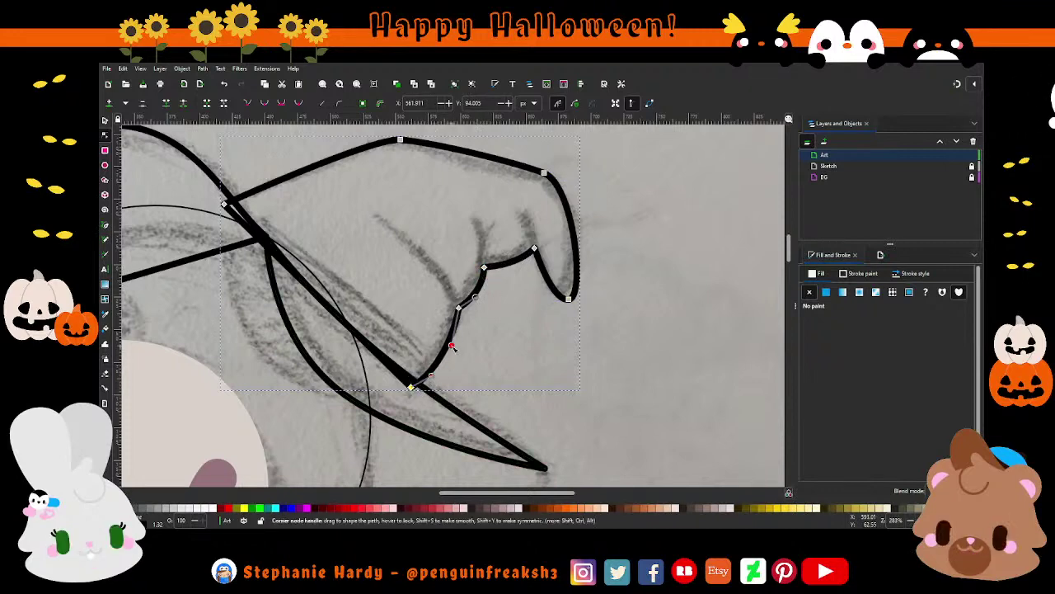
scroll(518, 338, down, 1)
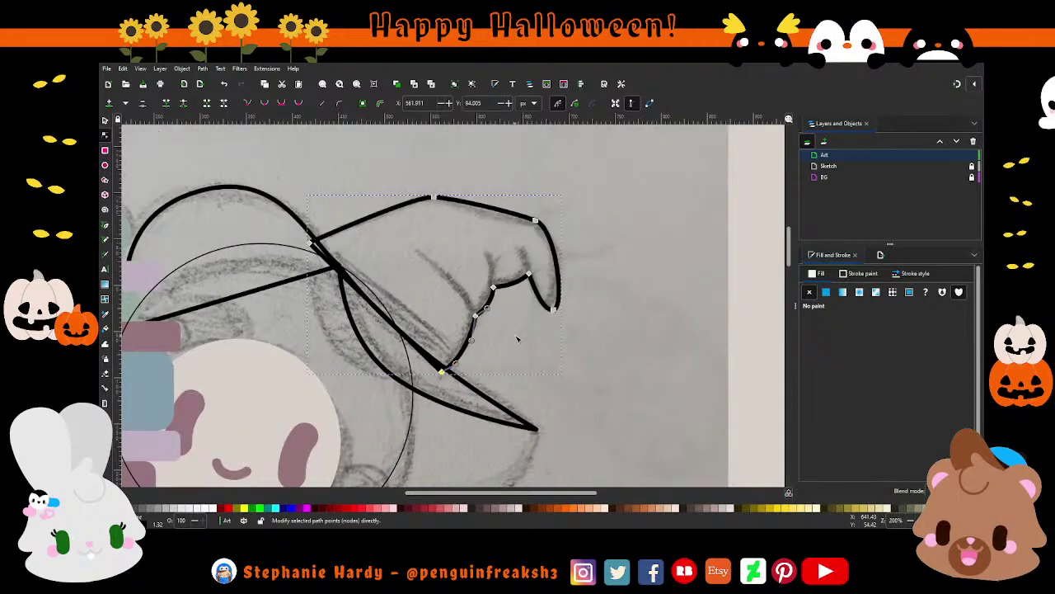
scroll(517, 338, down, 1)
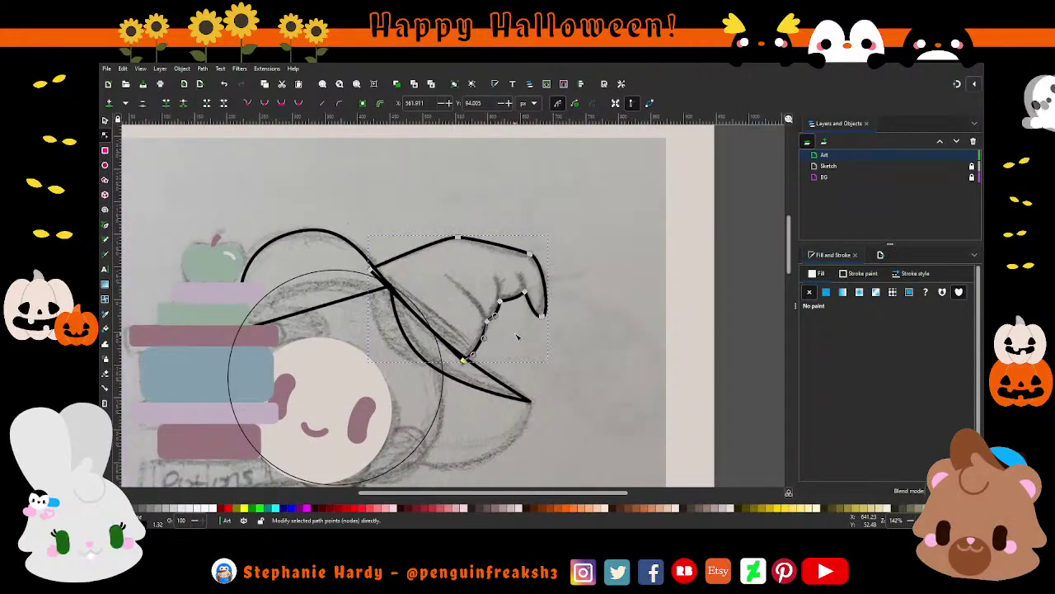
scroll(515, 334, down, 1)
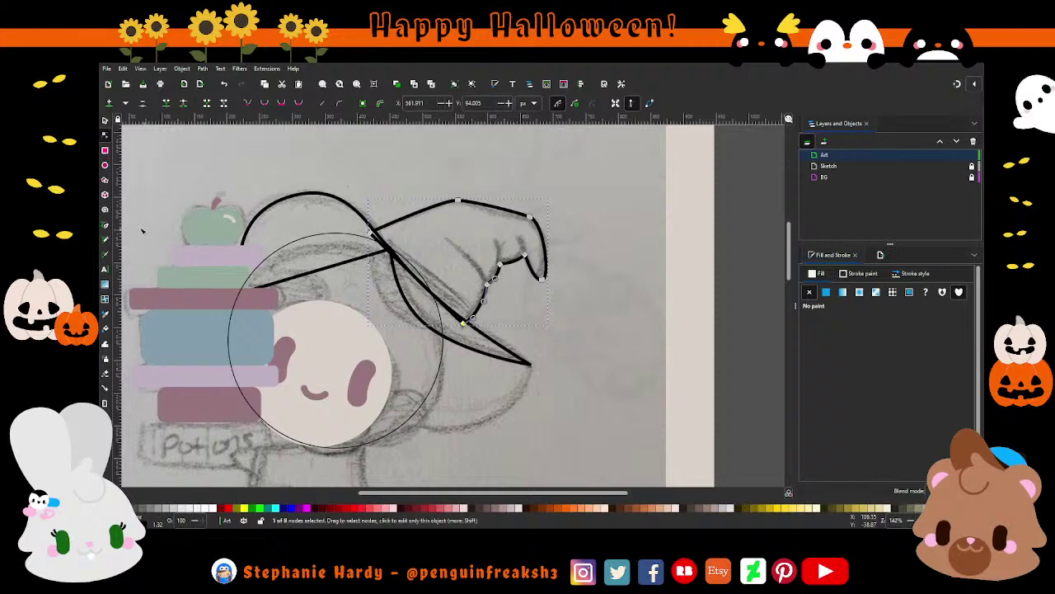
click(106, 225)
Draw a curved crease line inside the hat.
scroll(538, 257, up, 1)
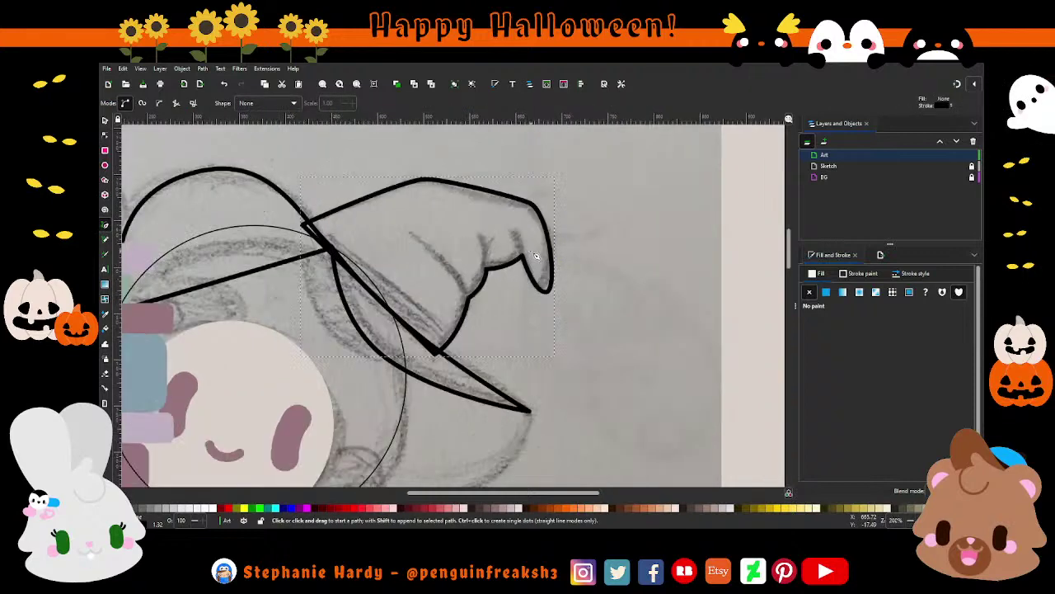
scroll(537, 257, up, 1)
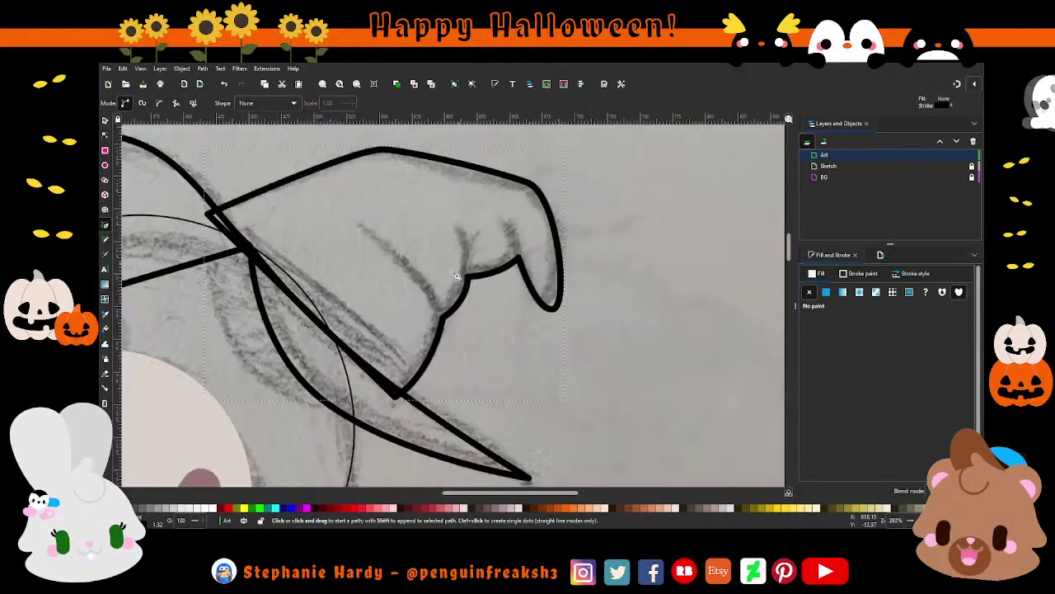
click(444, 319)
double_click(361, 227)
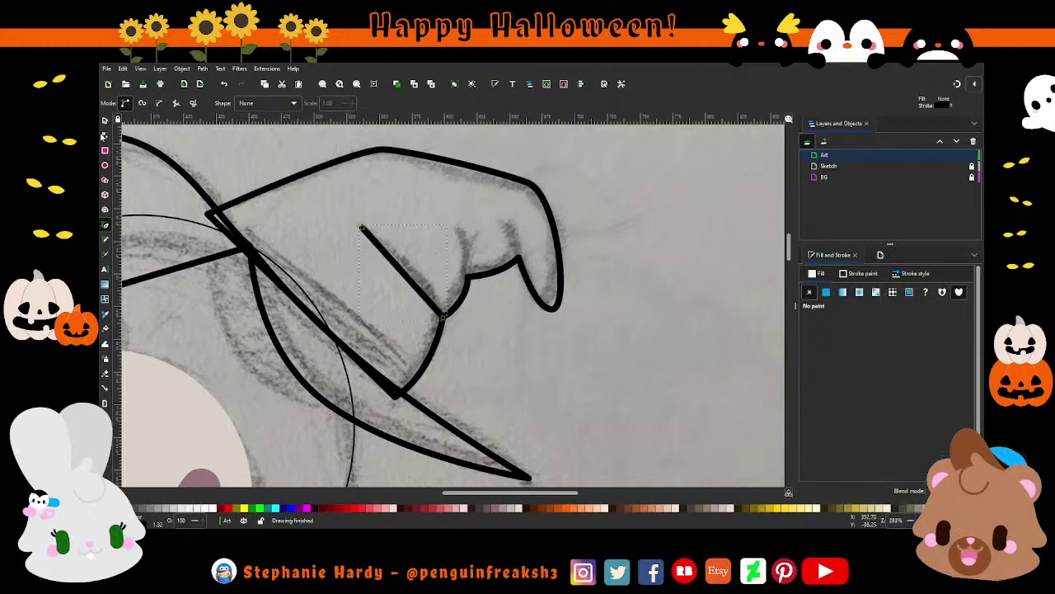
click(104, 135)
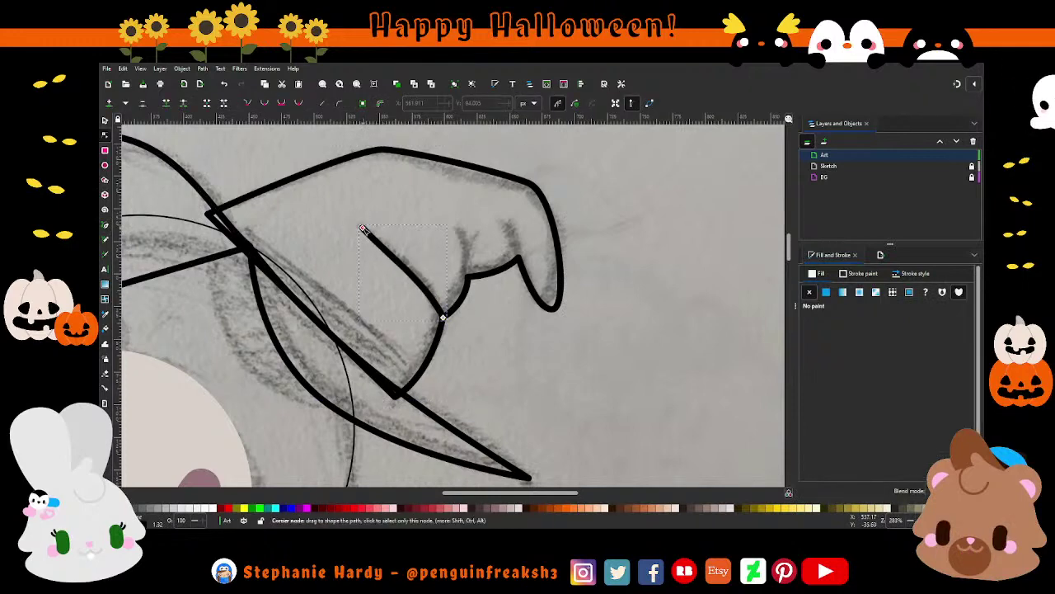
drag(363, 228, 437, 286)
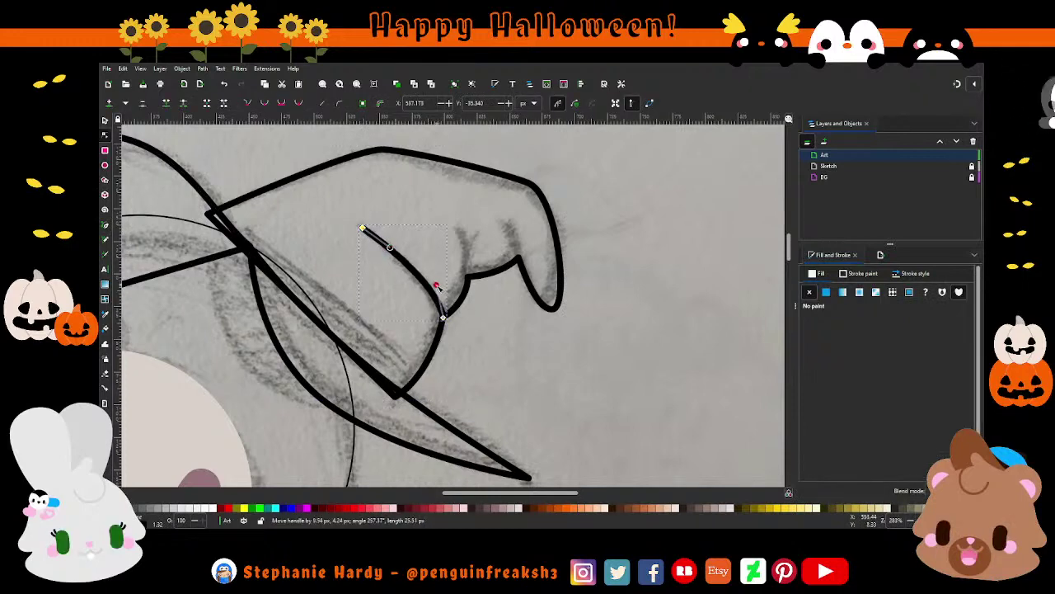
key(b)
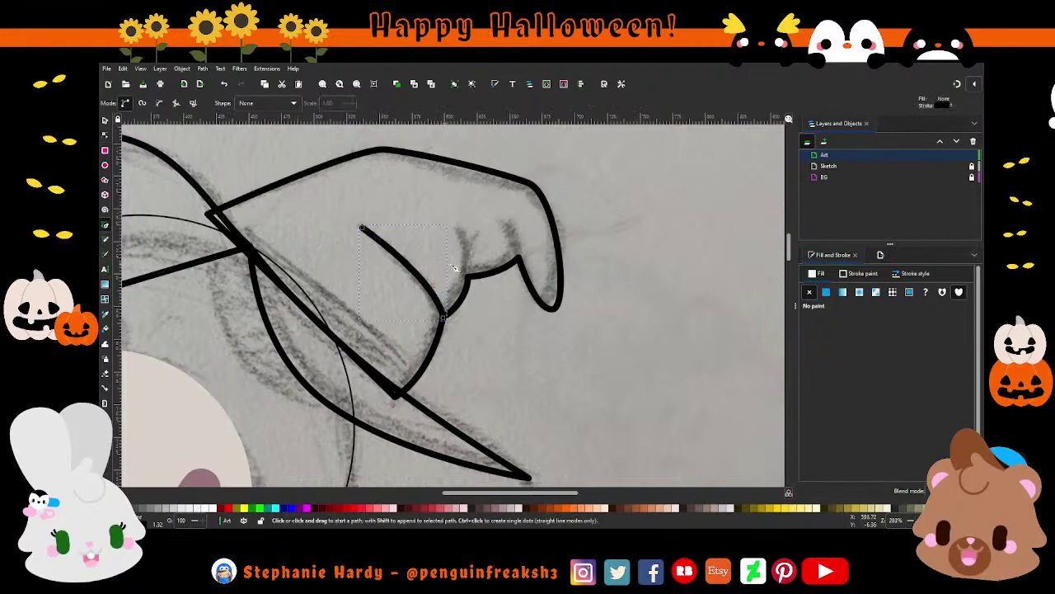
Draw a short curved fold stroke on the hat.
click(467, 275)
double_click(463, 235)
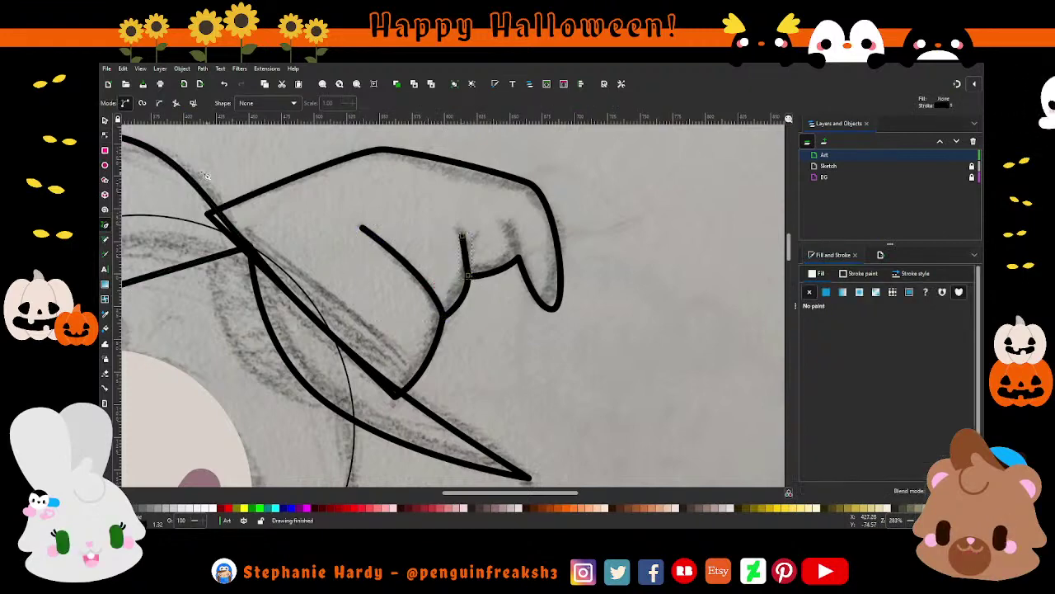
click(110, 134)
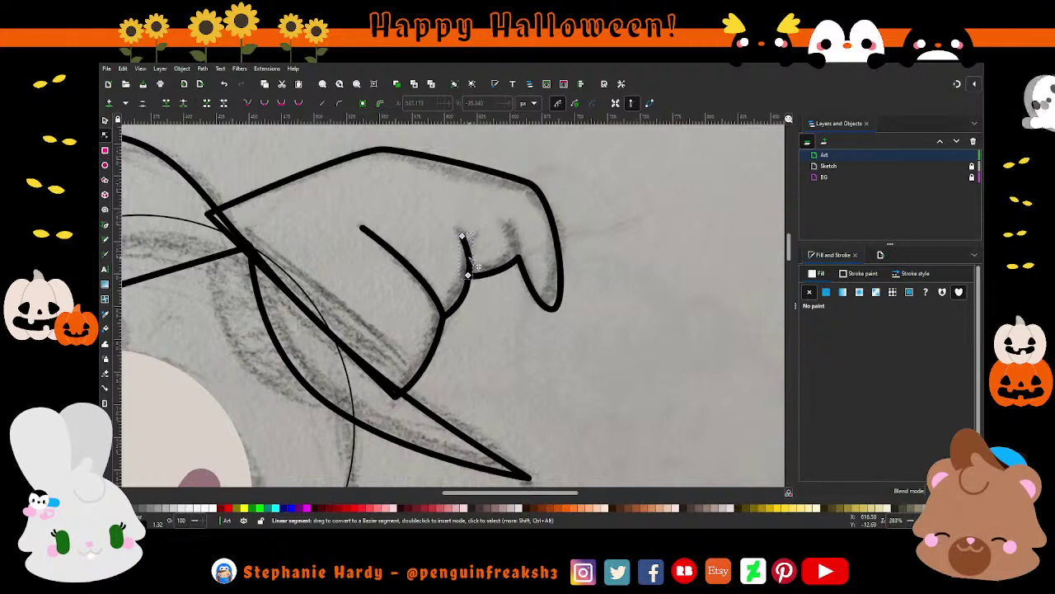
scroll(483, 256, up, 2)
drag(443, 221, 432, 216)
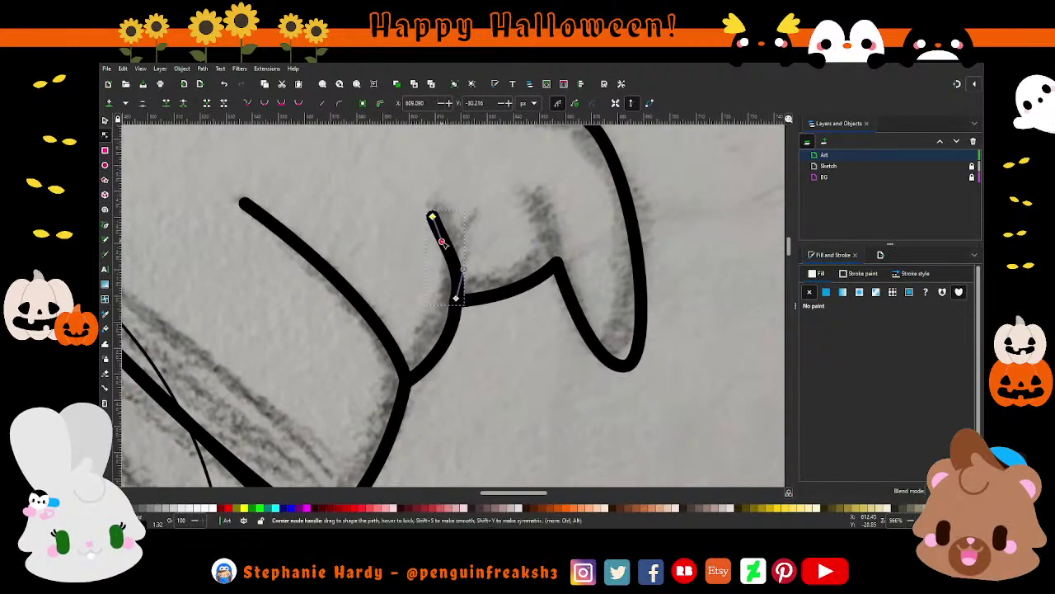
drag(463, 270, 452, 272)
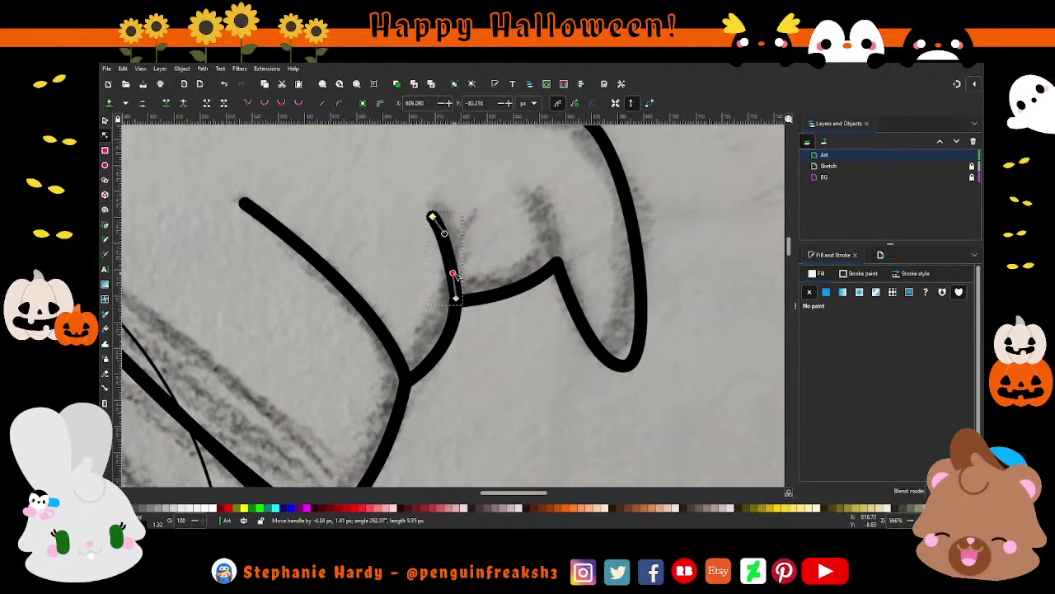
key(s)
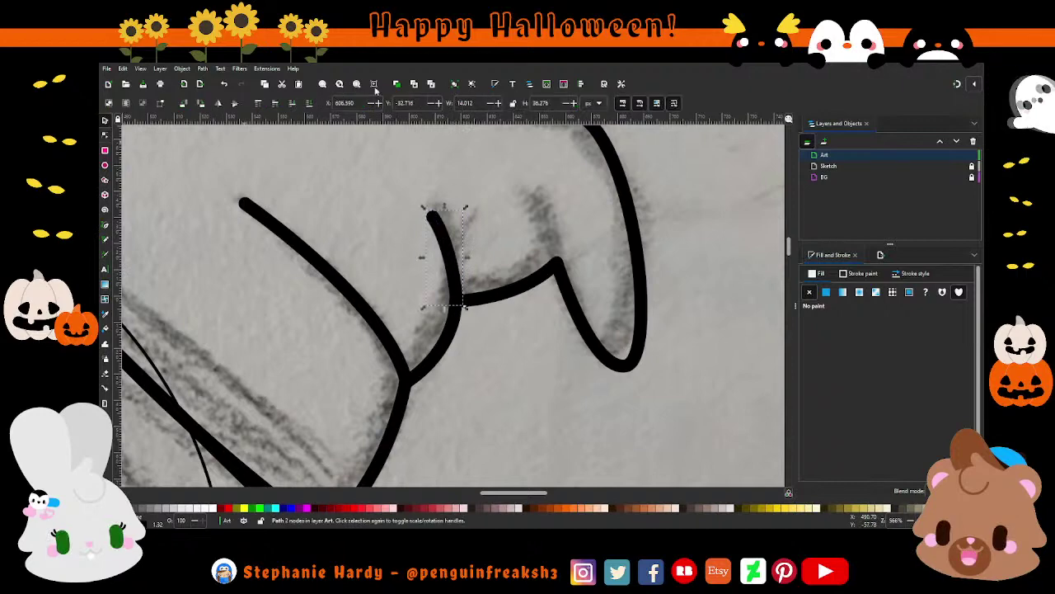
Place a copy of the fold stroke up-right and pull its top end lower.
key(ctrl+d)
drag(442, 239, 546, 198)
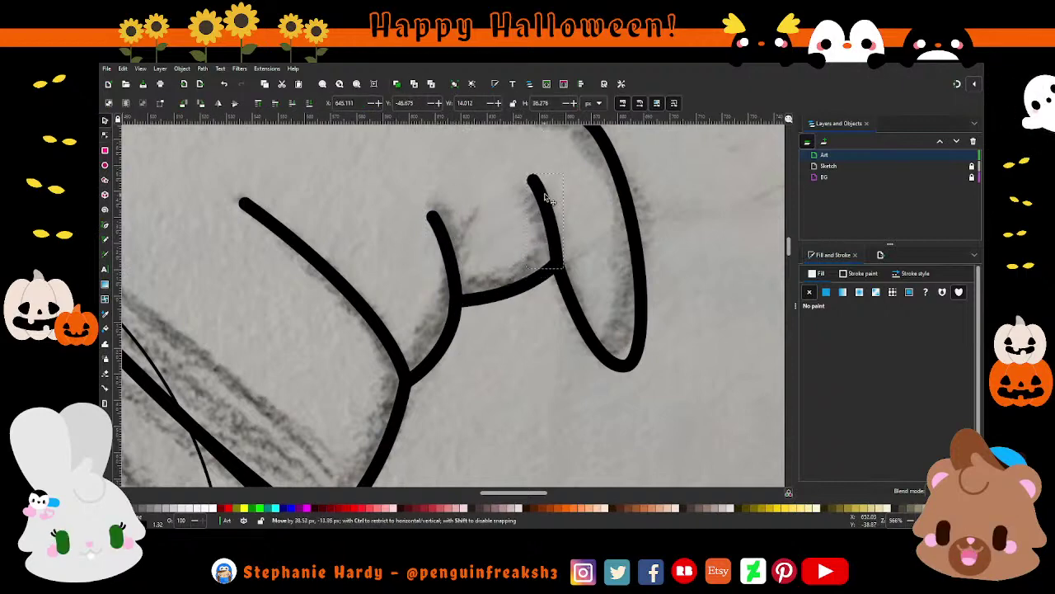
key(Escape)
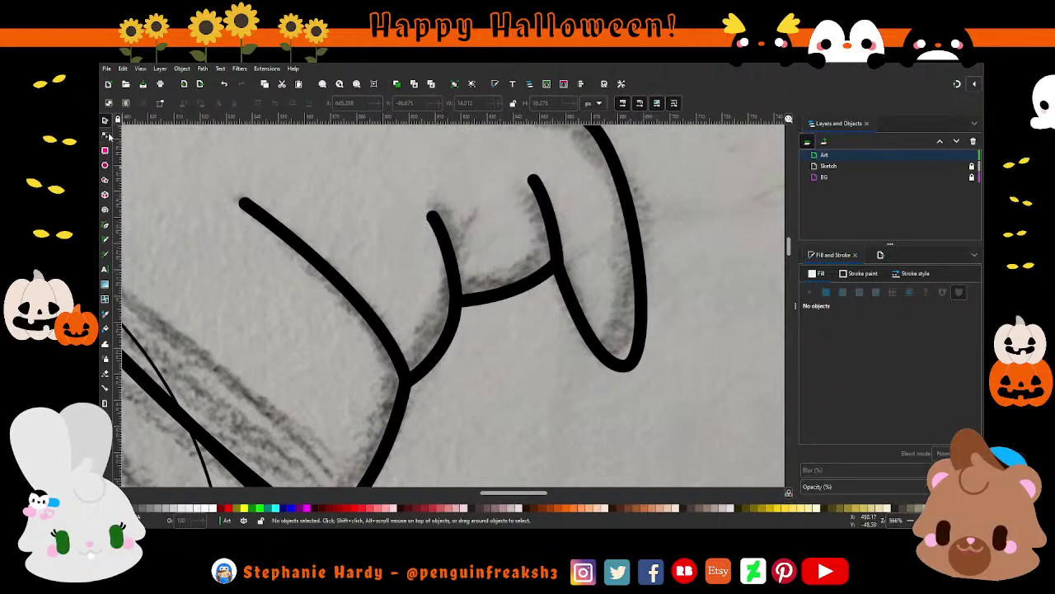
click(105, 136)
click(537, 181)
drag(535, 176, 553, 242)
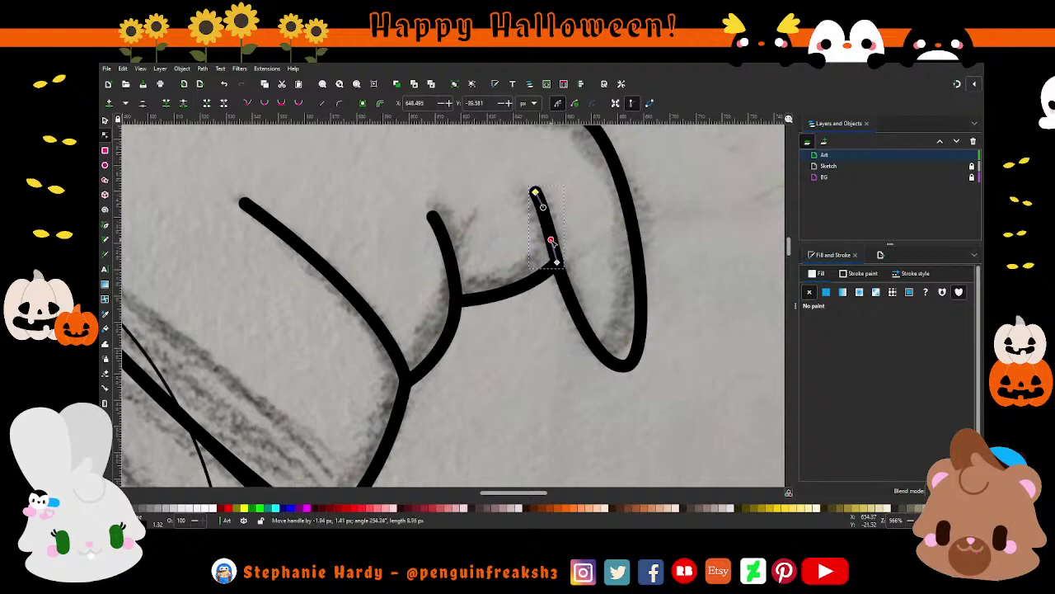
key(s)
click(542, 319)
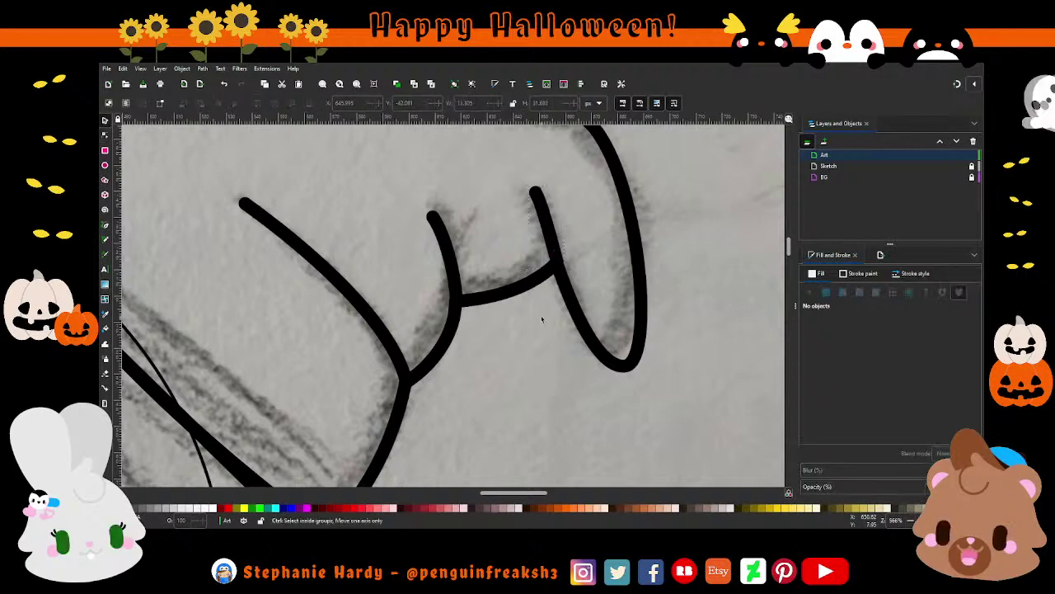
scroll(541, 319, down, 2)
scroll(544, 313, down, 1)
scroll(595, 309, down, 1)
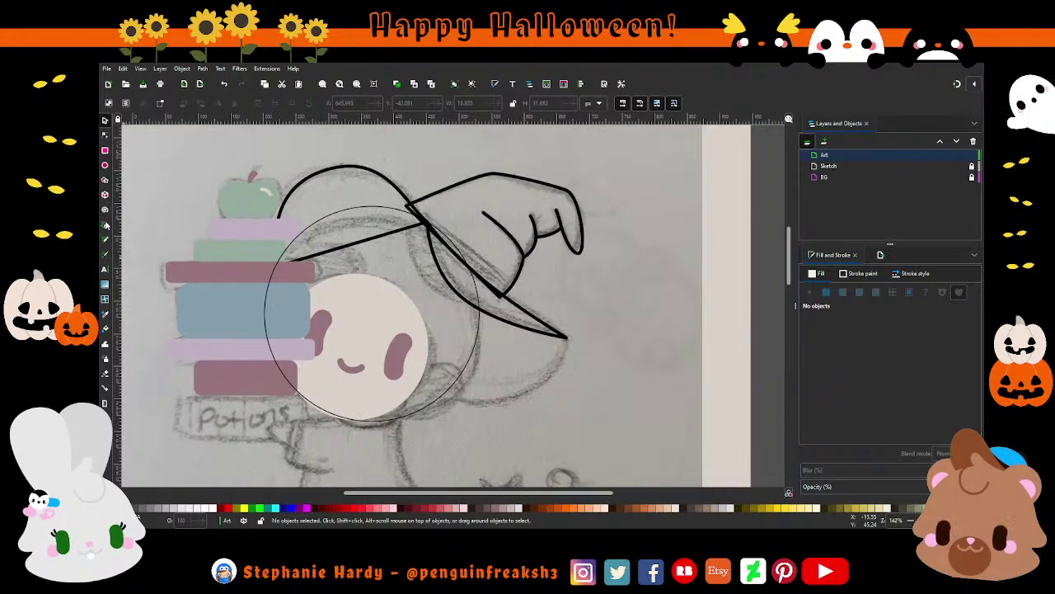
Draw a closed narrow band along the hat brim.
key(b)
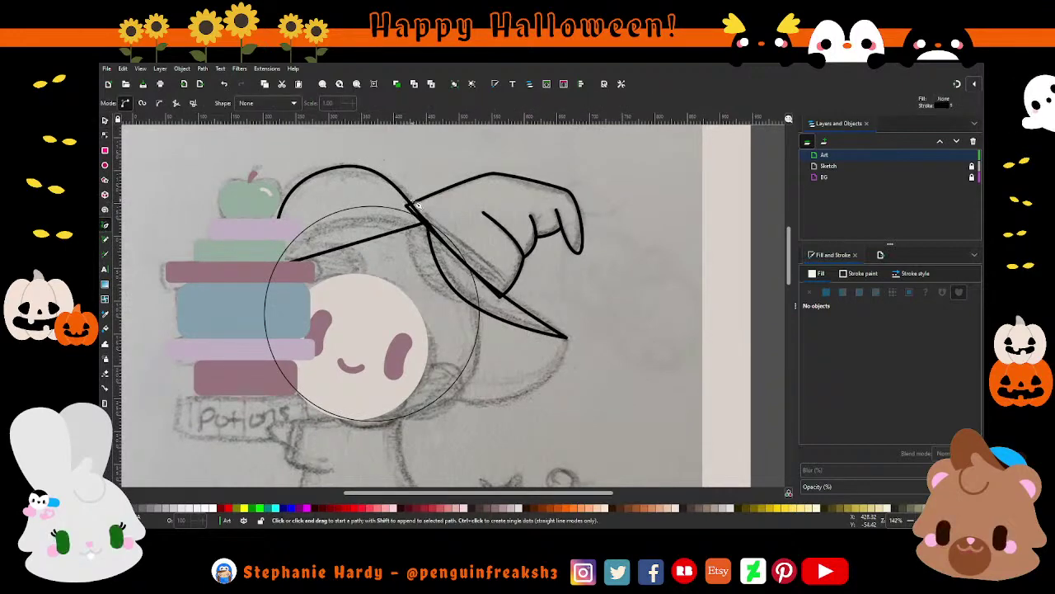
click(418, 206)
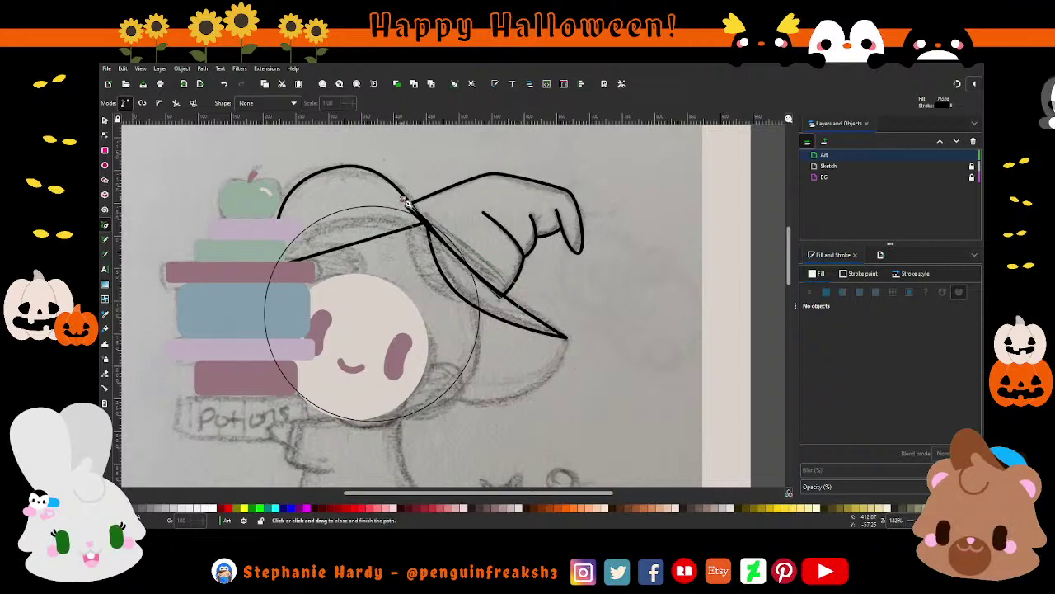
click(406, 203)
key(n)
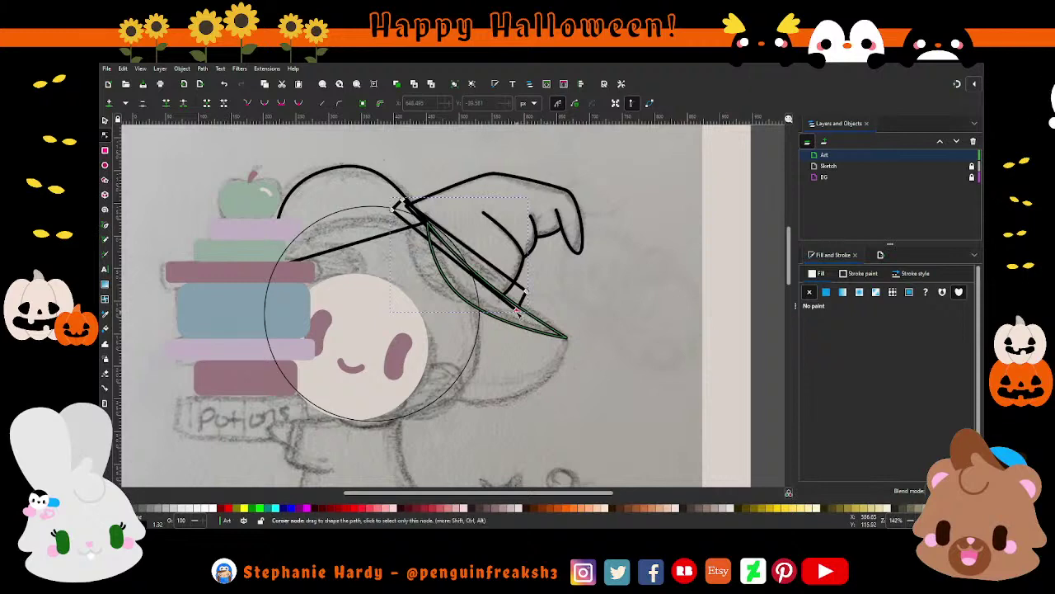
click(515, 311)
key(s)
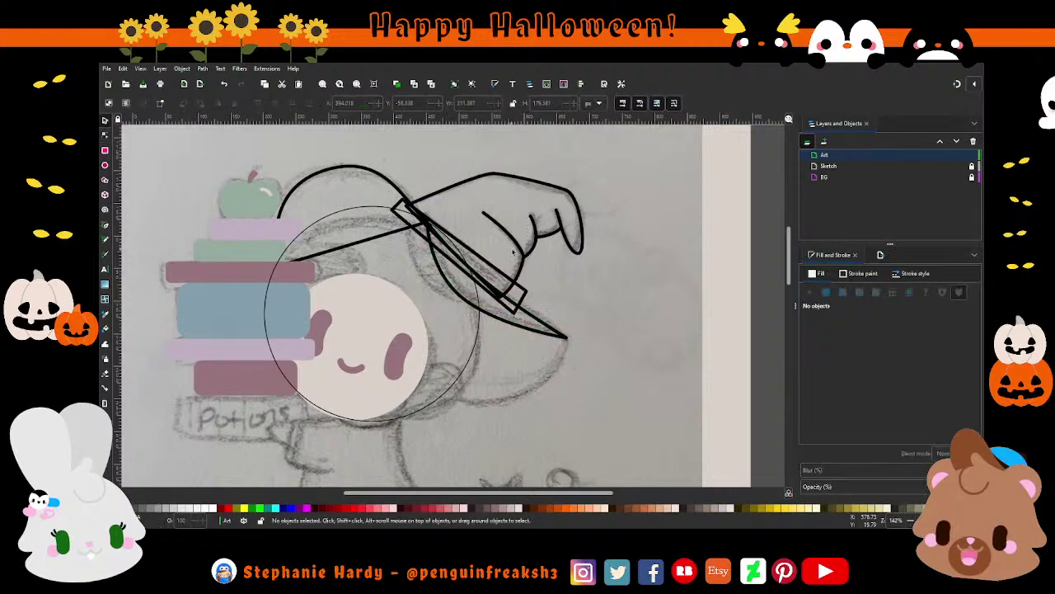
key(Escape)
key(1)
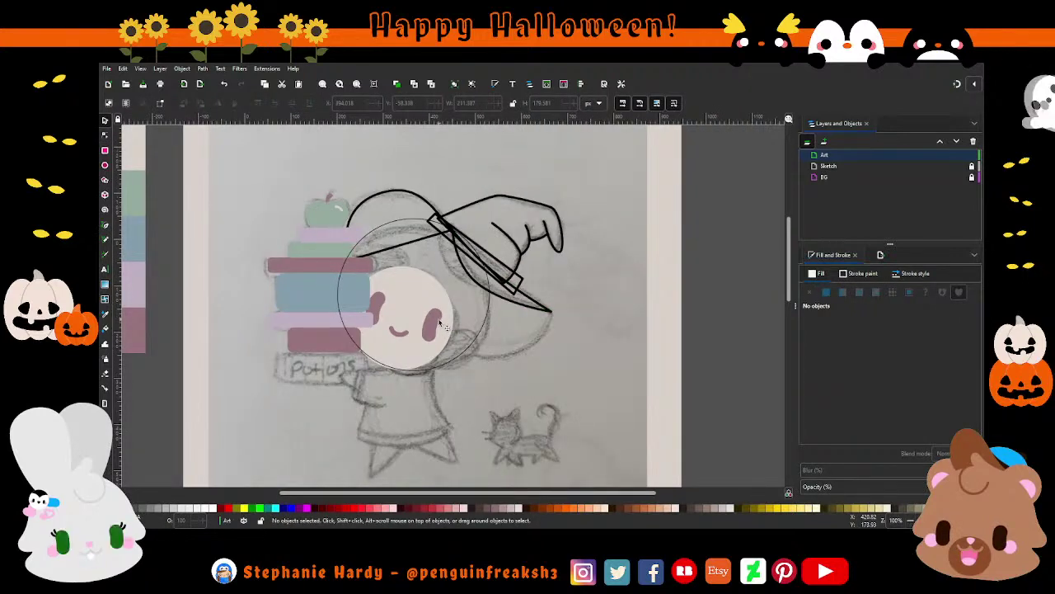
Drag the hat outline's top curve higher along the sketch.
scroll(403, 252, up, 1)
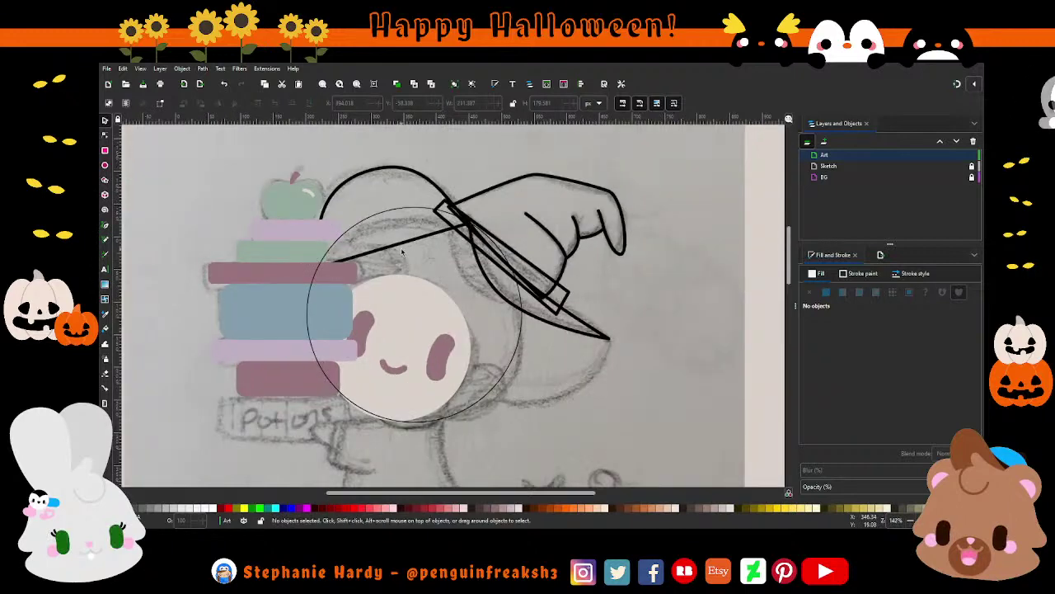
click(104, 139)
click(363, 173)
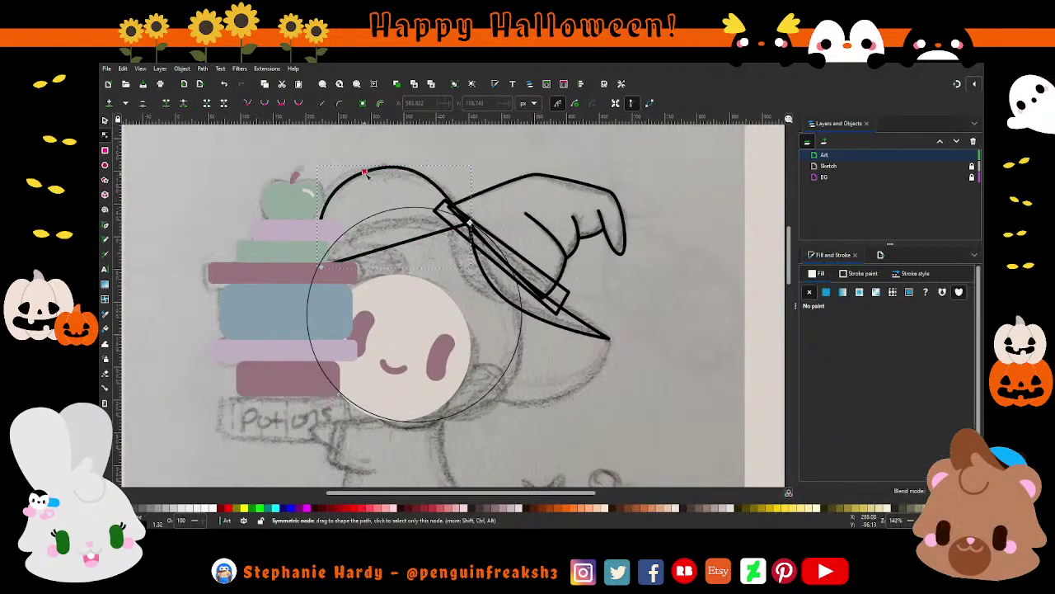
drag(364, 173, 423, 136)
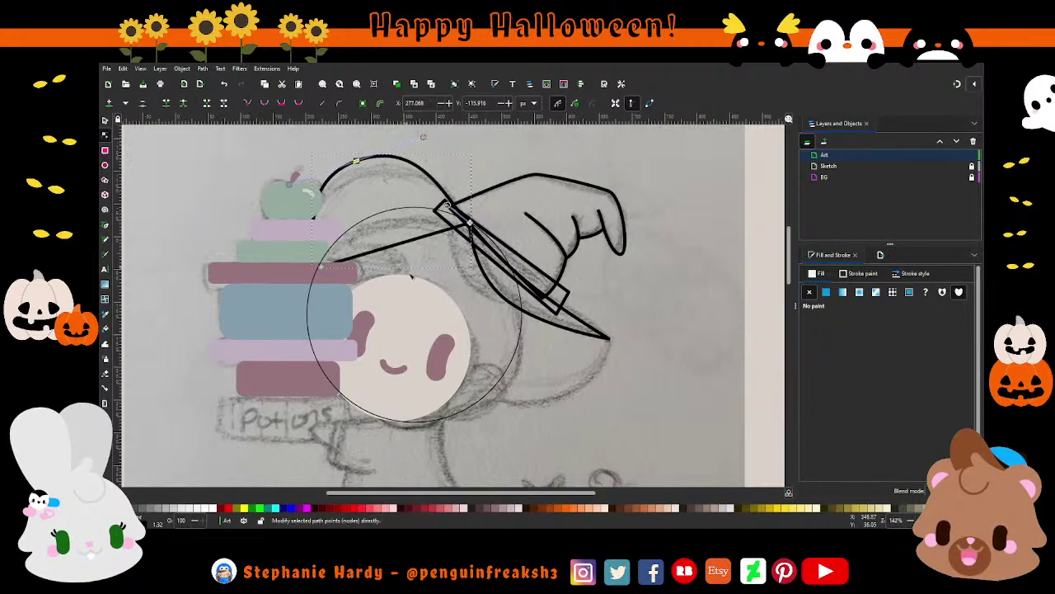
ctrl+scroll(443, 286, down, 1)
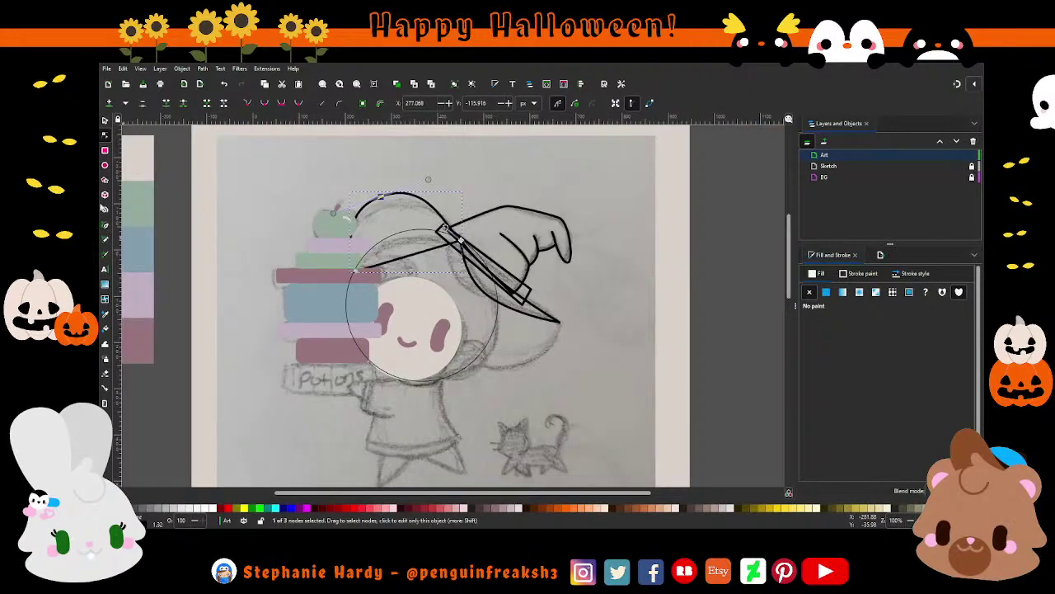
key(e)
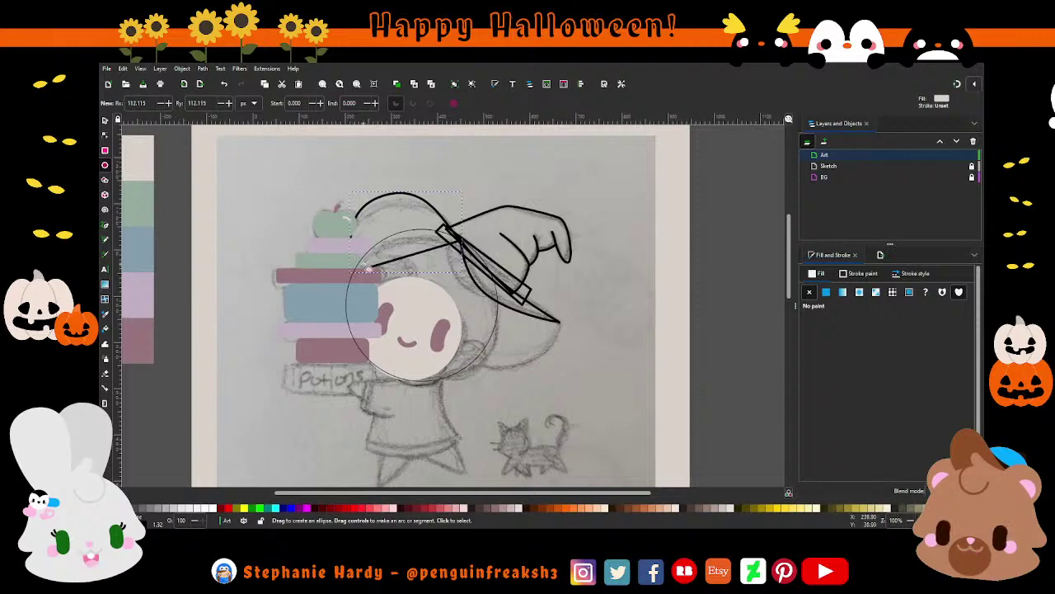
Draw a small circle and move it to the lower right of the face.
drag(373, 254, 421, 302)
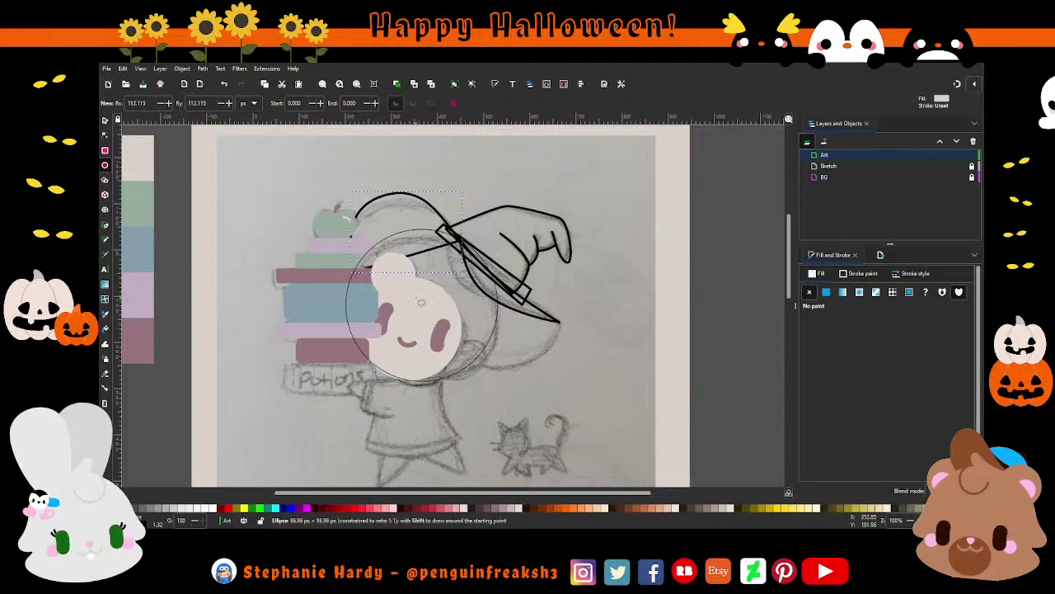
key(s)
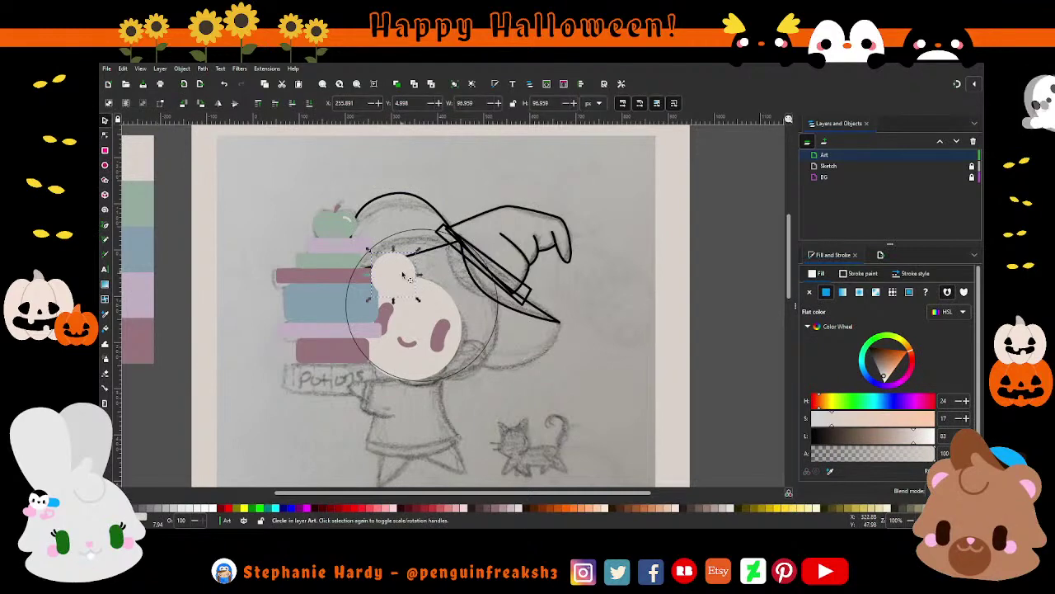
mouse_move(409, 278)
mouse_down()
mouse_move(484, 367)
mouse_move(498, 402)
mouse_move(469, 384)
mouse_up()
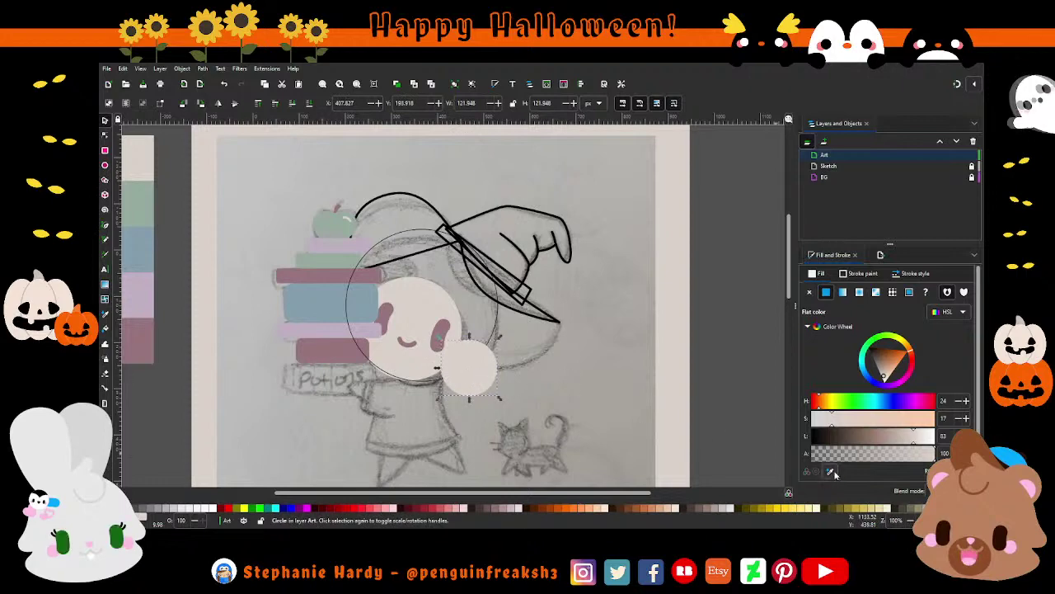
click(831, 472)
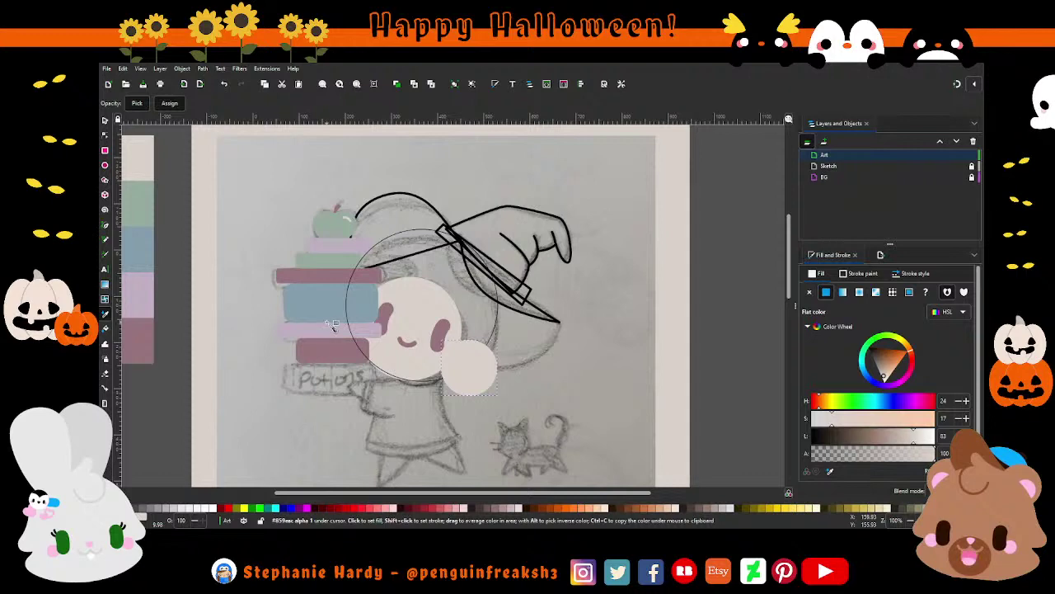
Colour the small circle dusty pink and place pink copies at the face's upper left and right.
click(325, 279)
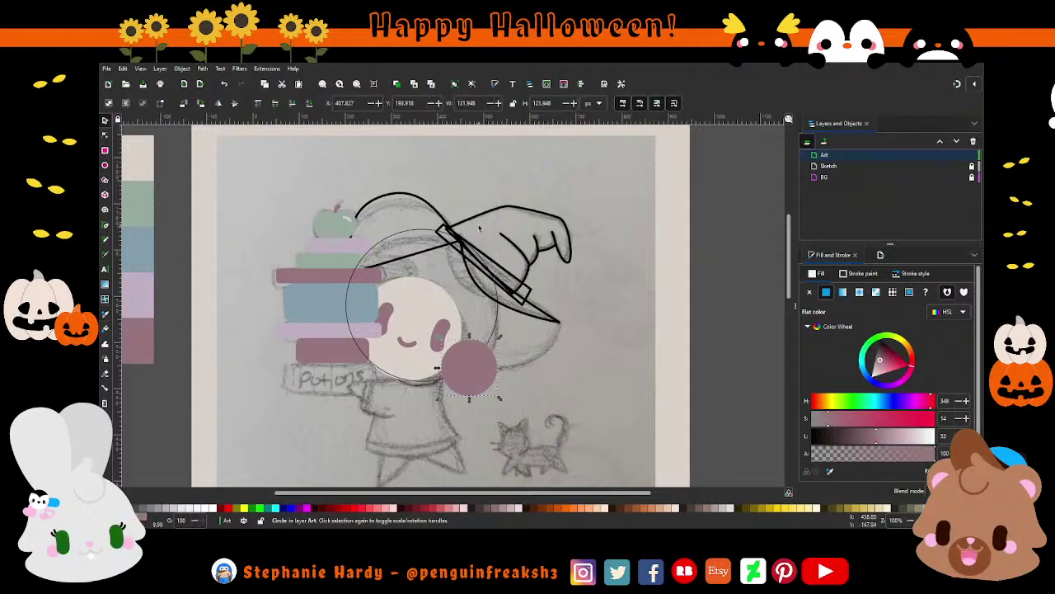
key(ctrl+d)
mouse_move(475, 370)
mouse_down()
mouse_move(480, 281)
mouse_move(368, 323)
mouse_move(485, 274)
mouse_move(436, 279)
mouse_up()
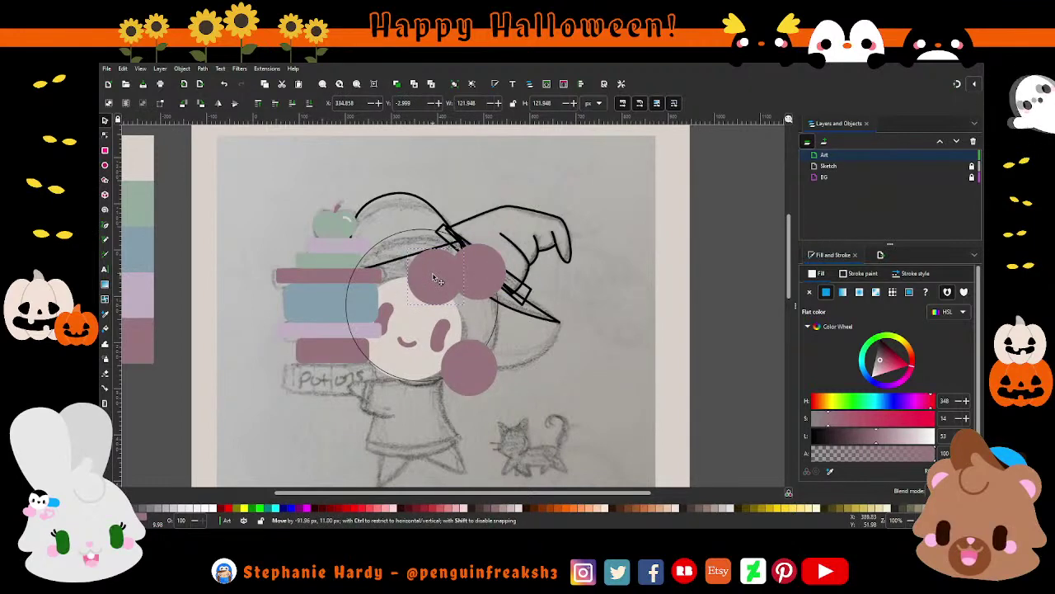
drag(435, 279, 392, 282)
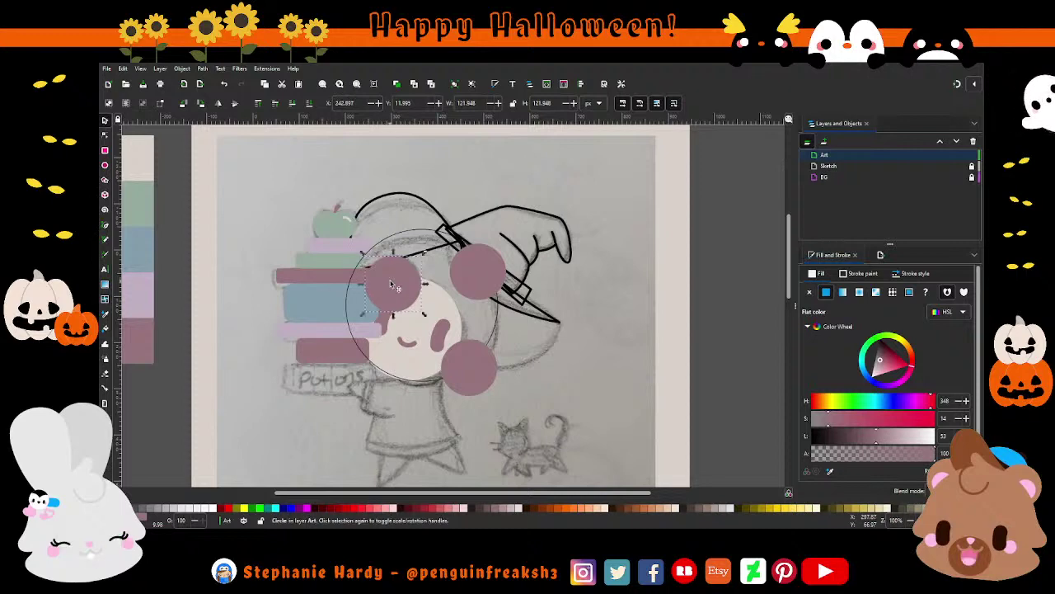
click(314, 278)
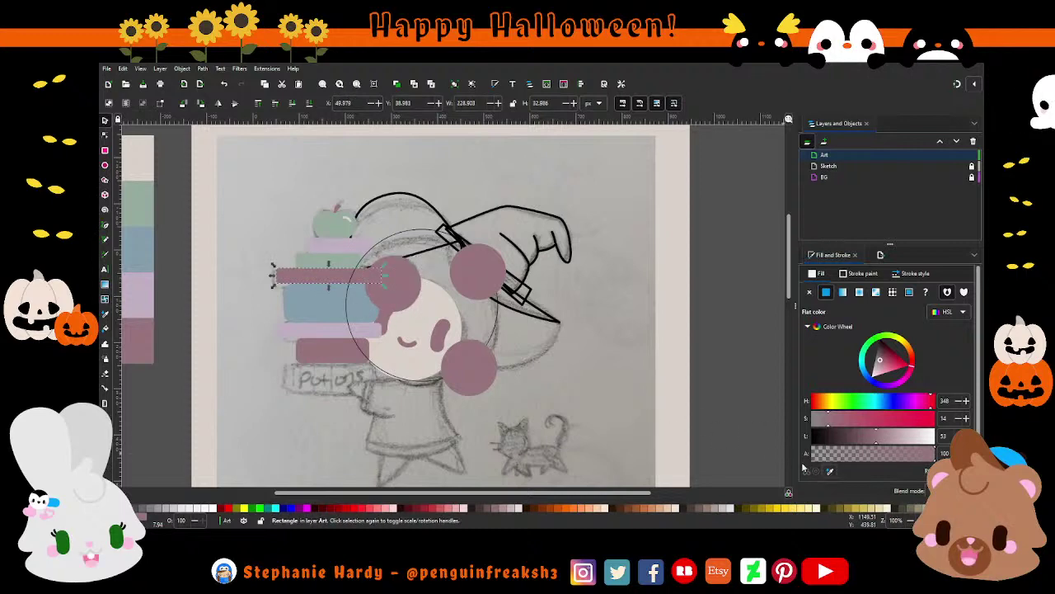
Recolour the pink book bar lavender and the top bar light blue, then nudge the left circle up-left.
click(828, 471)
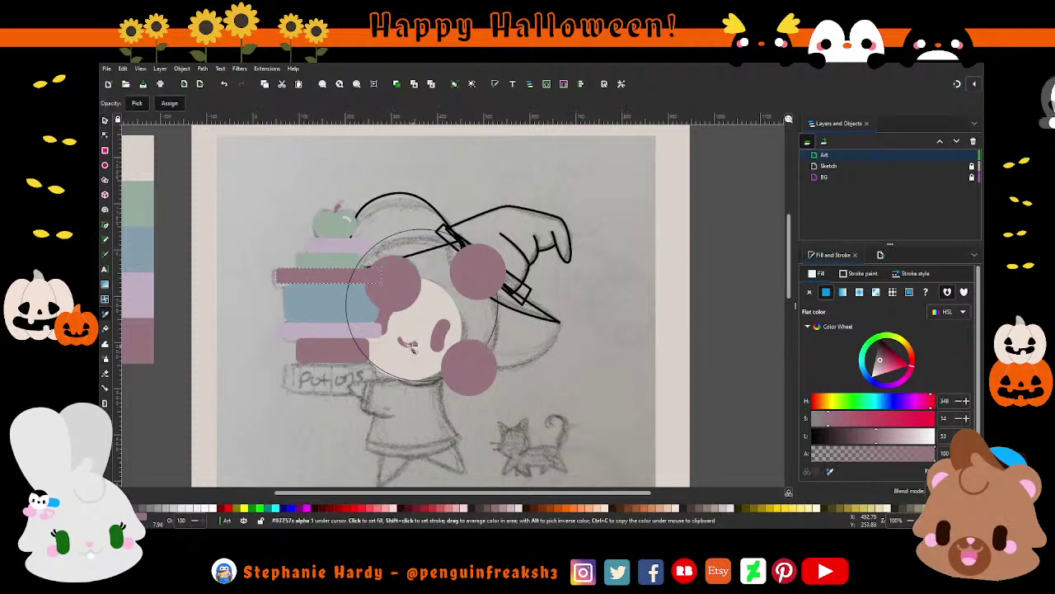
click(323, 332)
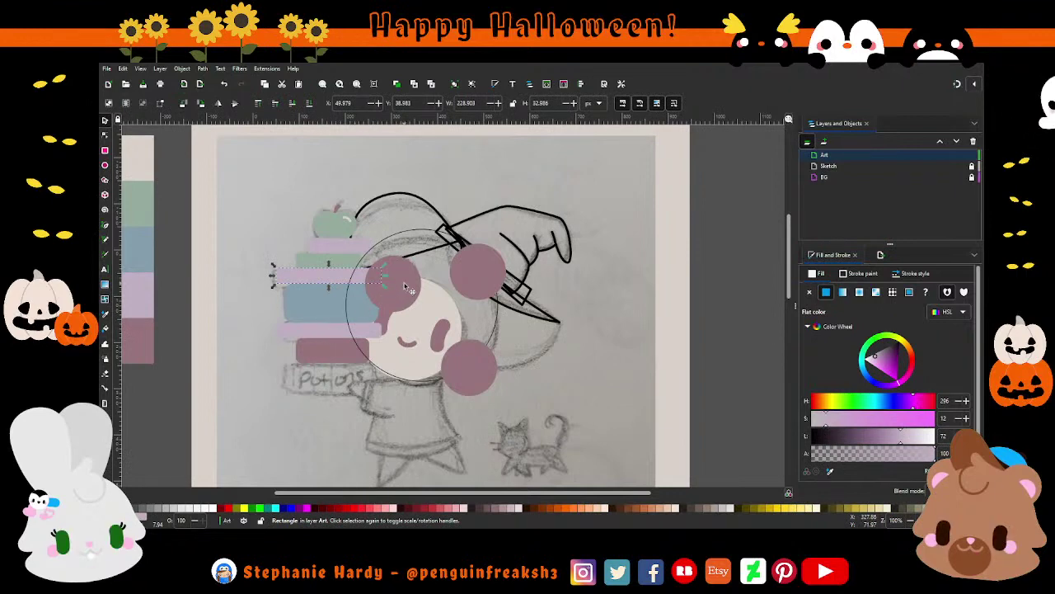
click(354, 245)
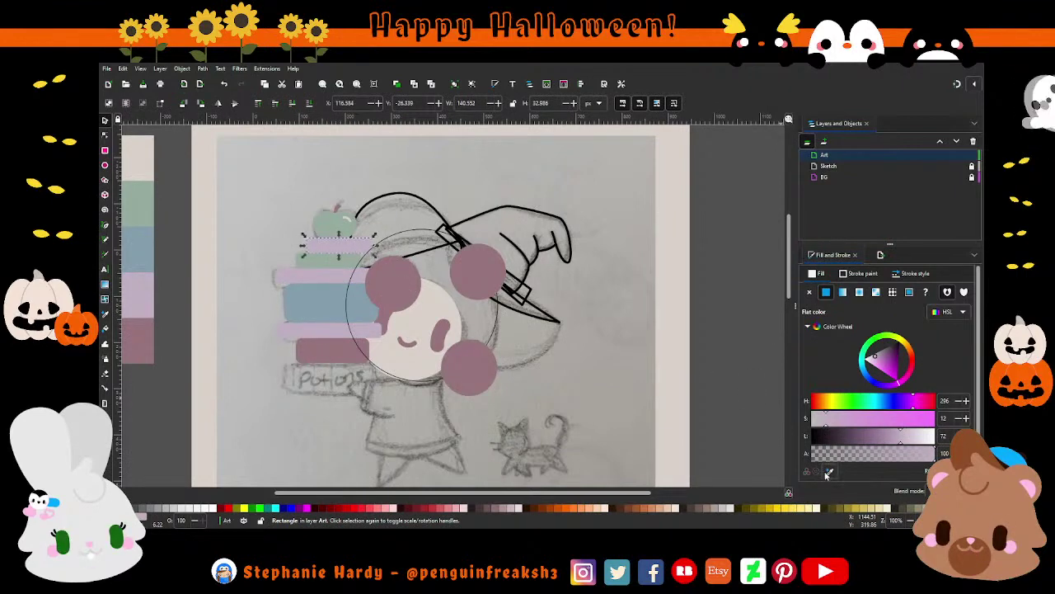
click(829, 471)
click(317, 262)
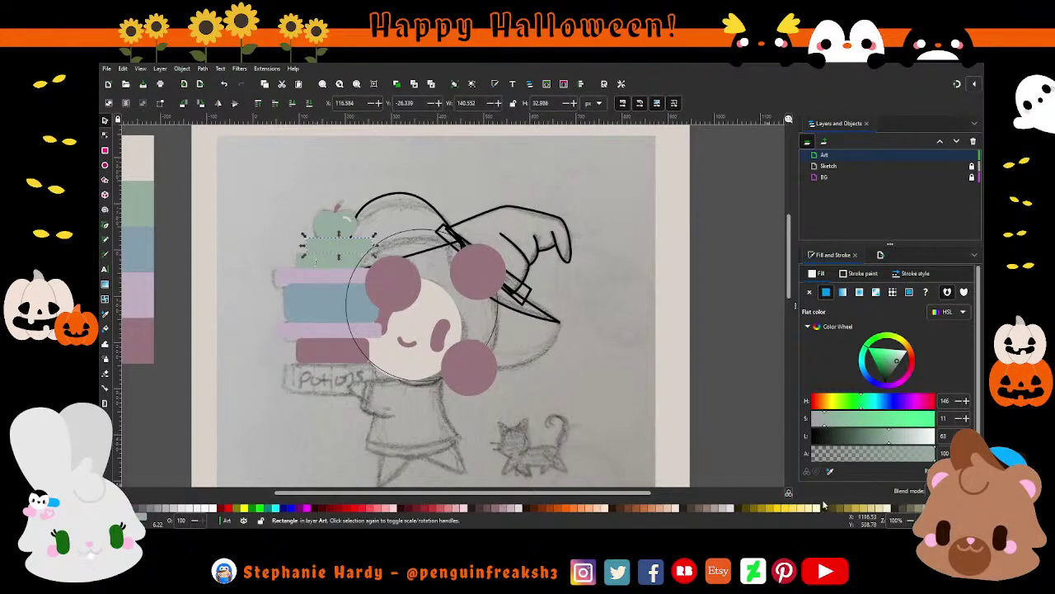
click(830, 472)
click(400, 301)
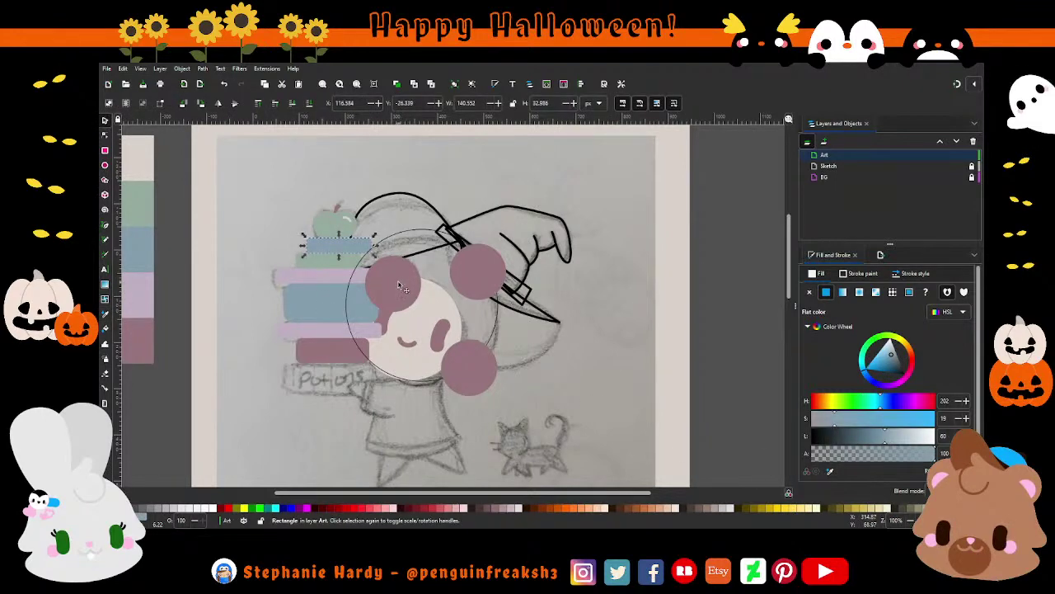
drag(401, 286, 385, 277)
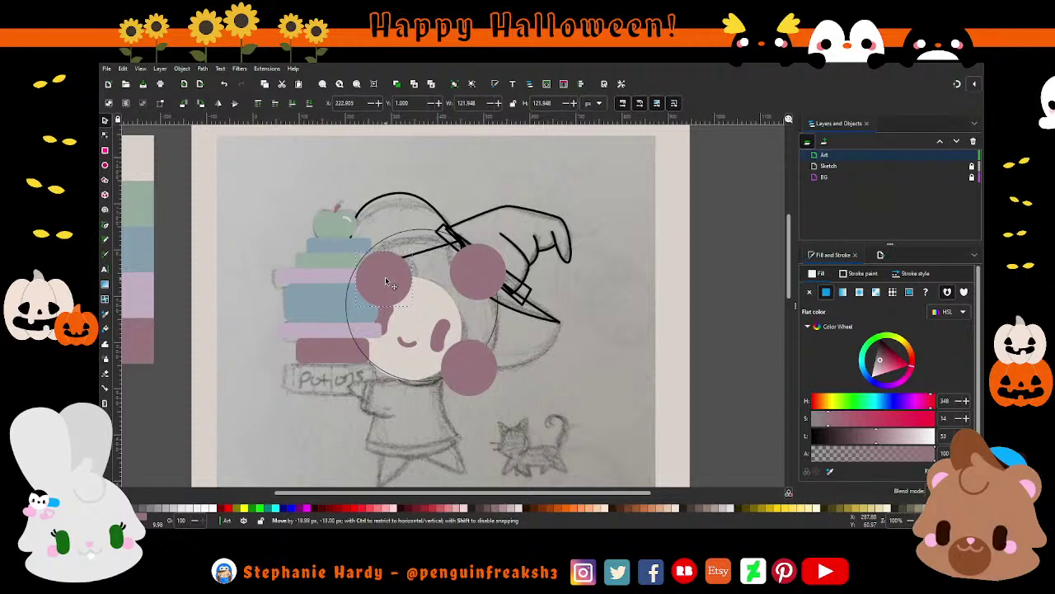
Fill the large head circle mauve and send it and the pink circle behind the face.
click(292, 103)
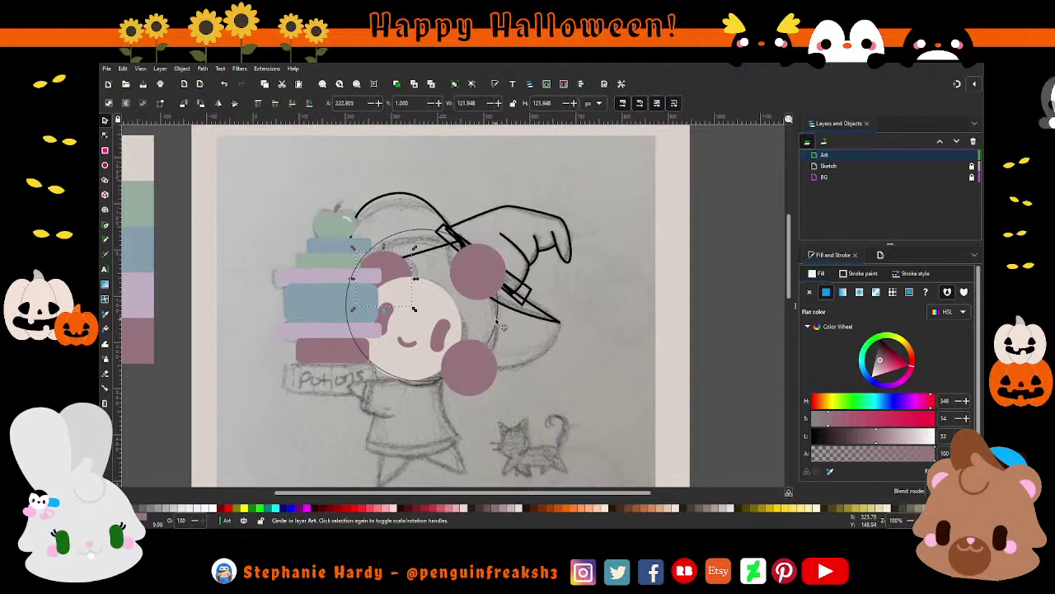
click(498, 327)
click(826, 292)
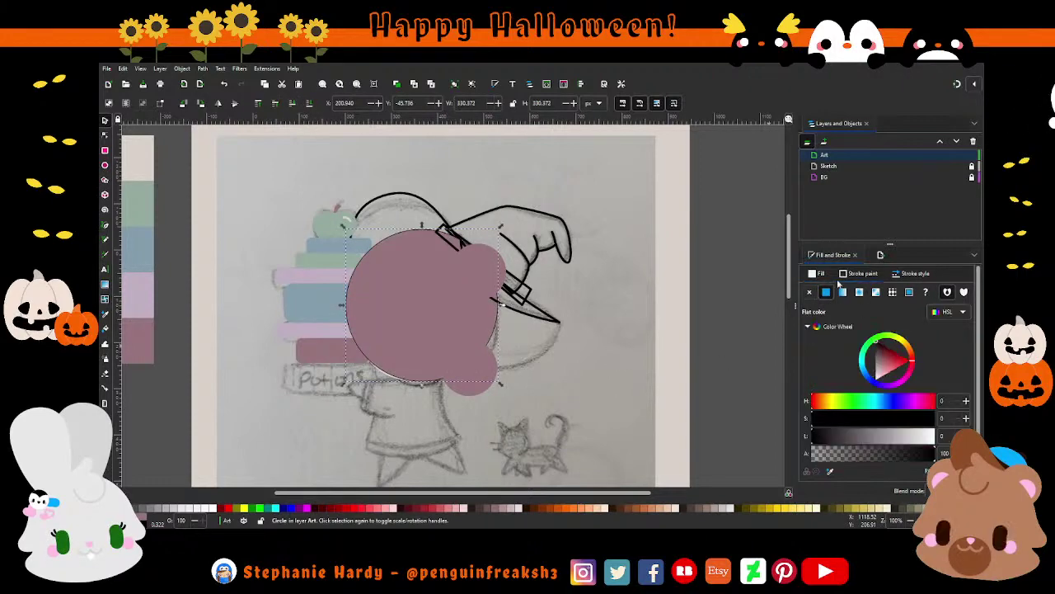
click(309, 103)
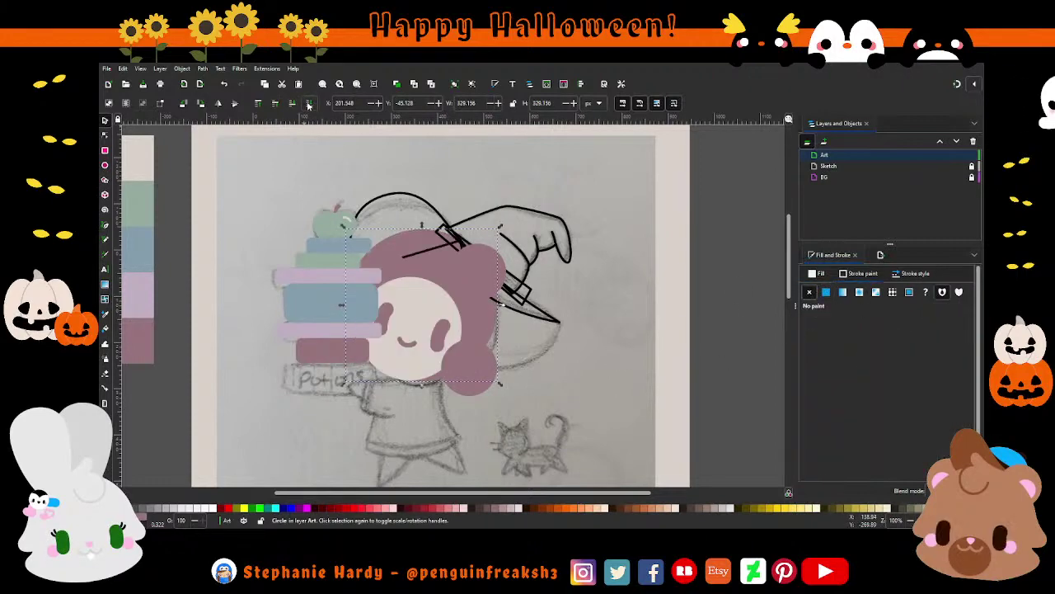
click(416, 199)
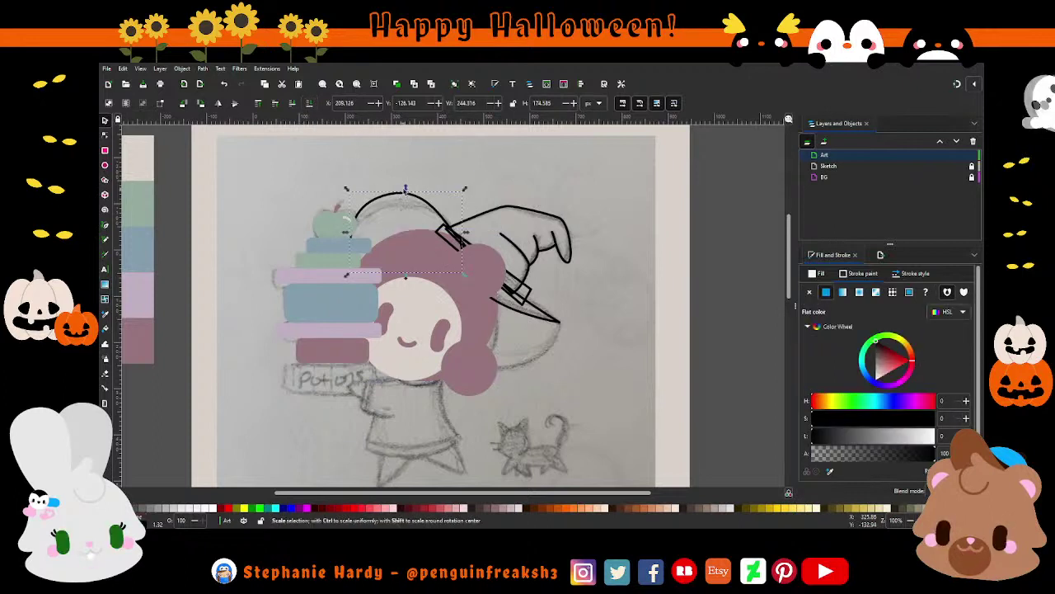
Give the hair circle a flat fill and select the bun circles for recolouring.
click(498, 322)
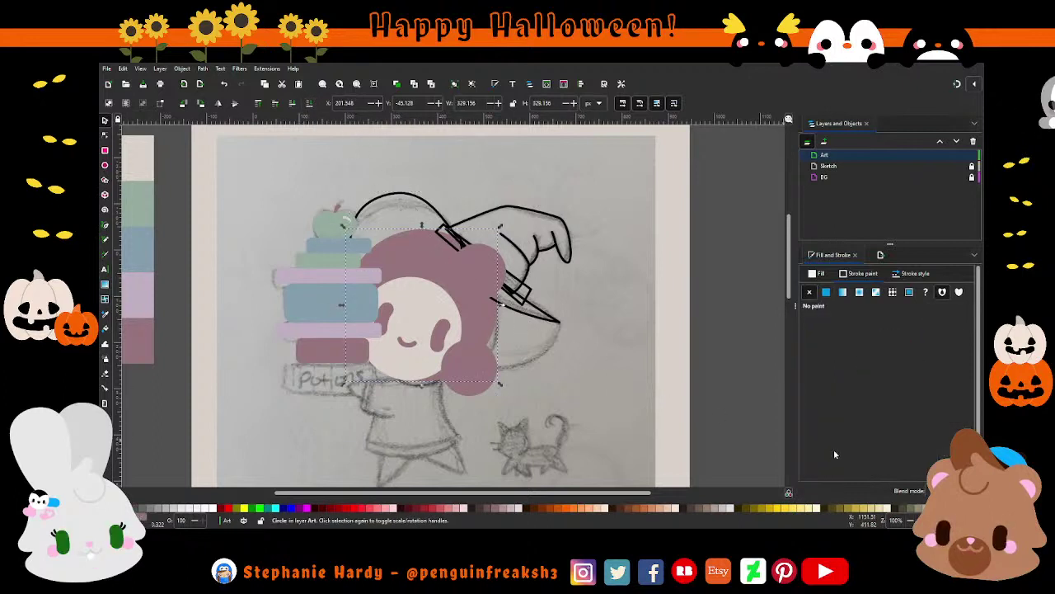
click(826, 291)
key(d)
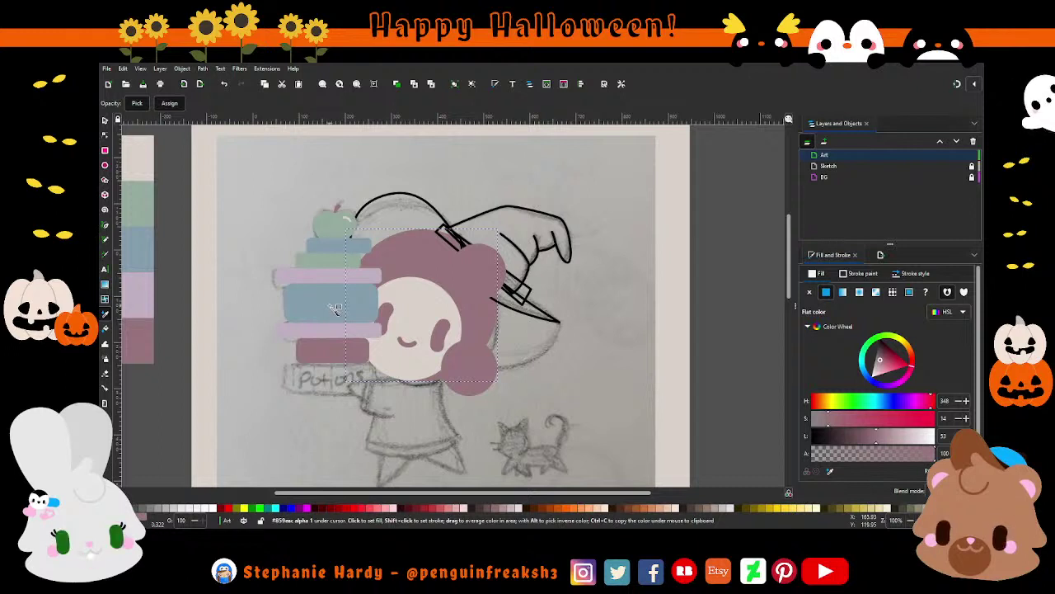
key(s)
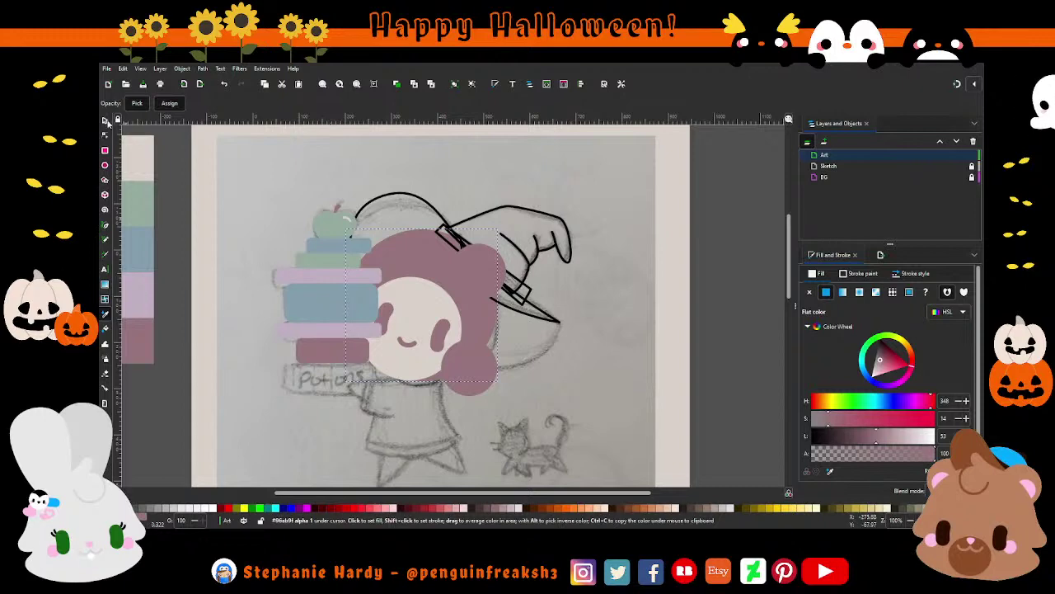
shift+click(489, 268)
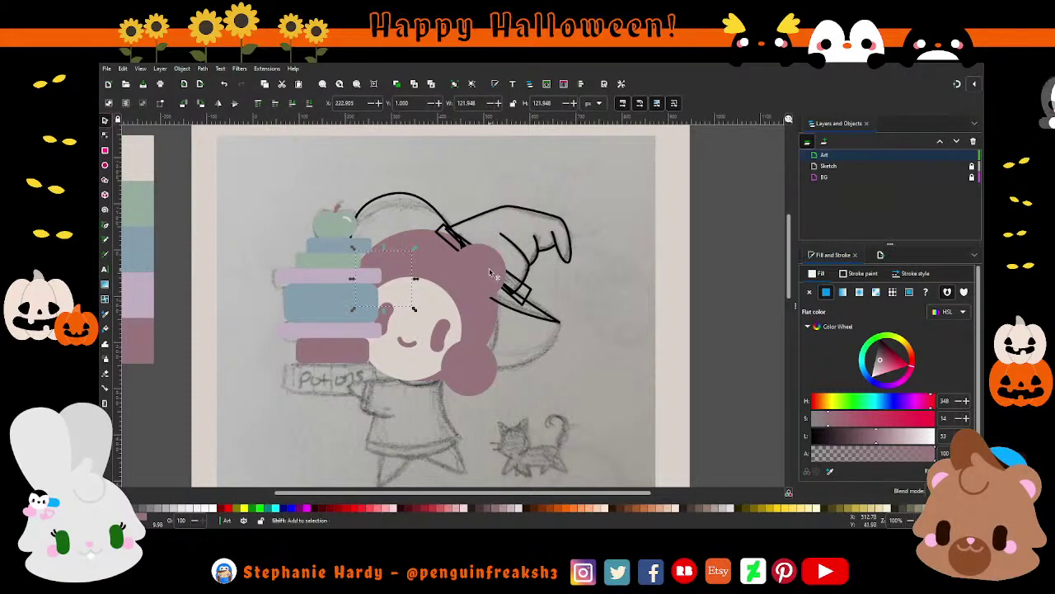
shift+click(487, 354)
key(d)
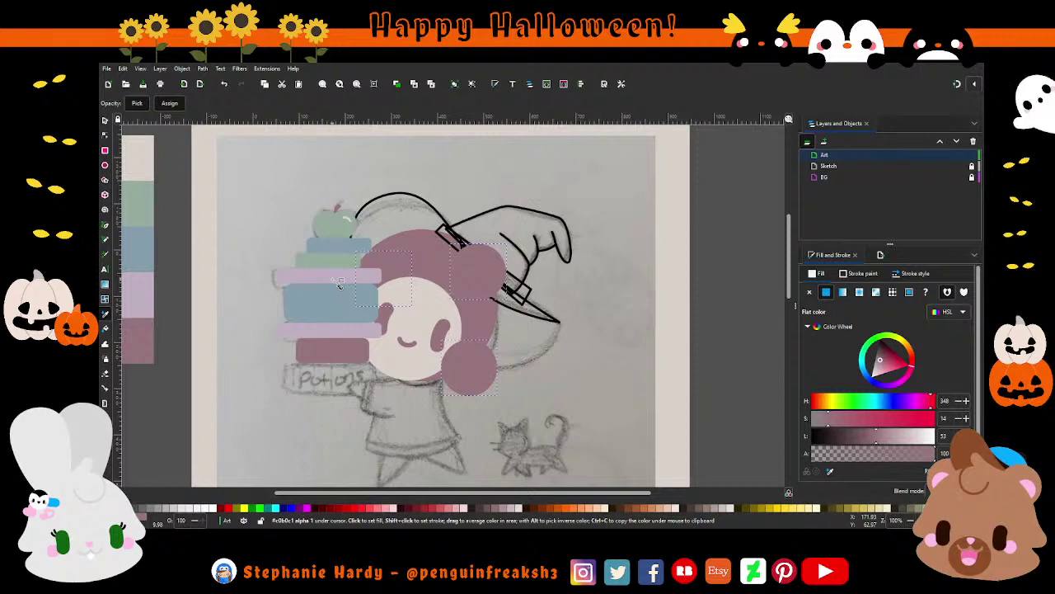
Sample pale green onto the three buns and swap the pink and green book colours.
click(326, 261)
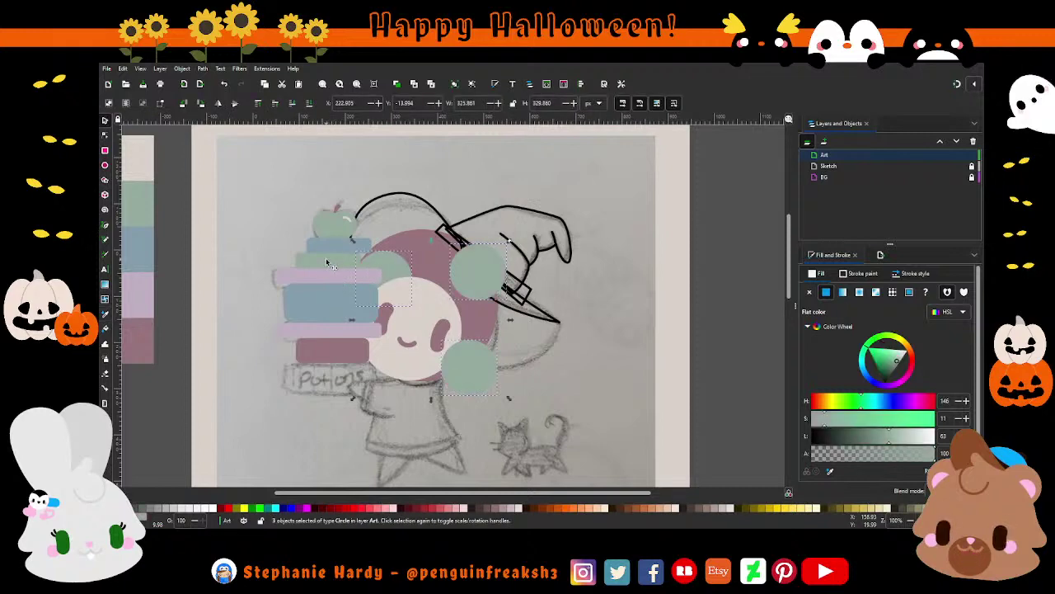
click(355, 332)
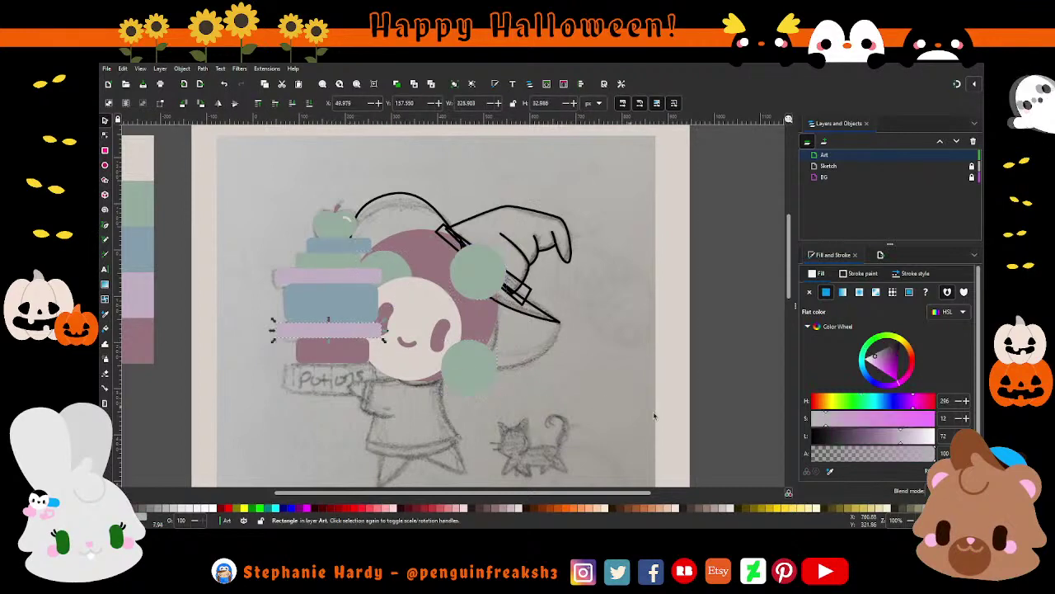
click(829, 472)
click(338, 266)
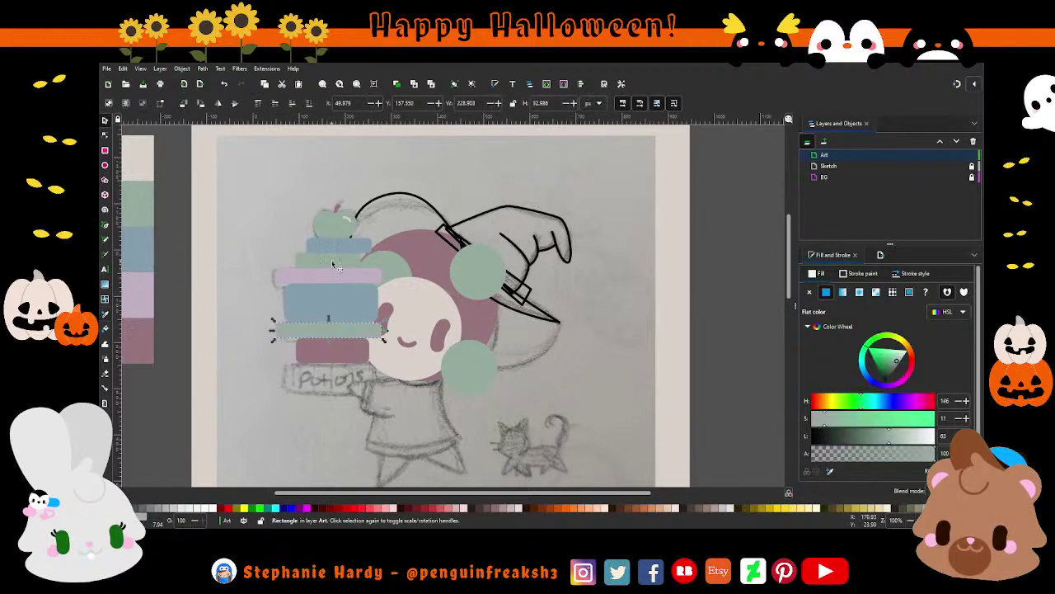
click(831, 472)
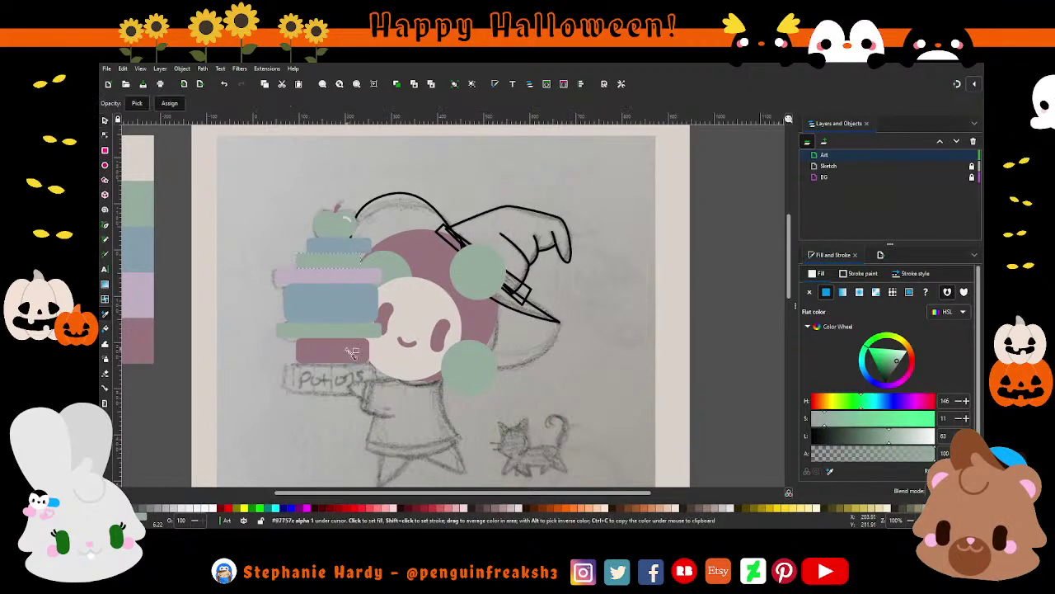
click(346, 353)
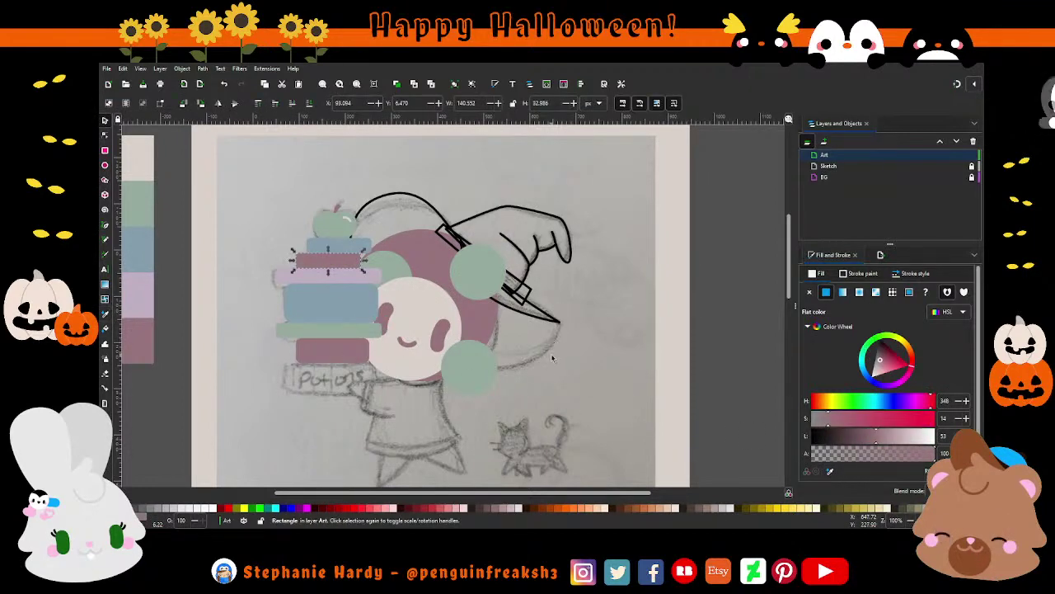
click(591, 315)
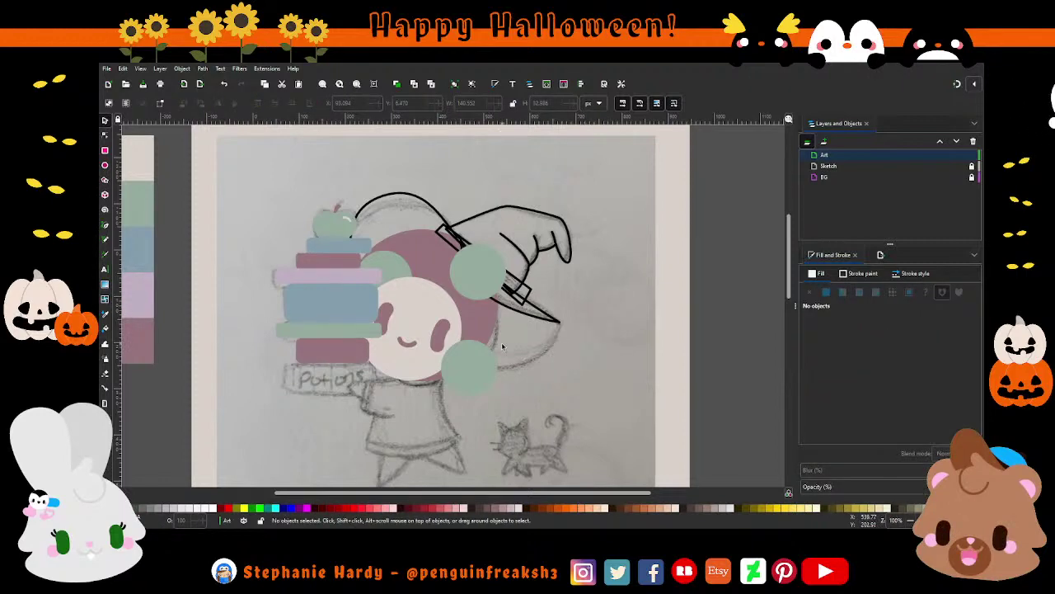
Push the lower bun behind the face, keeping the hair circle behind the face too.
click(485, 367)
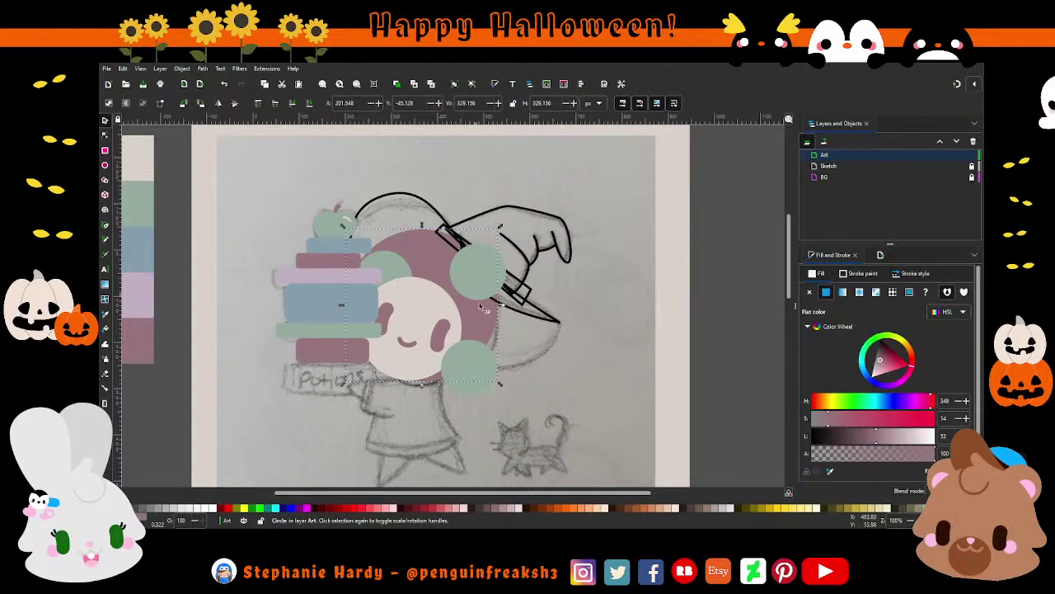
click(293, 104)
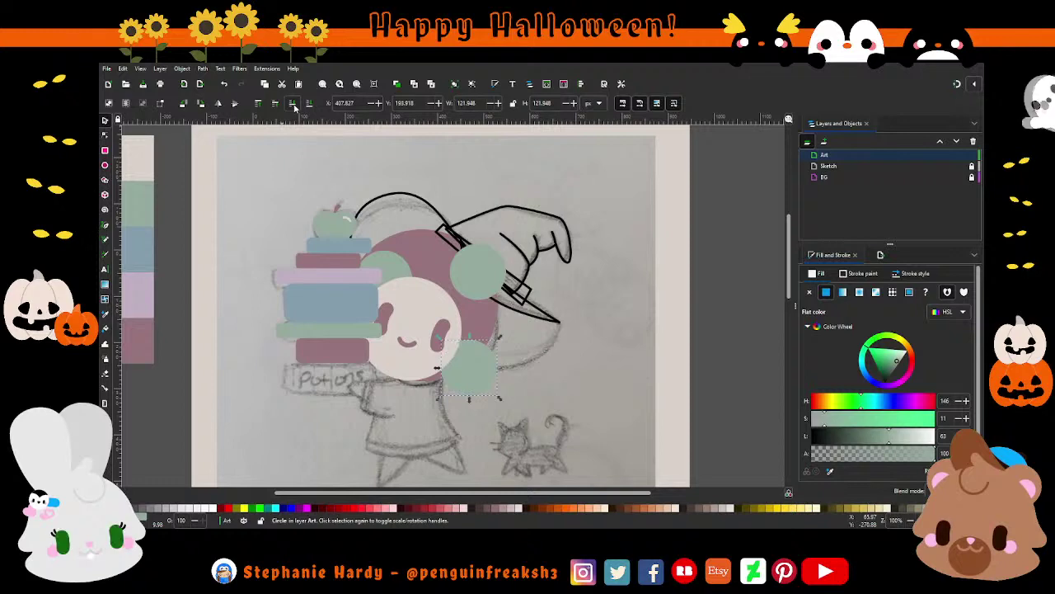
click(435, 276)
key(Home)
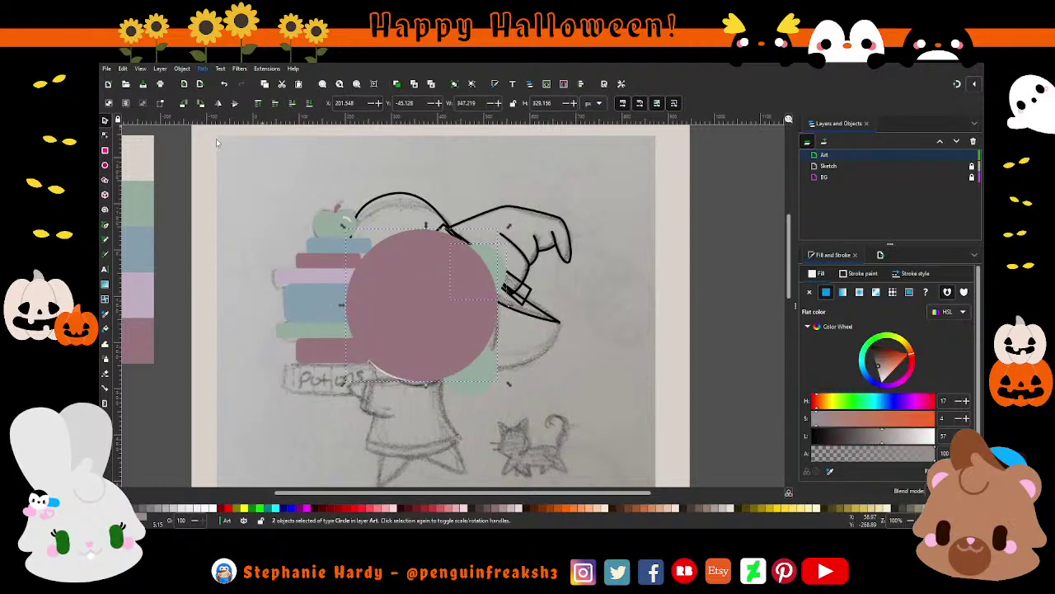
key(ctrl+z)
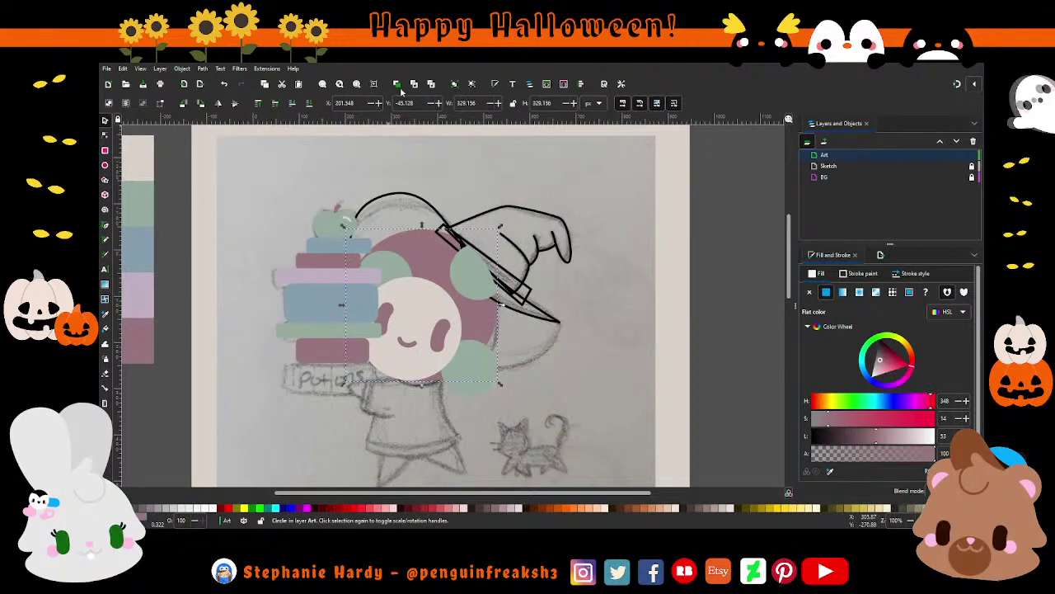
key(ctrl+shift+z)
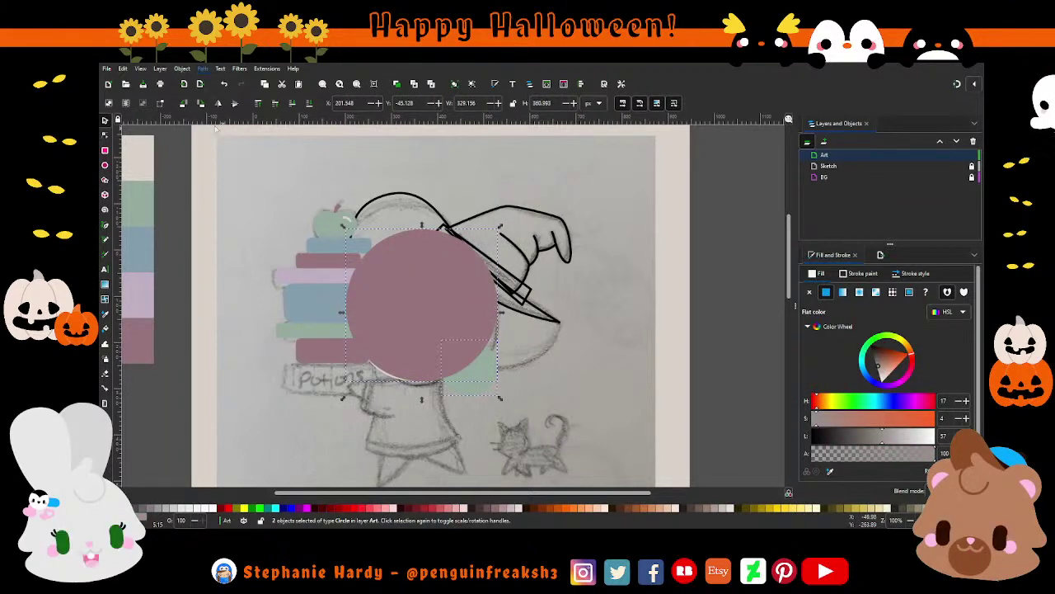
key(ctrl+z)
key(Escape)
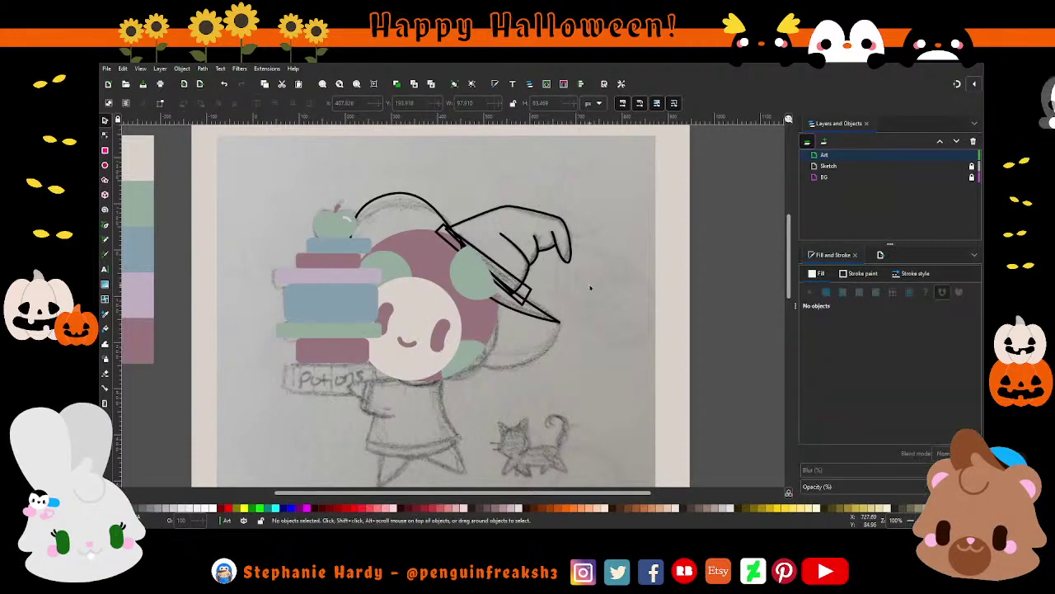
Replace the black fill of the arc above the head with pale green (H146 S11 L63).
scroll(575, 301, down, 1)
scroll(548, 234, up, 1)
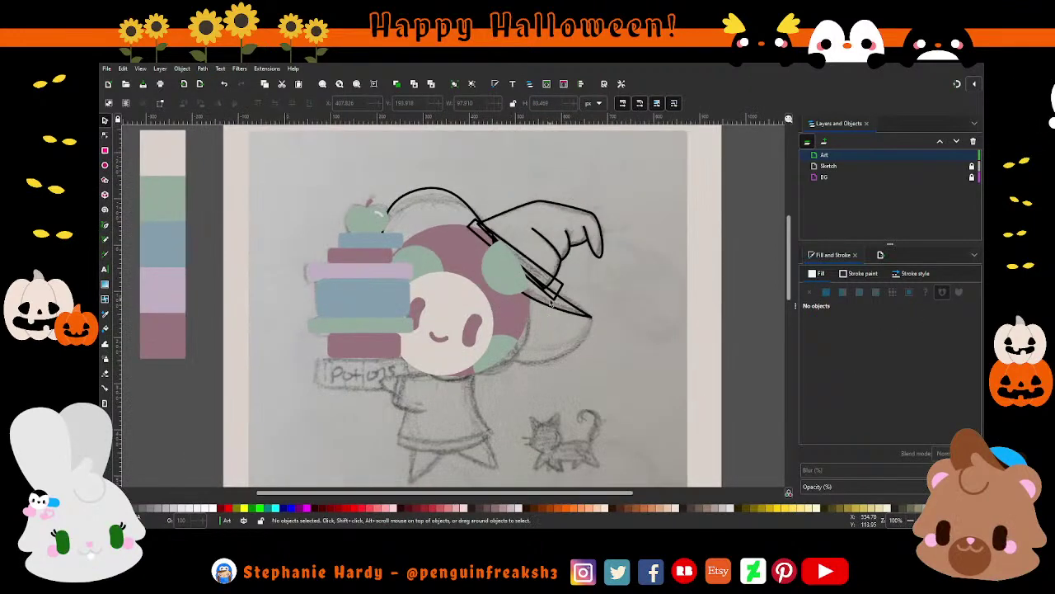
scroll(549, 234, up, 2)
scroll(498, 211, down, 1)
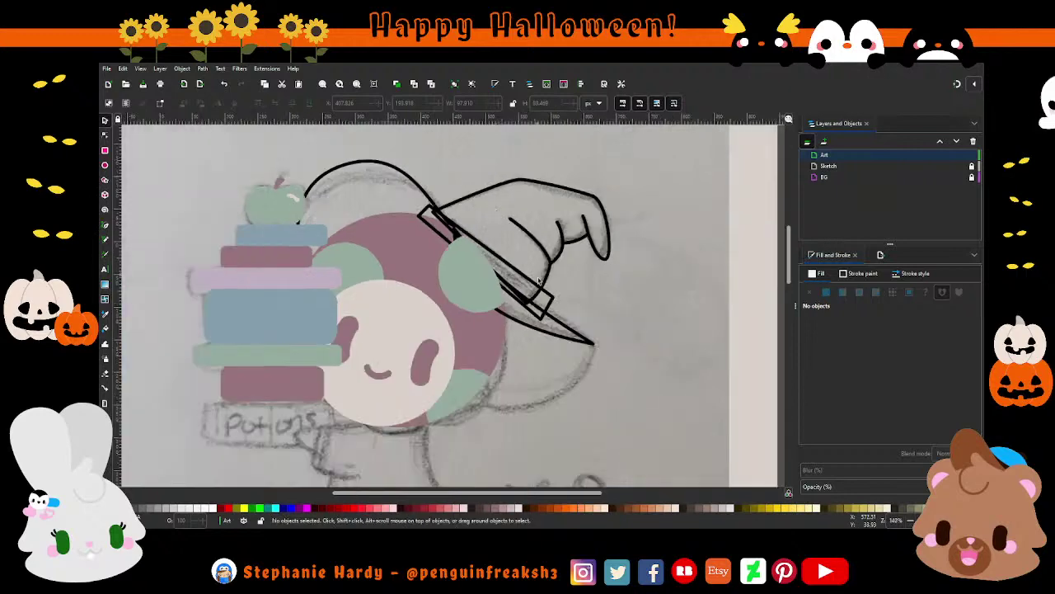
click(483, 298)
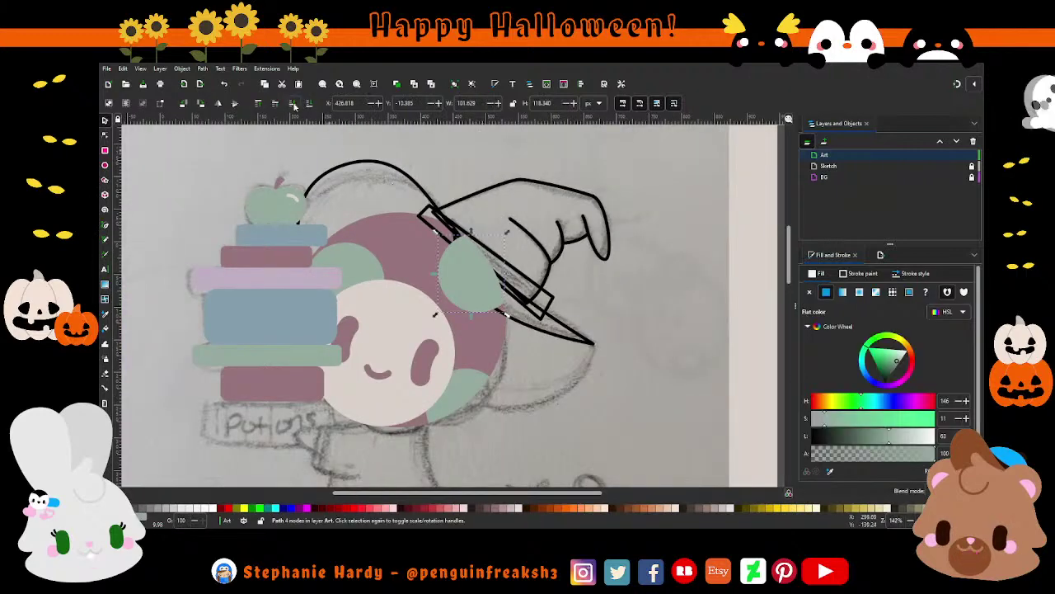
key(Escape)
scroll(533, 359, down, 1)
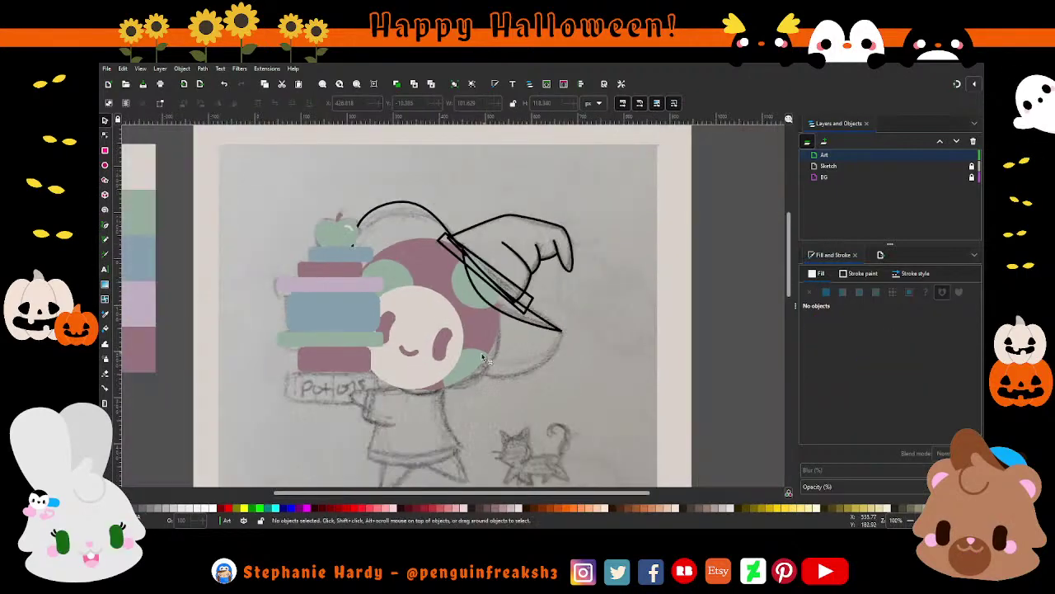
scroll(533, 359, up, 1)
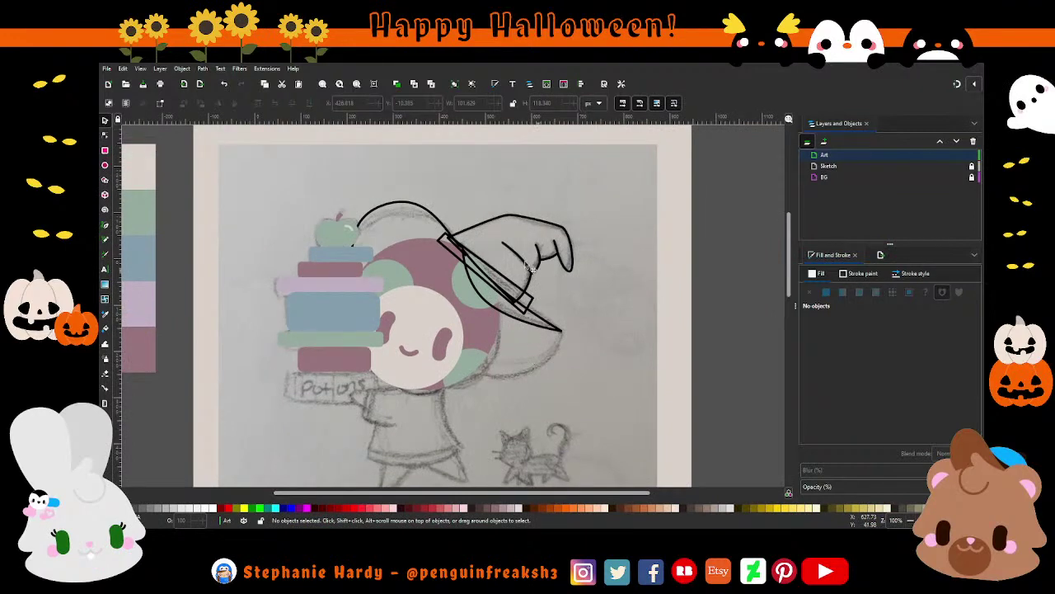
click(417, 218)
scroll(597, 211, down, 1)
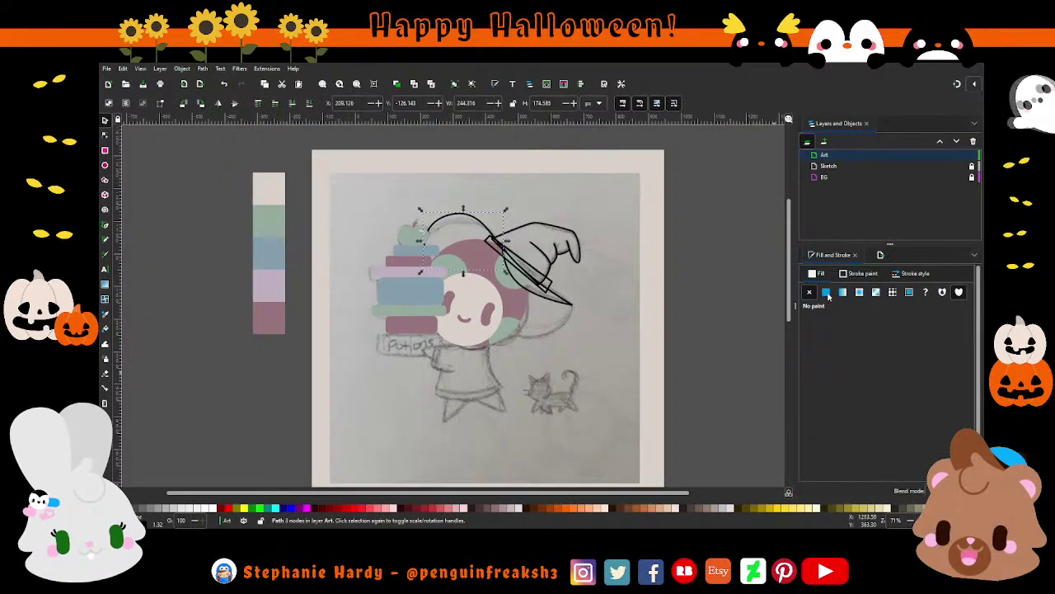
click(809, 292)
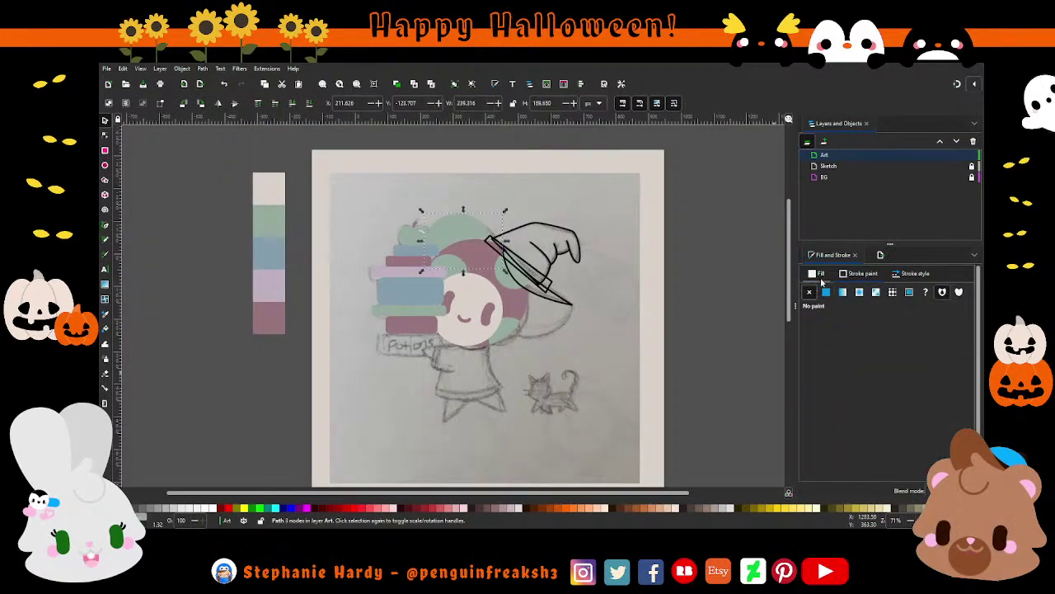
click(826, 291)
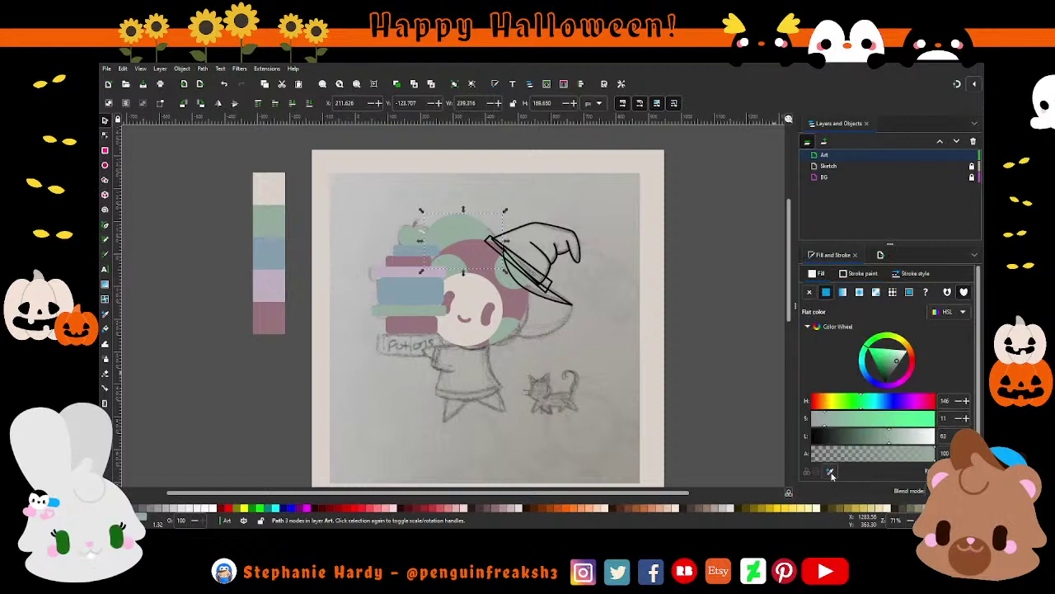
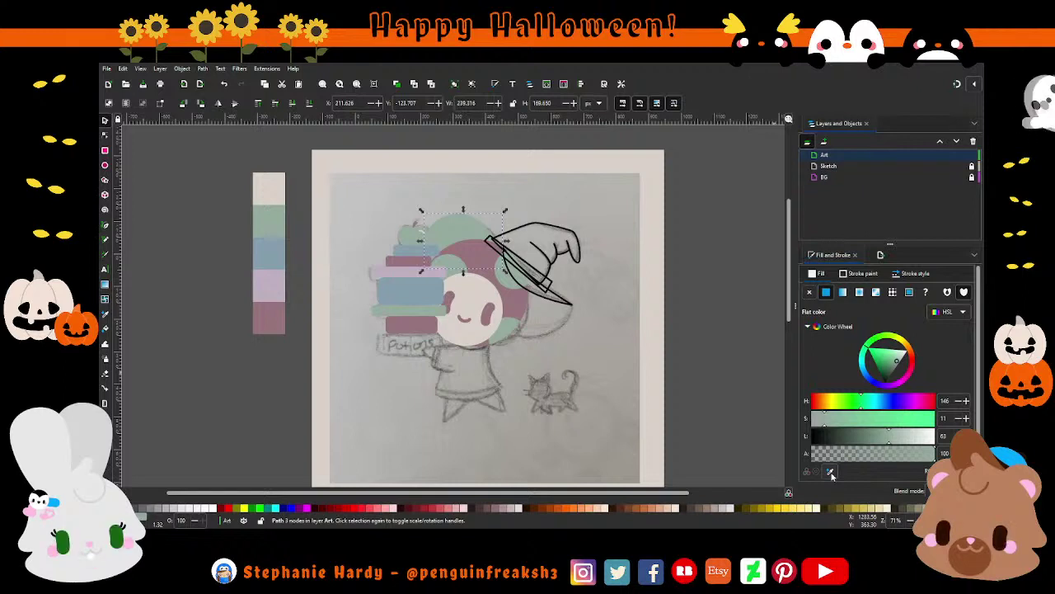
Fill the hair with the palette blue and the top book with light pink.
click(831, 472)
click(416, 294)
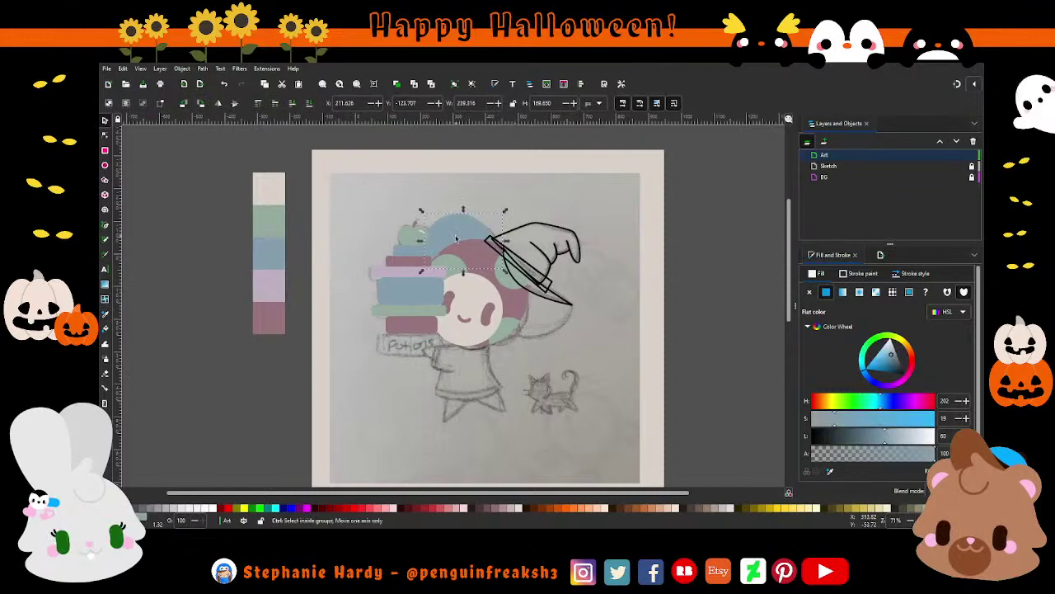
key(1)
click(400, 258)
click(827, 468)
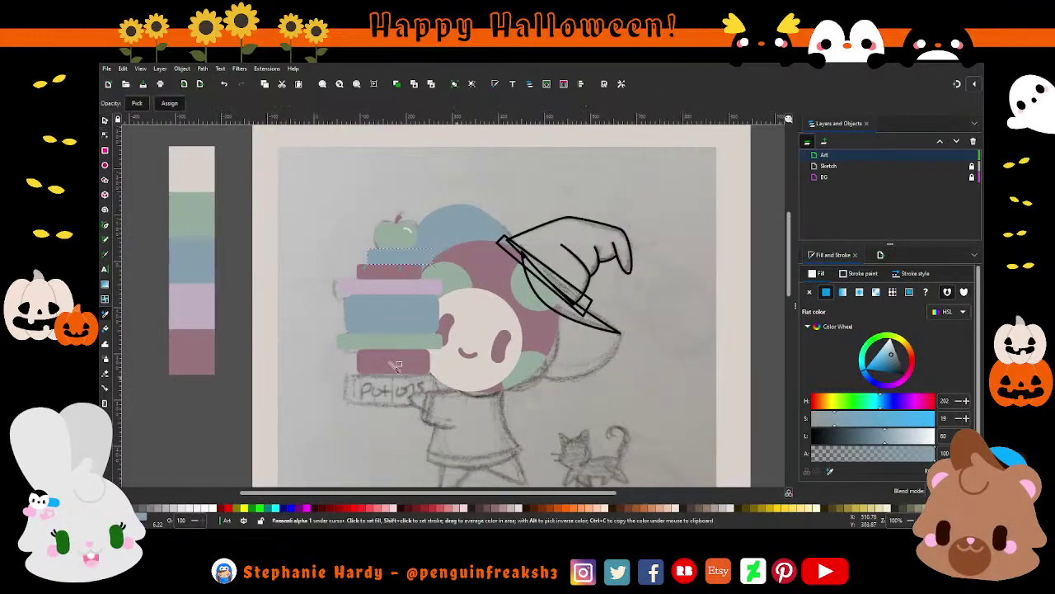
click(192, 304)
click(341, 319)
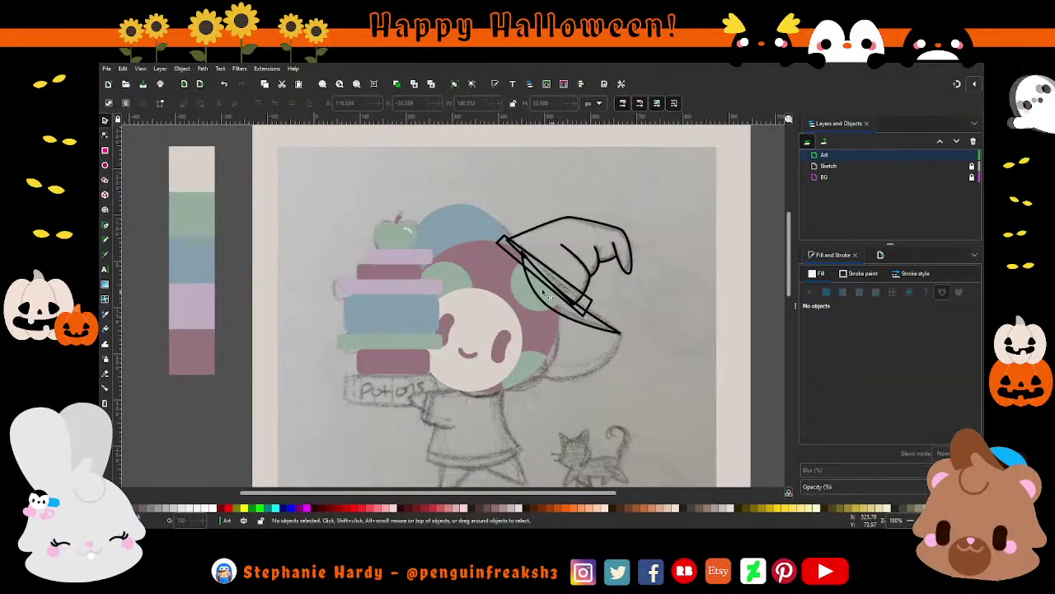
Make the hat brim and hat top flat palette blue with no black outline.
scroll(554, 336, right, 2)
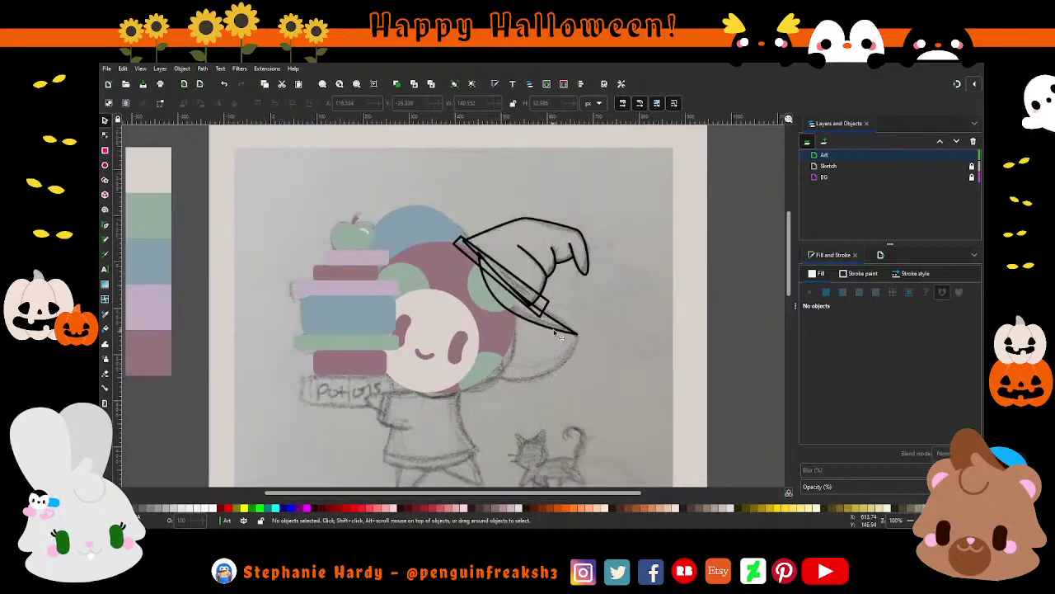
click(558, 330)
click(842, 273)
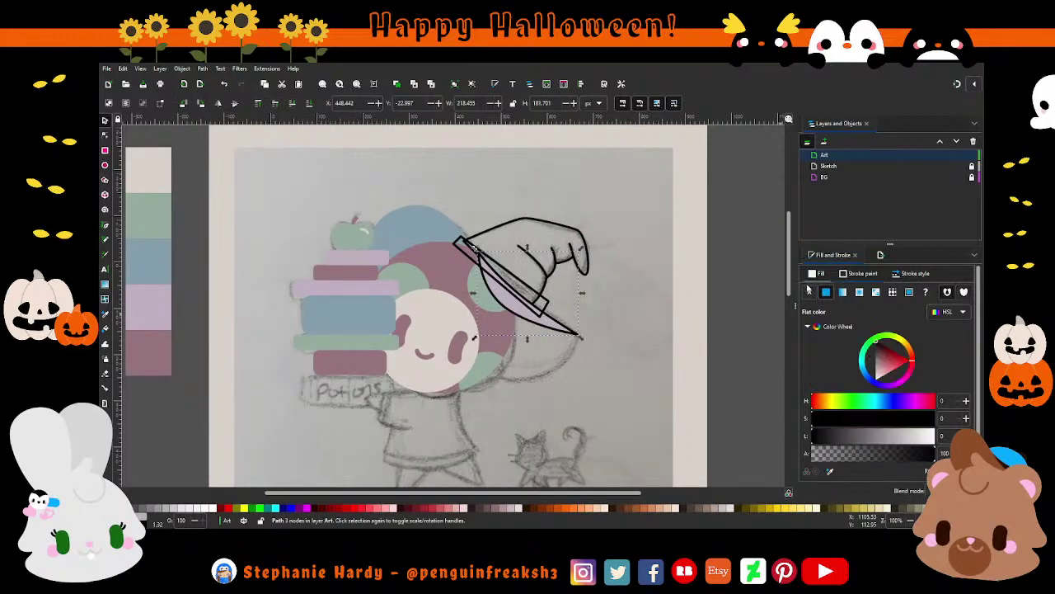
click(809, 291)
click(821, 274)
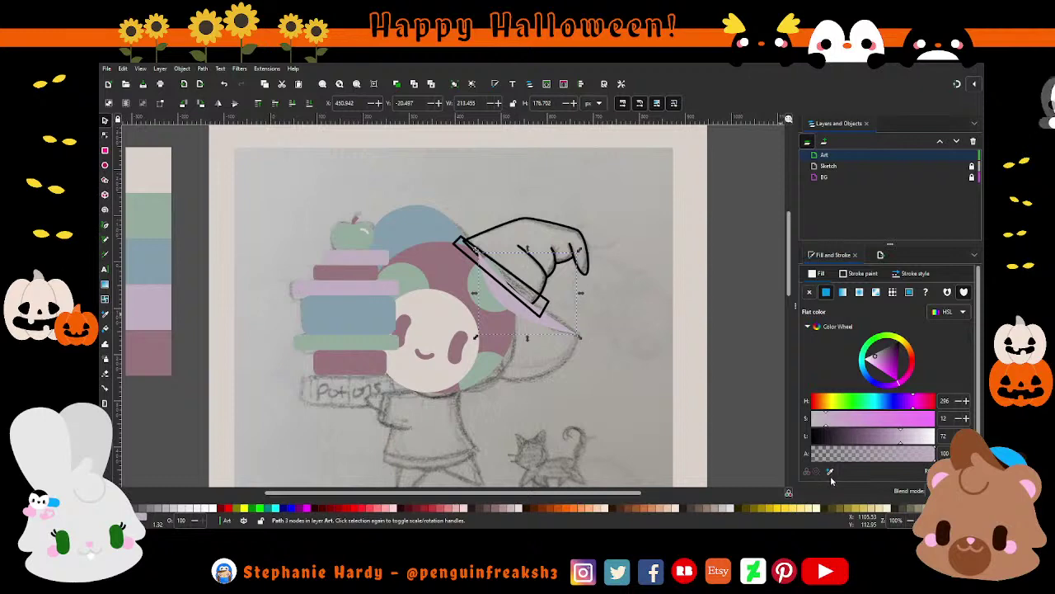
click(829, 472)
click(440, 233)
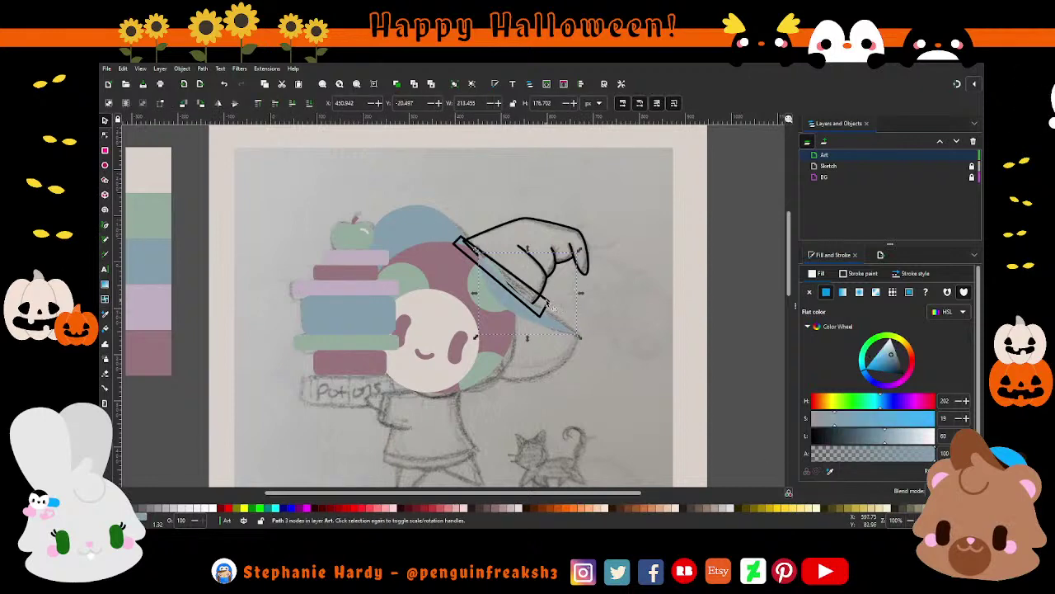
click(554, 239)
click(826, 292)
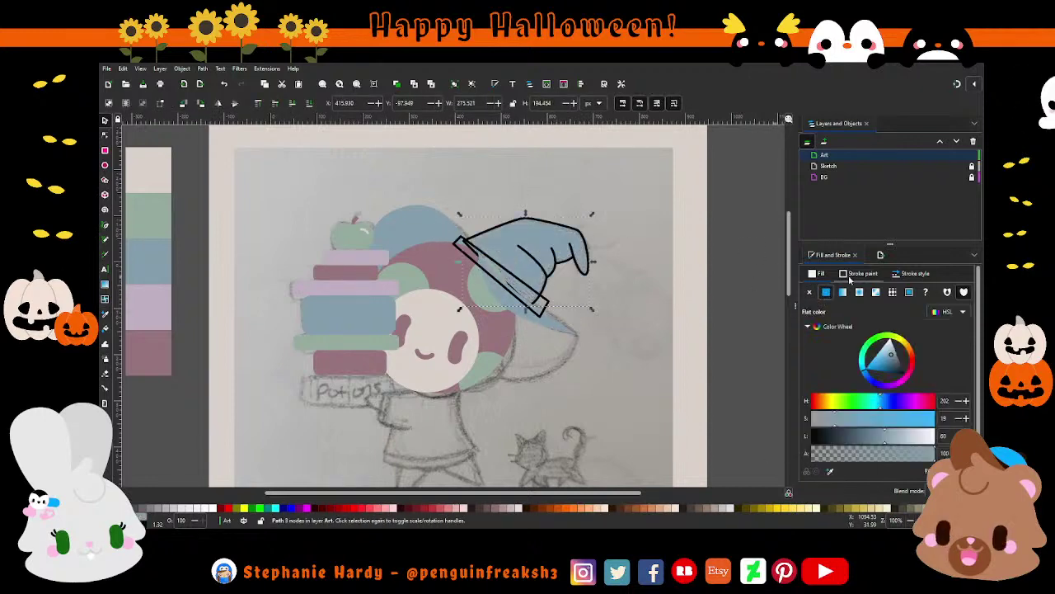
click(808, 291)
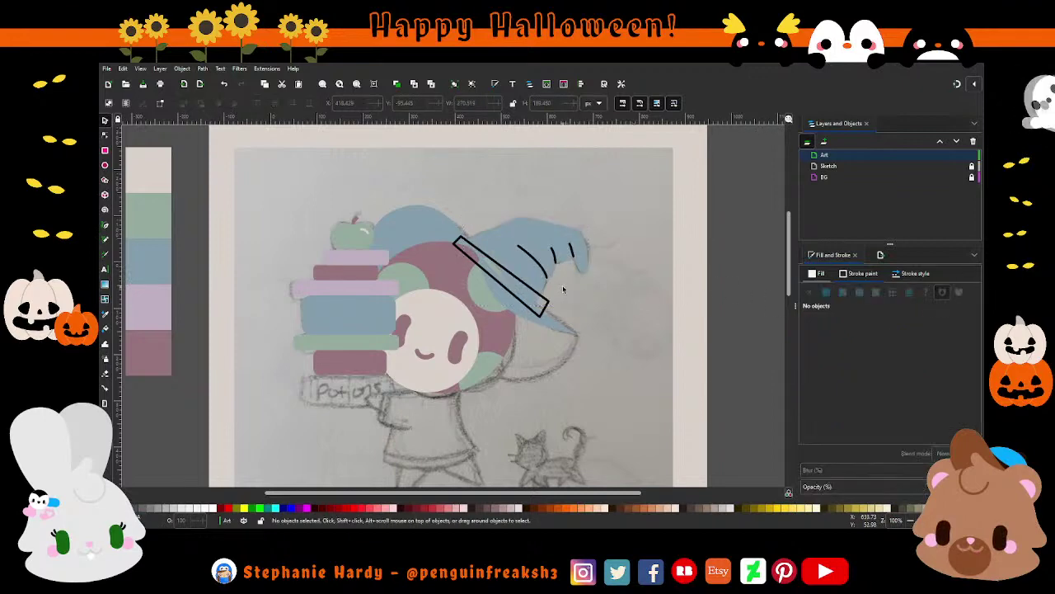
Give the hat band a pale green fill with no outline and restack it among the hat pieces.
click(514, 276)
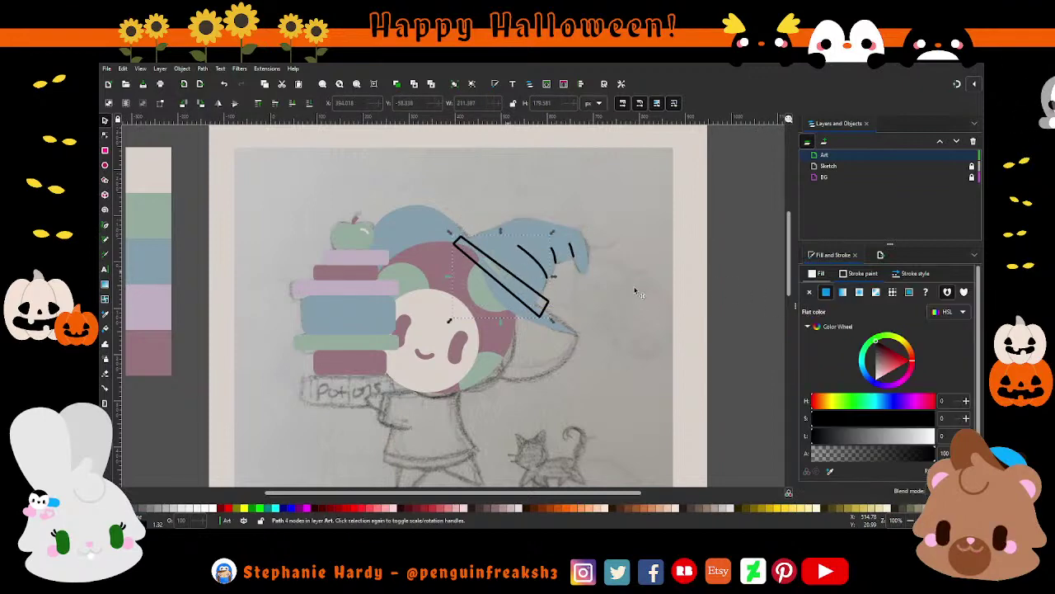
click(810, 293)
click(826, 292)
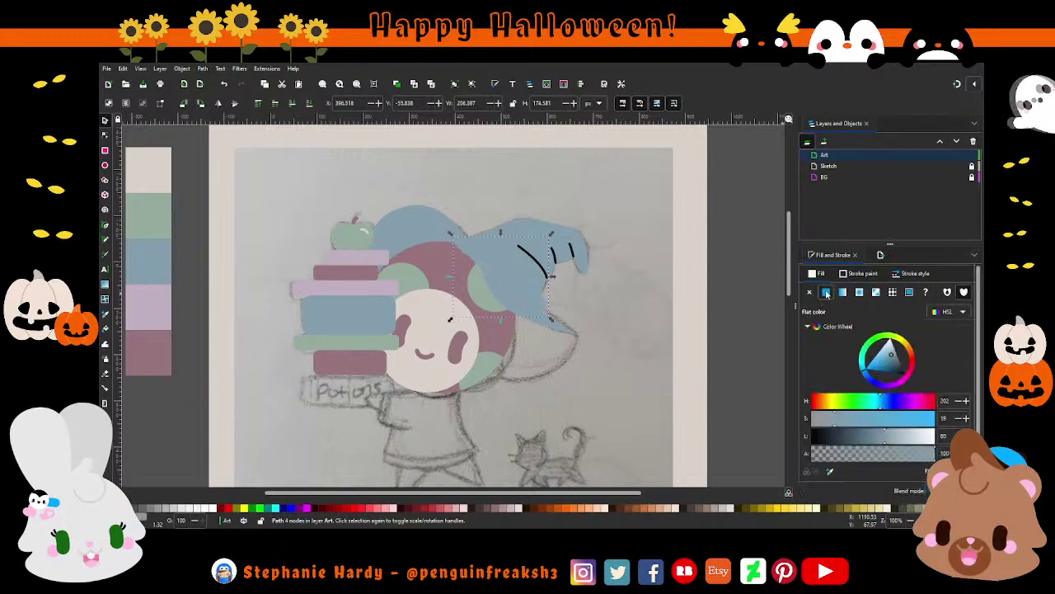
key(d)
shift+click(481, 284)
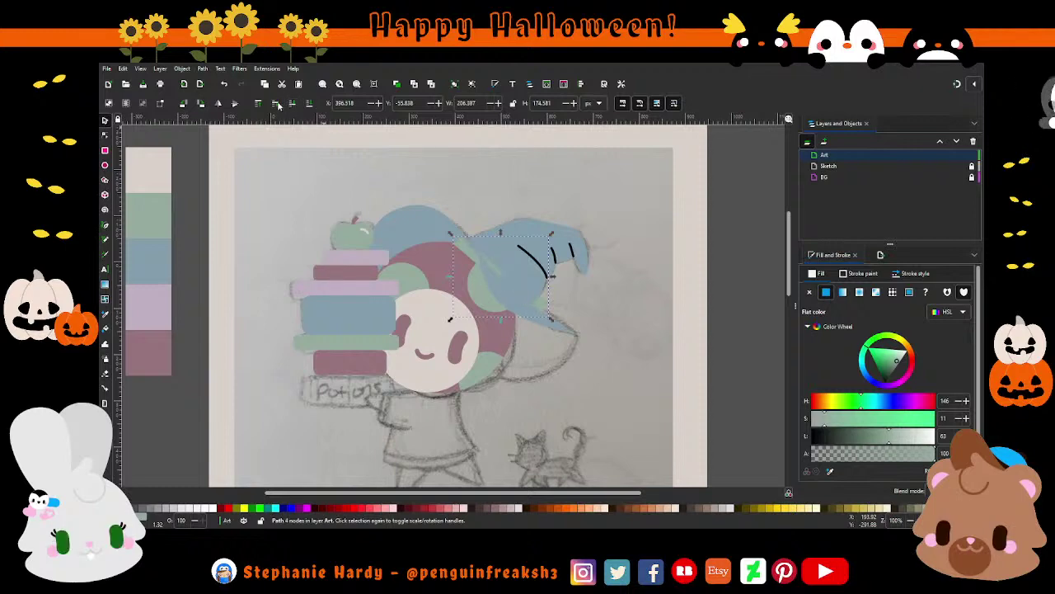
click(276, 103)
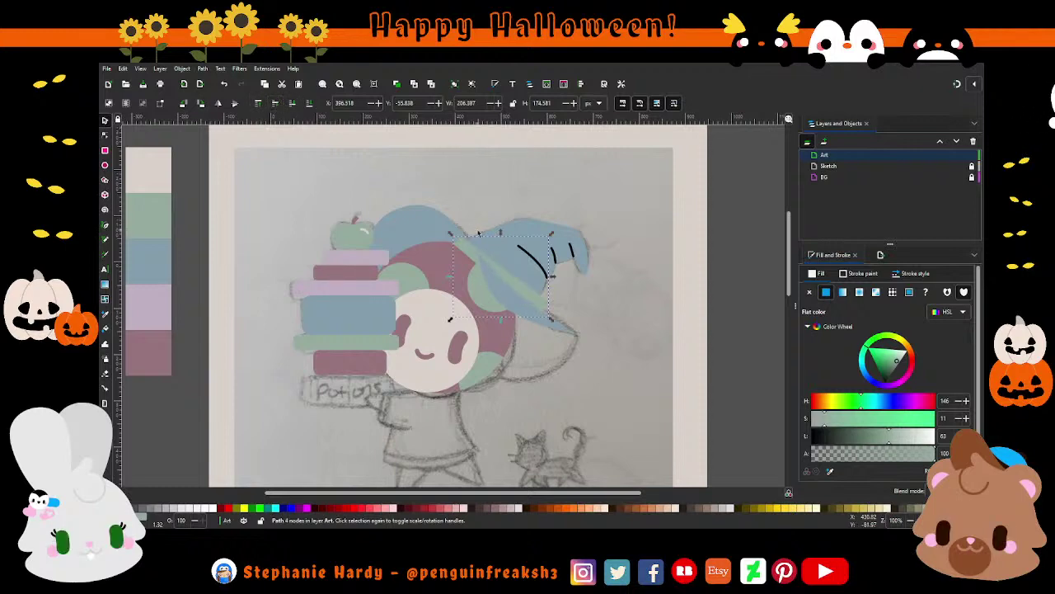
key(Tab)
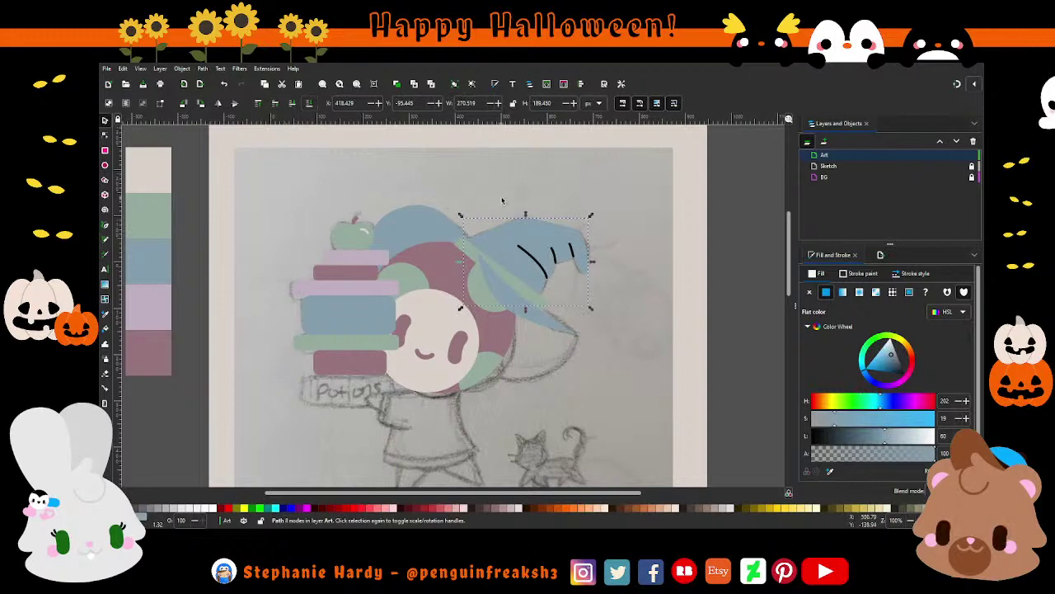
Raise the blue hat crown two steps above the mauve hair.
click(502, 199)
scroll(486, 244, up, 1)
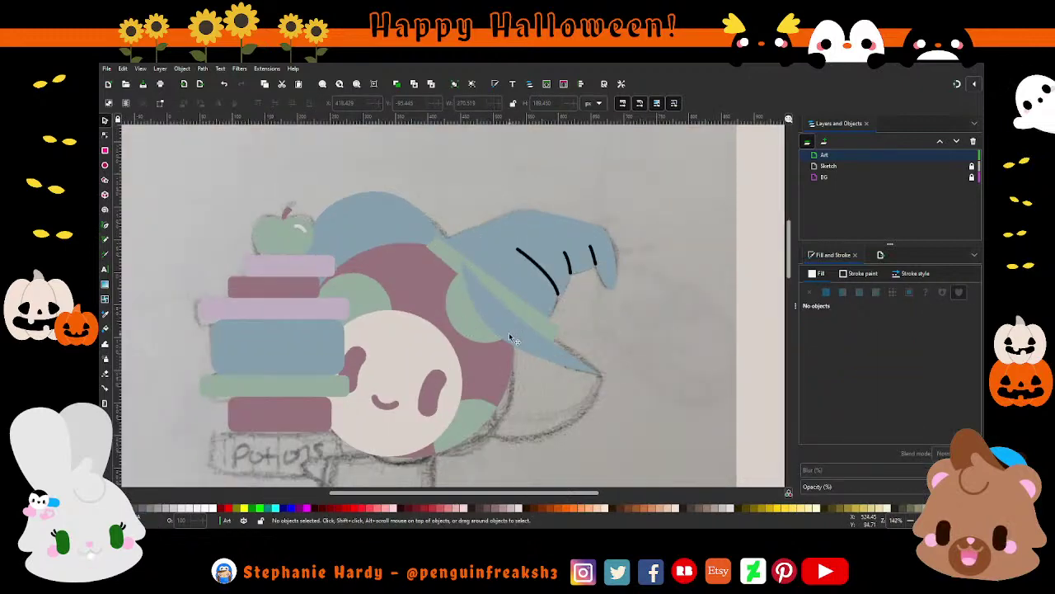
click(403, 216)
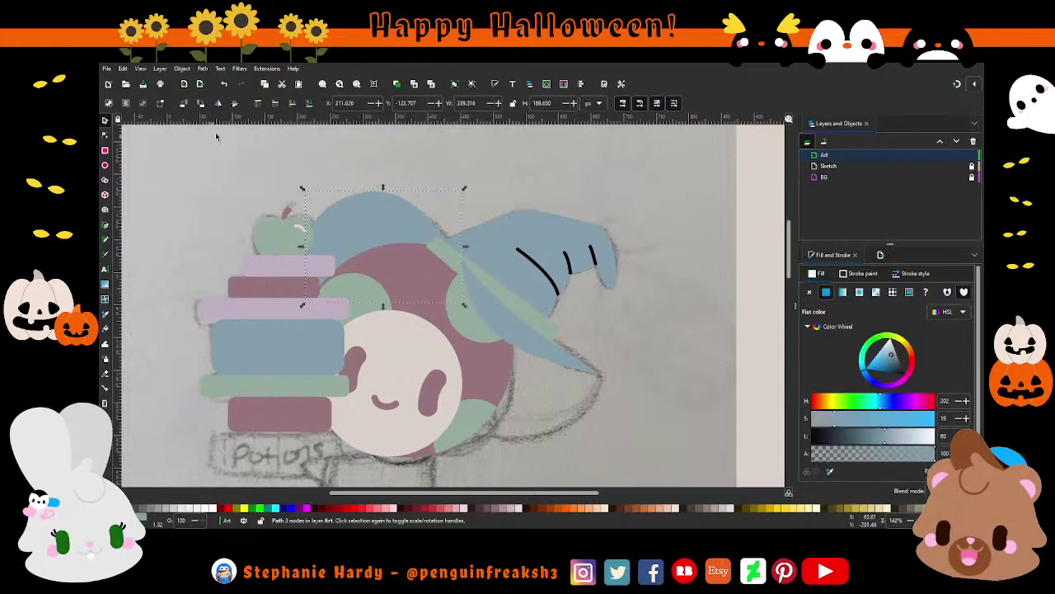
click(276, 104)
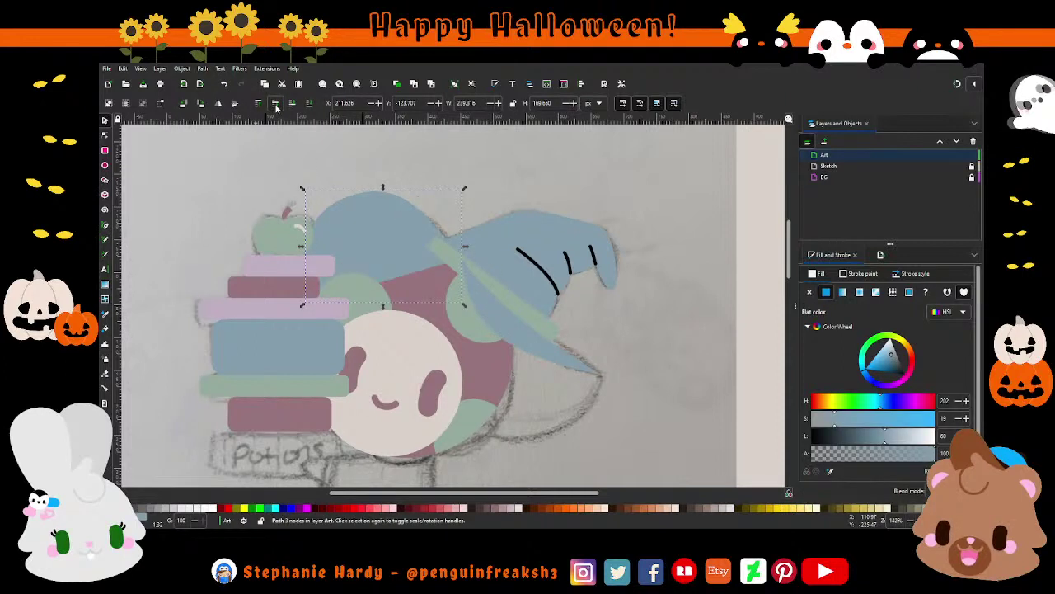
click(276, 105)
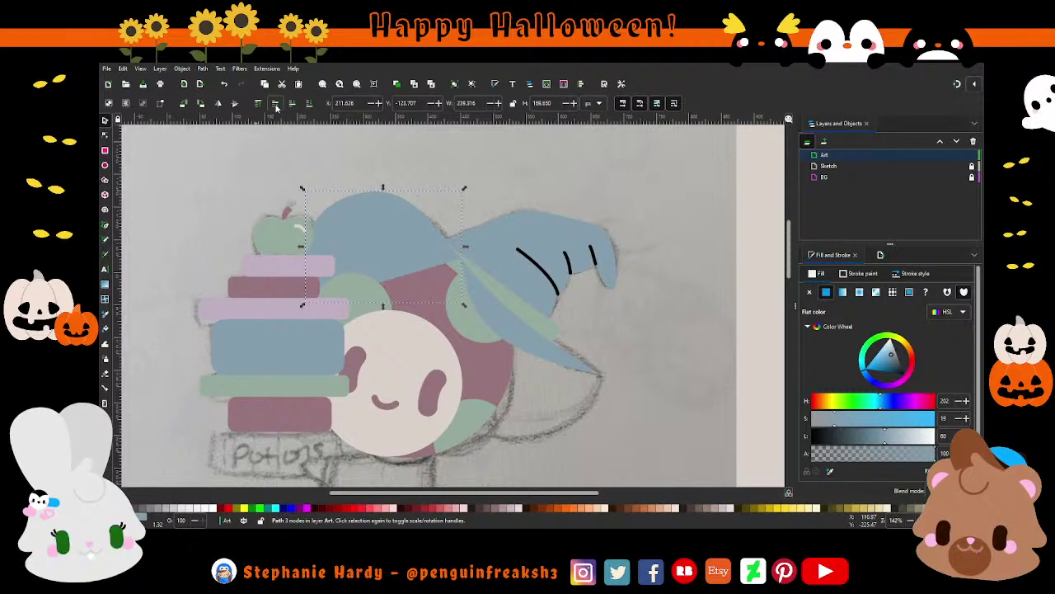
click(105, 136)
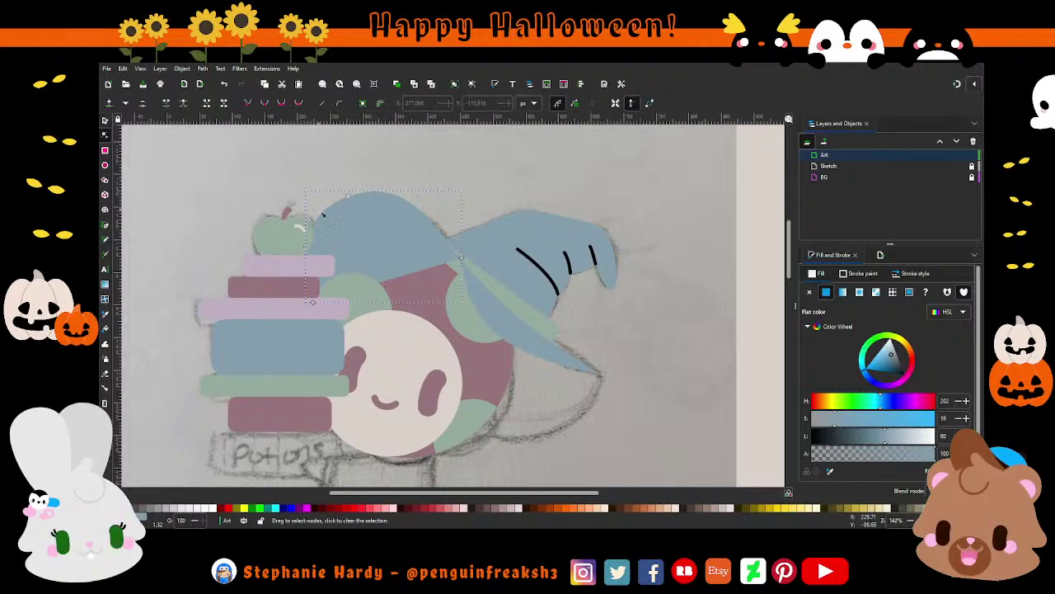
key(s)
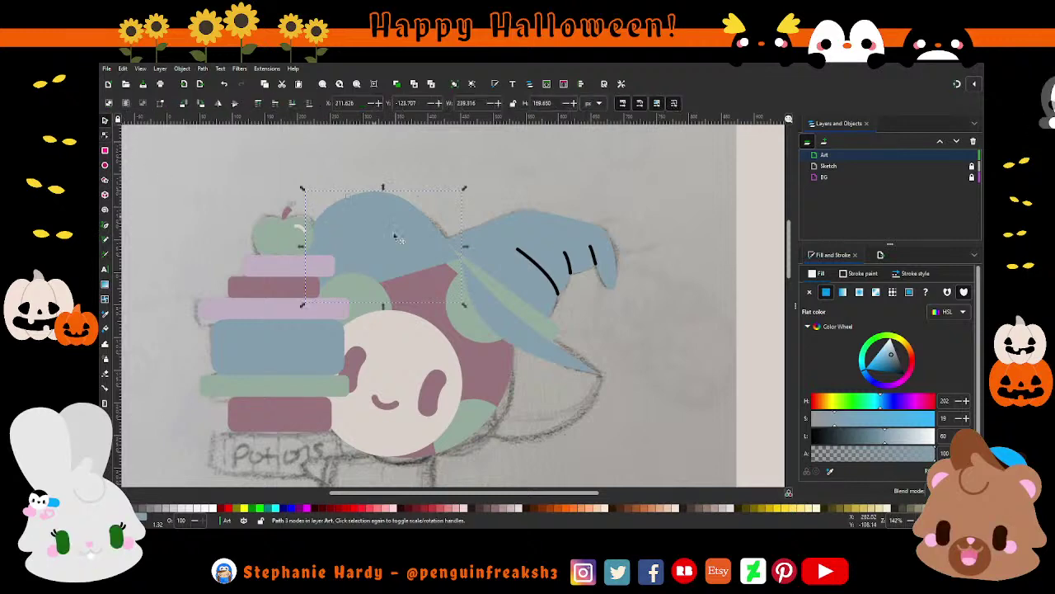
Send the mauve hair circle behind the face, hat and books.
shift+click(414, 297)
key(Home)
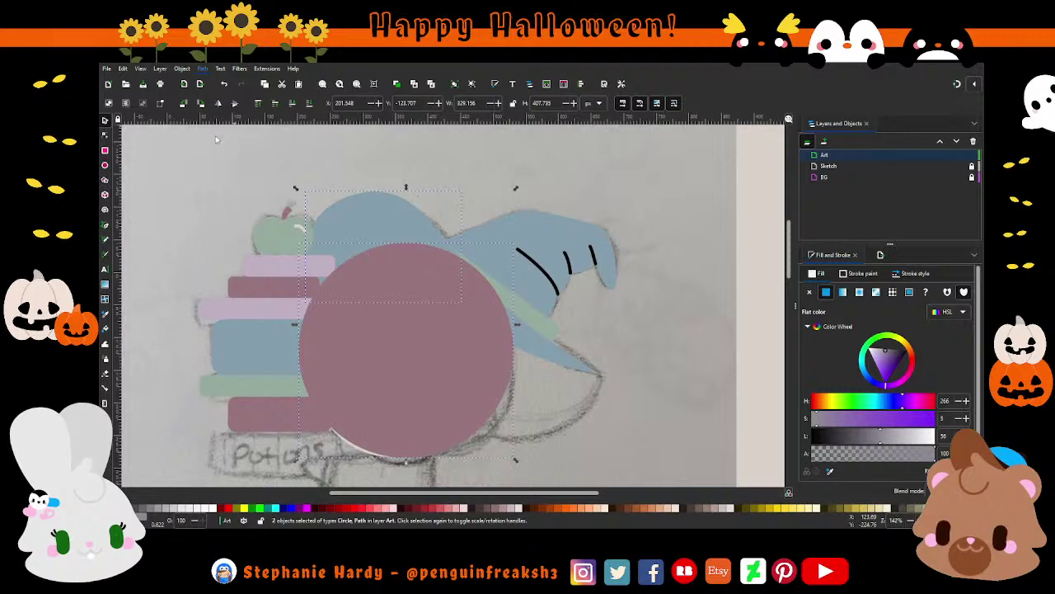
key(End)
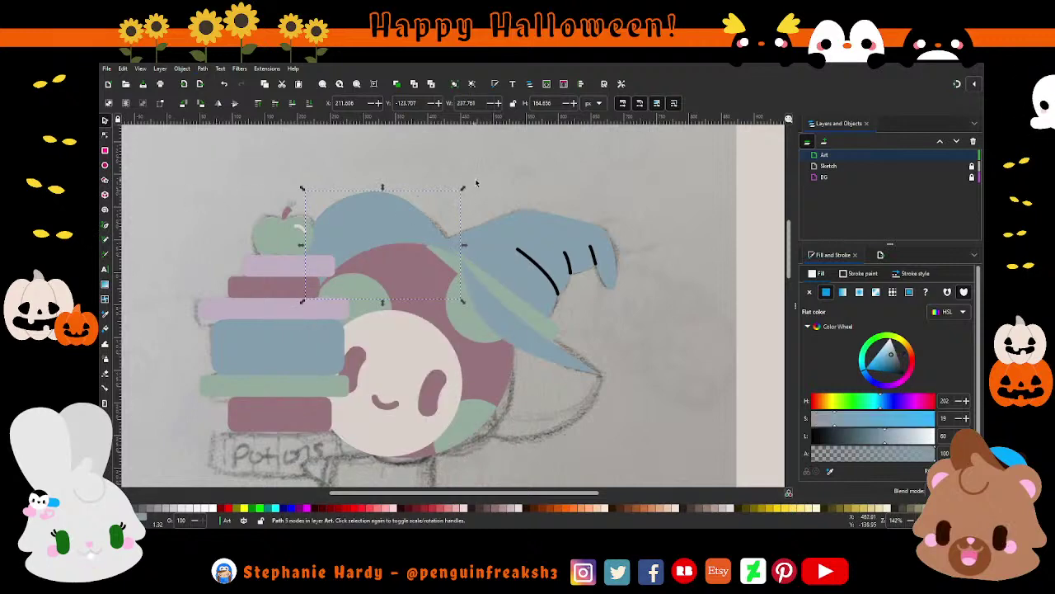
key(Escape)
ctrl+scroll(563, 306, up, 1)
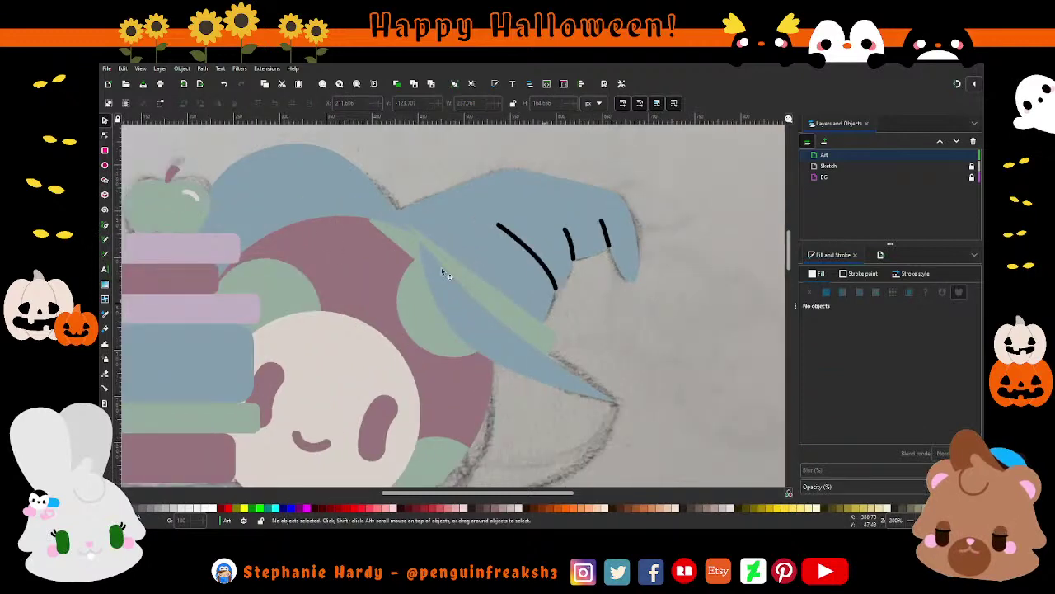
Stretch the green hat band's top point up and right, undoing a trial path operation on the hat.
click(105, 136)
click(493, 298)
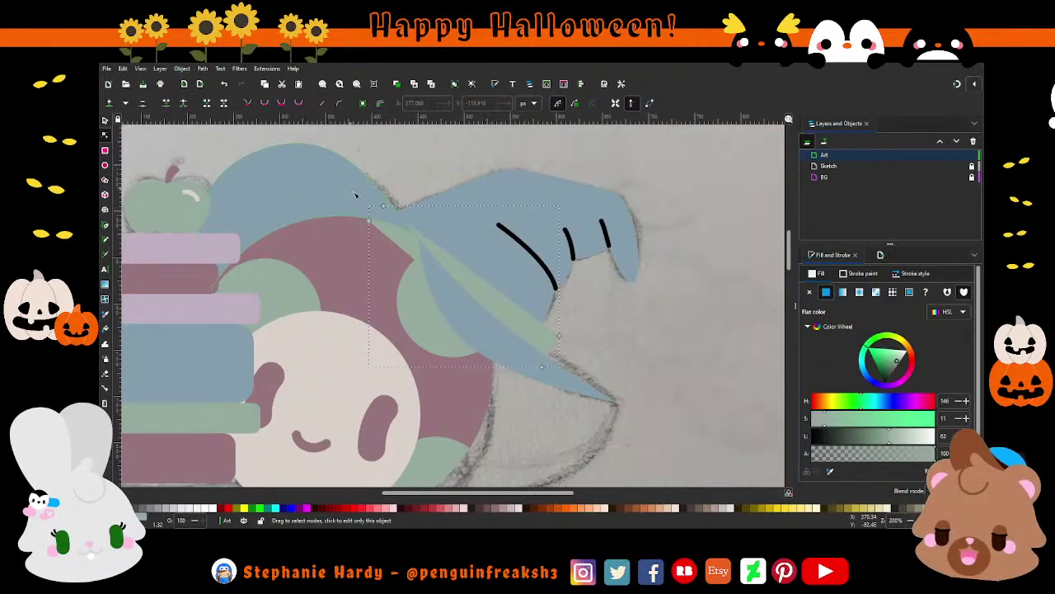
drag(384, 212, 394, 198)
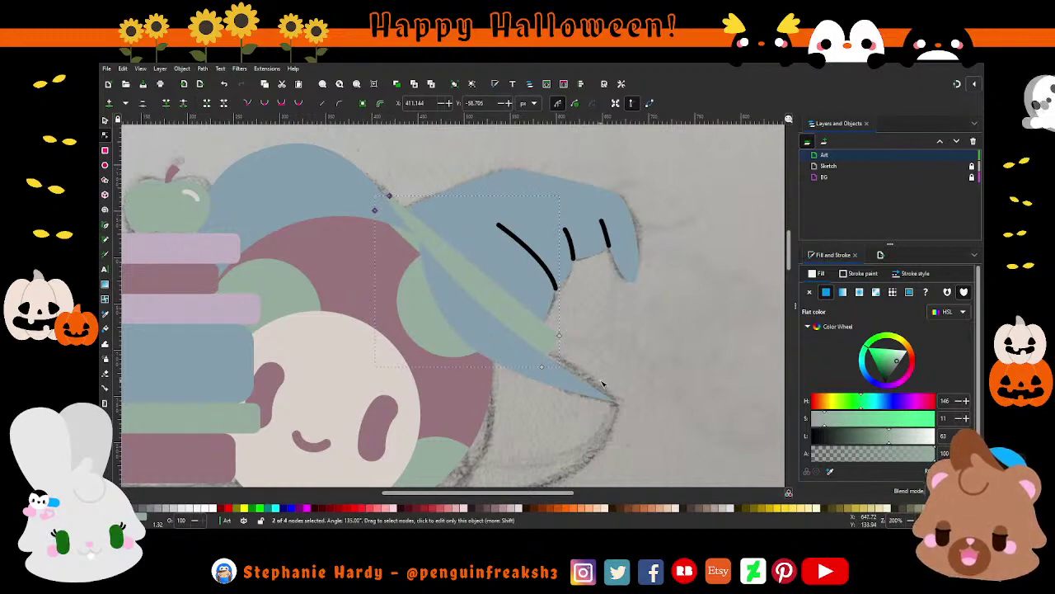
click(105, 121)
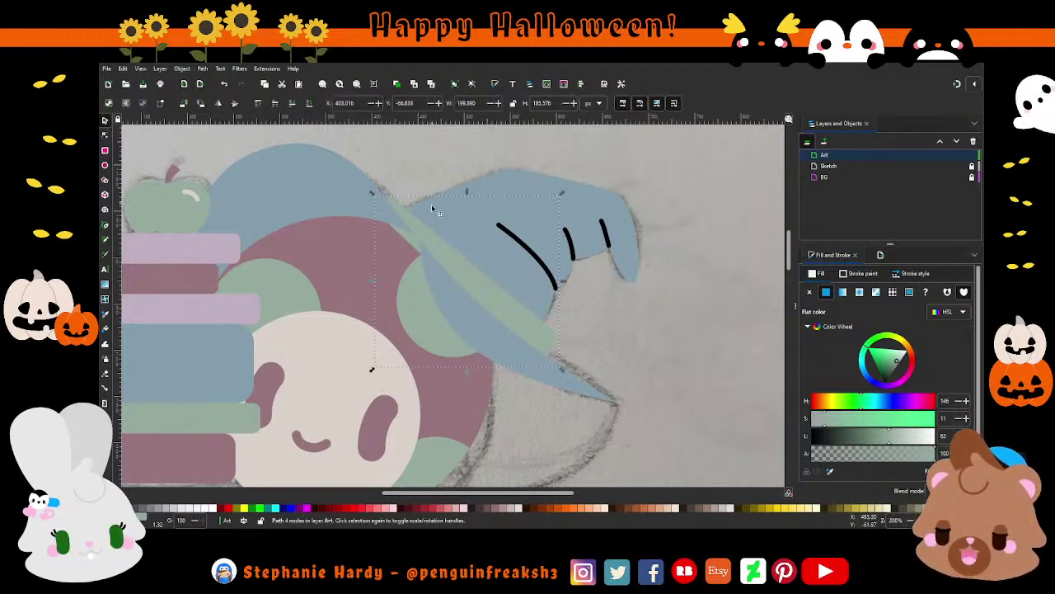
click(441, 216)
click(399, 88)
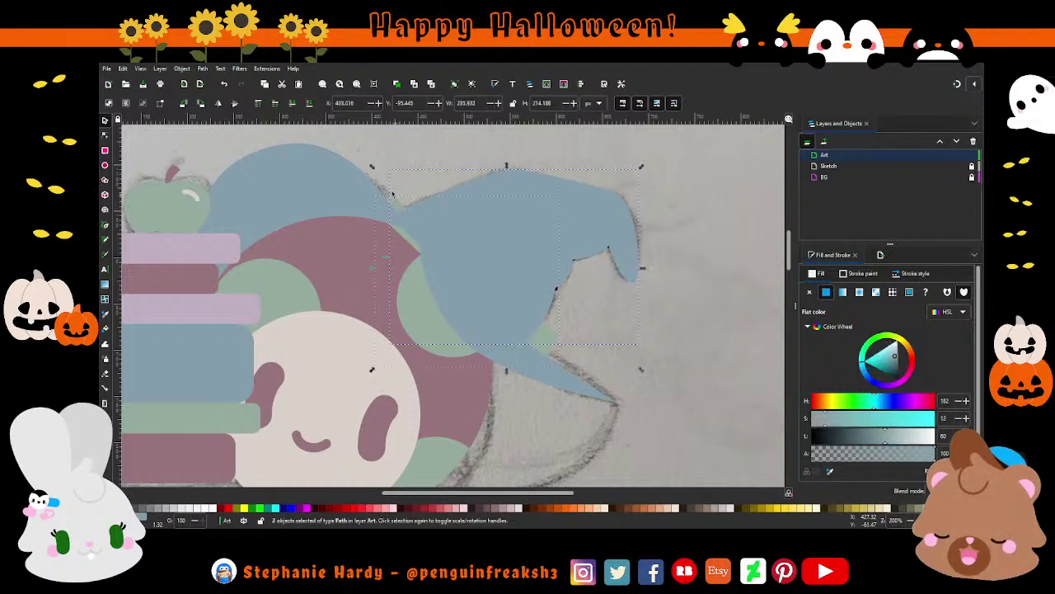
key(ctrl+z)
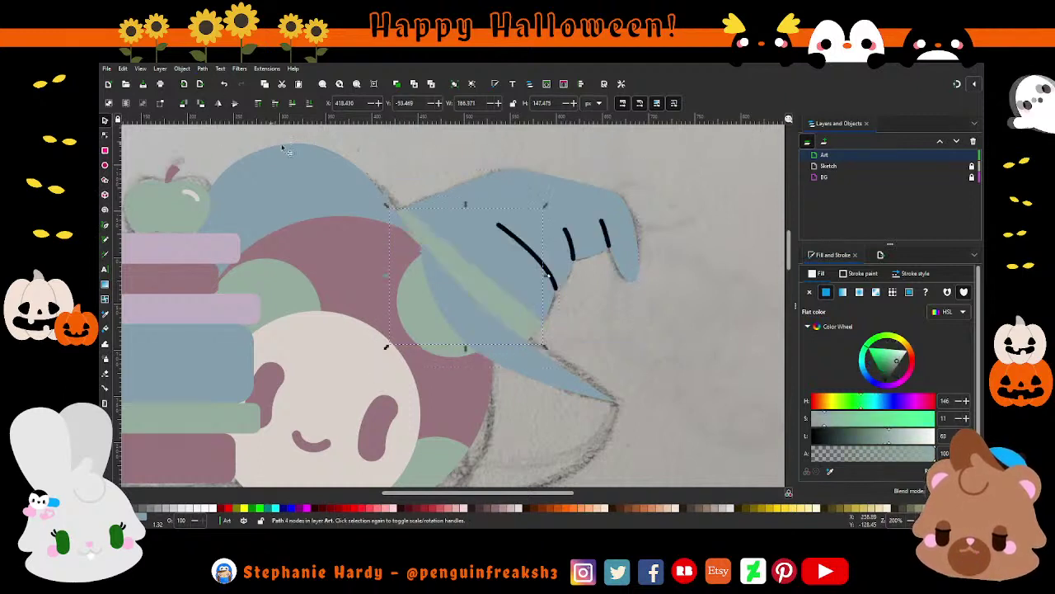
click(392, 160)
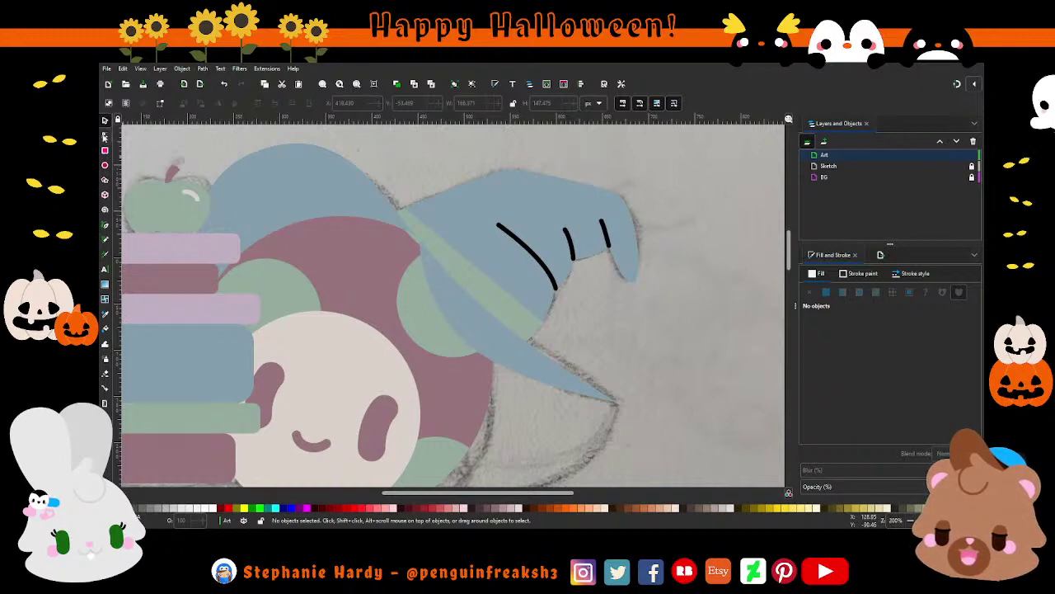
Move the brim's left corner and edge curve onto the pencil sketch line, checking against the hidden art layer.
key(n)
click(451, 294)
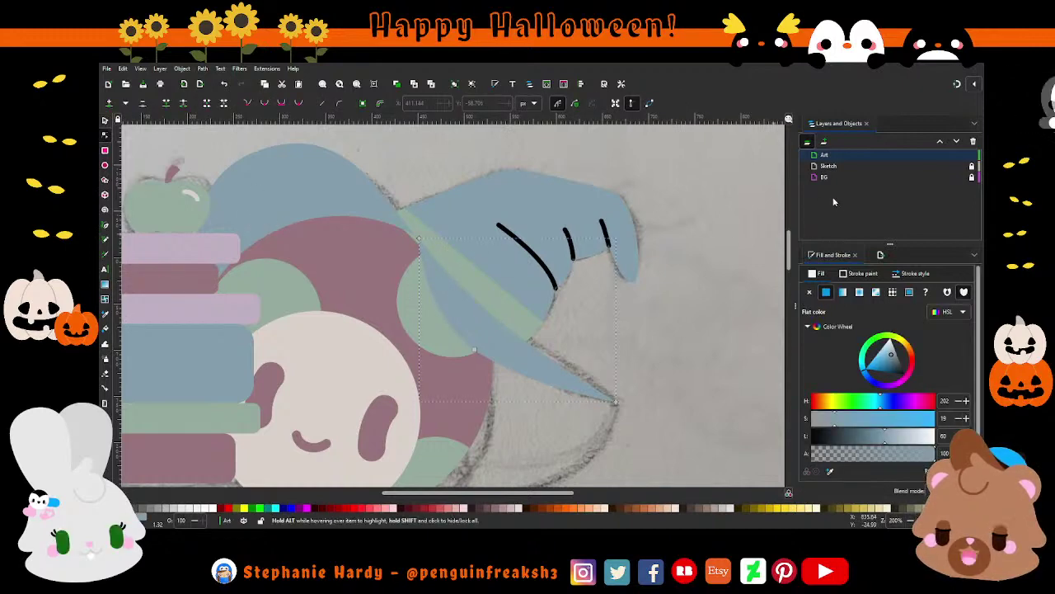
click(960, 155)
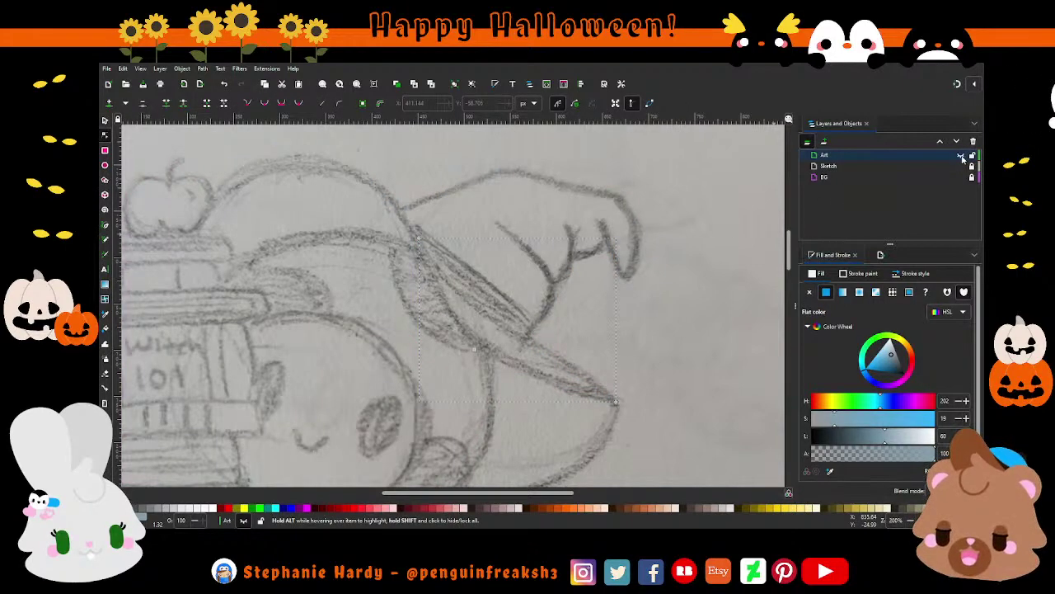
click(960, 156)
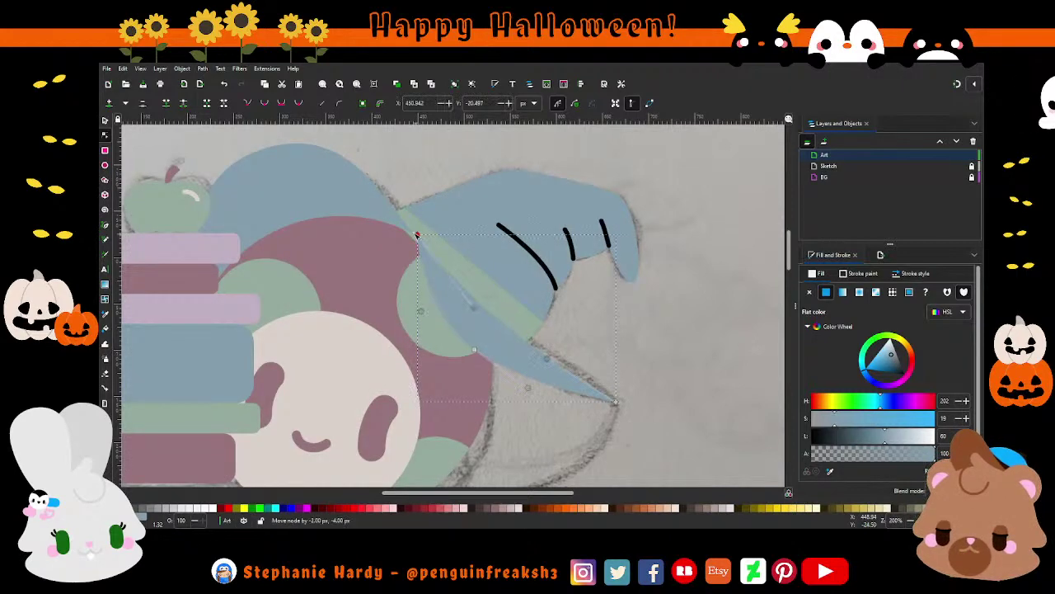
drag(418, 238, 401, 223)
drag(458, 292, 465, 285)
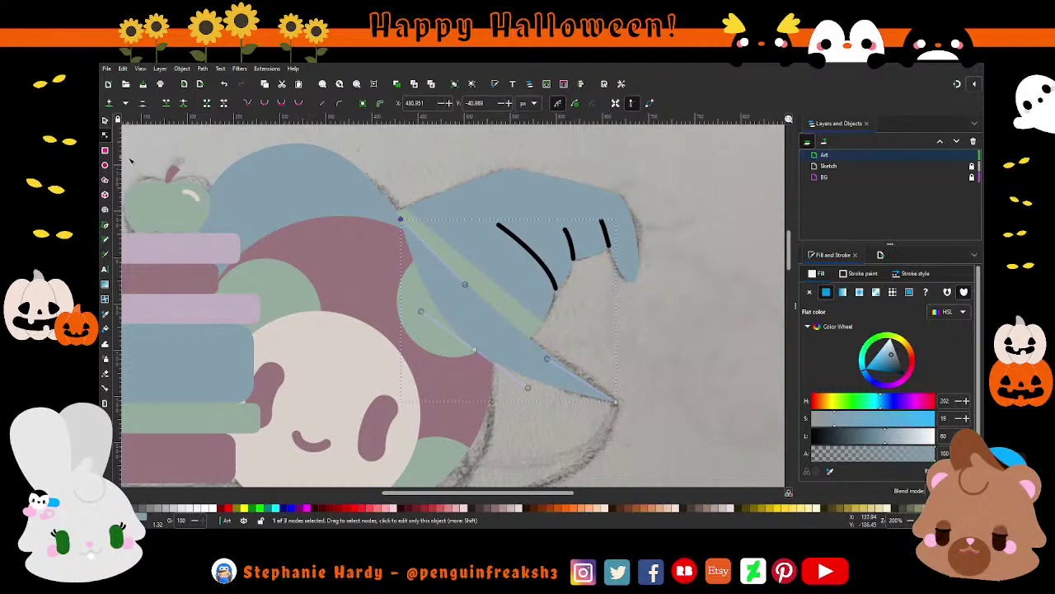
click(104, 120)
key(Escape)
Draw a triangular path from the brim's tip down beside the head with the Pen tool.
scroll(446, 276, down, 2)
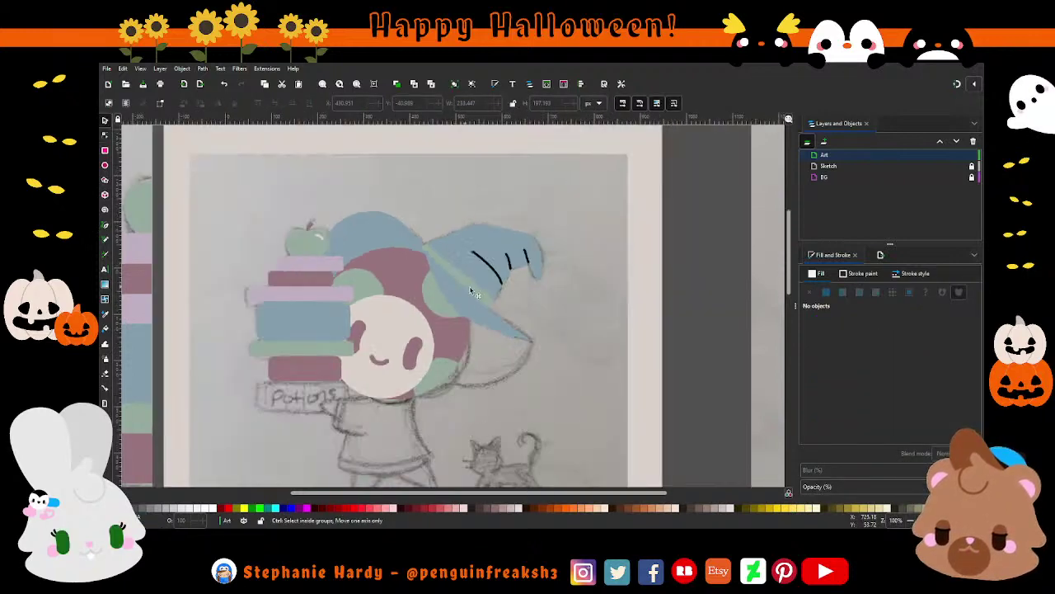
scroll(474, 293, down, 1)
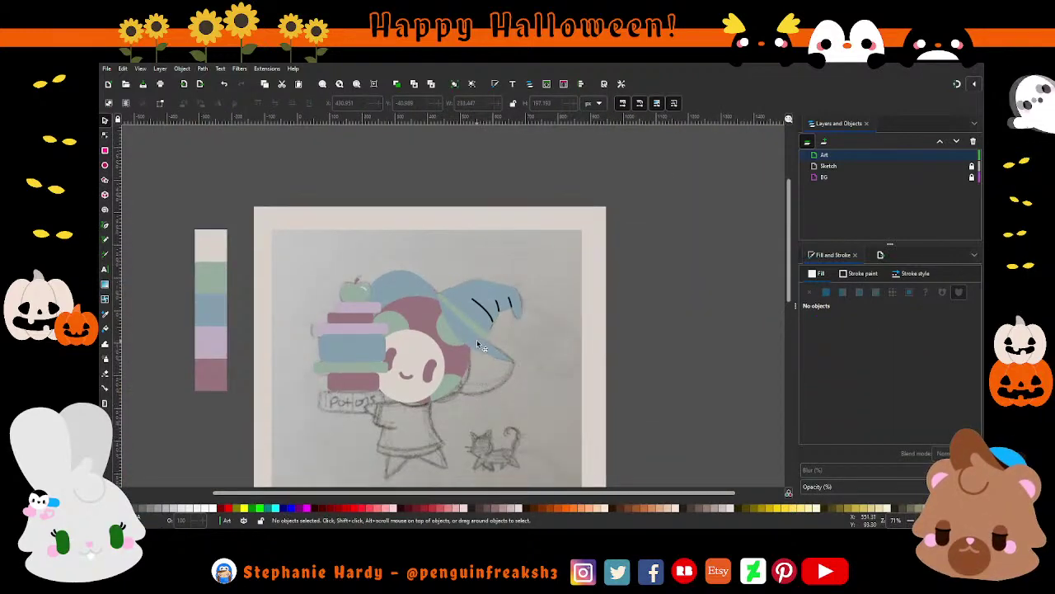
scroll(466, 287, up, 1)
scroll(490, 304, up, 1)
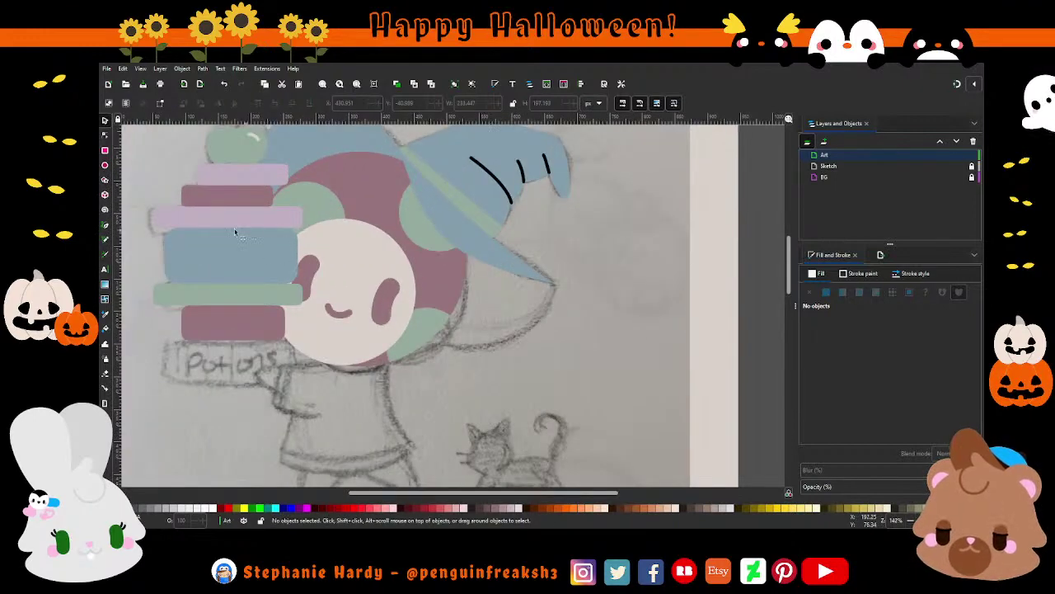
click(105, 226)
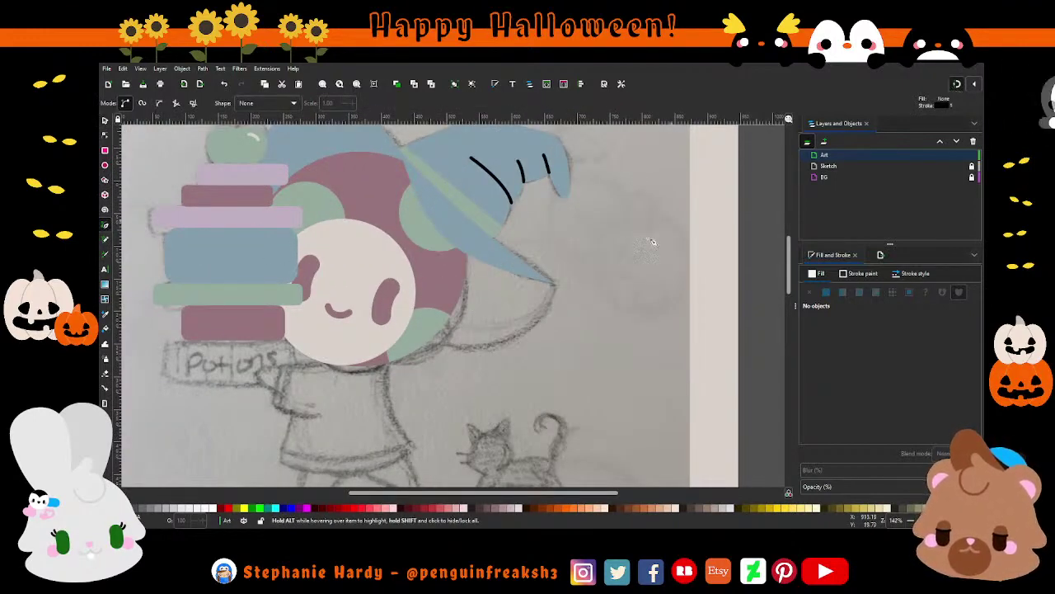
click(554, 283)
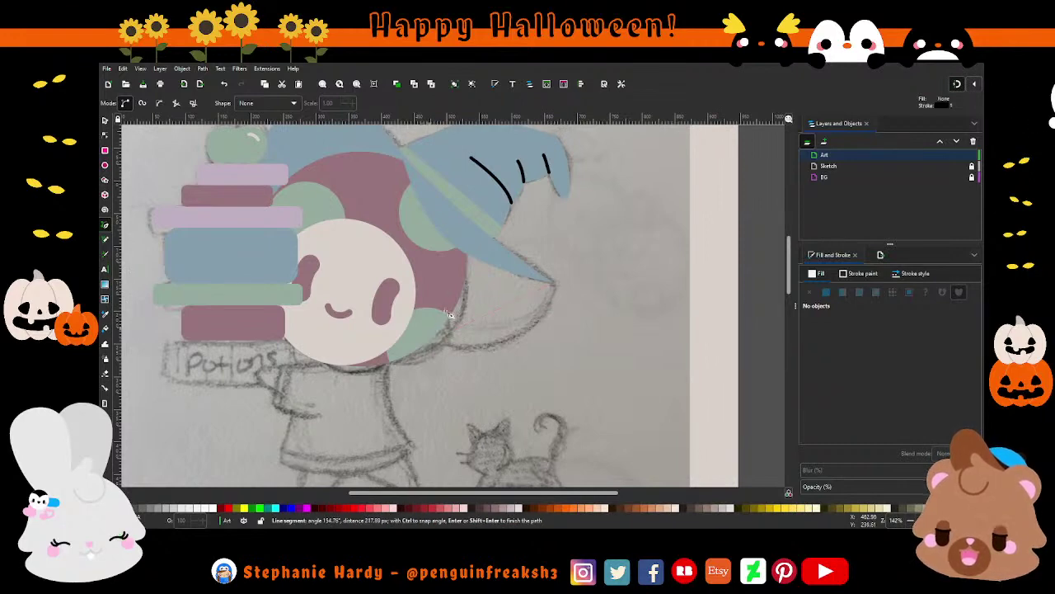
click(465, 246)
click(425, 343)
click(555, 282)
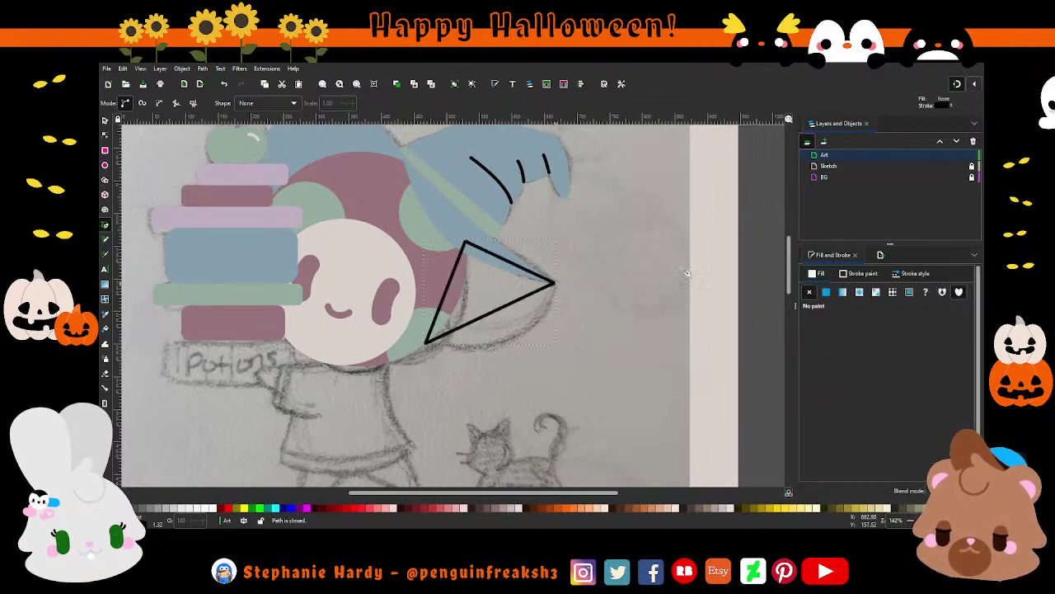
Reduce the triangle to a single line and bend it into a downward curve.
click(105, 120)
key(ctrl+z)
key(n)
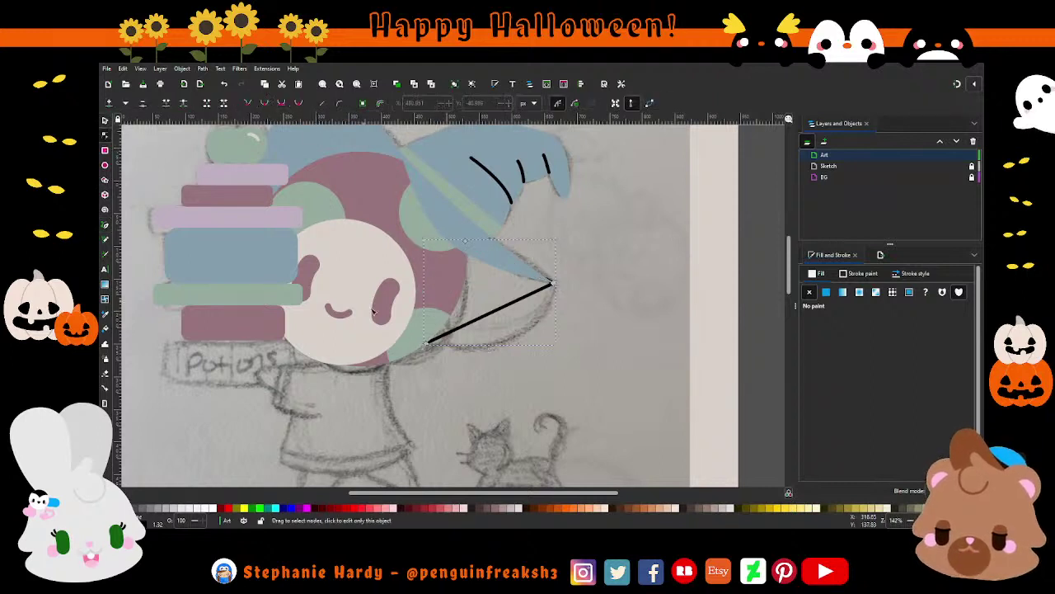
drag(492, 320, 499, 338)
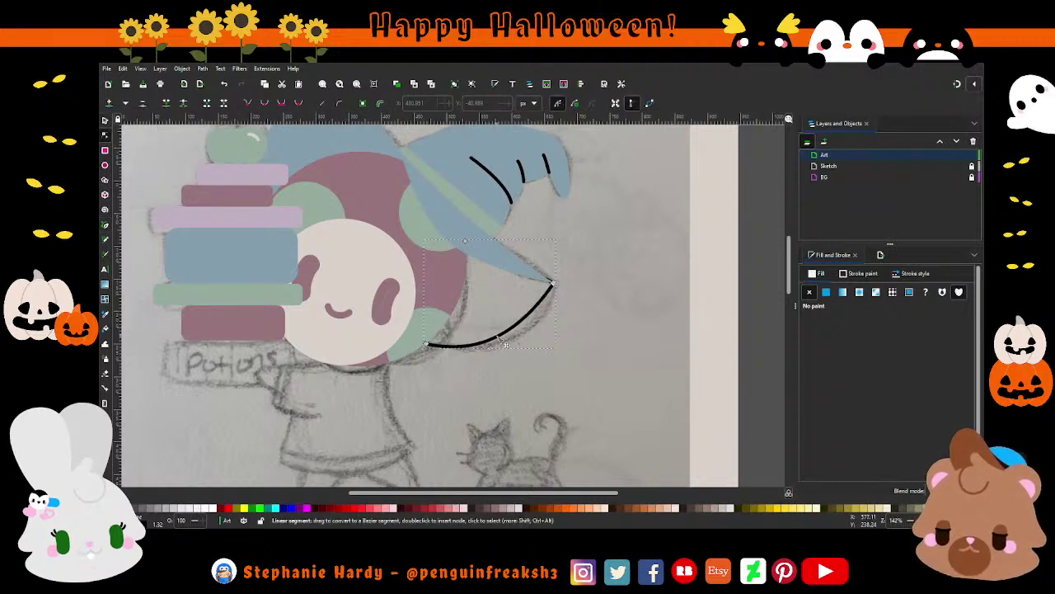
click(426, 344)
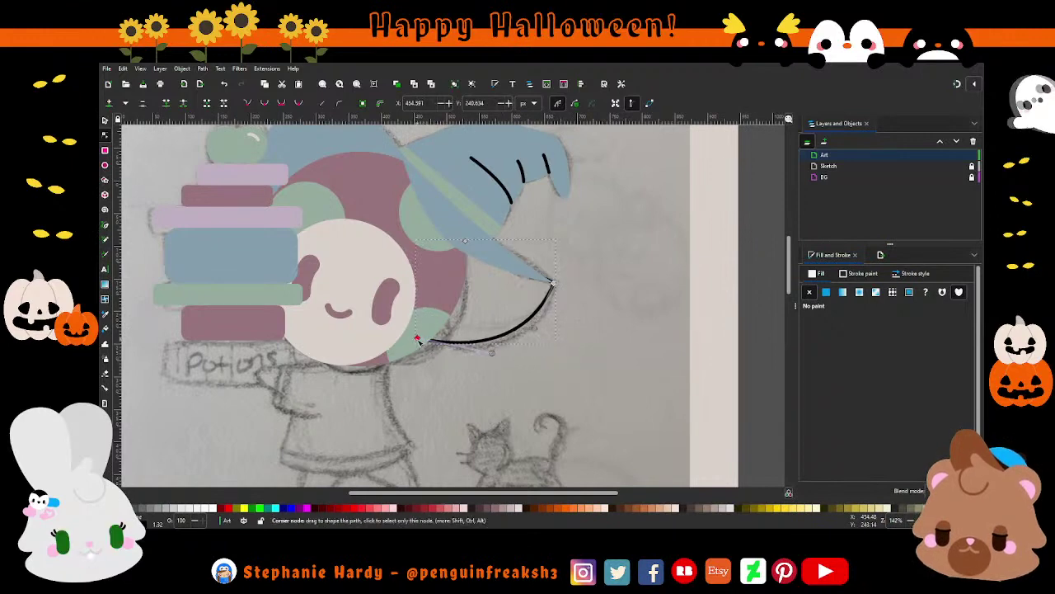
drag(535, 329, 539, 330)
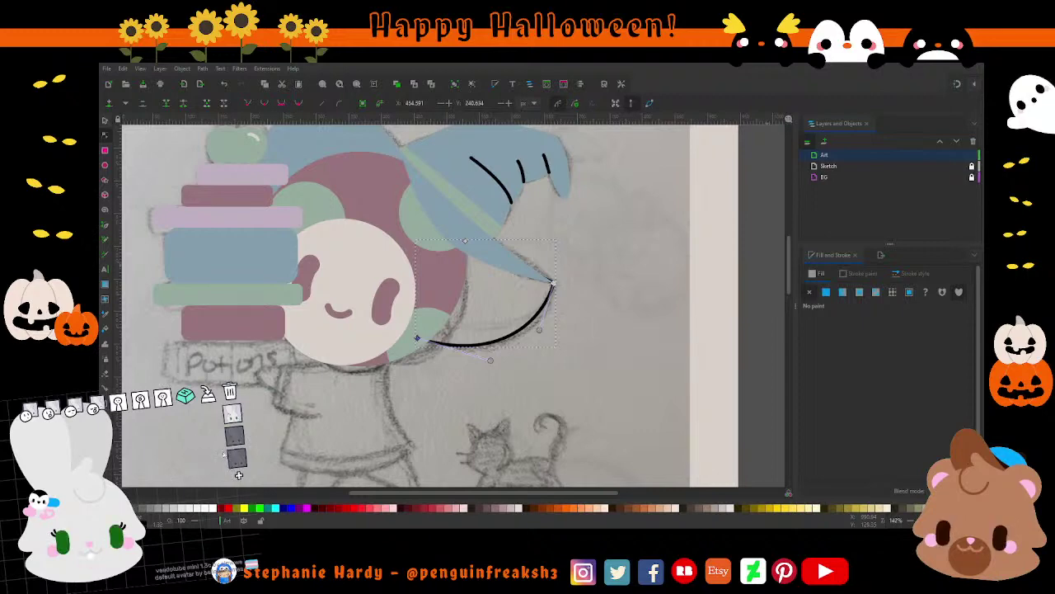
Fill the new curved hat piece with flat blue.
scroll(238, 475, down, 2)
mouse_move(981, 494)
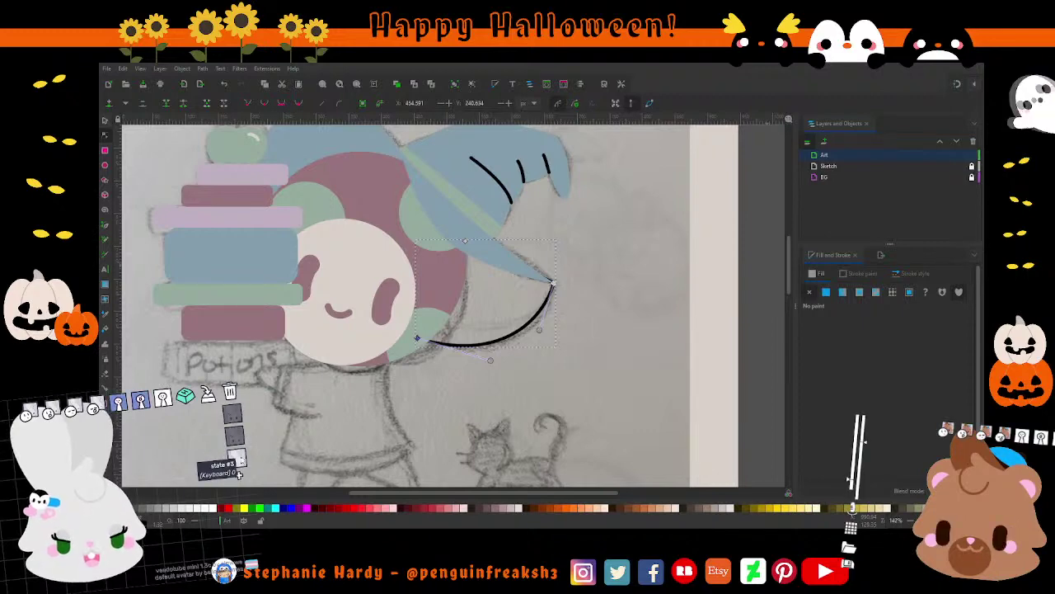
scroll(238, 475, up, 4)
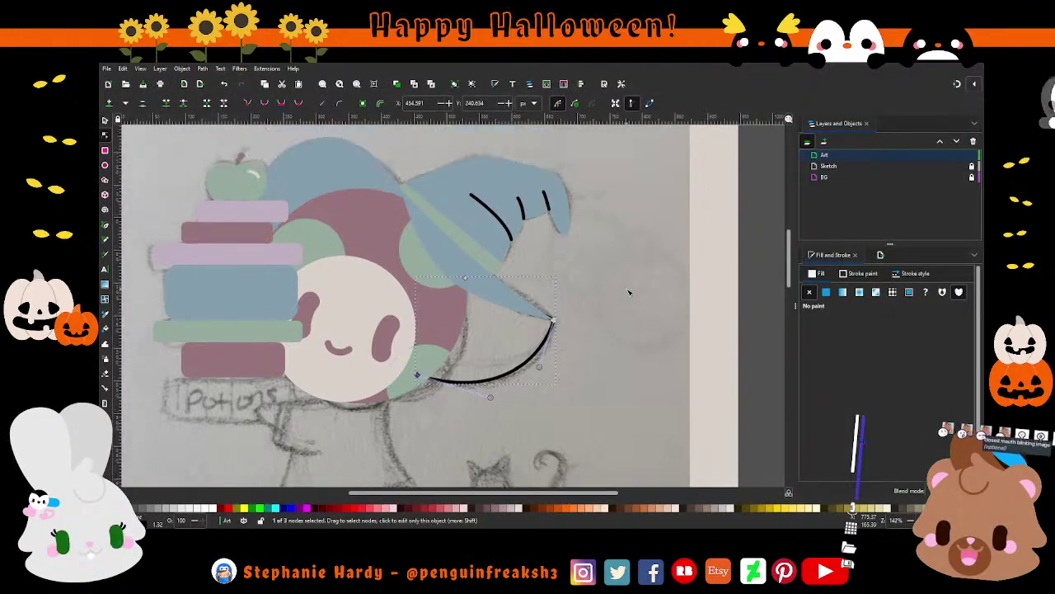
scroll(627, 293, up, 1)
click(826, 291)
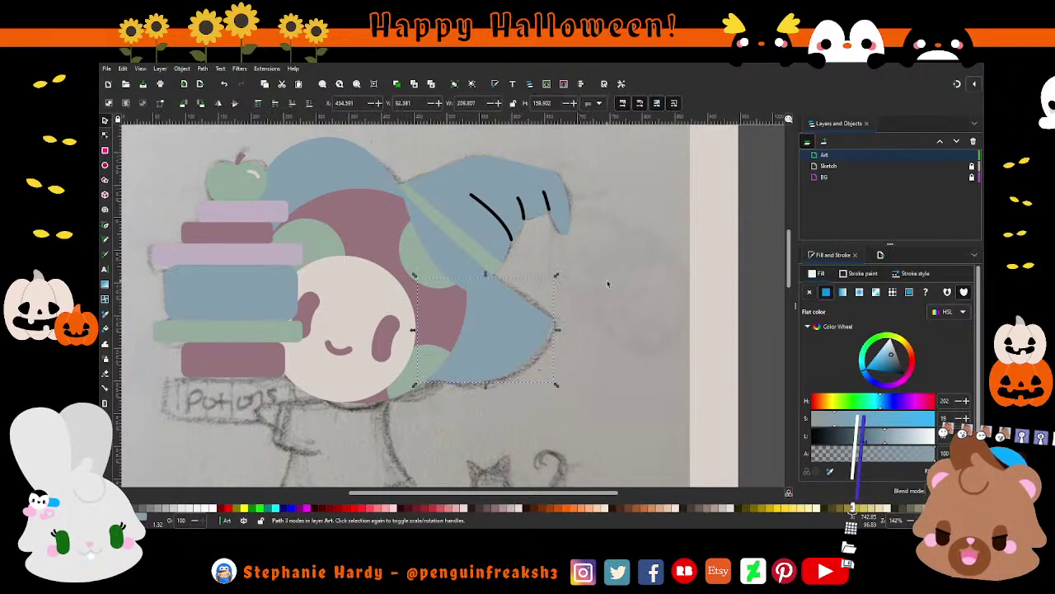
key(s)
click(633, 261)
scroll(633, 261, down, 1)
scroll(633, 261, down, 1)
scroll(610, 312, up, 1)
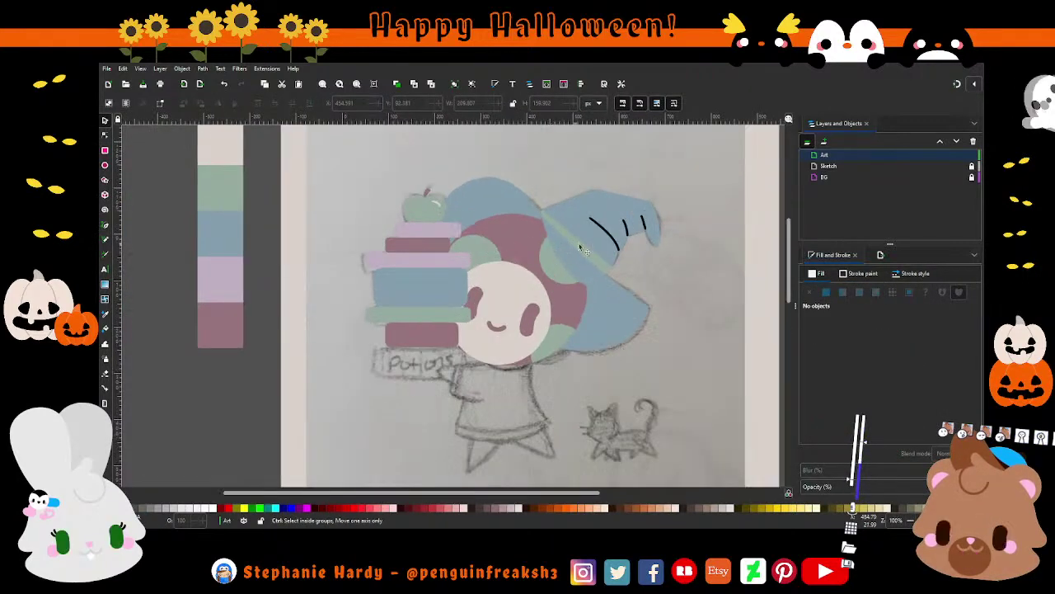
click(571, 262)
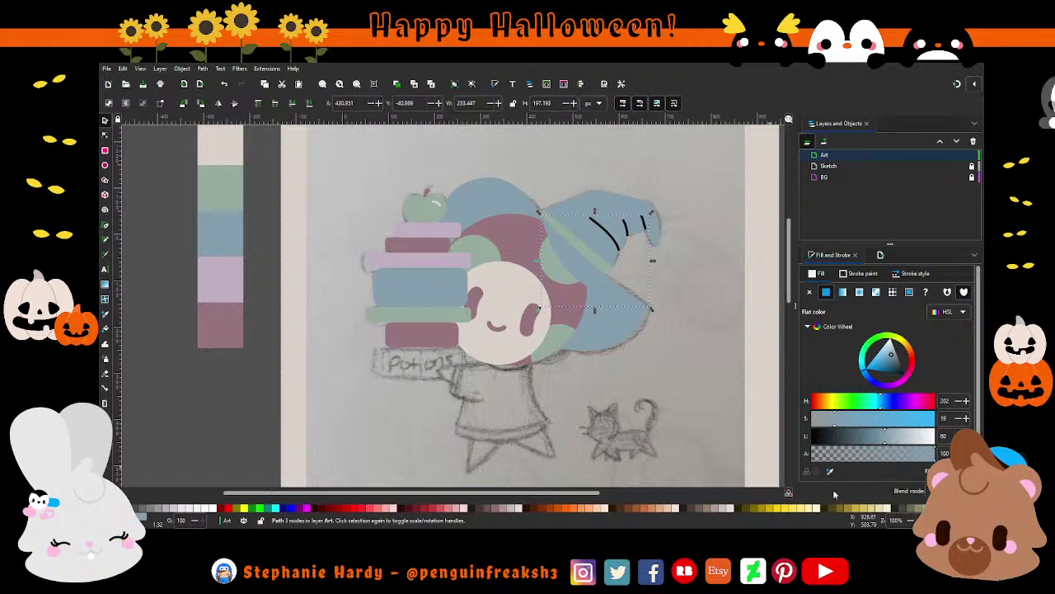
Apply the books' lavender to the hat band and the hat top with the dropper.
key(d)
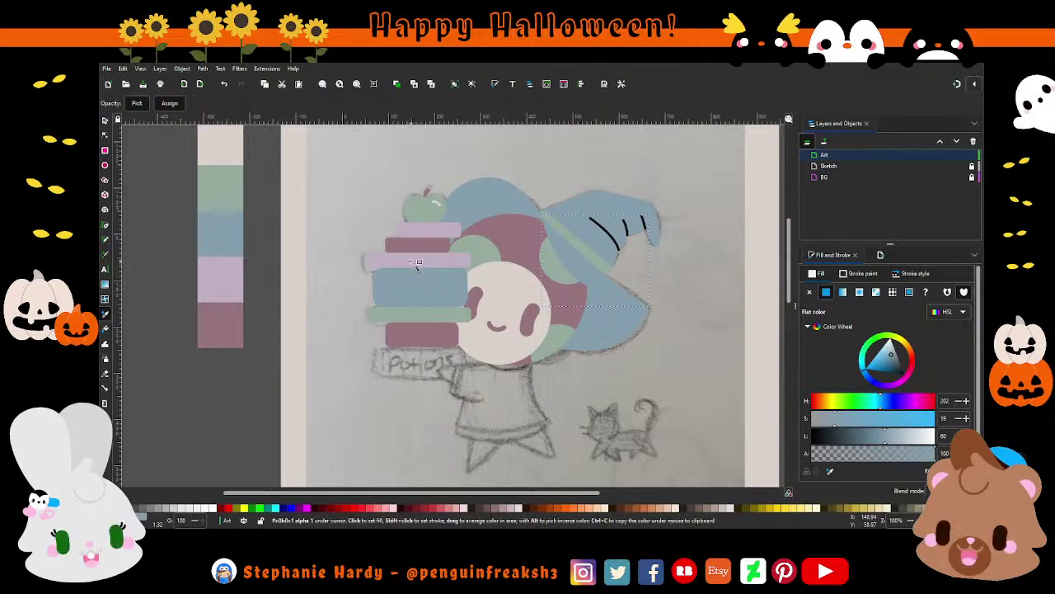
click(418, 265)
click(575, 222)
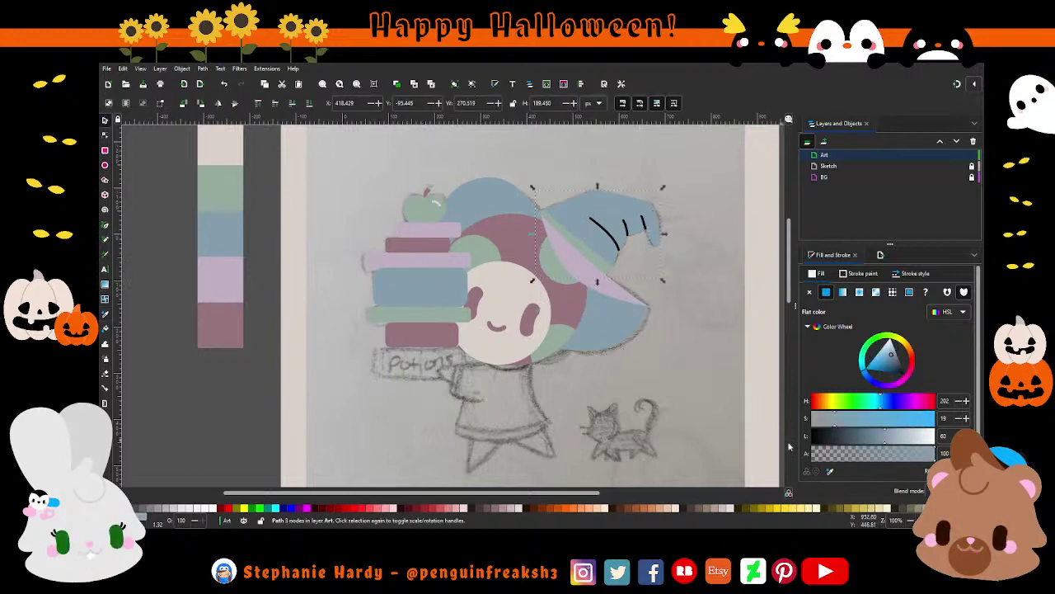
click(831, 473)
click(631, 290)
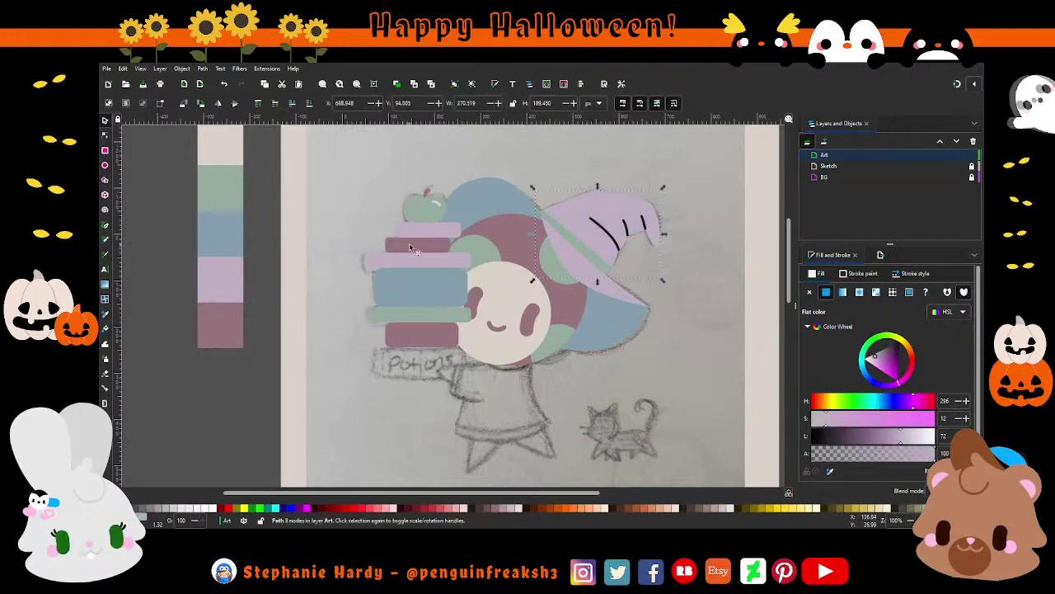
click(683, 278)
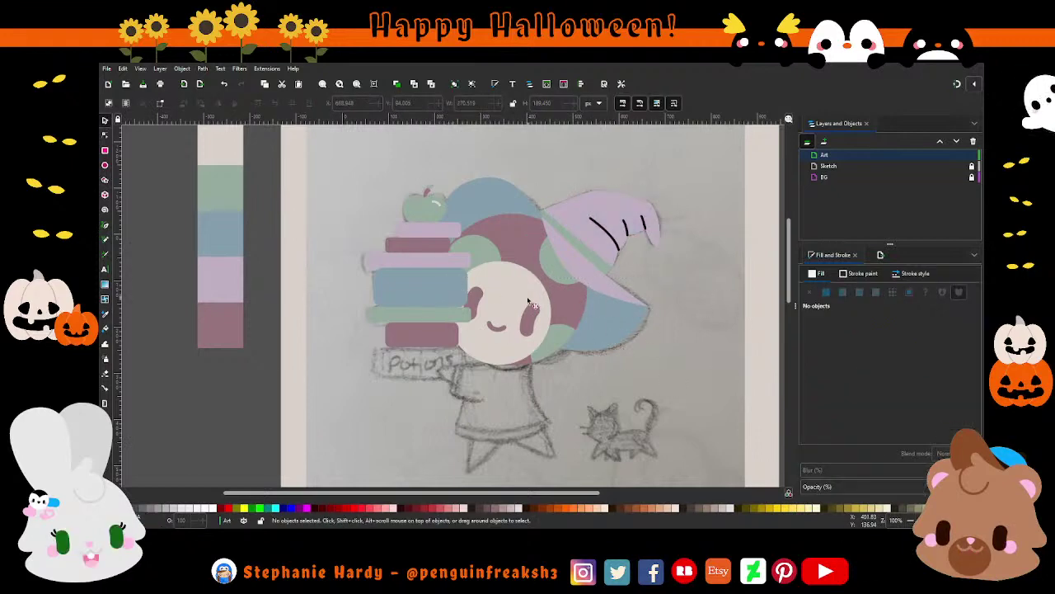
scroll(449, 271, down, 1)
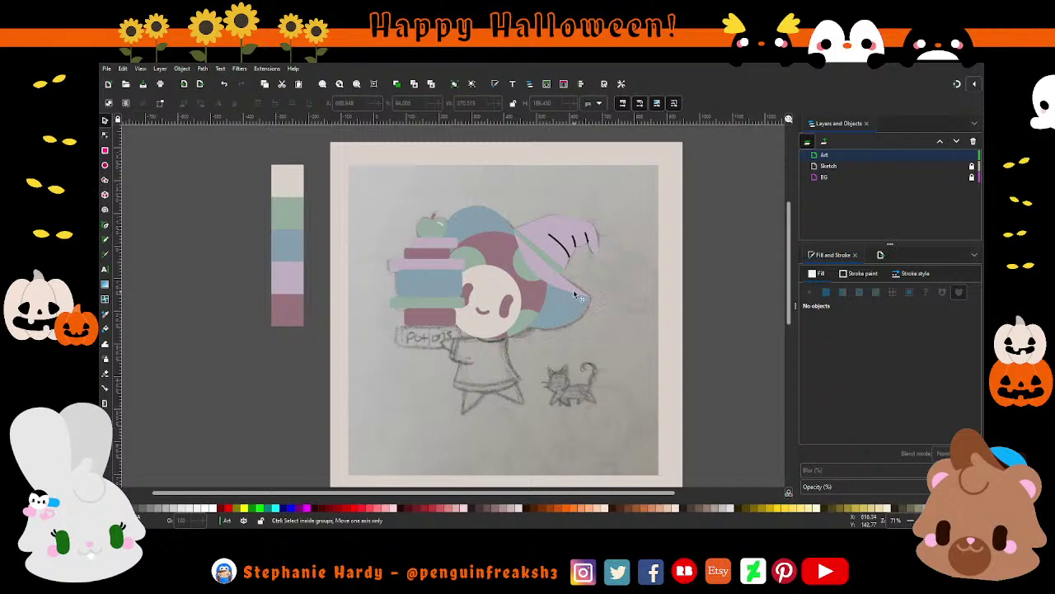
scroll(574, 295, up, 1)
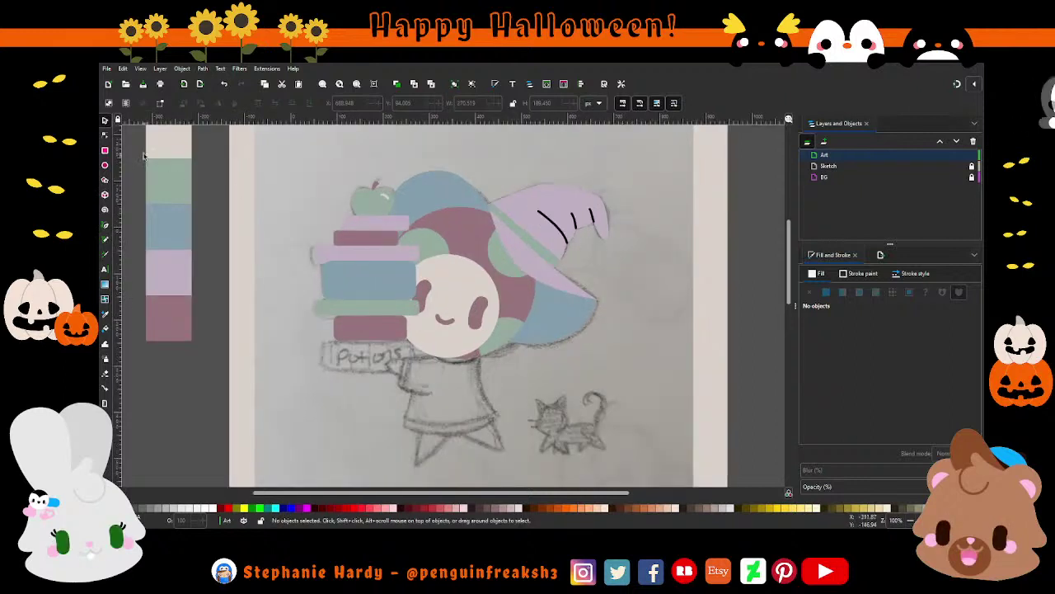
Adjust the curve of the lower blue hat piece's bottom edge.
click(105, 136)
click(501, 336)
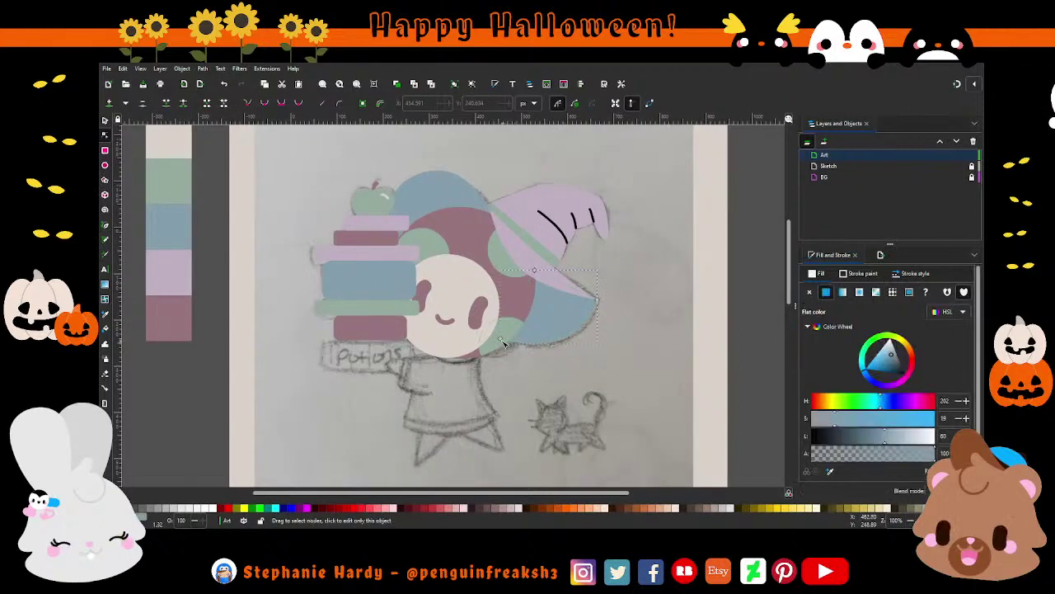
drag(553, 346, 551, 350)
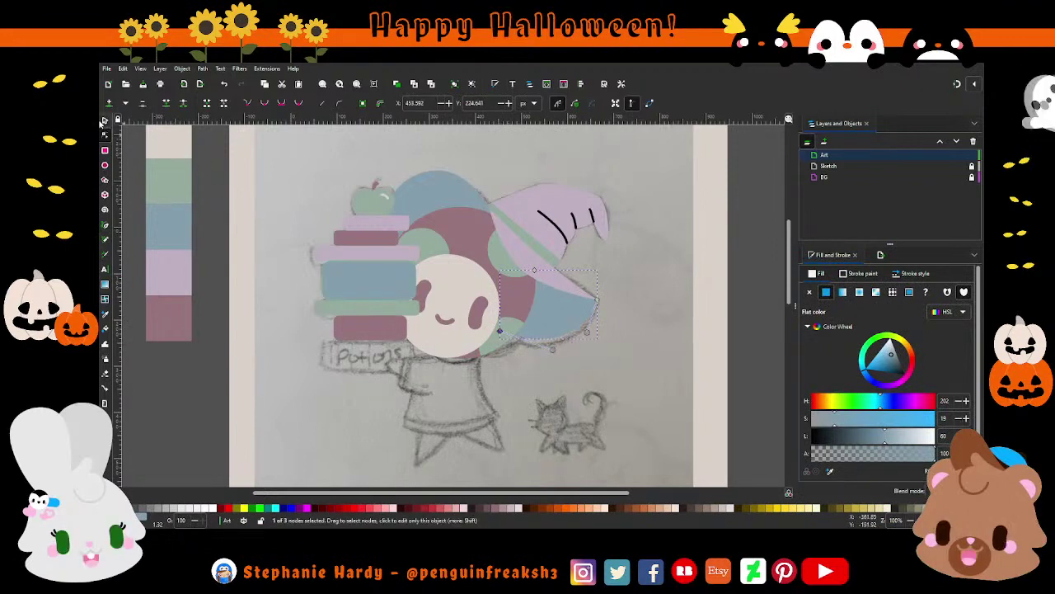
key(s)
click(609, 337)
scroll(607, 334, down, 2)
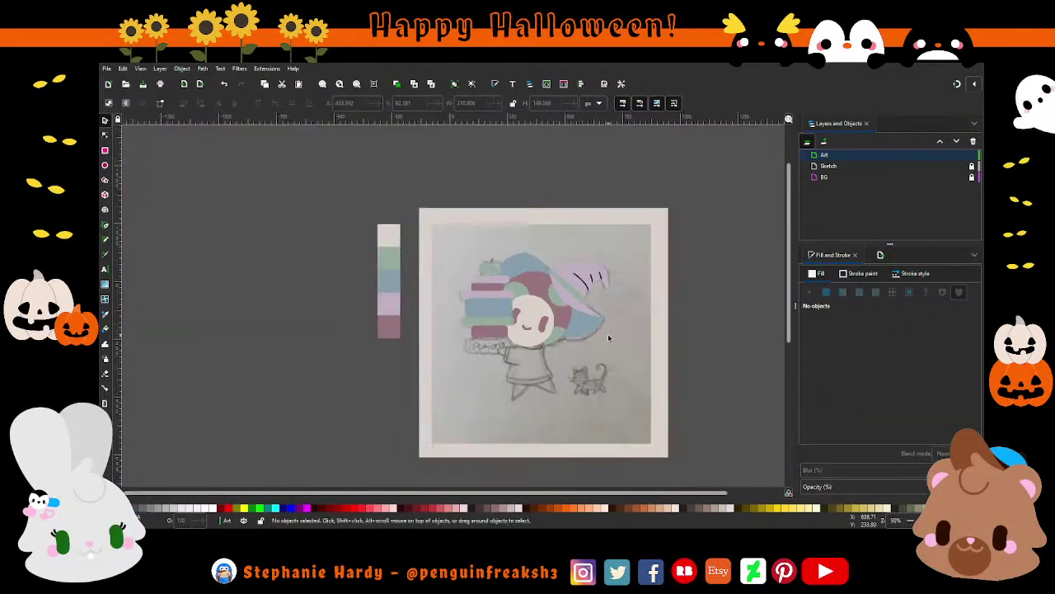
scroll(610, 323, up, 1)
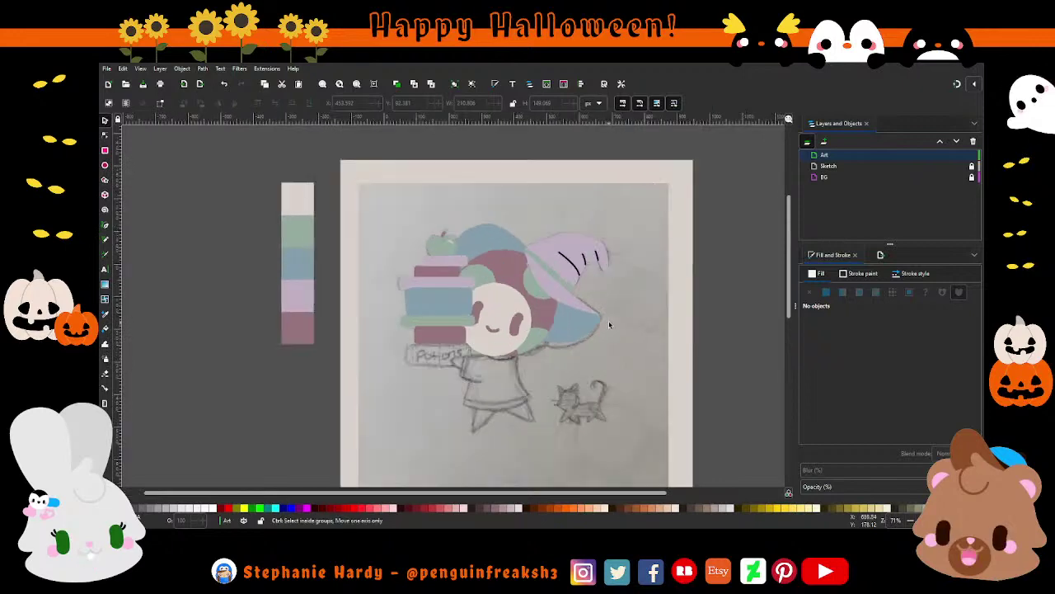
scroll(605, 318, up, 1)
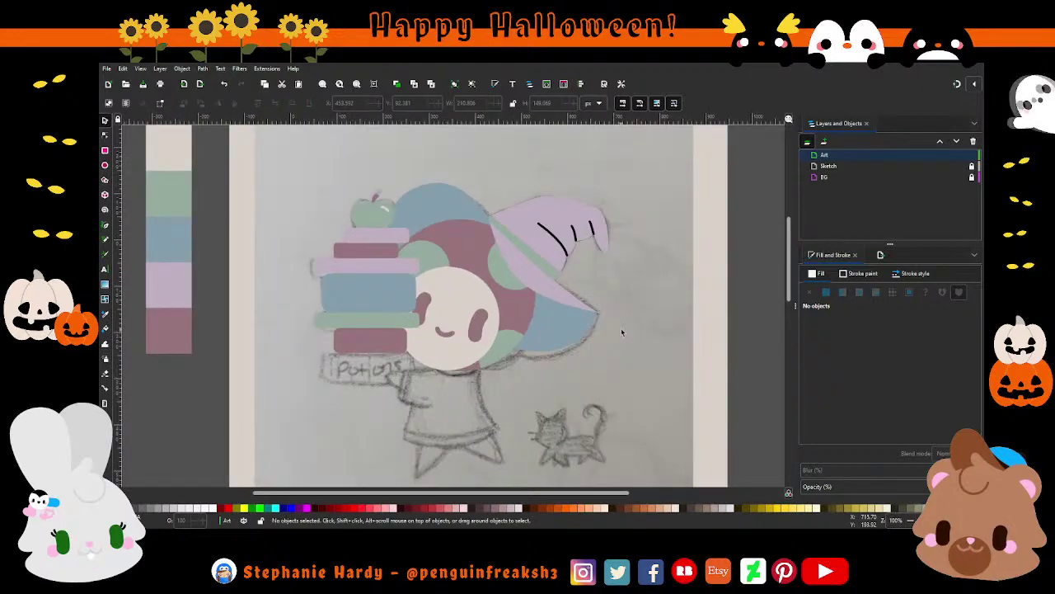
scroll(590, 284, down, 1)
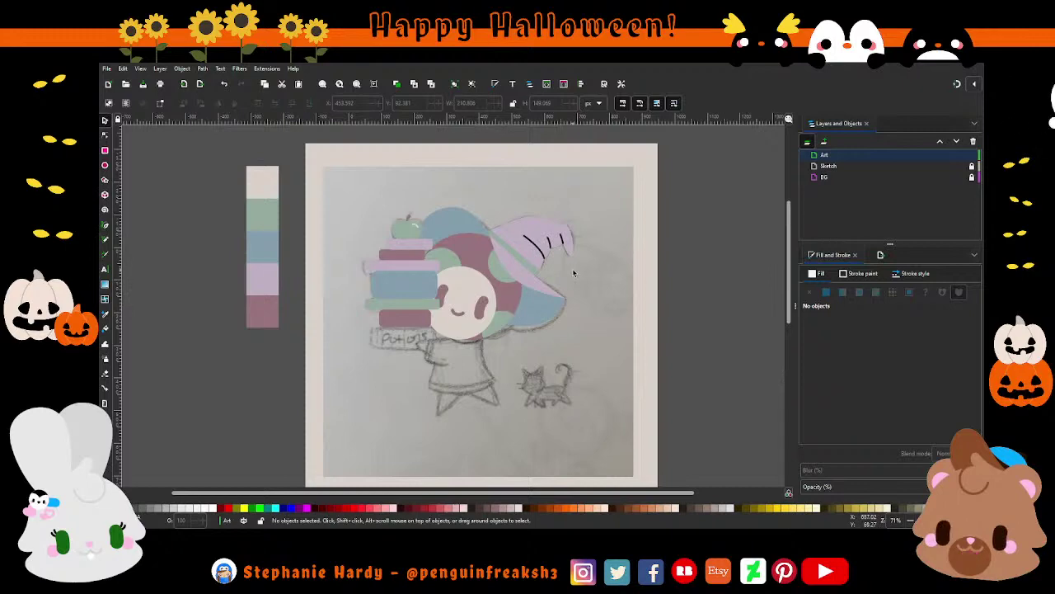
scroll(574, 255, up, 2)
scroll(576, 244, up, 1)
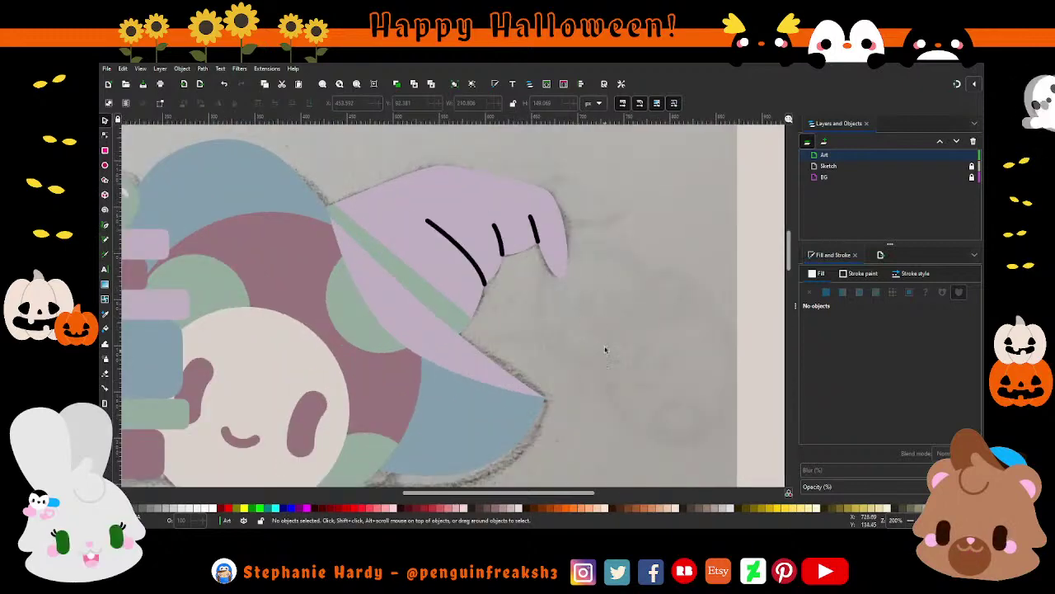
scroll(542, 223, up, 1)
scroll(543, 224, up, 1)
Nudge the end nodes of the right, left and middle crease lines on the hat.
key(n)
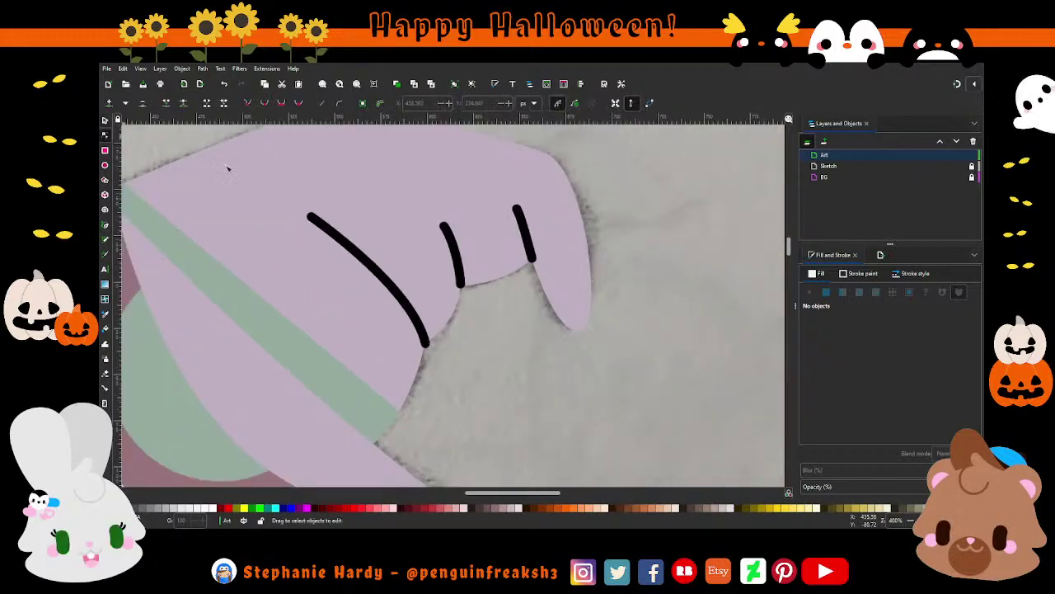
click(528, 231)
drag(517, 208, 522, 215)
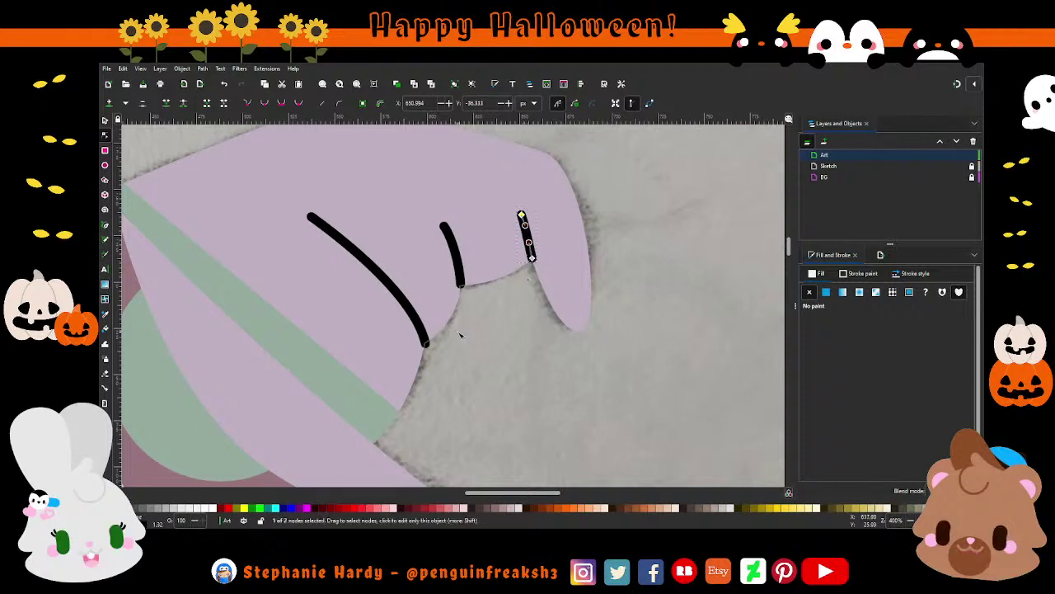
click(423, 339)
drag(426, 344, 422, 337)
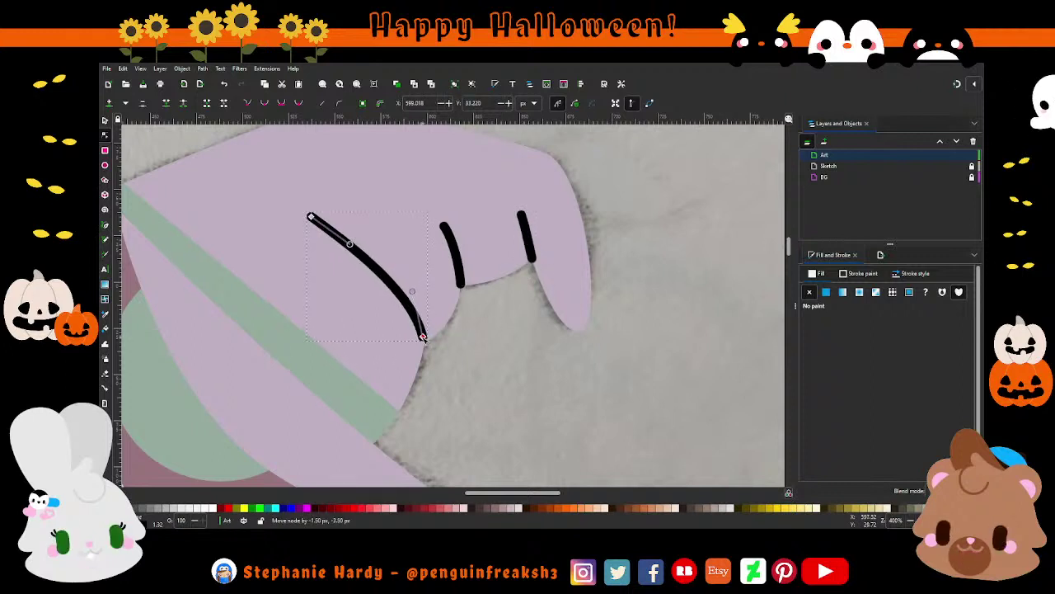
click(452, 247)
click(460, 279)
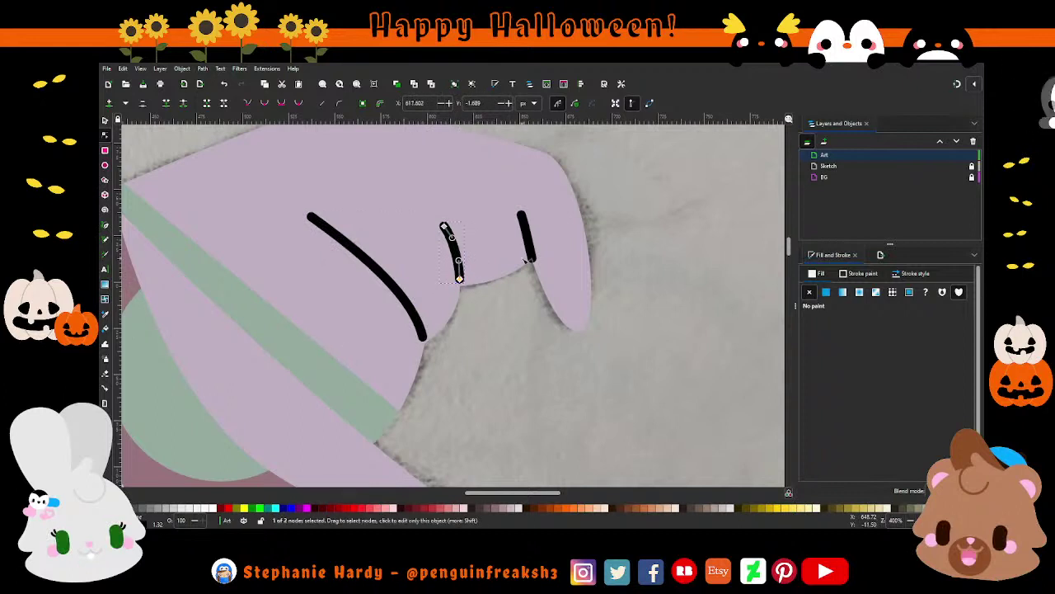
click(534, 258)
drag(533, 258, 532, 256)
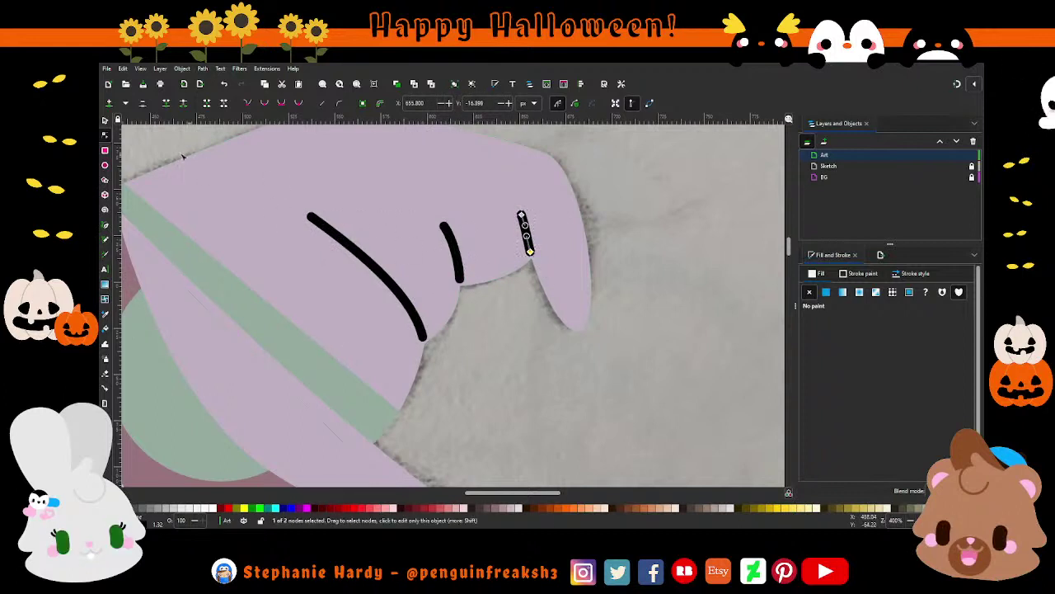
key(s)
key(Escape)
ctrl+scroll(573, 330, down, 2)
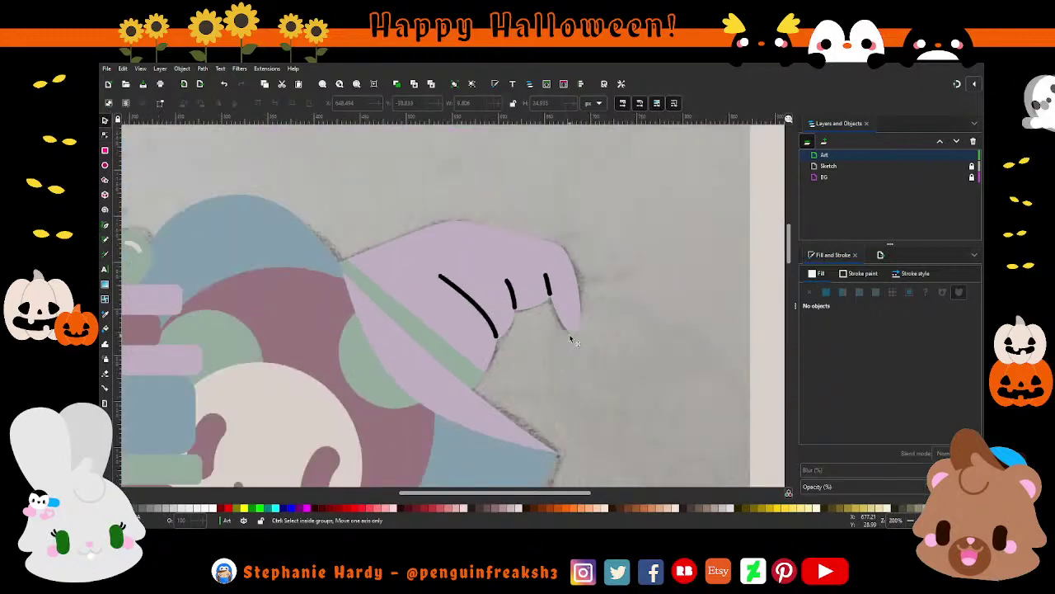
ctrl+scroll(573, 329, down, 1)
ctrl+scroll(581, 324, down, 1)
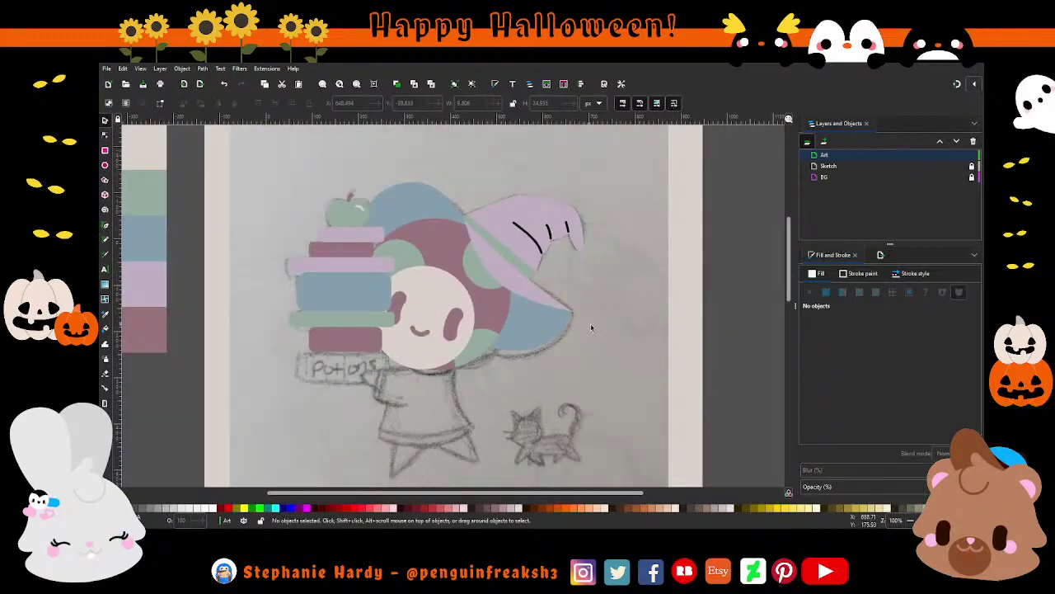
ctrl+scroll(569, 264, down, 1)
ctrl+scroll(502, 230, up, 1)
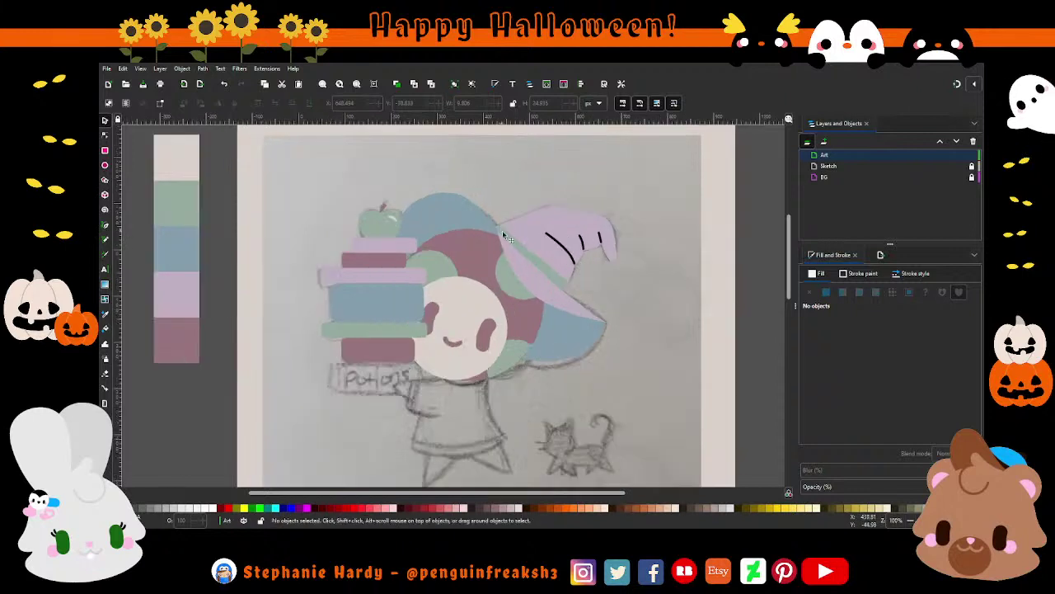
Recolour the strokes of the three hat crease lines to a sampled muted pink.
drag(619, 211, 533, 287)
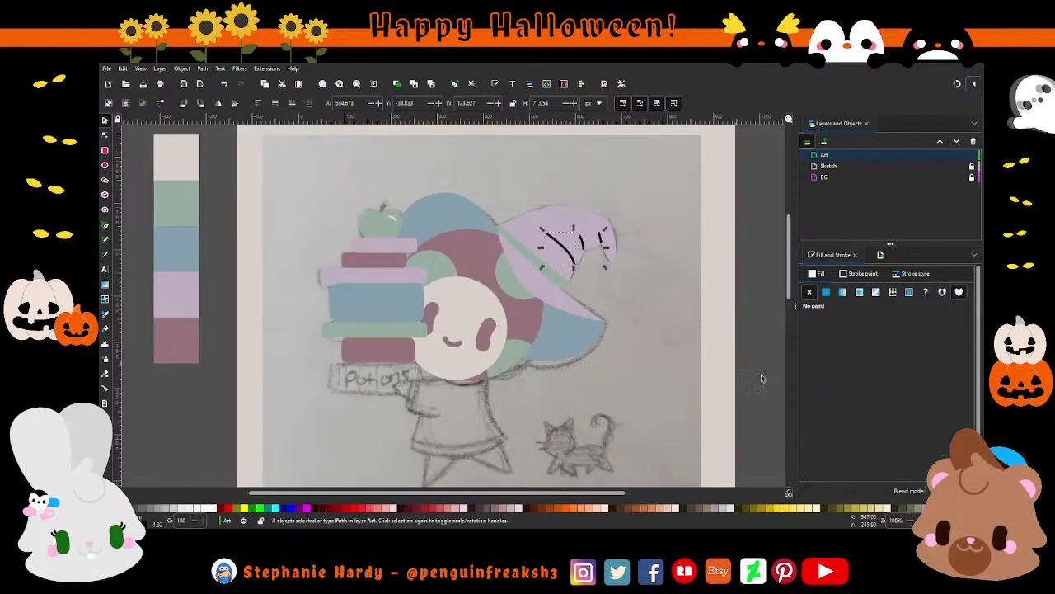
click(863, 274)
click(830, 472)
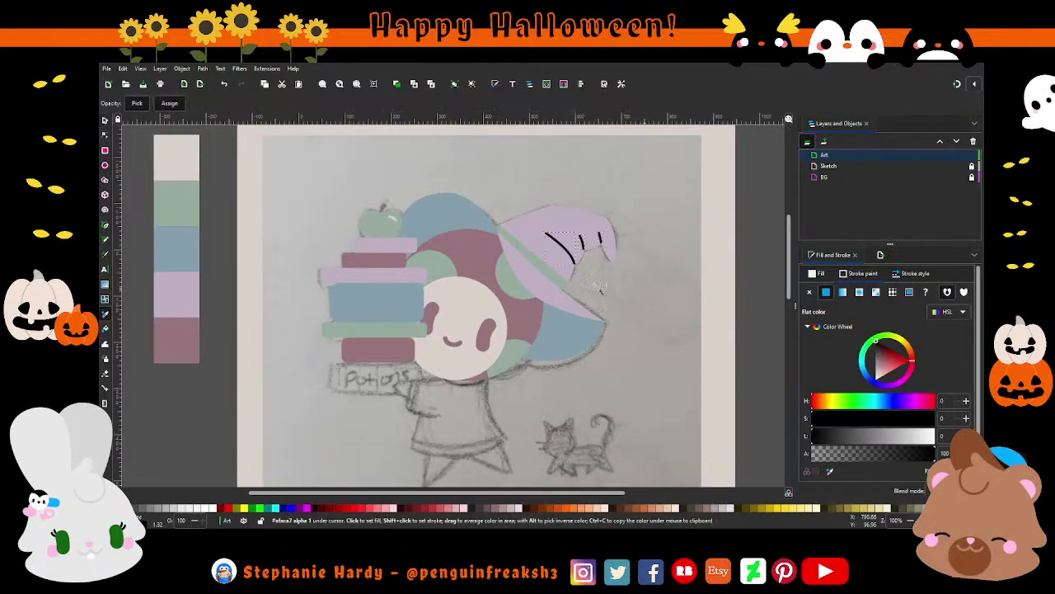
click(486, 250)
key(Escape)
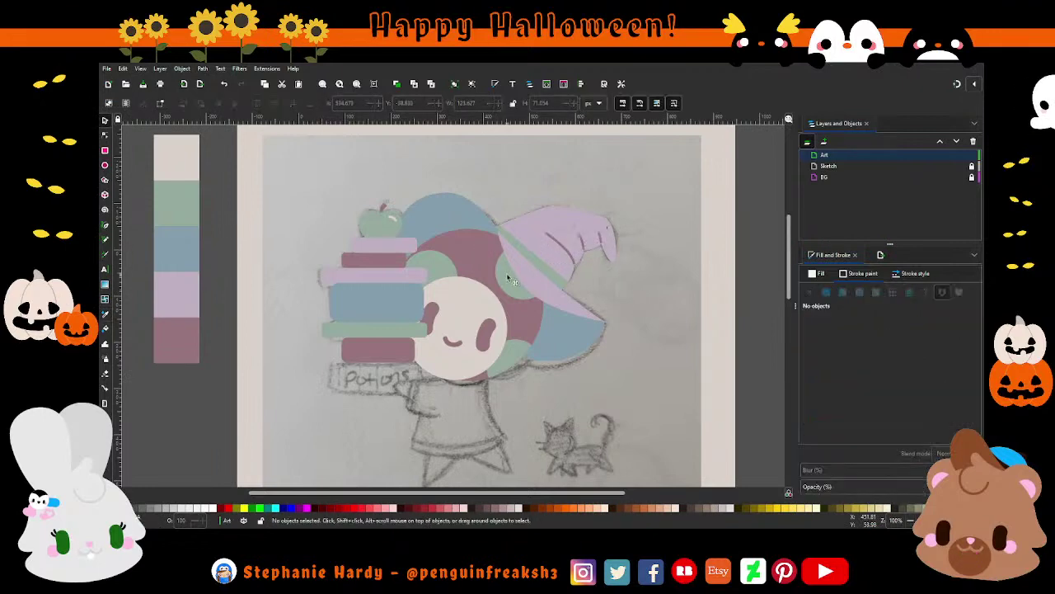
scroll(519, 262, down, 1)
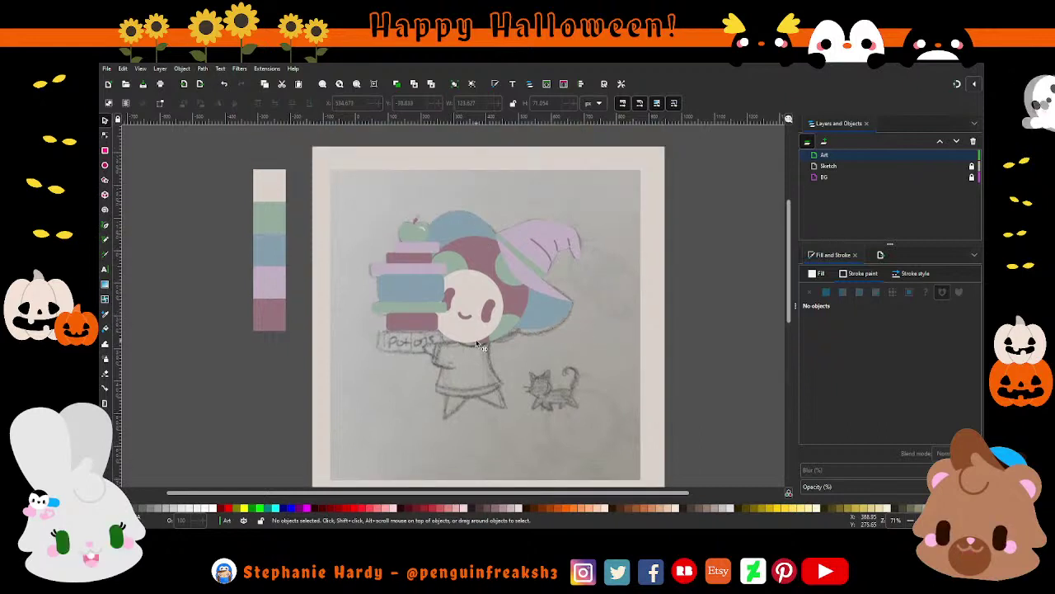
scroll(499, 359, down, 1)
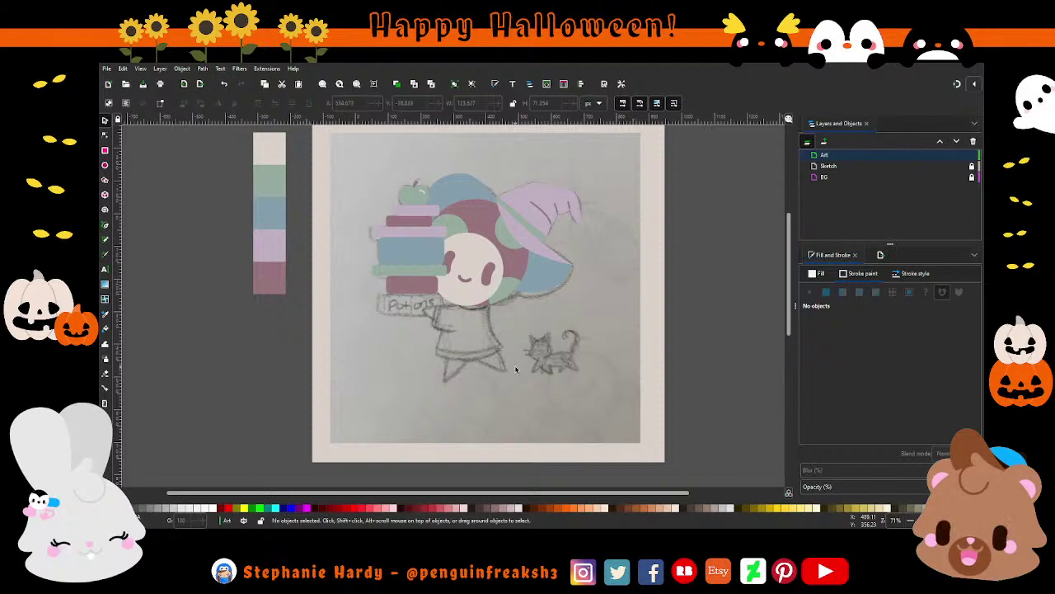
scroll(516, 366, up, 1)
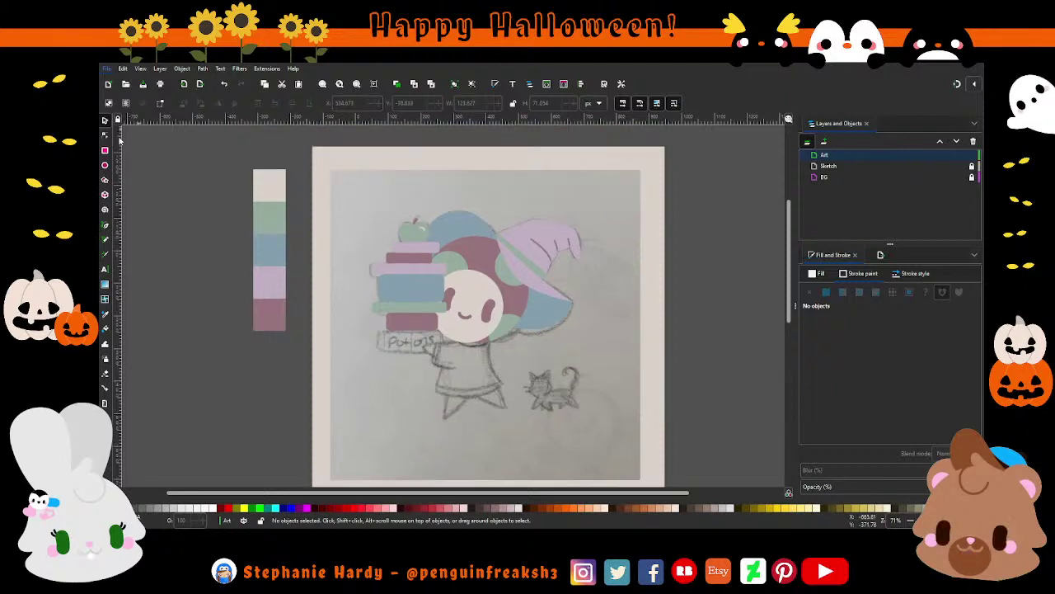
Save the drawing as Mushroom_Witch.svg.
key(ctrl+s)
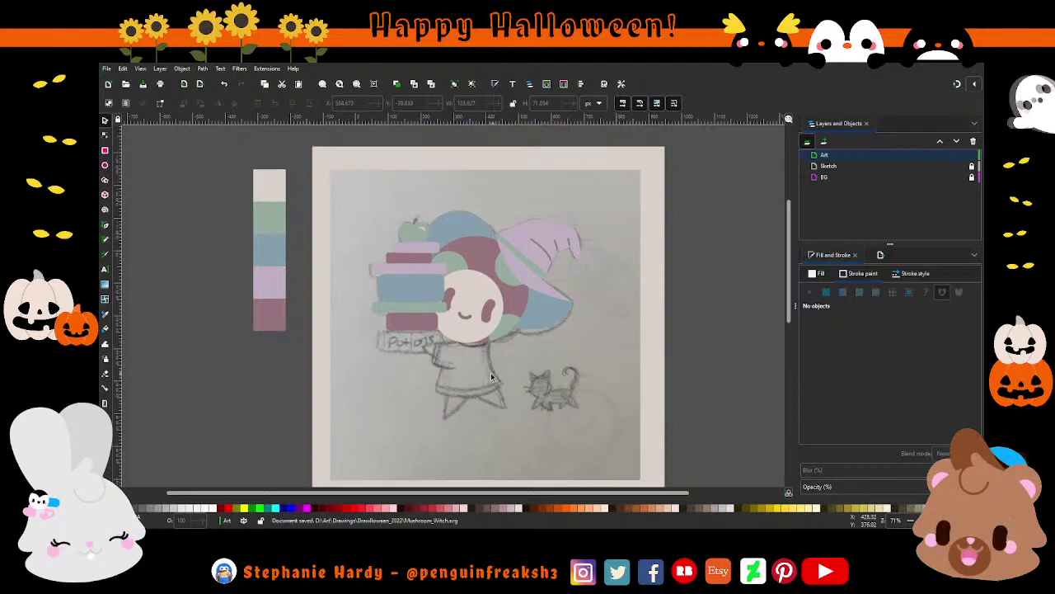
scroll(479, 376, up, 1)
scroll(485, 359, up, 1)
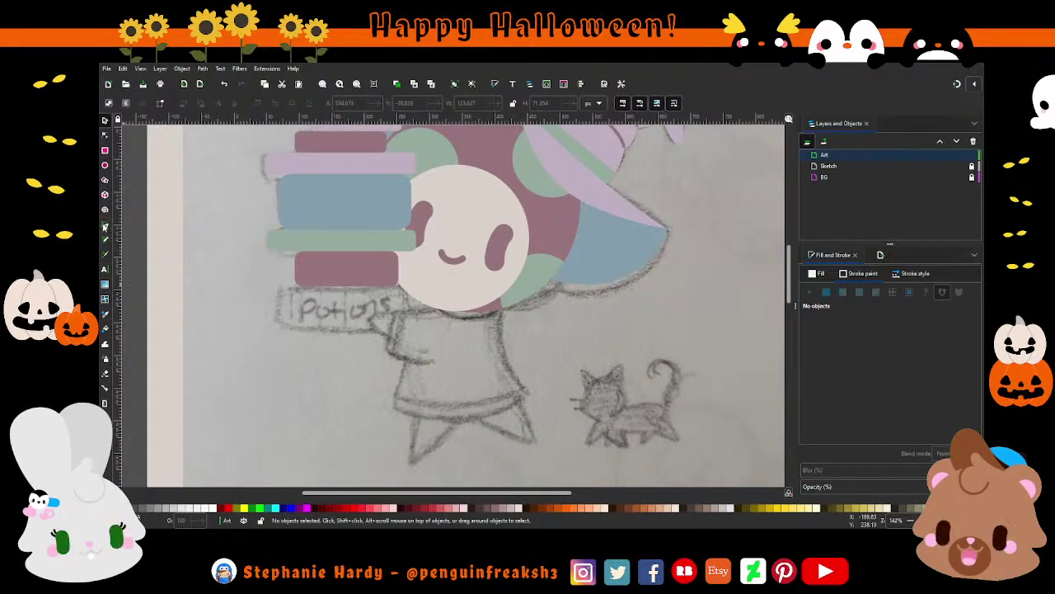
Draw a small outline-free pale purple oval and move it up just beneath the witch's chin.
click(104, 165)
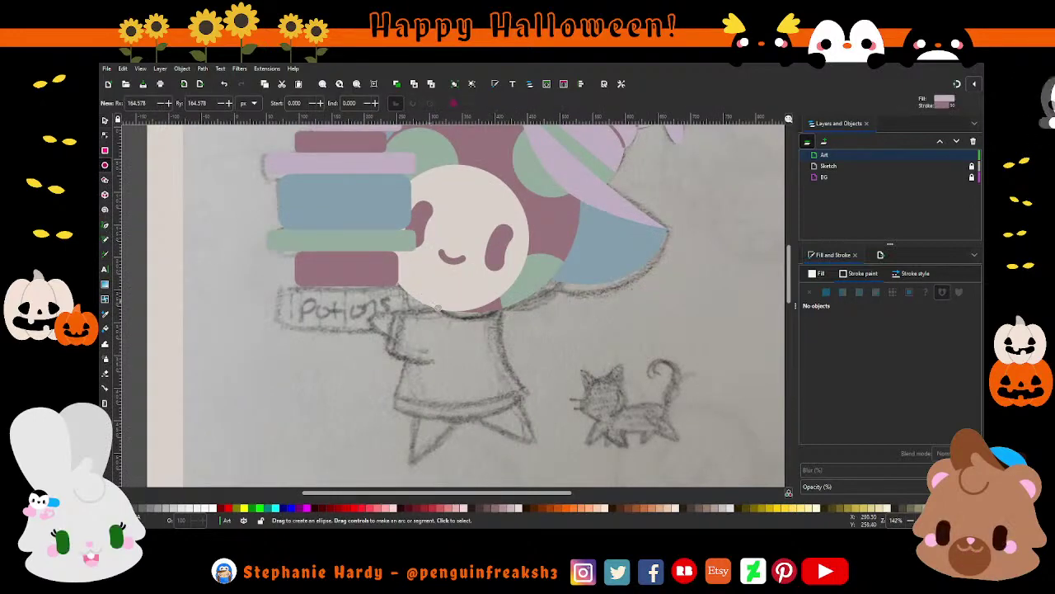
drag(422, 287, 489, 334)
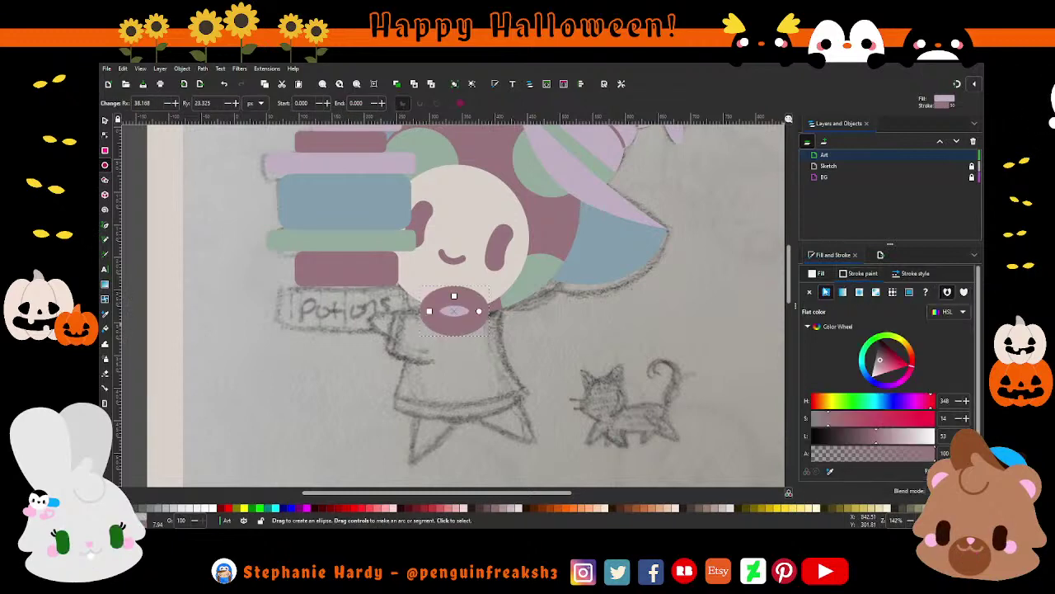
click(809, 292)
key(s)
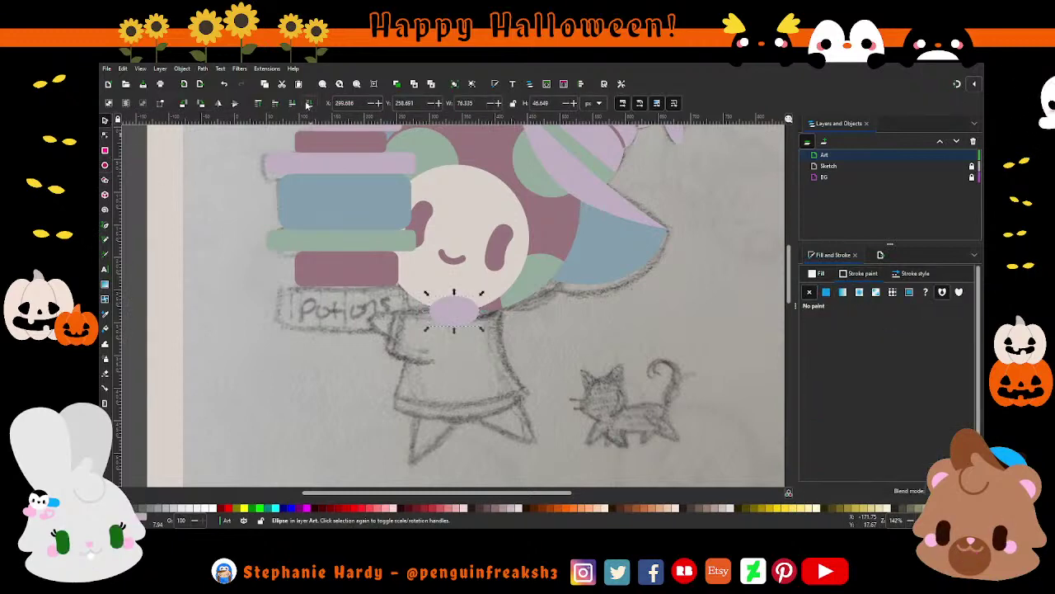
mouse_move(466, 332)
mouse_down()
mouse_move(483, 322)
mouse_move(428, 306)
mouse_move(468, 317)
mouse_up()
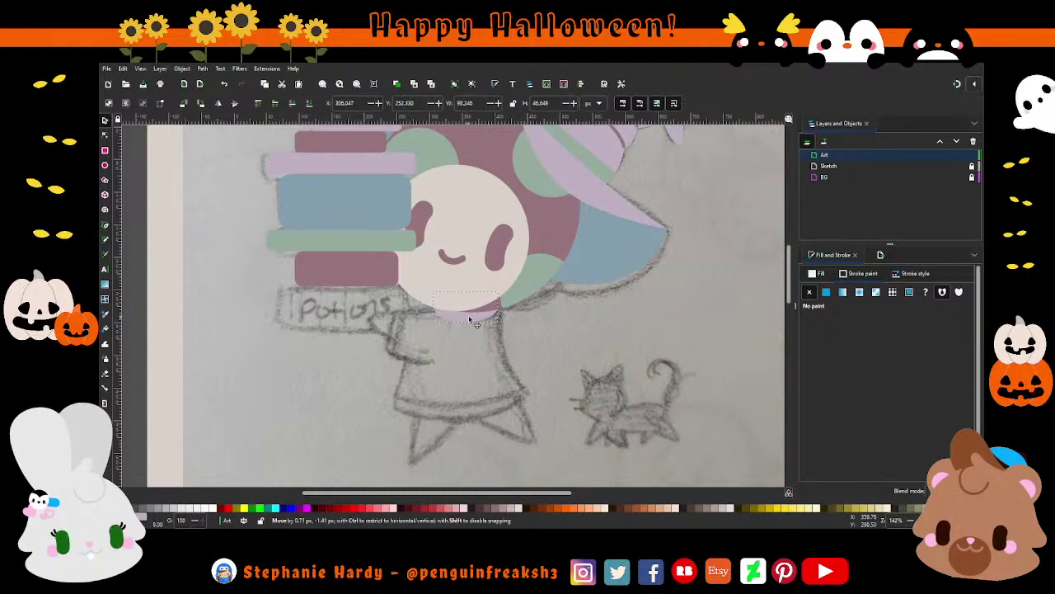
key(Escape)
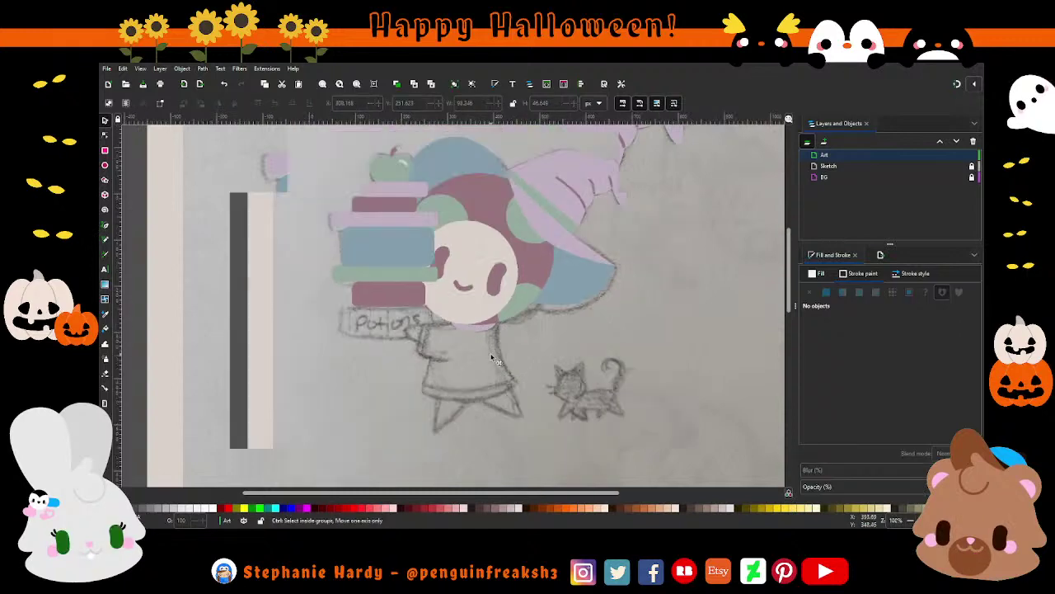
Trace a closed four-point dress outline below the chin with the Pen tool.
key(1)
scroll(489, 356, up, 1)
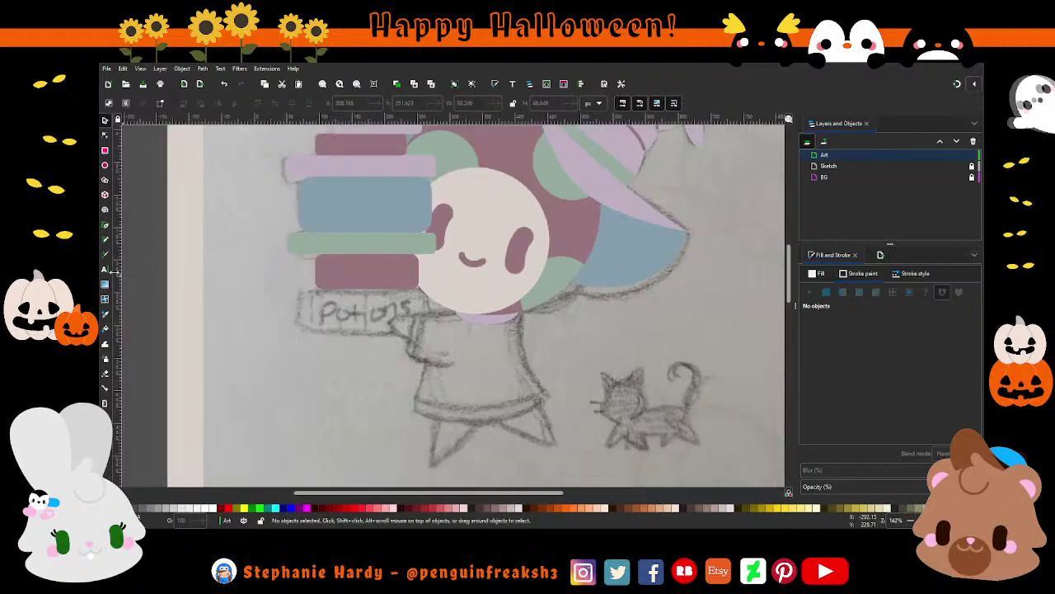
click(106, 226)
scroll(452, 365, up, 1)
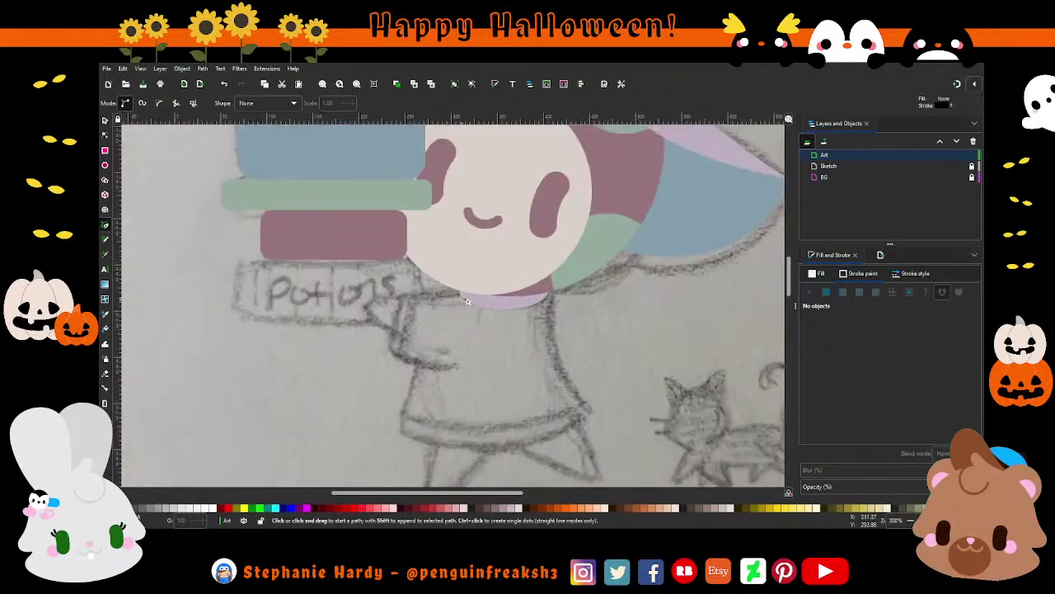
click(465, 293)
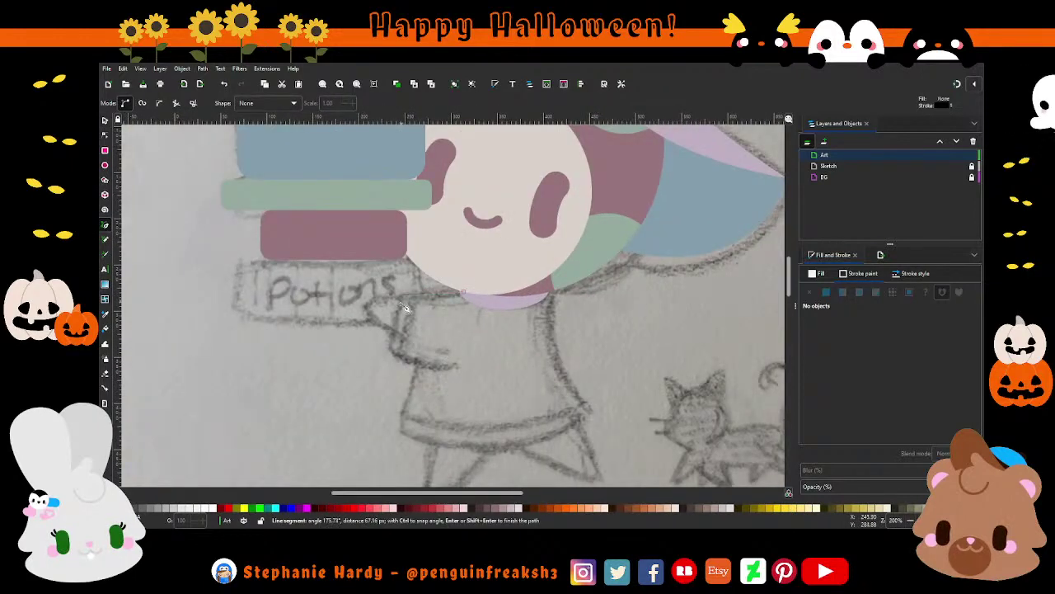
click(394, 357)
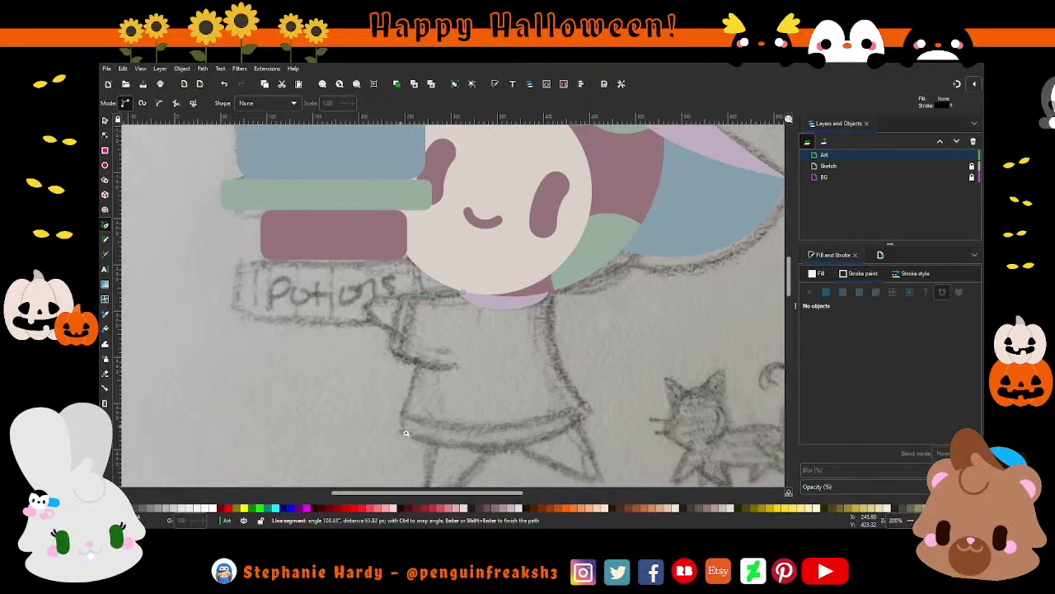
click(586, 416)
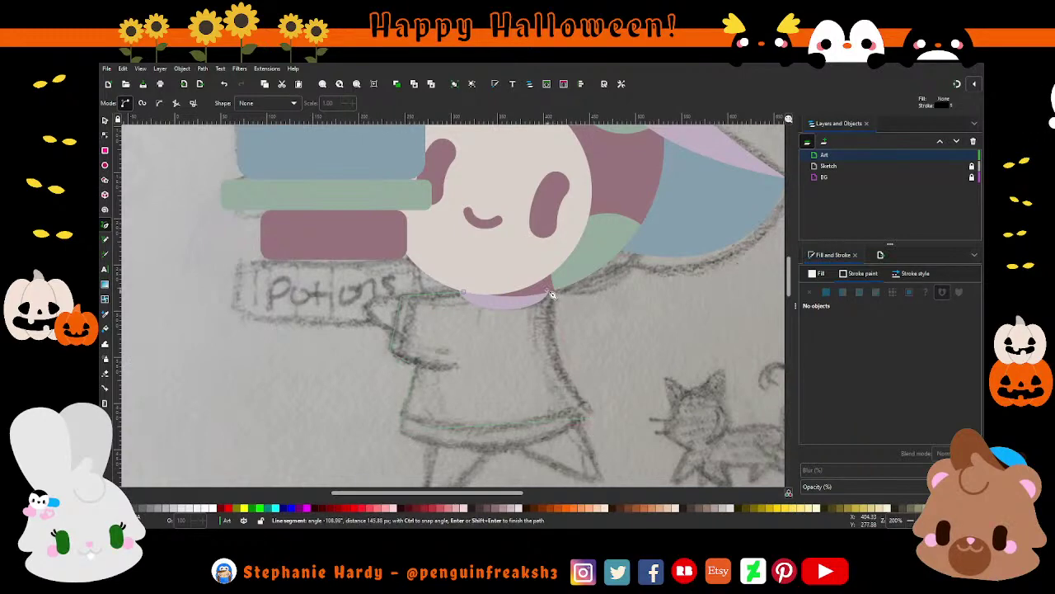
click(549, 290)
click(463, 293)
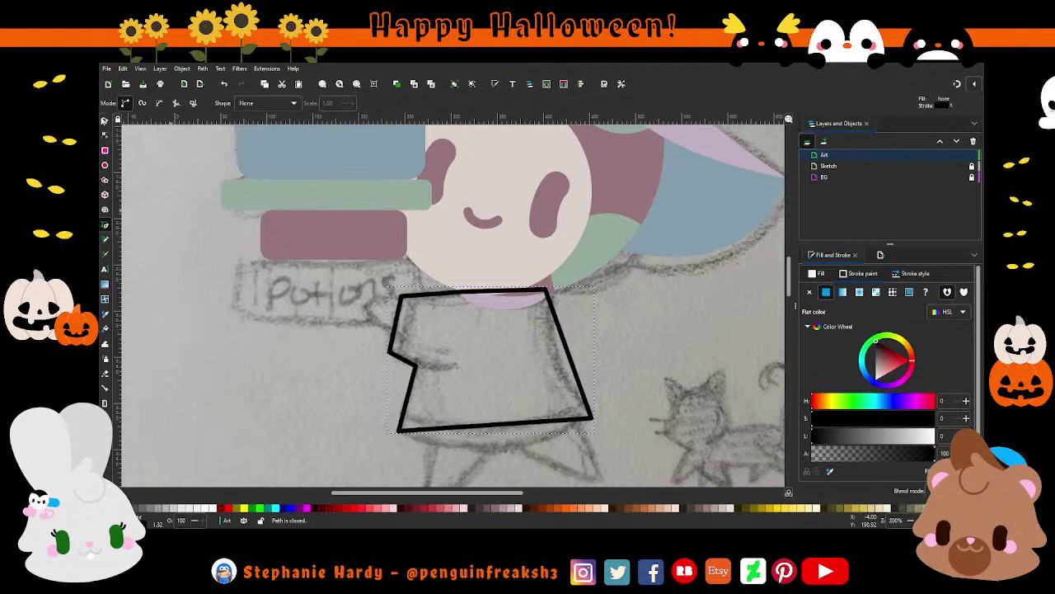
Curve the dress hem downward and bend its right side with the Node tool.
key(s)
key(n)
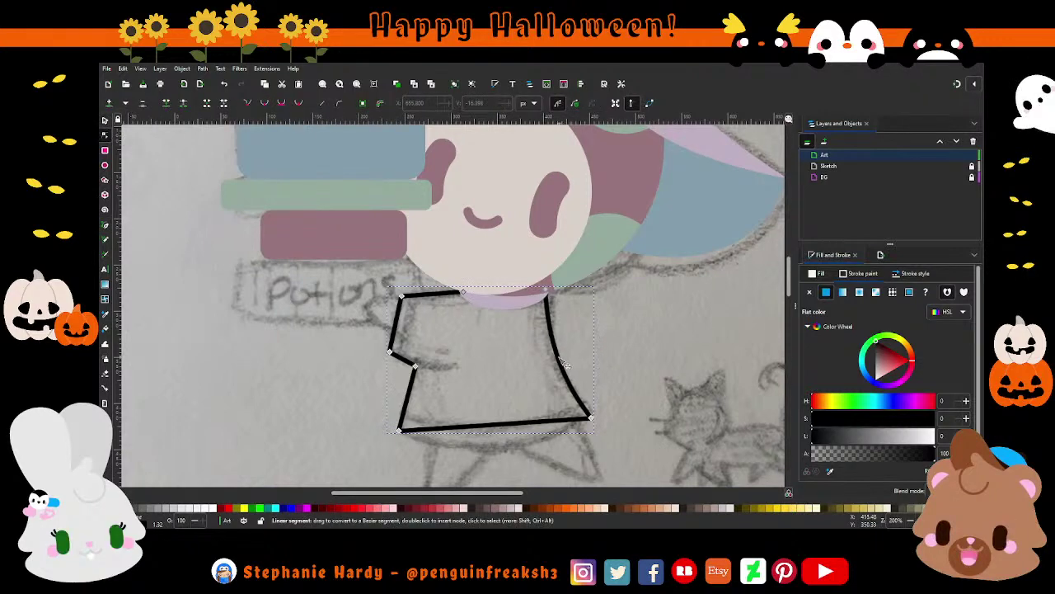
drag(498, 423, 509, 457)
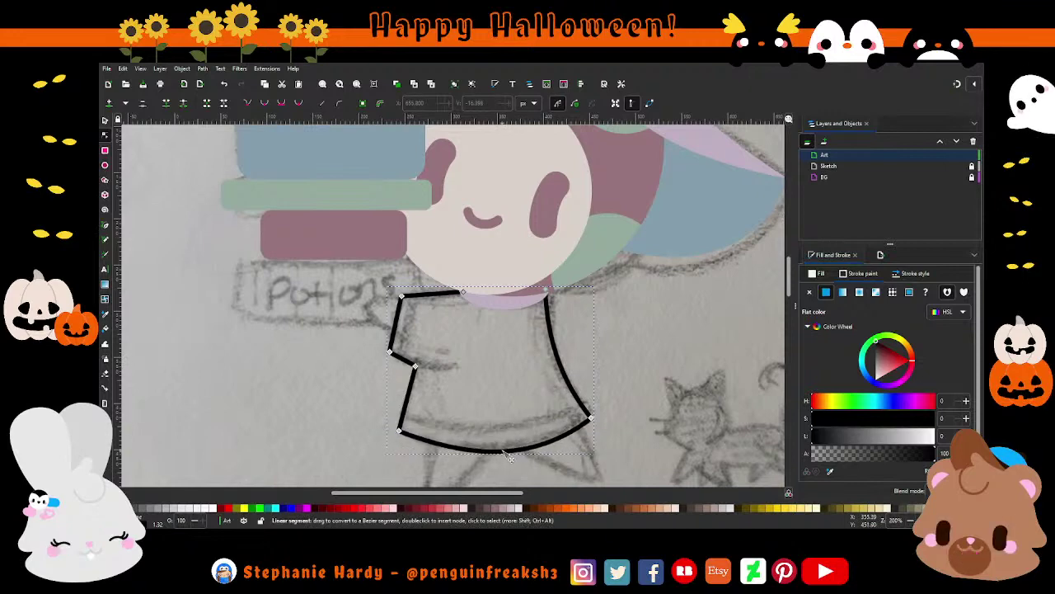
click(511, 456)
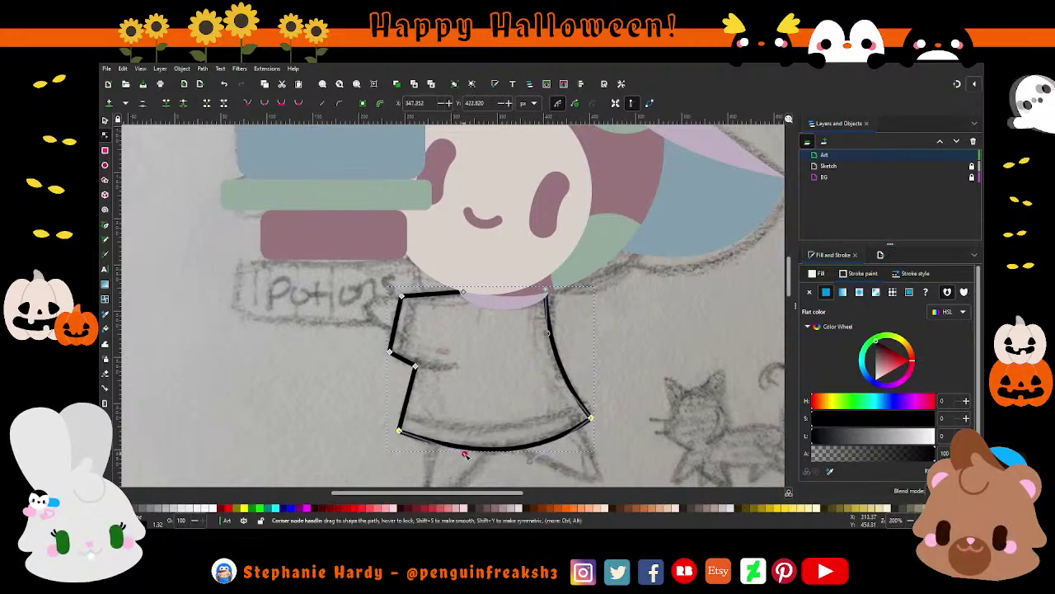
drag(466, 455, 439, 452)
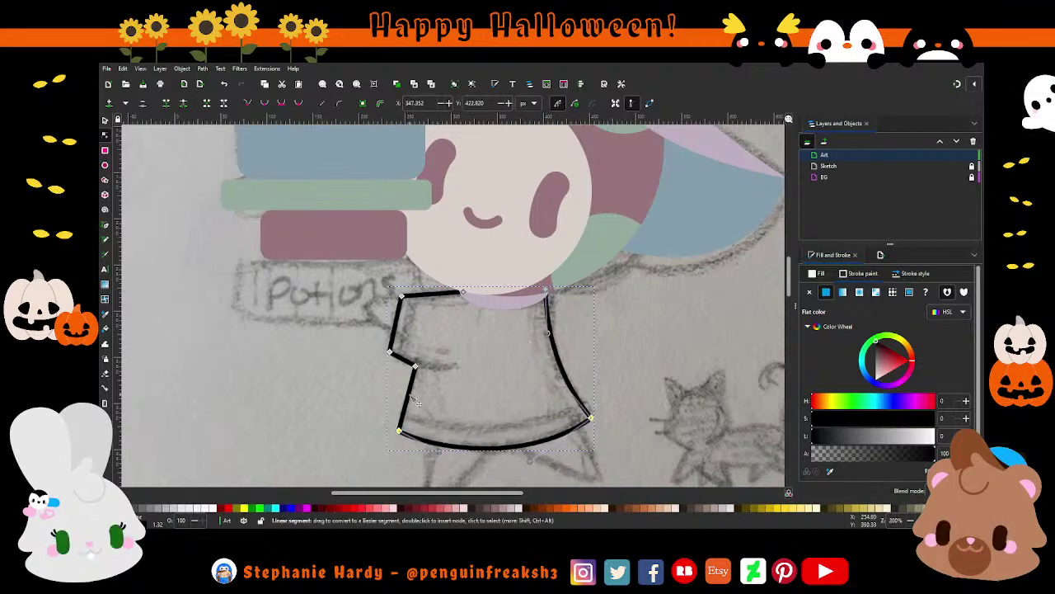
mouse_move(399, 429)
mouse_down()
mouse_move(421, 432)
mouse_move(401, 433)
mouse_up()
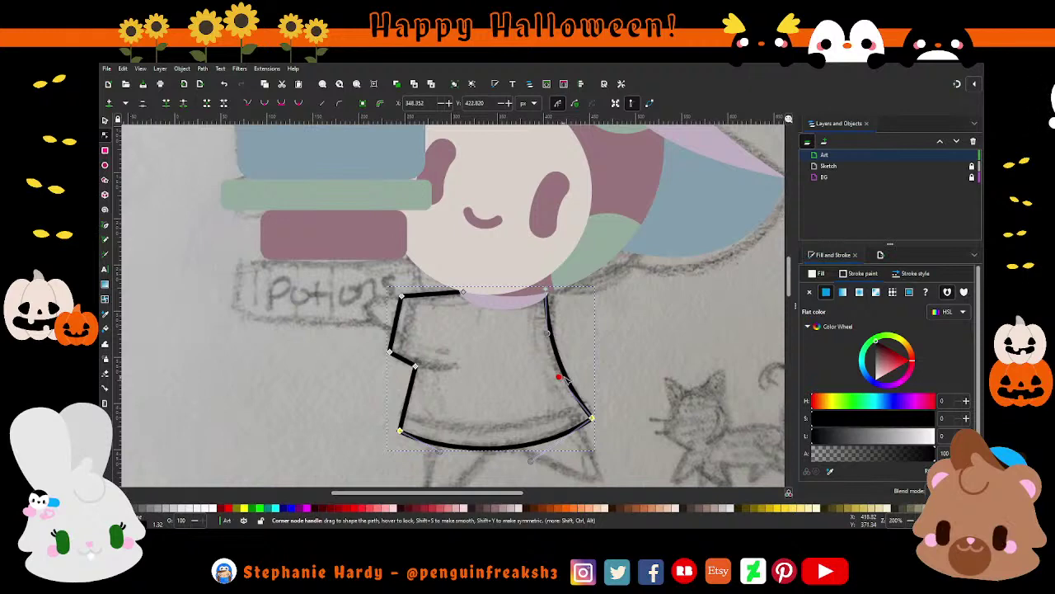
drag(559, 377, 553, 366)
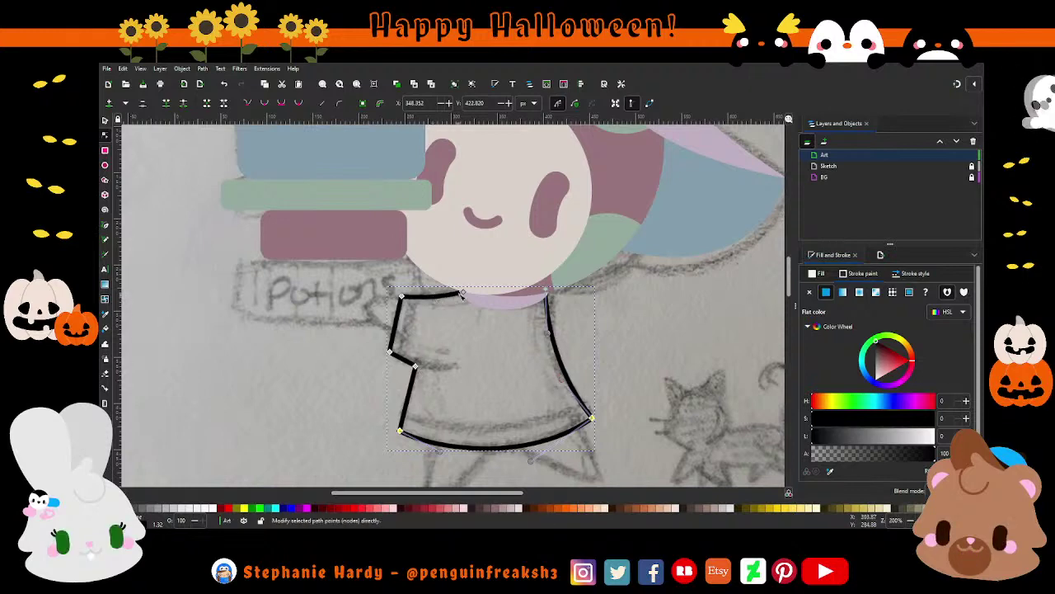
click(464, 293)
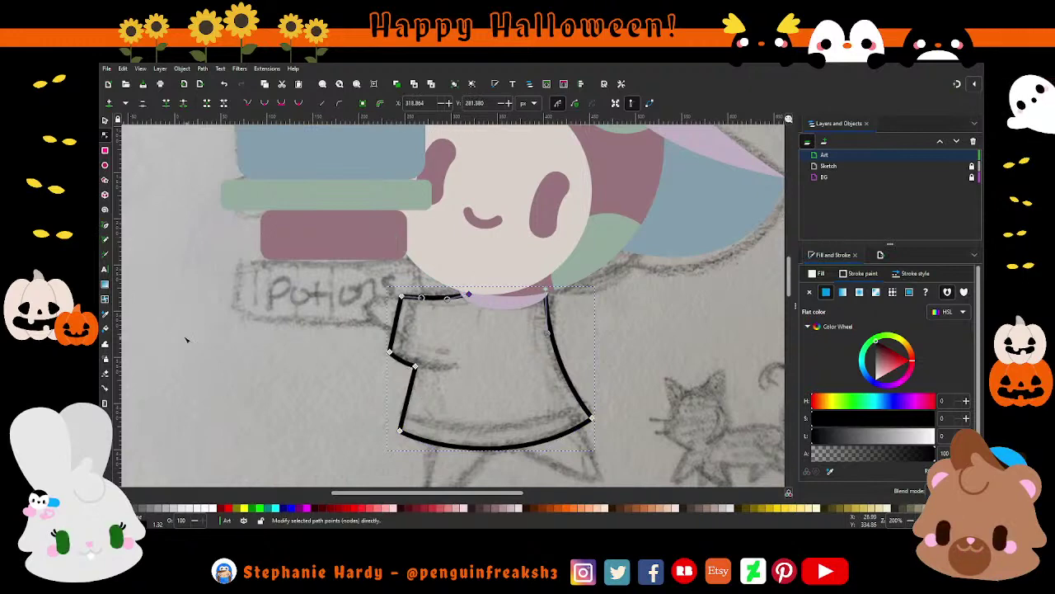
Draw a short two-node arm line along the dress's left edge.
key(b)
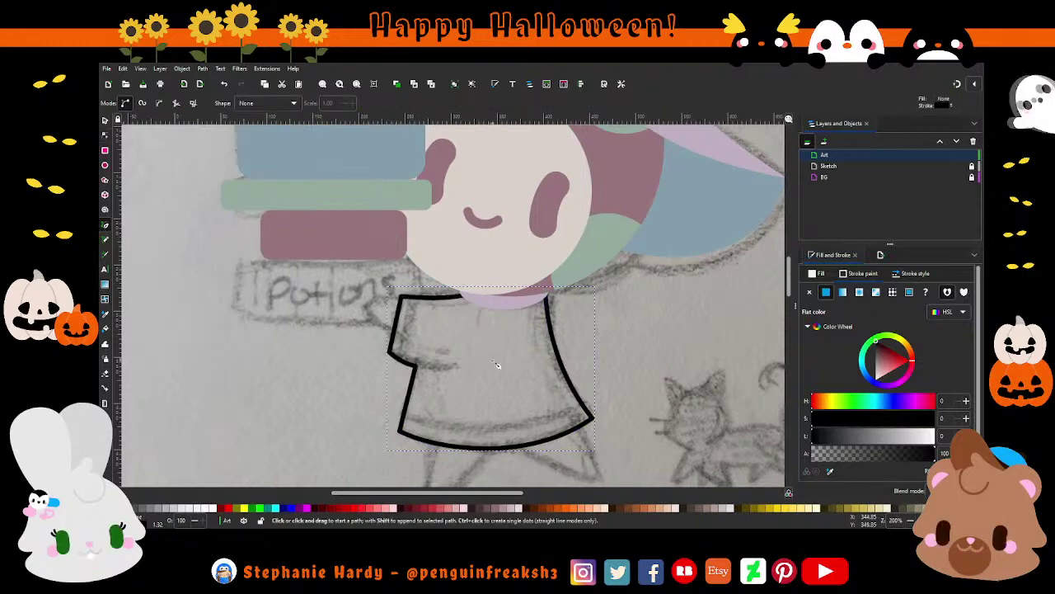
scroll(496, 364, down, 1)
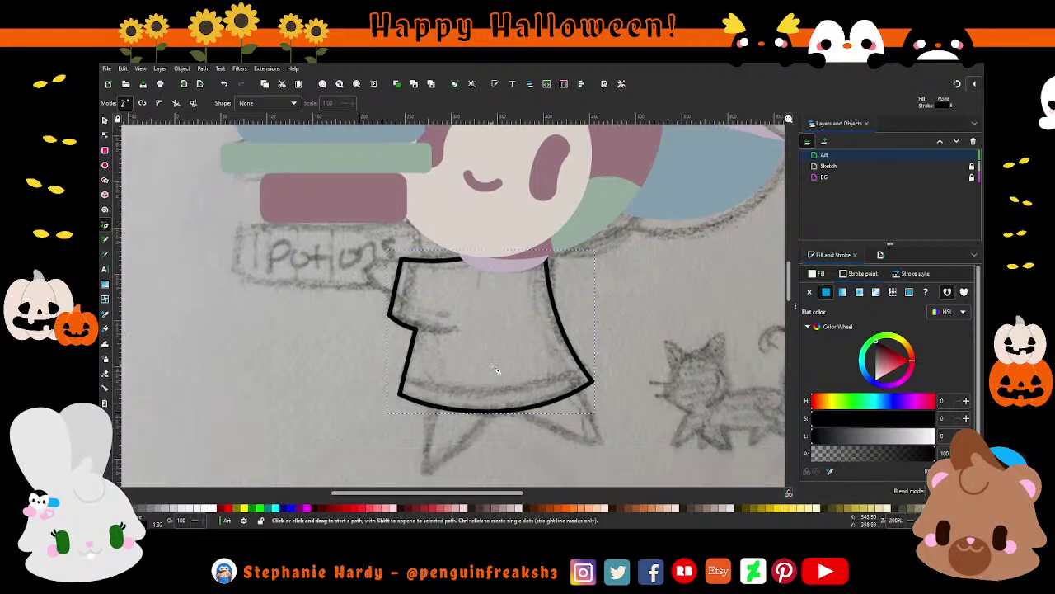
click(419, 332)
key(Return)
key(n)
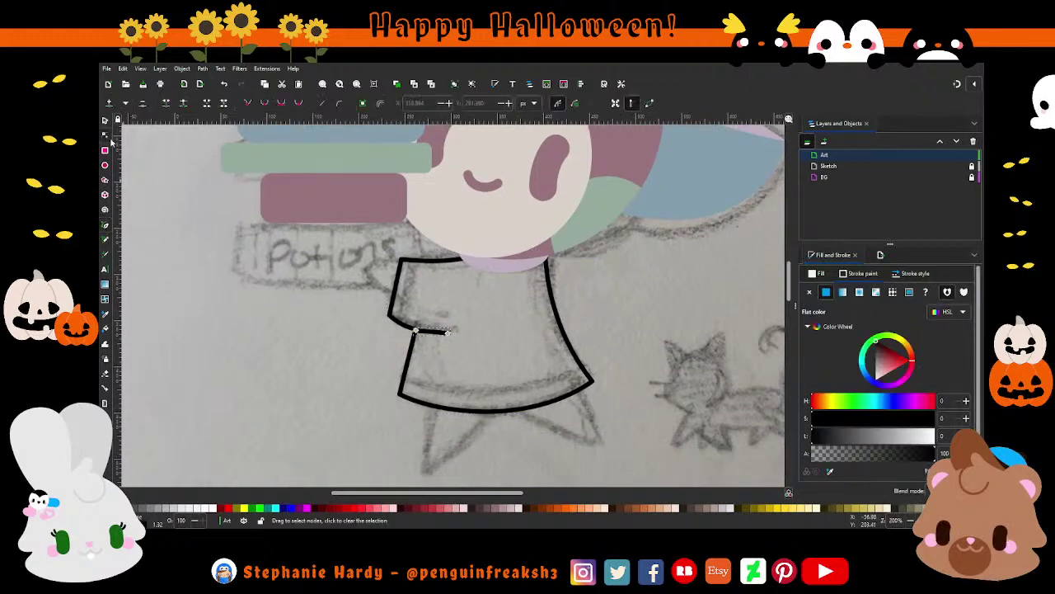
scroll(483, 349, down, 2)
scroll(477, 348, down, 1)
scroll(478, 349, up, 4)
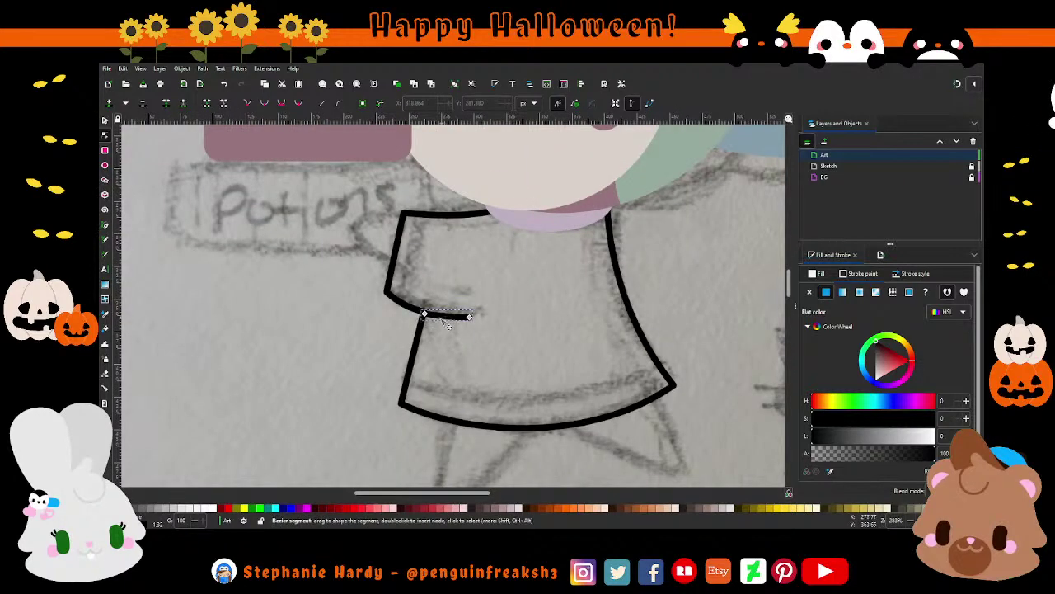
key(s)
click(260, 315)
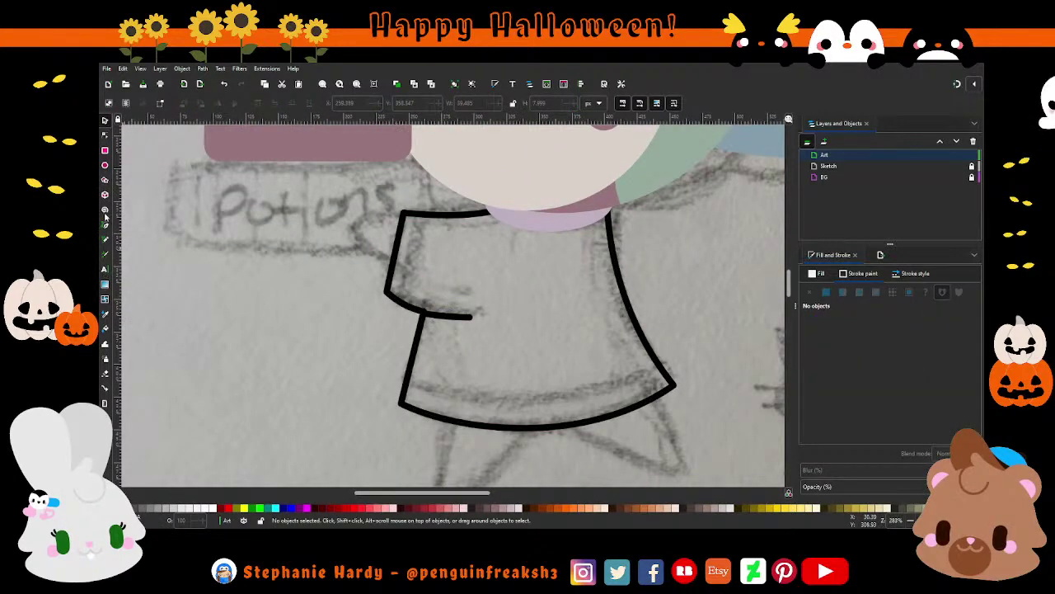
Draw a closed, narrow slanted sleeve cuff shape and nudge its corners.
click(105, 226)
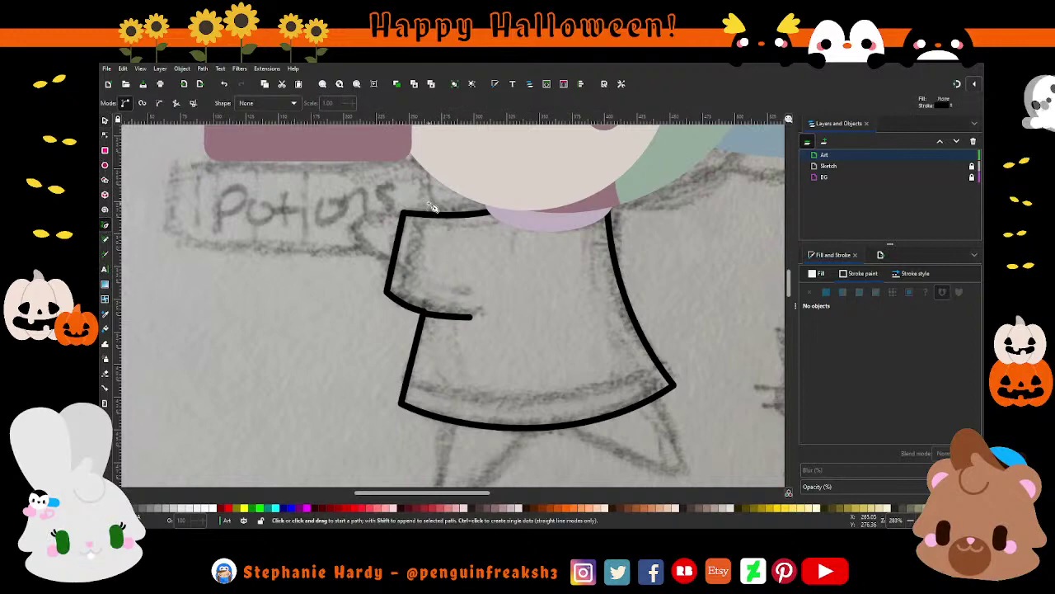
click(430, 207)
click(367, 311)
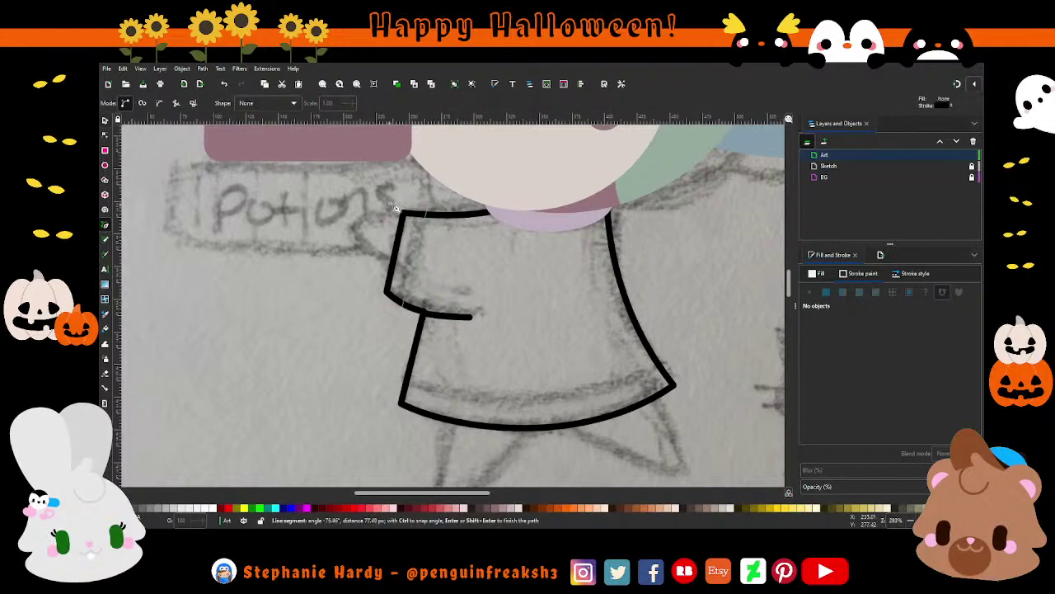
click(403, 198)
click(429, 207)
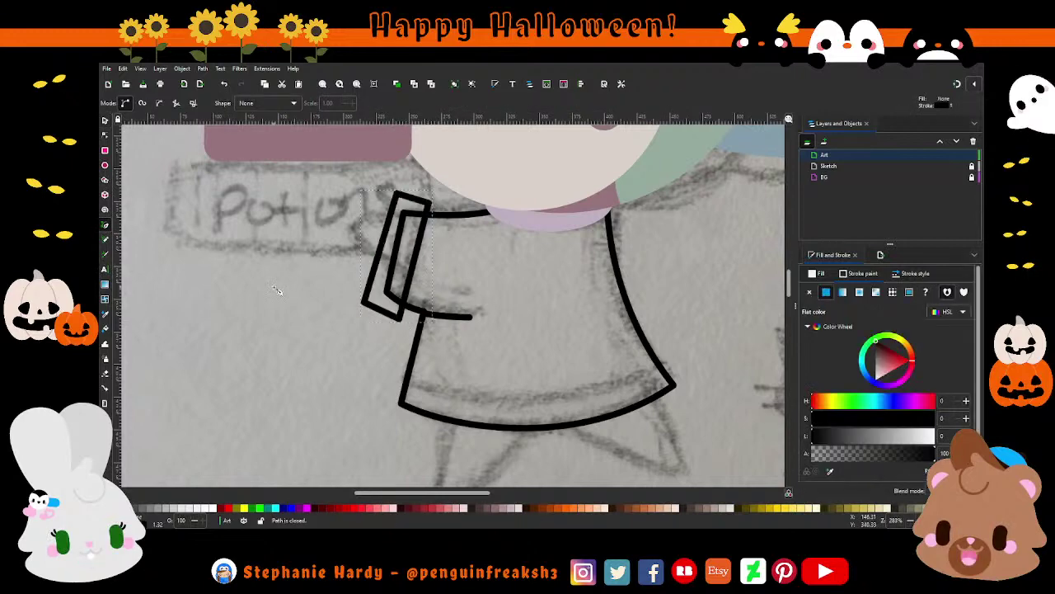
key(n)
drag(401, 317, 403, 318)
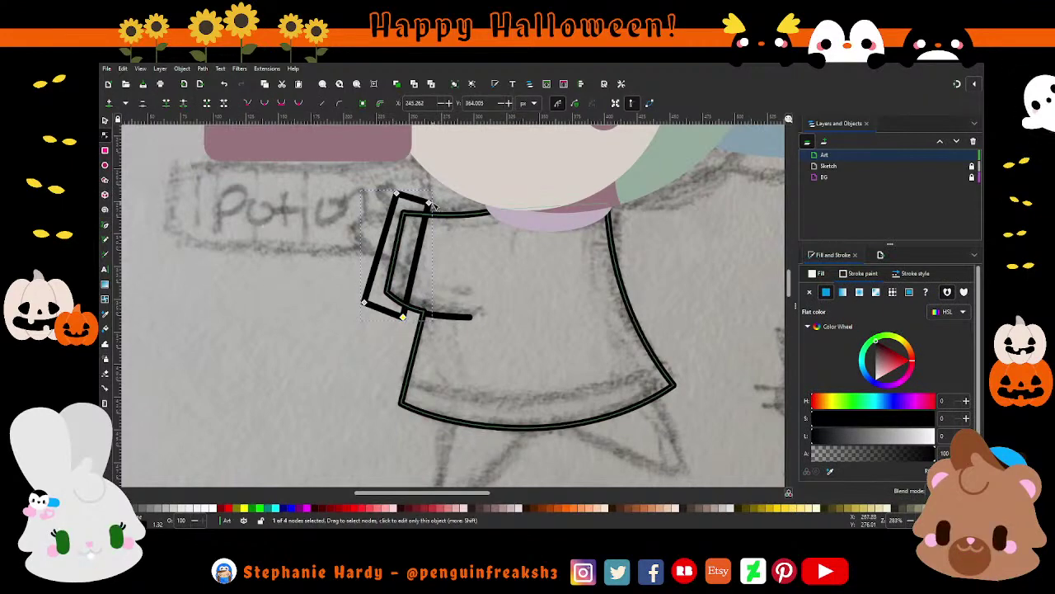
drag(429, 204, 427, 203)
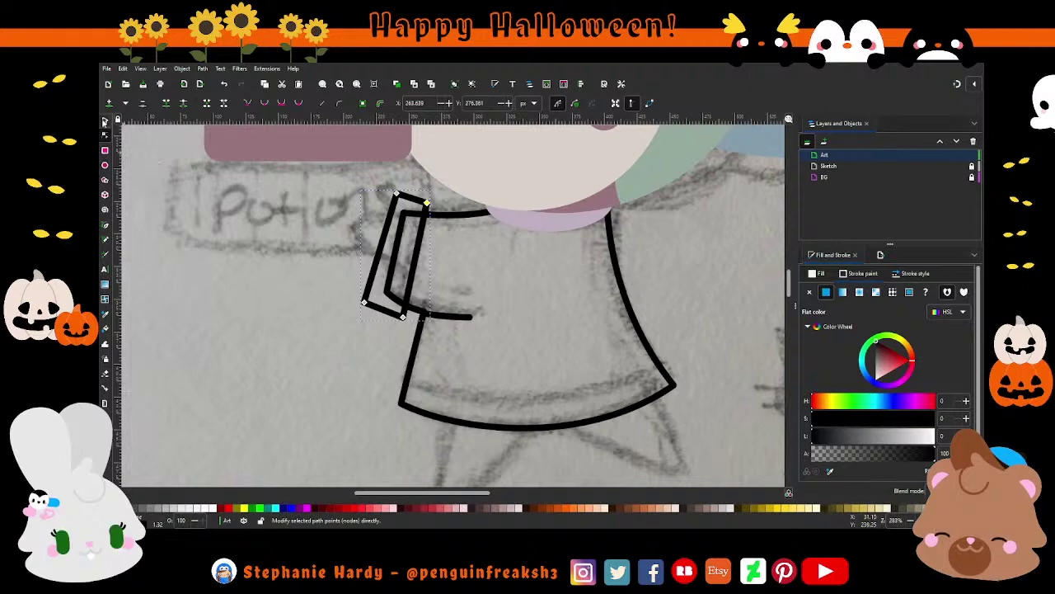
key(s)
key(Escape)
scroll(495, 330, down, 3)
scroll(595, 404, up, 2)
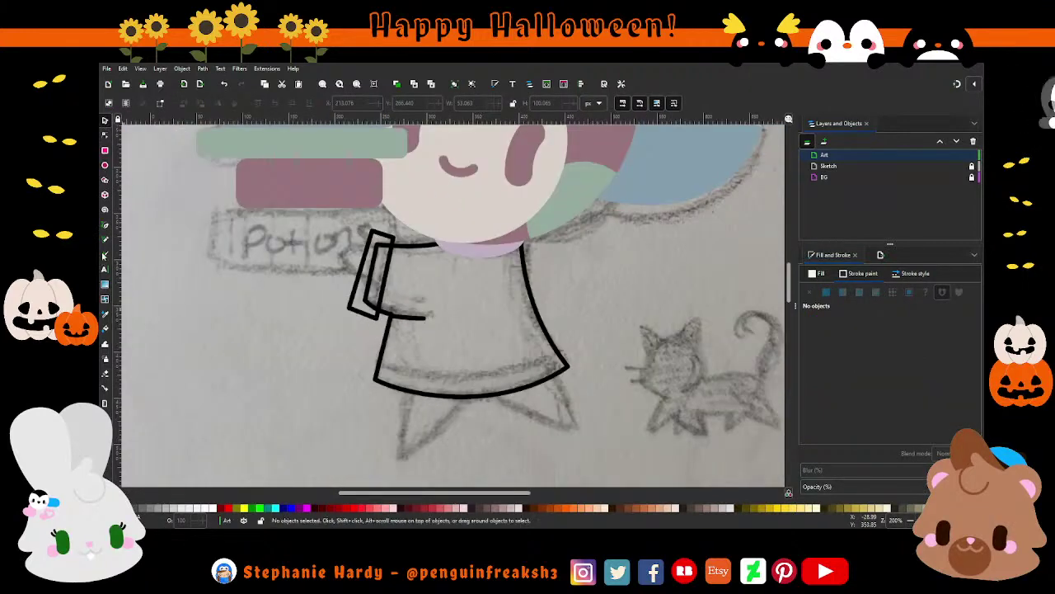
Draw a closed hem band shape with a pointed bottom corner across the dress bottom.
click(104, 227)
click(360, 363)
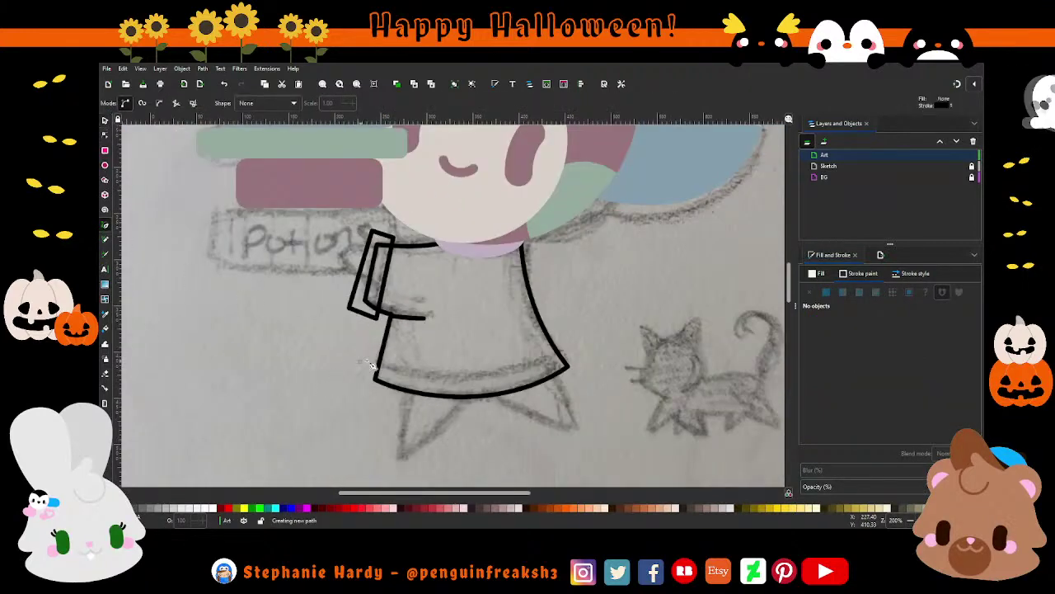
click(570, 359)
click(445, 422)
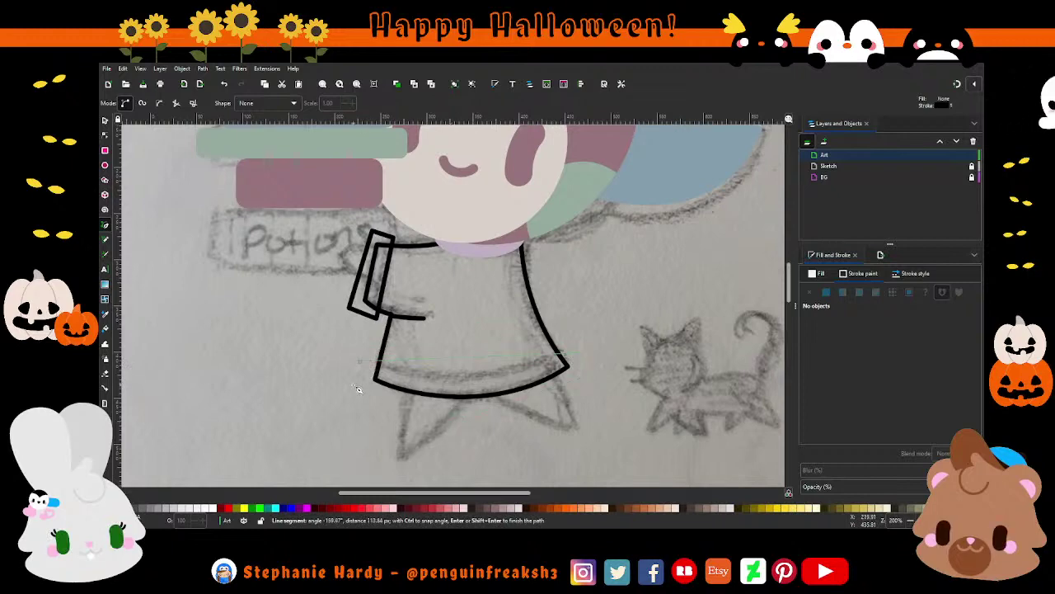
click(353, 386)
click(359, 360)
Bend the hem band's top edge into a downward curve with the Node tool.
click(104, 135)
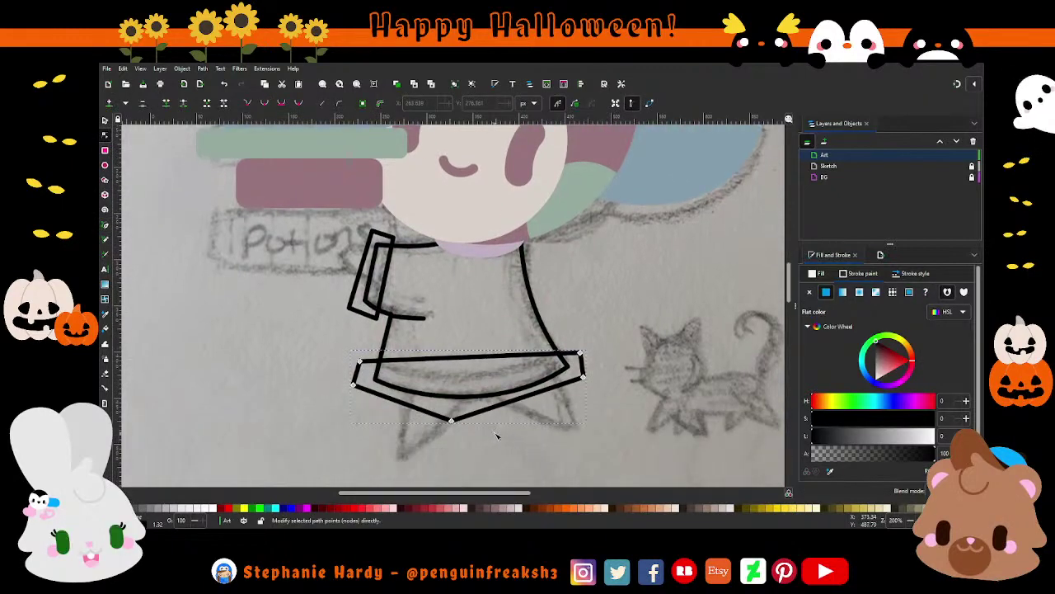
scroll(496, 435, up, 1)
drag(470, 327, 472, 359)
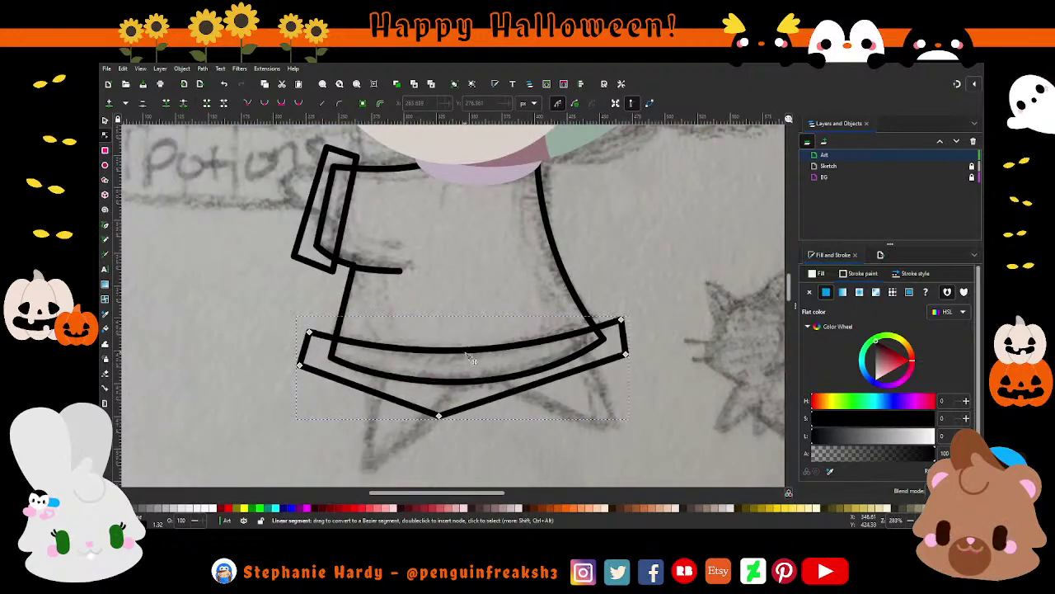
drag(595, 332, 581, 329)
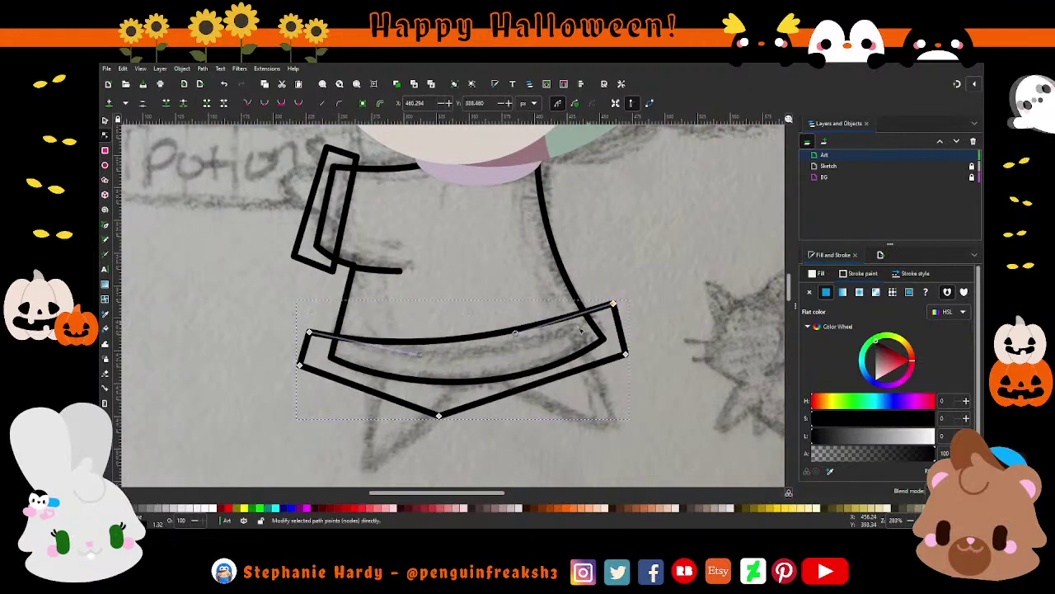
drag(515, 333, 527, 371)
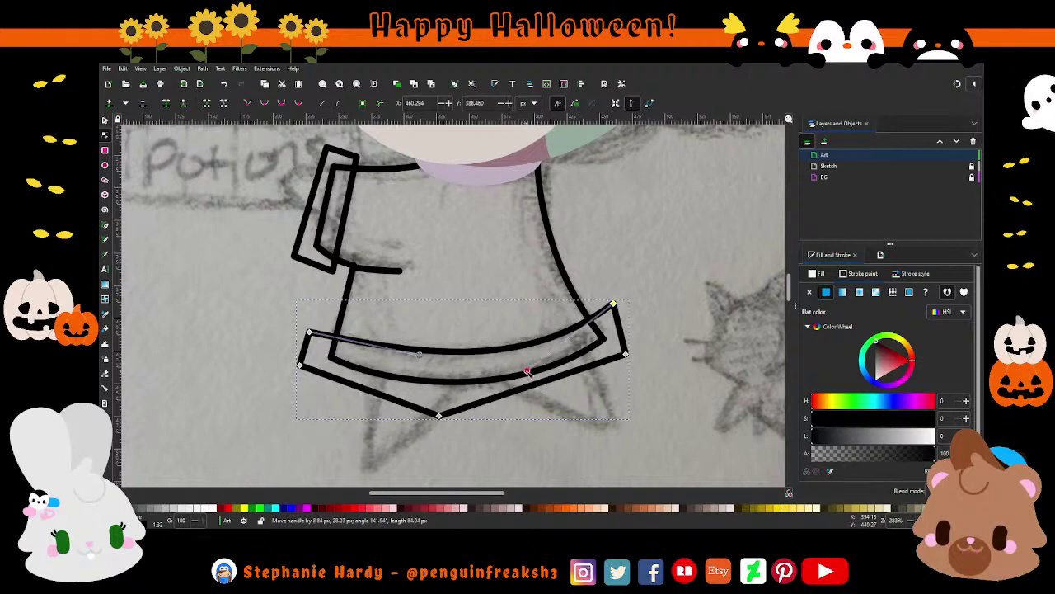
drag(419, 355, 419, 367)
click(309, 333)
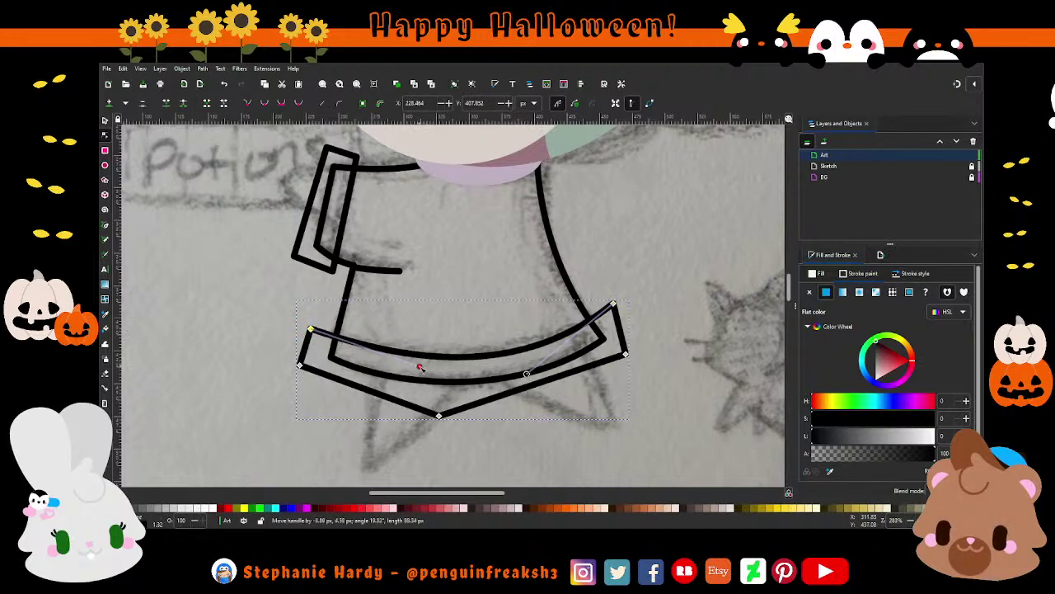
key(Escape)
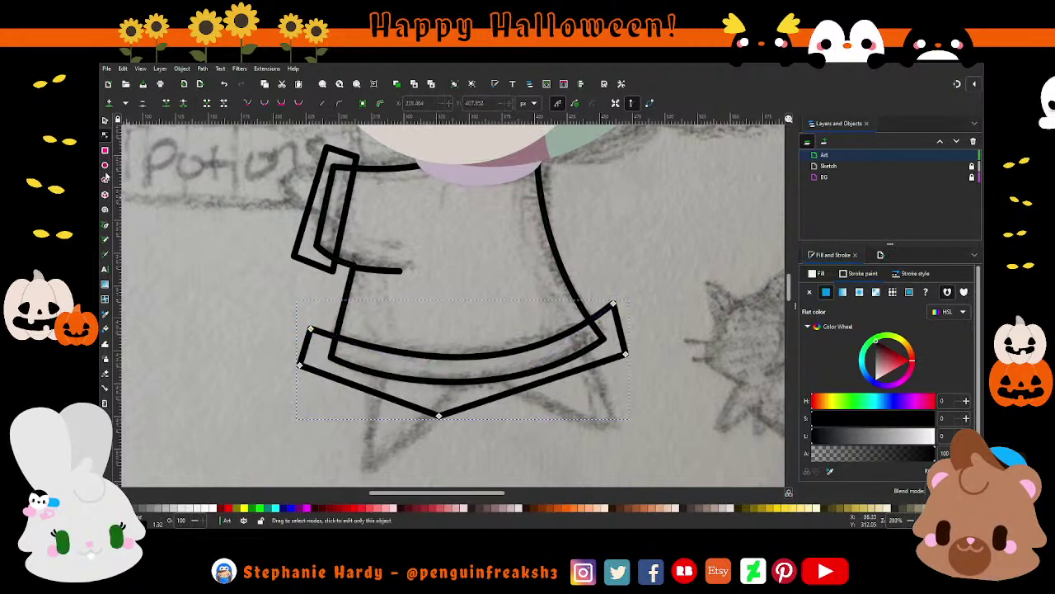
key(s)
ctrl+scroll(495, 321, down, 1)
ctrl+scroll(495, 322, down, 1)
Fill the dress with flat lavender and give the neckline ellipse a greyish green.
ctrl+scroll(495, 322, down, 1)
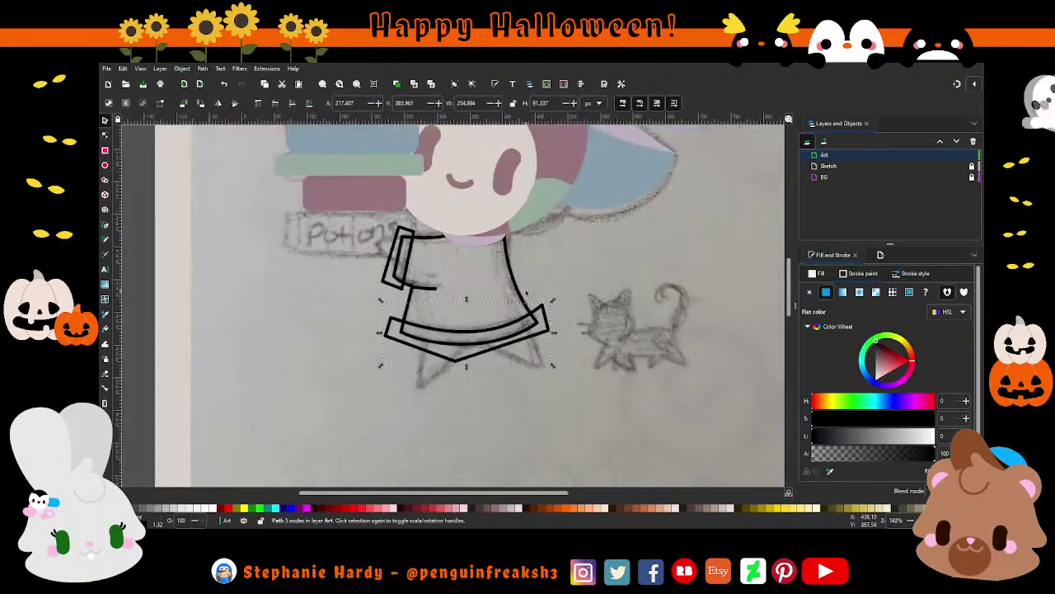
scroll(524, 363, down, 1)
scroll(593, 353, up, 1)
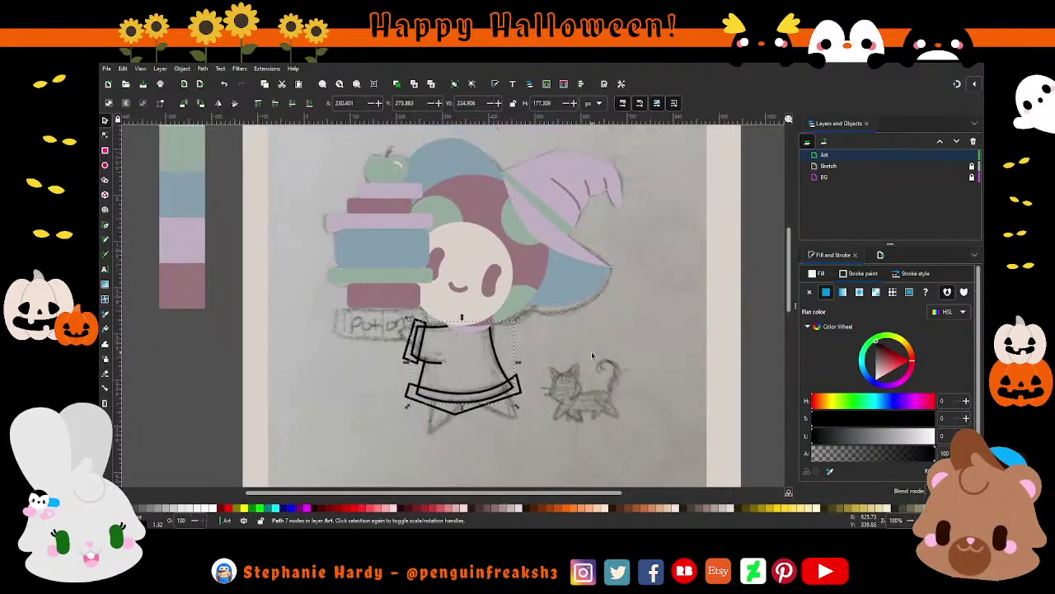
click(826, 292)
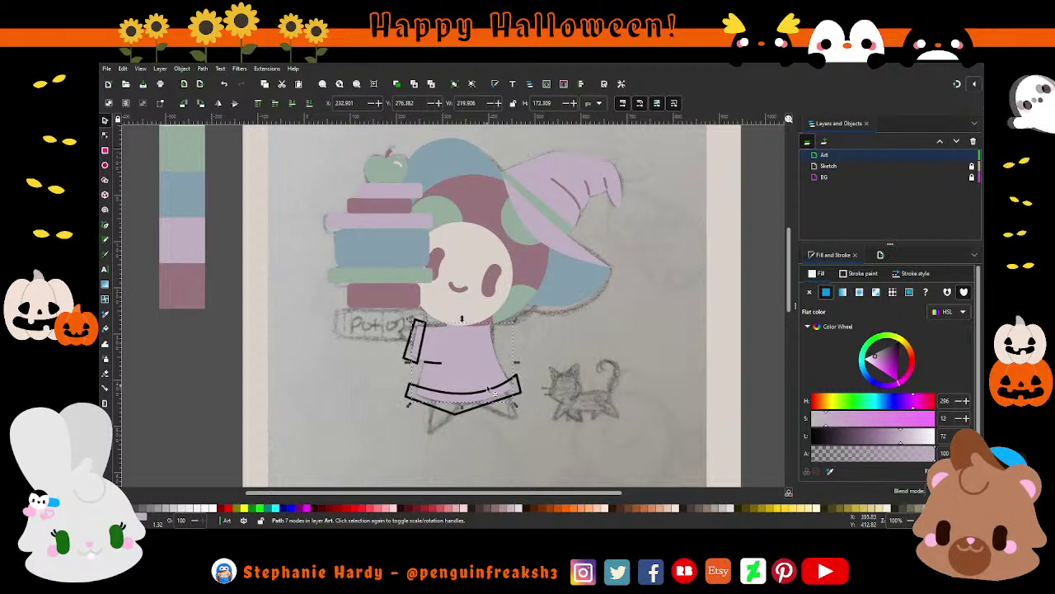
click(486, 337)
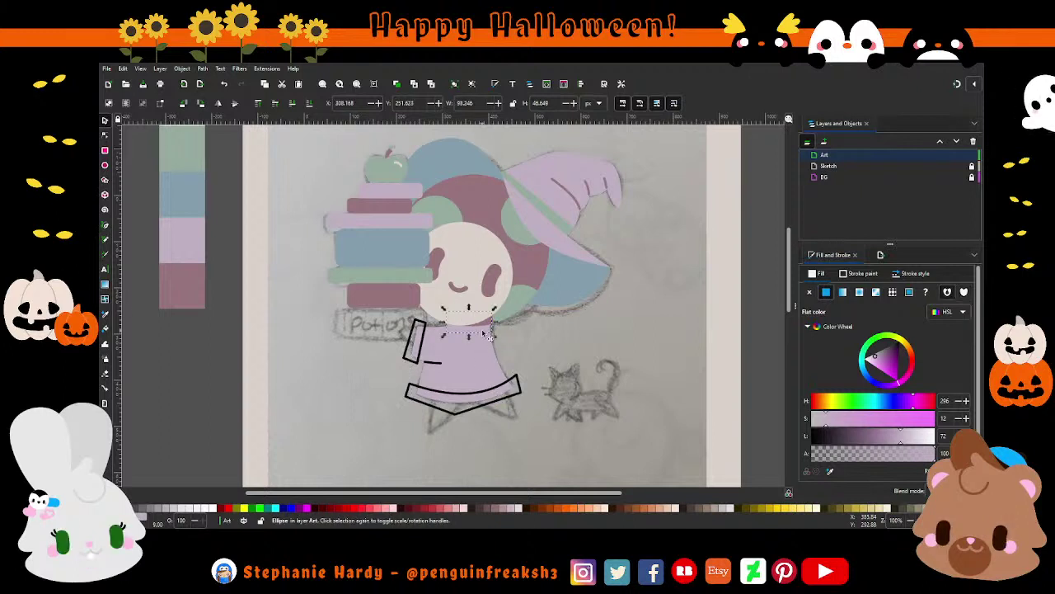
click(829, 472)
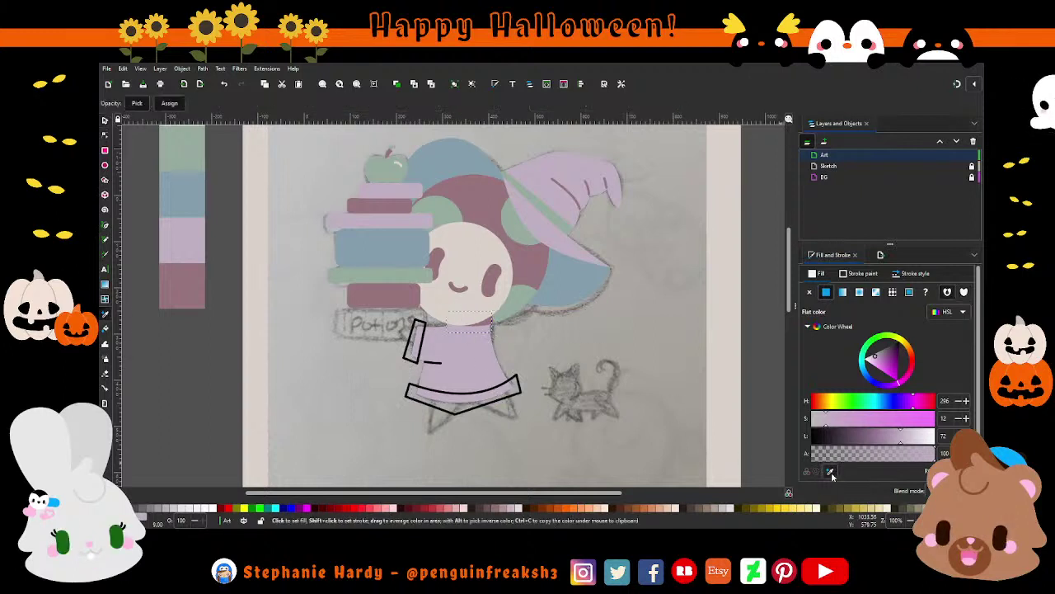
click(564, 368)
click(566, 415)
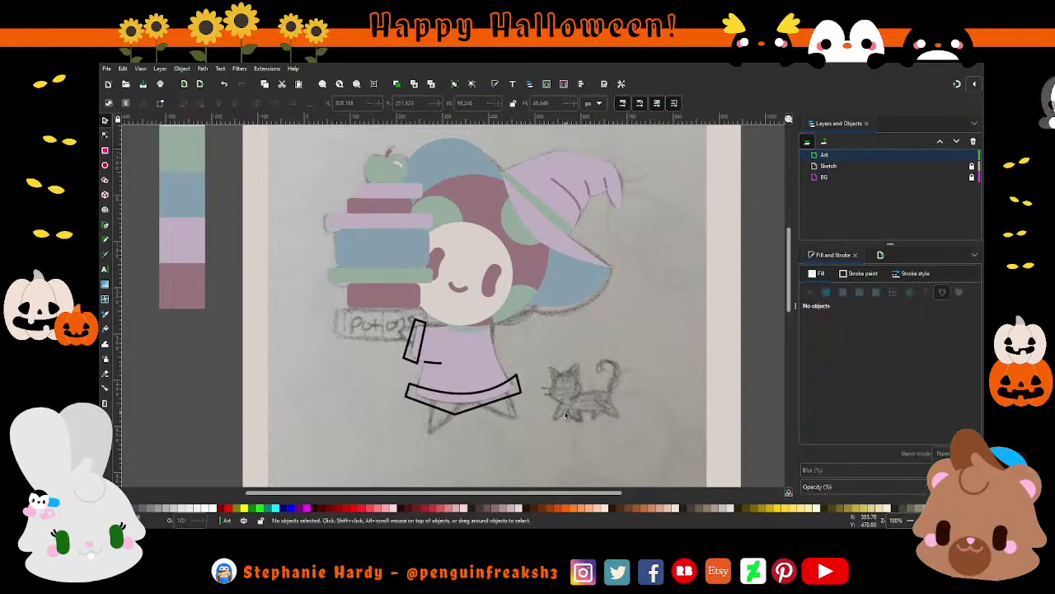
Give the sleeve cuff and hem band a flat light blue fill.
click(414, 354)
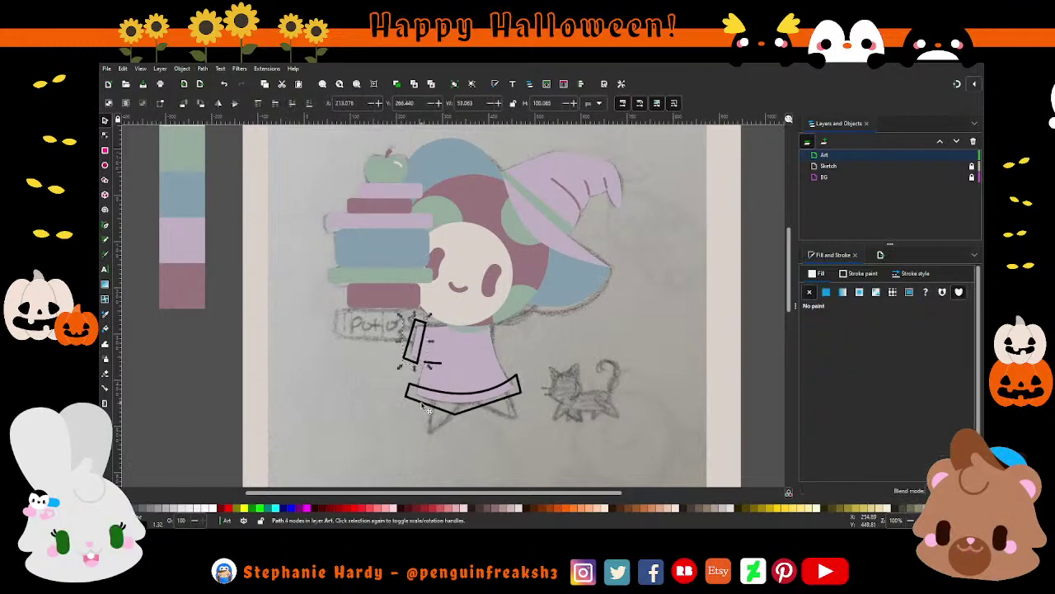
shift+click(461, 409)
click(827, 292)
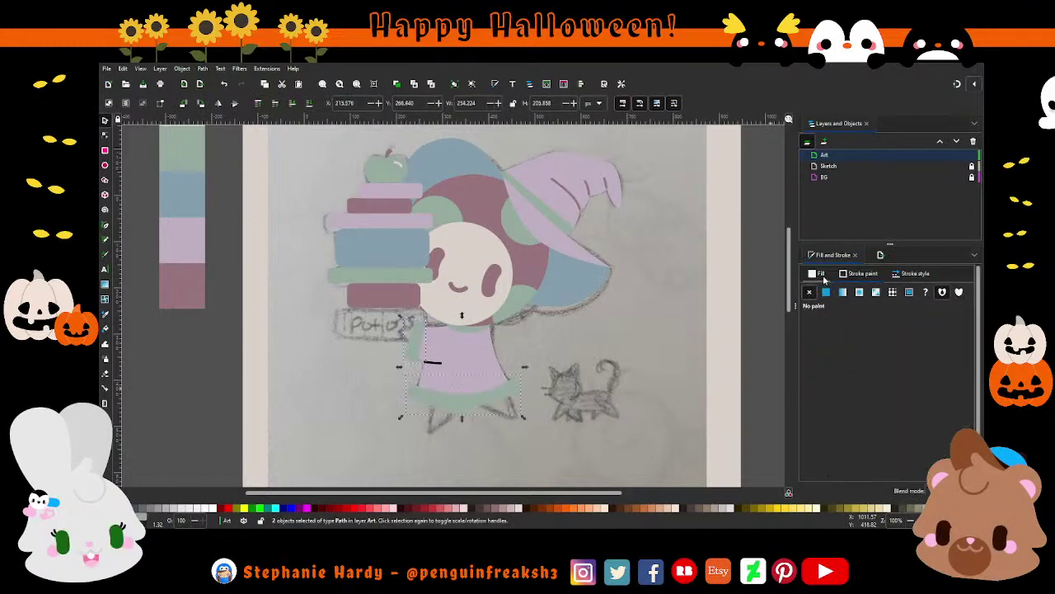
click(829, 471)
click(595, 286)
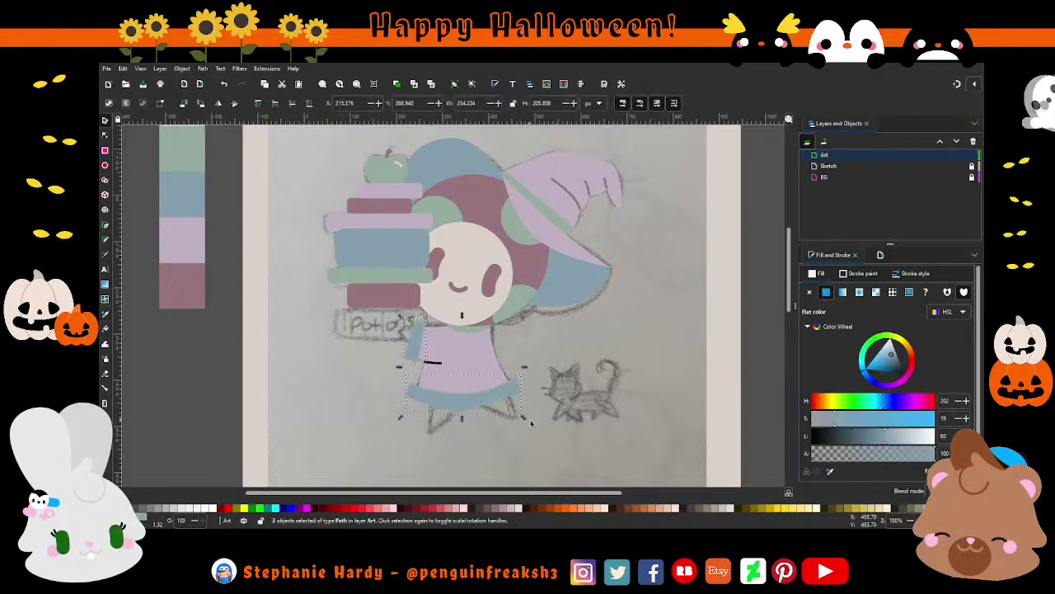
Raise the dress, then lower the blue sleeve and hem beneath the arm line.
scroll(481, 429, up, 1)
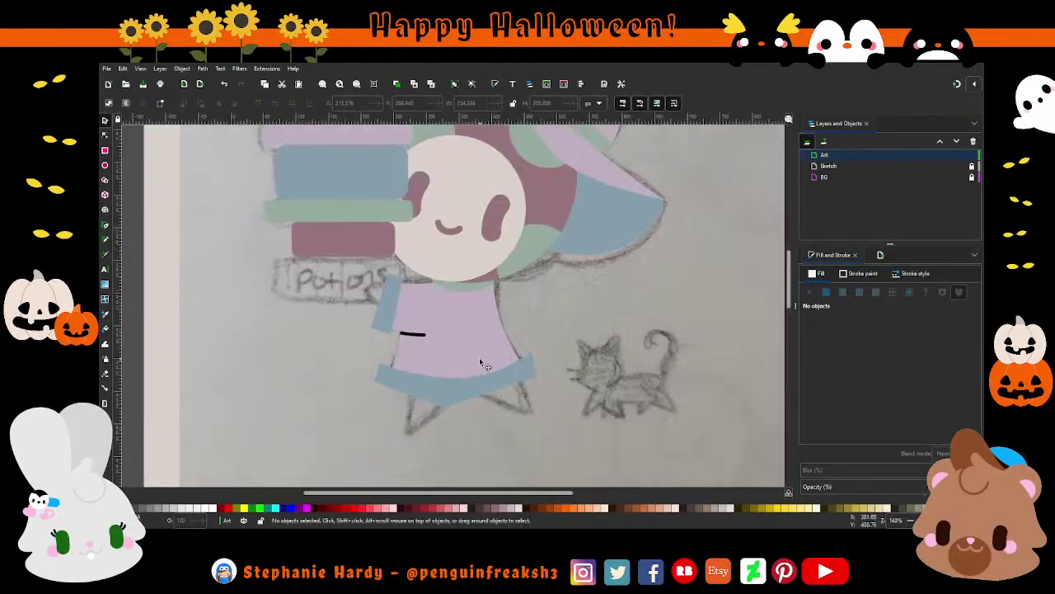
click(479, 356)
click(397, 86)
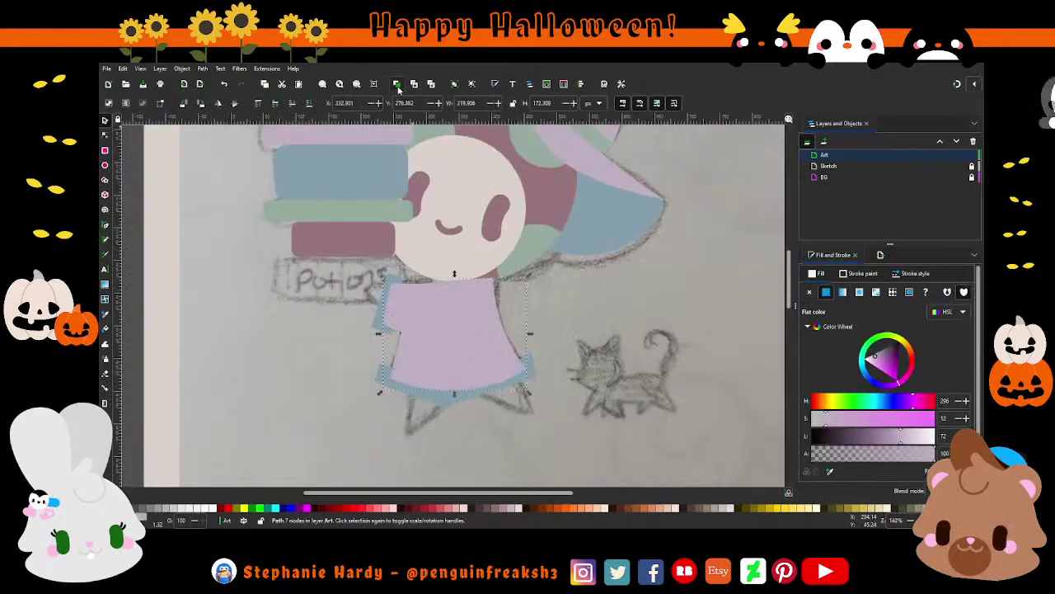
shift+click(382, 319)
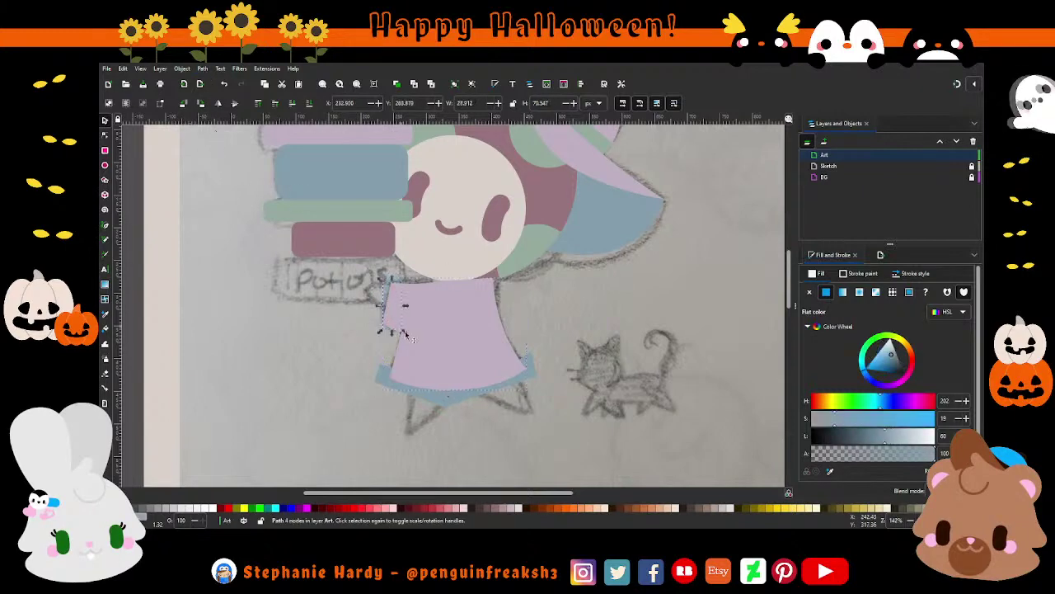
shift+click(427, 380)
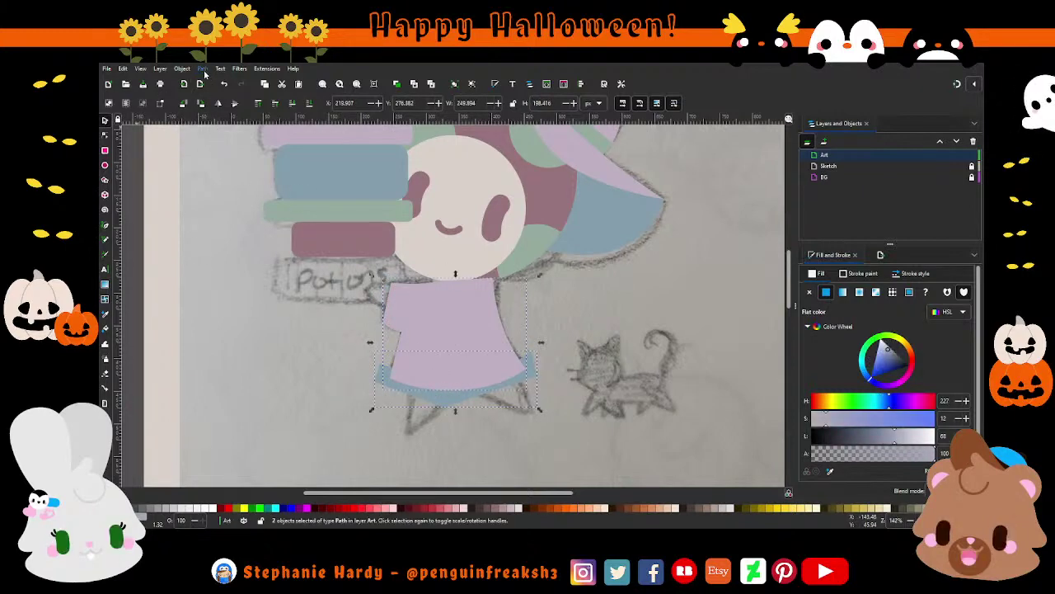
key(Page_Down)
key(Escape)
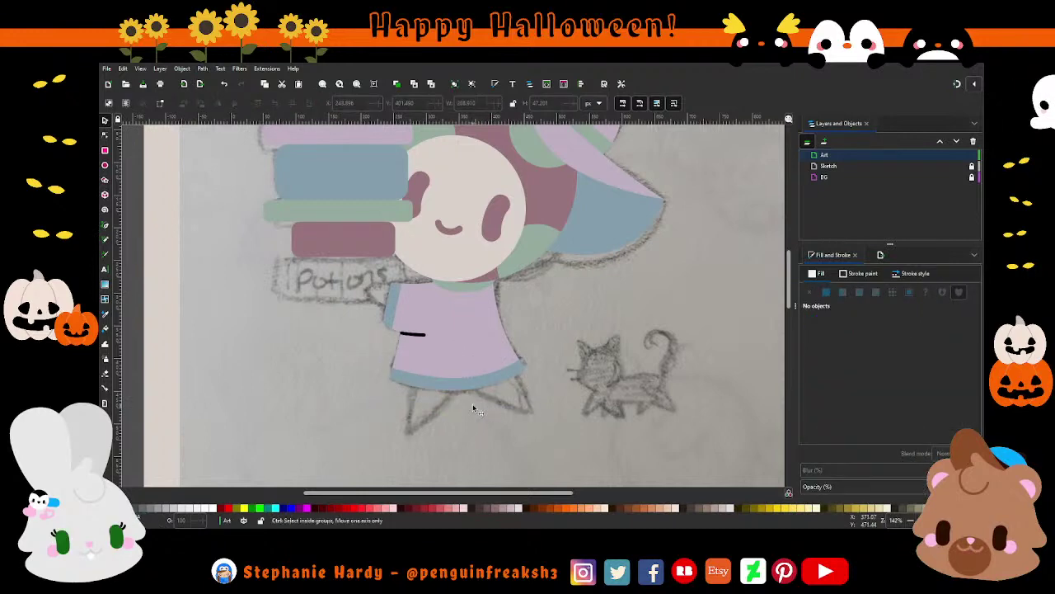
Change the arm line's stroke from black to muted mauve.
key(1)
click(430, 356)
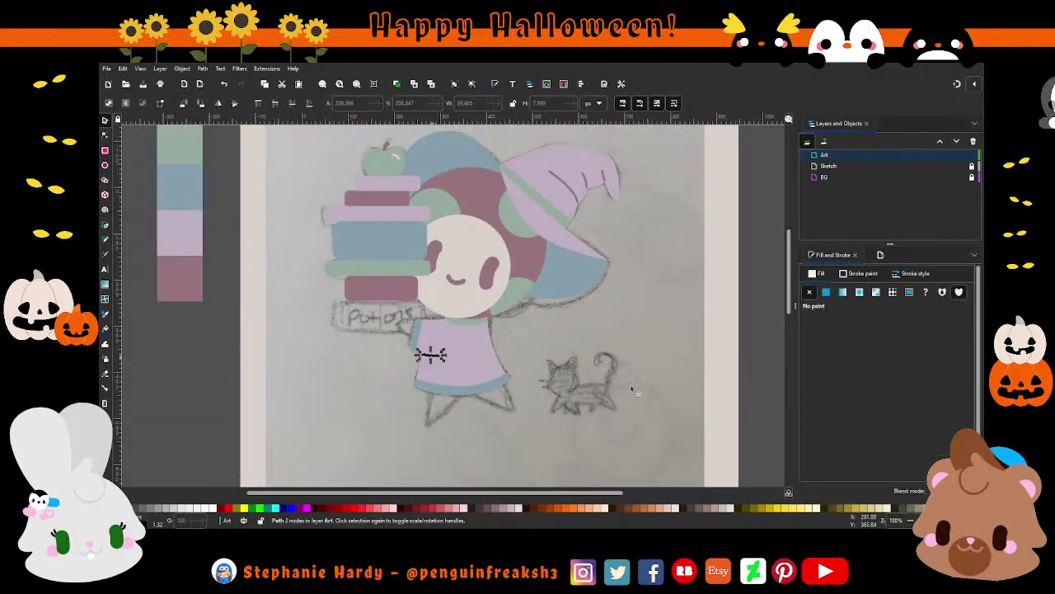
click(848, 278)
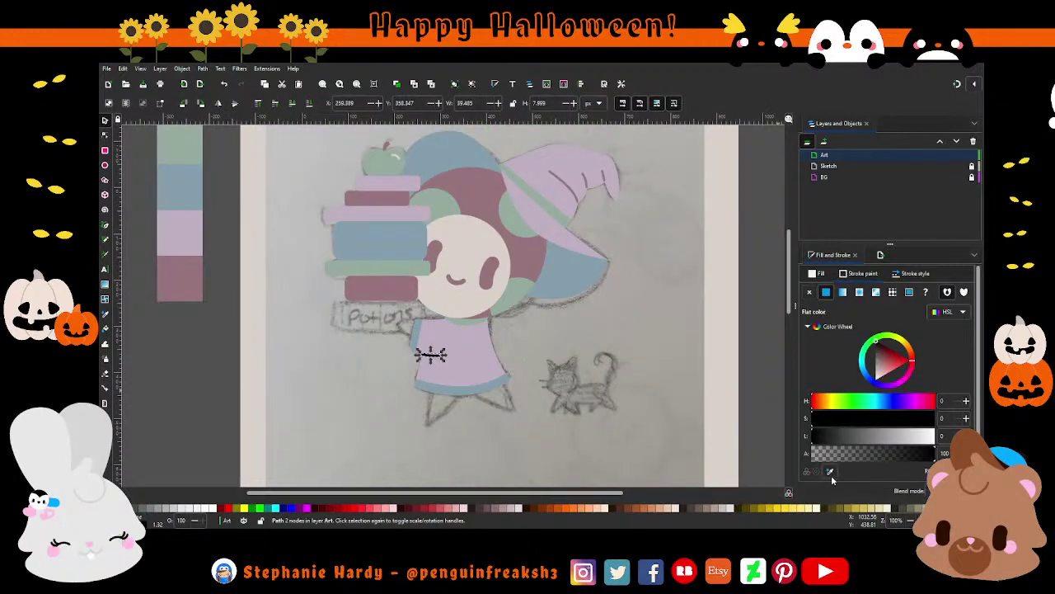
click(556, 416)
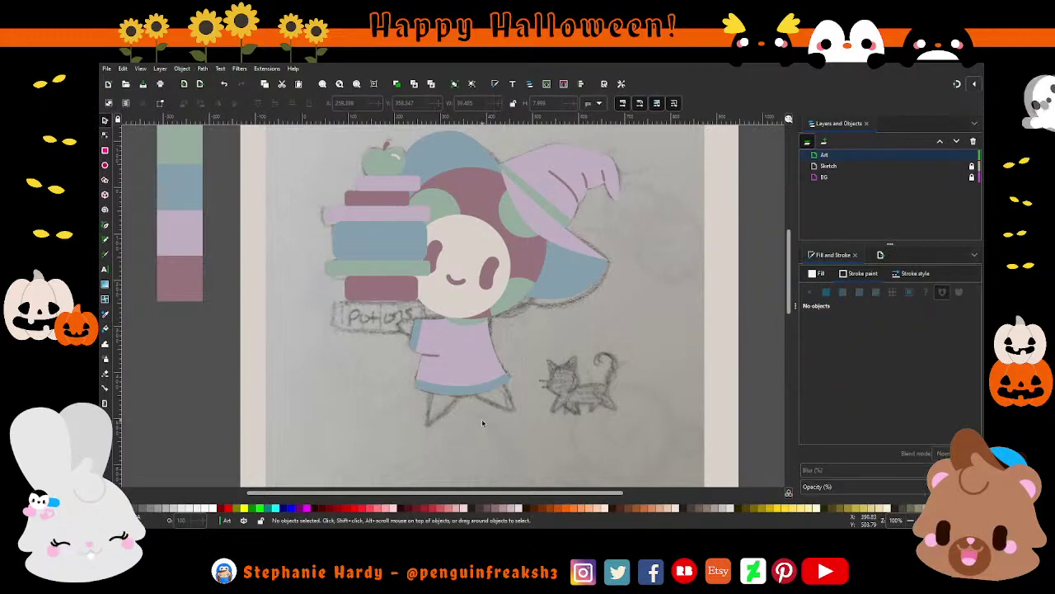
click(466, 332)
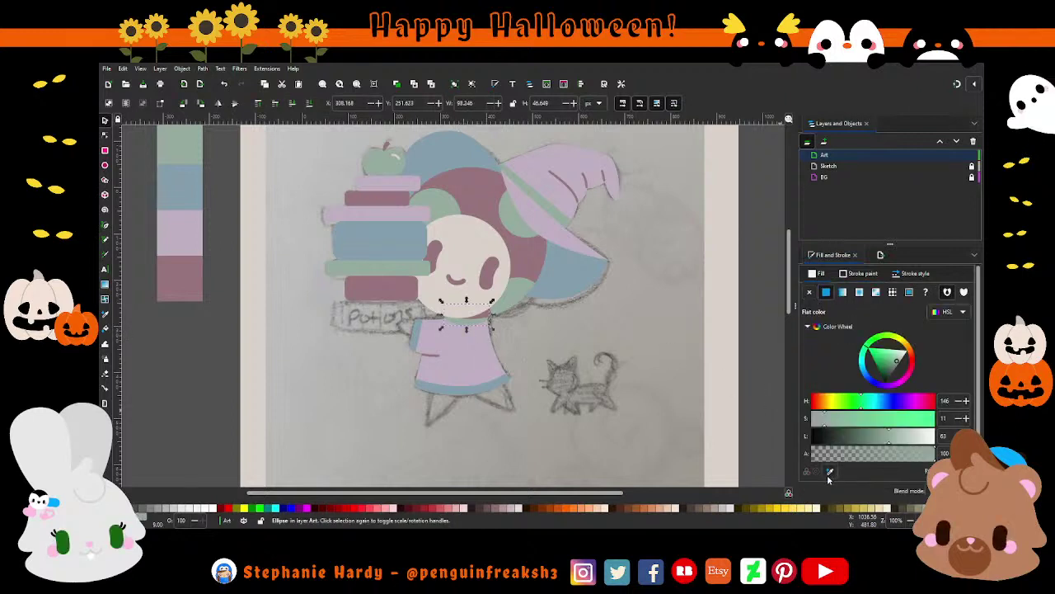
click(508, 423)
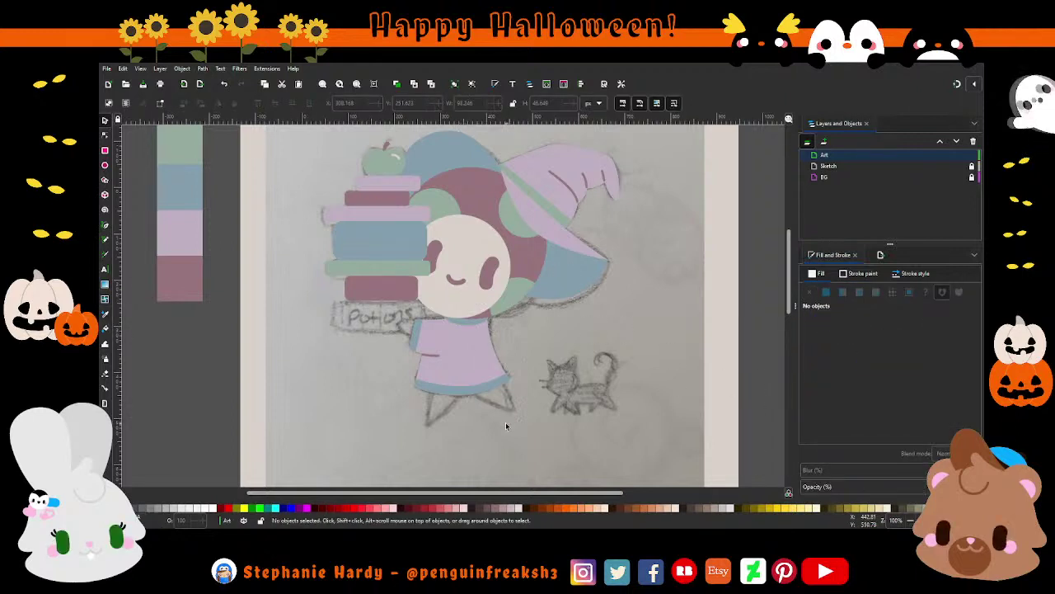
Draw a closed triangle at the sleeve's end beside the Potions sign.
scroll(450, 351, up, 1)
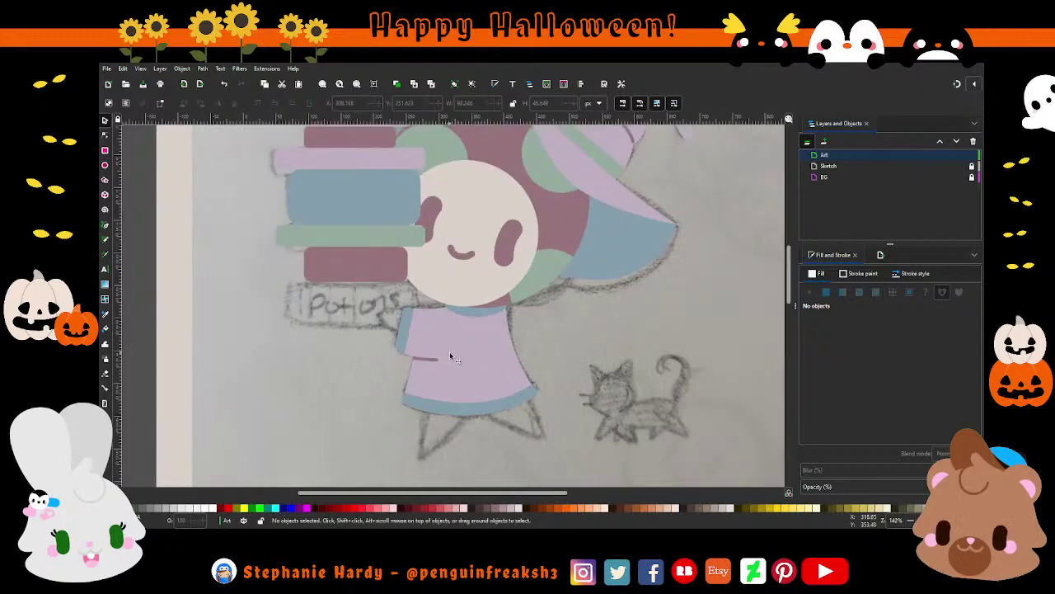
scroll(450, 351, up, 1)
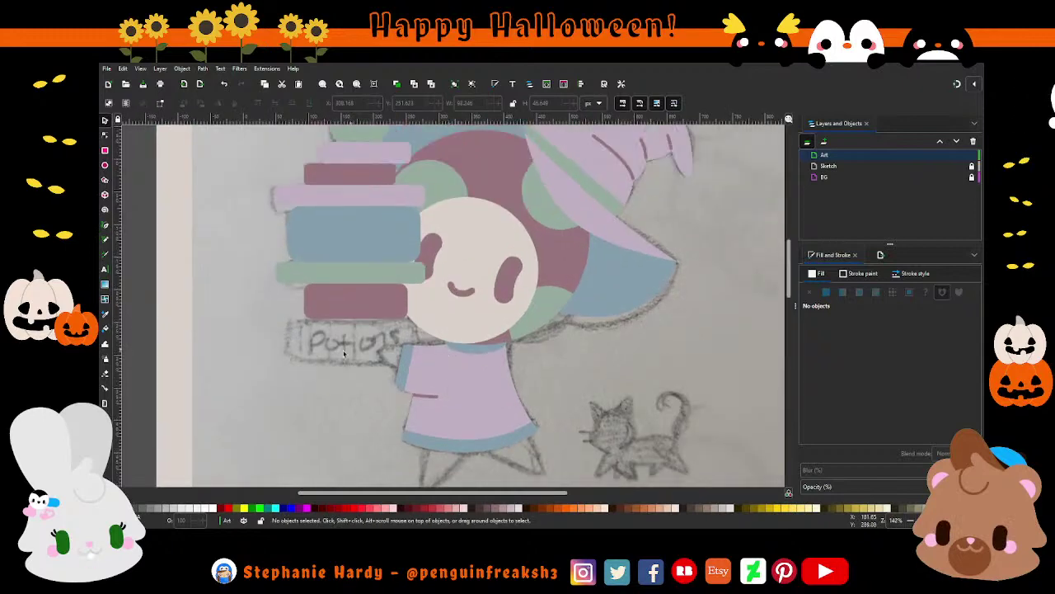
click(105, 225)
scroll(409, 371, up, 2)
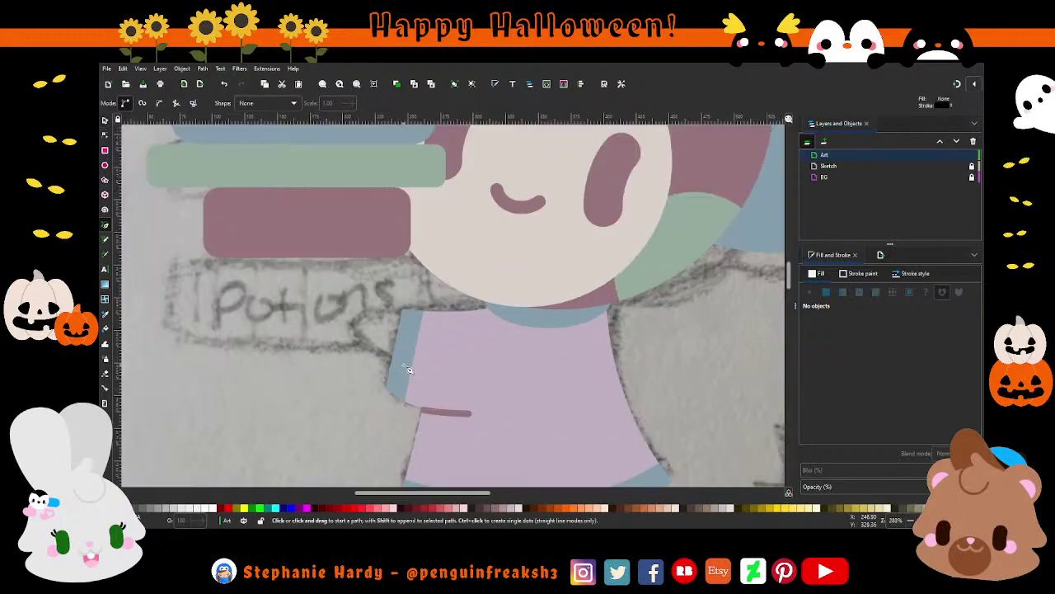
click(416, 321)
click(353, 317)
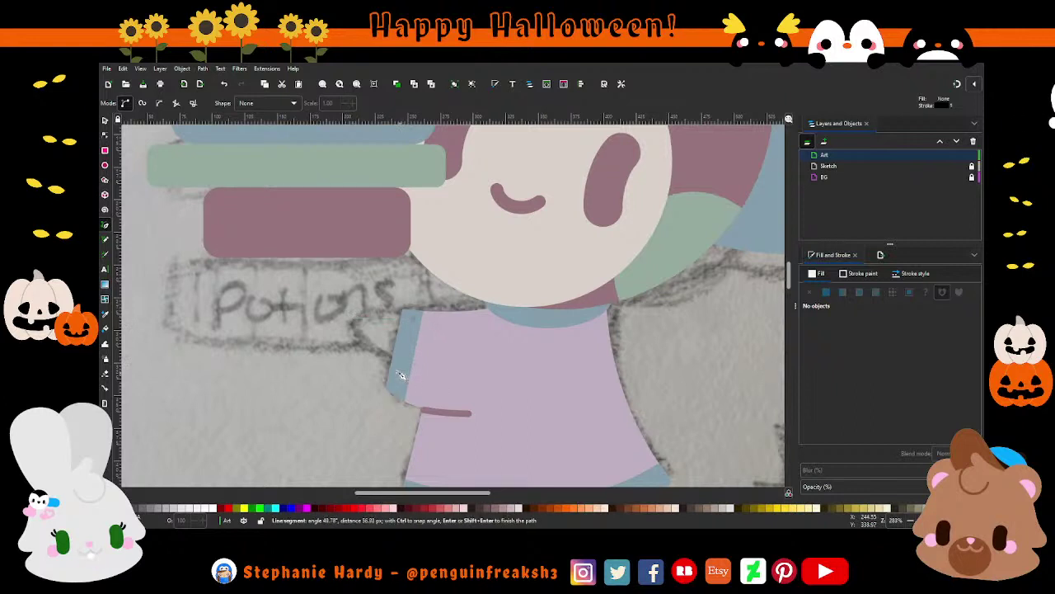
click(401, 372)
click(416, 320)
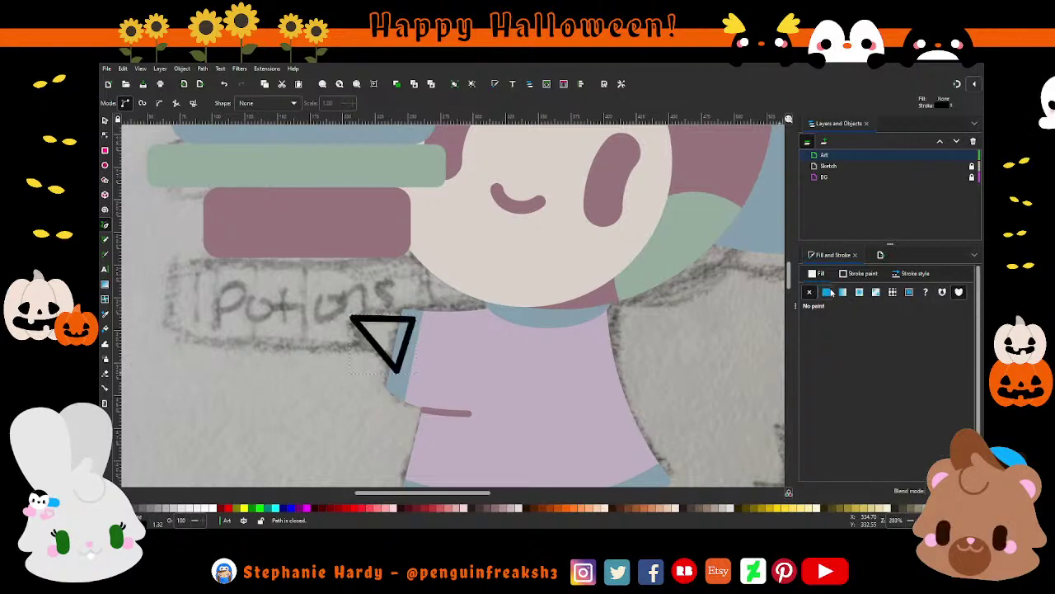
Give the triangle no outline and a flat fill sampled from the face's cream.
click(827, 291)
click(862, 273)
click(809, 291)
click(816, 273)
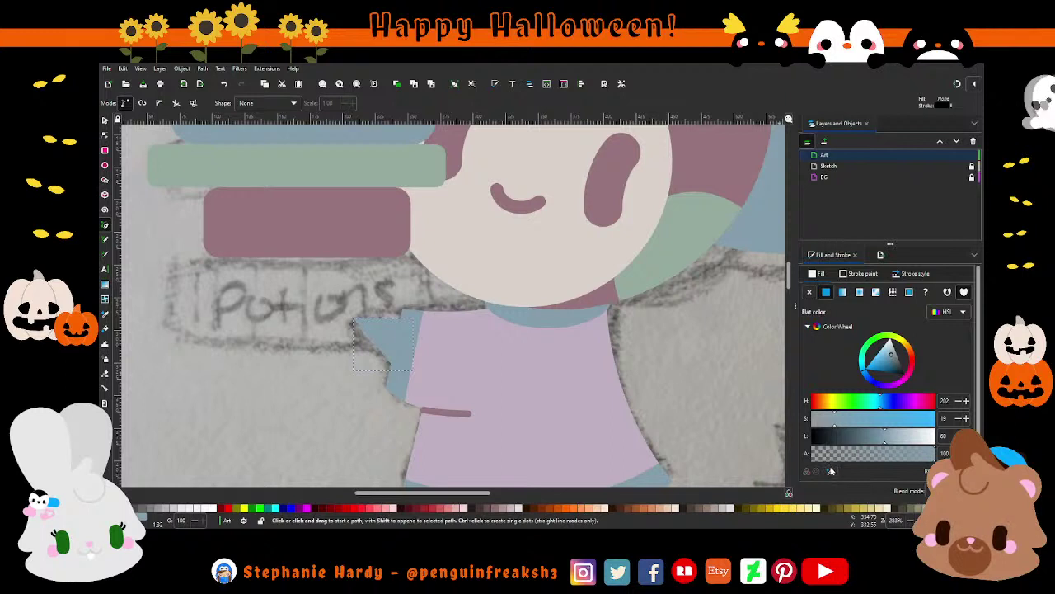
click(829, 471)
click(521, 261)
click(104, 120)
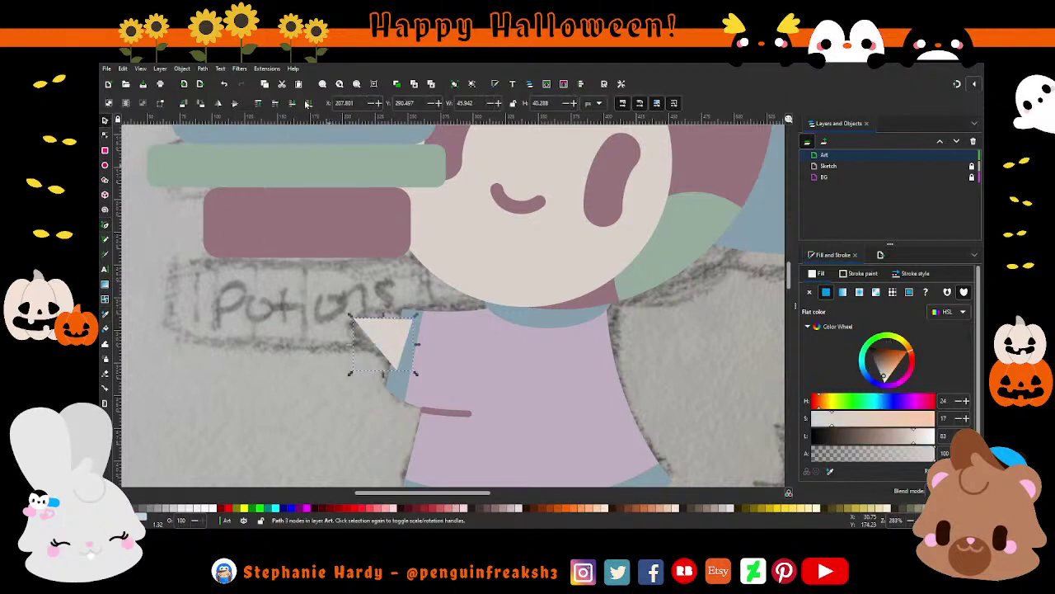
Curve the hand's top edge and lower its bottom point, then zoom out.
click(104, 134)
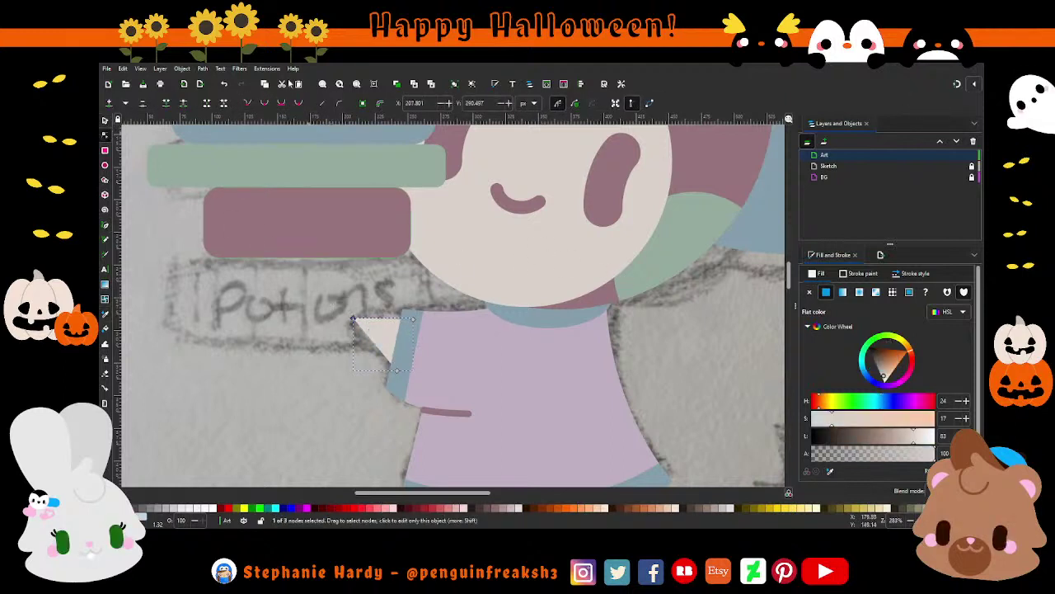
drag(353, 318, 361, 306)
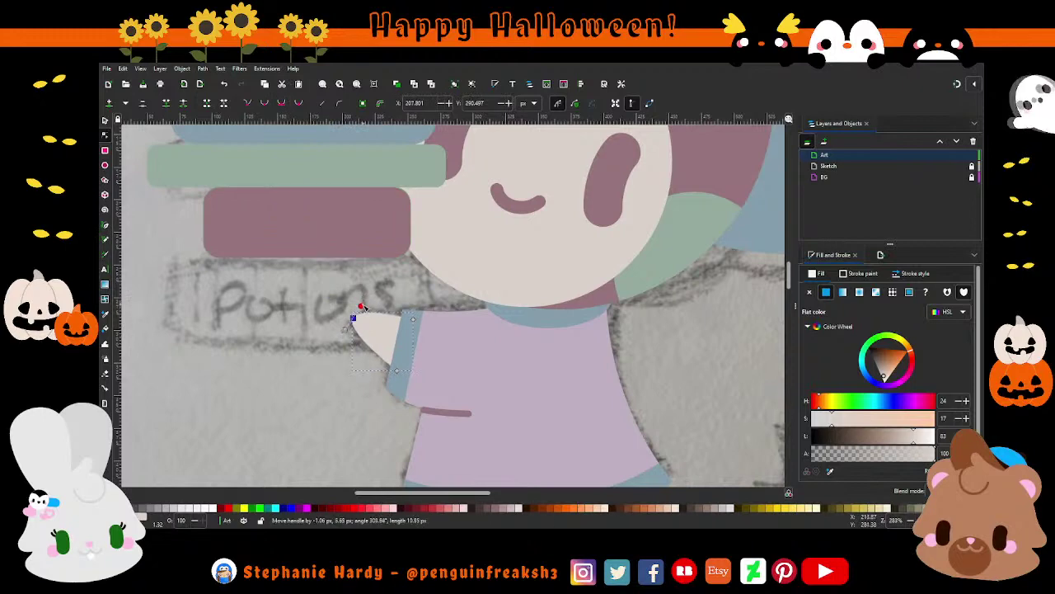
drag(397, 370, 396, 376)
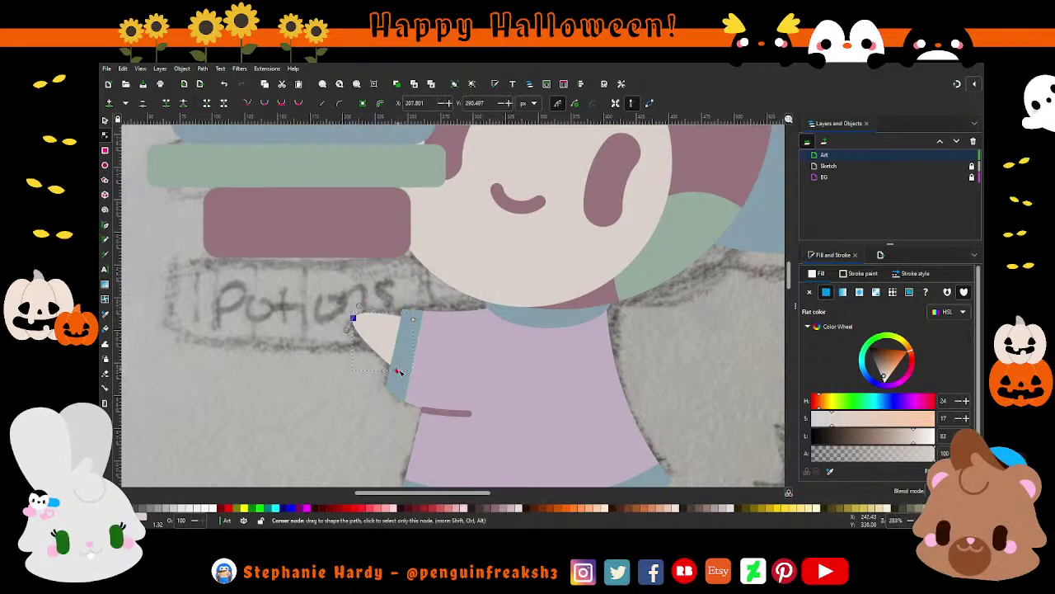
drag(413, 319, 361, 305)
key(minus)
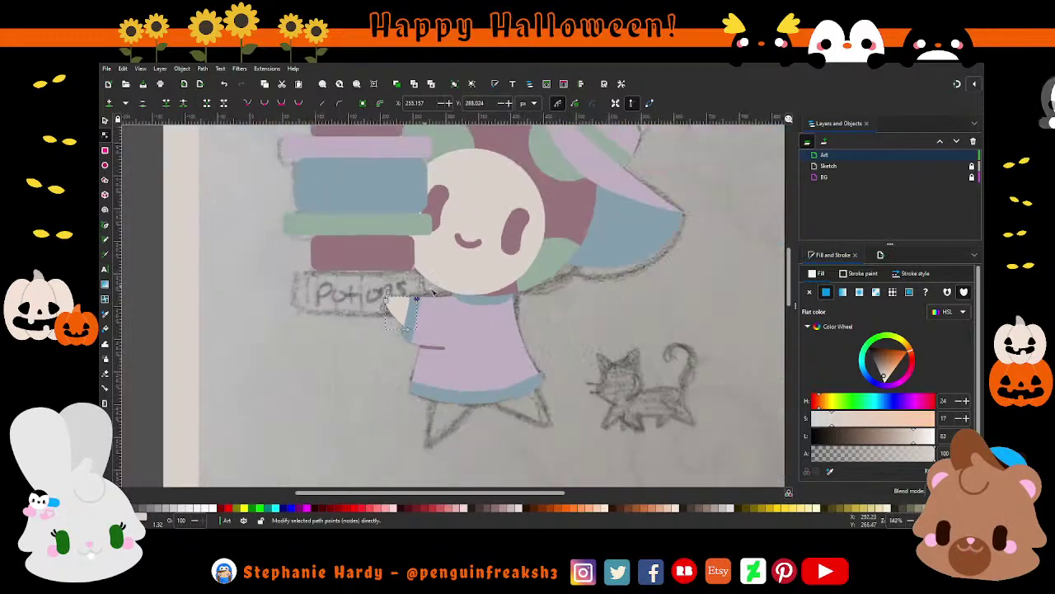
key(minus)
Draw a triangular leg below the skirt with a light fill and no outline.
click(105, 225)
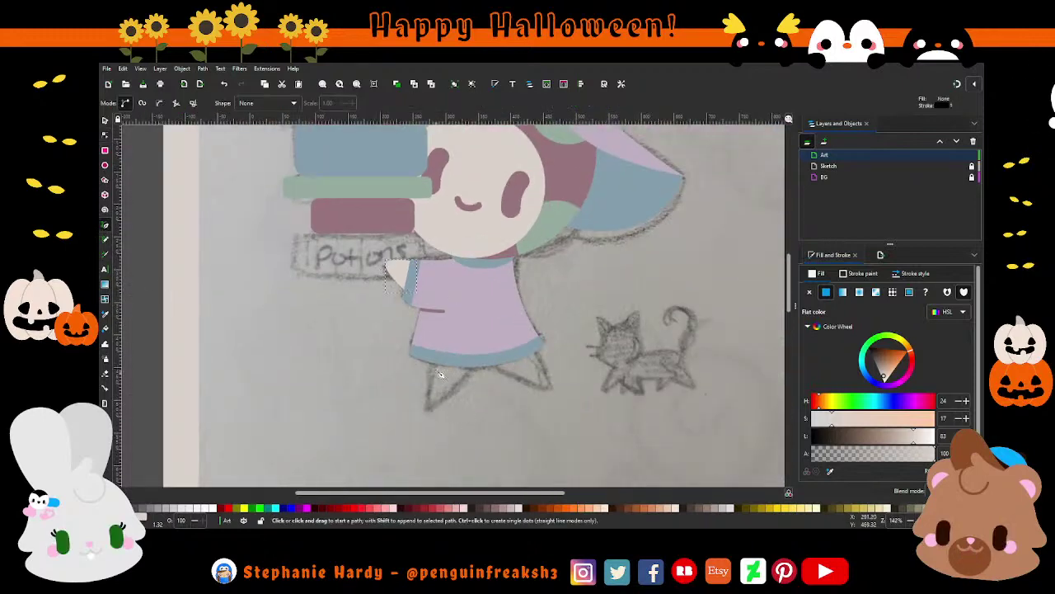
click(431, 357)
click(429, 402)
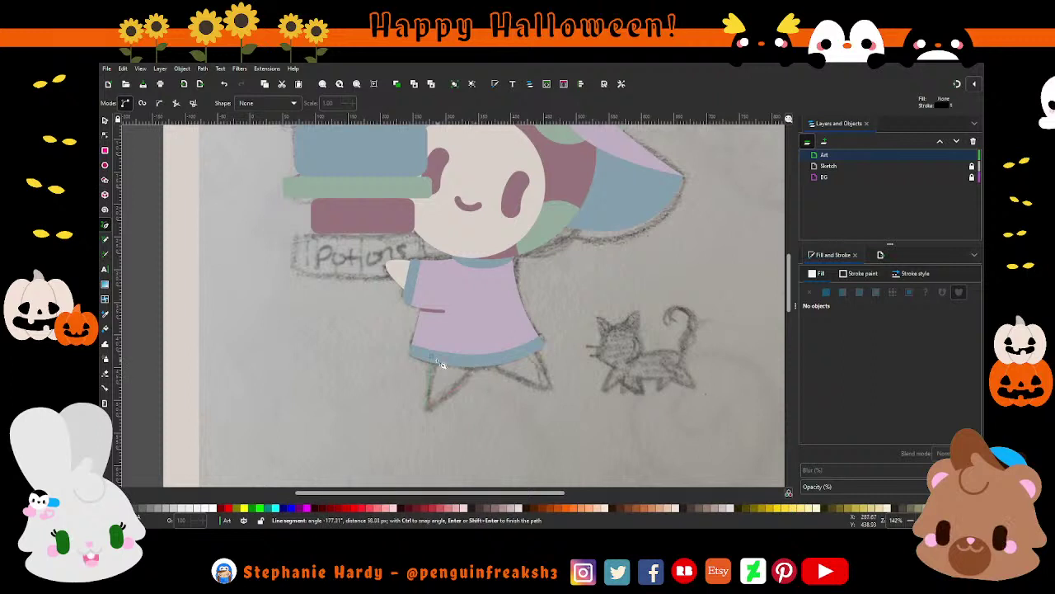
click(432, 357)
click(826, 292)
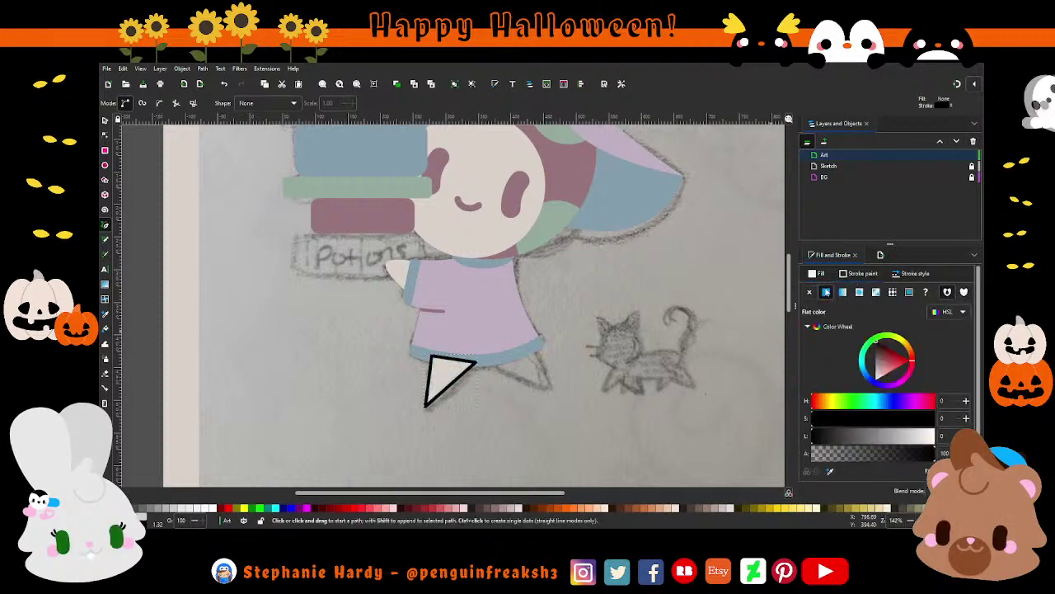
click(863, 273)
click(809, 292)
Curve the leg's outer edge and side with the Node tool.
click(105, 135)
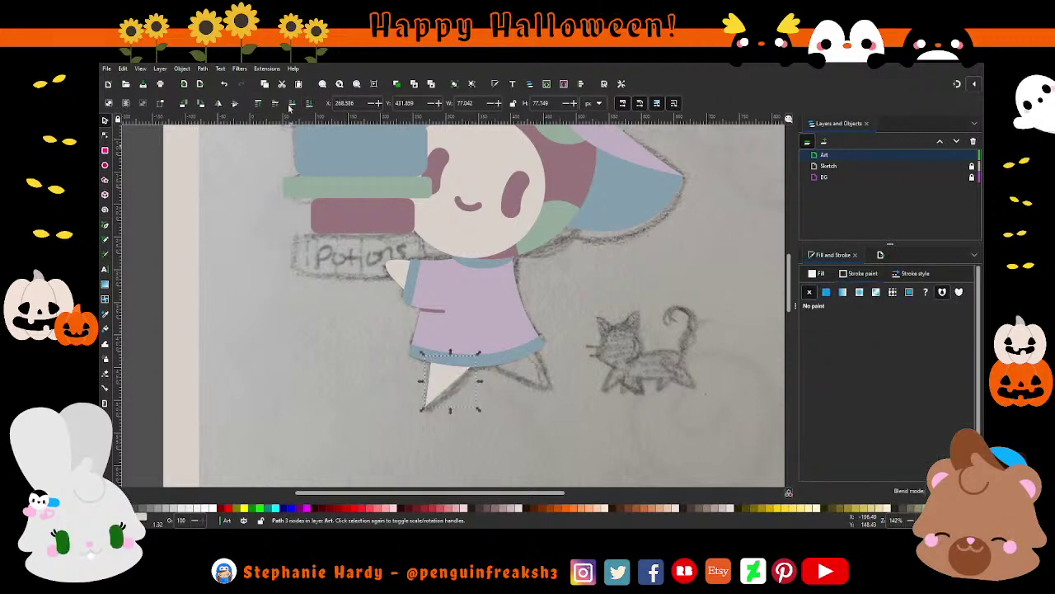
click(424, 406)
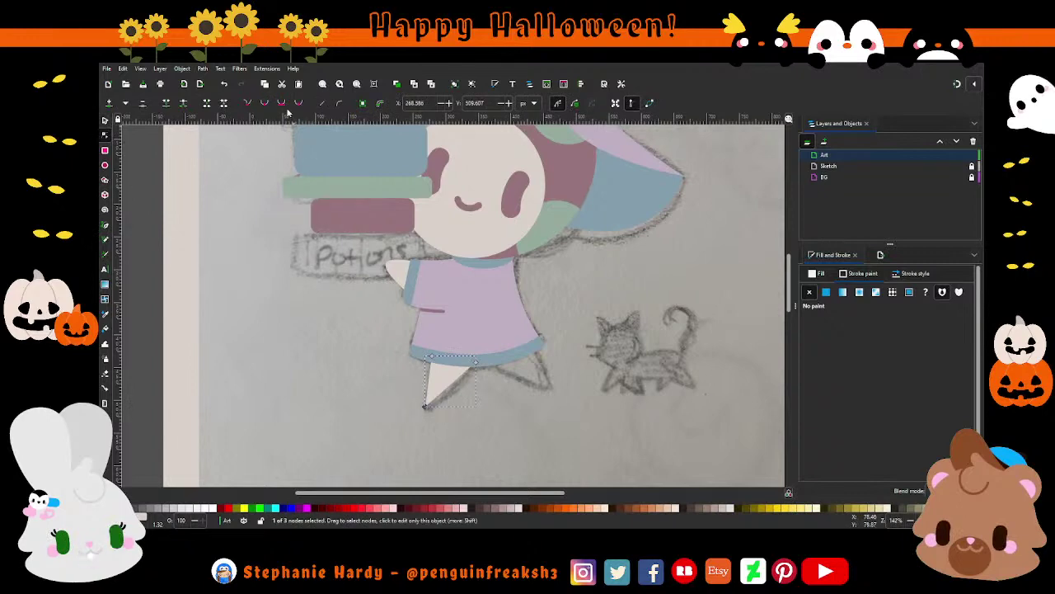
drag(424, 406, 435, 411)
scroll(527, 399, up, 1)
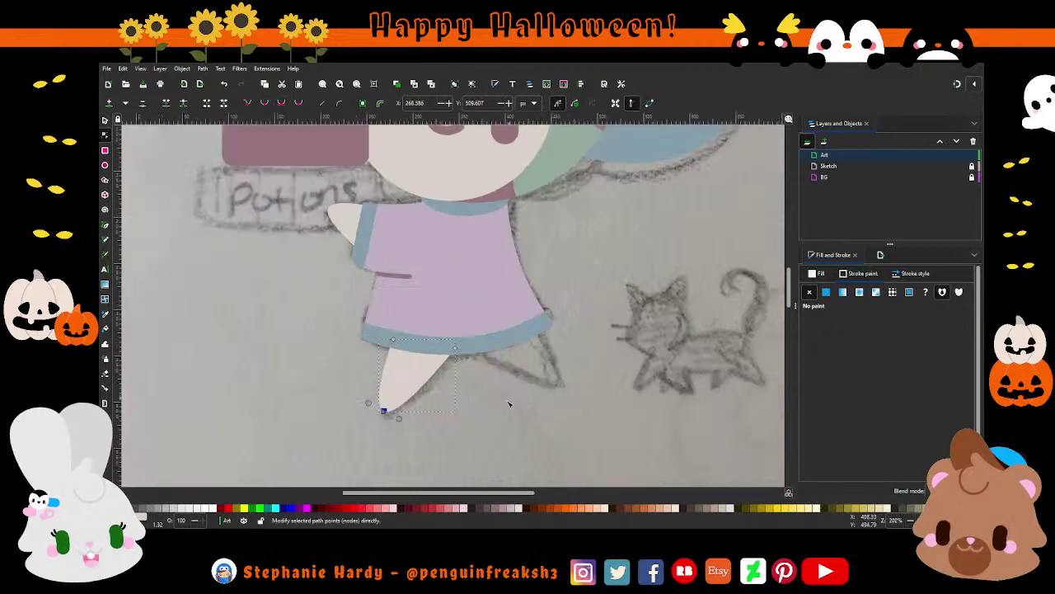
drag(400, 419, 398, 415)
key(s)
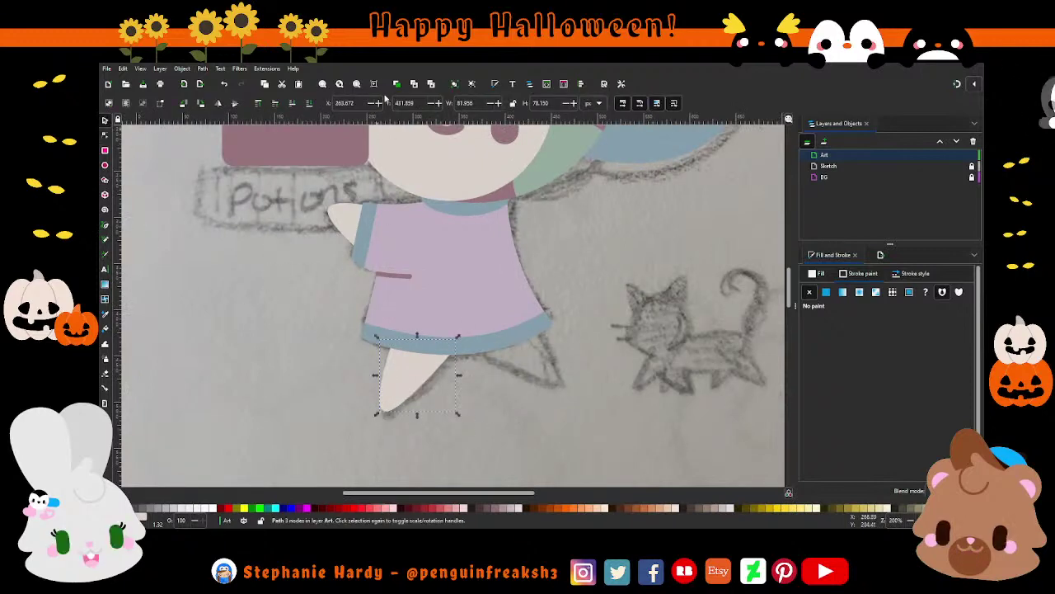
Duplicate and mirror the leg, move it right, and lower it behind the blue hem.
key(ctrl+d)
key(h)
drag(419, 375, 510, 363)
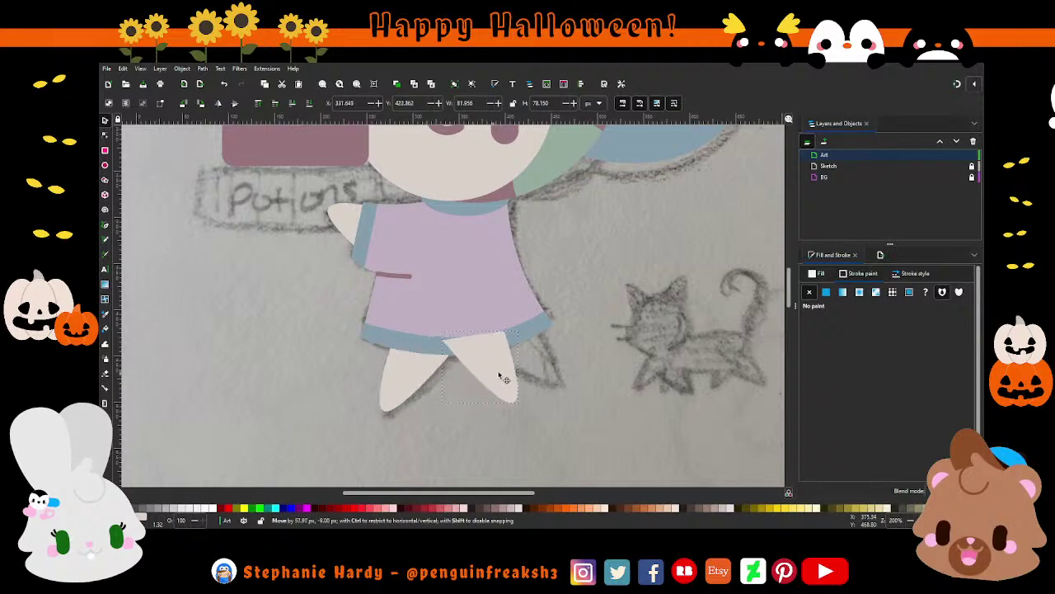
click(308, 104)
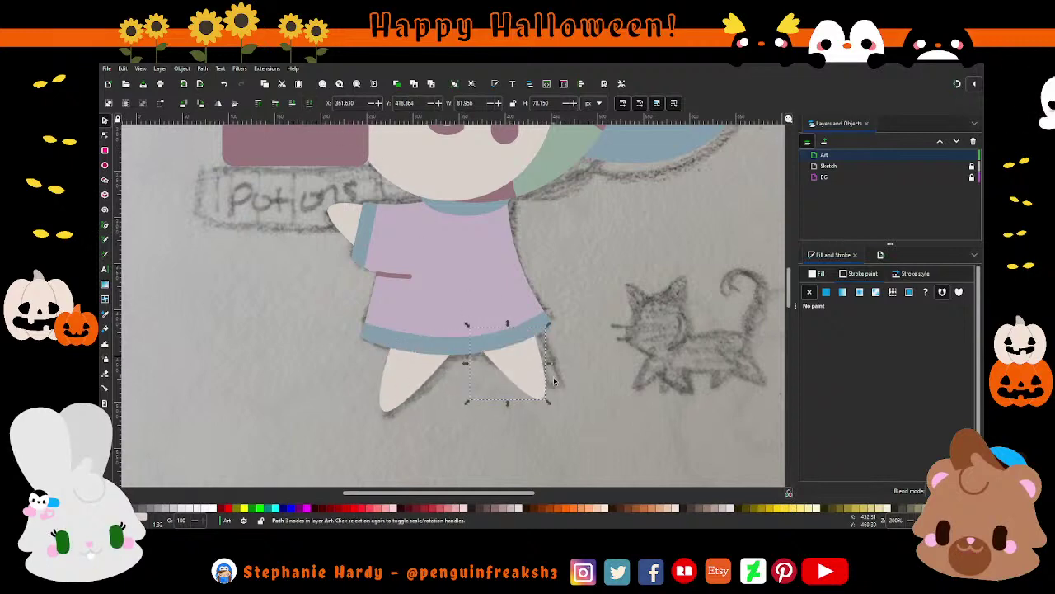
key(Escape)
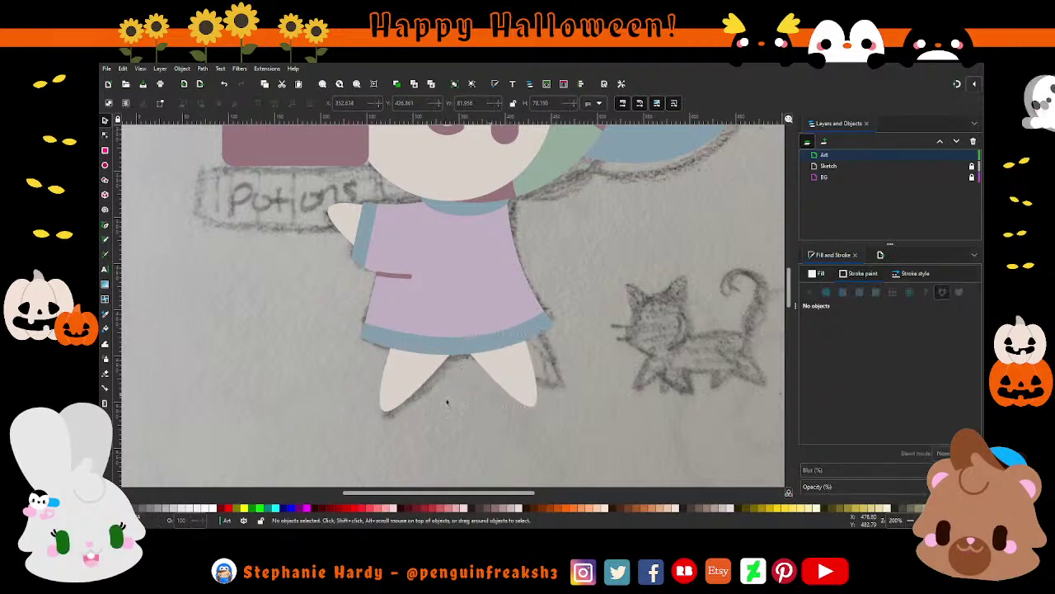
scroll(431, 403, down, 2)
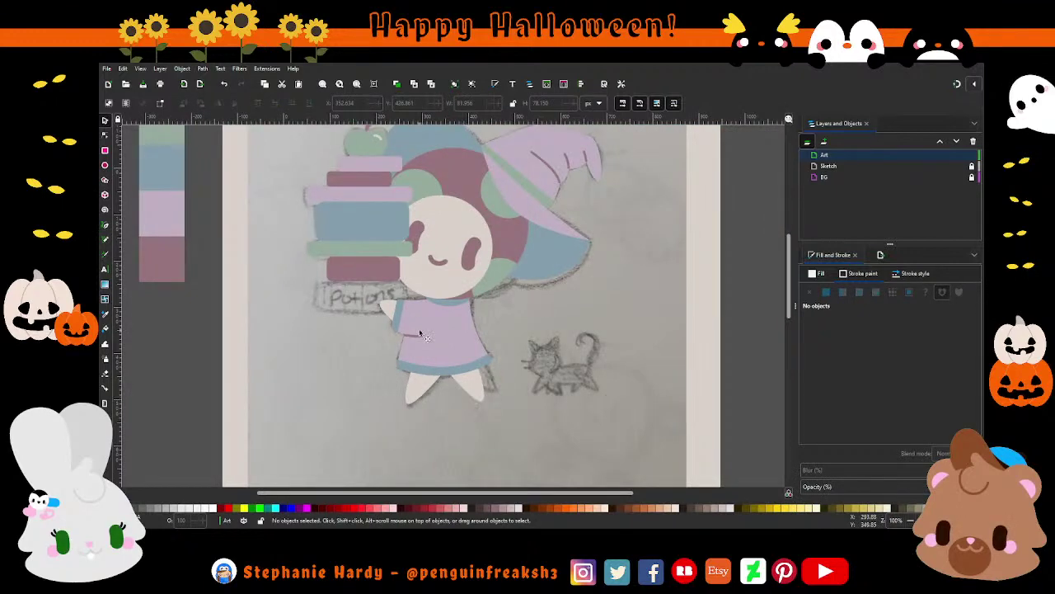
Duplicate the bottom maroon book over the Potions sign, widen it, and lower it behind the arm.
scroll(270, 248, up, 1)
scroll(304, 346, up, 1)
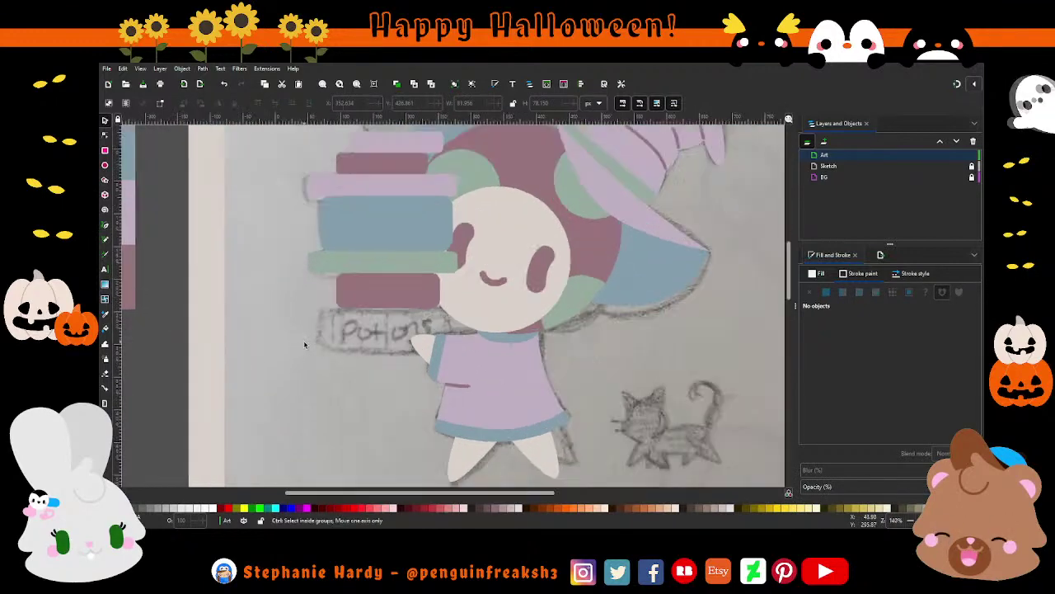
click(367, 298)
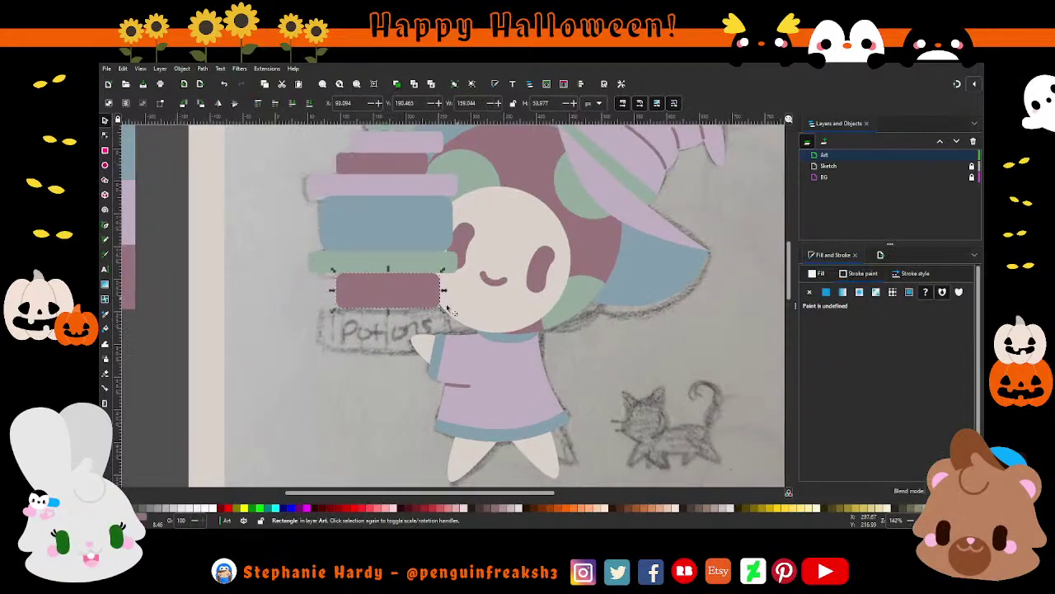
key(ctrl+d)
mouse_move(402, 294)
mouse_down()
mouse_move(402, 332)
mouse_move(451, 329)
mouse_up()
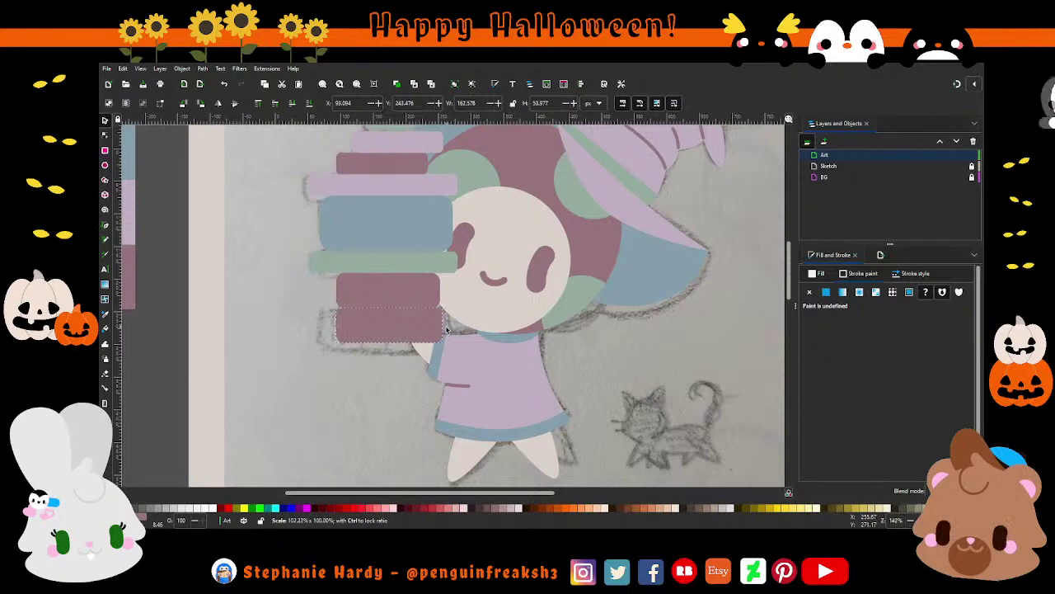
drag(449, 330, 446, 330)
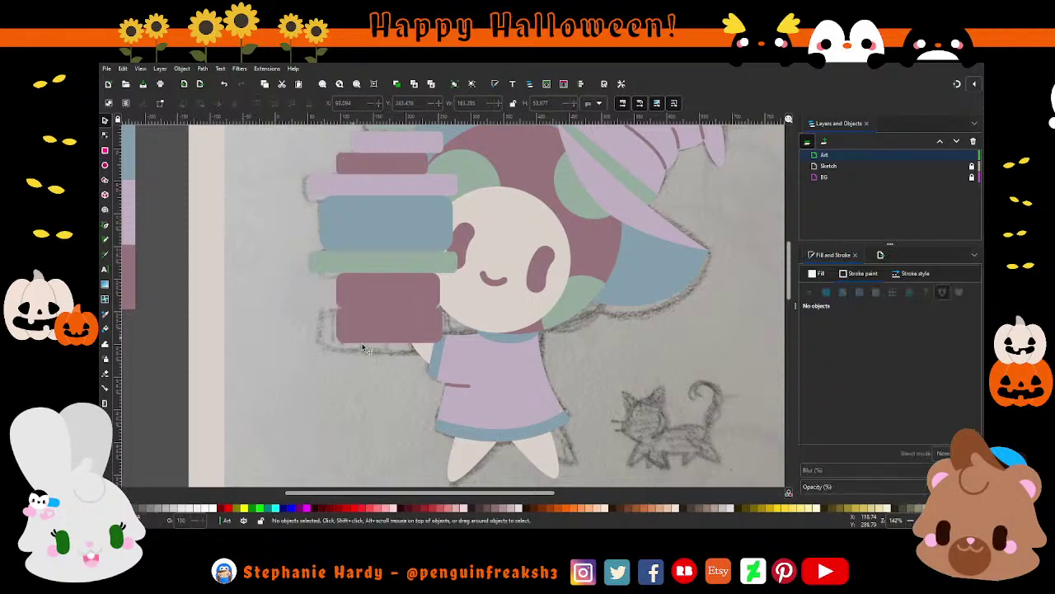
ctrl+scroll(326, 328, up, 1)
drag(313, 321, 294, 321)
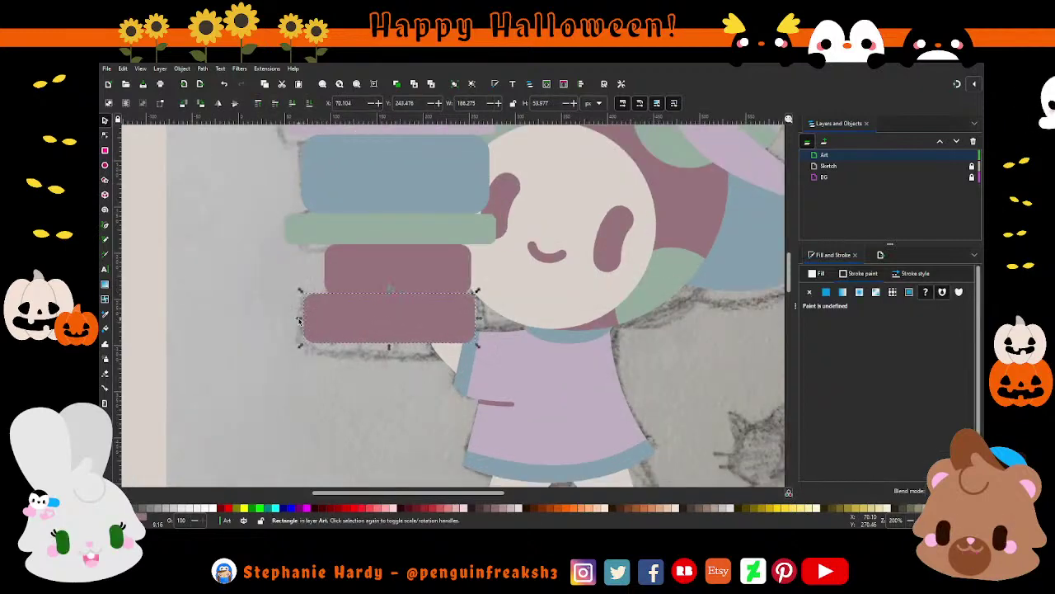
drag(399, 349, 391, 361)
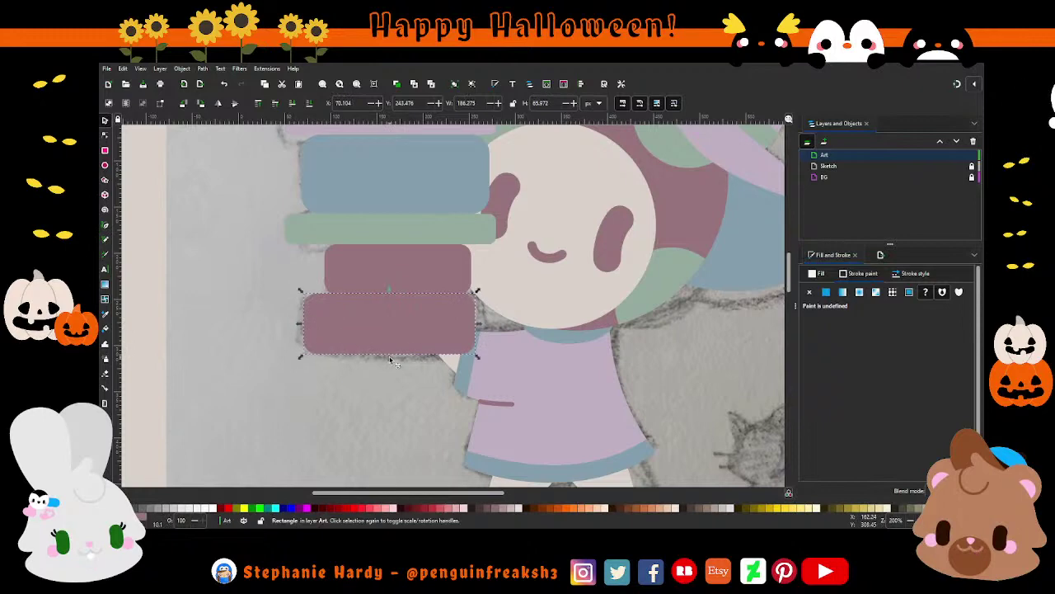
click(309, 103)
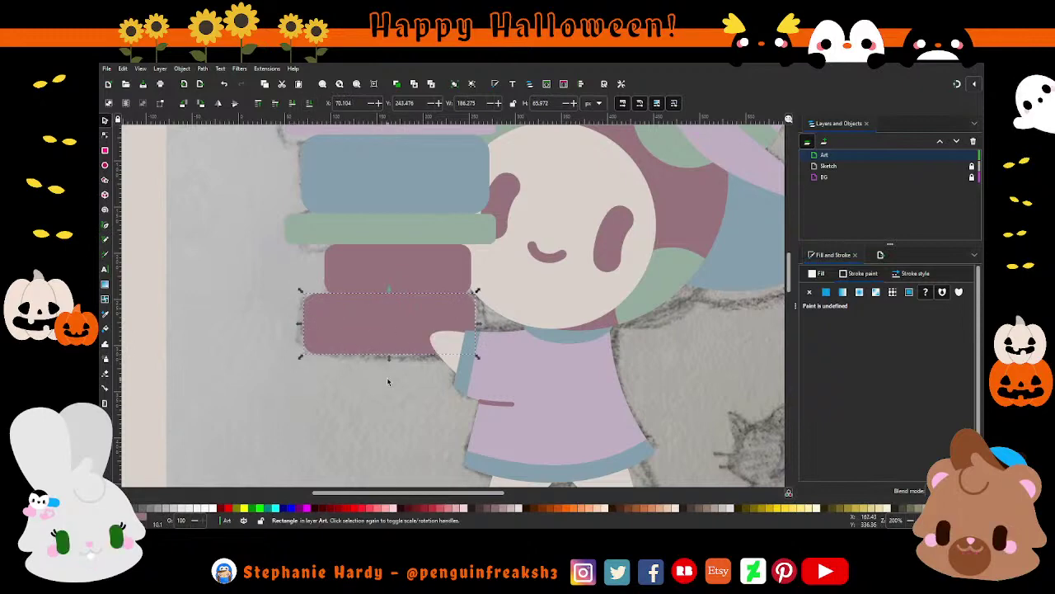
Fill the new bottom book with the sage green sampled from the green book.
ctrl+scroll(387, 377, up, 3)
ctrl+scroll(370, 332, down, 1)
ctrl+scroll(366, 319, down, 2)
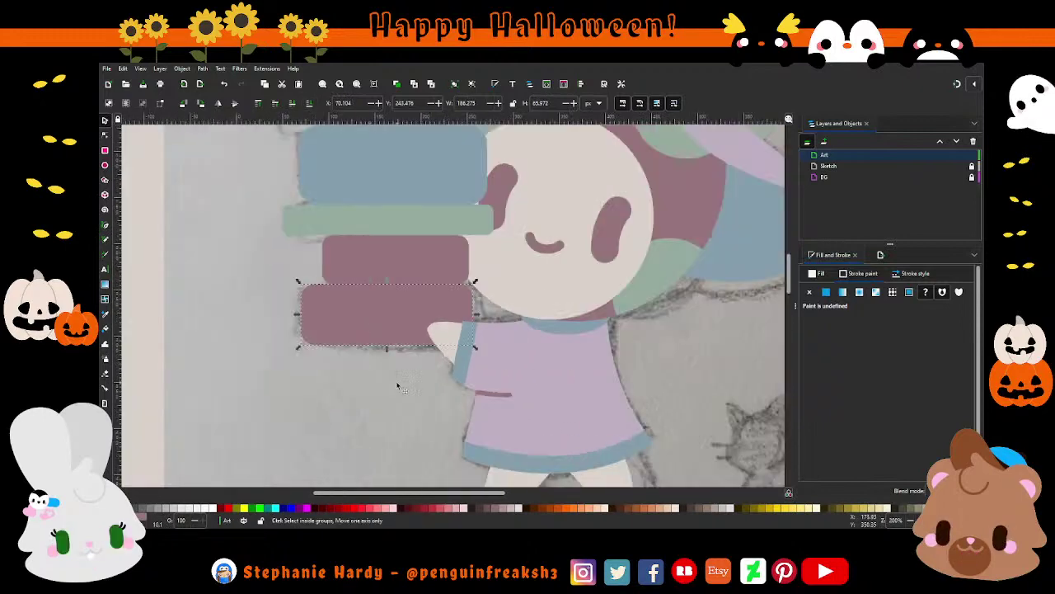
ctrl+scroll(399, 387, down, 1)
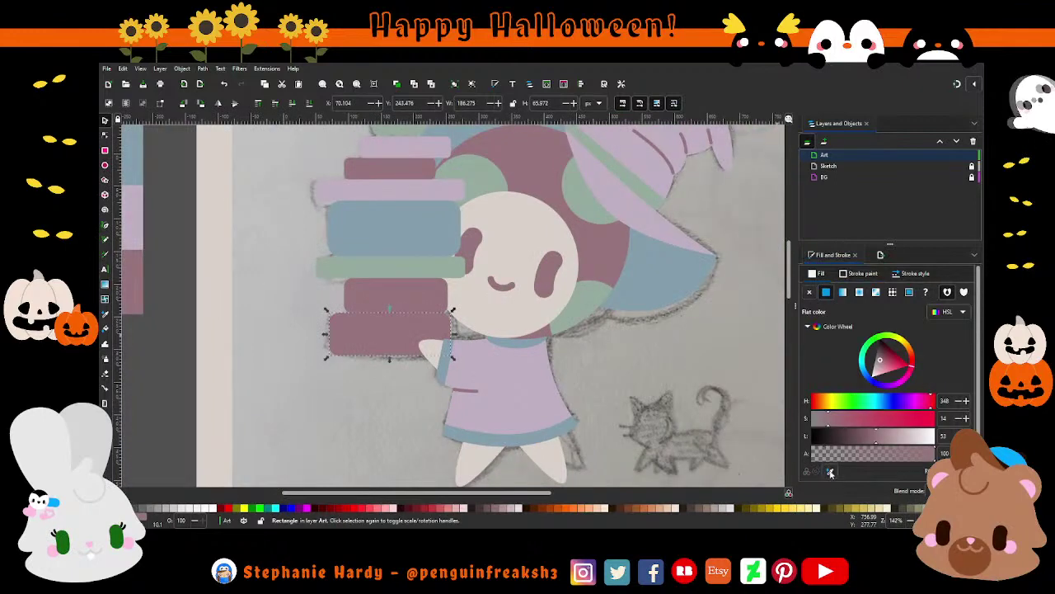
click(830, 472)
click(410, 225)
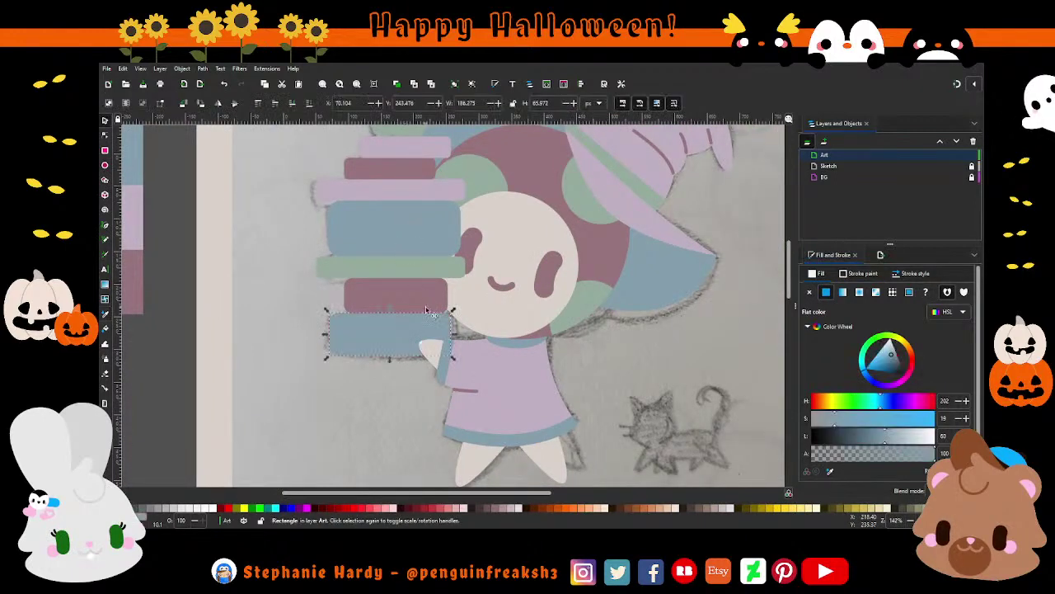
click(831, 471)
scroll(441, 303, up, 1)
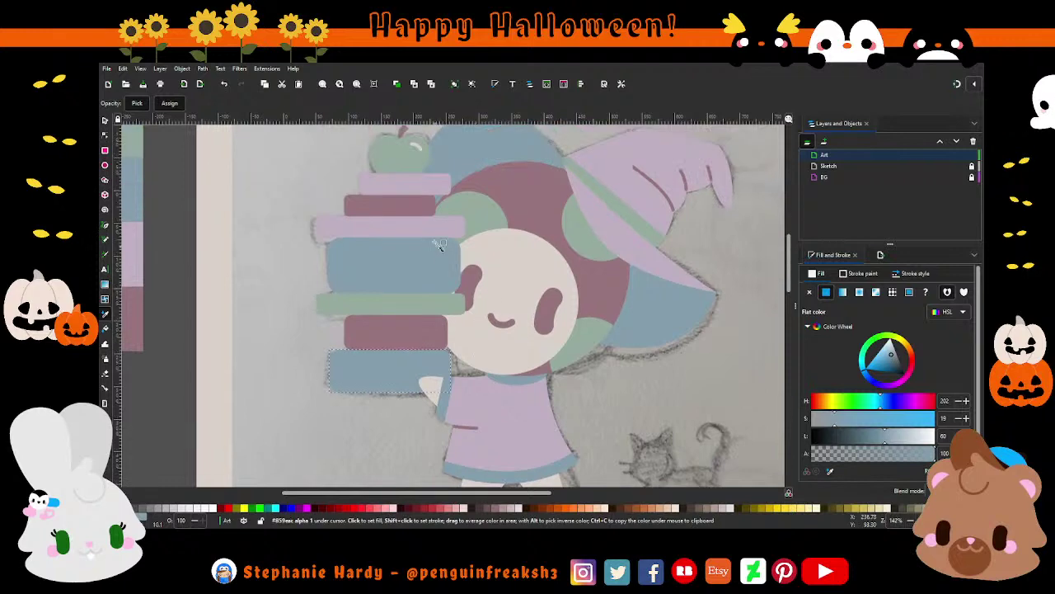
click(419, 306)
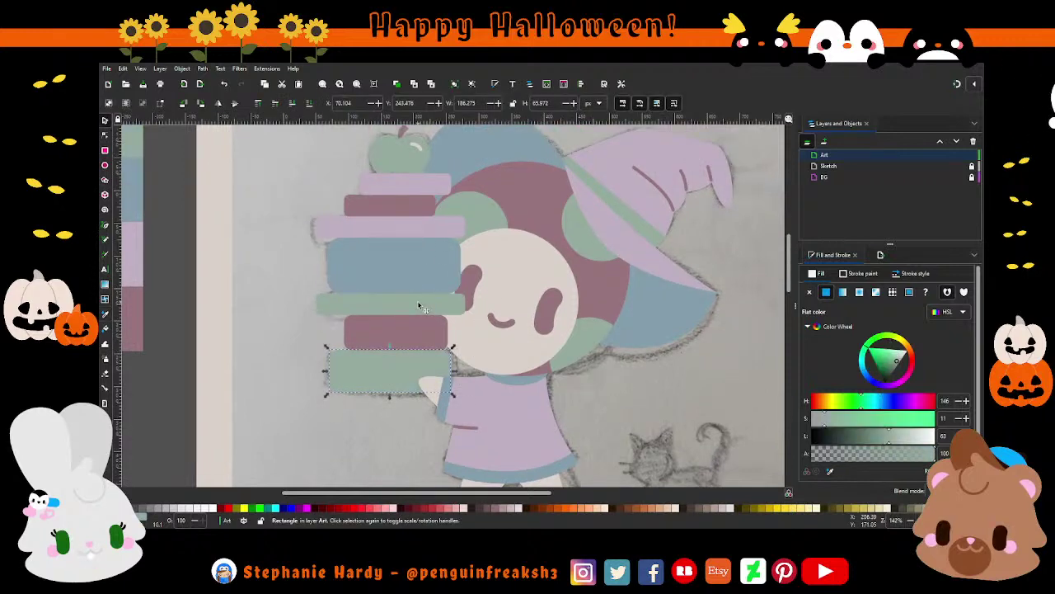
click(222, 295)
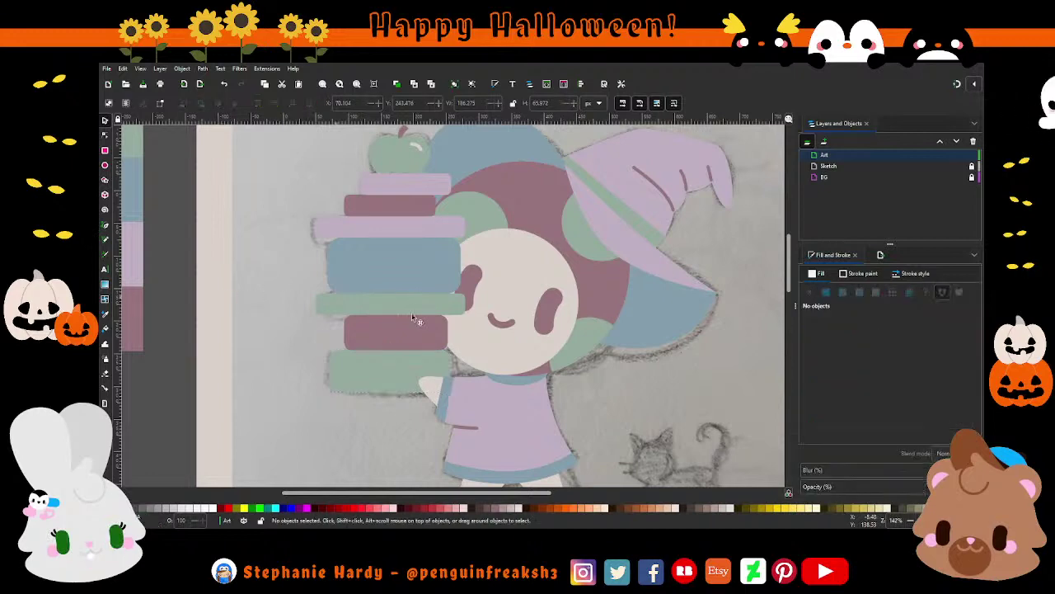
ctrl+scroll(384, 291, down, 1)
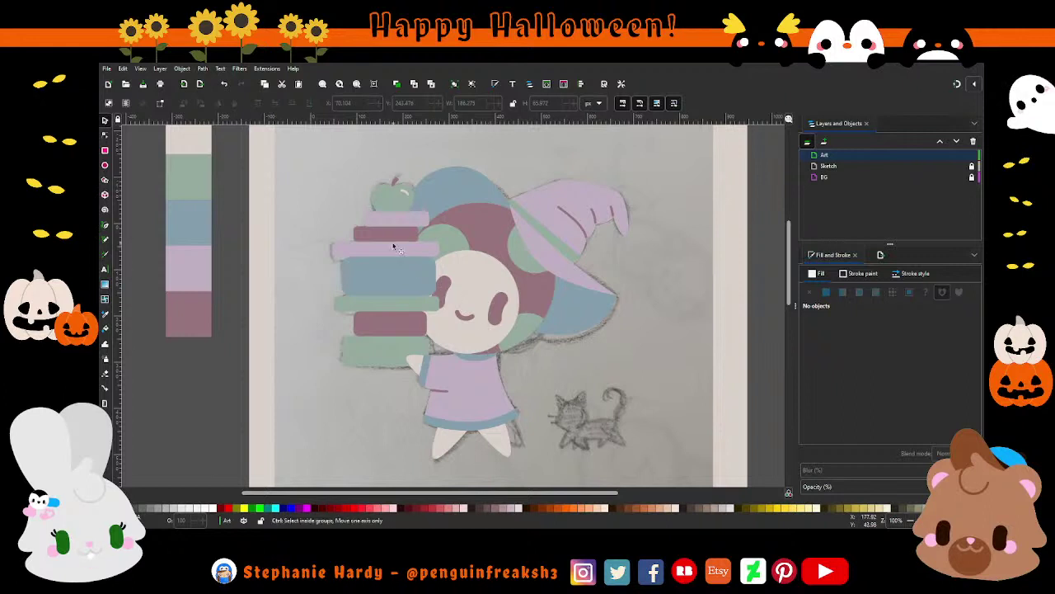
ctrl+scroll(392, 242, down, 1)
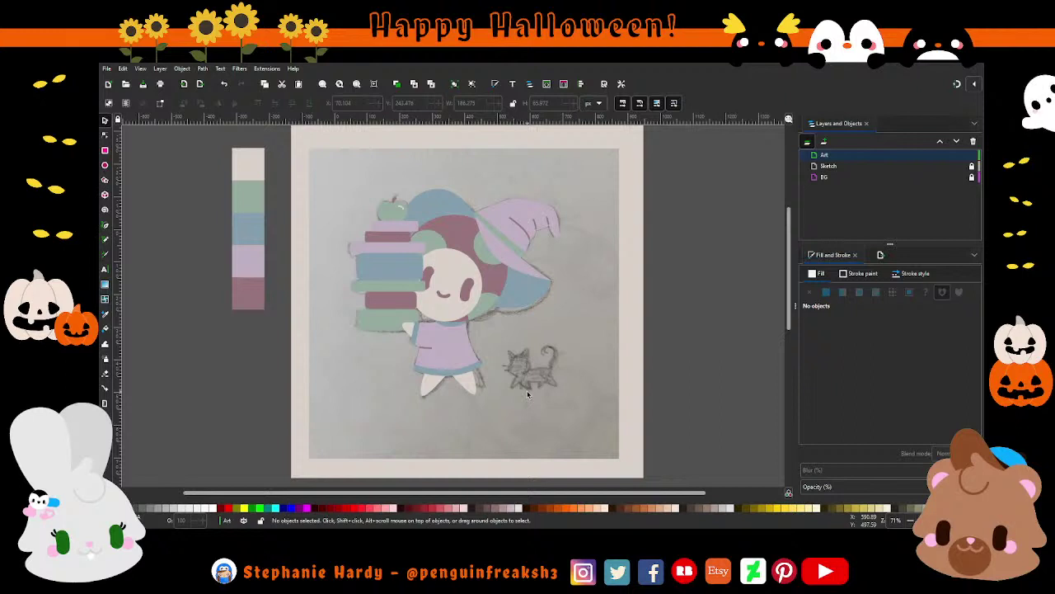
ctrl+scroll(453, 318, up, 1)
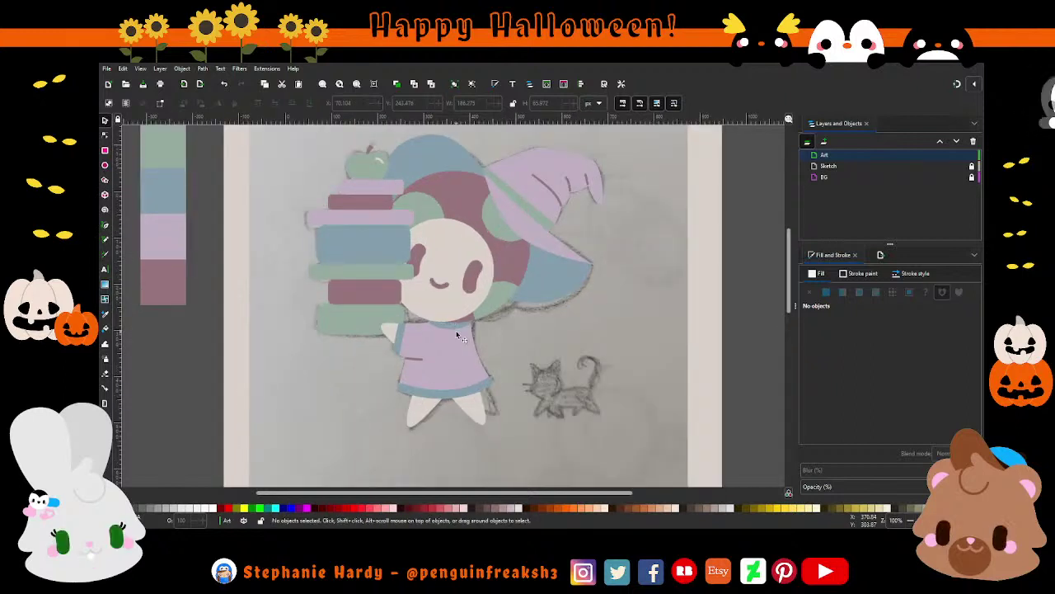
ctrl+scroll(368, 357, down, 1)
ctrl+scroll(368, 354, down, 1)
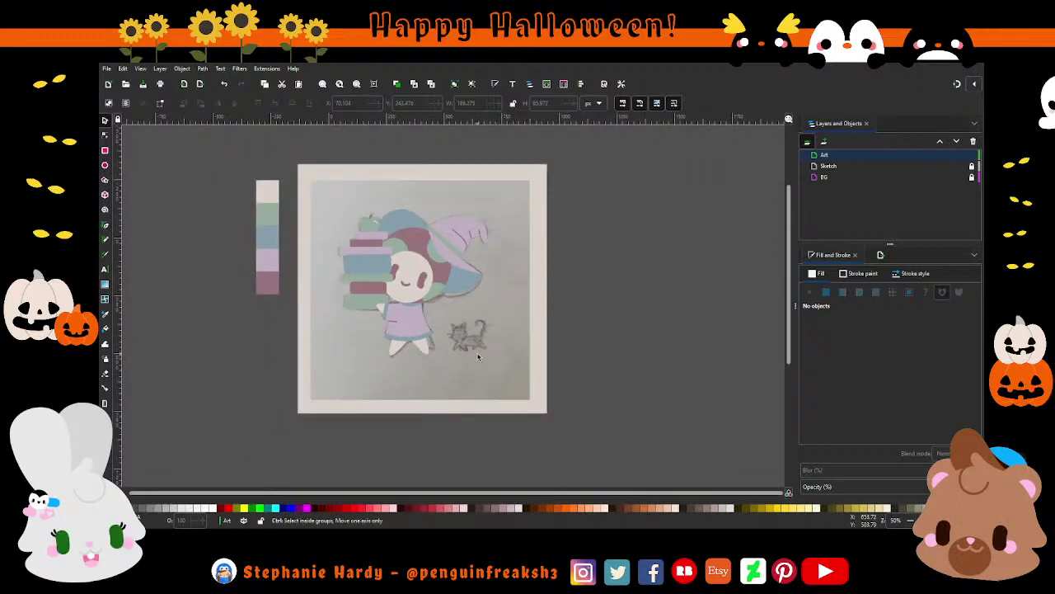
ctrl+scroll(476, 346, up, 2)
ctrl+scroll(469, 343, down, 1)
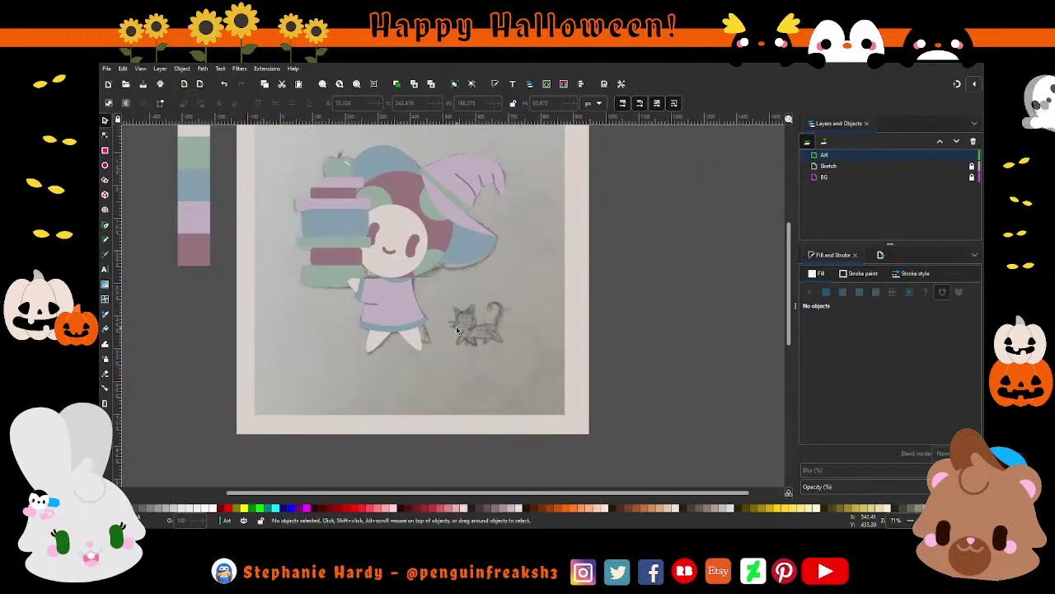
ctrl+scroll(325, 219, up, 2)
ctrl+scroll(326, 218, up, 1)
scroll(245, 259, up, 1)
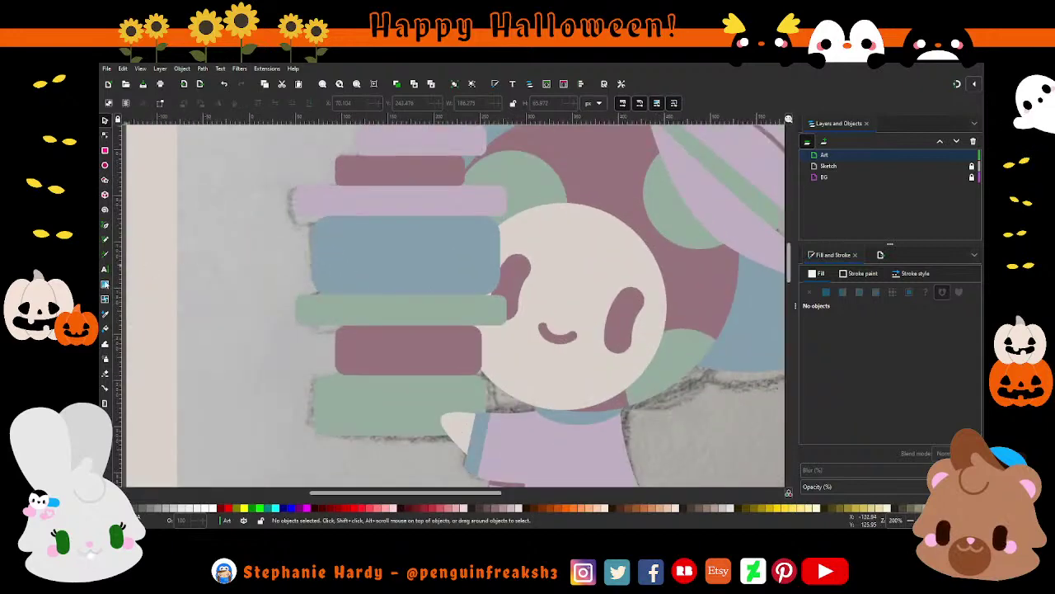
Draw a narrow green band across the upper books and place a copy to its right.
click(105, 151)
drag(318, 164, 353, 253)
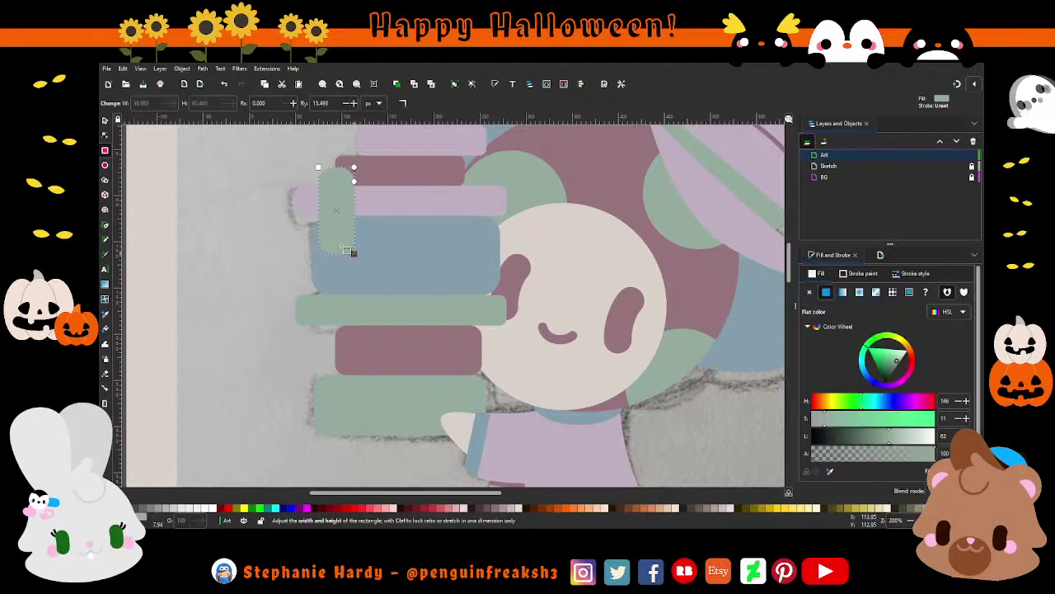
key(s)
mouse_move(355, 211)
mouse_down()
mouse_move(345, 215)
mouse_move(420, 207)
mouse_move(474, 217)
mouse_up()
click(395, 85)
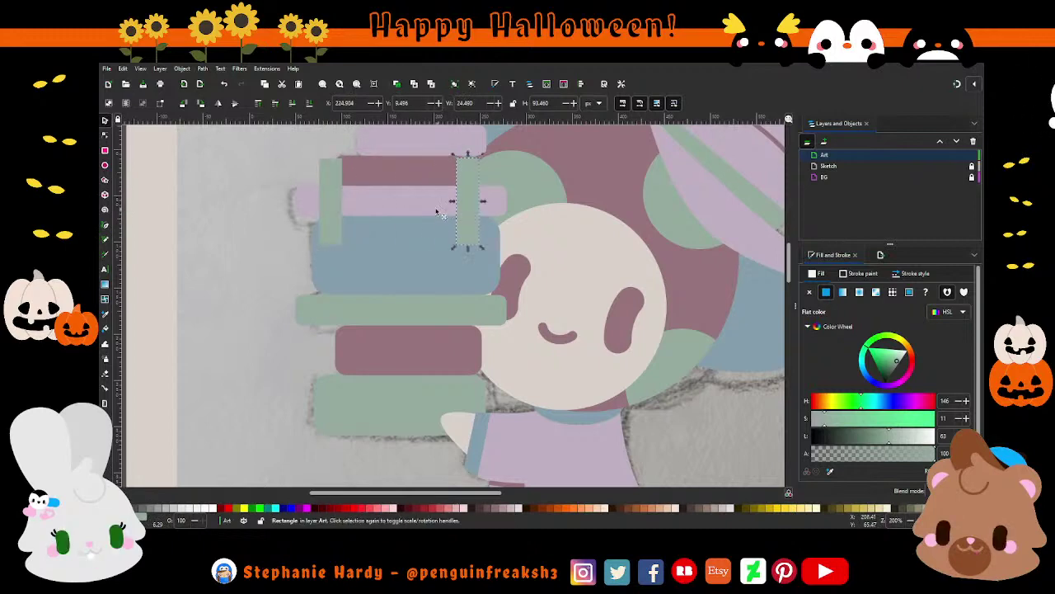
click(429, 211)
alt+click(476, 204)
shift+click(330, 216)
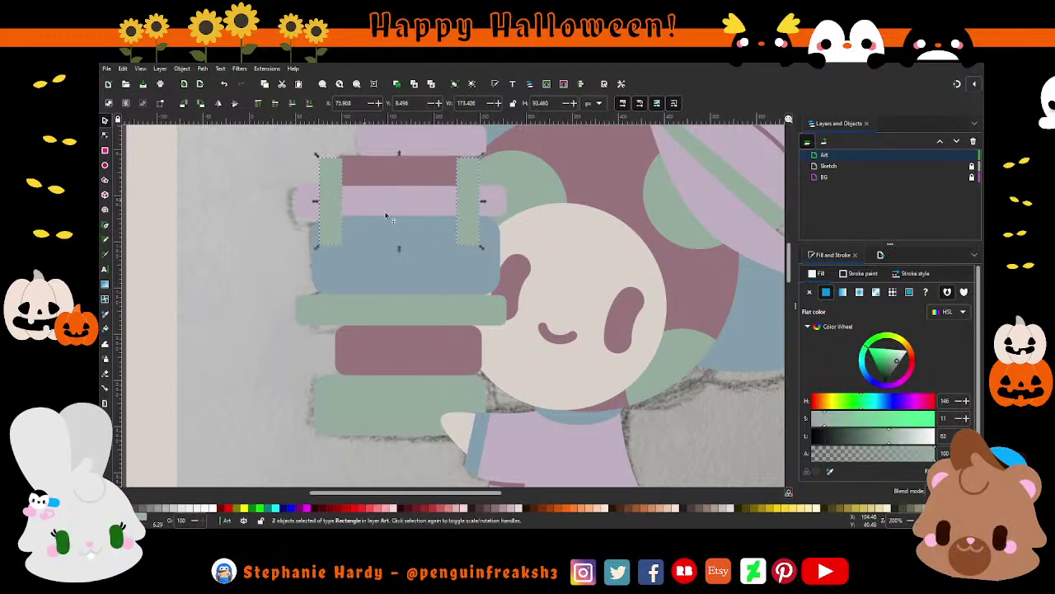
Intersect the pink book strip with the left green band into one small green piece.
click(830, 470)
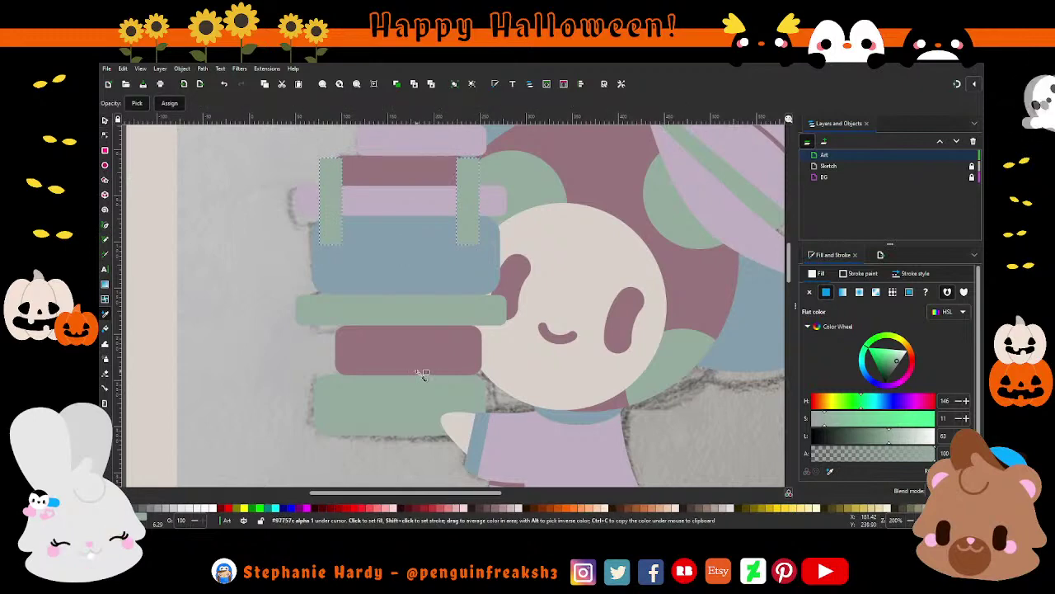
scroll(422, 367, up, 1)
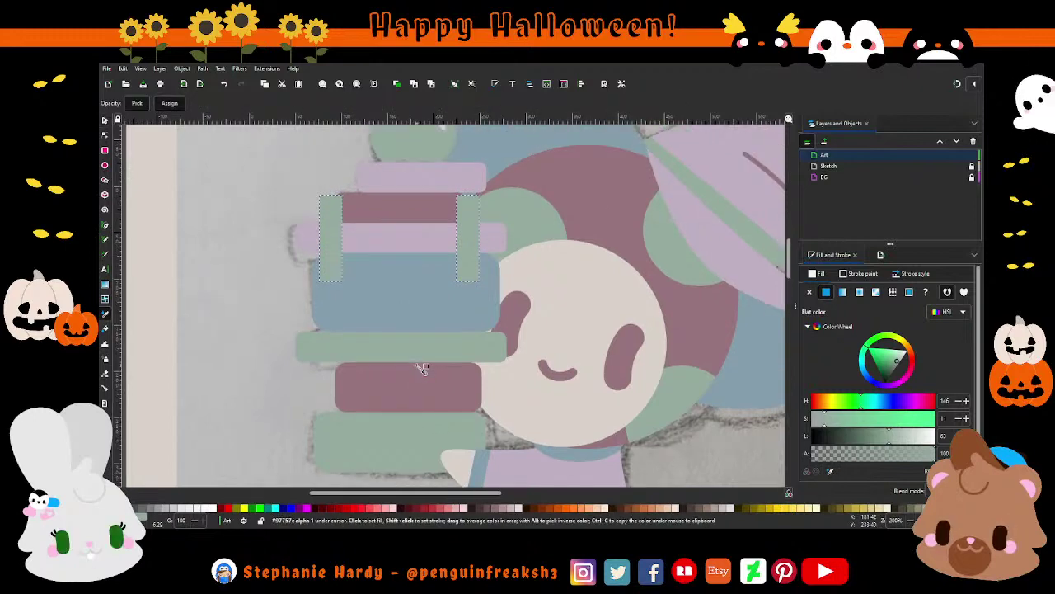
scroll(422, 367, up, 1)
key(s)
key(Escape)
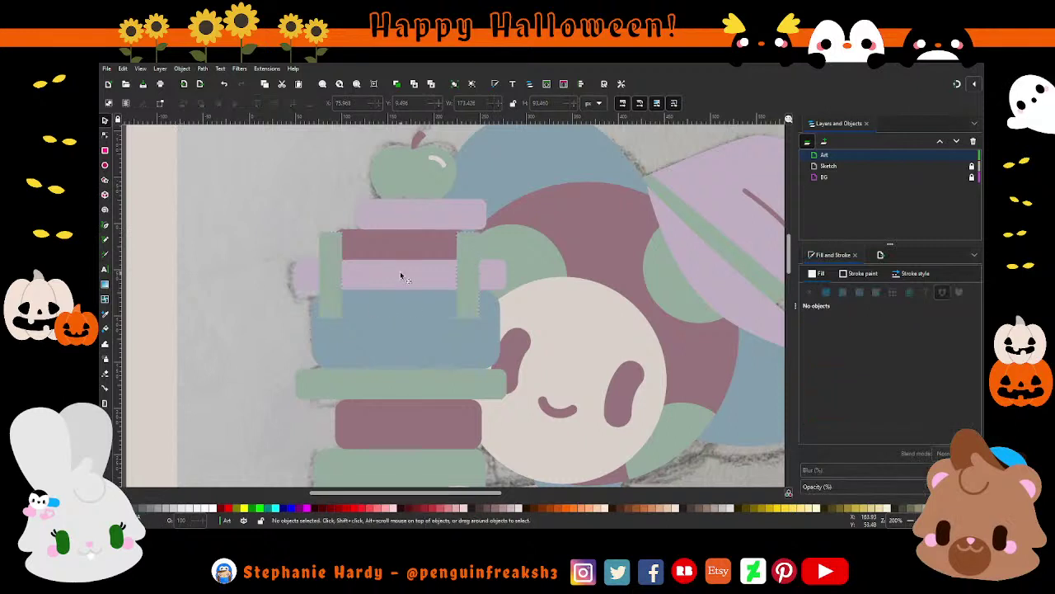
click(400, 271)
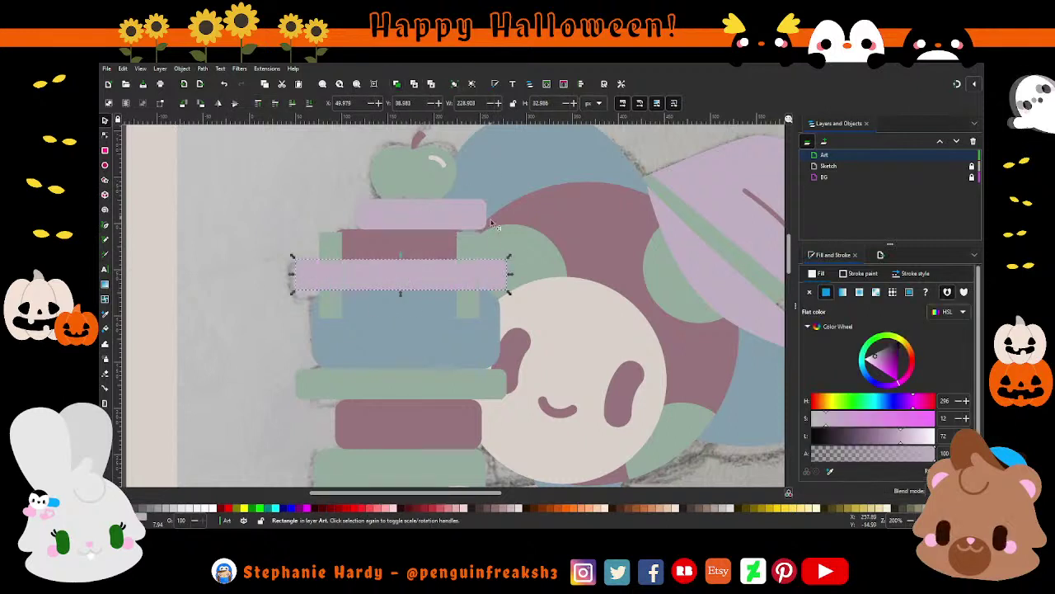
shift+click(462, 244)
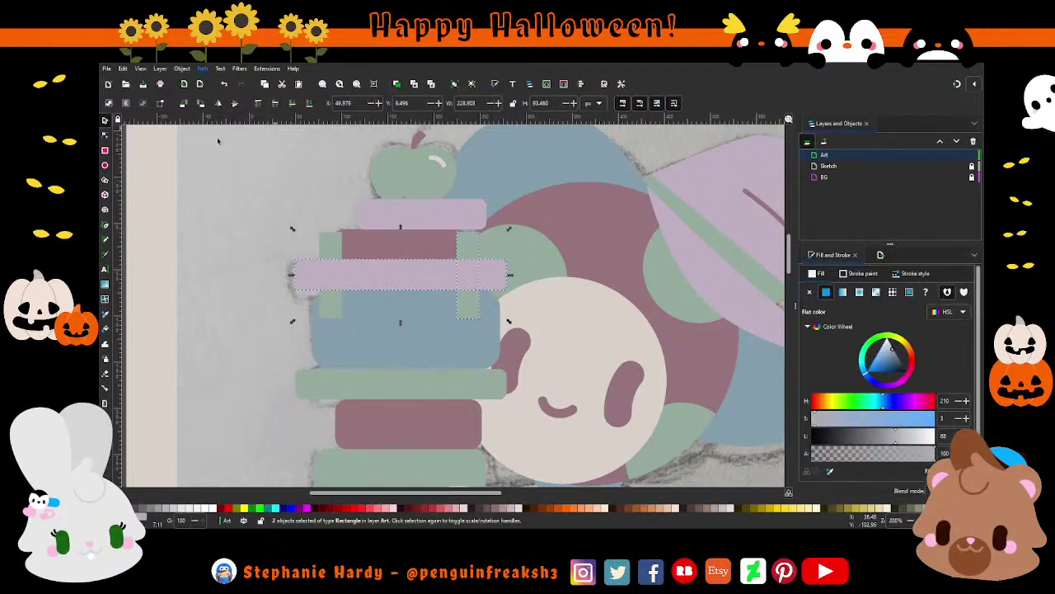
shift+click(466, 277)
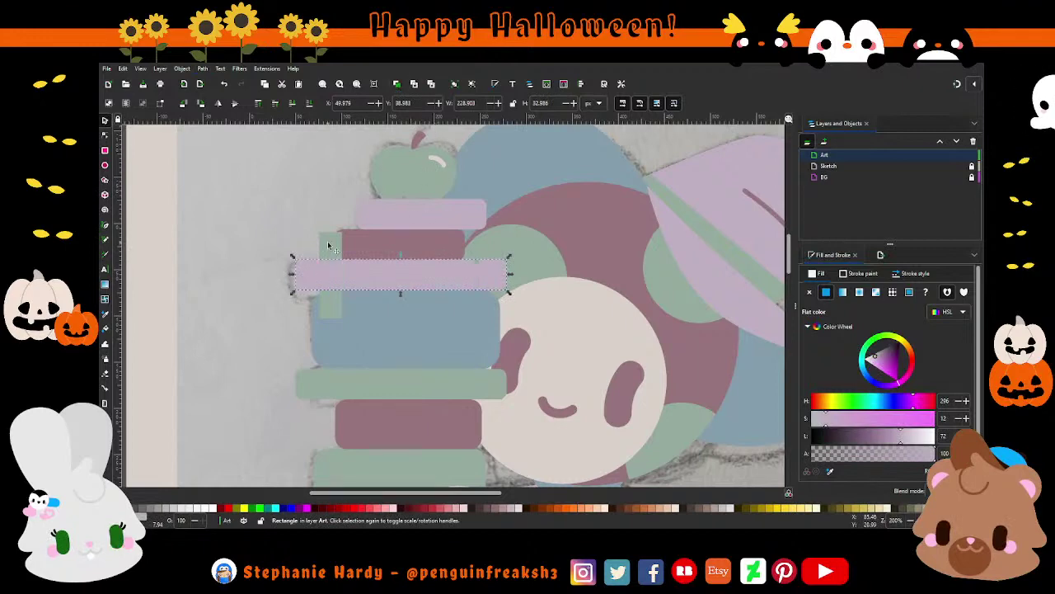
shift+click(330, 305)
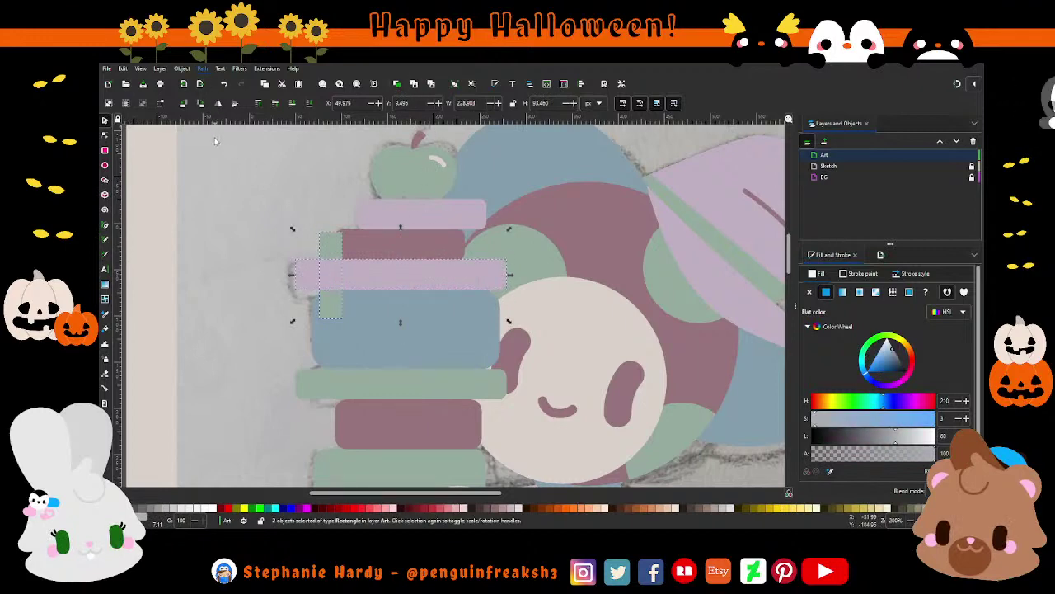
key(ctrl+asterisk)
click(259, 282)
Use the dropper to refill the blue book with pink and the strip with the hair's blue.
scroll(392, 281, down, 2)
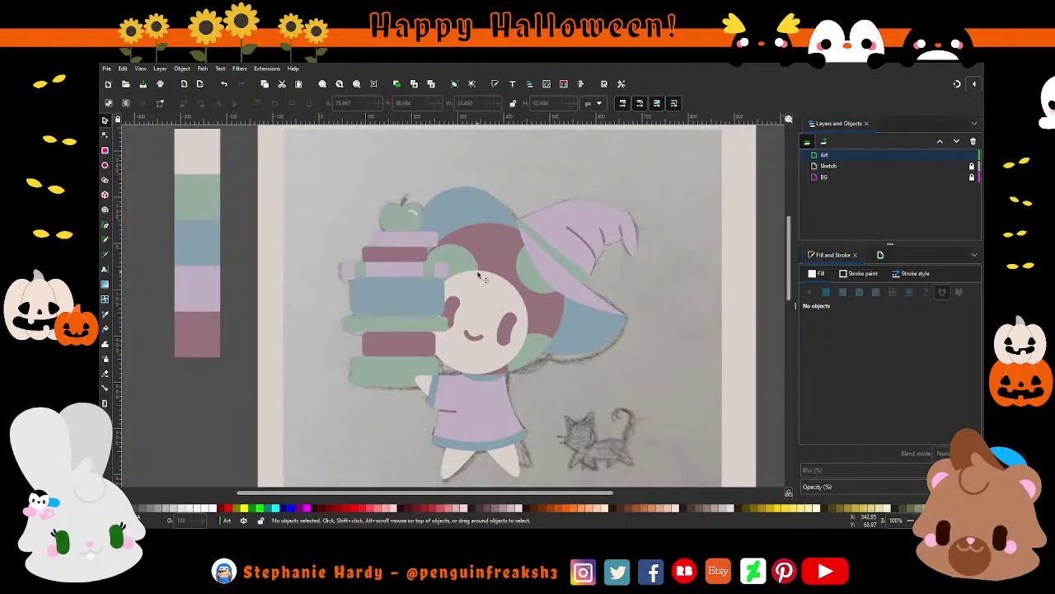
scroll(481, 277, down, 1)
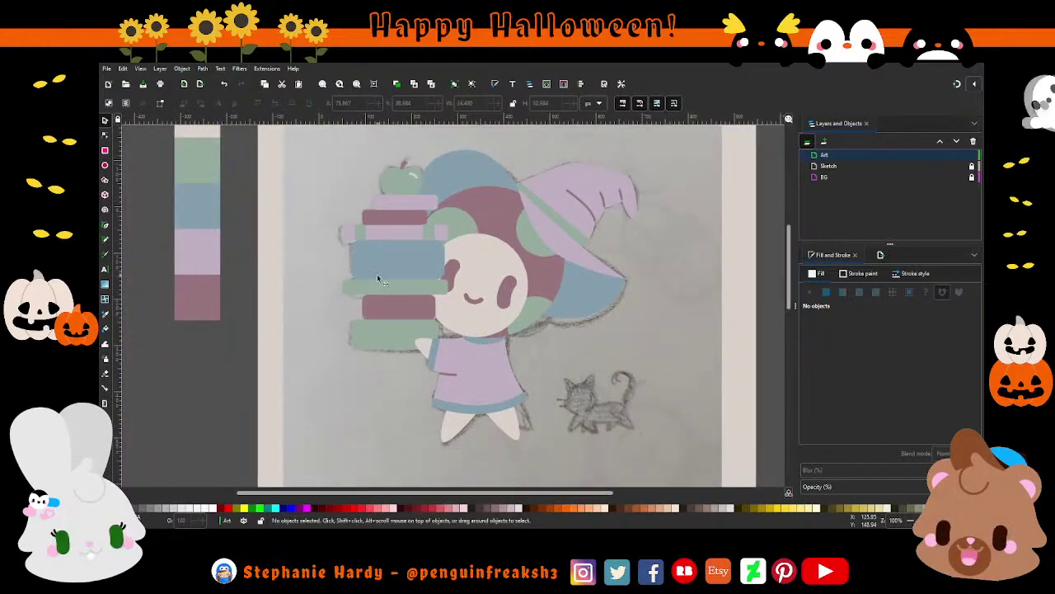
scroll(384, 249, up, 1)
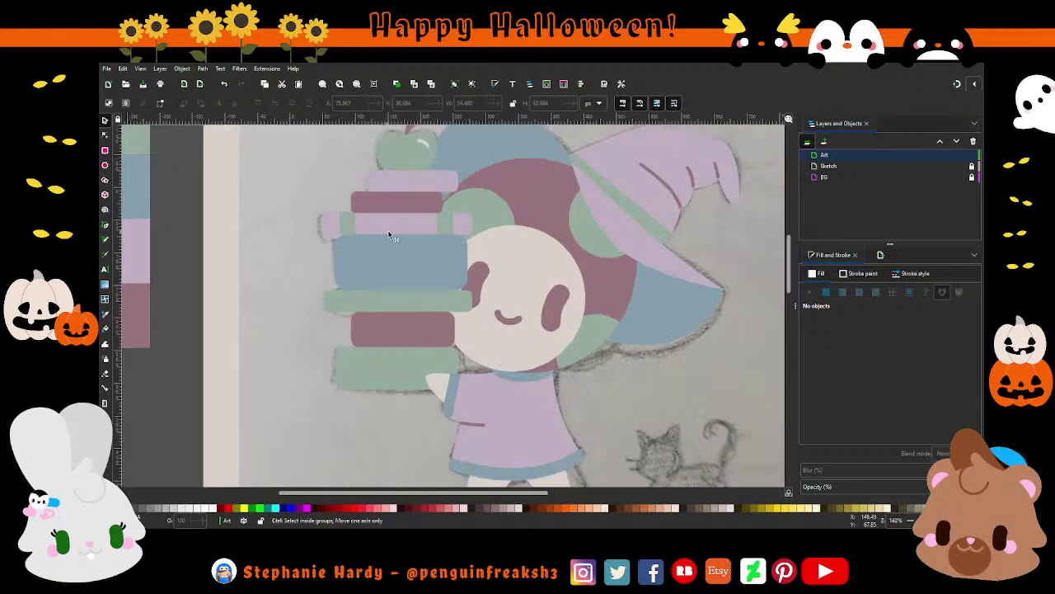
scroll(366, 214, up, 1)
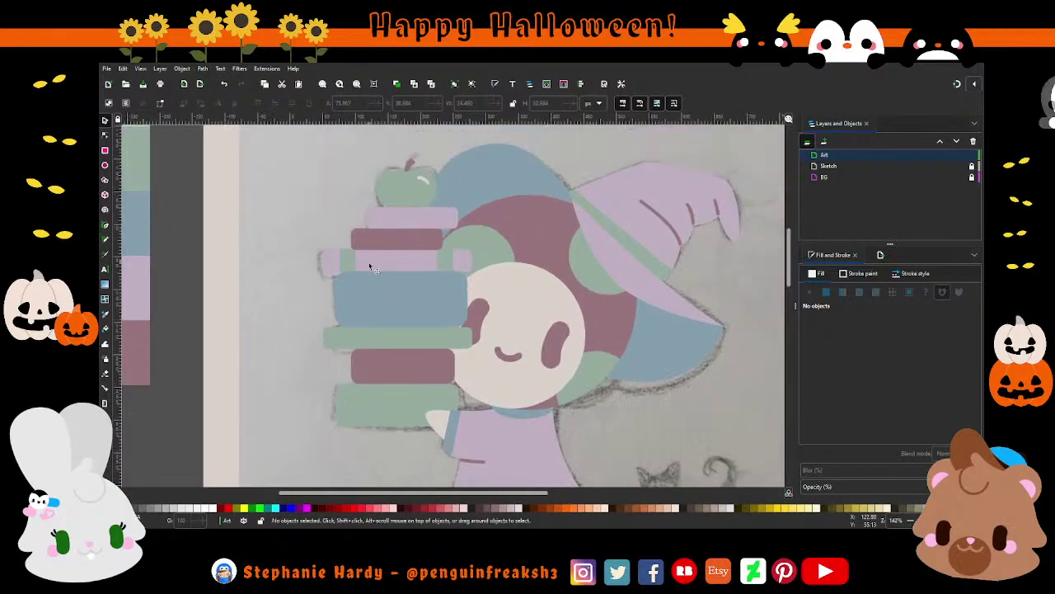
click(444, 259)
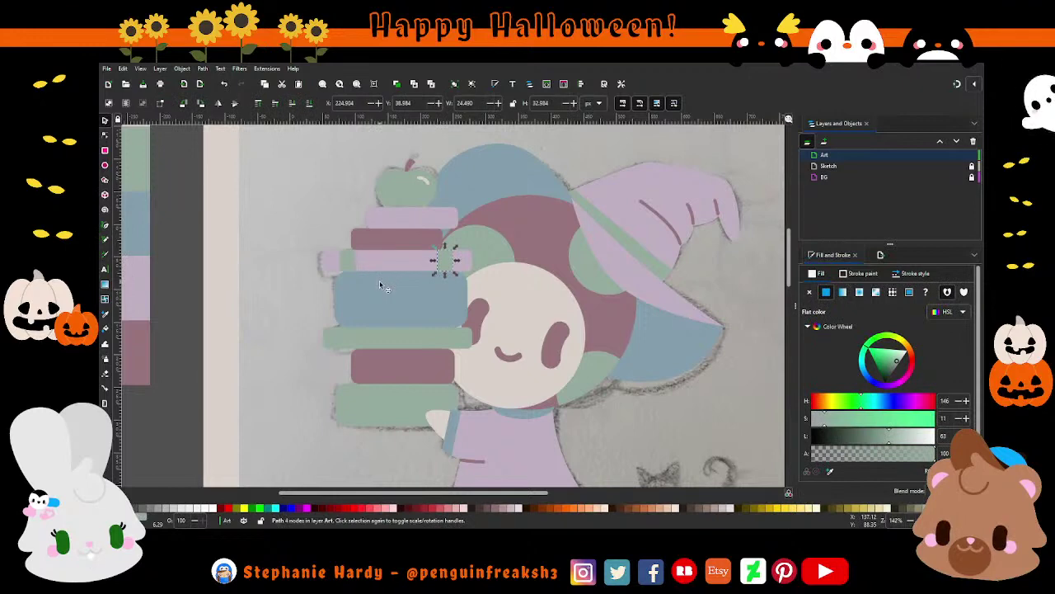
click(393, 300)
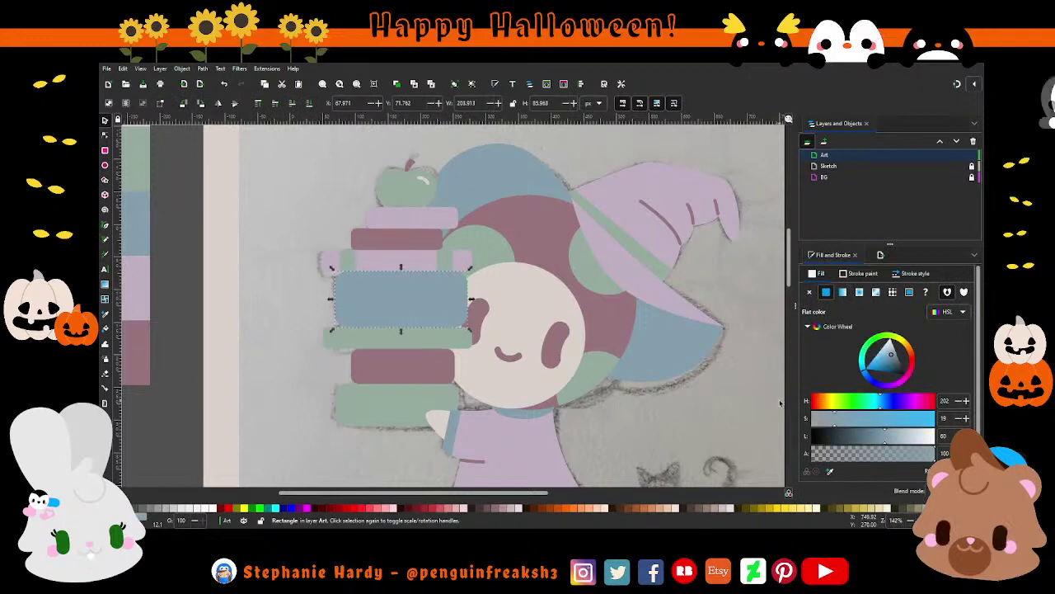
key(d)
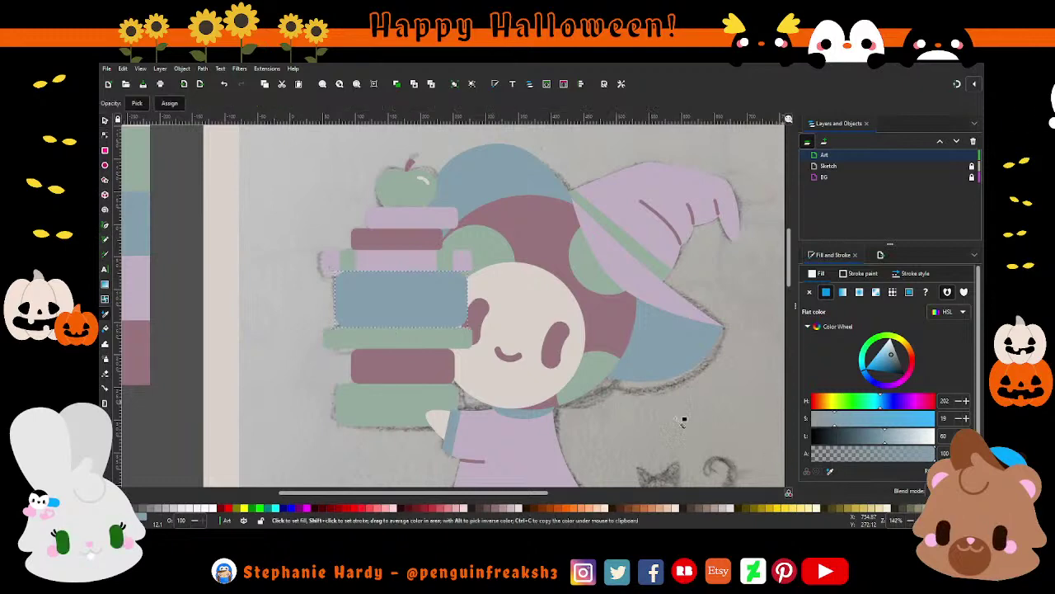
click(417, 263)
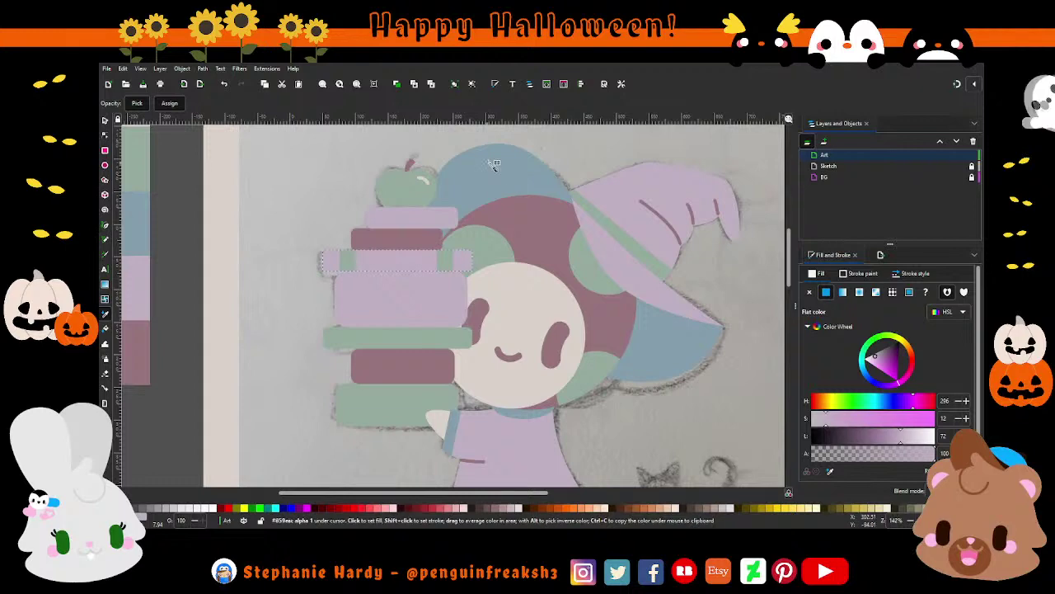
click(483, 180)
Union the blue strip with the small green piece at its end.
click(445, 262)
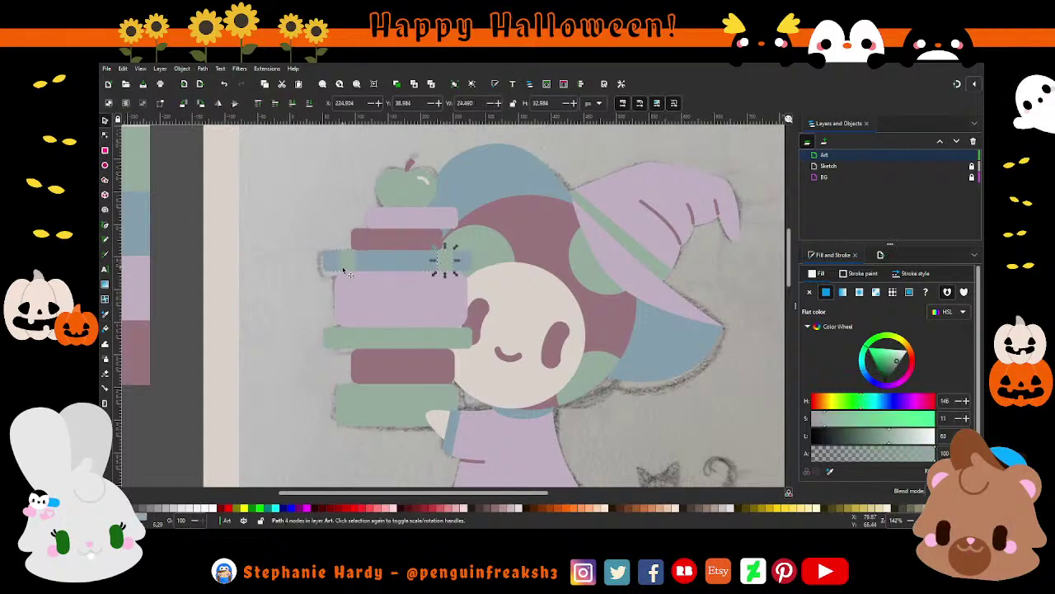
shift+click(348, 265)
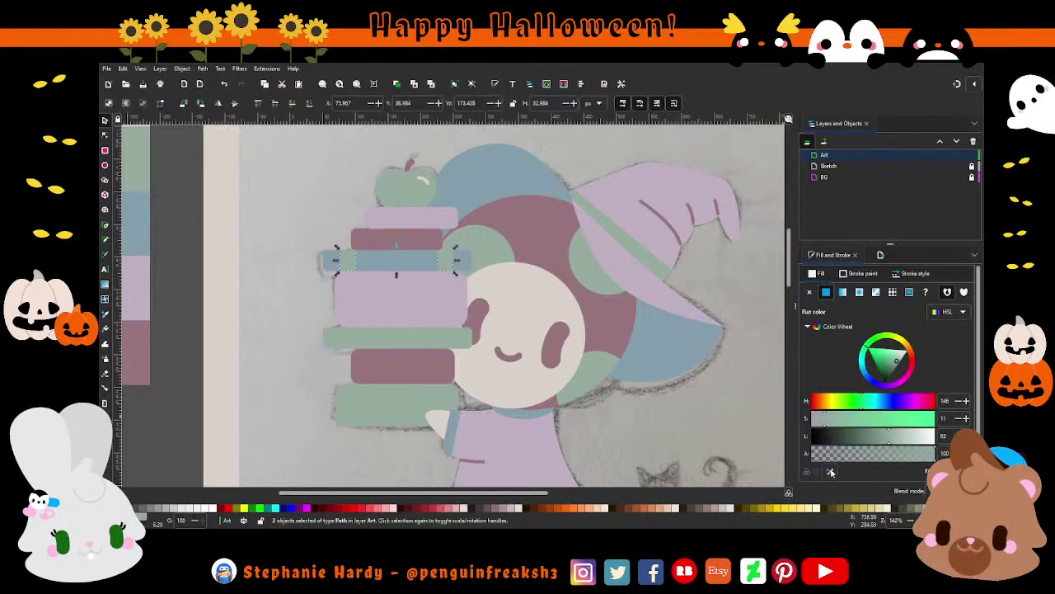
key(n)
key(ctrl+plus)
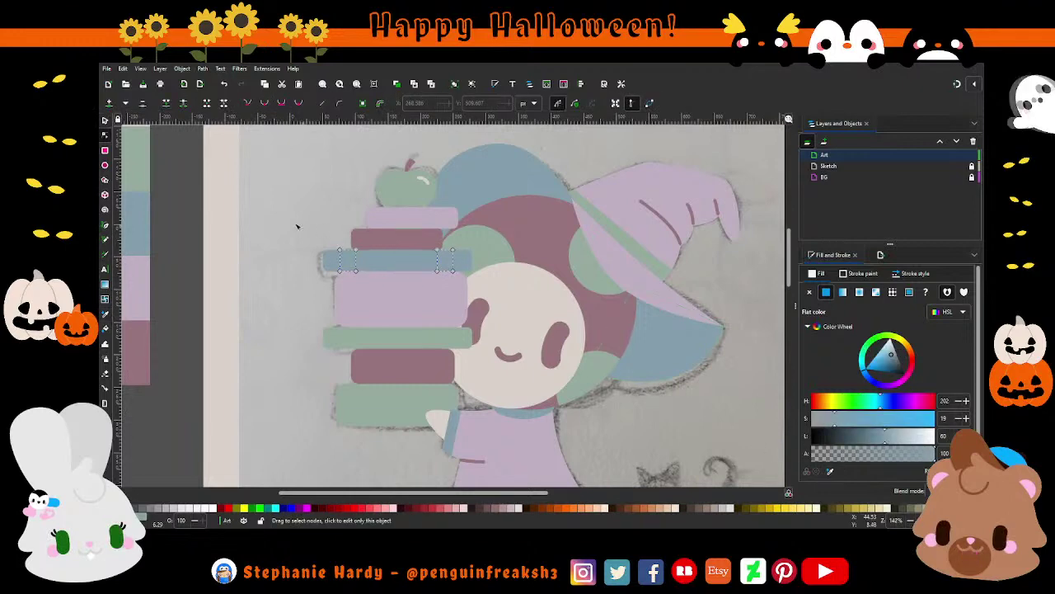
click(105, 121)
click(416, 264)
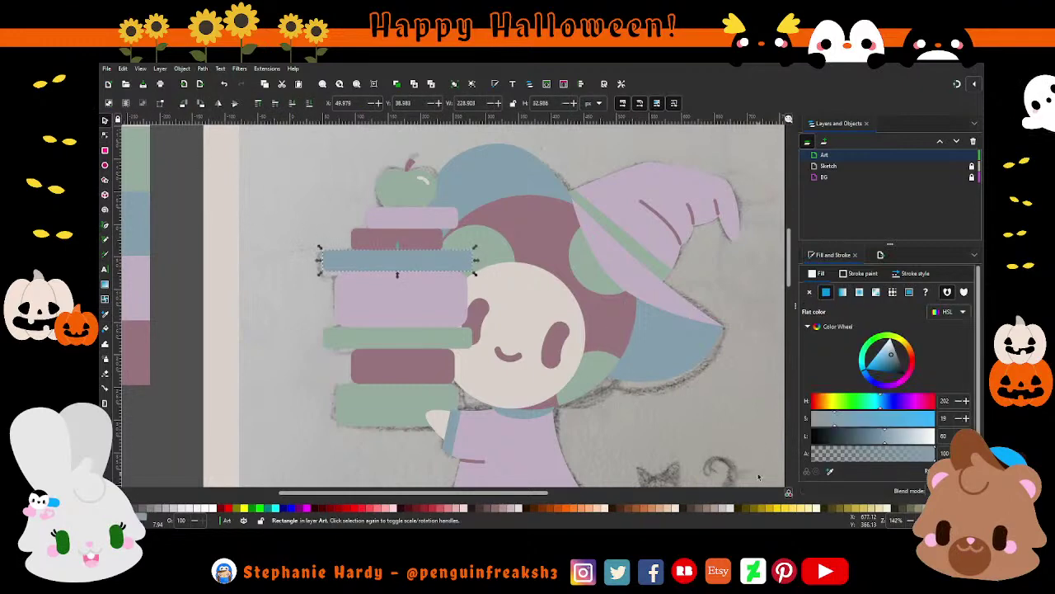
Recolour the strip lavender, the large book green, and the thin strip below it blue.
click(830, 471)
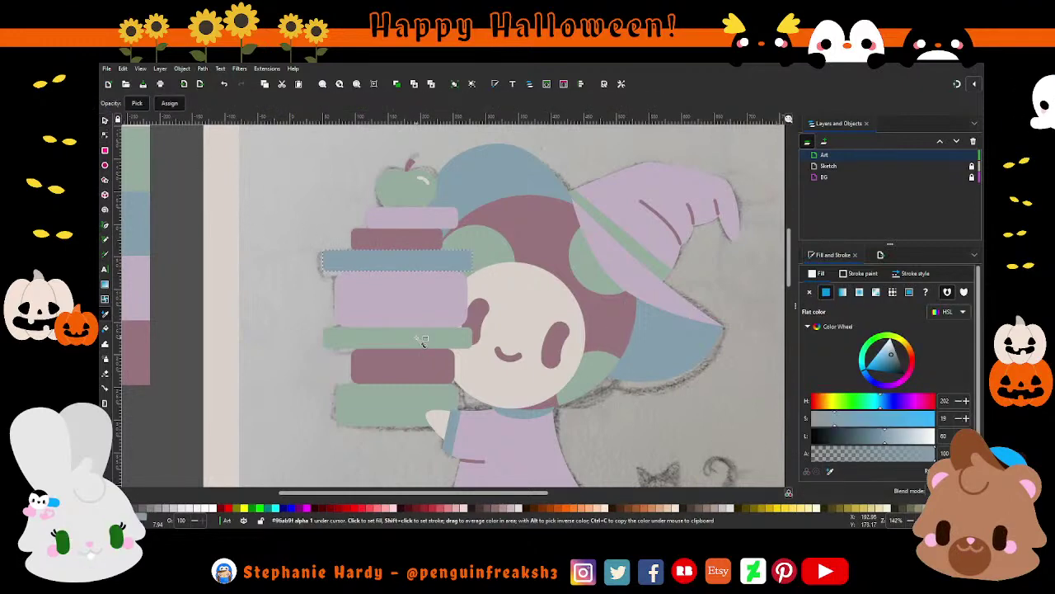
click(412, 313)
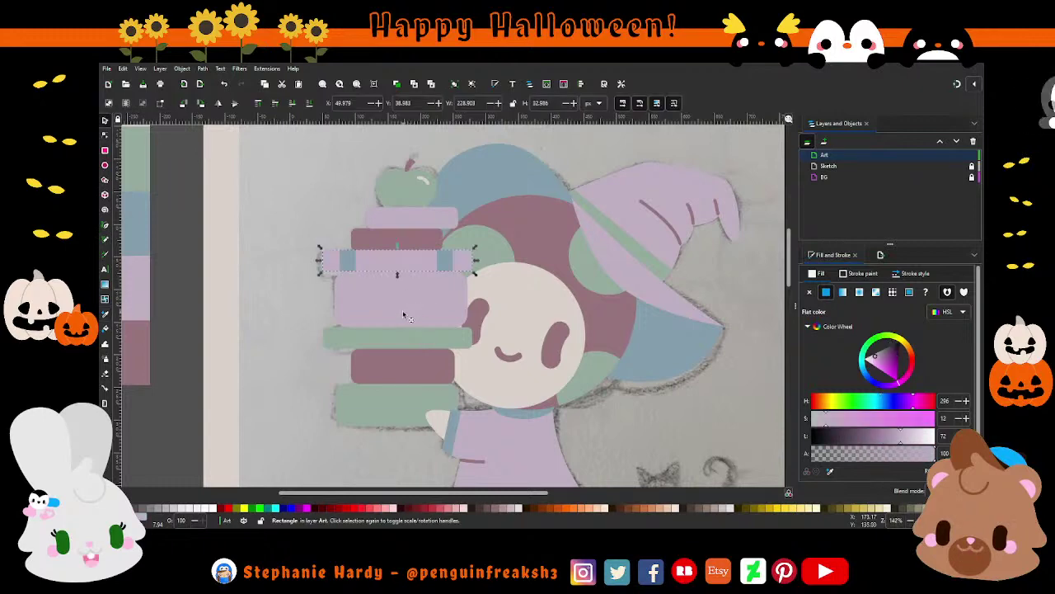
click(434, 318)
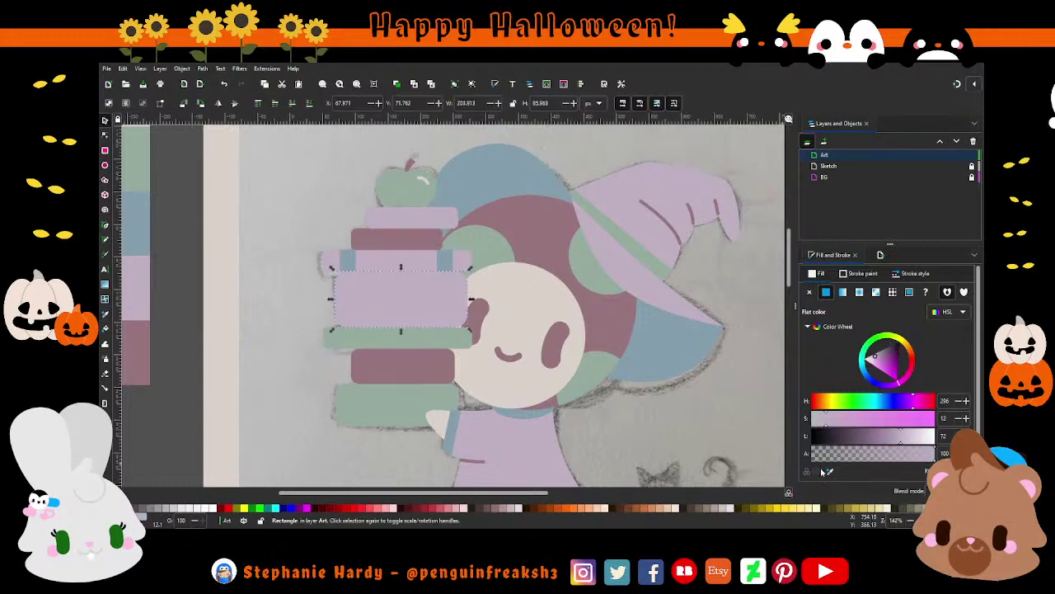
click(829, 471)
click(412, 336)
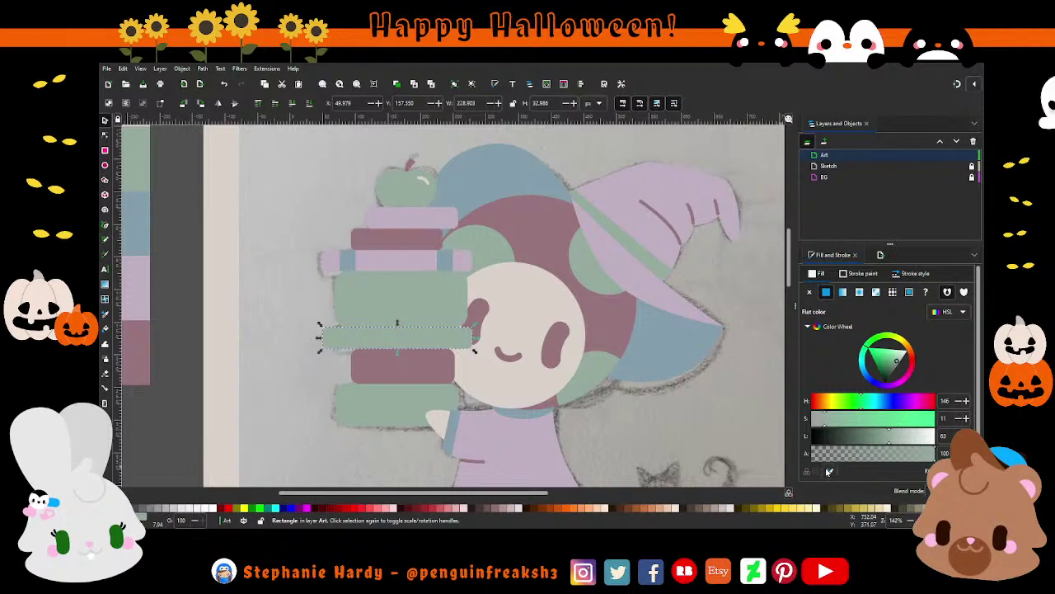
key(Escape)
key(1)
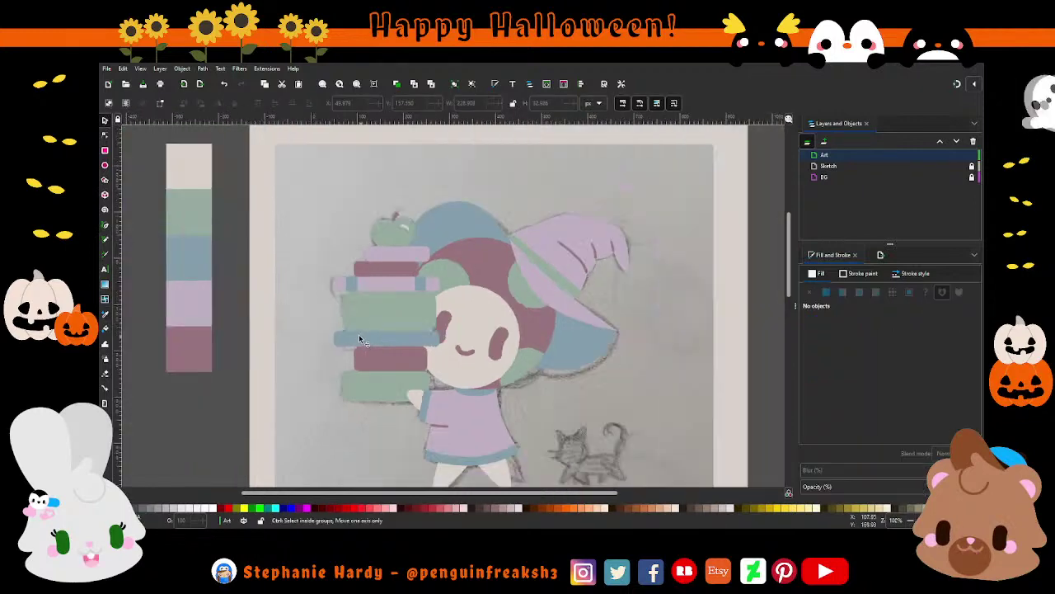
click(399, 311)
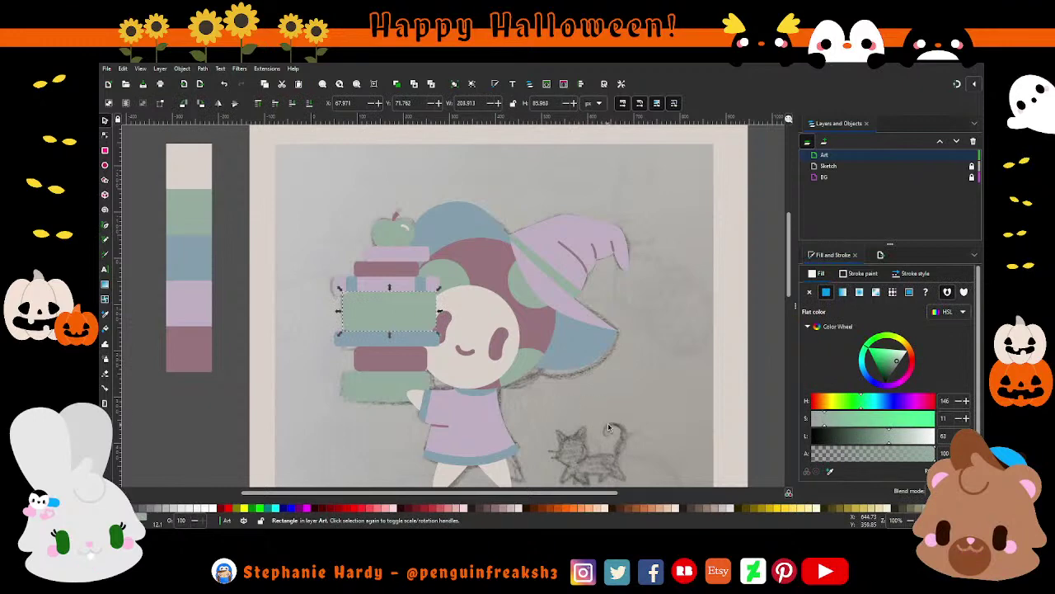
key(Escape)
Draw a small upright pale lavender rectangle across the left end of the blue book.
ctrl+scroll(382, 309, up, 1)
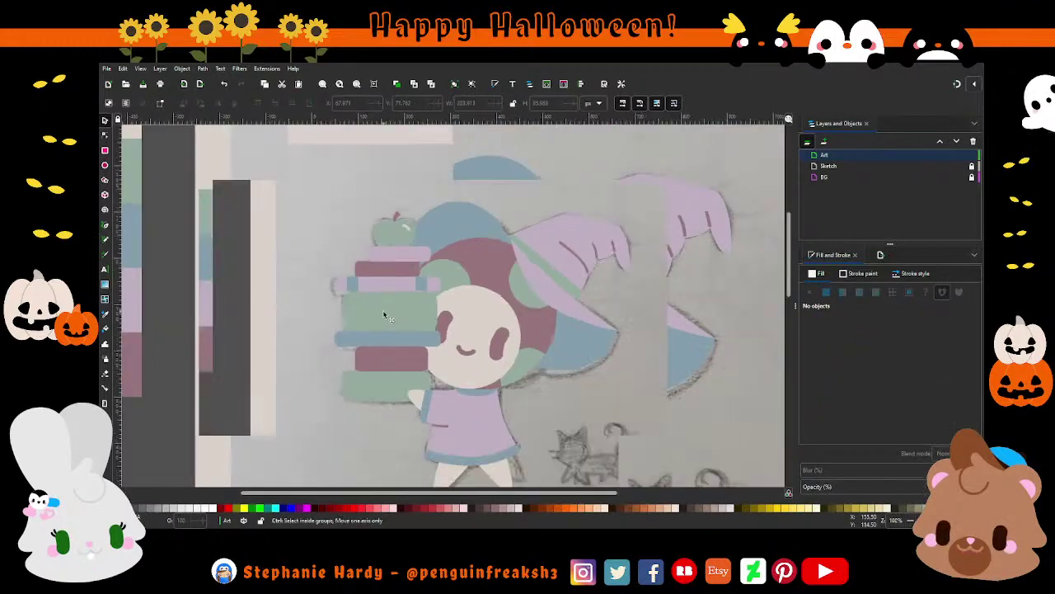
ctrl+scroll(382, 309, down, 1)
scroll(379, 297, down, 1)
ctrl+scroll(367, 272, up, 1)
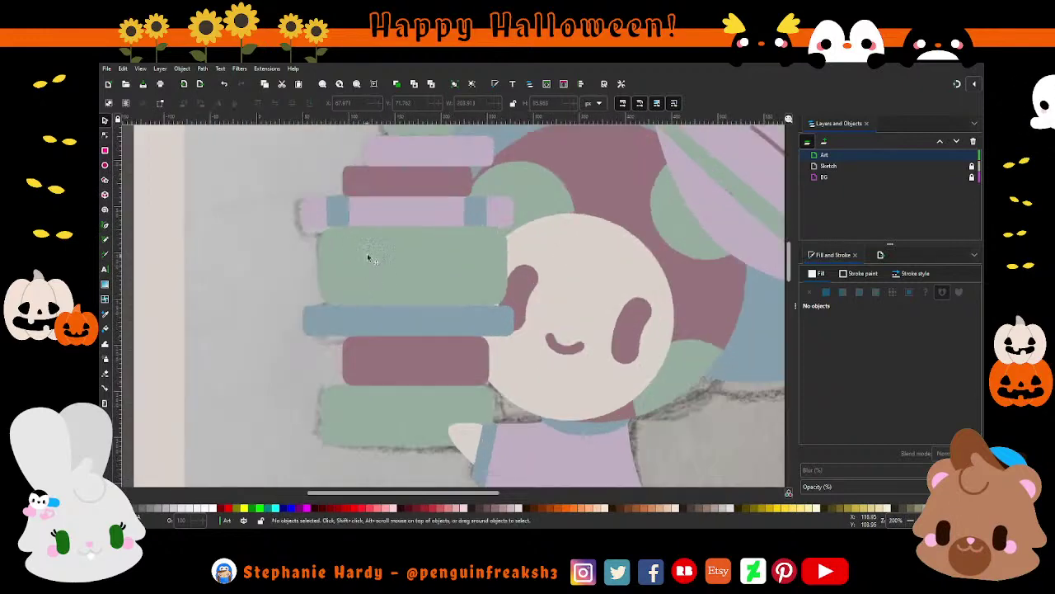
ctrl+scroll(367, 253, up, 1)
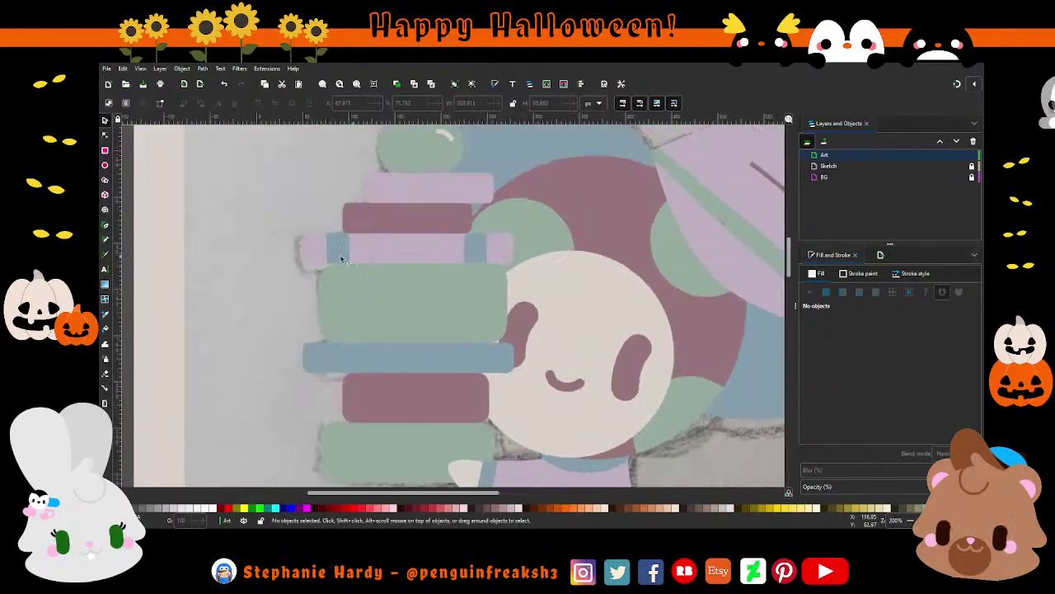
click(105, 227)
scroll(391, 307, down, 1)
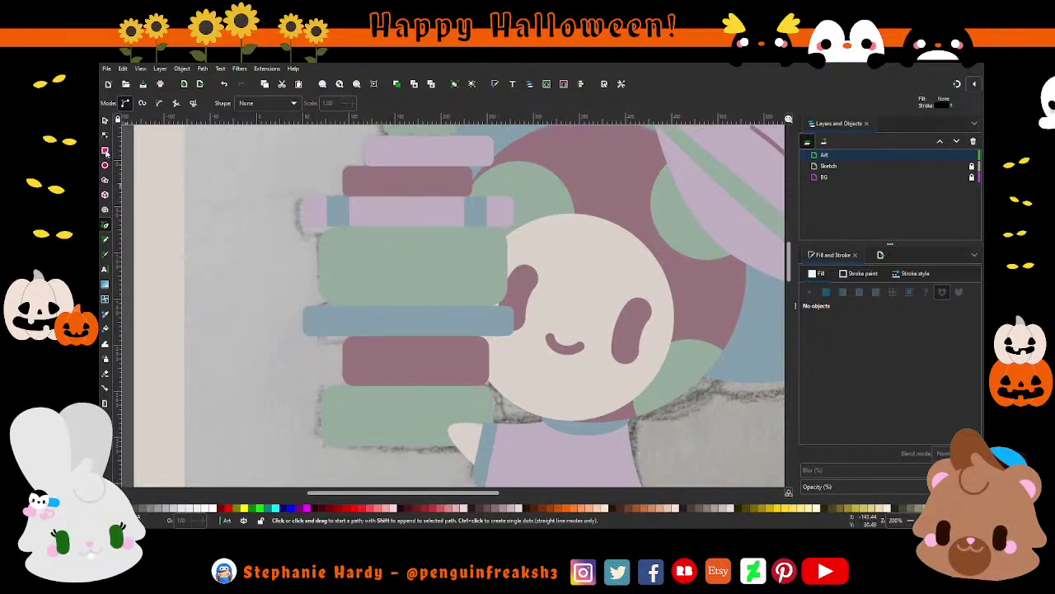
click(104, 151)
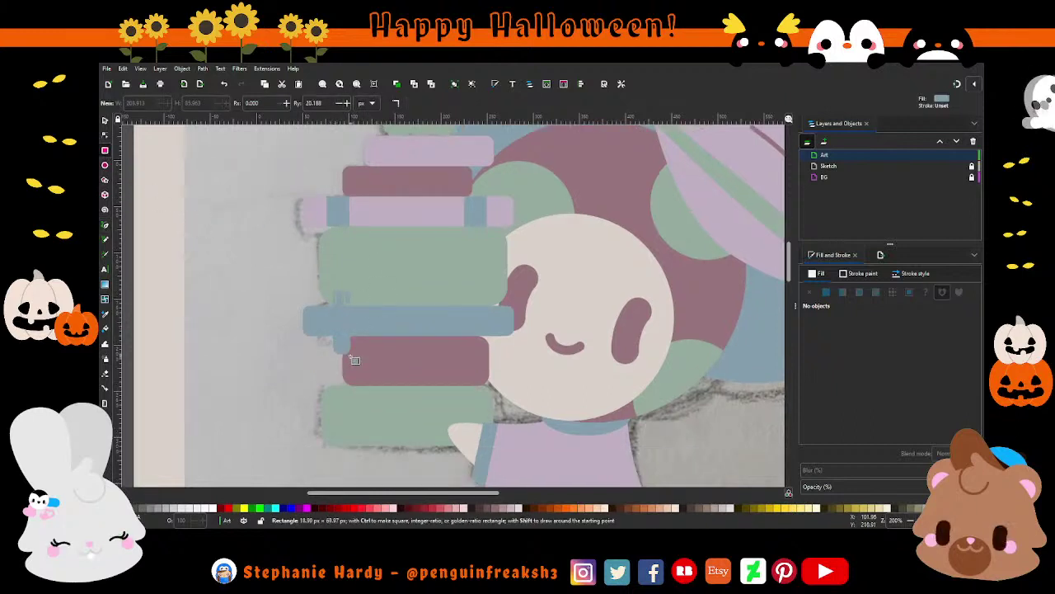
drag(333, 290, 358, 359)
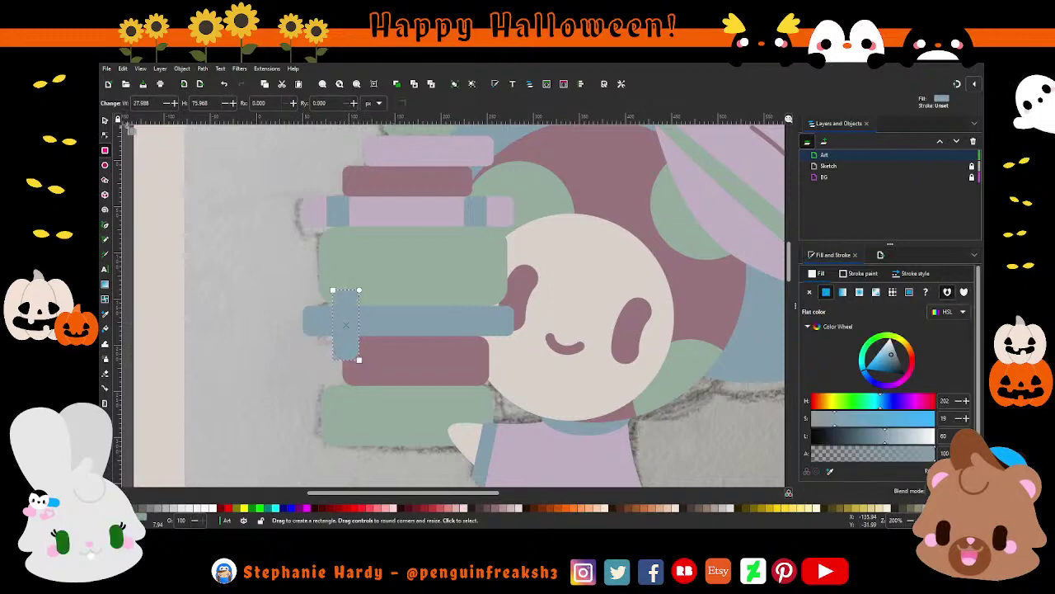
key(s)
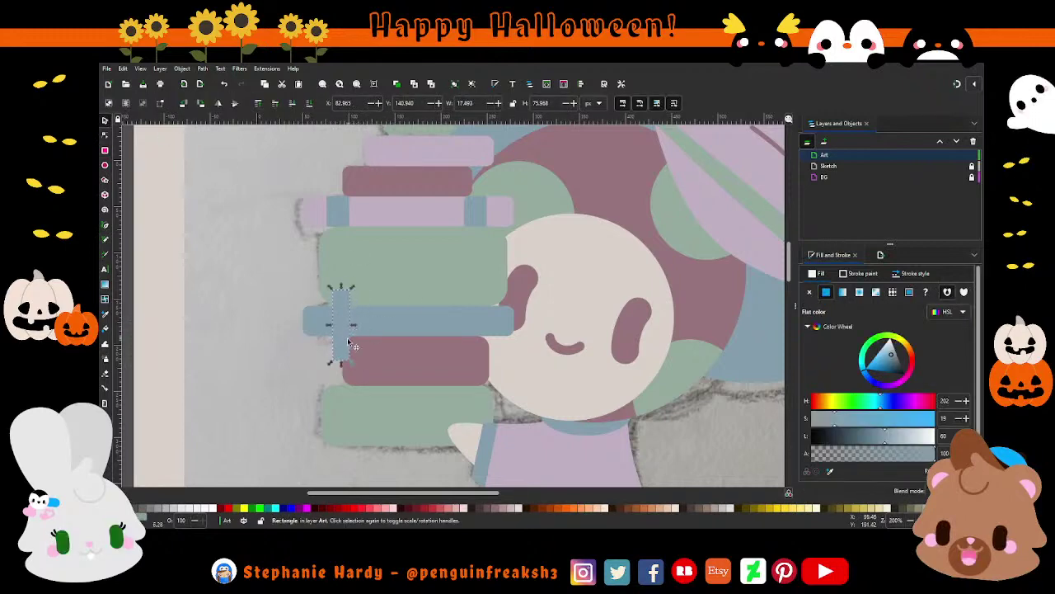
drag(348, 342, 334, 340)
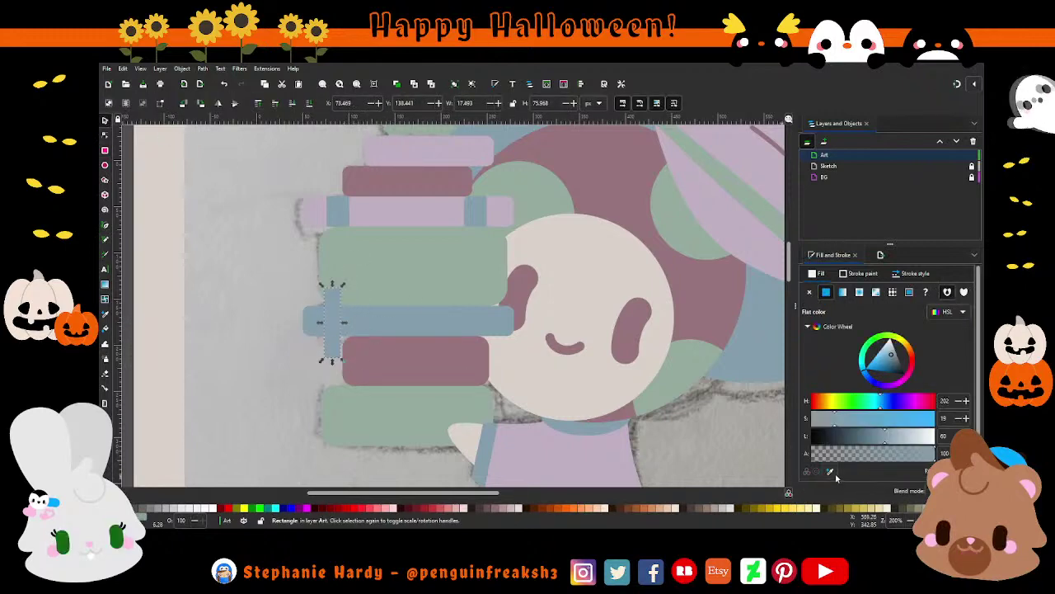
click(347, 267)
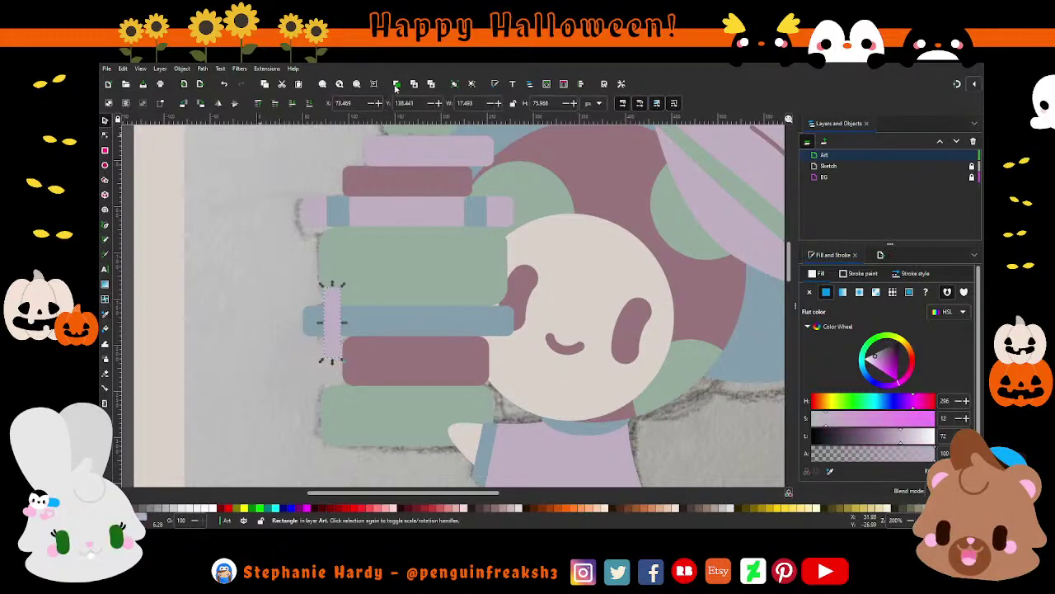
Duplicate the lavender stripe, shift the copy right, and keep both stripes above the blue book.
key(ctrl+d)
drag(353, 323, 382, 323)
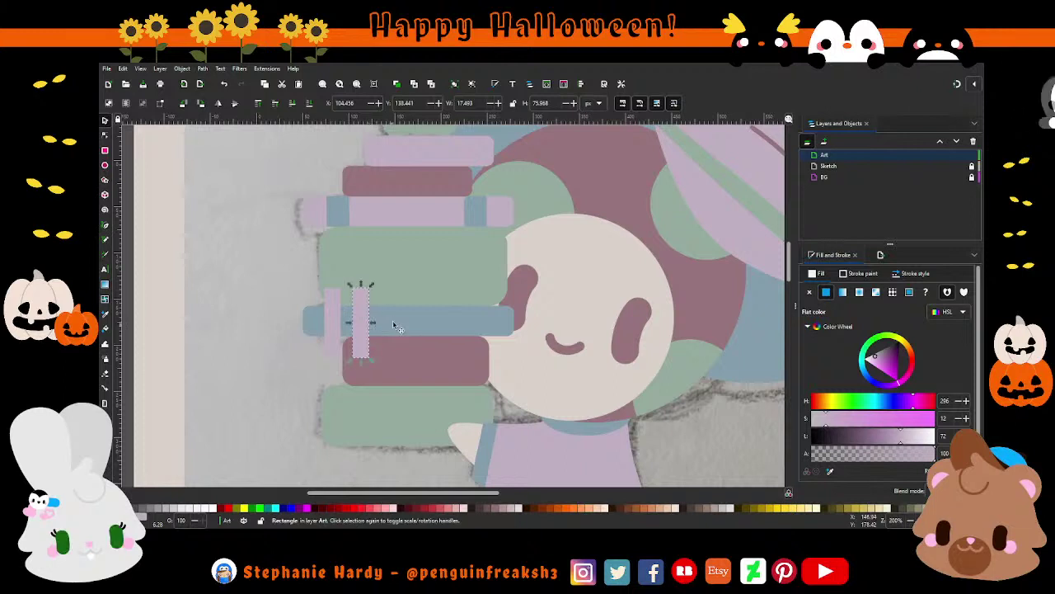
click(393, 327)
key(Home)
shift+click(334, 297)
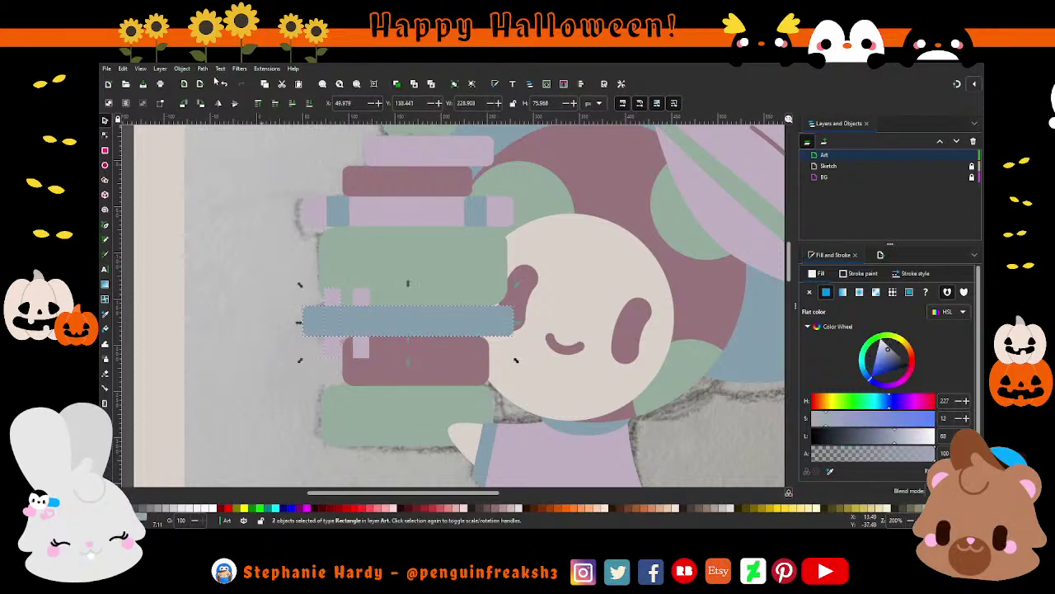
key(Page_Down)
click(382, 317)
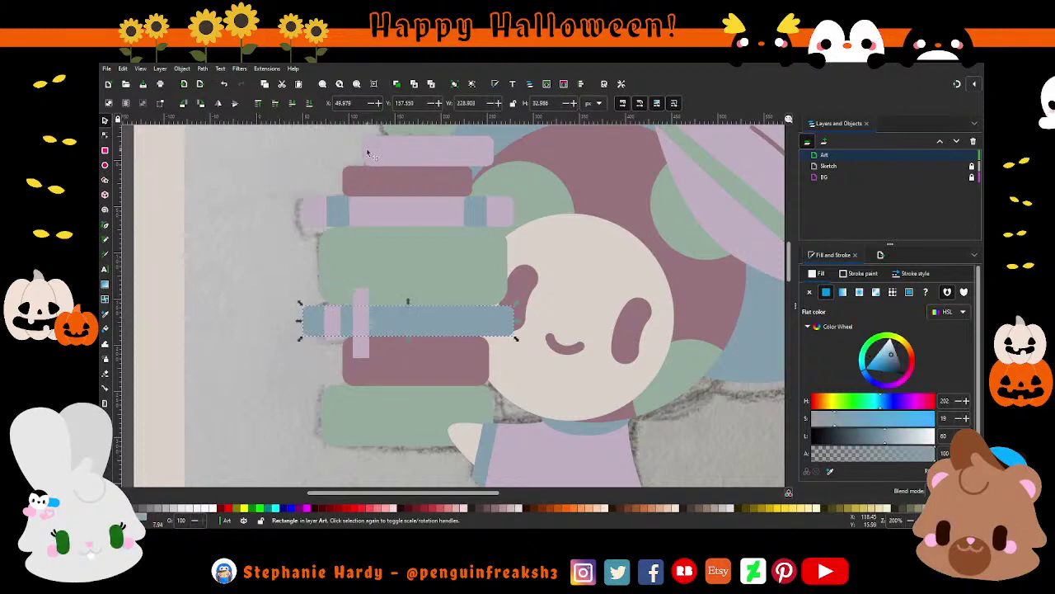
key(ctrl+z)
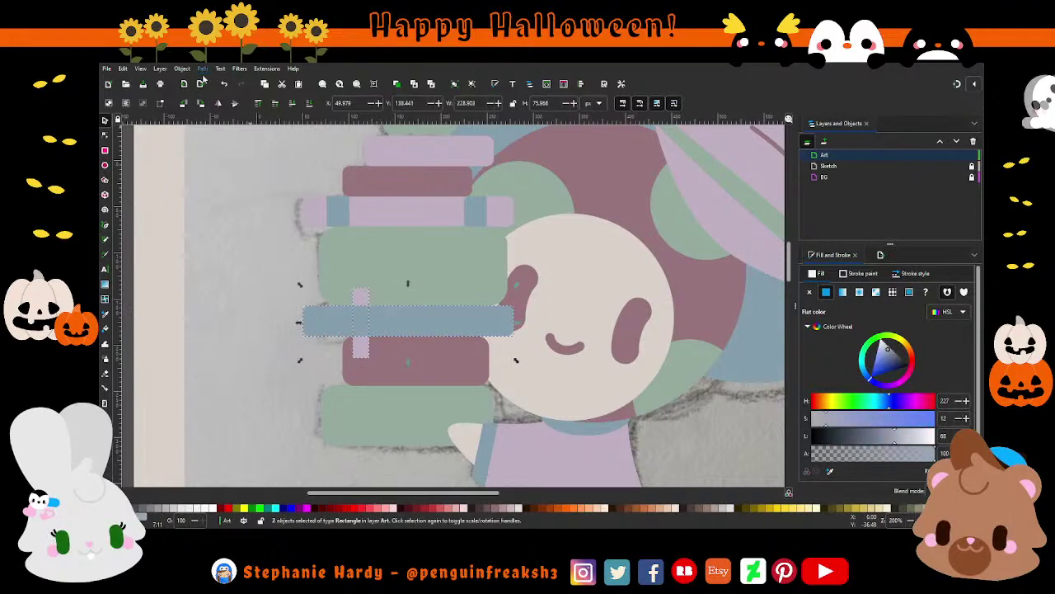
key(Escape)
scroll(419, 346, down, 1)
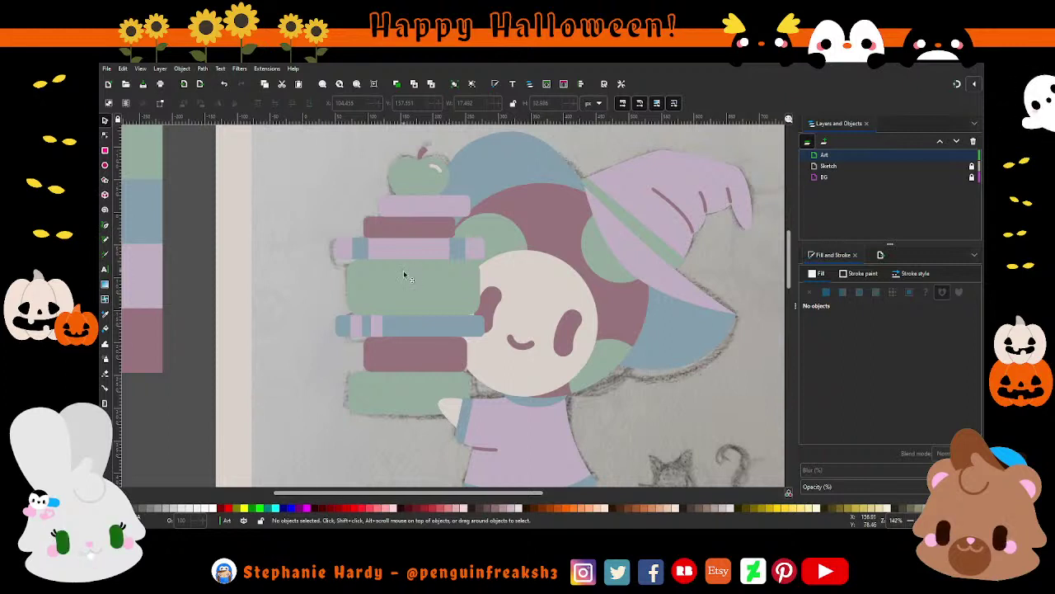
scroll(413, 284, up, 1)
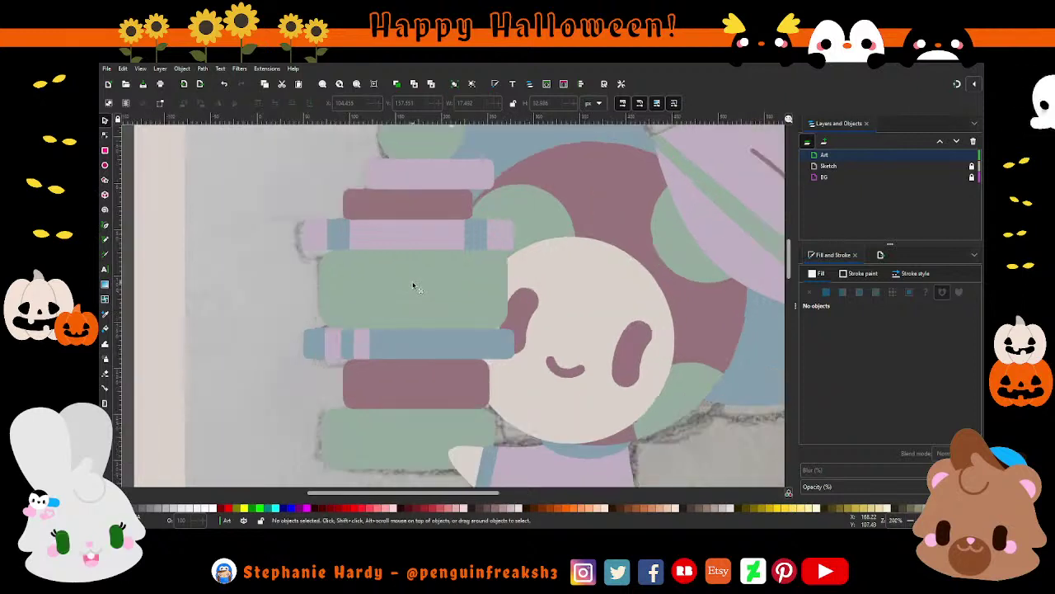
Add mauve 'Witches 101' text on the green middle book, scaled to fit its width.
key(t)
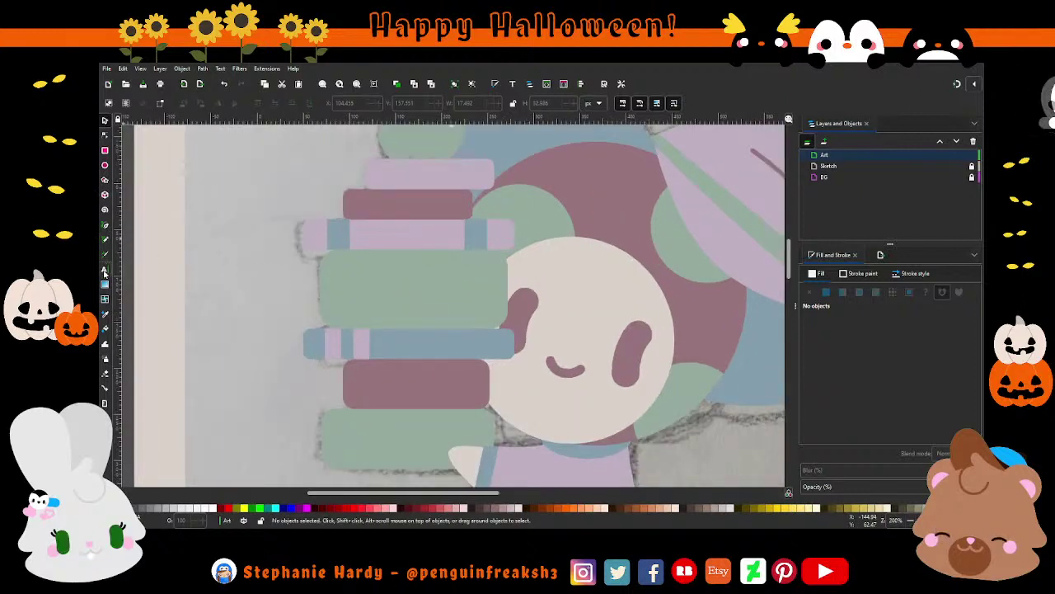
click(357, 292)
text(Th)
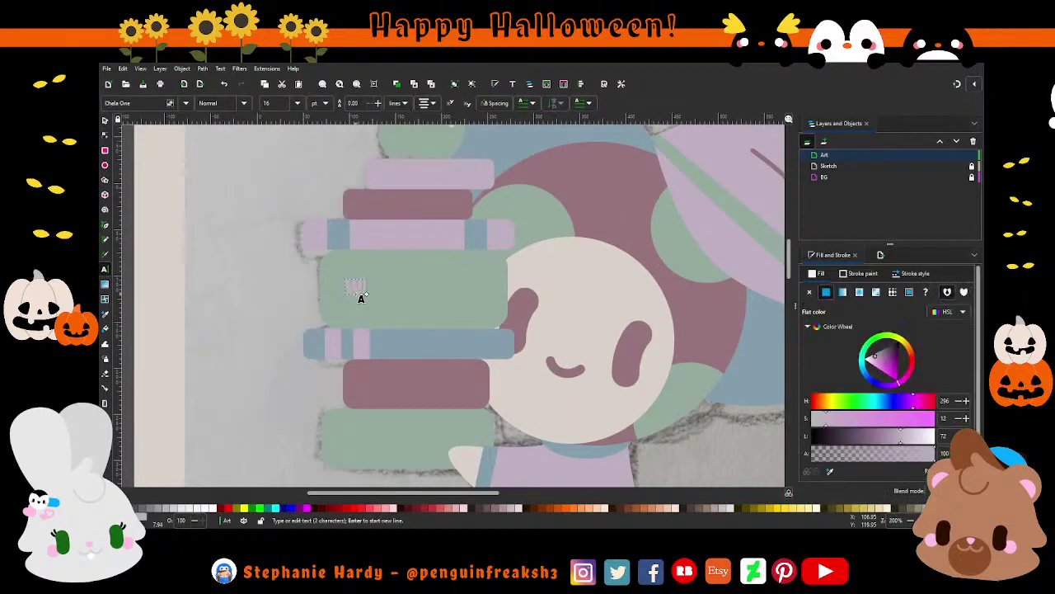
text( Rav)
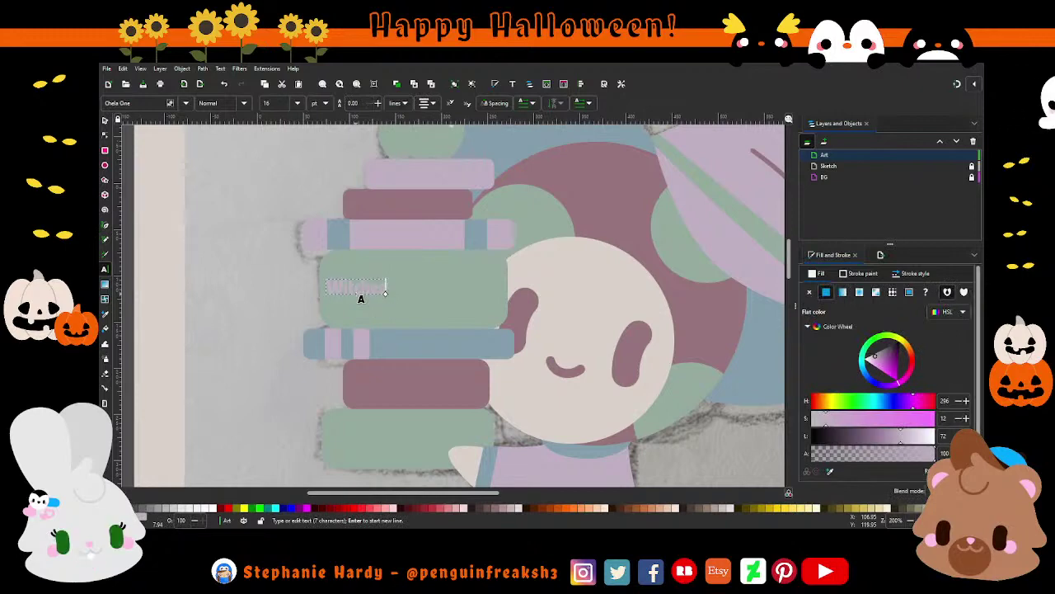
text( b)
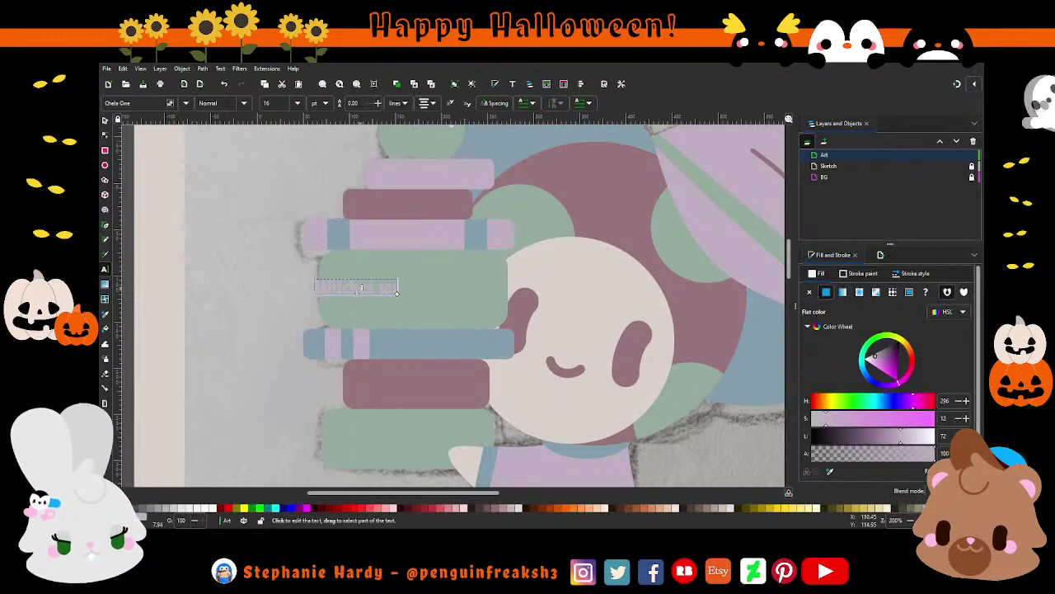
key(F1)
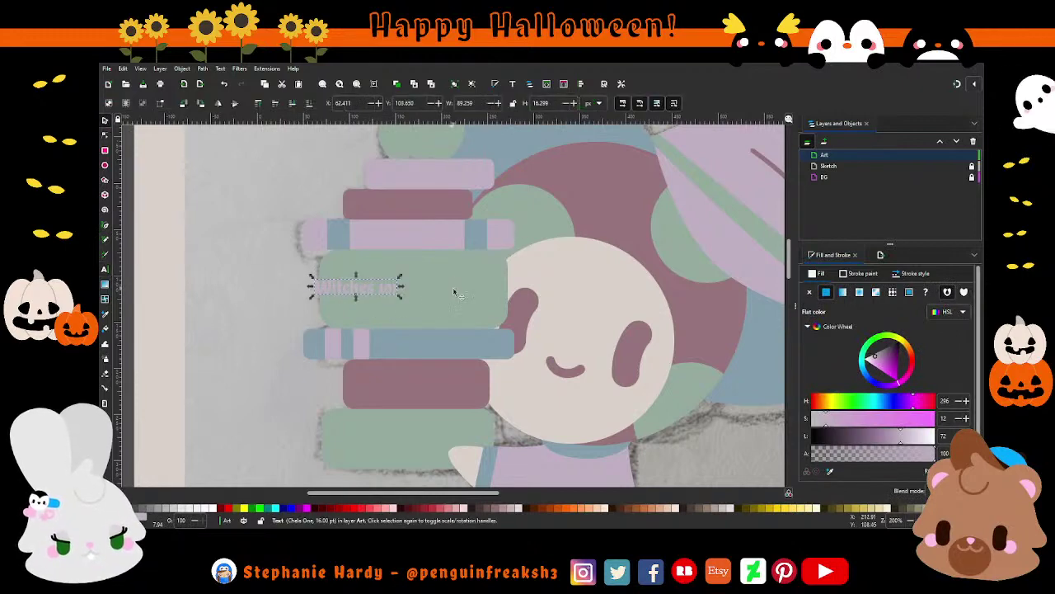
mouse_move(401, 299)
mouse_down()
mouse_move(483, 315)
mouse_move(484, 304)
mouse_up()
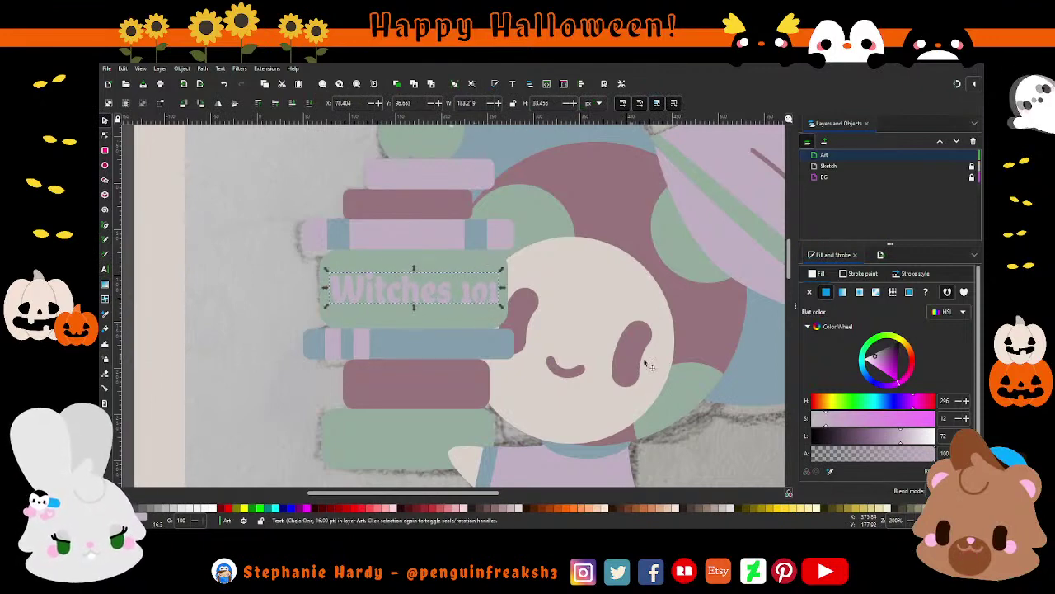
click(827, 471)
click(423, 207)
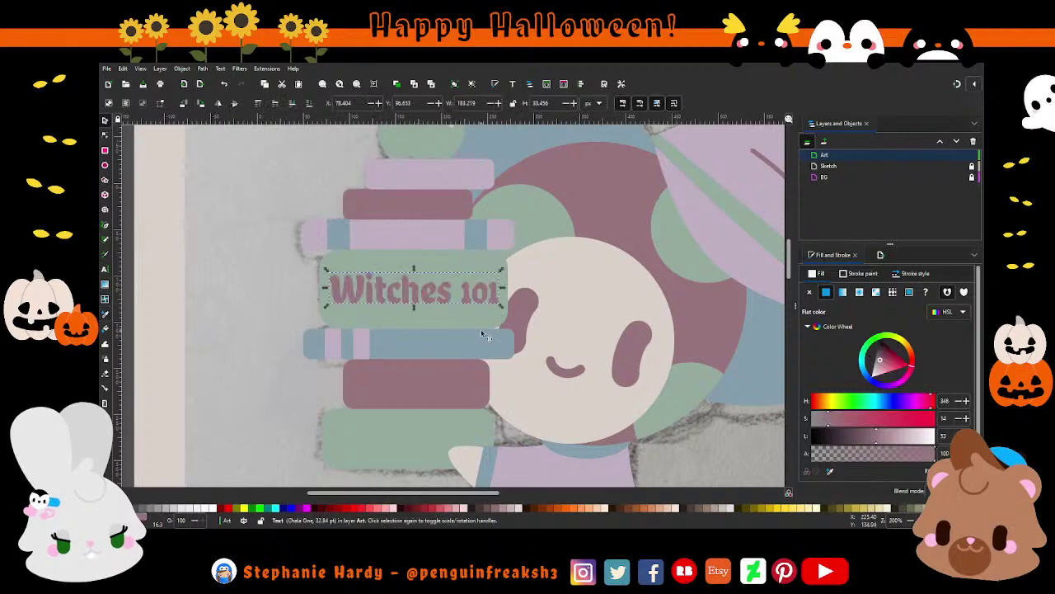
drag(487, 300, 485, 298)
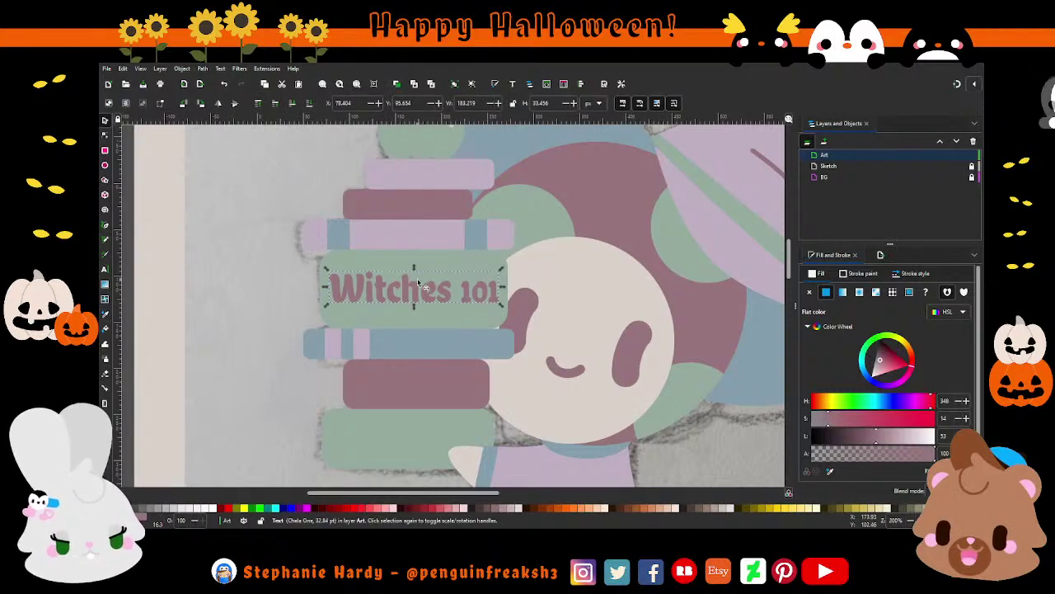
Place a duplicate 'Witches 101' label on the bottom green book.
key(ctrl+d)
drag(418, 283, 421, 444)
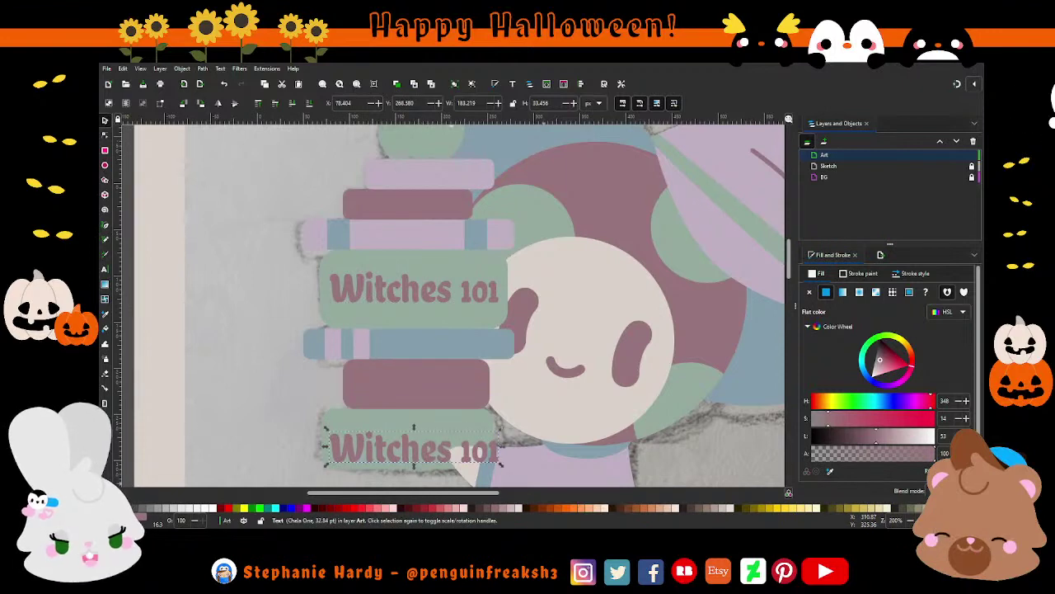
click(219, 435)
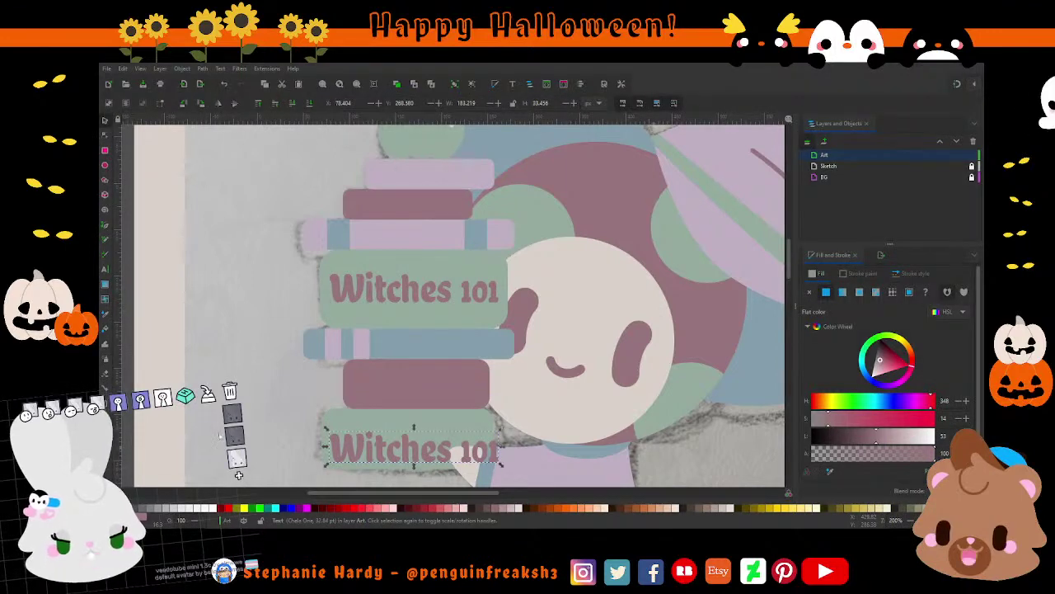
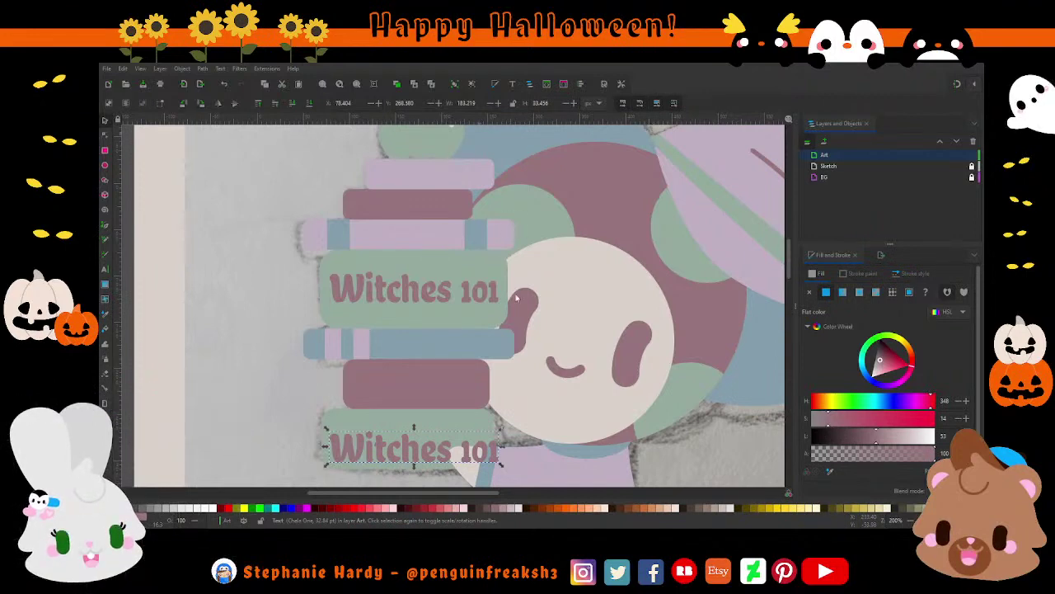
Replace the lower 'Witches 101' label with 'Potions' and nudge it onto the book cover.
scroll(426, 309, down, 2)
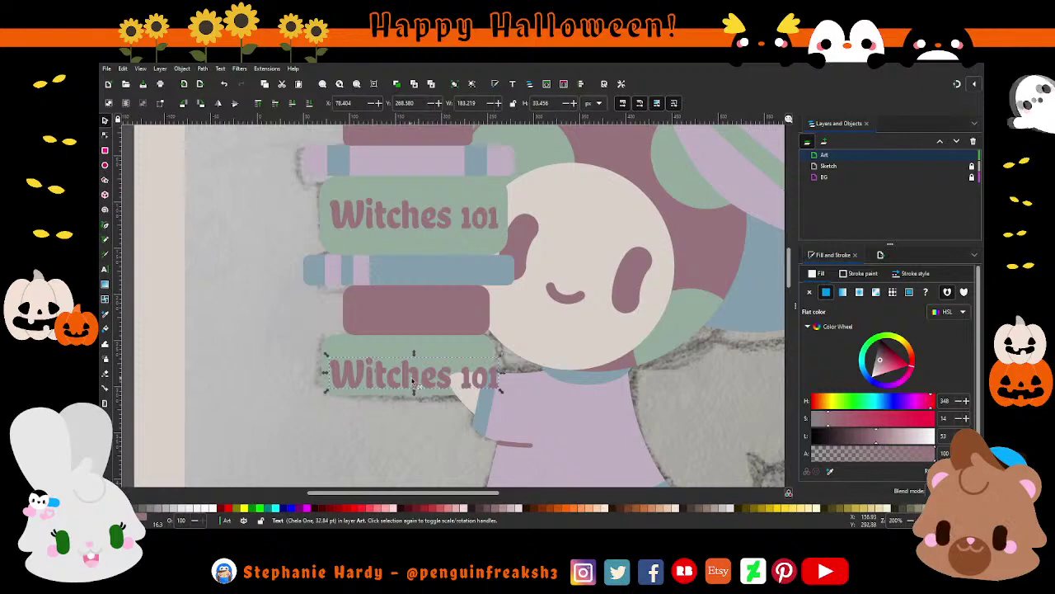
drag(417, 384, 416, 379)
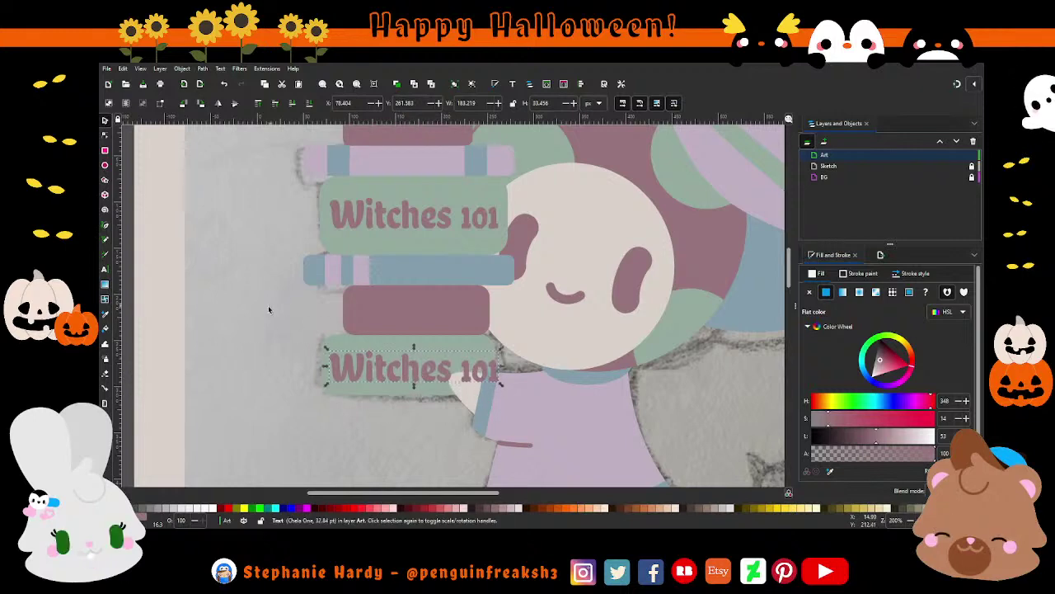
key(t)
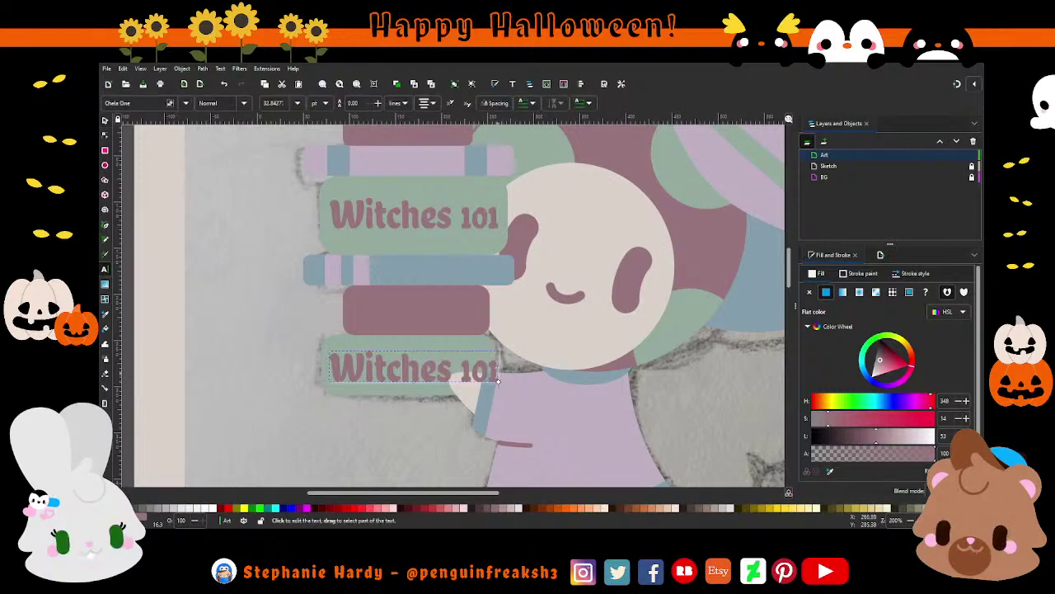
drag(498, 369, 328, 369)
text(Po)
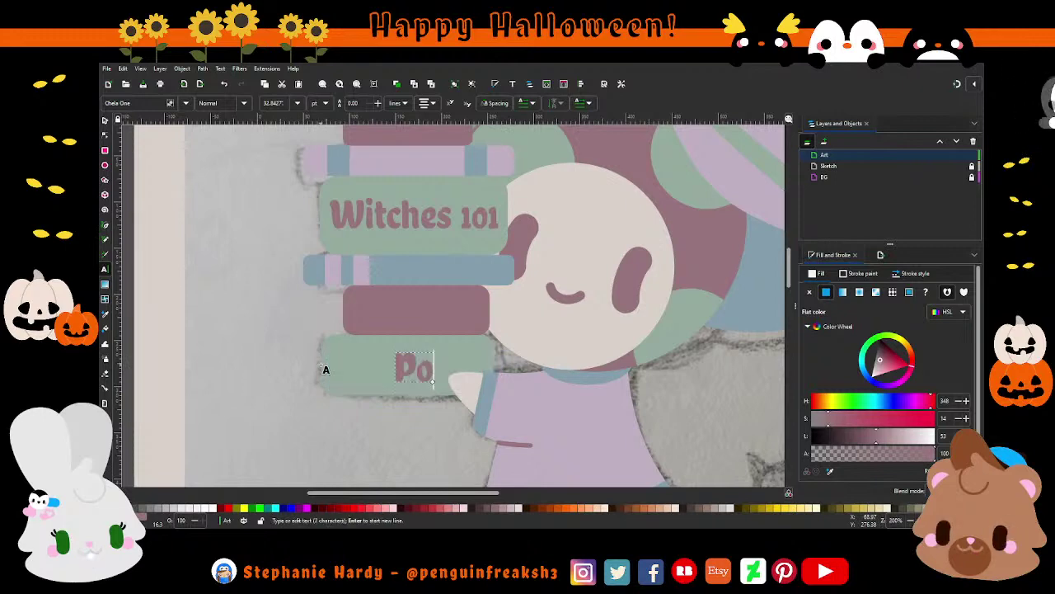
text(tions)
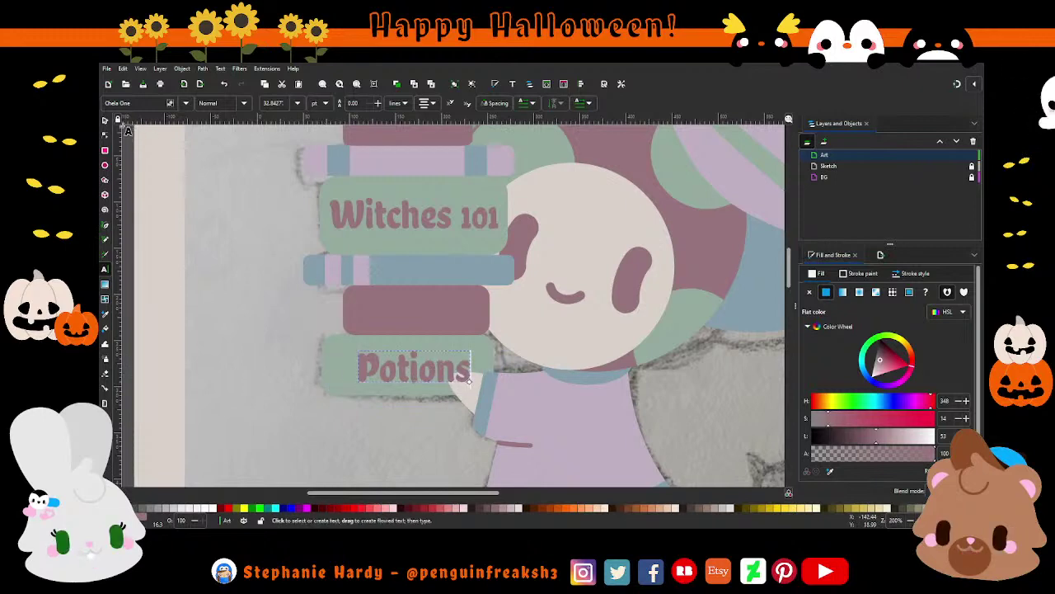
key(s)
drag(449, 376, 438, 372)
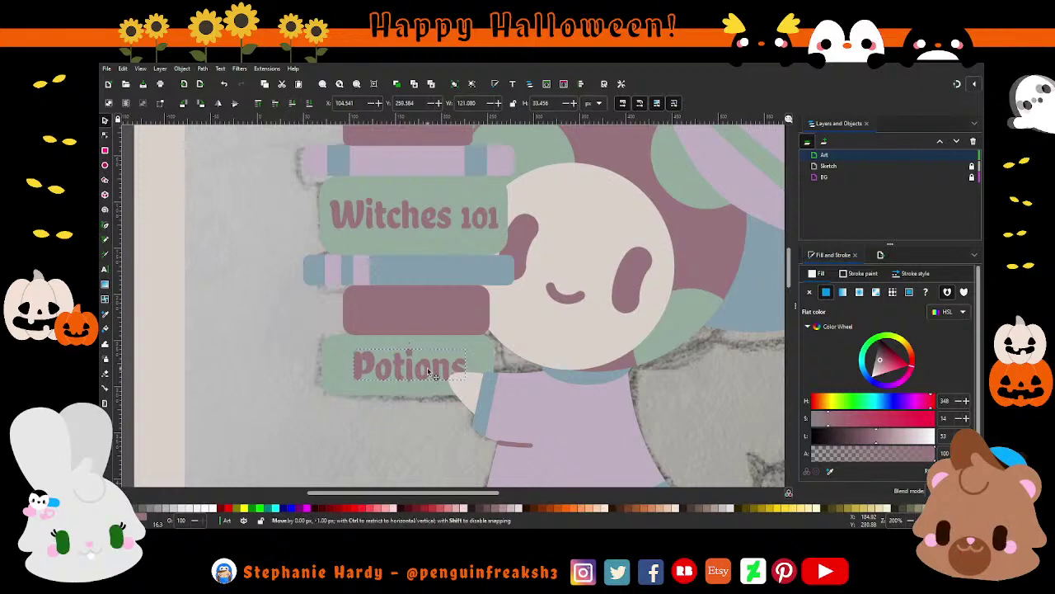
drag(427, 372, 429, 376)
scroll(459, 385, down, 1)
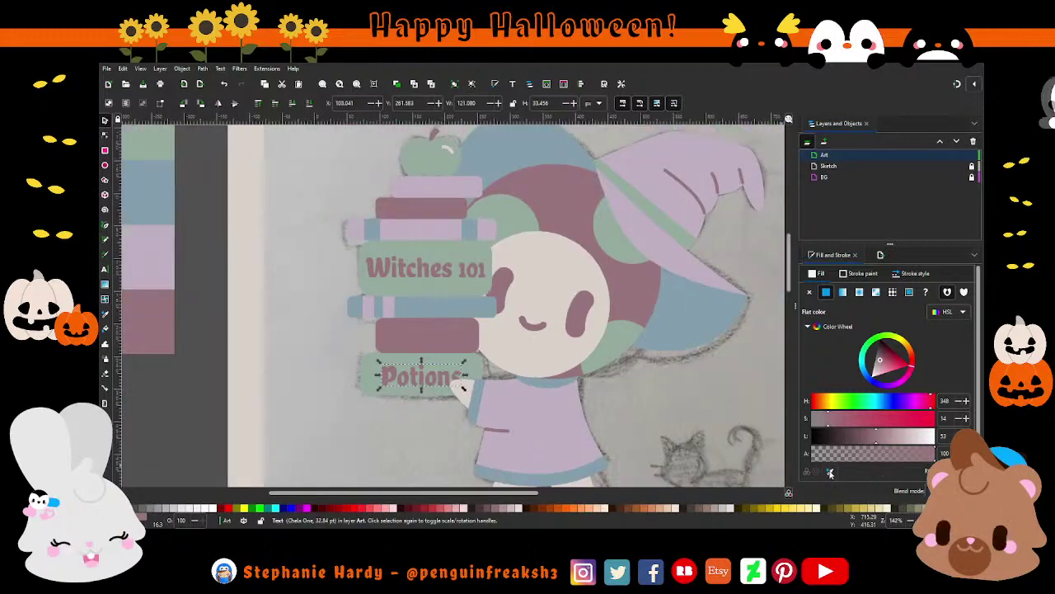
Try the pink book-stripe colour on the Potions text and judge it deselected.
click(830, 472)
click(409, 228)
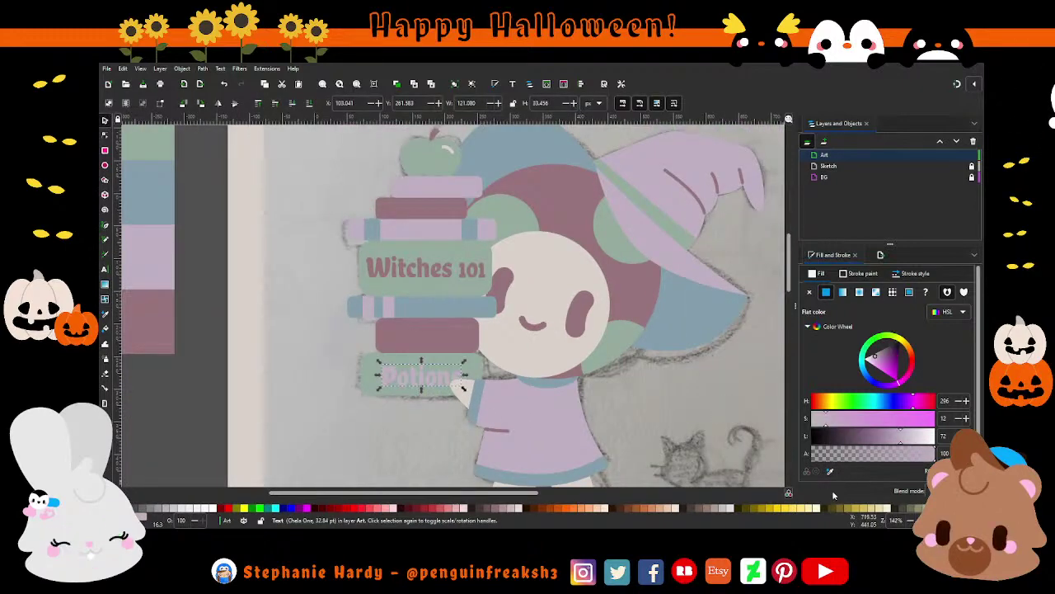
click(294, 380)
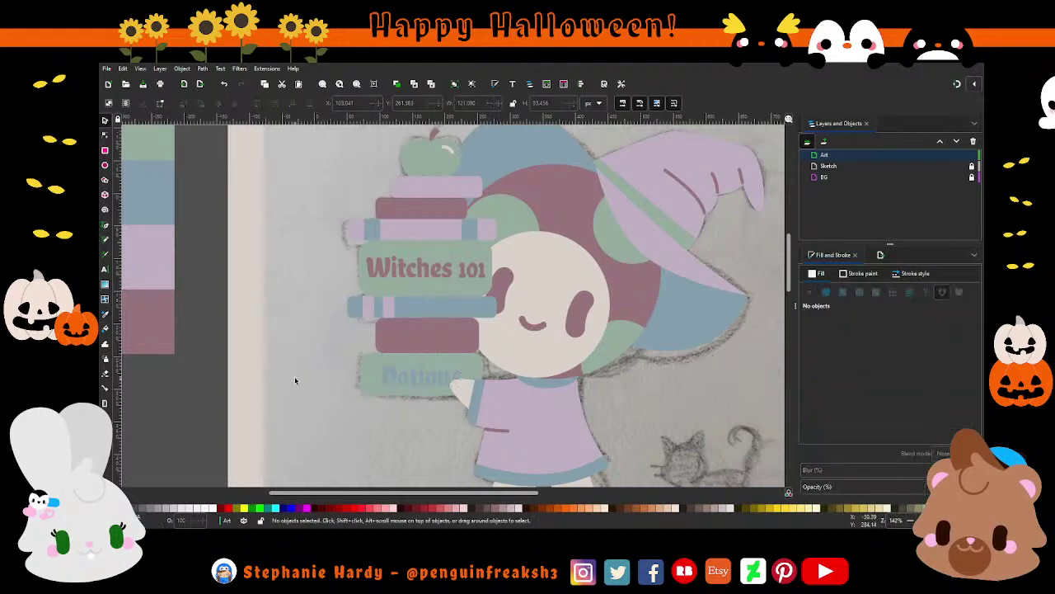
click(417, 386)
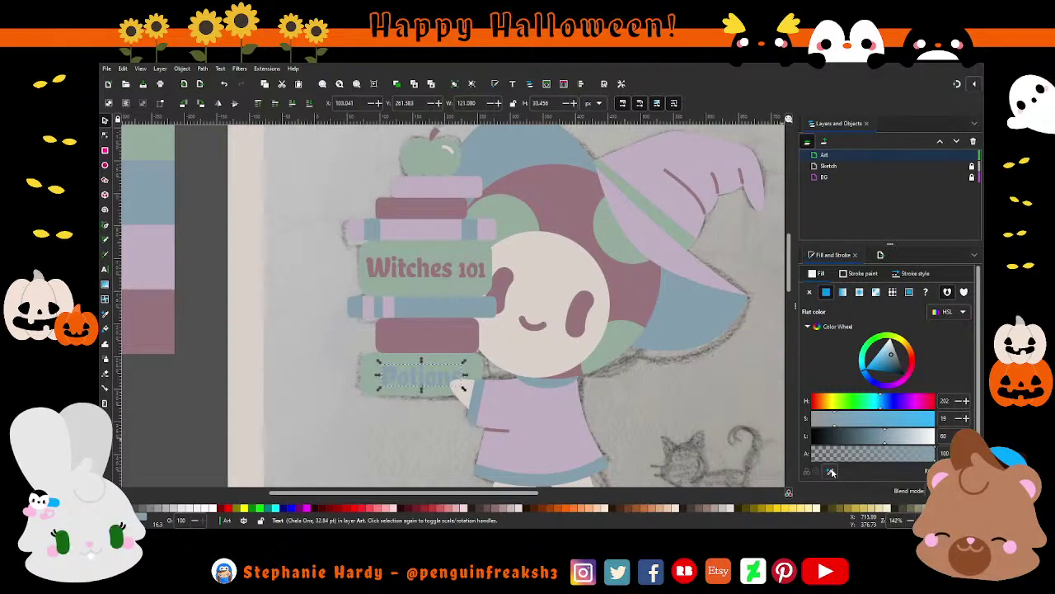
Give Potions the witch's light cream face colour with the Dropper, then zoom toward the cat.
click(831, 471)
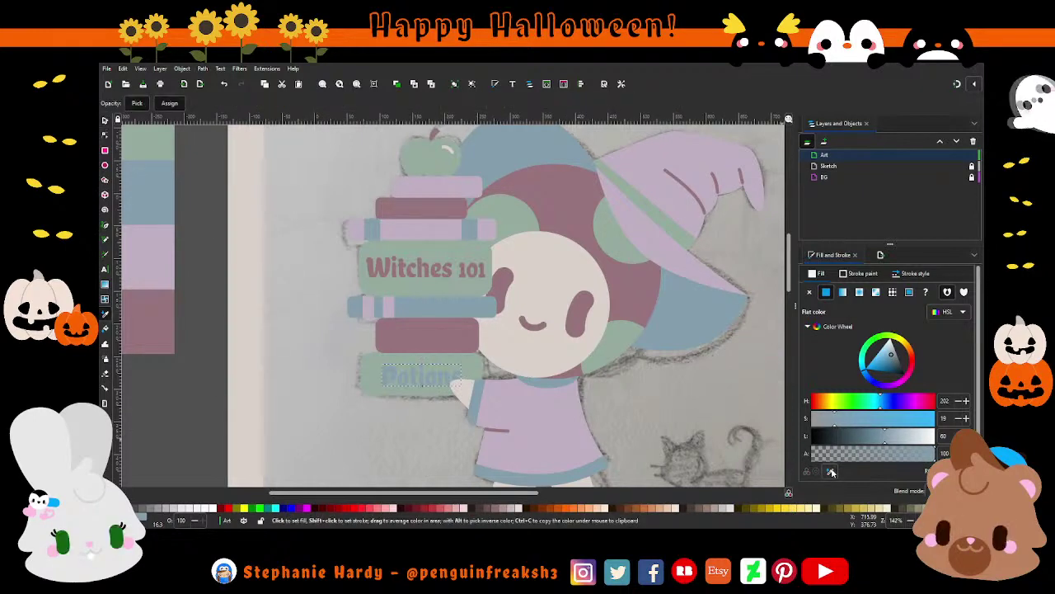
click(556, 395)
key(Escape)
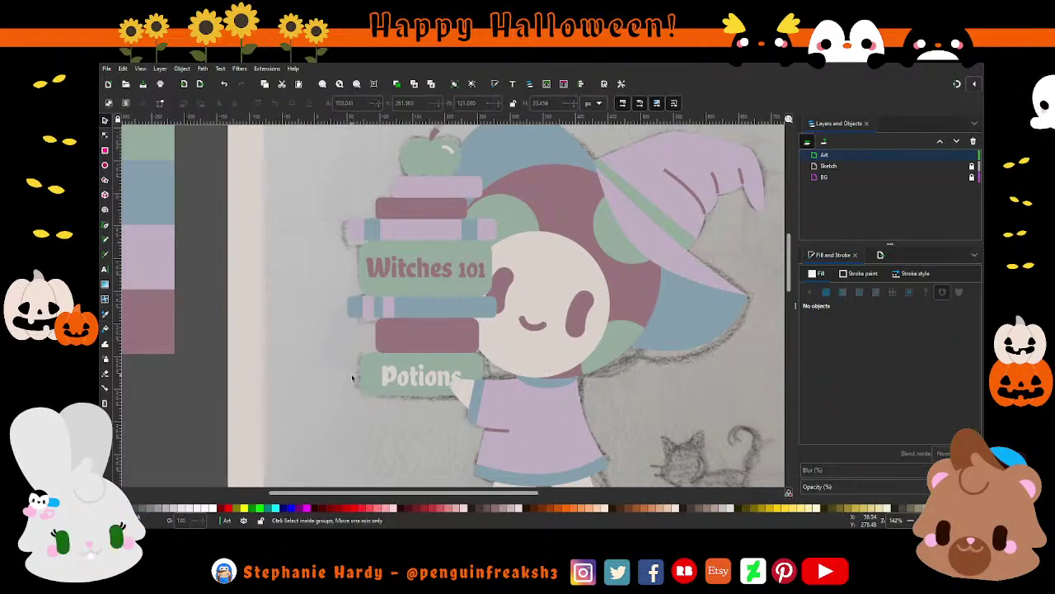
scroll(363, 375, down, 1)
scroll(402, 324, up, 1)
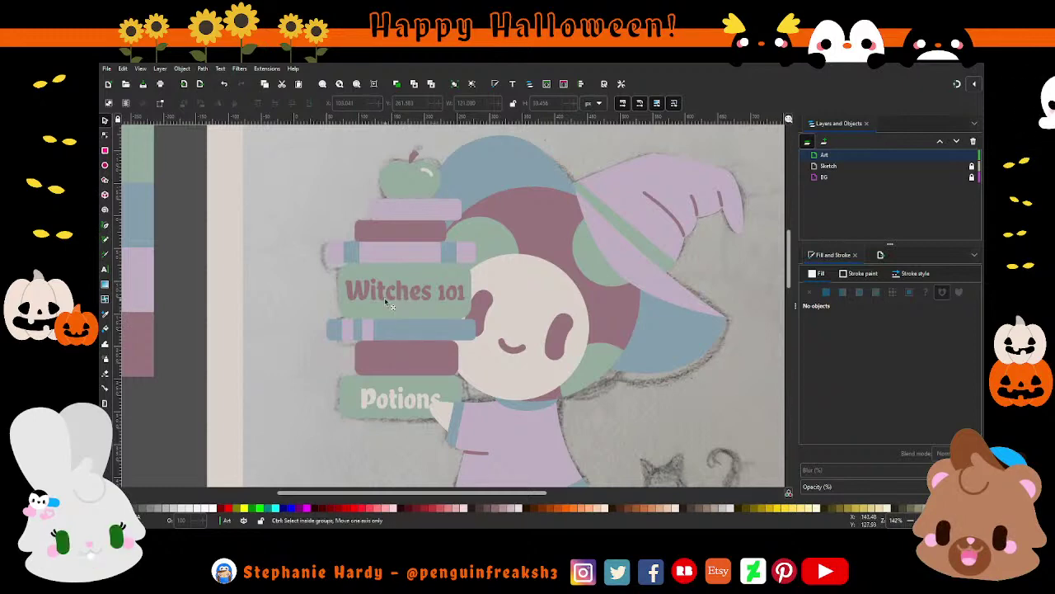
scroll(386, 302, down, 1)
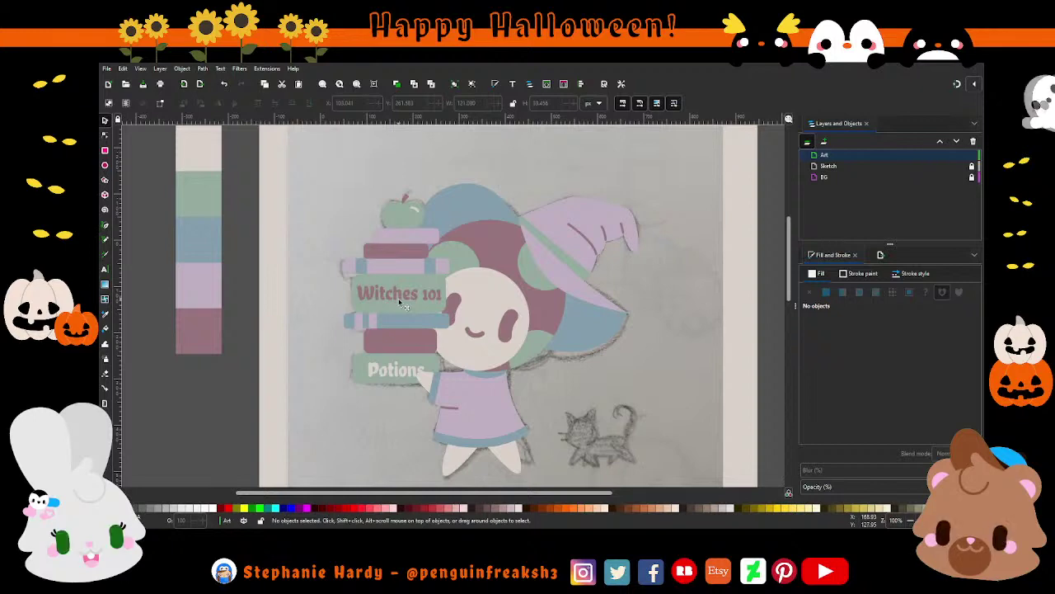
scroll(407, 278, up, 1)
scroll(406, 279, down, 1)
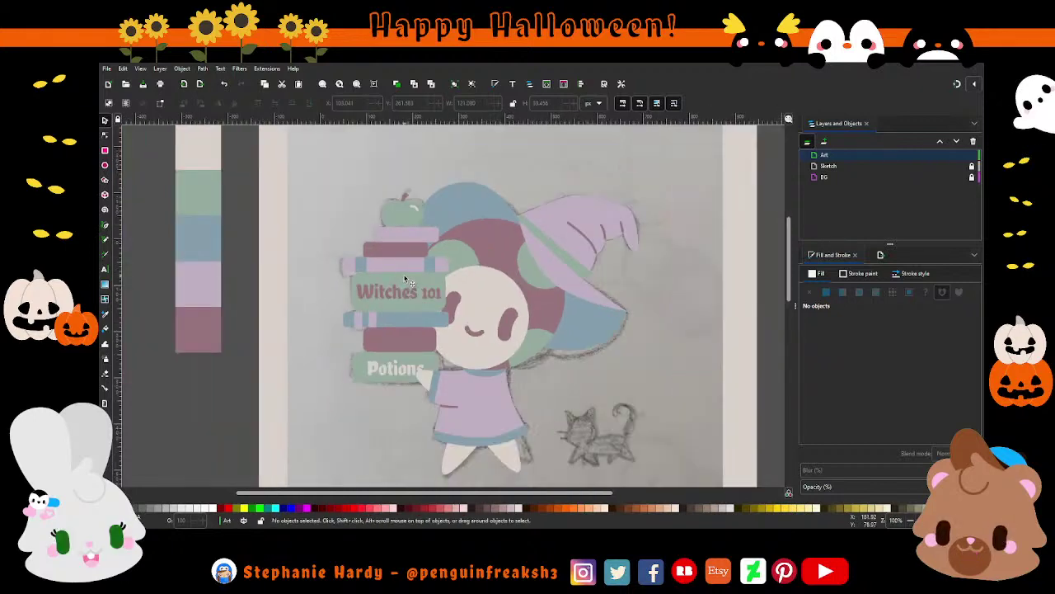
scroll(406, 279, down, 1)
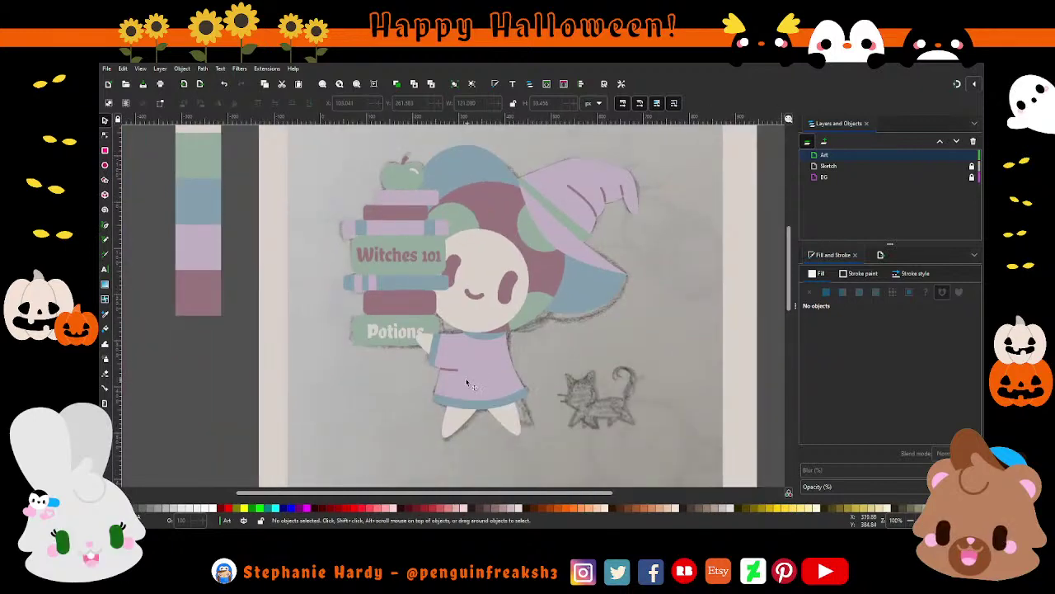
scroll(409, 366, down, 1)
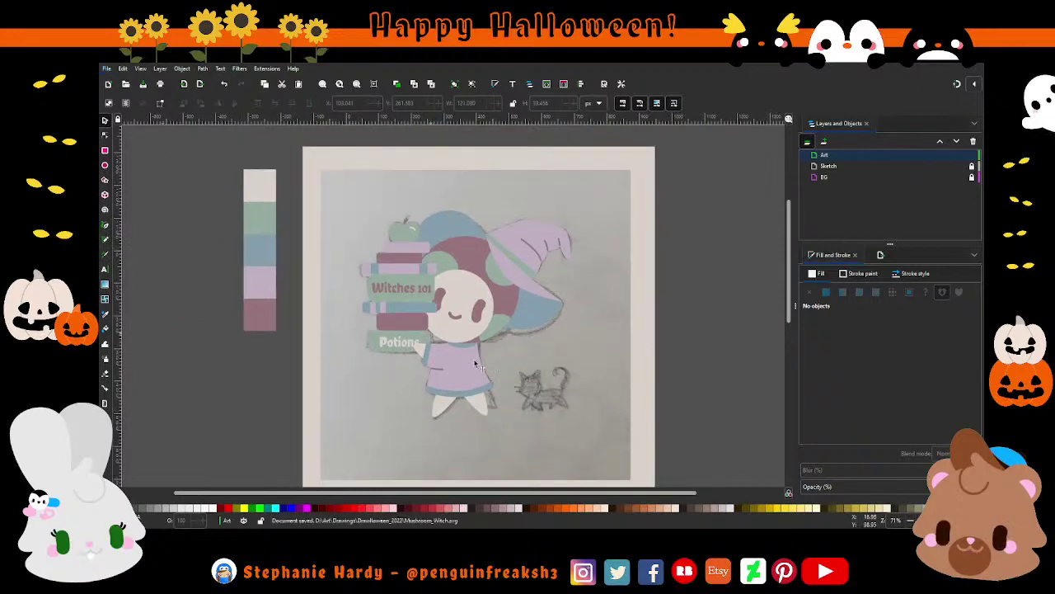
scroll(569, 395, up, 1)
scroll(577, 371, up, 1)
Draw a circle over the cat's sketched head and shift it up slightly.
scroll(552, 356, up, 1)
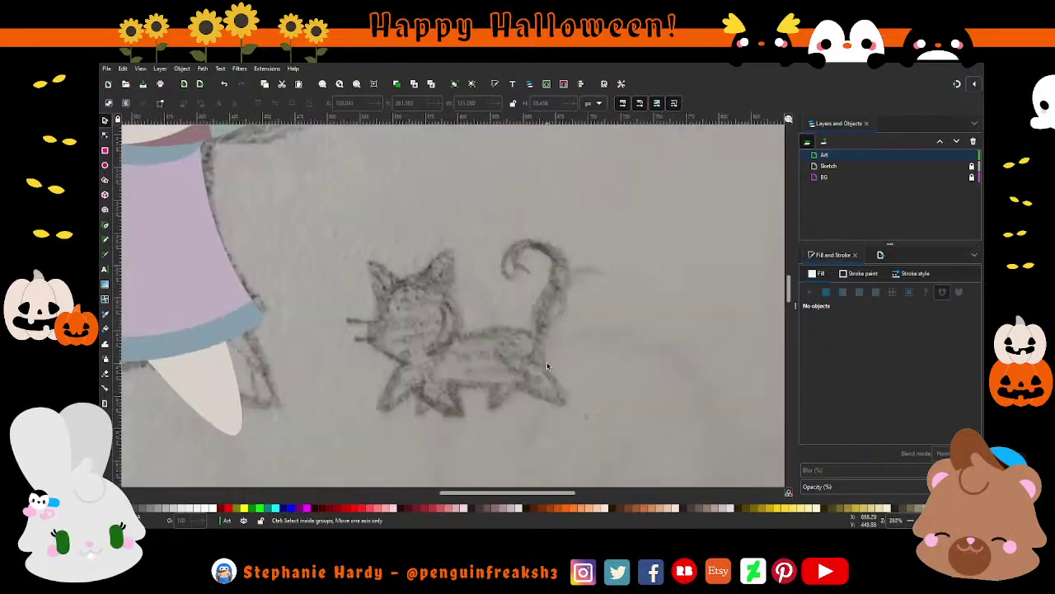
key(b)
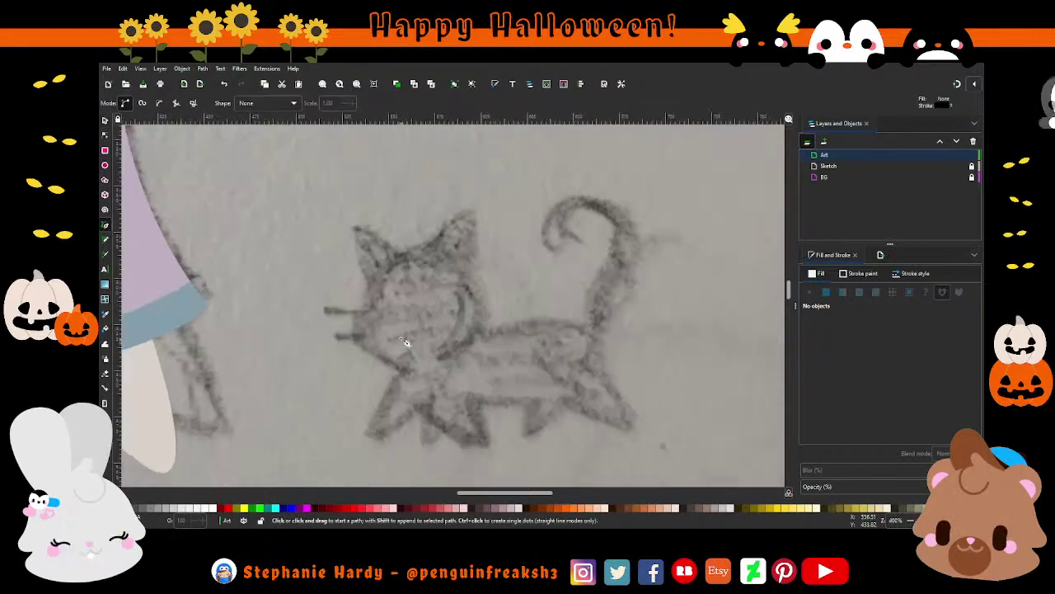
scroll(404, 346, up, 1)
click(105, 165)
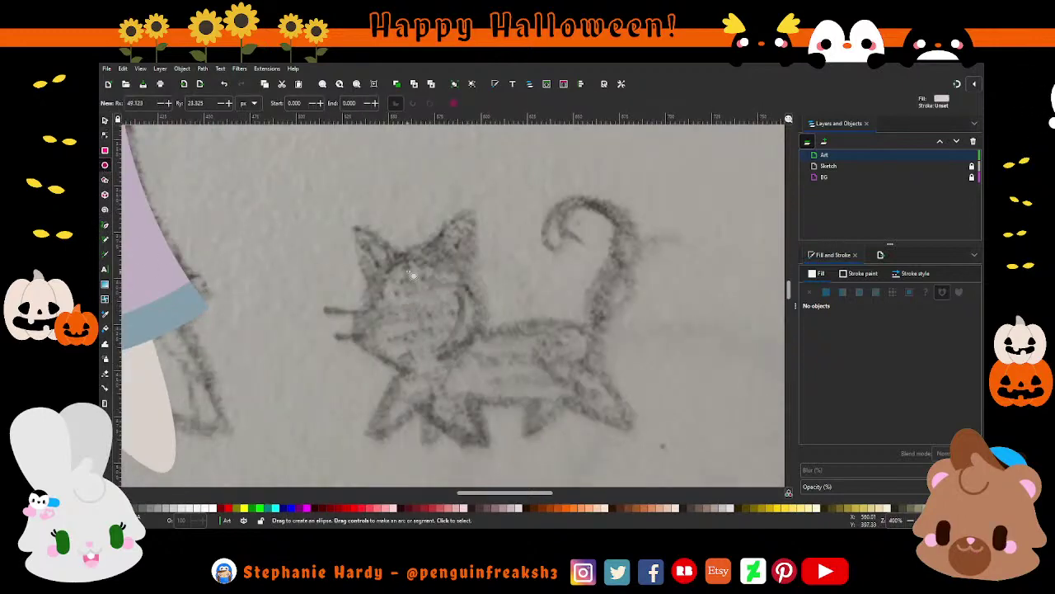
drag(356, 262, 471, 378)
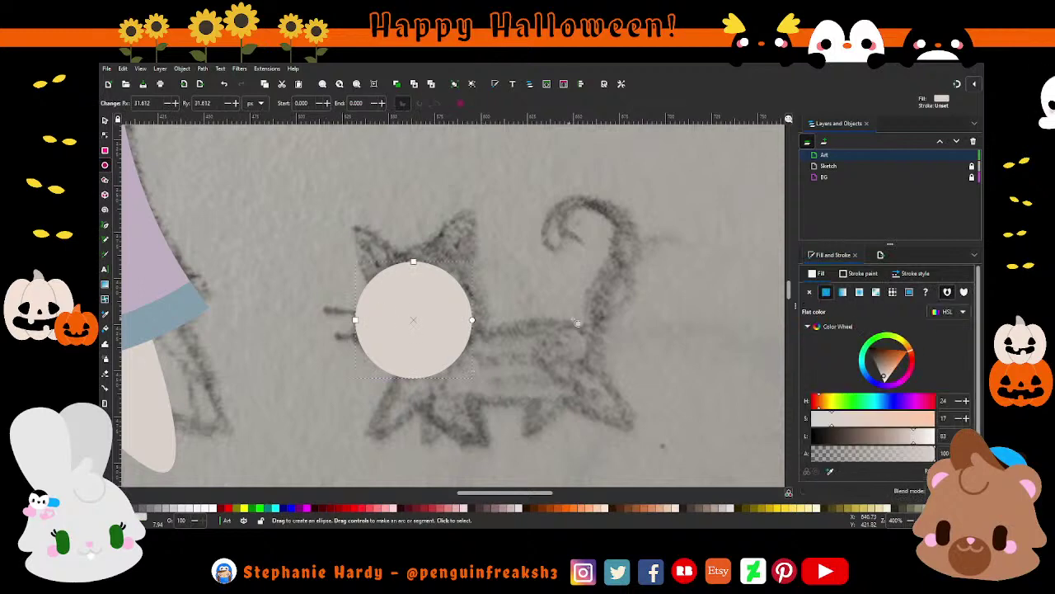
scroll(577, 323, down, 2)
scroll(577, 323, down, 1)
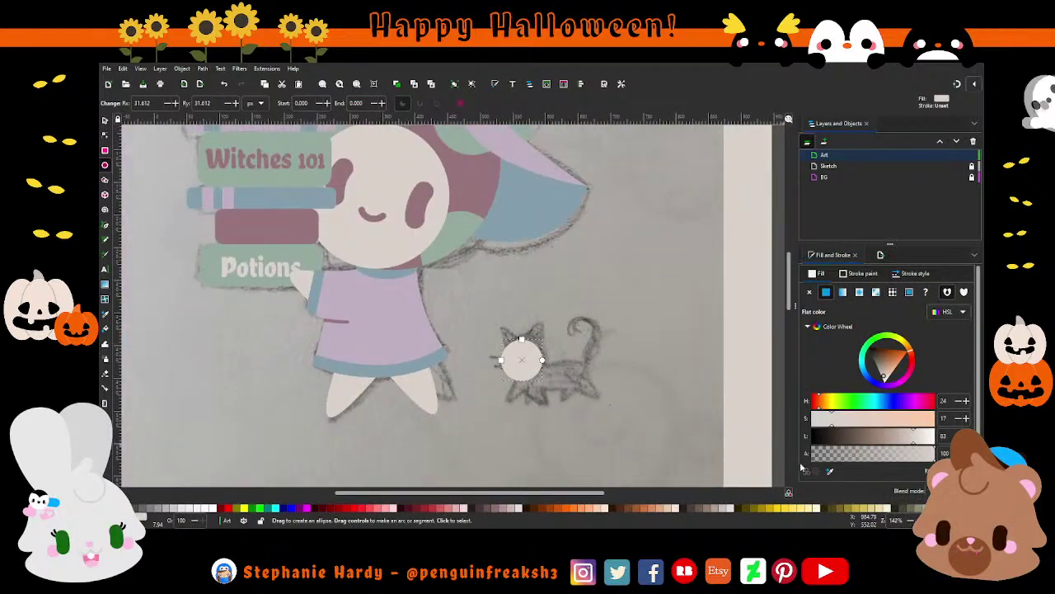
scroll(626, 396, up, 2)
scroll(419, 311, up, 1)
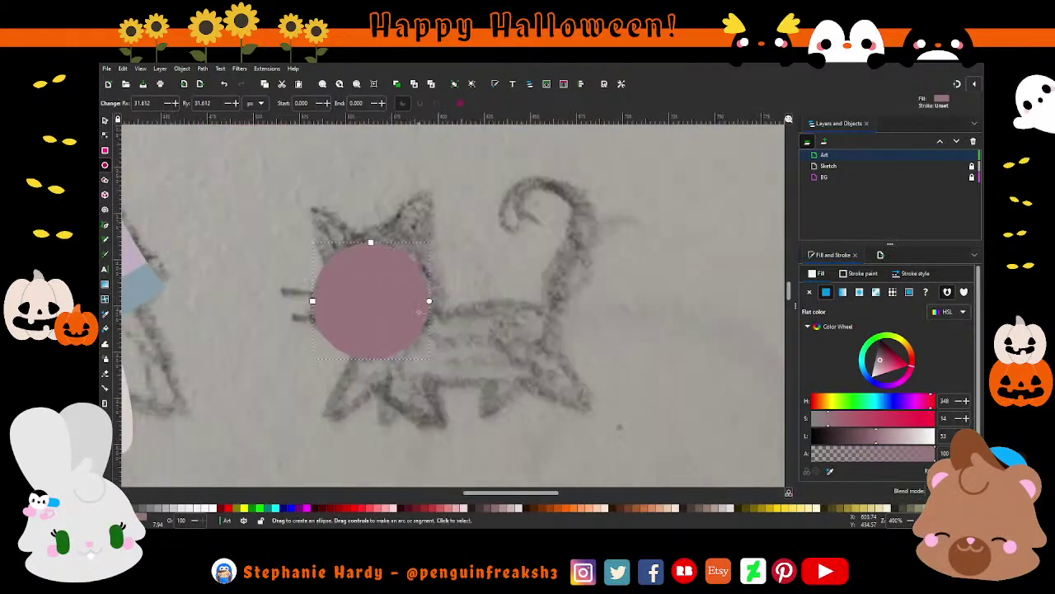
key(s)
drag(367, 294, 367, 284)
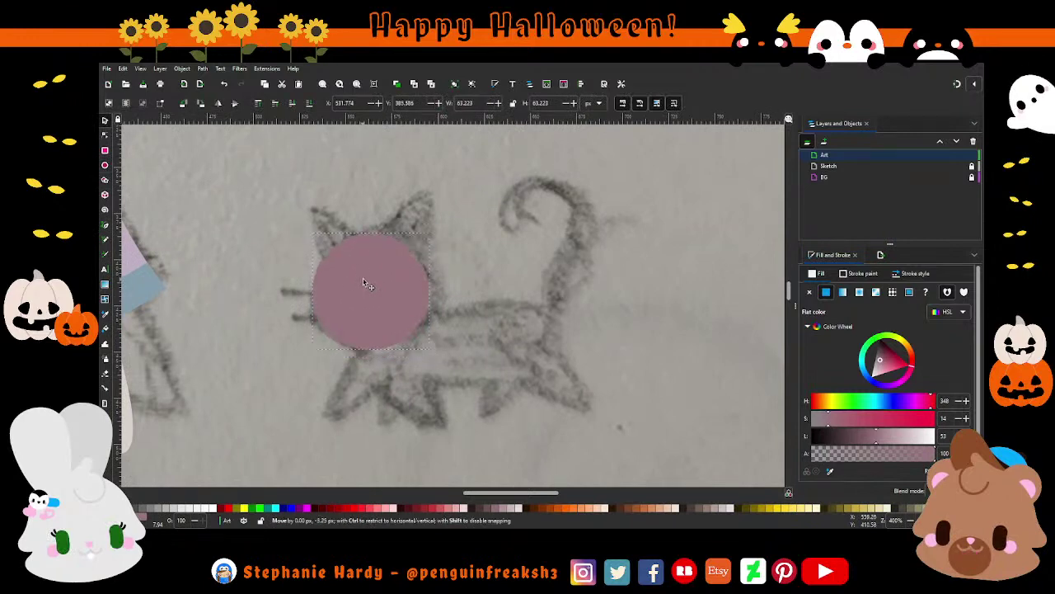
Draw a triangular left ear at the head's edge with no outline.
key(b)
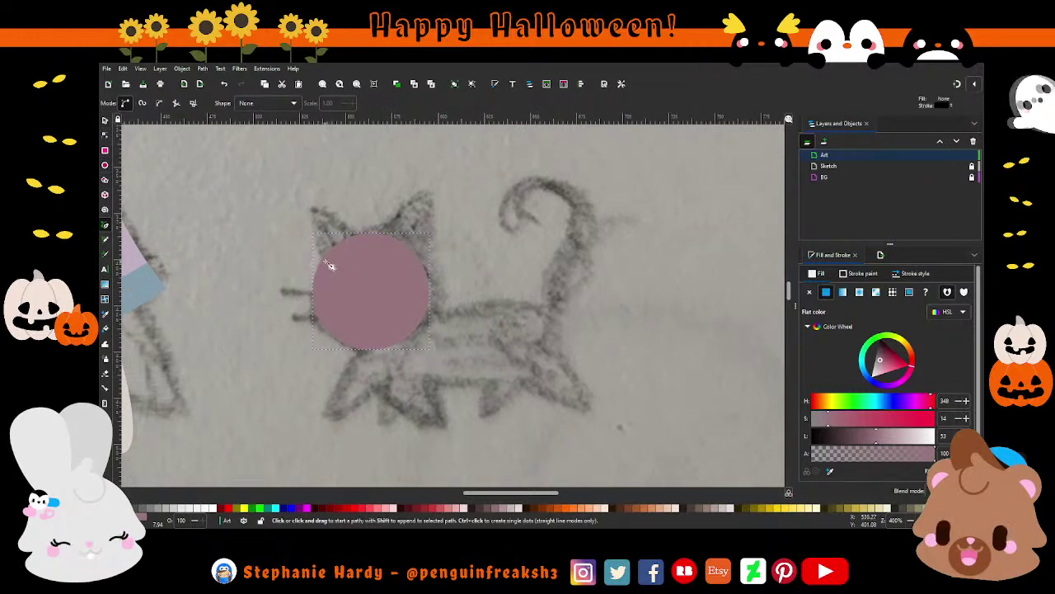
click(318, 212)
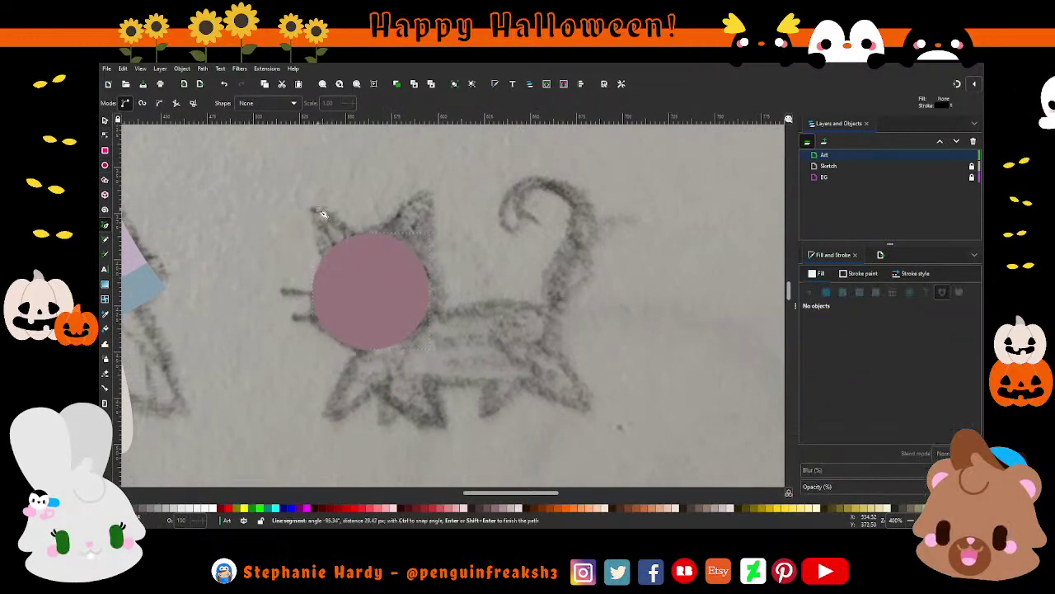
click(328, 268)
click(355, 233)
click(317, 212)
click(863, 273)
click(809, 292)
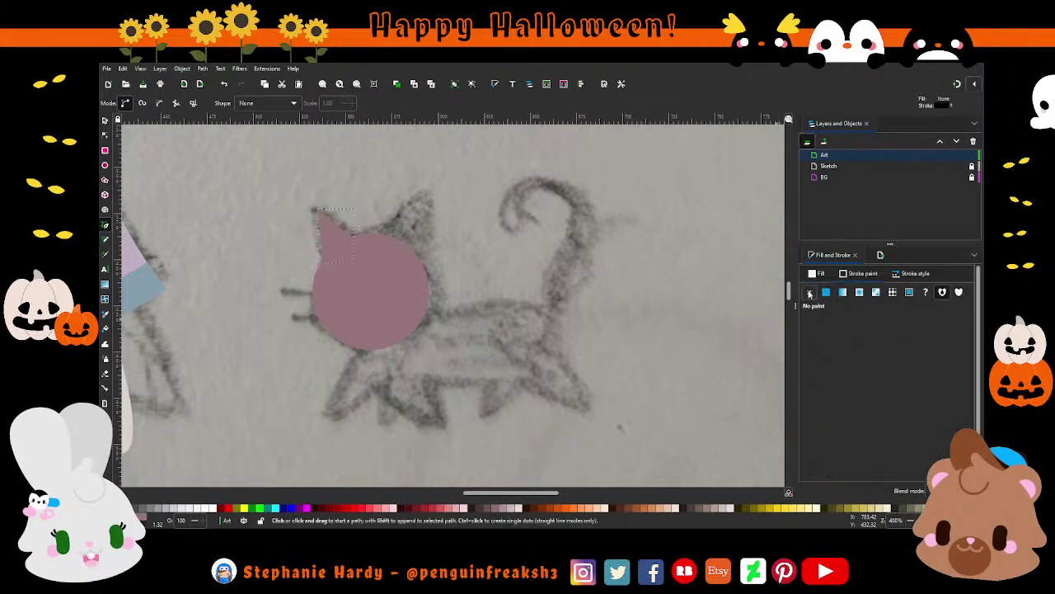
Reshape the ear's nodes, widening it and curving its left side and tip.
key(n)
drag(343, 216, 327, 213)
scroll(337, 190, up, 1)
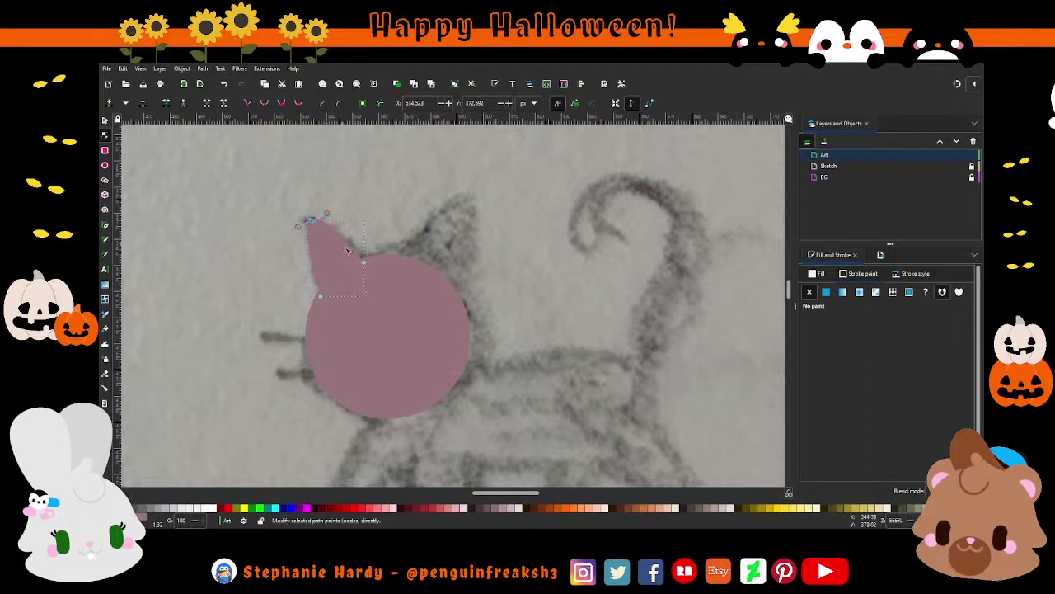
drag(364, 262, 371, 259)
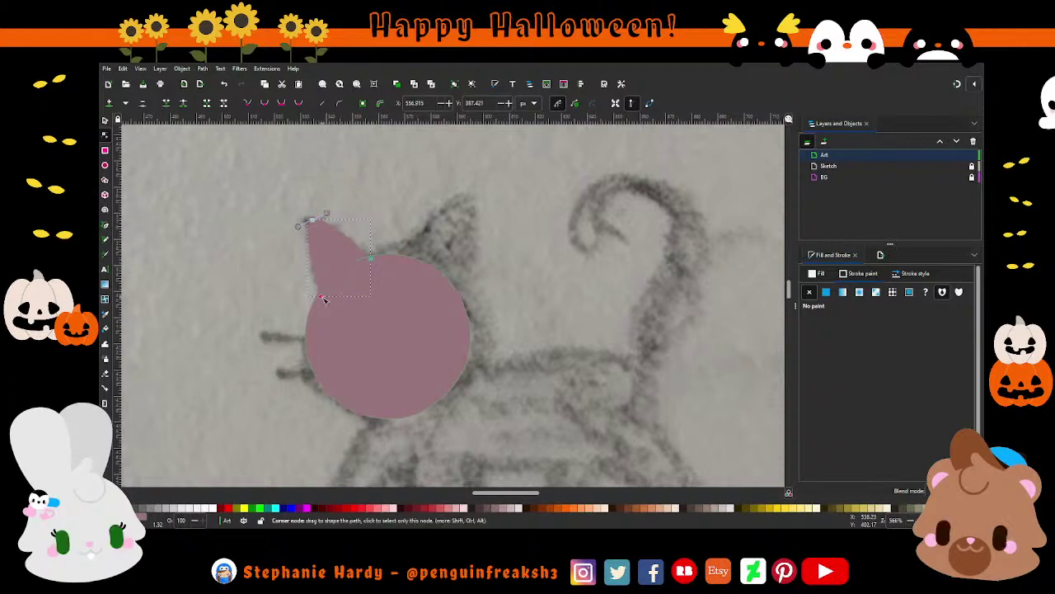
key(Escape)
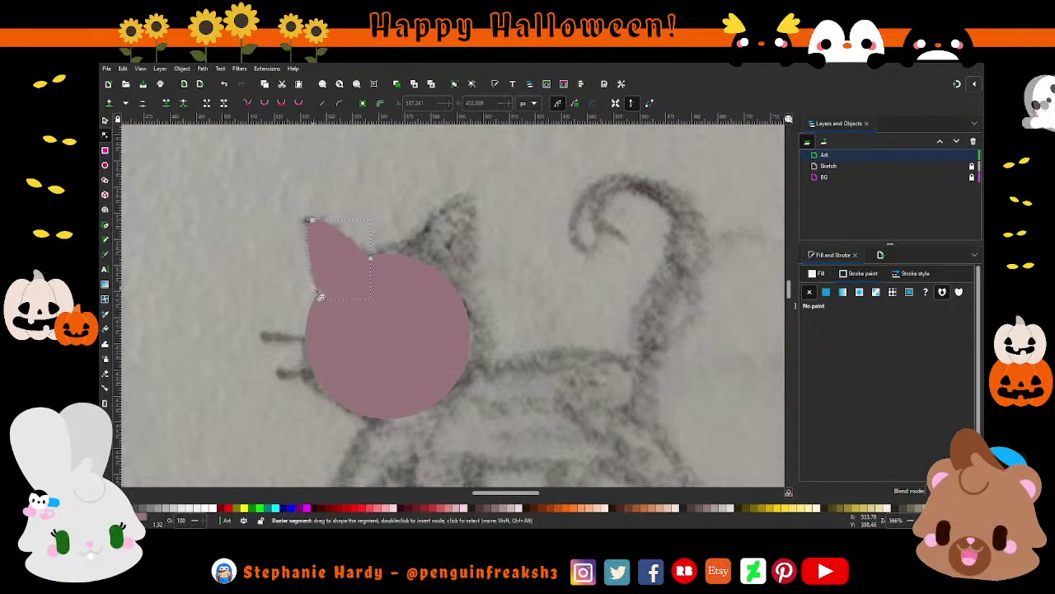
click(313, 297)
mouse_move(316, 298)
mouse_down()
mouse_move(285, 285)
mouse_move(302, 295)
mouse_up()
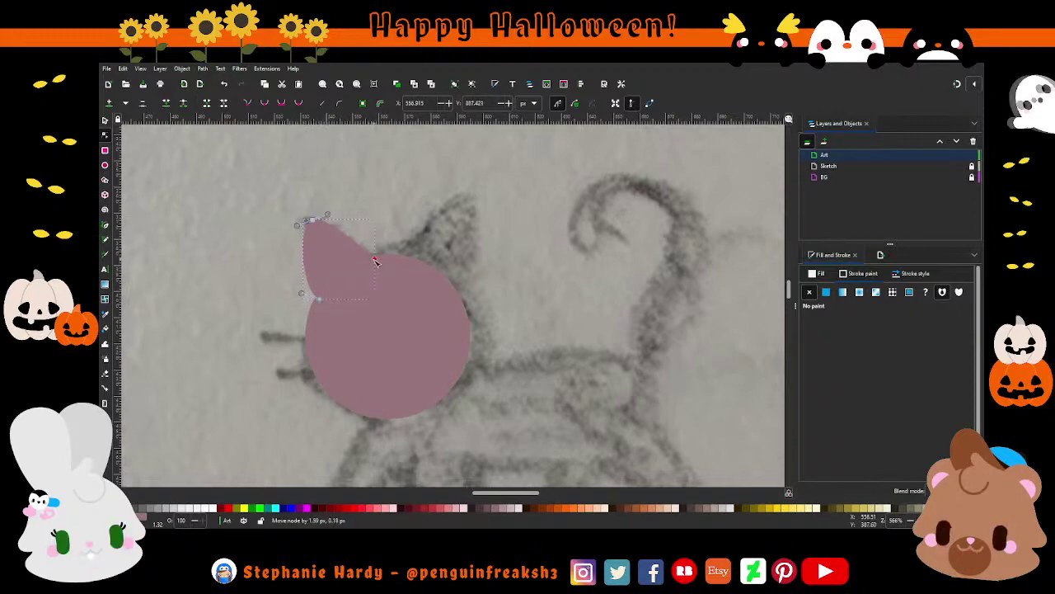
drag(312, 221, 323, 232)
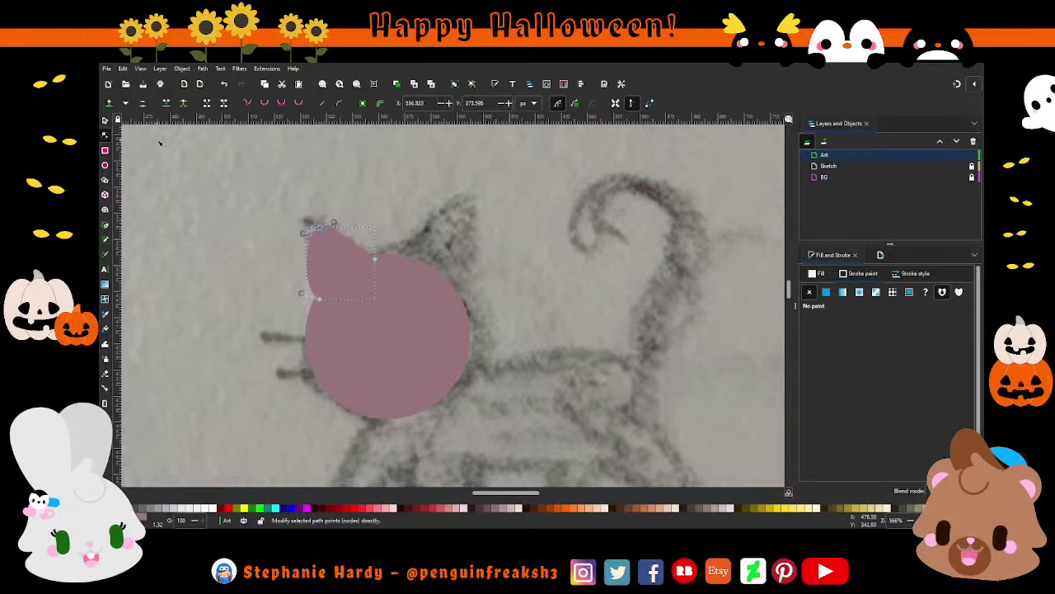
Duplicate the ear, flip it horizontally, and move it to the head's right side.
key(s)
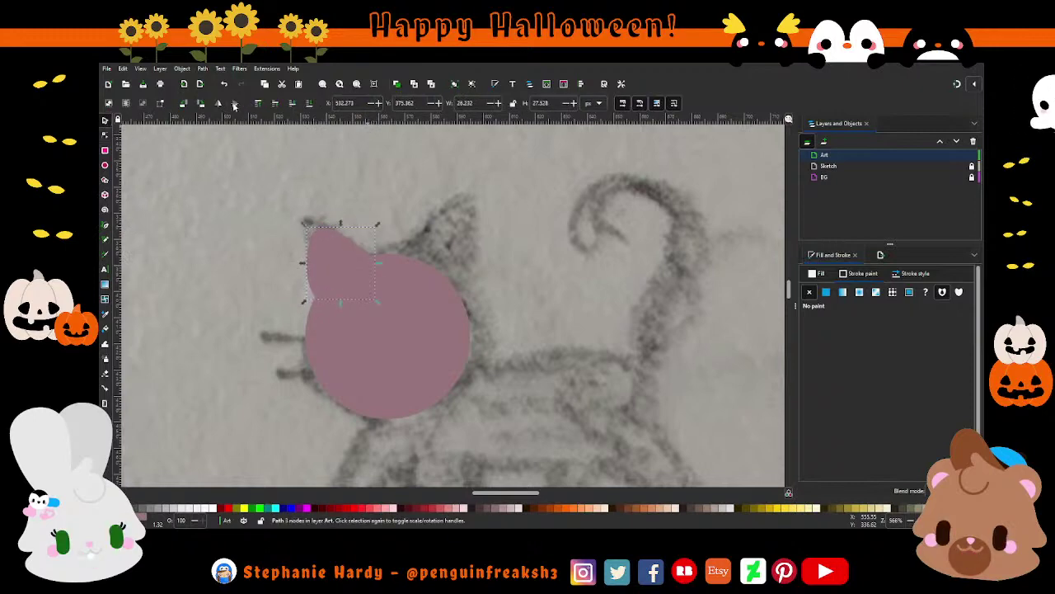
key(ctrl+d)
key(h)
drag(357, 282, 458, 283)
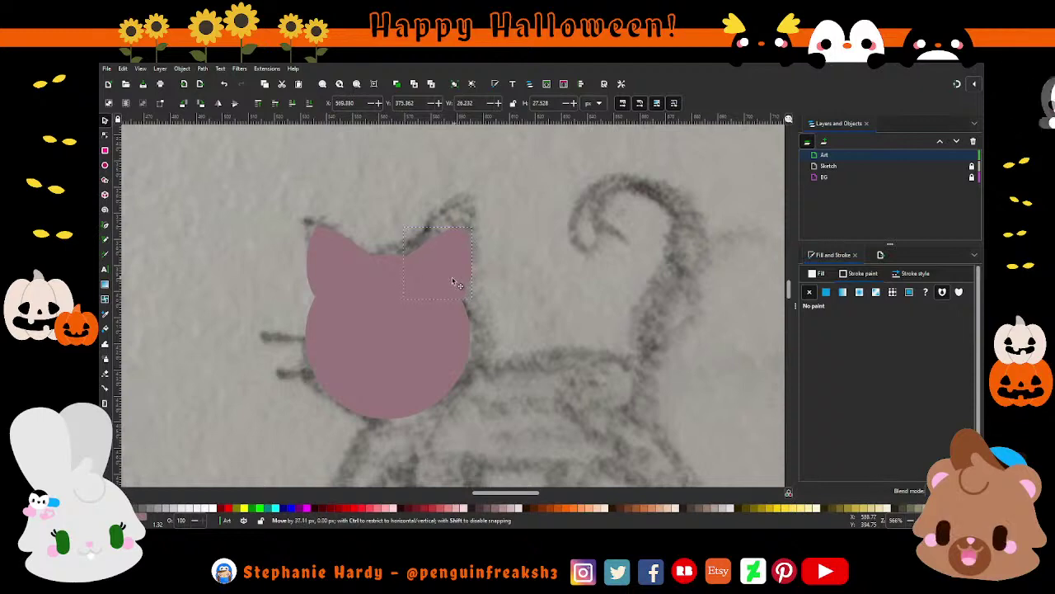
key(Escape)
scroll(441, 278, down, 2)
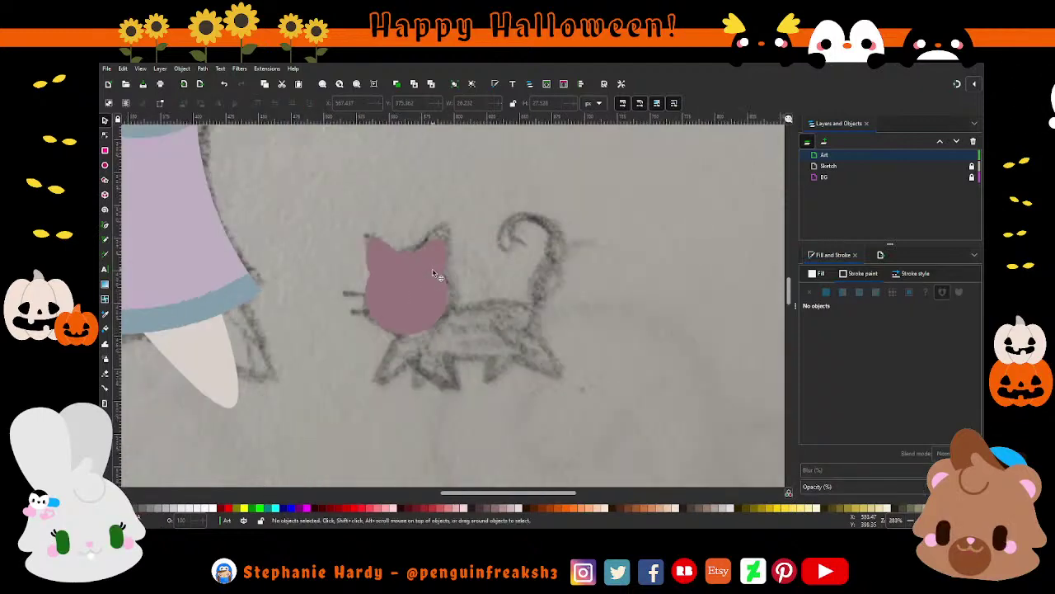
Draw a closed four-corner body outline starting at the head's edge.
scroll(412, 319, up, 1)
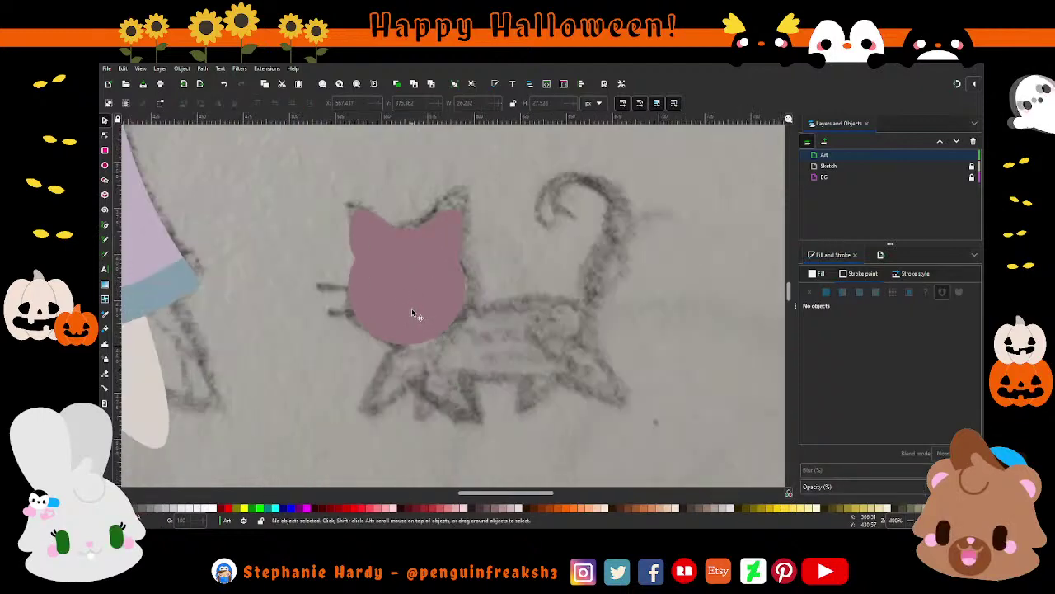
click(104, 226)
scroll(491, 307, down, 1)
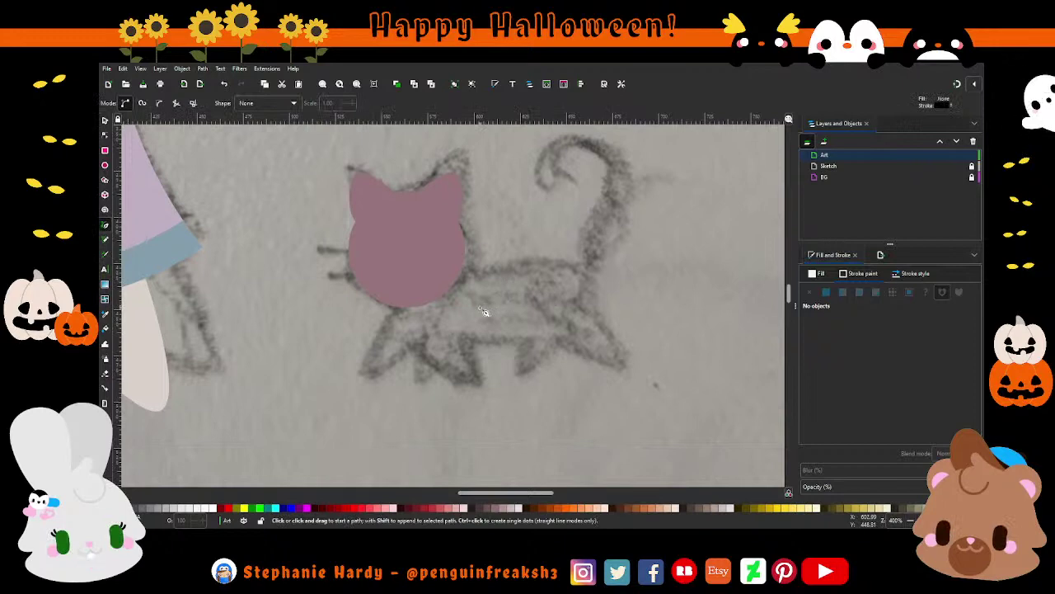
click(458, 270)
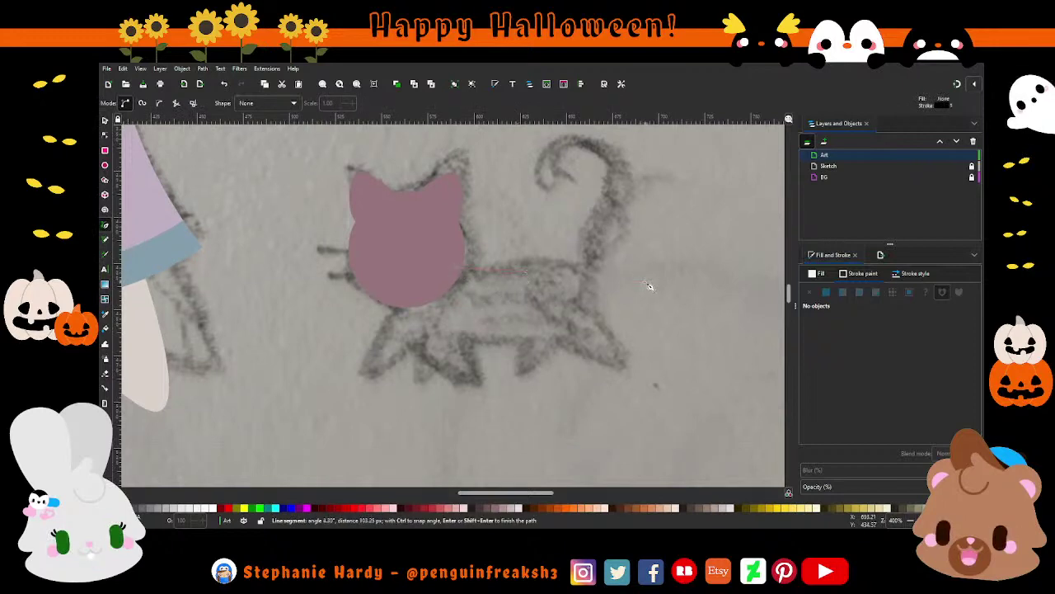
click(582, 266)
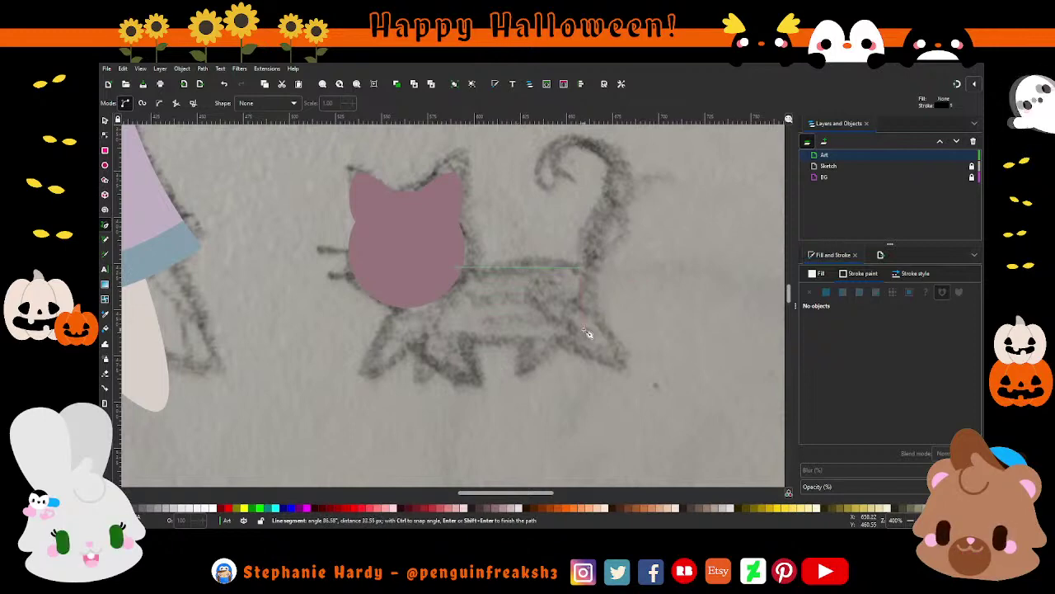
click(569, 337)
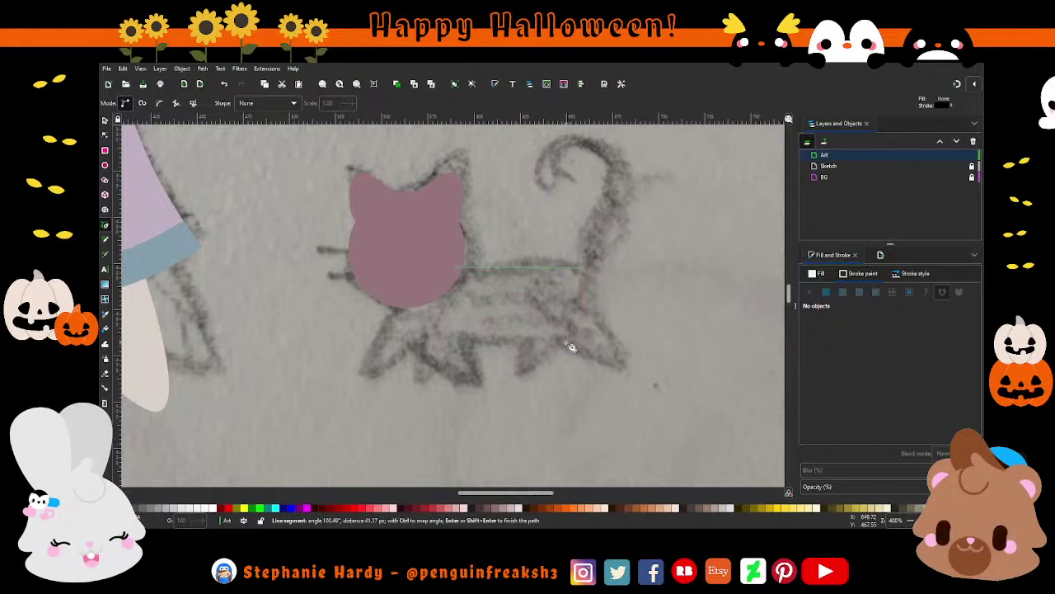
click(422, 328)
click(458, 270)
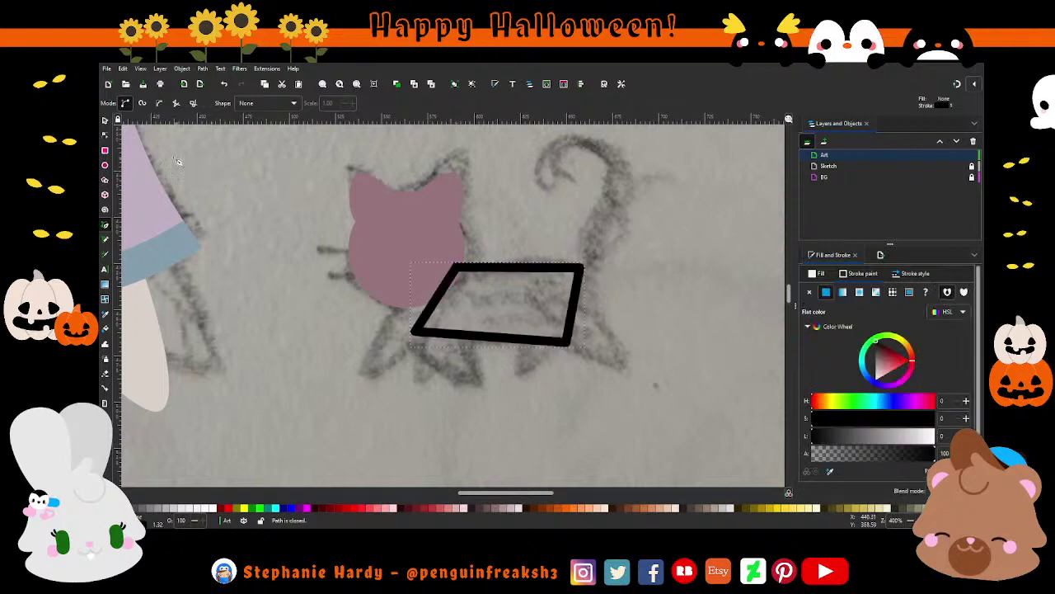
Smooth the body's nodes into an oval, lower it behind the head, and fill it pink without stroke.
key(n)
drag(659, 392, 424, 304)
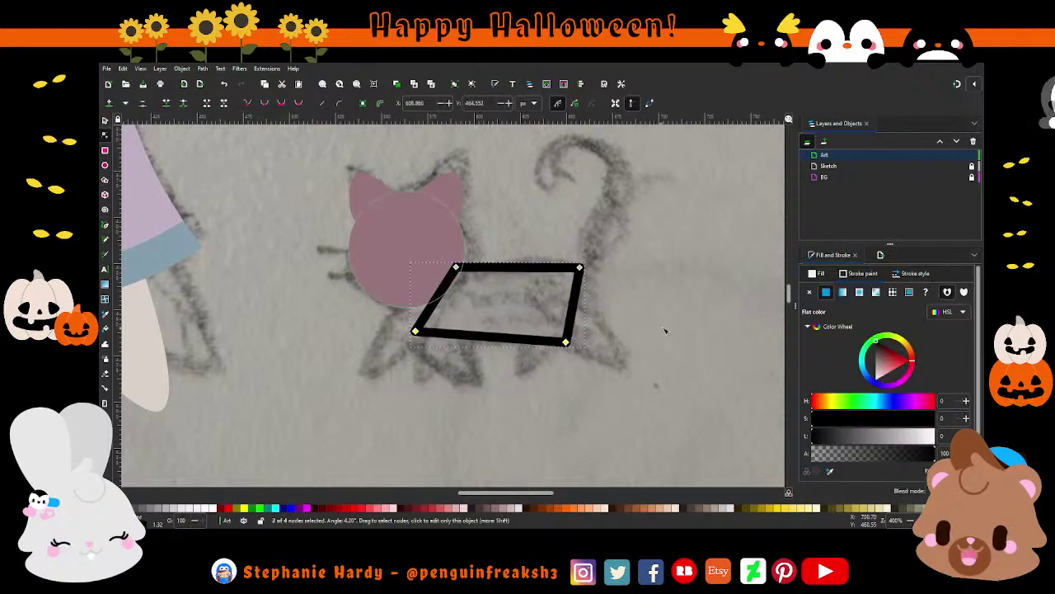
click(280, 103)
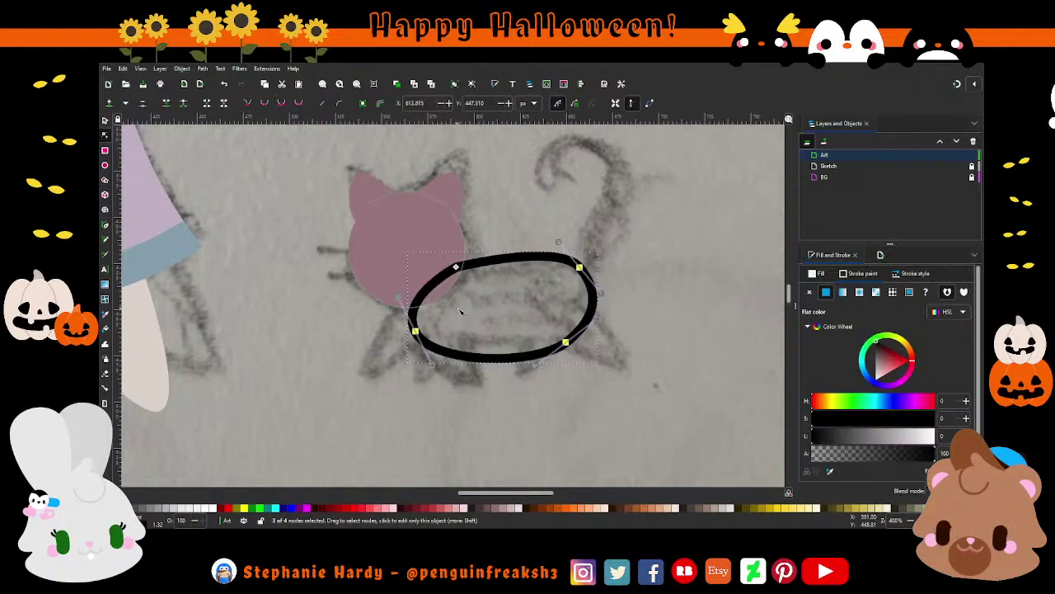
click(105, 120)
key(Page_Down)
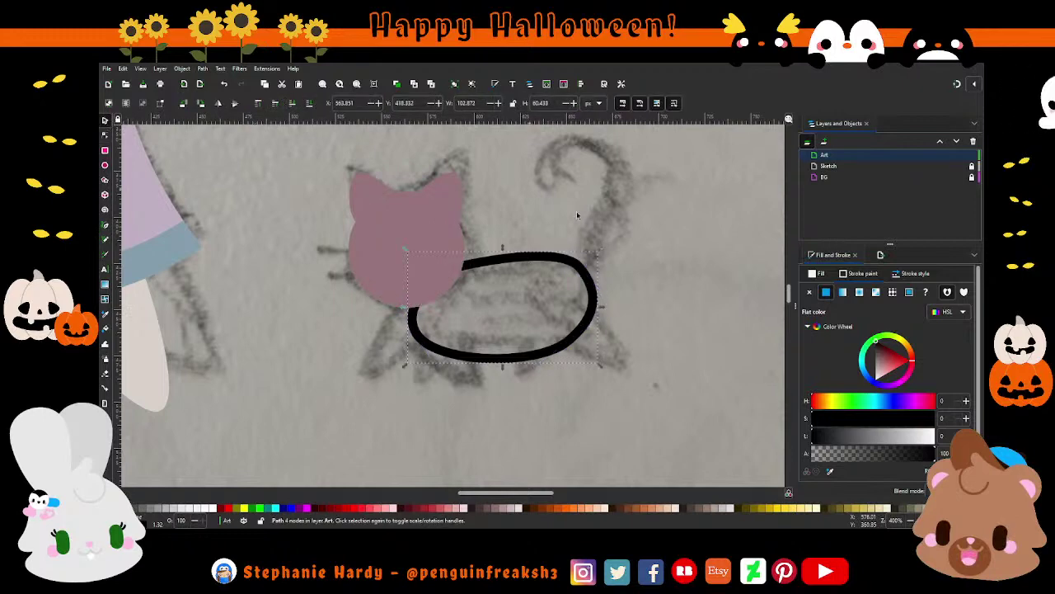
click(810, 292)
key(ctrl+shift+v)
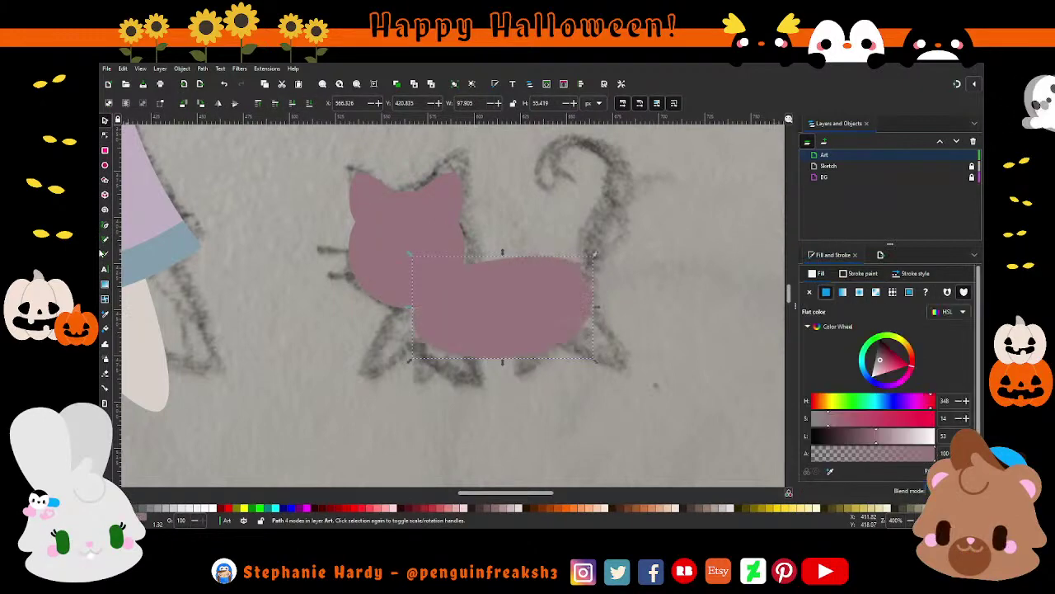
Adjust the body's nodes so the oval follows the sketched torso.
click(104, 149)
click(566, 342)
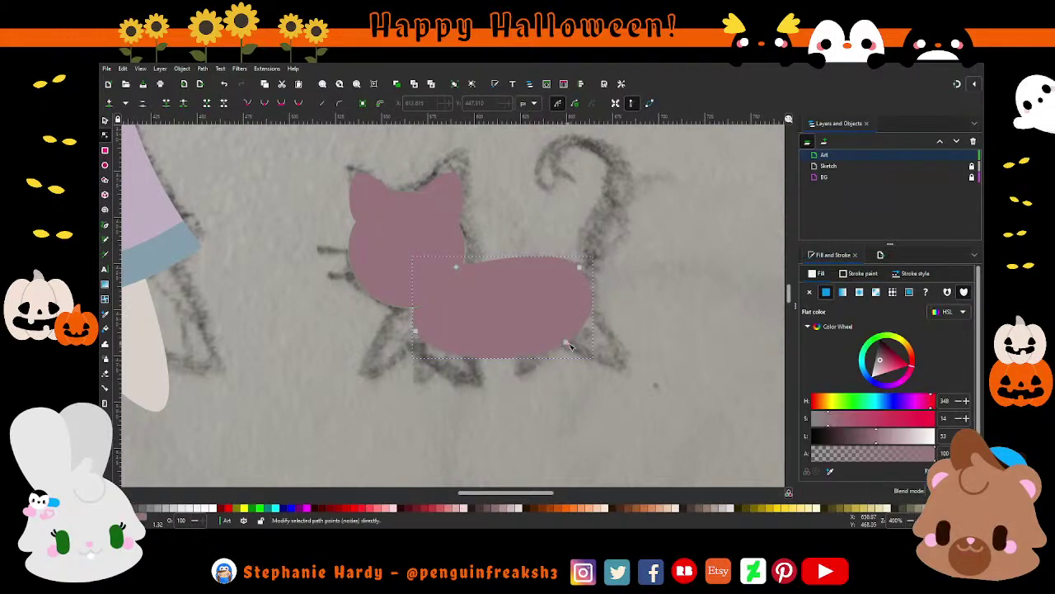
drag(566, 343, 564, 333)
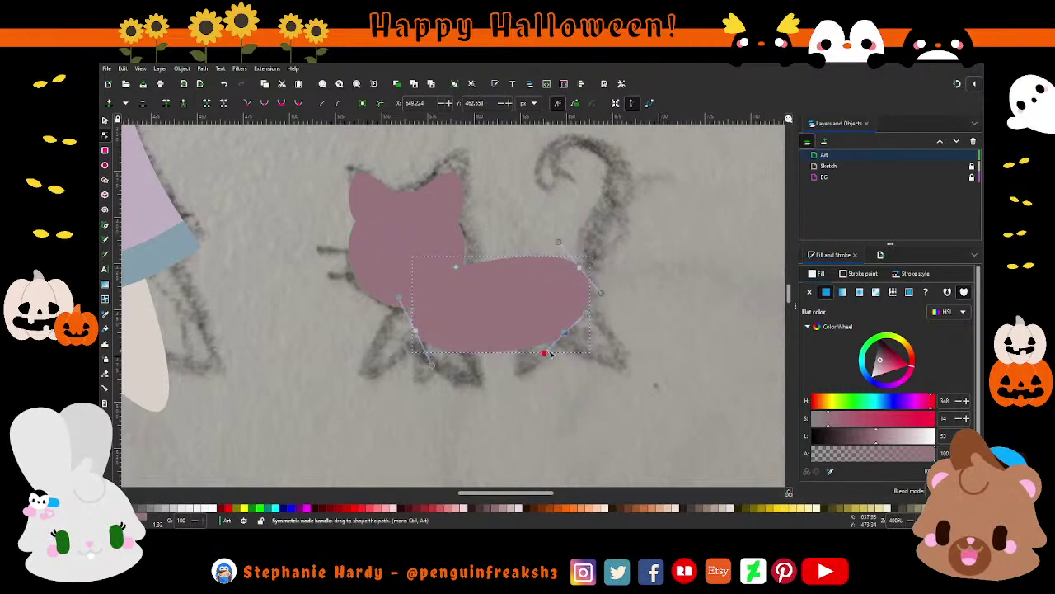
drag(581, 265, 578, 275)
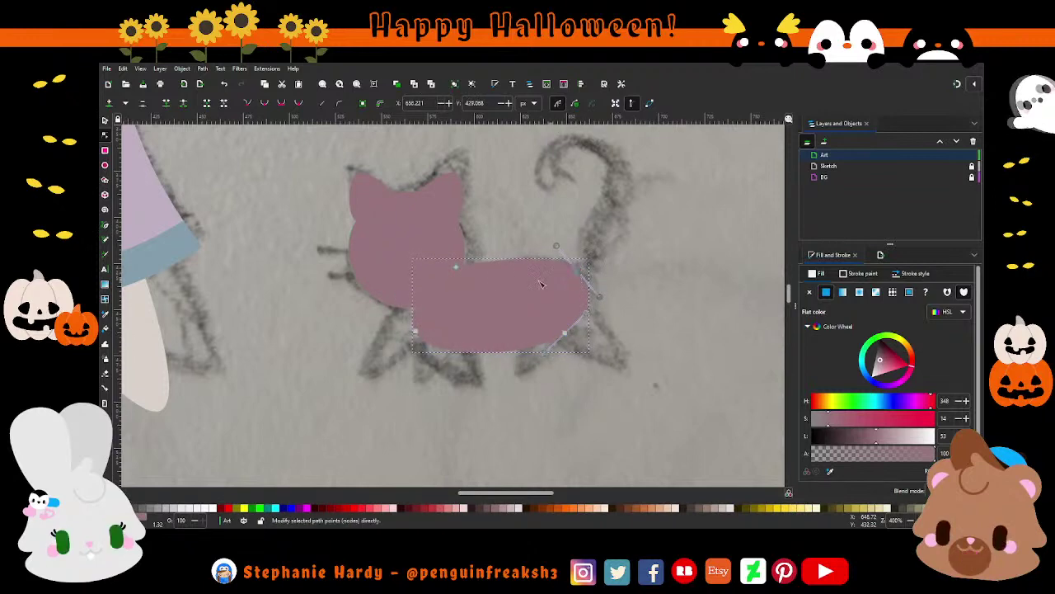
mouse_move(416, 332)
mouse_down()
mouse_move(398, 307)
mouse_move(427, 370)
mouse_up()
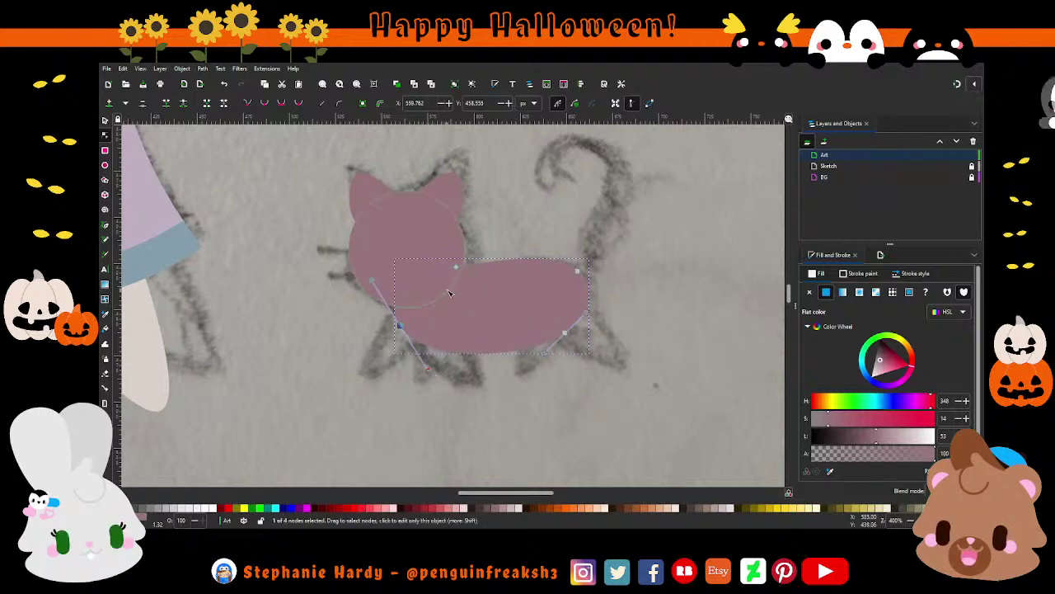
drag(456, 268, 459, 260)
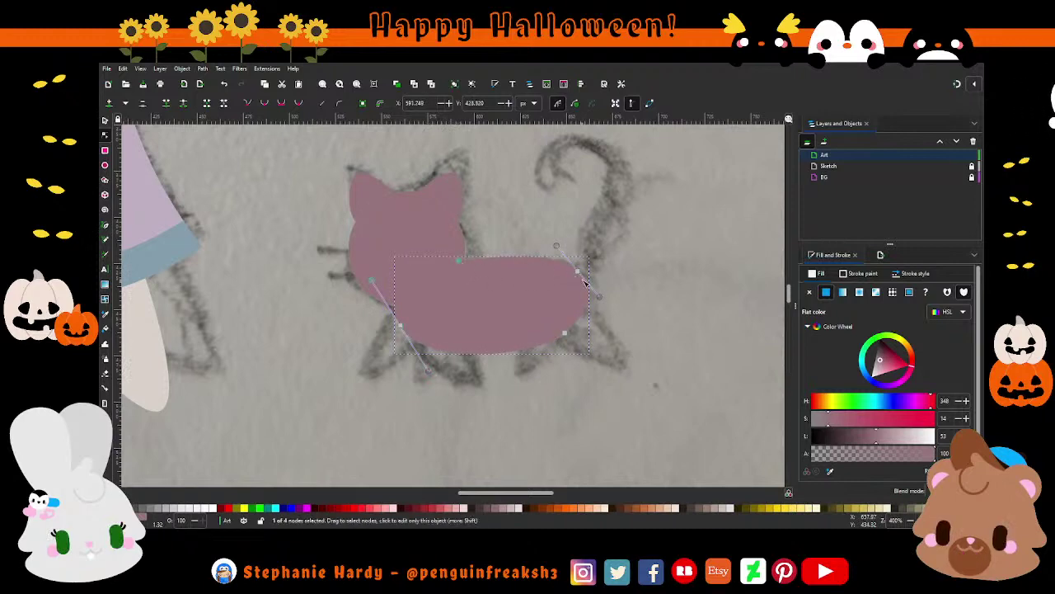
drag(578, 272, 573, 268)
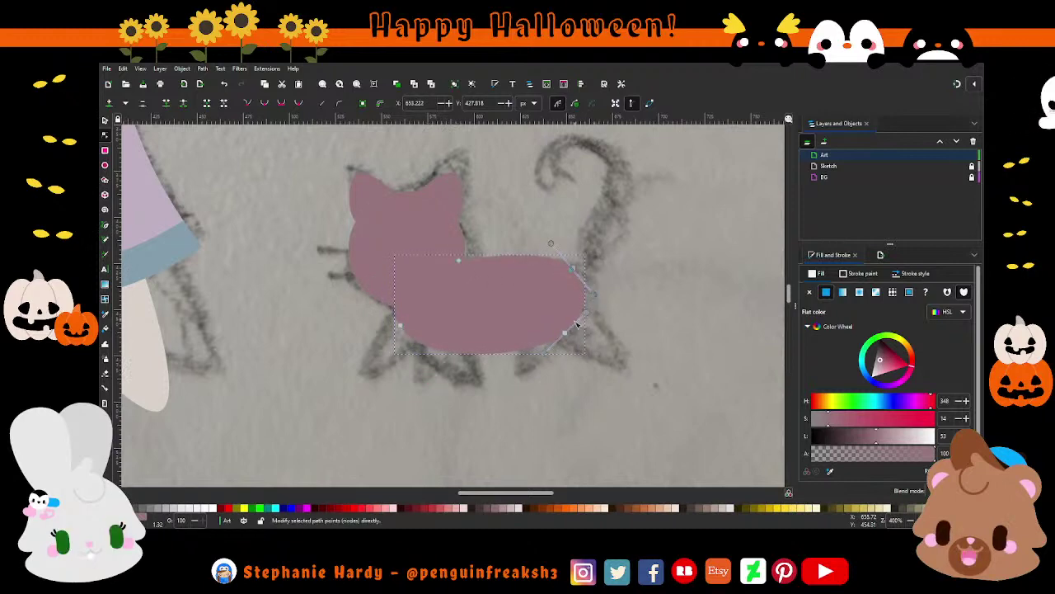
drag(565, 334, 586, 321)
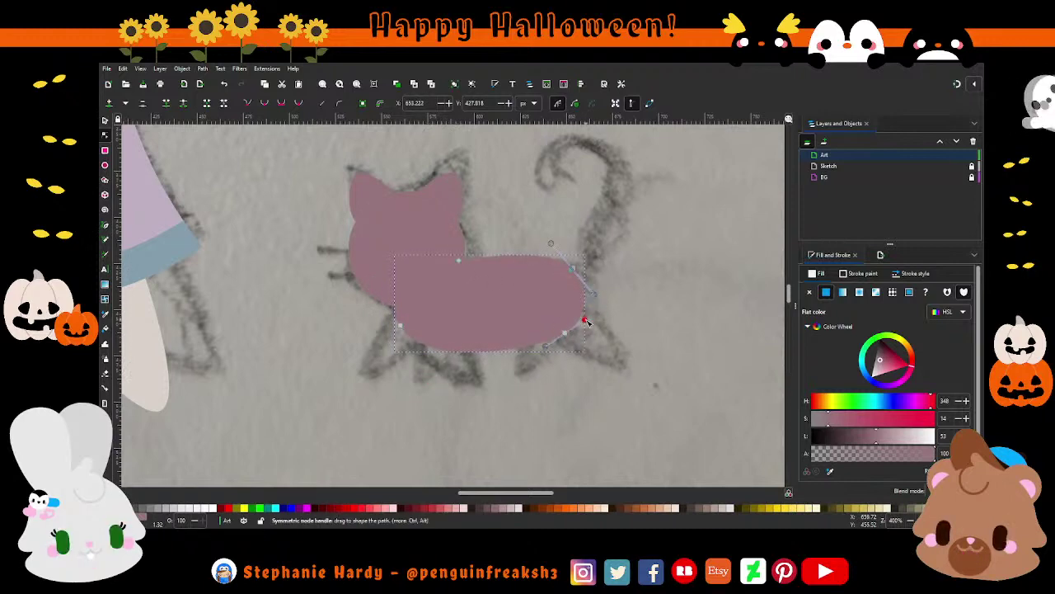
Draw a front leg triangle below the body, filled pink with no outline.
click(105, 232)
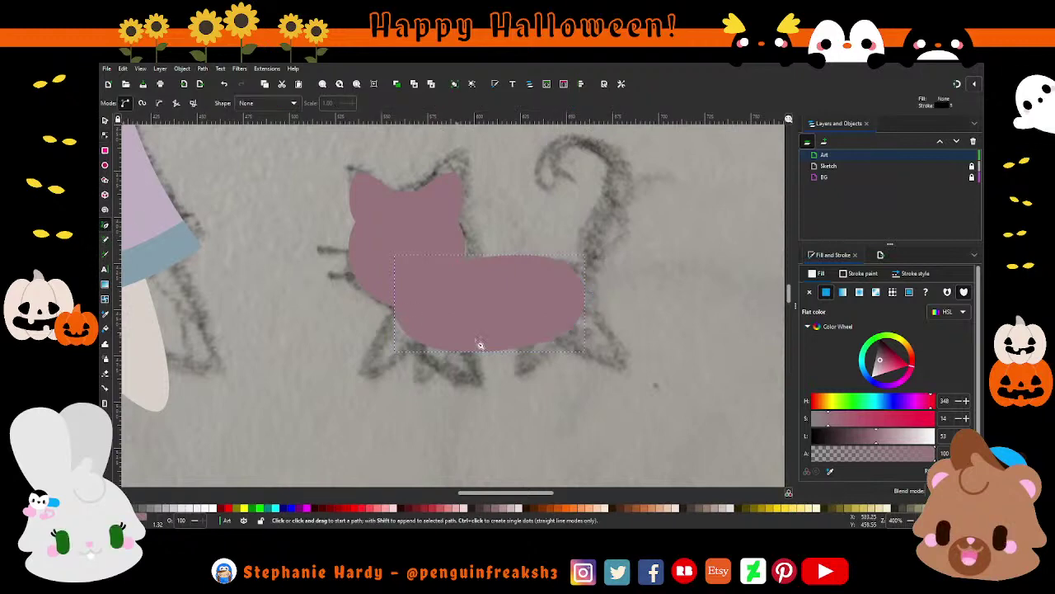
click(371, 370)
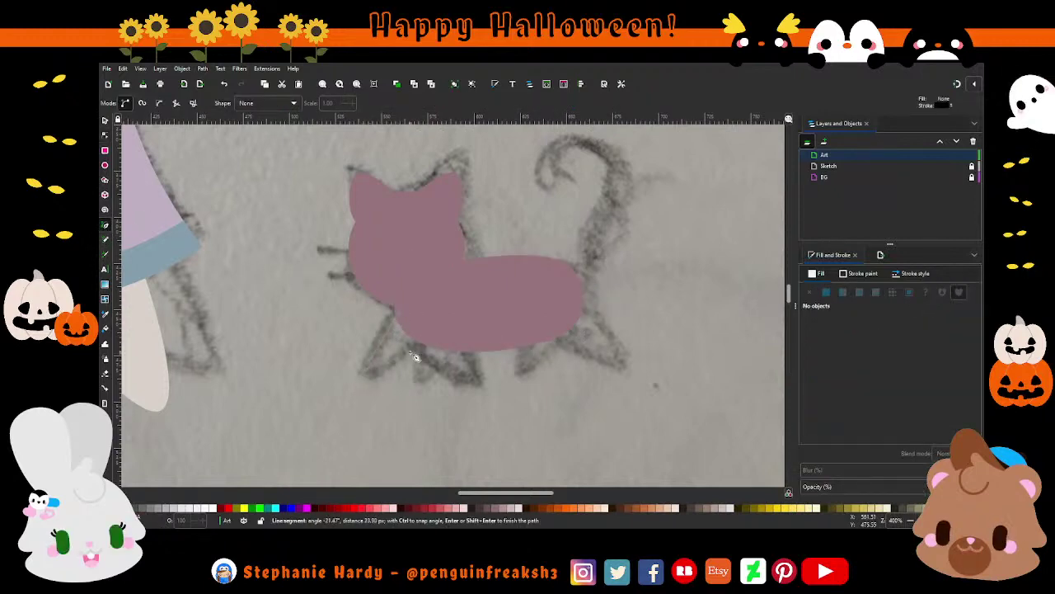
click(428, 337)
click(399, 312)
click(360, 374)
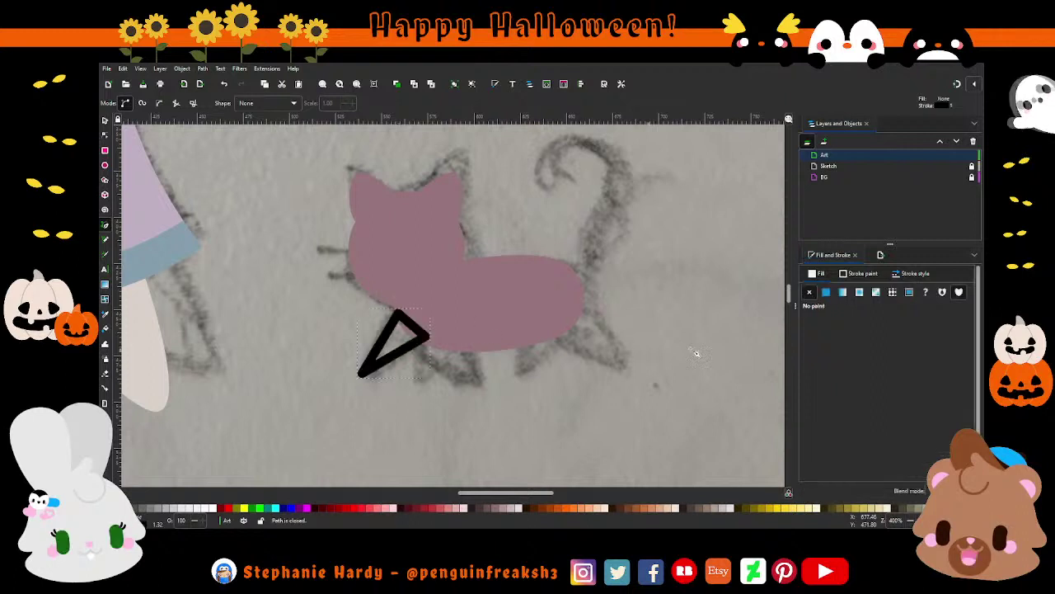
click(827, 292)
click(862, 273)
click(808, 292)
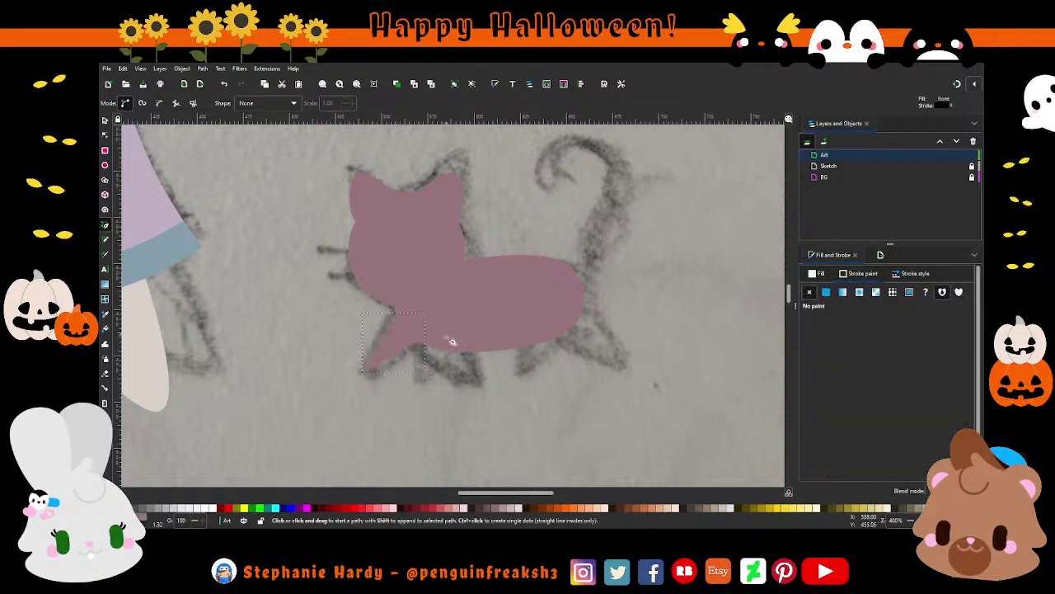
Draw a second pink leg triangle without outline beside the first.
click(464, 371)
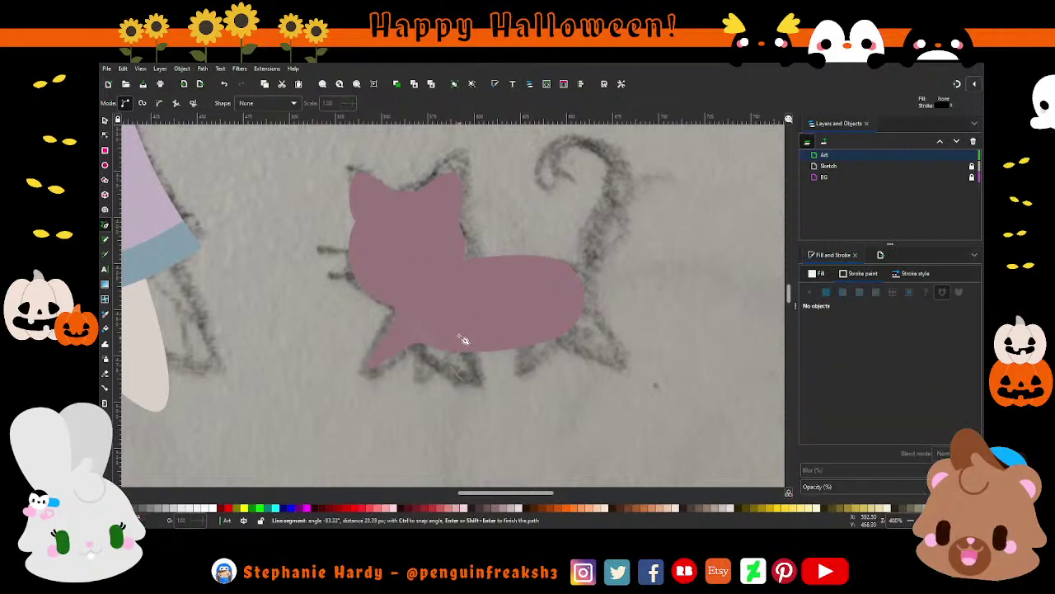
click(418, 327)
click(462, 332)
click(464, 381)
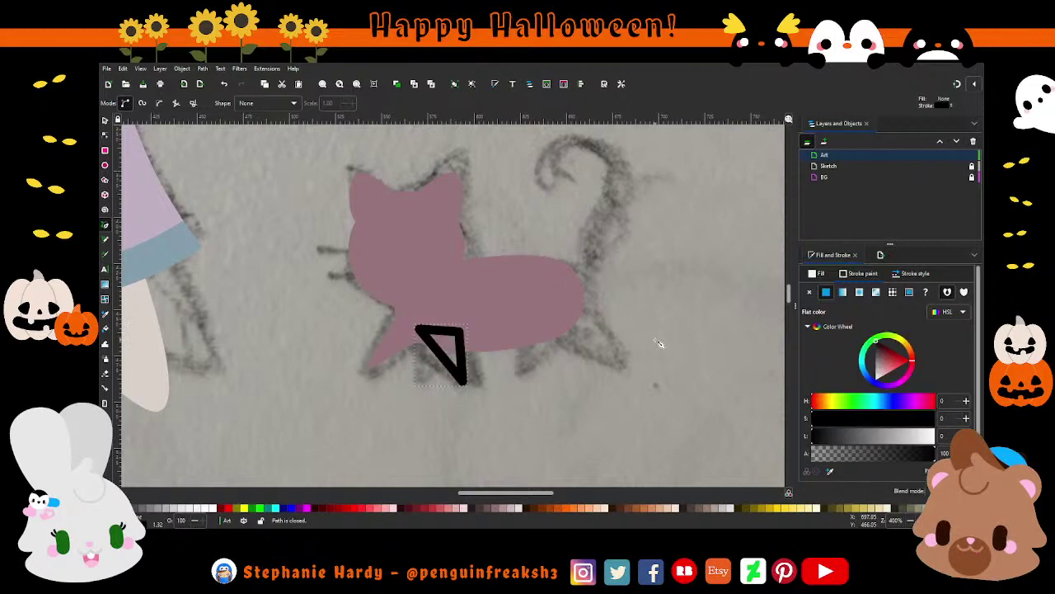
click(804, 292)
click(816, 273)
click(827, 292)
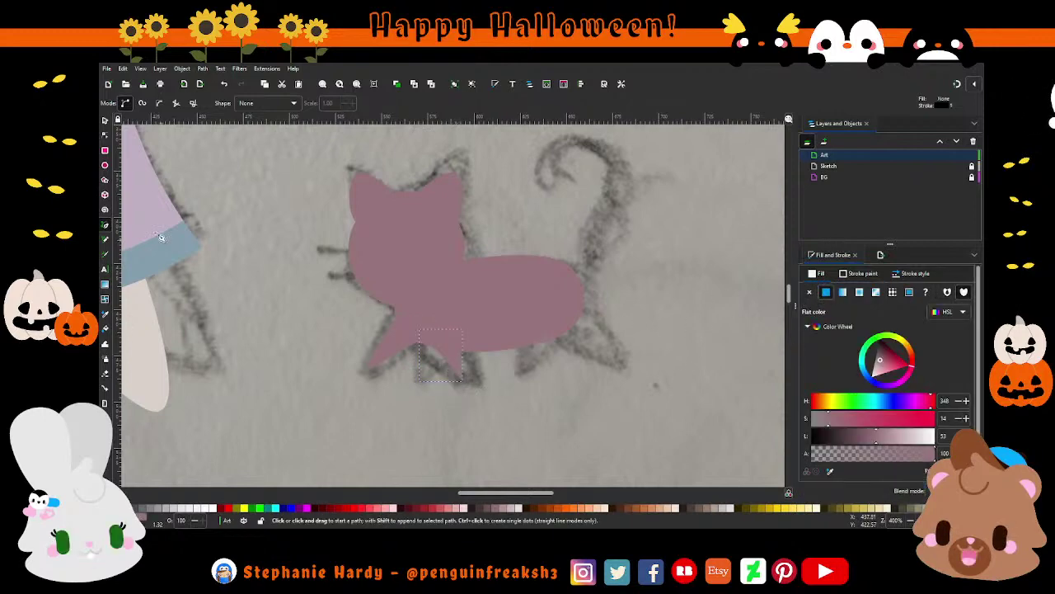
Reshape the leg triangle's corner nodes to follow the sketched leg.
key(n)
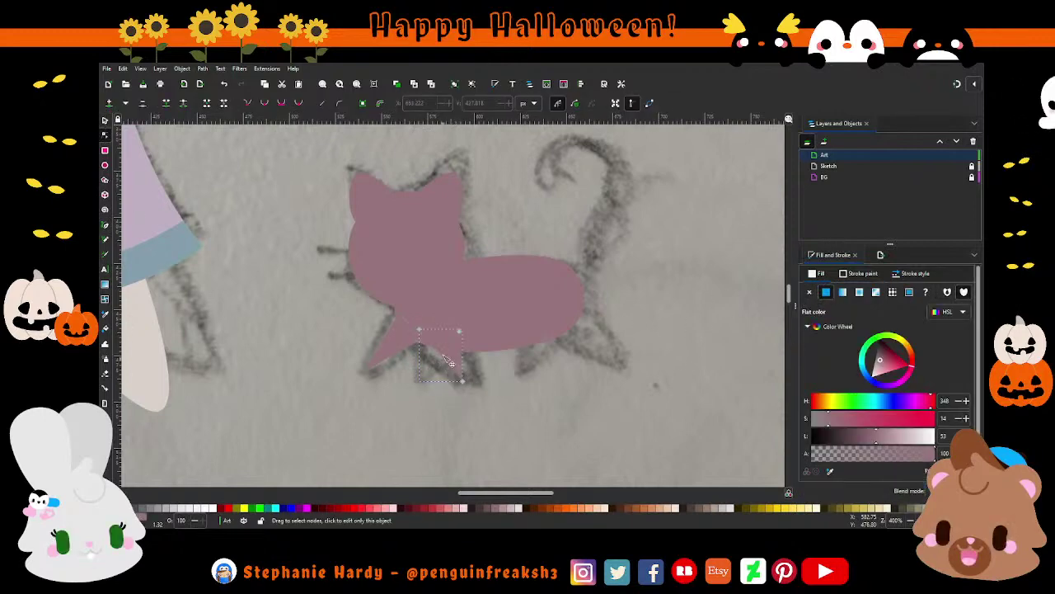
drag(419, 330, 403, 311)
click(398, 353)
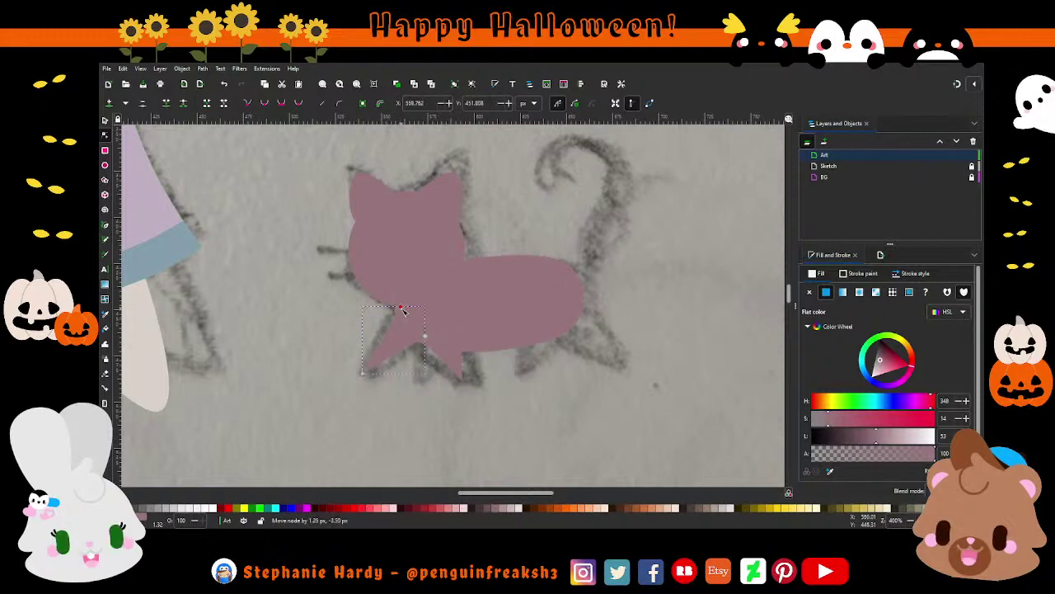
click(368, 370)
mouse_move(350, 359)
mouse_down()
mouse_move(392, 373)
mouse_move(377, 381)
mouse_up()
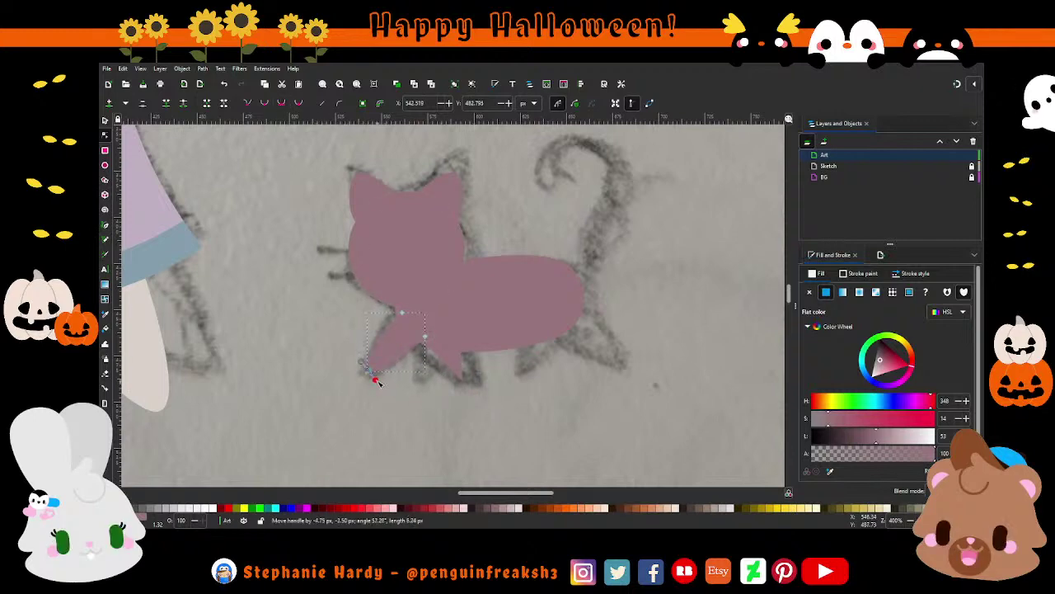
drag(425, 337, 399, 309)
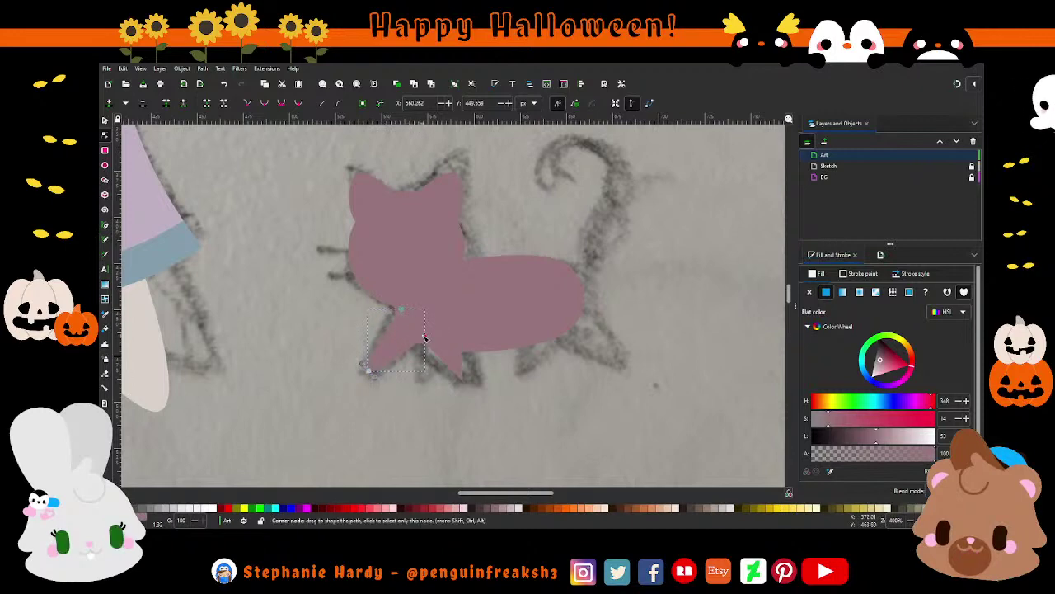
Paste a leg copy, adjust its tip, and fill it with the witch's lavender.
key(ctrl+v)
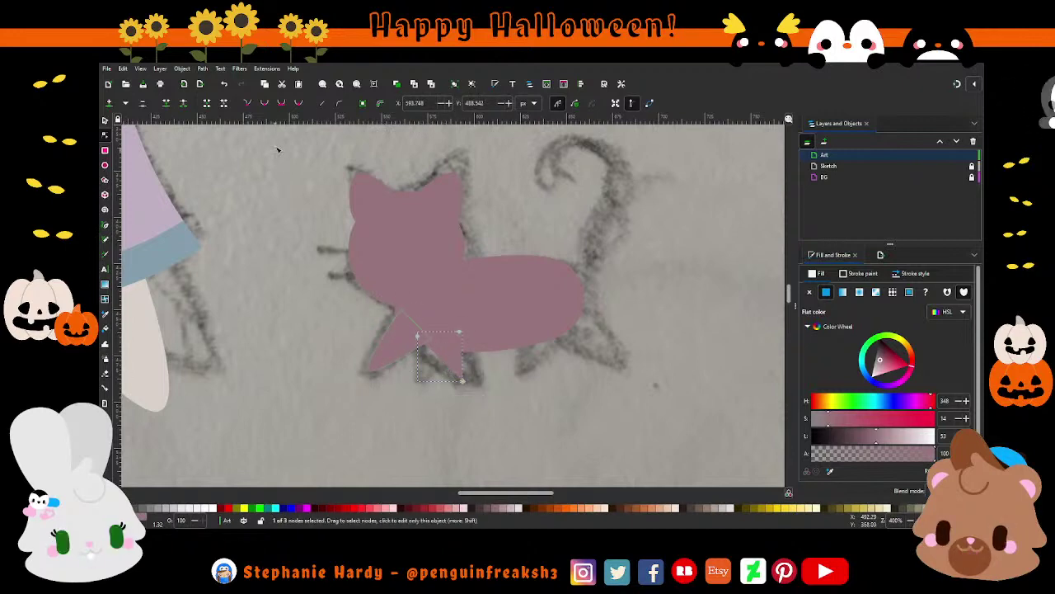
drag(471, 372, 477, 379)
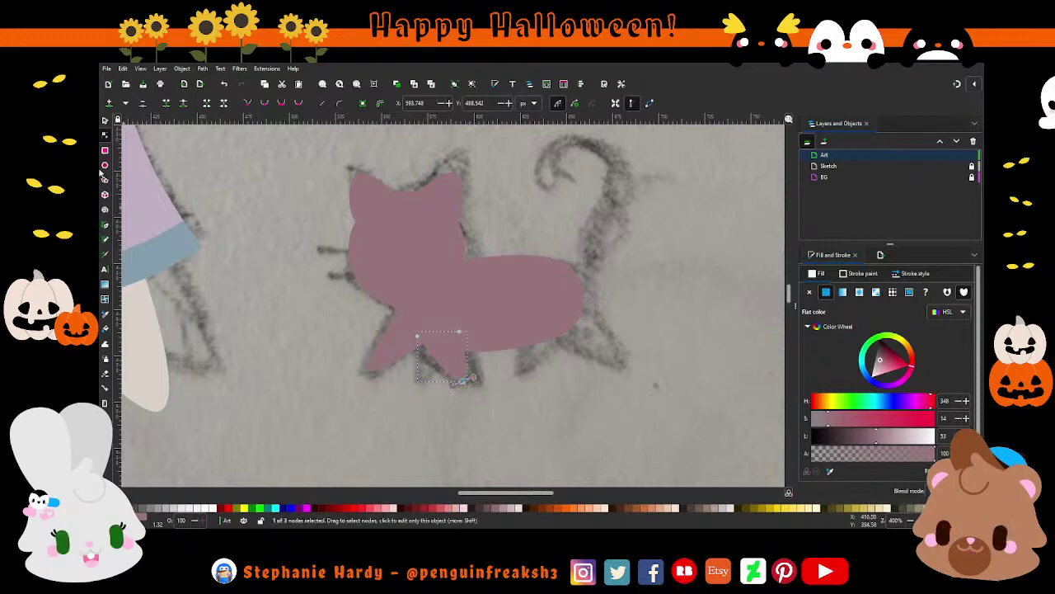
click(104, 121)
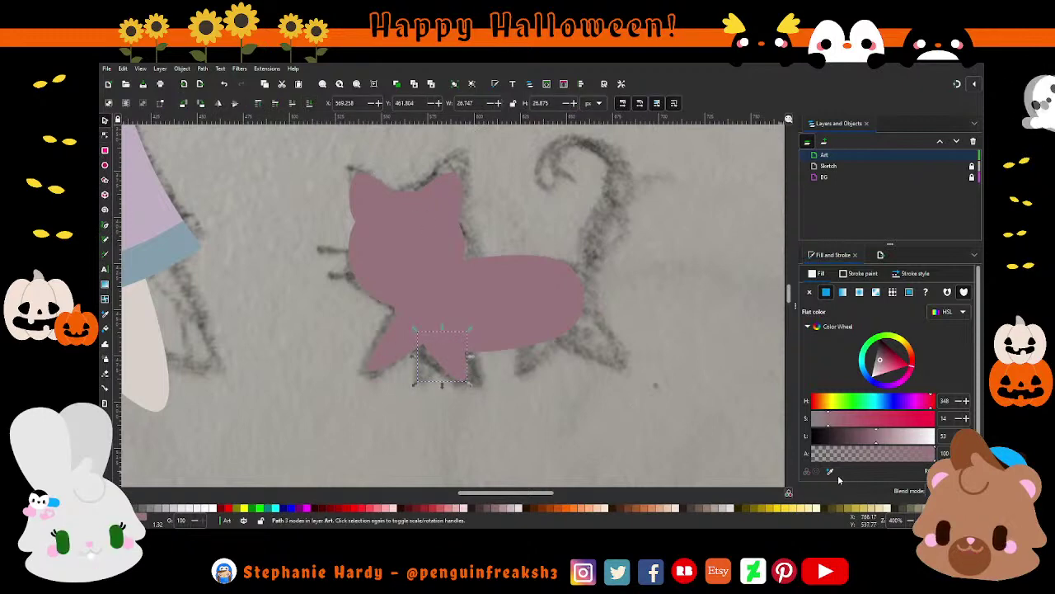
click(830, 471)
click(147, 218)
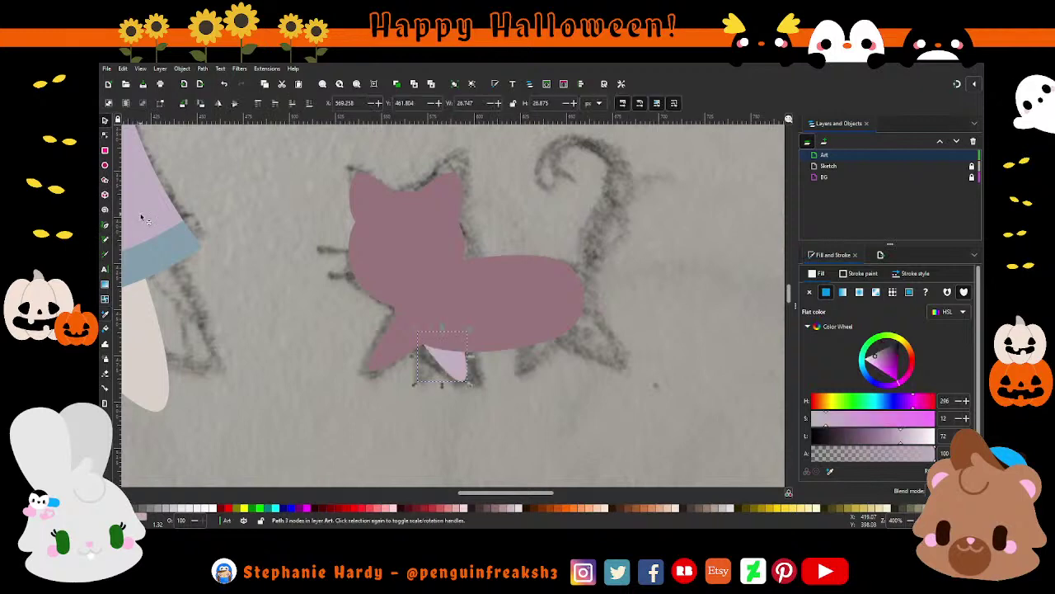
Move a leg under the cat's hindquarters, undoing the first attempt.
key(s)
ctrl+scroll(524, 400, down, 1)
ctrl+scroll(524, 400, down, 2)
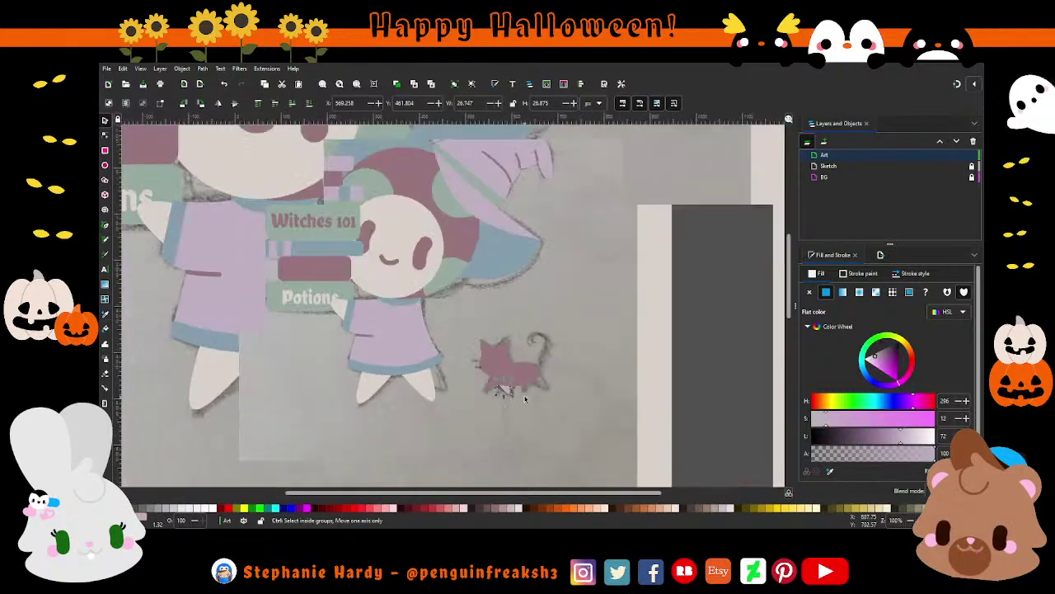
ctrl+scroll(524, 400, down, 1)
scroll(526, 401, up, 1)
ctrl+scroll(524, 400, up, 1)
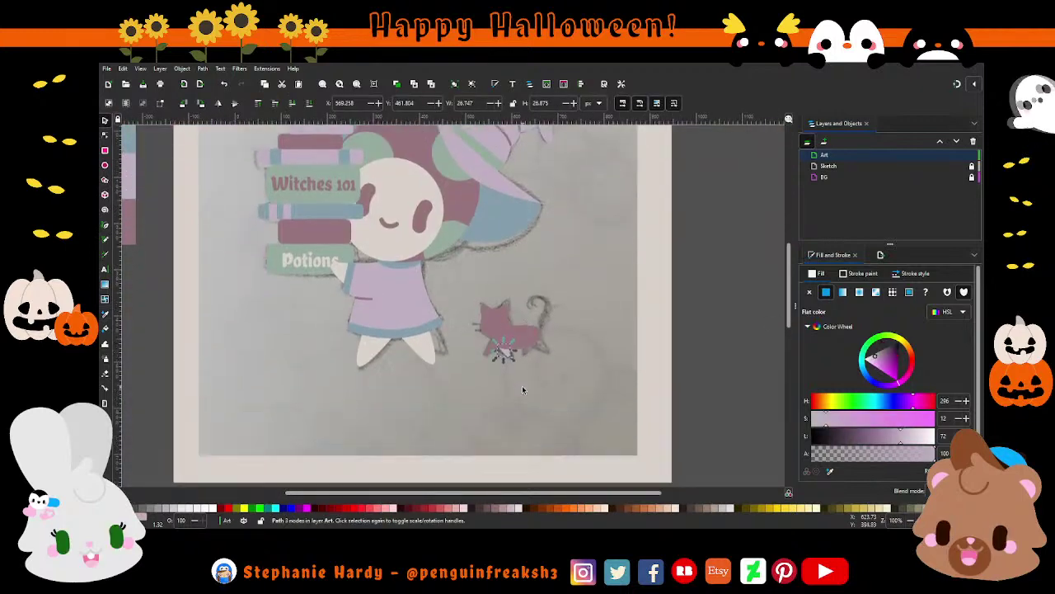
ctrl+scroll(526, 388, up, 1)
ctrl+scroll(523, 363, up, 2)
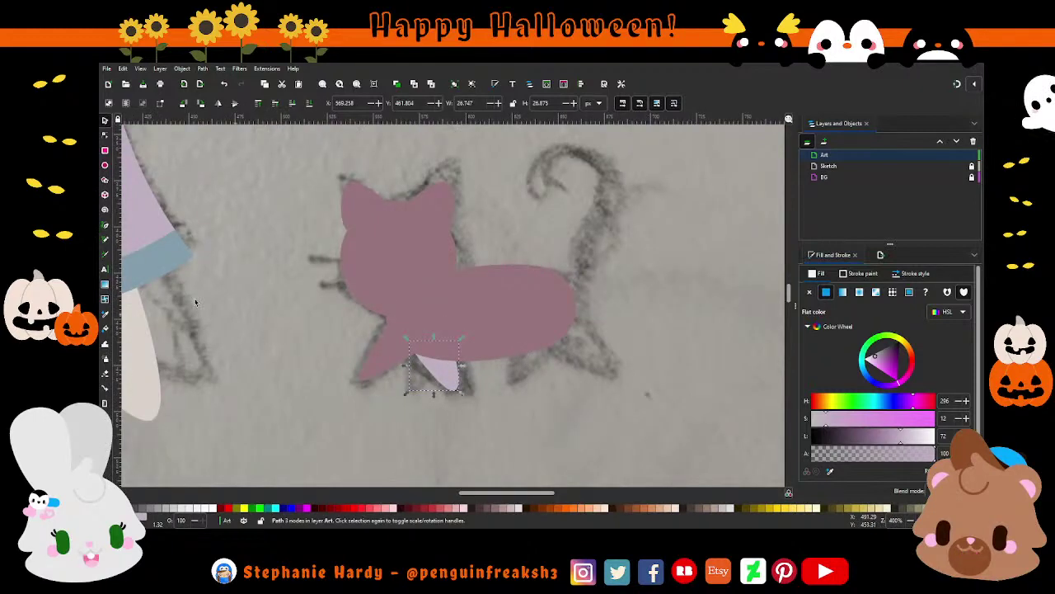
click(392, 369)
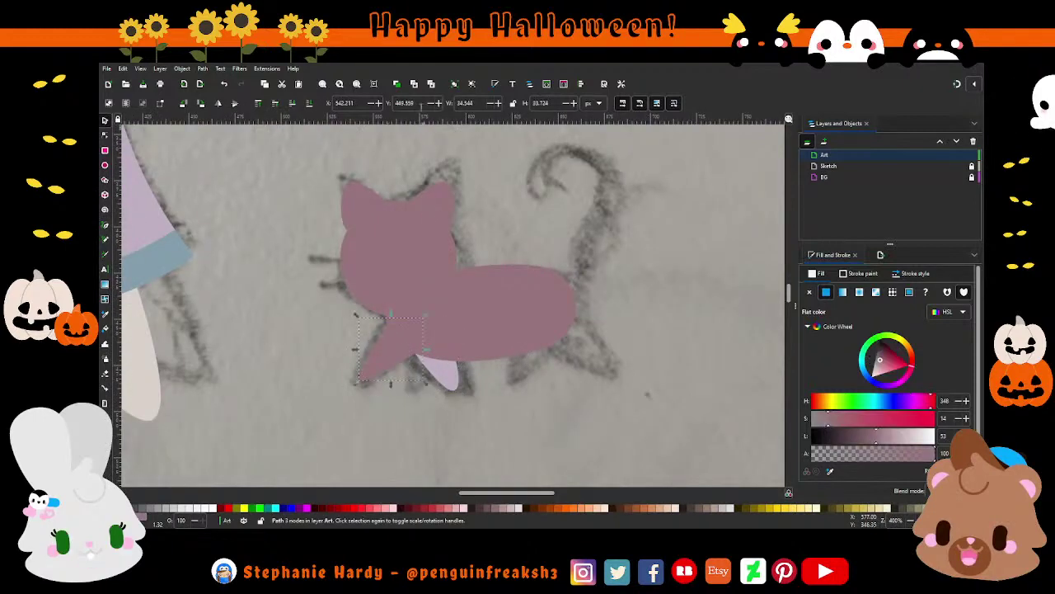
drag(375, 361, 591, 361)
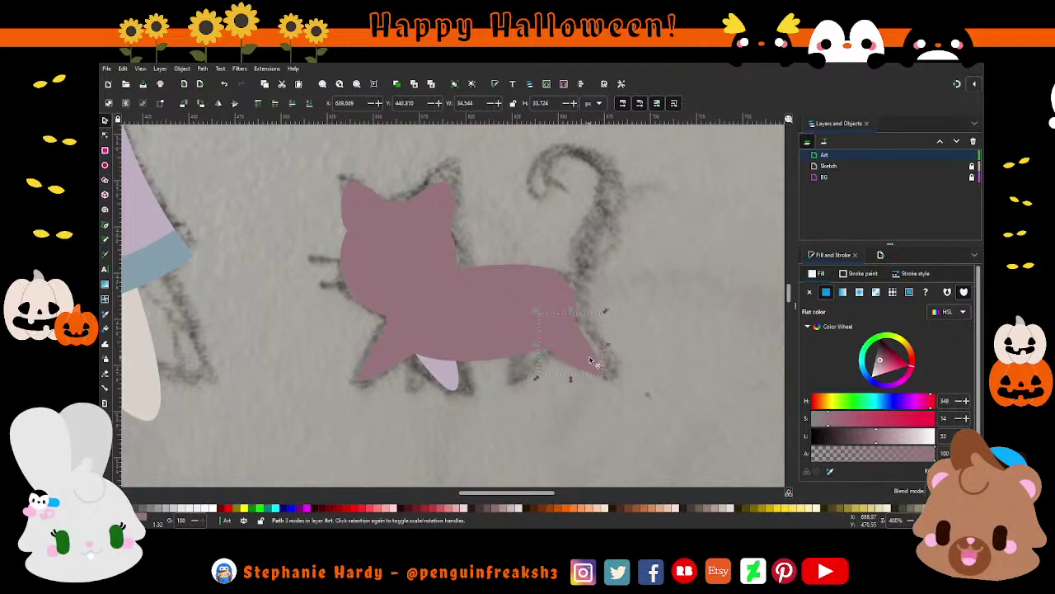
key(ctrl+z)
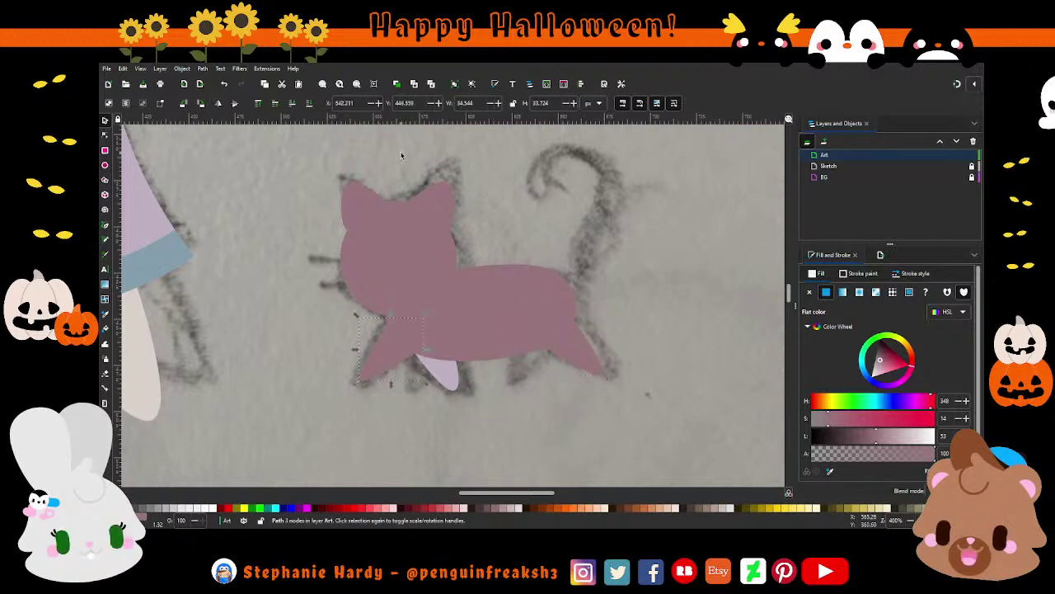
mouse_move(392, 342)
mouse_down()
mouse_move(544, 338)
mouse_move(509, 379)
mouse_move(522, 378)
mouse_up()
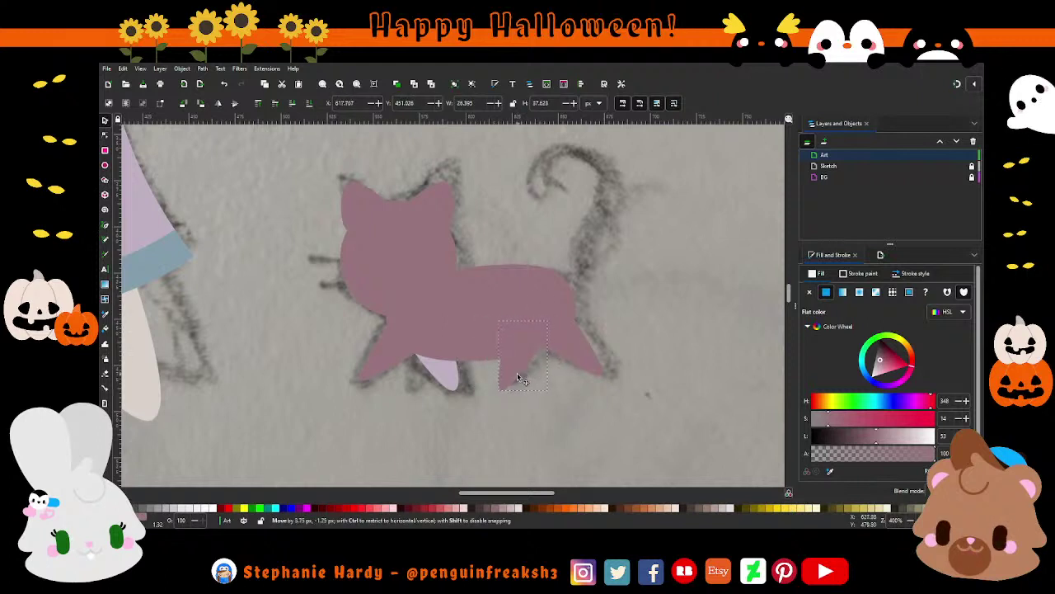
Recolour the lavender leg with the body's pink using the Dropper and reposition it.
click(445, 375)
key(d)
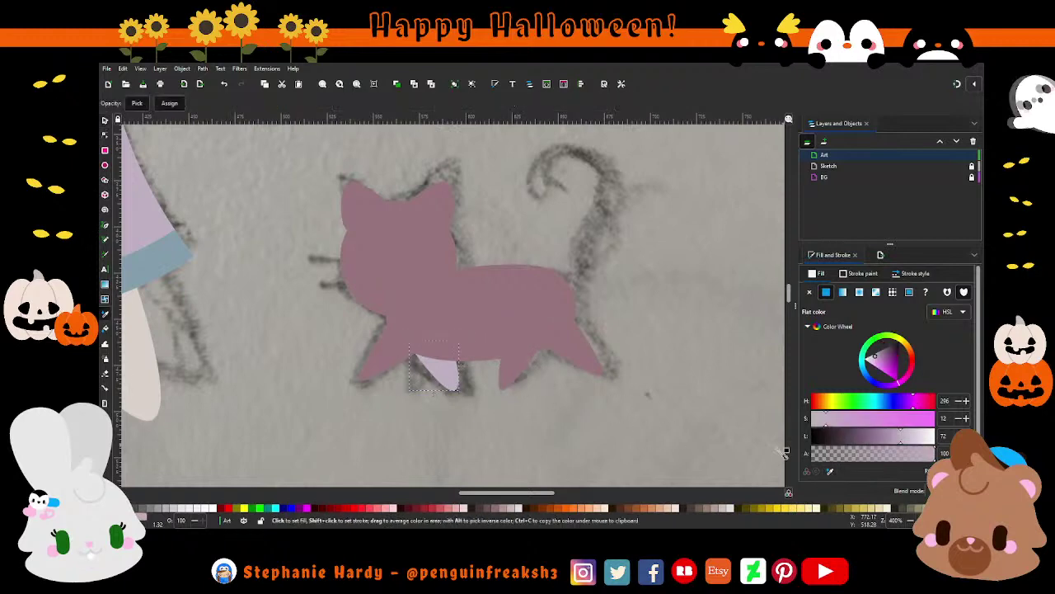
click(565, 370)
key(d)
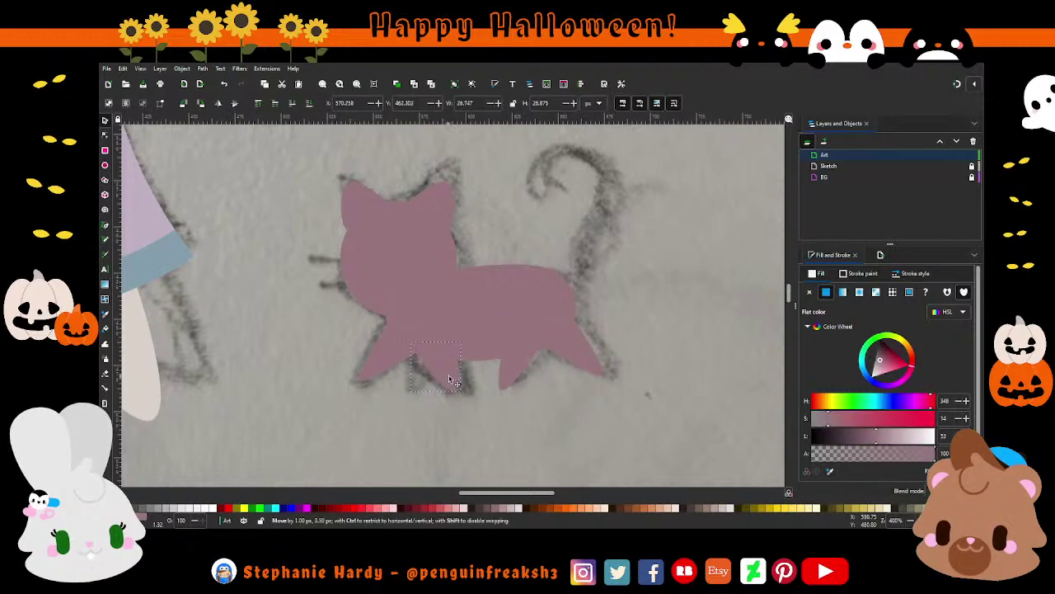
drag(450, 380, 443, 386)
Select the front and rear legs, then nudge a leg slightly into place under the body.
click(381, 373)
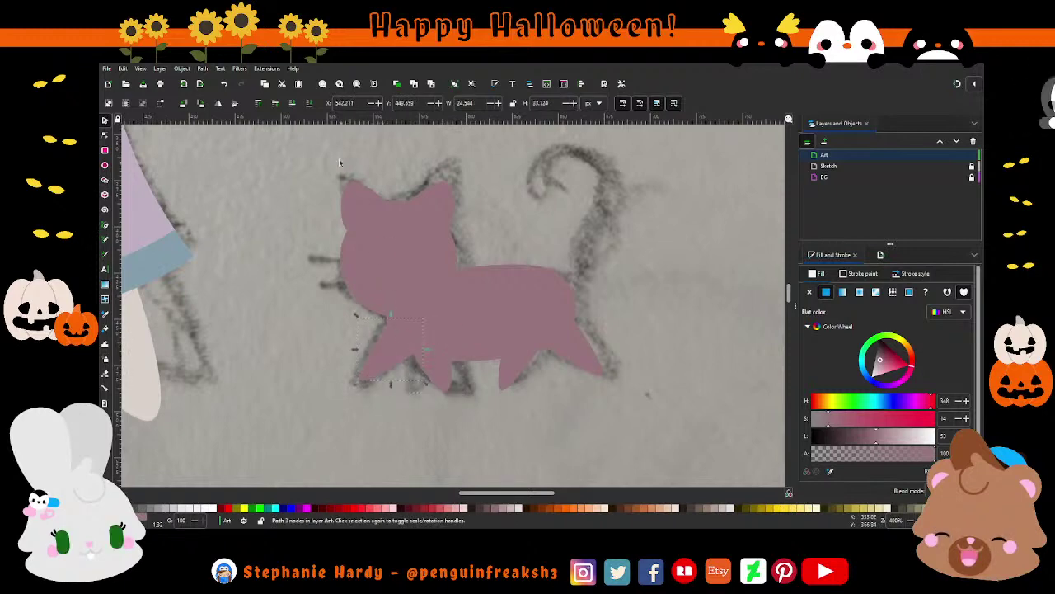
shift+click(519, 381)
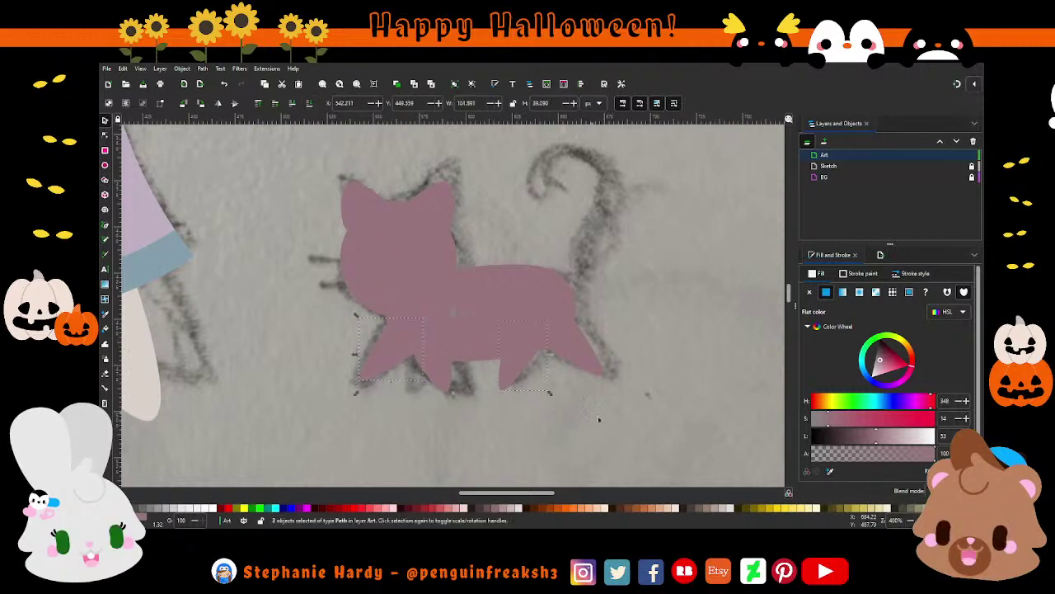
scroll(612, 430, down, 1)
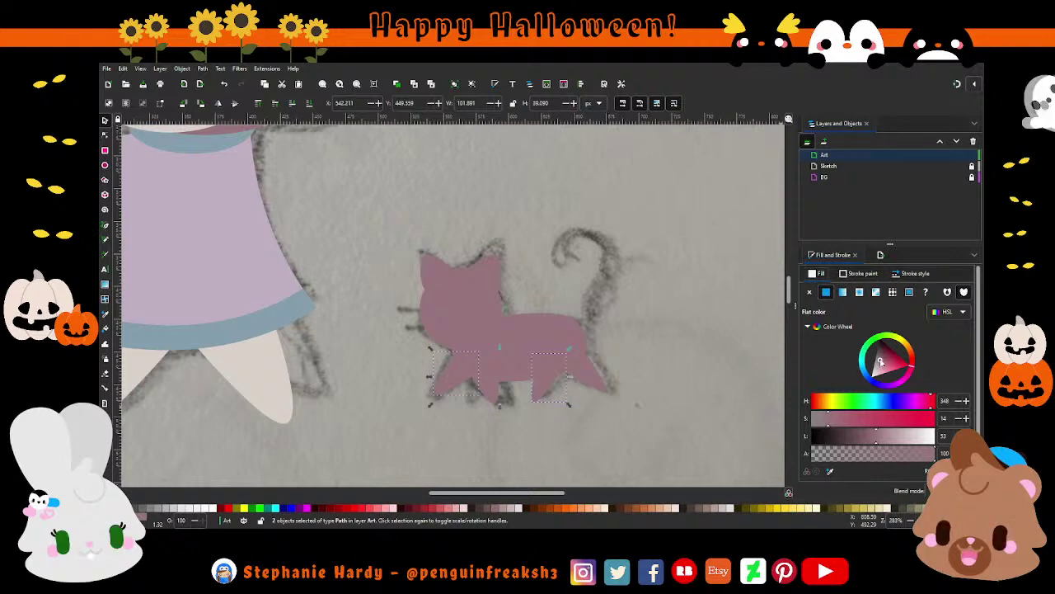
key(Escape)
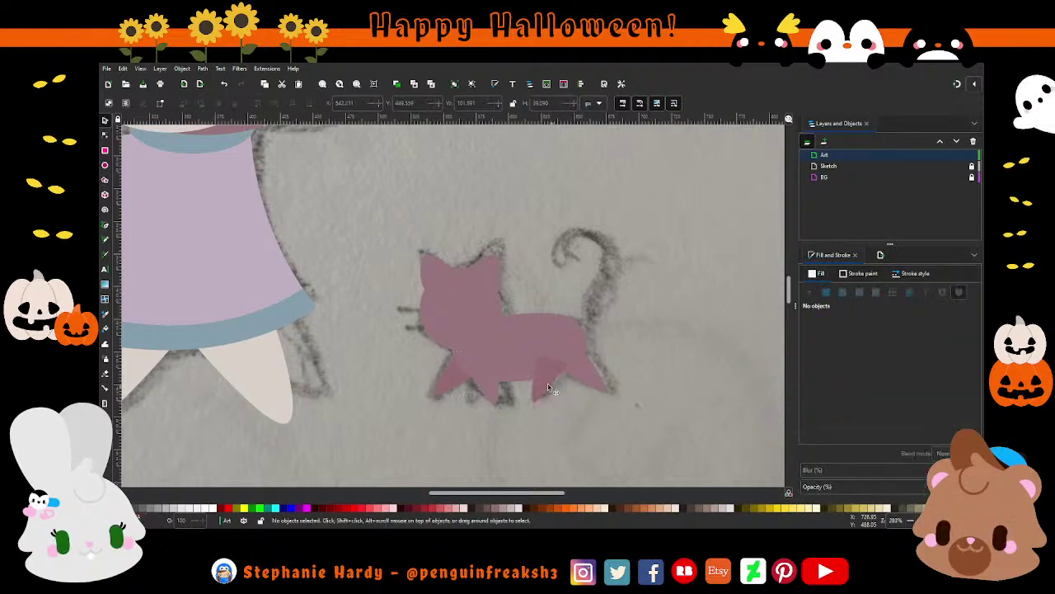
click(547, 386)
key(Escape)
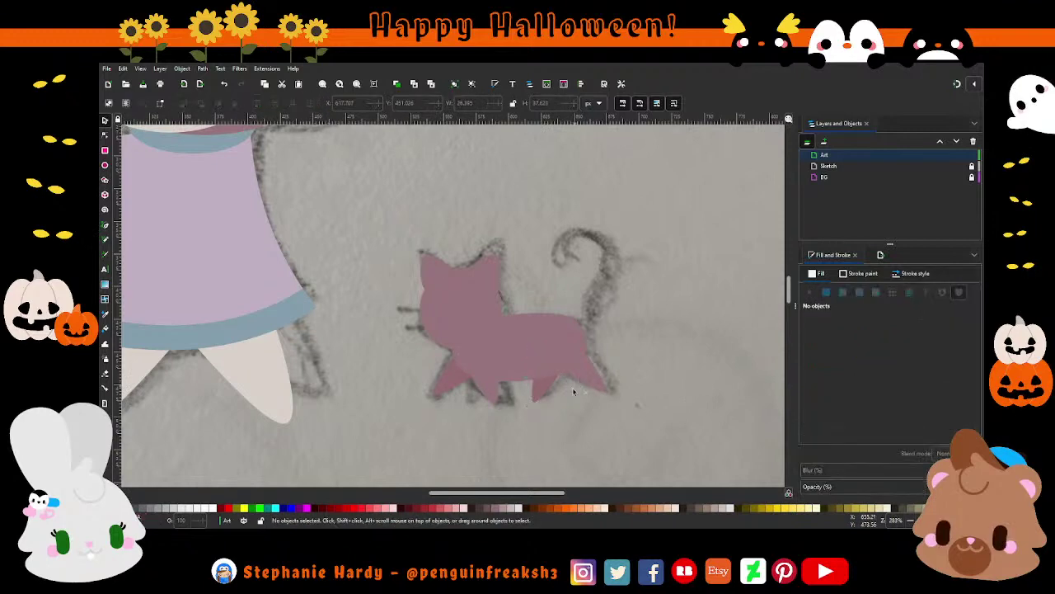
drag(450, 388, 459, 389)
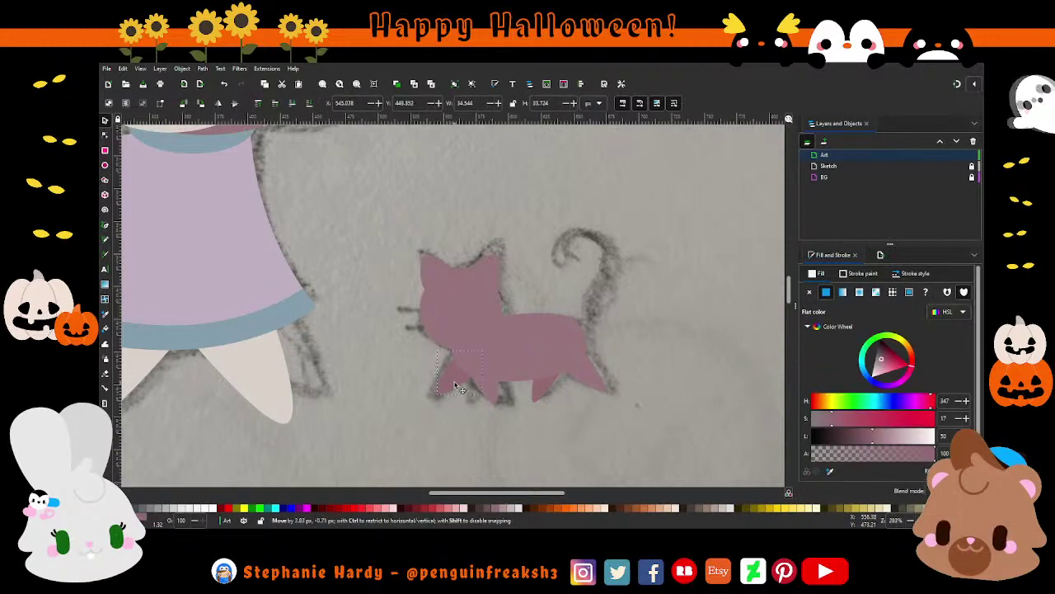
key(Escape)
ctrl+scroll(536, 343, down, 2)
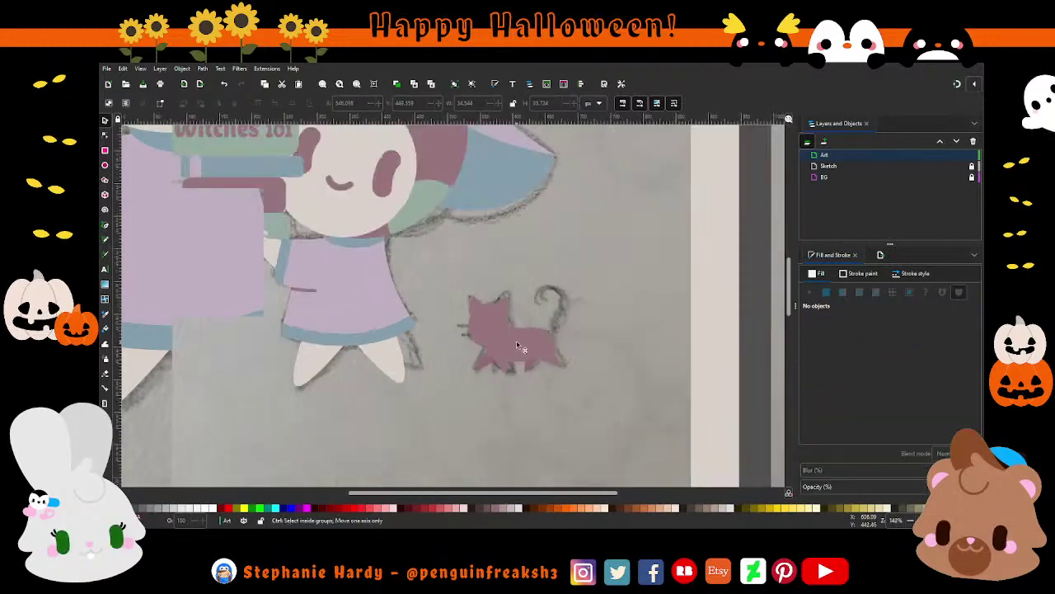
ctrl+scroll(536, 343, up, 2)
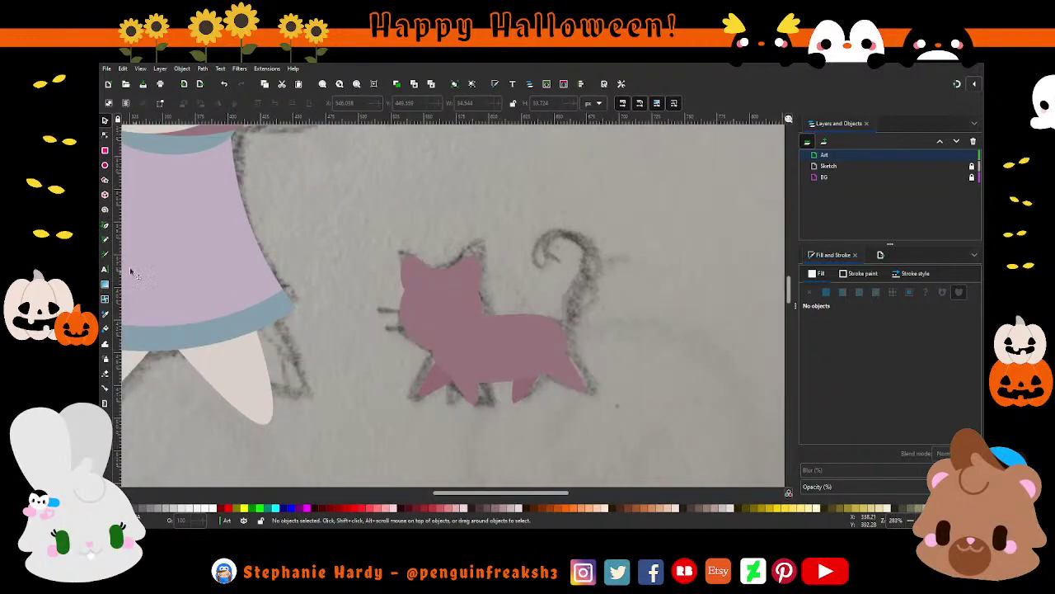
Draw a bent tail line from the cat's back with a thicker stroke in the cat's pink.
key(b)
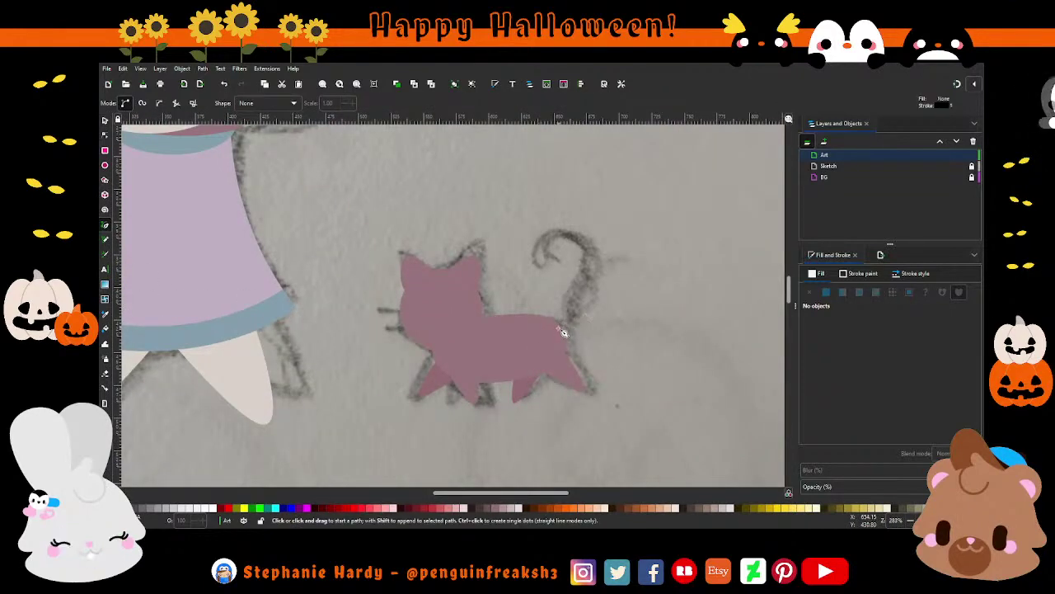
click(560, 333)
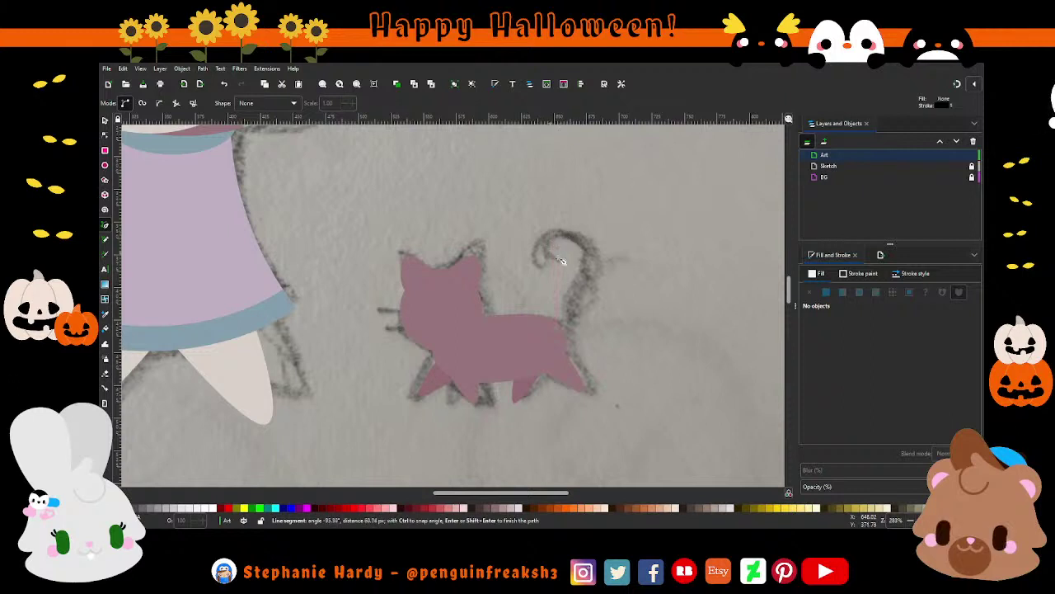
click(591, 243)
double_click(538, 260)
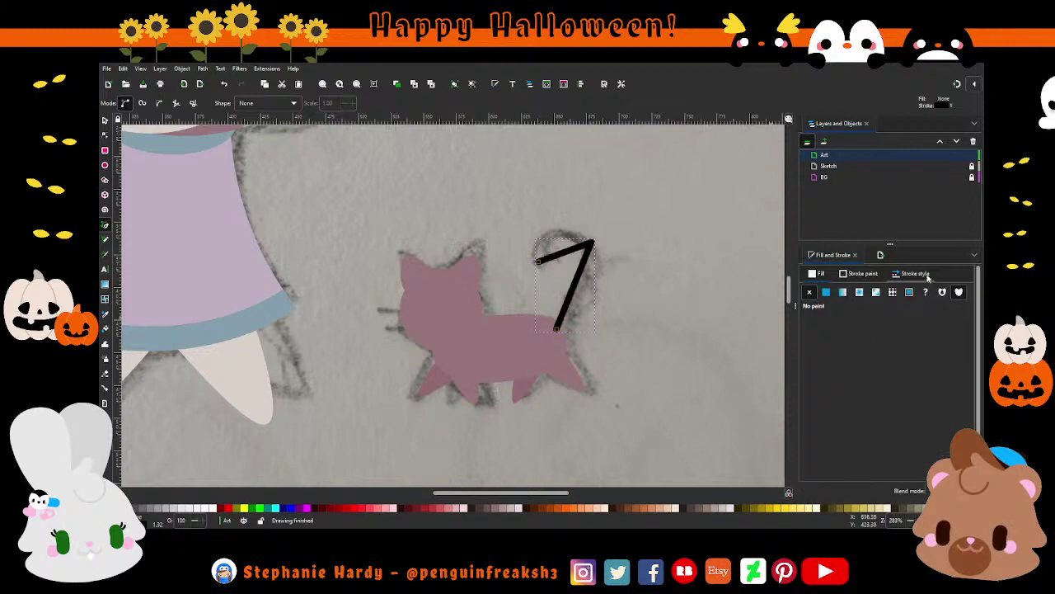
click(911, 273)
text(10)
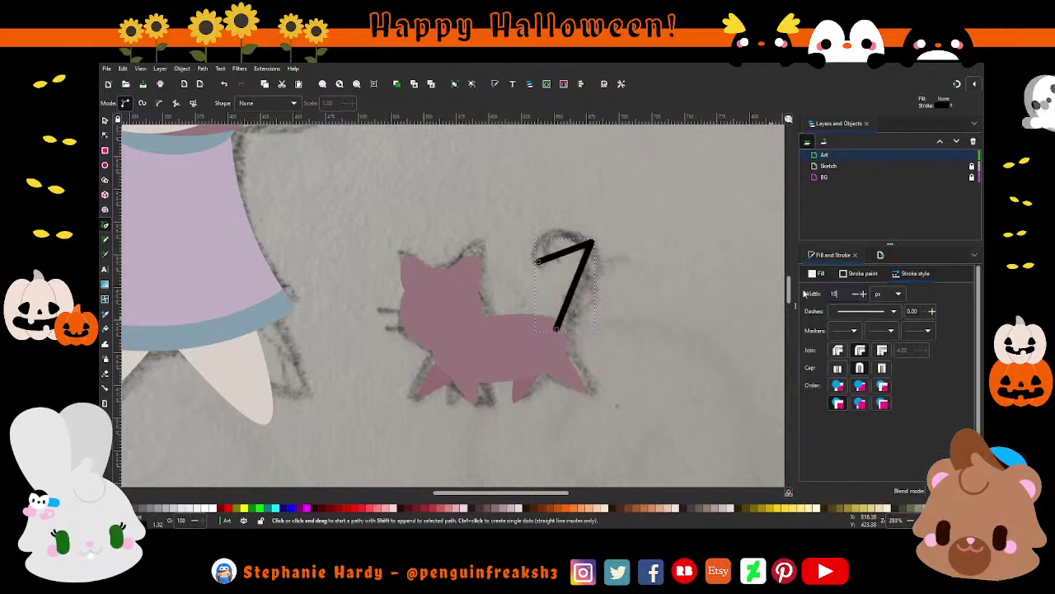
key(Return)
click(863, 272)
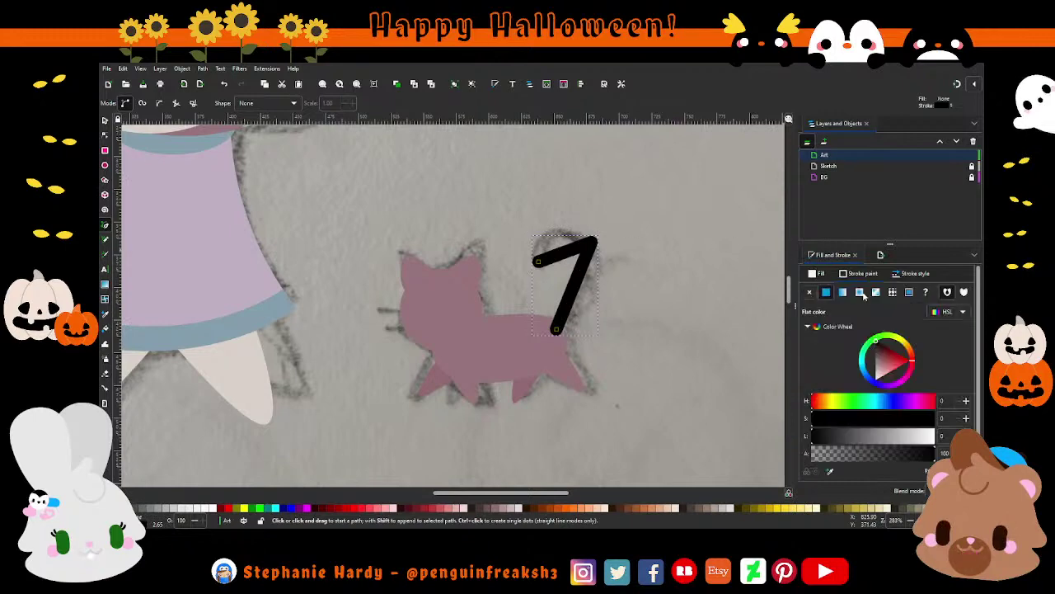
key(d)
shift+click(494, 357)
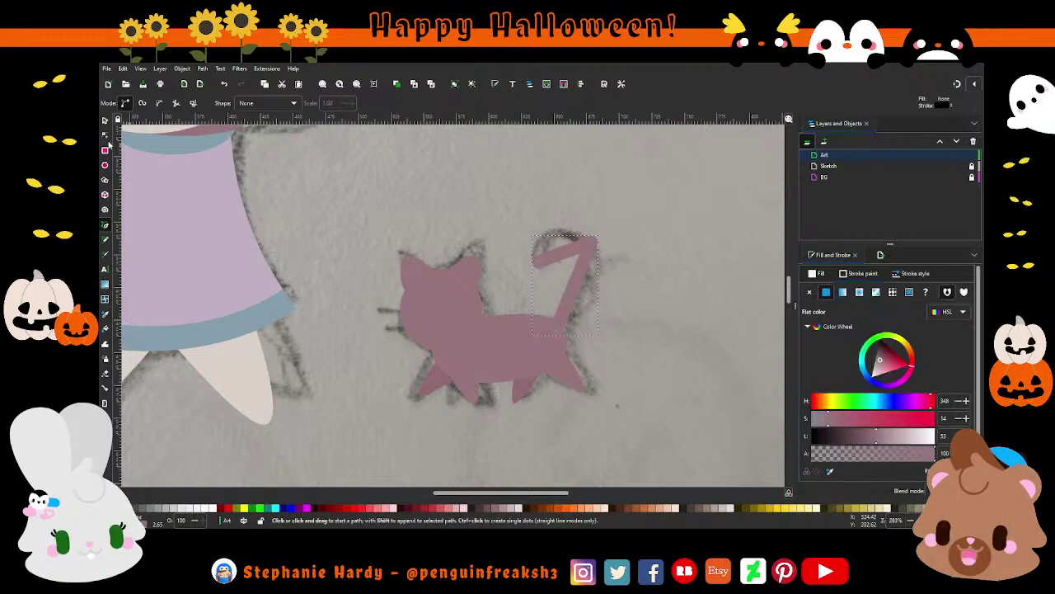
Bend the tail's nodes and handles into a curled, question-mark shape.
click(104, 134)
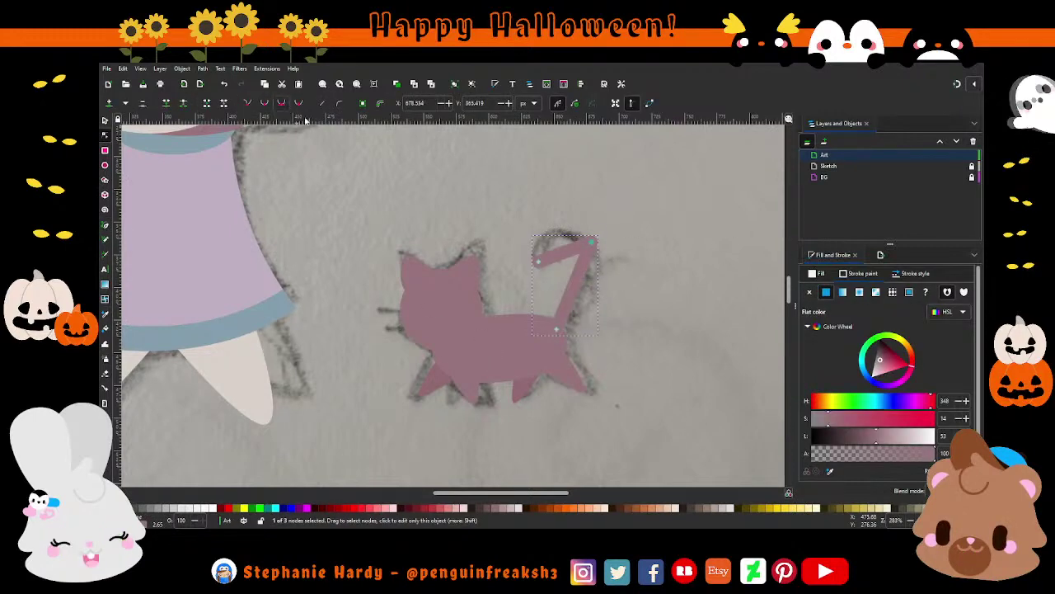
drag(540, 257, 535, 236)
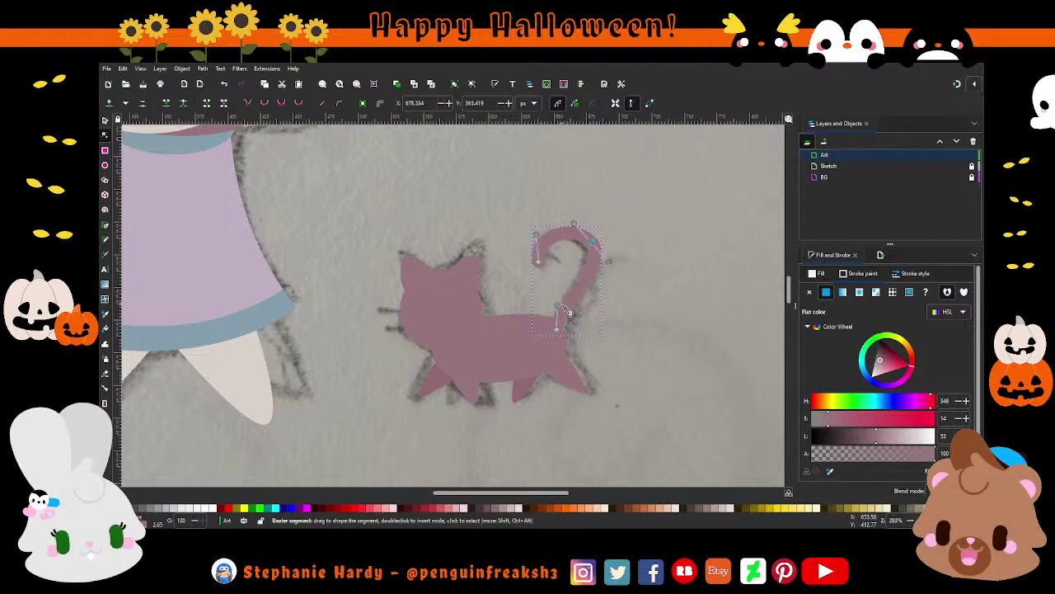
click(566, 305)
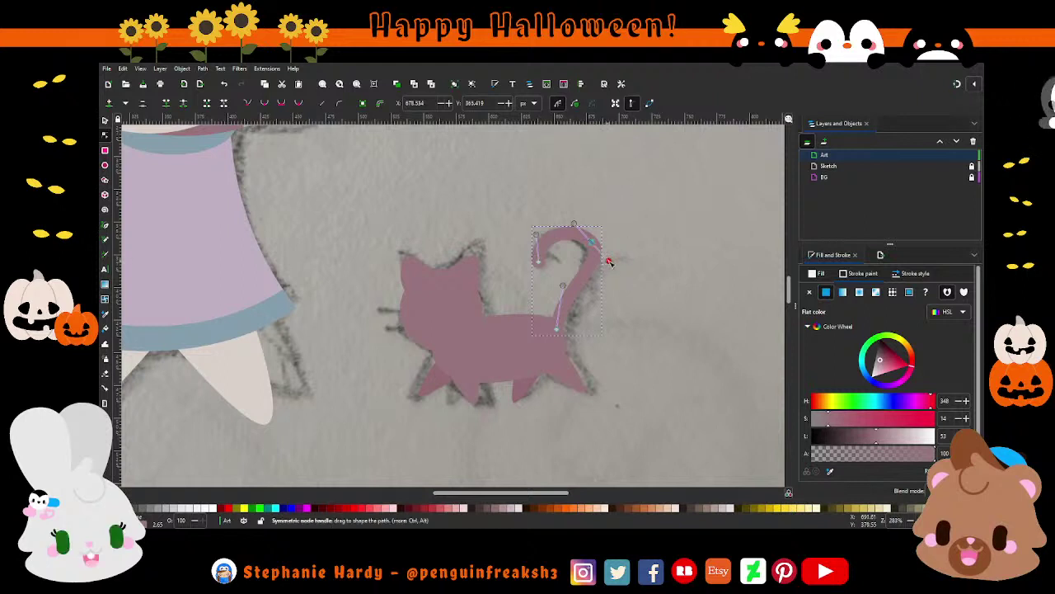
drag(608, 262, 578, 220)
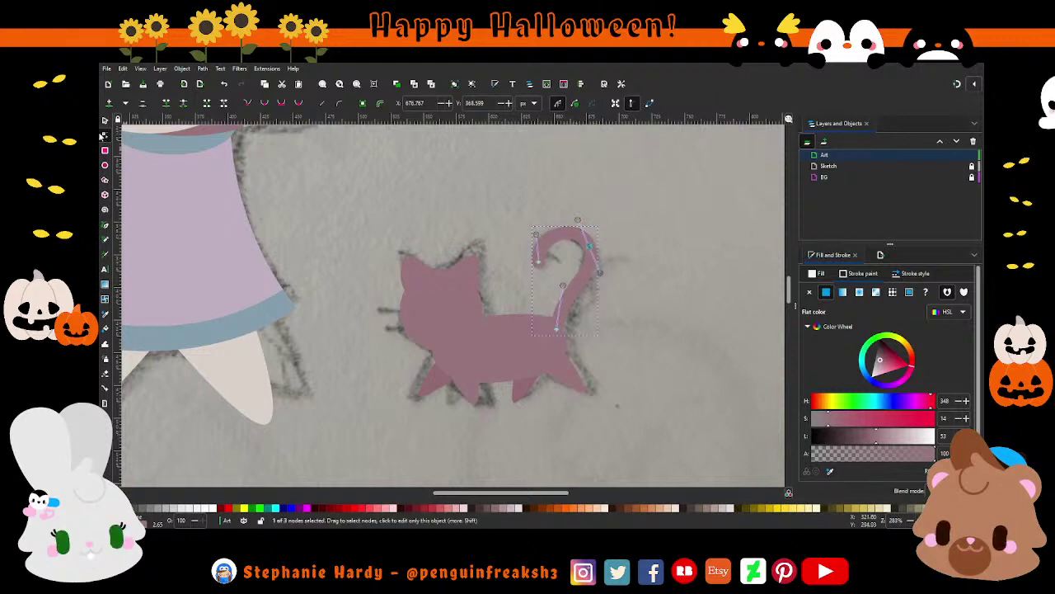
drag(559, 334, 557, 335)
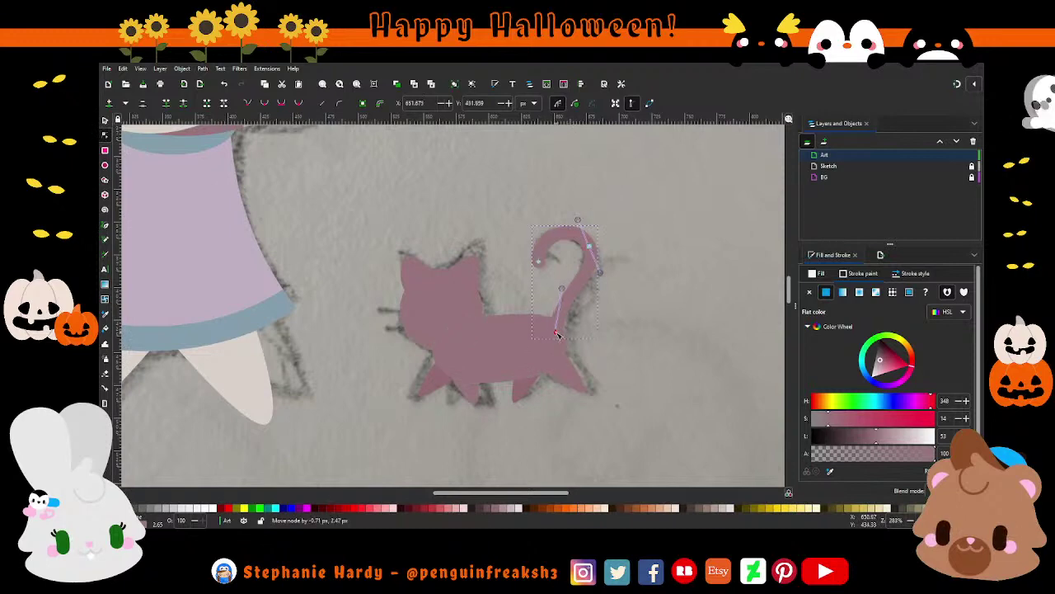
click(105, 119)
Hide the Sketch layer and outline both leg paths in the skirt hem's blue.
key(Escape)
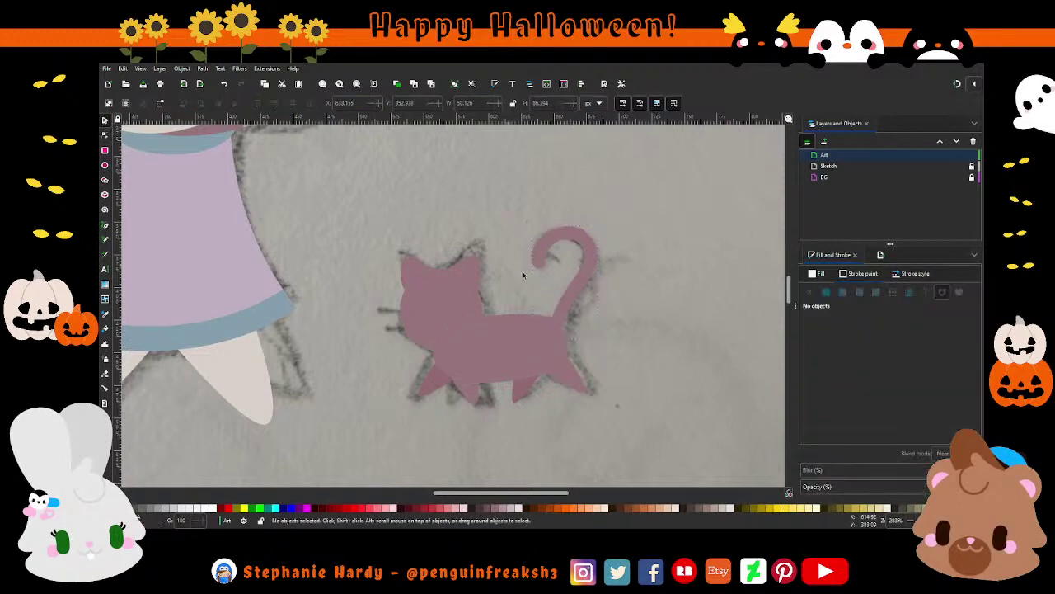
scroll(618, 317, down, 3)
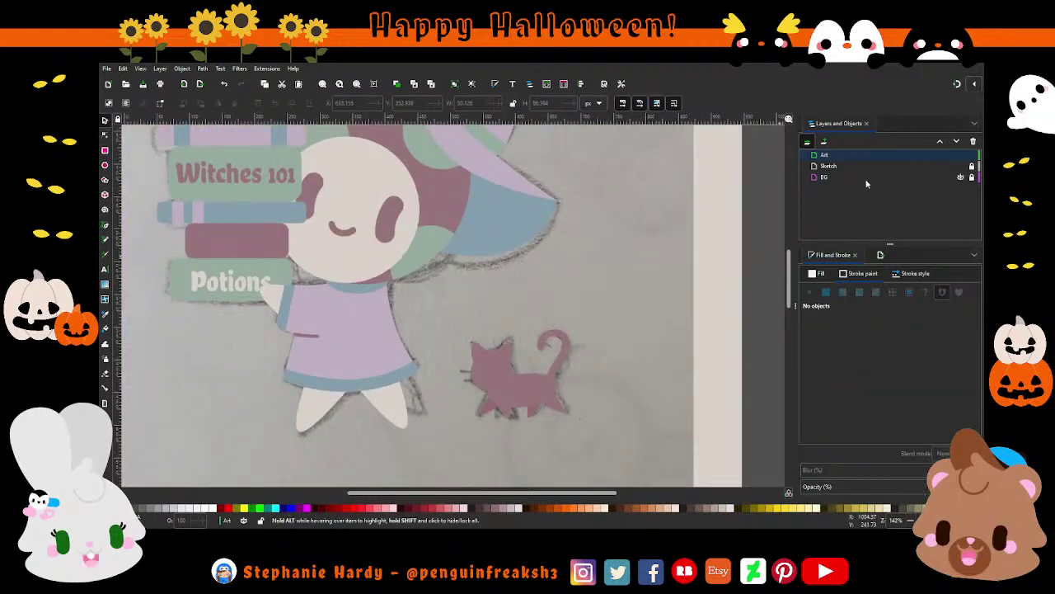
click(961, 166)
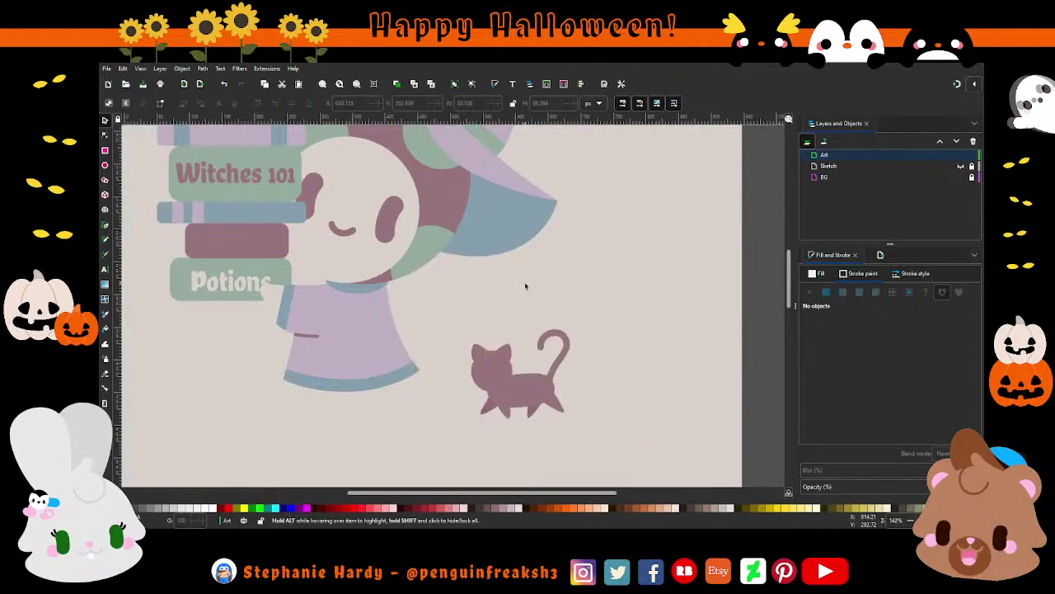
scroll(527, 285, down, 1)
drag(350, 334, 456, 400)
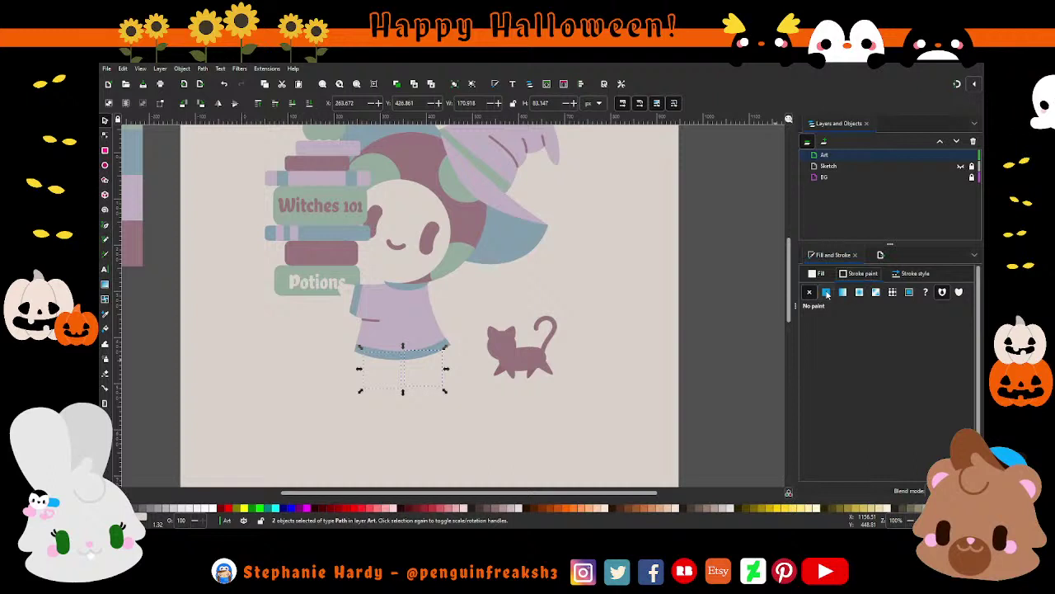
click(826, 292)
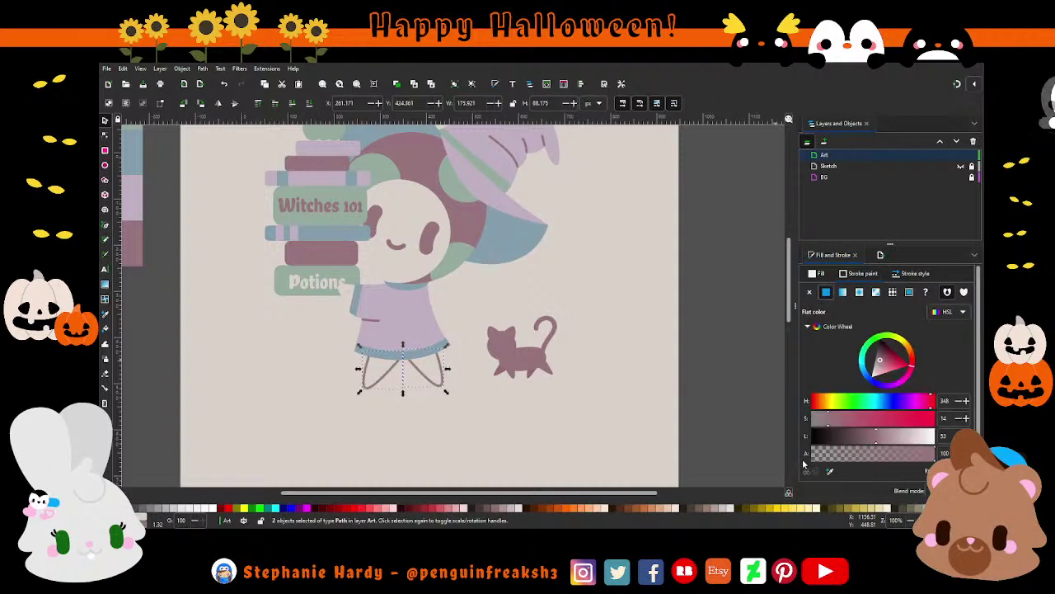
key(d)
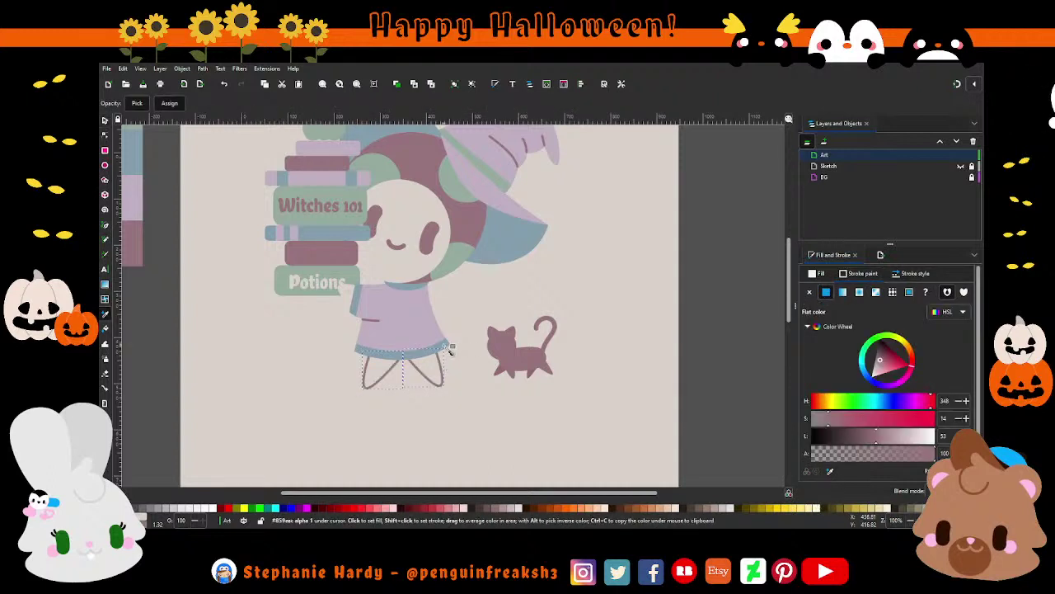
click(451, 351)
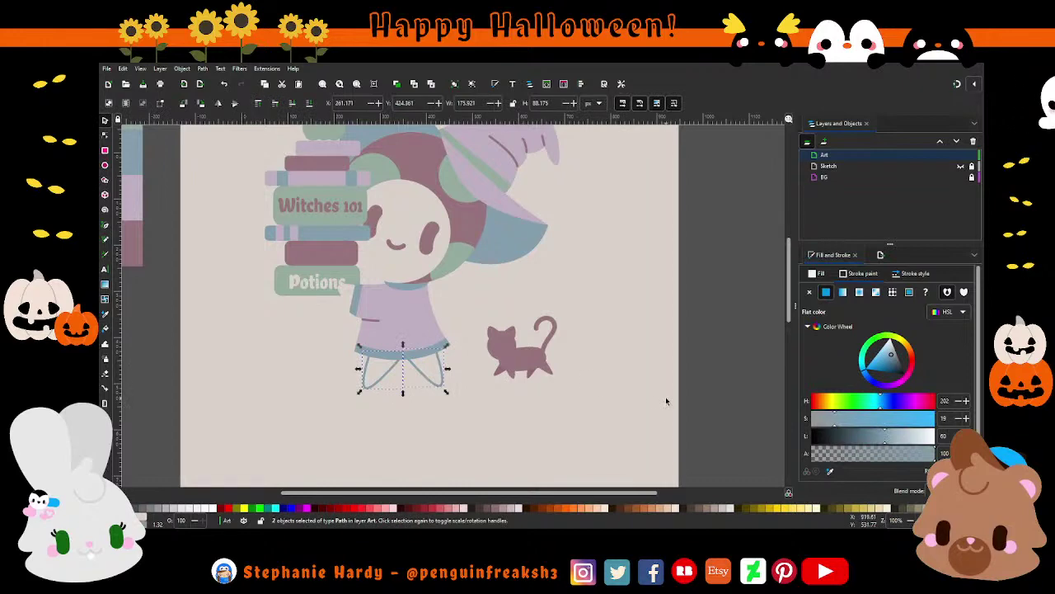
Give the small hand stroke by the sleeve a solid flat-colour outline.
scroll(688, 389, up, 1)
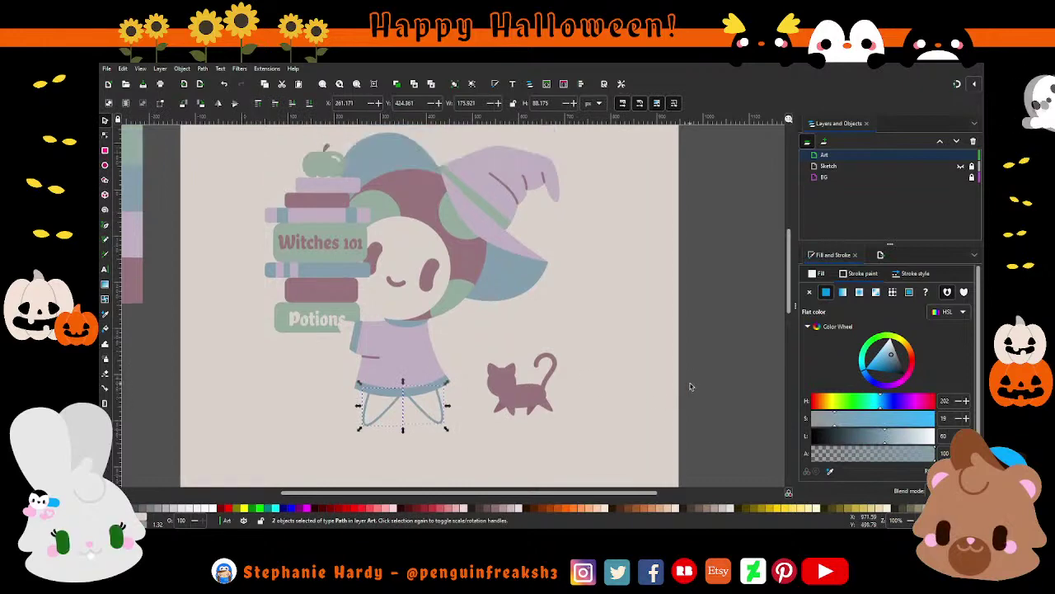
click(348, 333)
click(825, 292)
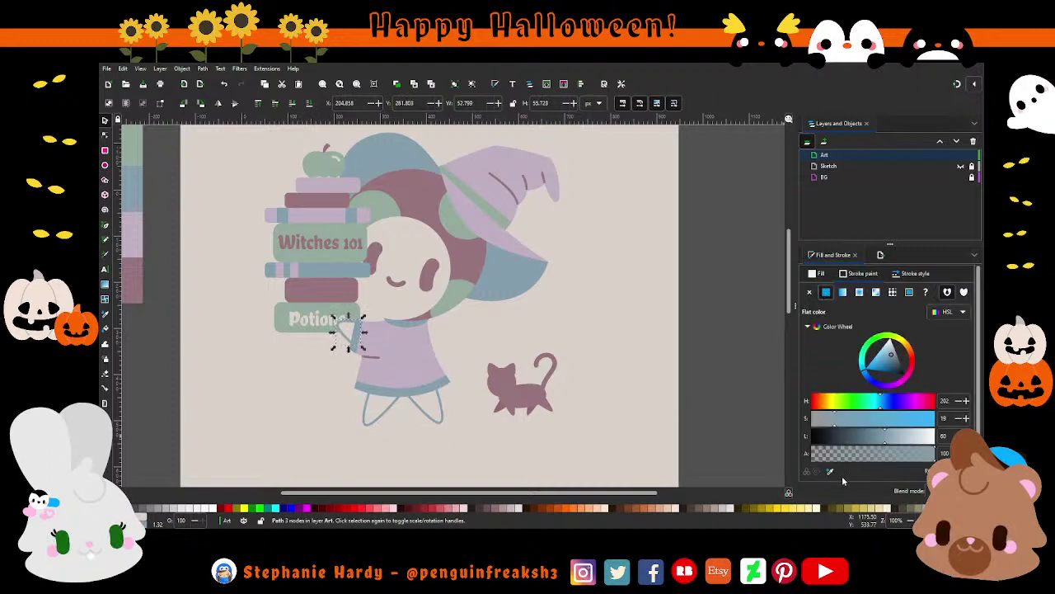
click(723, 349)
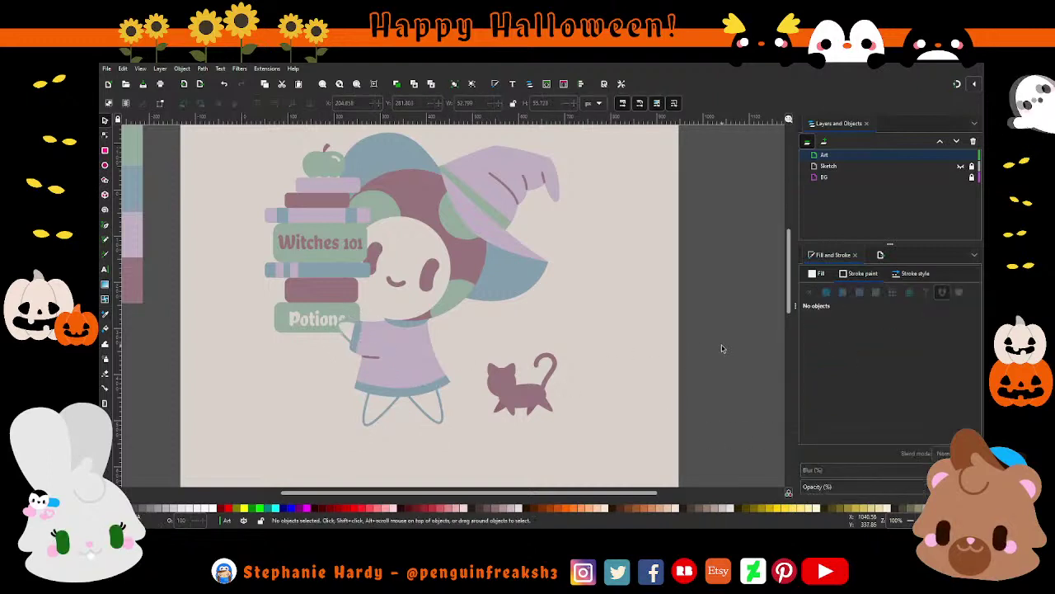
scroll(714, 350, down, 1)
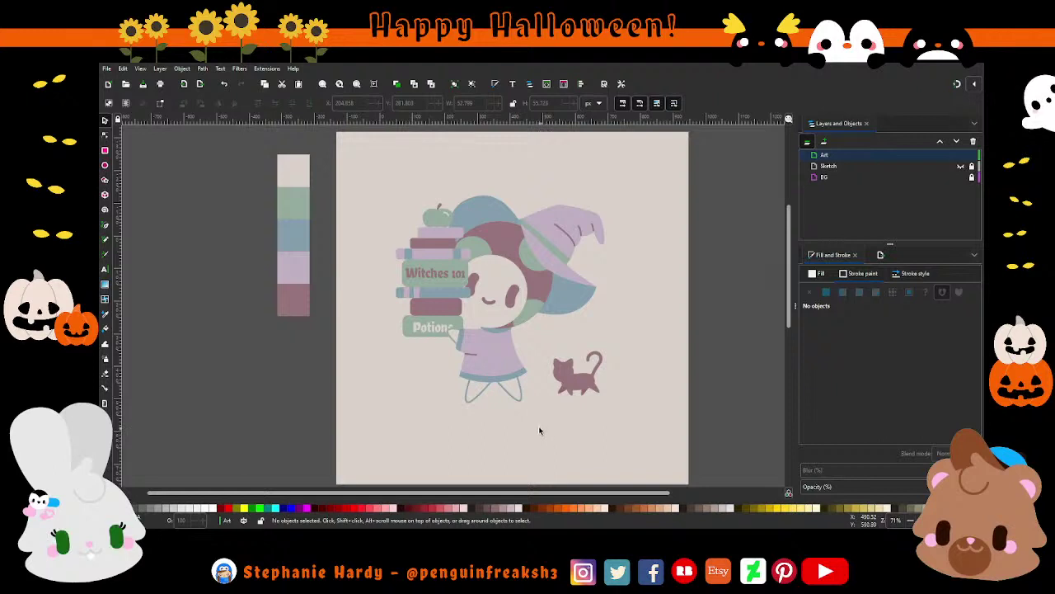
scroll(507, 409, up, 1)
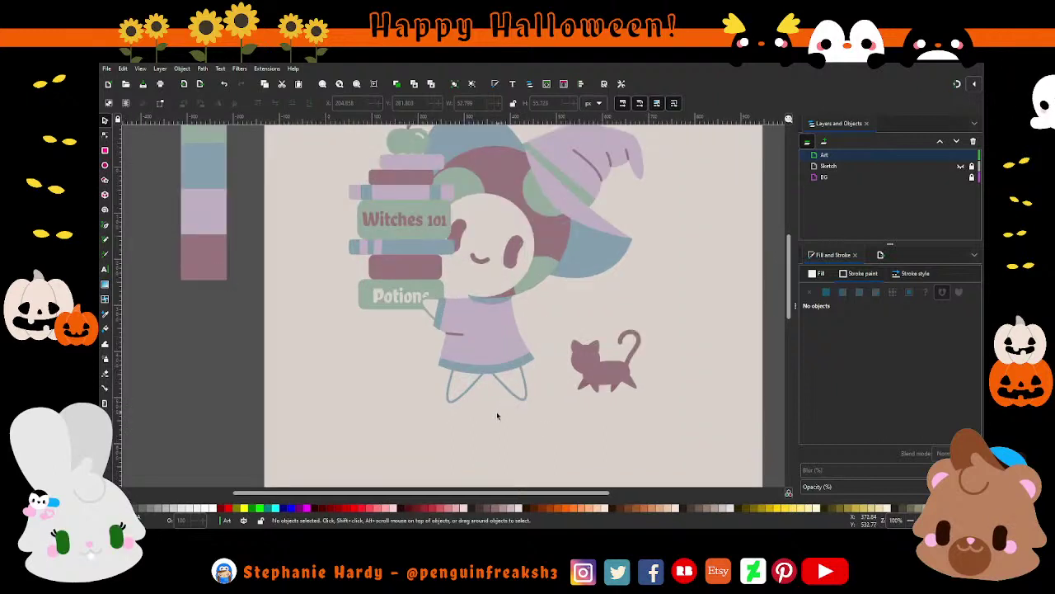
scroll(409, 390, down, 1)
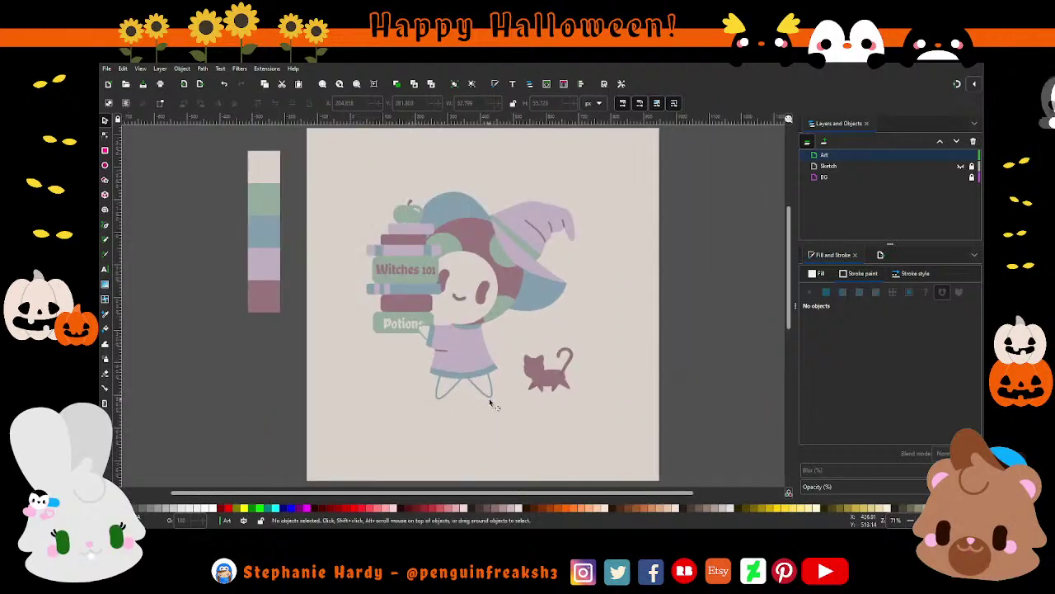
scroll(490, 399, up, 1)
scroll(492, 396, down, 1)
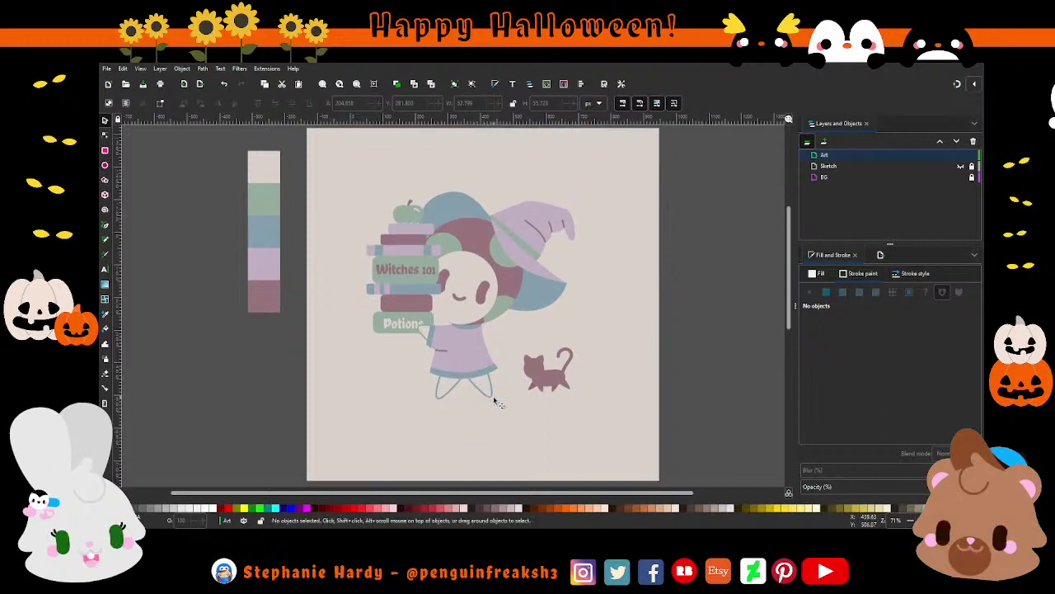
scroll(450, 334, up, 1)
click(462, 313)
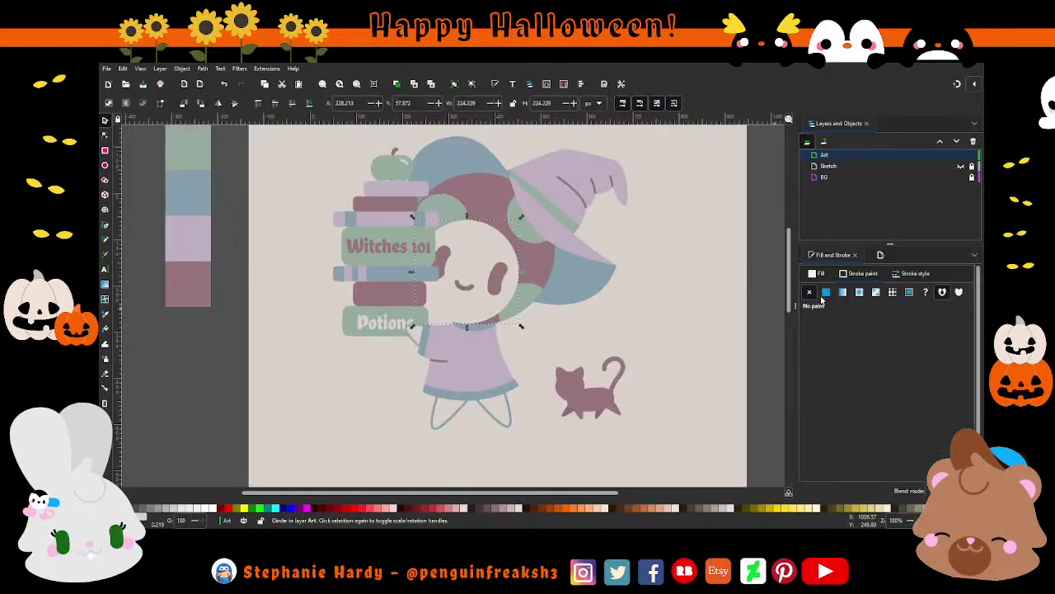
Give the witch's face circle a flat-colour outline 5 px wide.
click(826, 292)
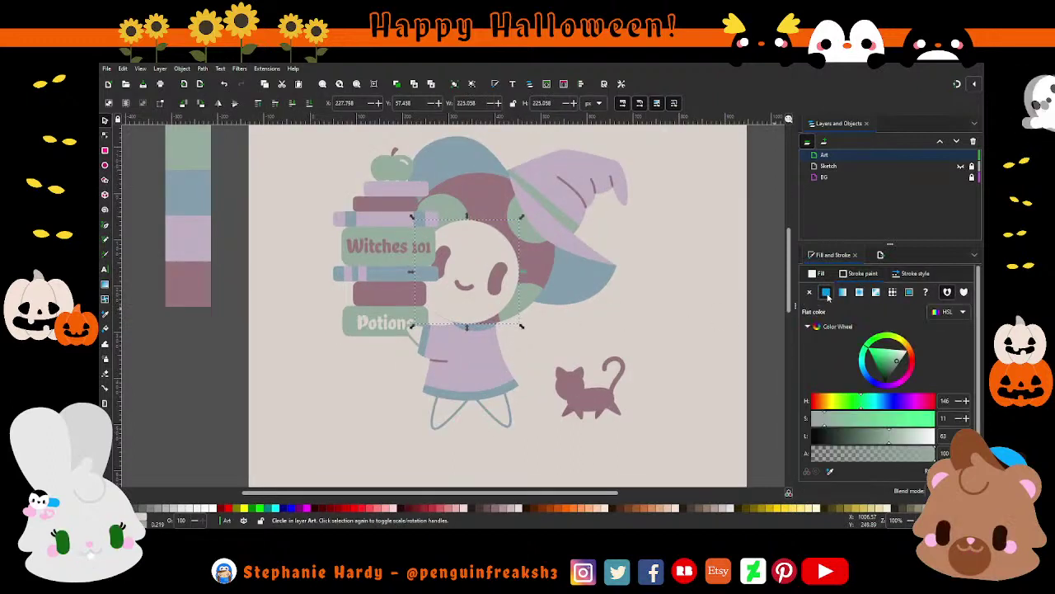
click(923, 273)
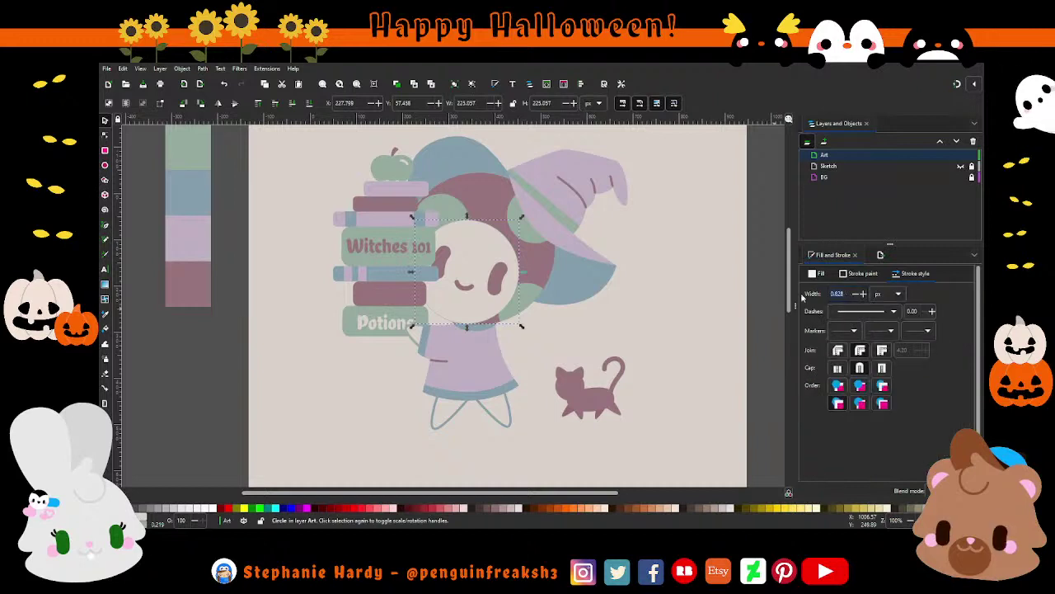
text(5)
key(Return)
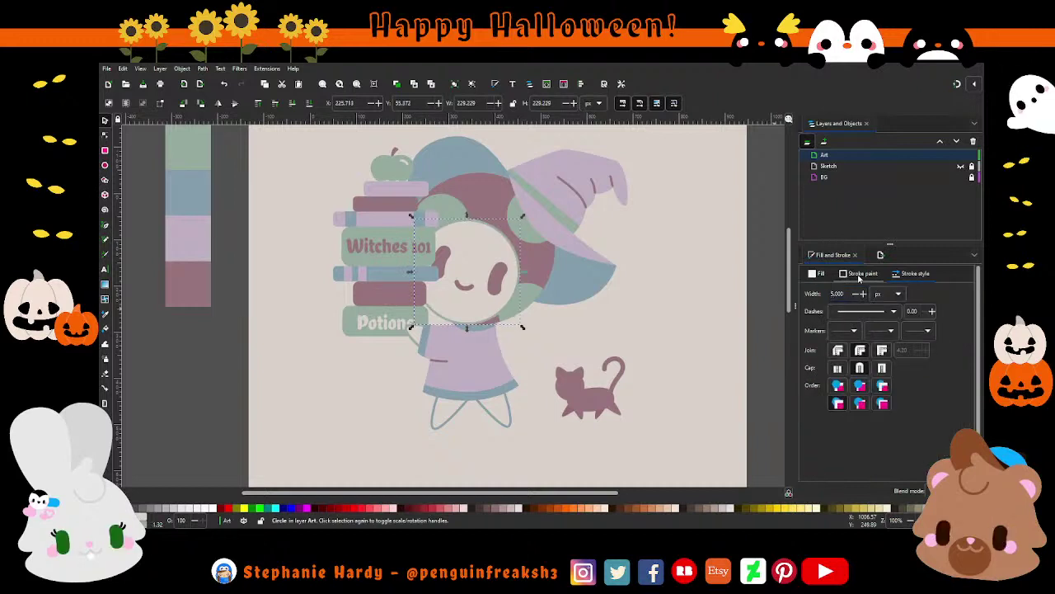
click(860, 275)
key(Escape)
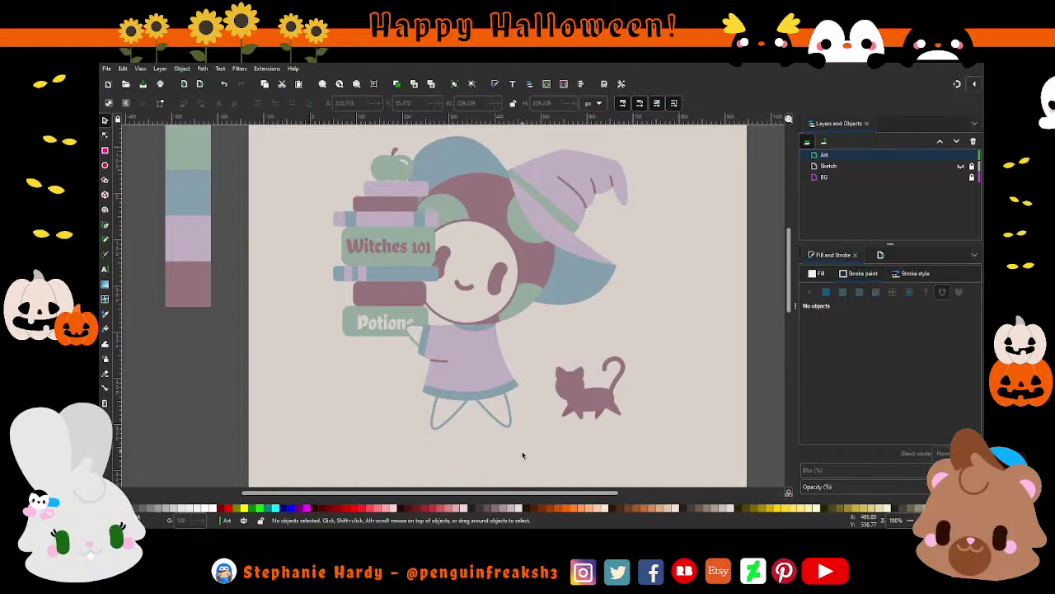
Draw a small ellipse on the cat's face, filled grey-green from the illustration.
scroll(610, 396, up, 3)
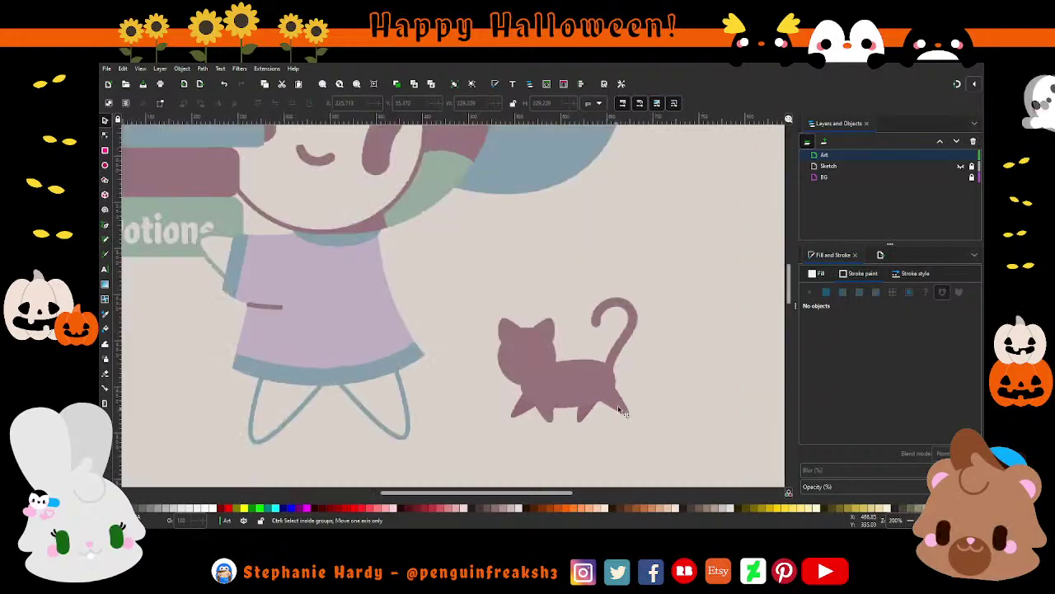
scroll(585, 393, up, 2)
scroll(505, 361, down, 2)
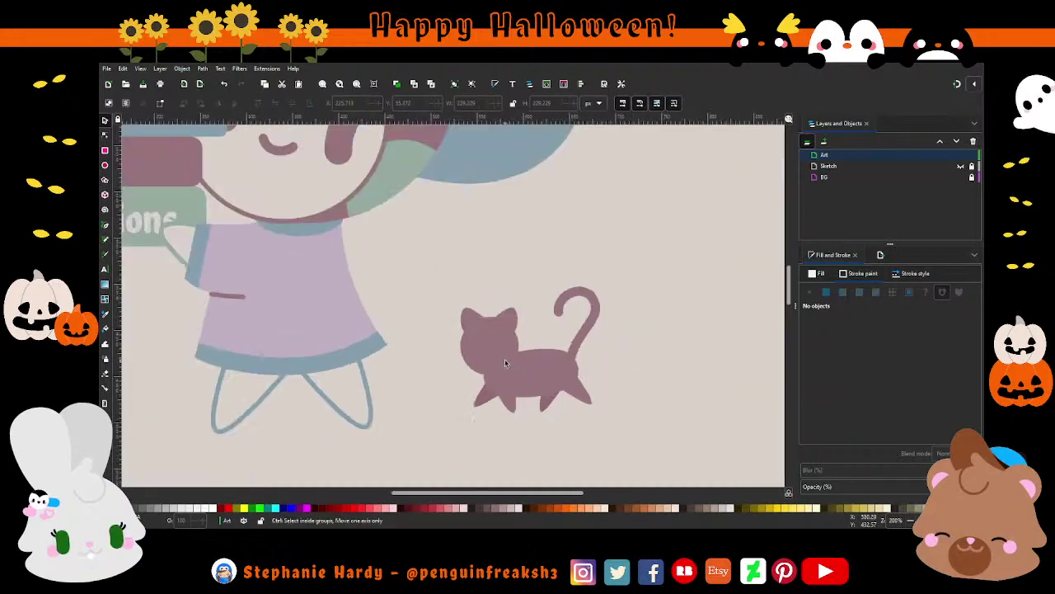
scroll(544, 371, up, 2)
scroll(519, 368, down, 2)
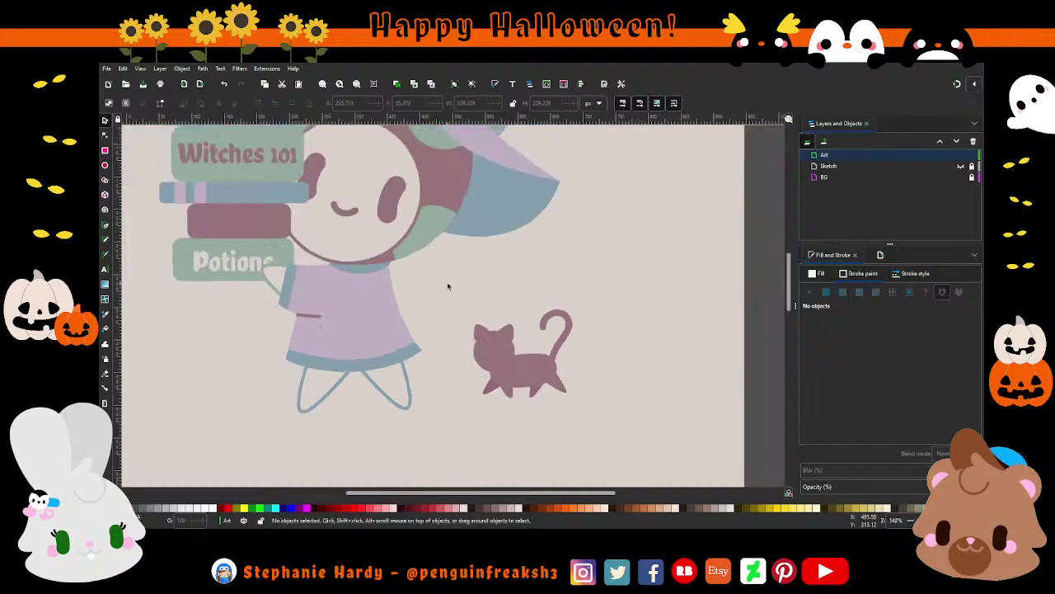
scroll(505, 363, up, 2)
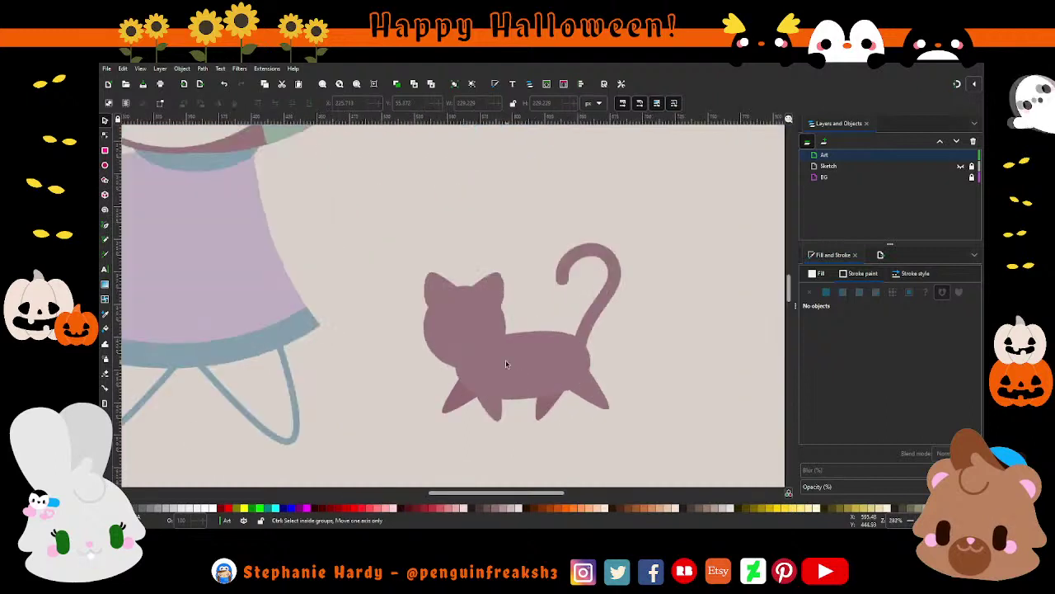
scroll(505, 363, up, 1)
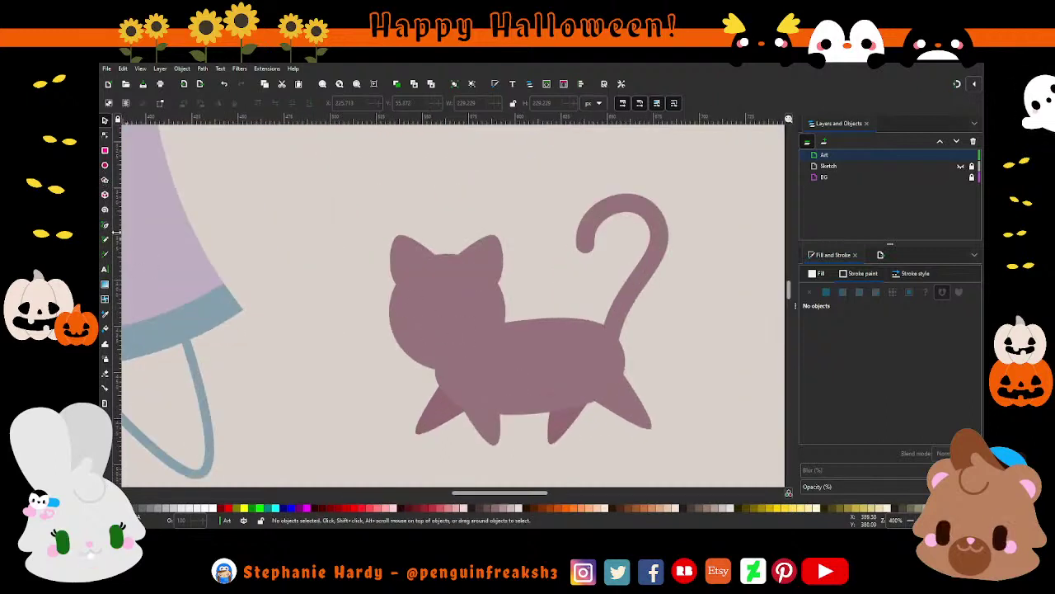
click(104, 226)
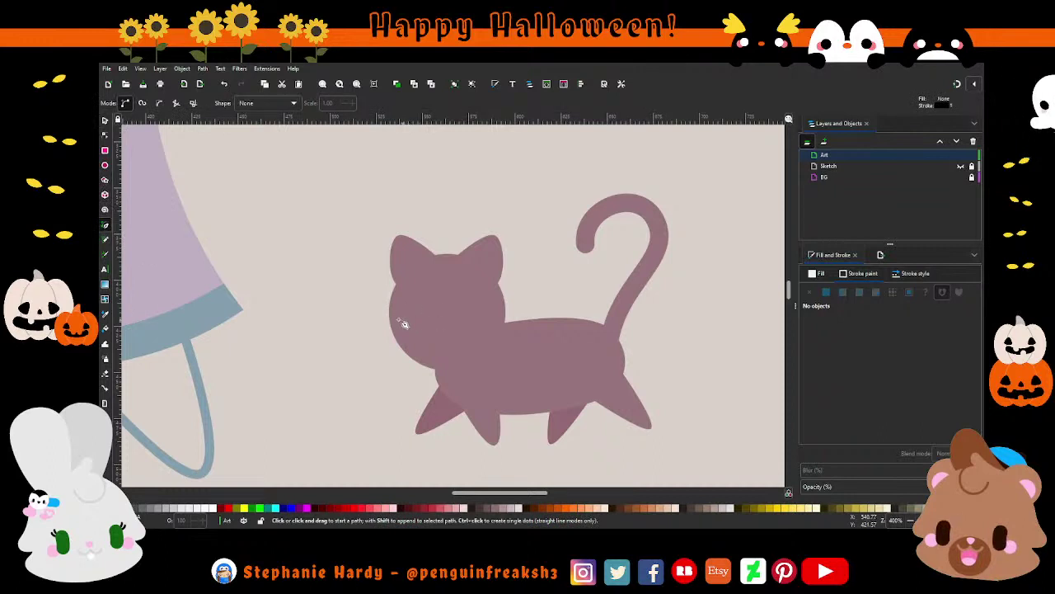
click(105, 164)
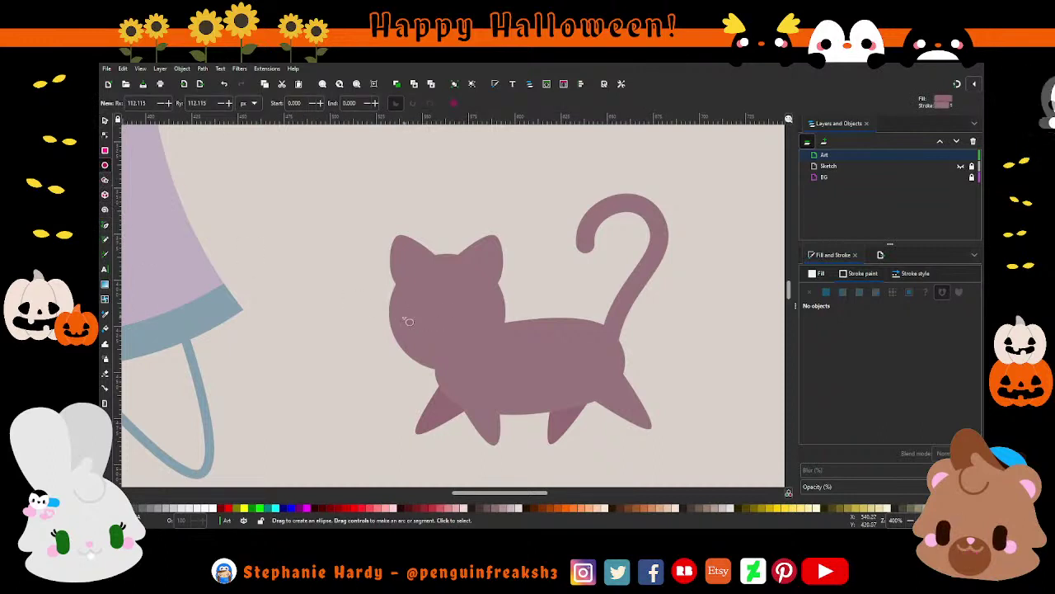
drag(405, 314, 440, 334)
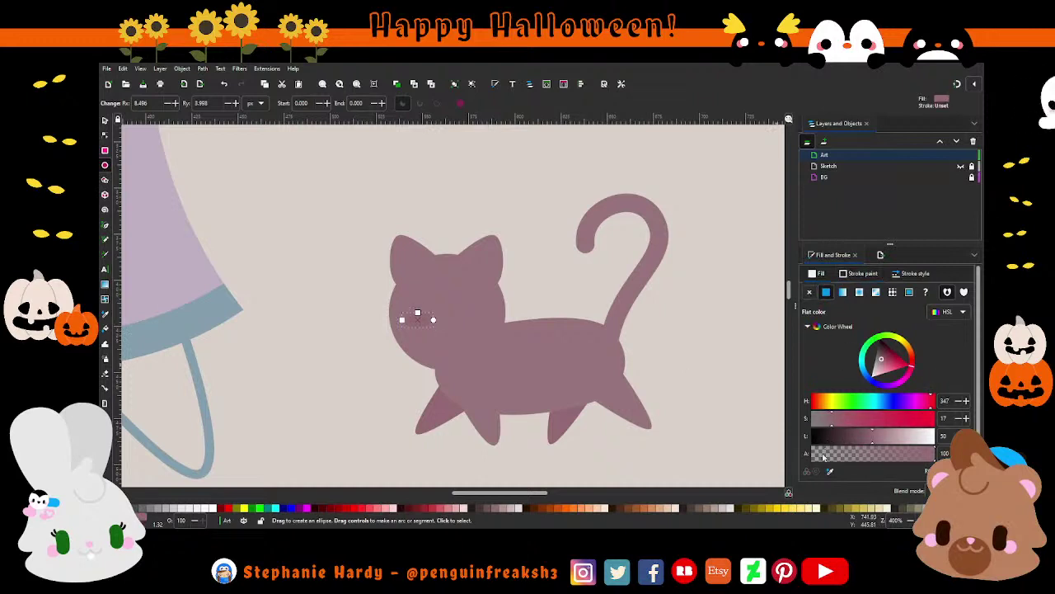
key(d)
click(426, 334)
click(105, 121)
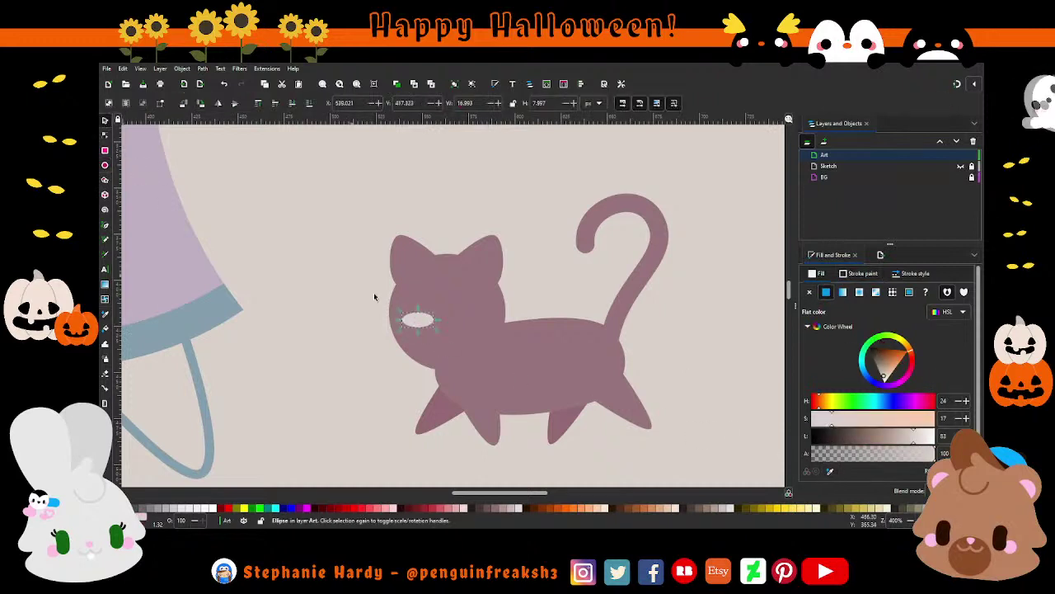
scroll(545, 376, down, 3)
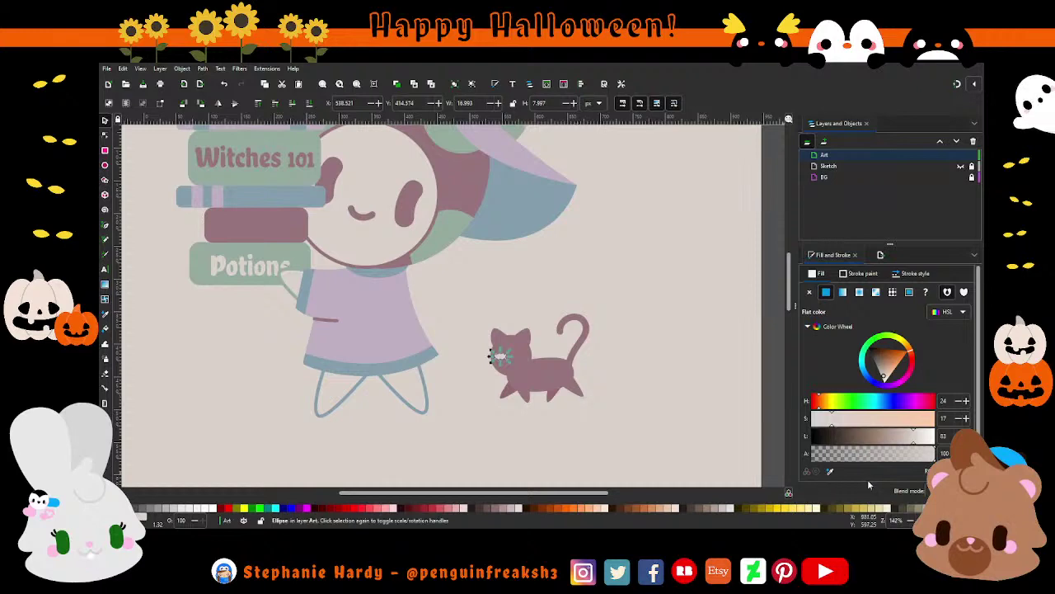
click(830, 471)
click(436, 266)
Duplicate the eye ellipse and move the copy right as the second eye.
scroll(524, 378, up, 2)
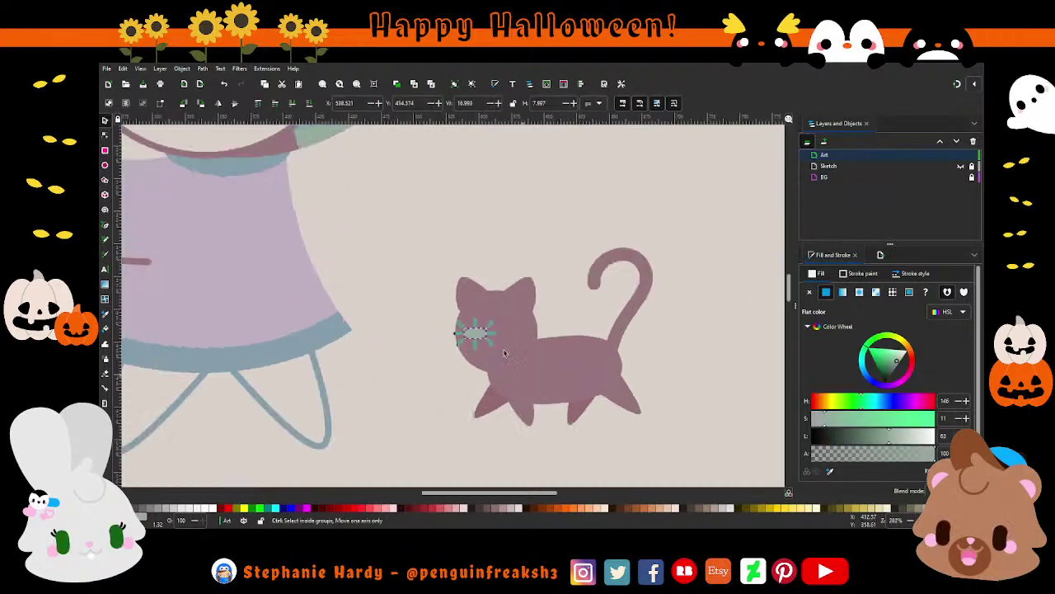
scroll(523, 378, up, 1)
scroll(491, 338, up, 1)
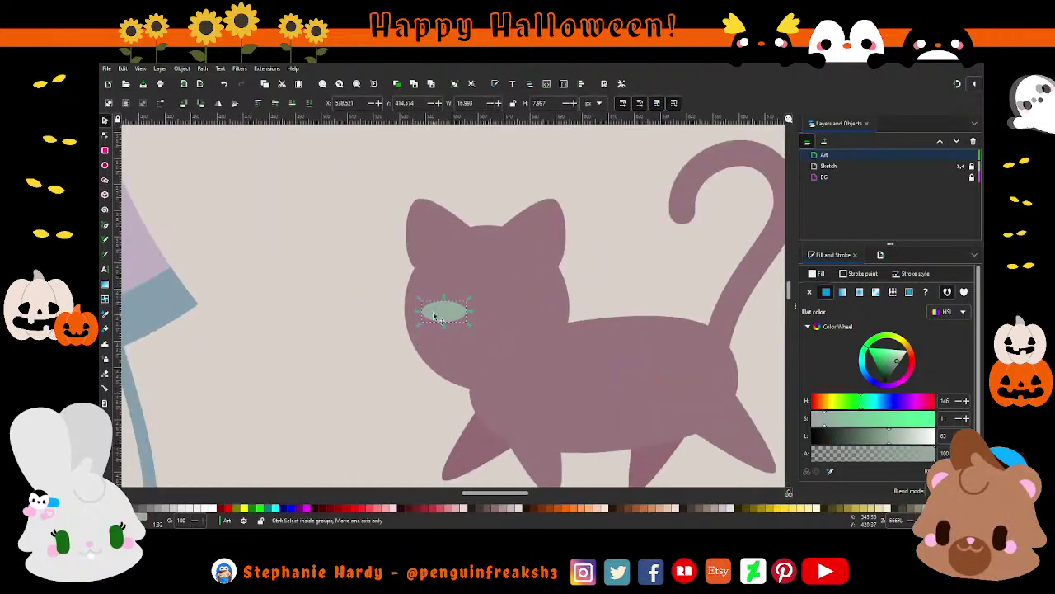
key(ctrl+d)
drag(442, 311, 512, 310)
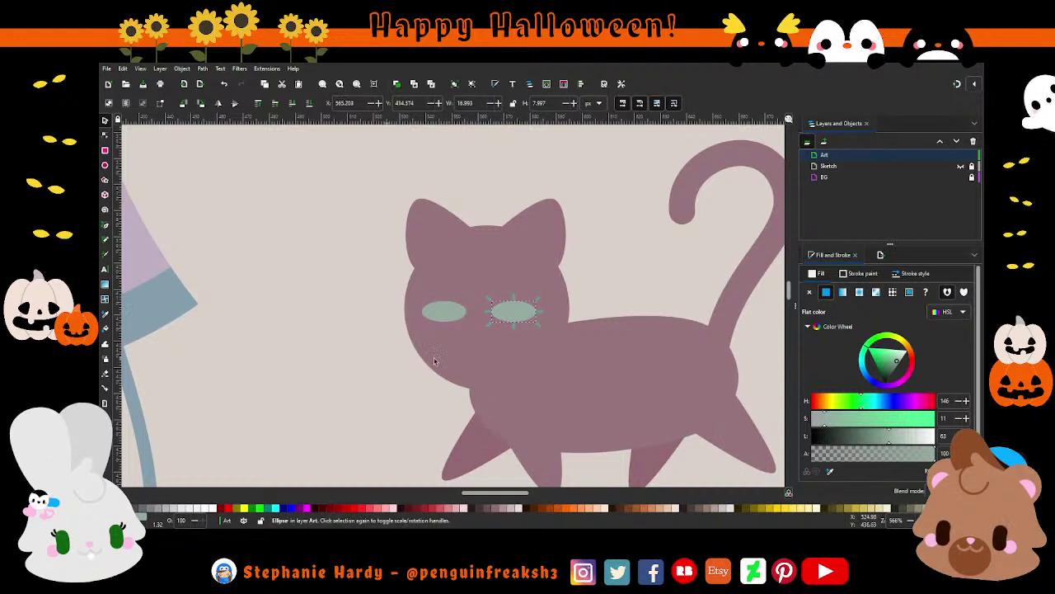
key(Escape)
scroll(519, 333, up, 1)
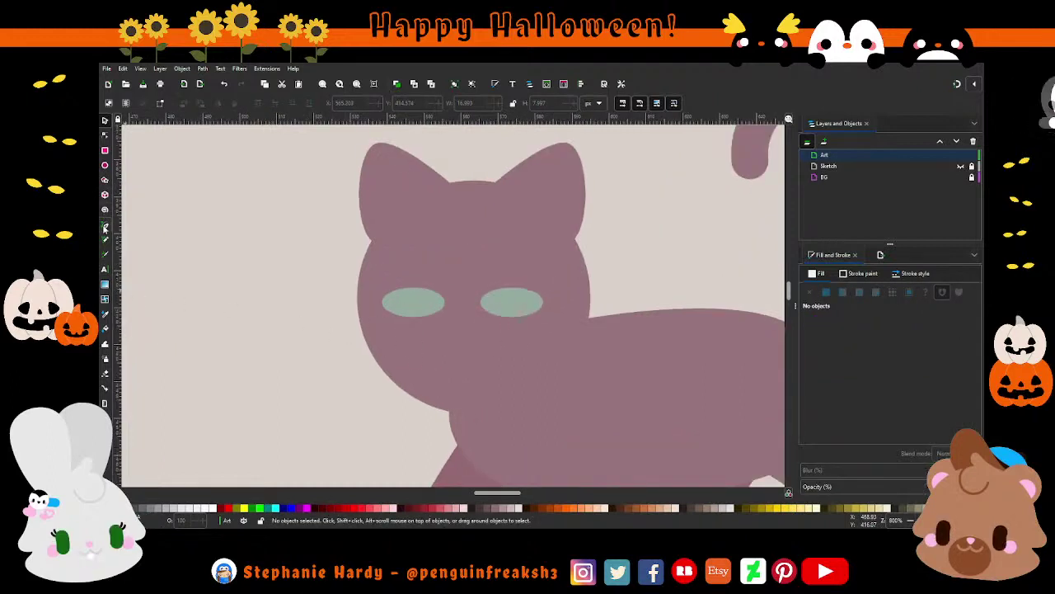
Draw horizontal and diagonal whisker strokes from the cat's left cheek, mauve at 3 px.
click(104, 226)
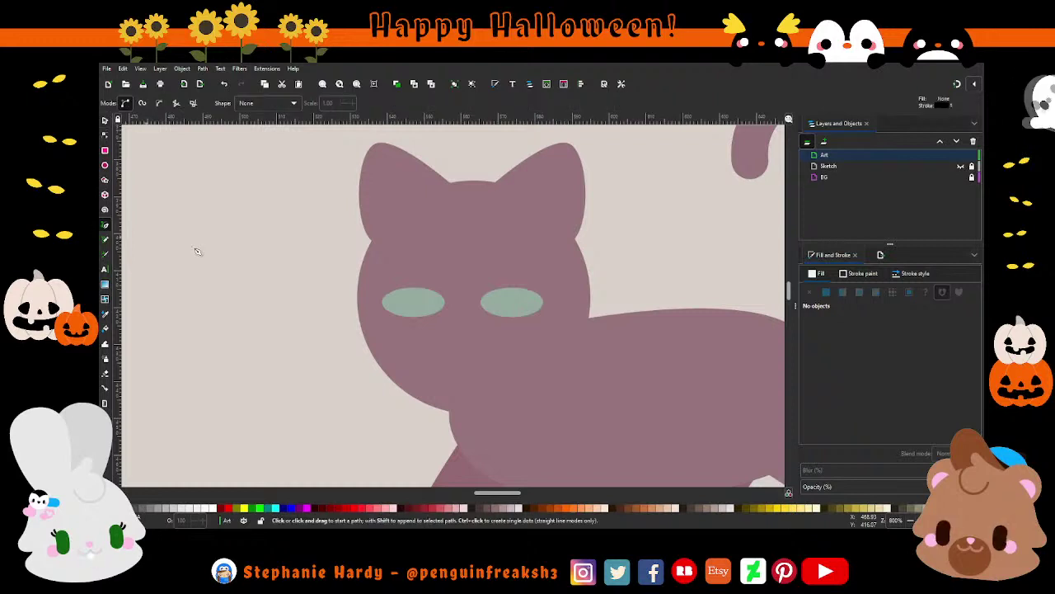
click(371, 324)
double_click(322, 321)
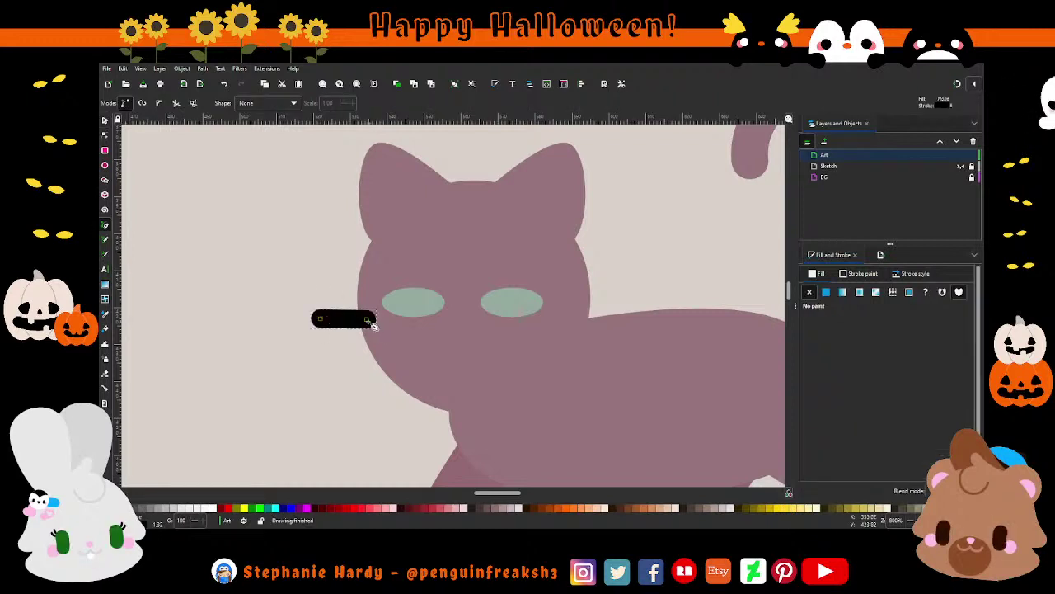
click(369, 320)
double_click(340, 357)
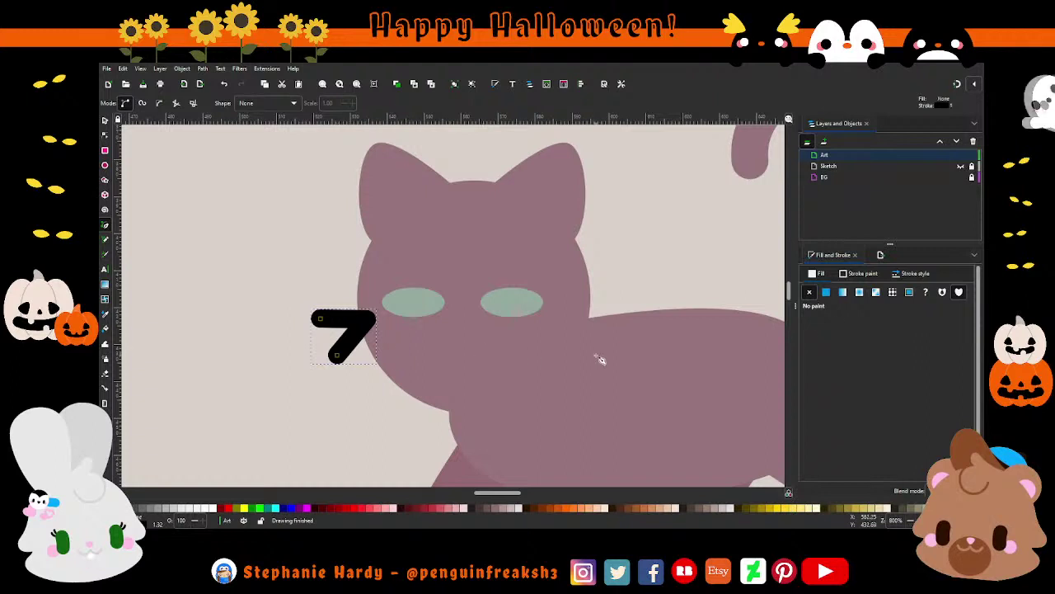
click(861, 273)
click(829, 471)
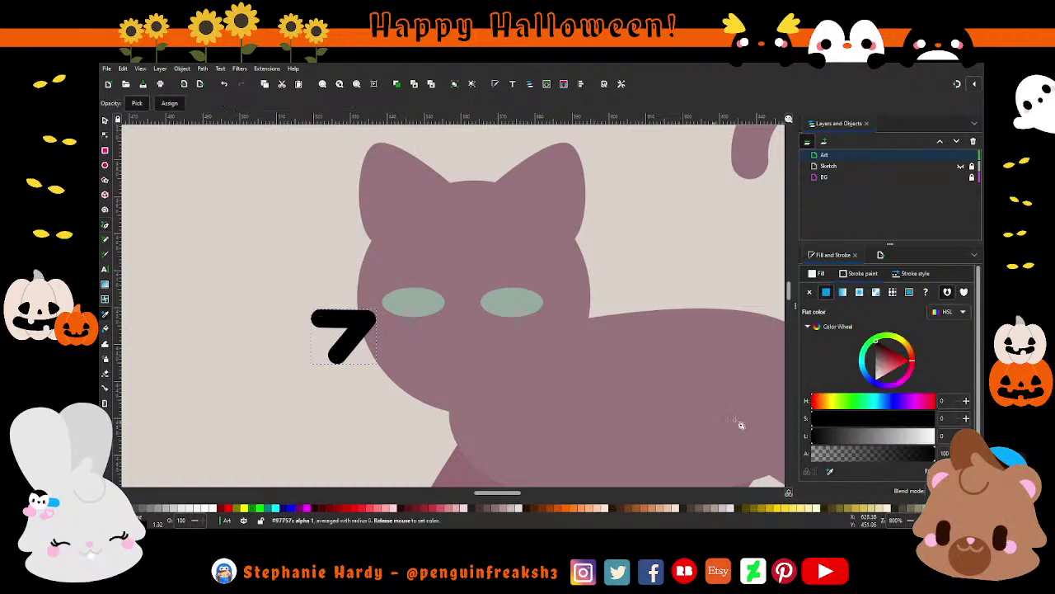
click(734, 423)
click(913, 273)
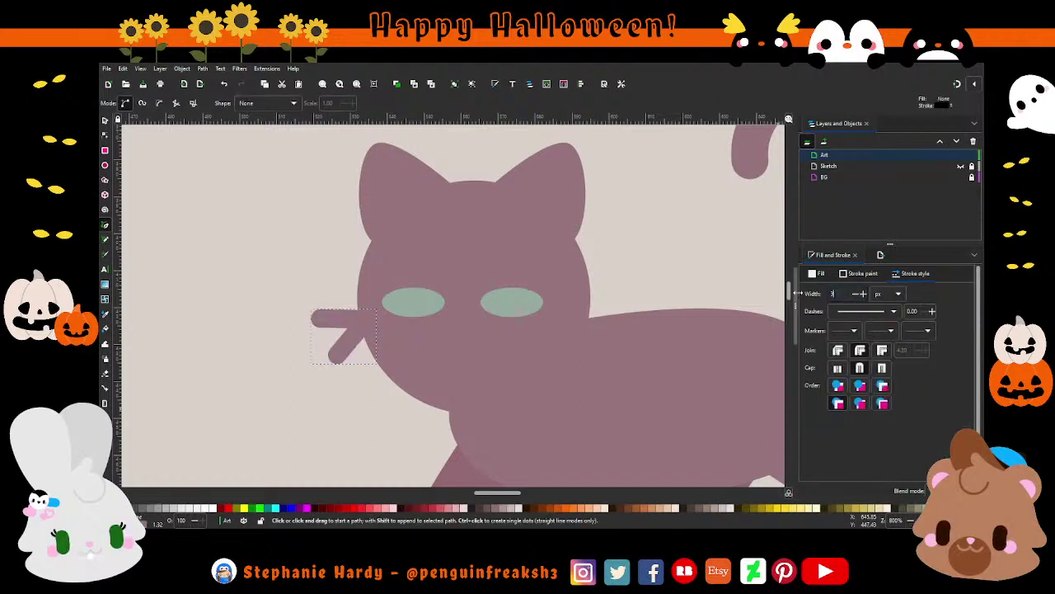
key(Return)
Adjust the whisker nodes to shorten the ends and tuck the corner toward the cheek.
key(n)
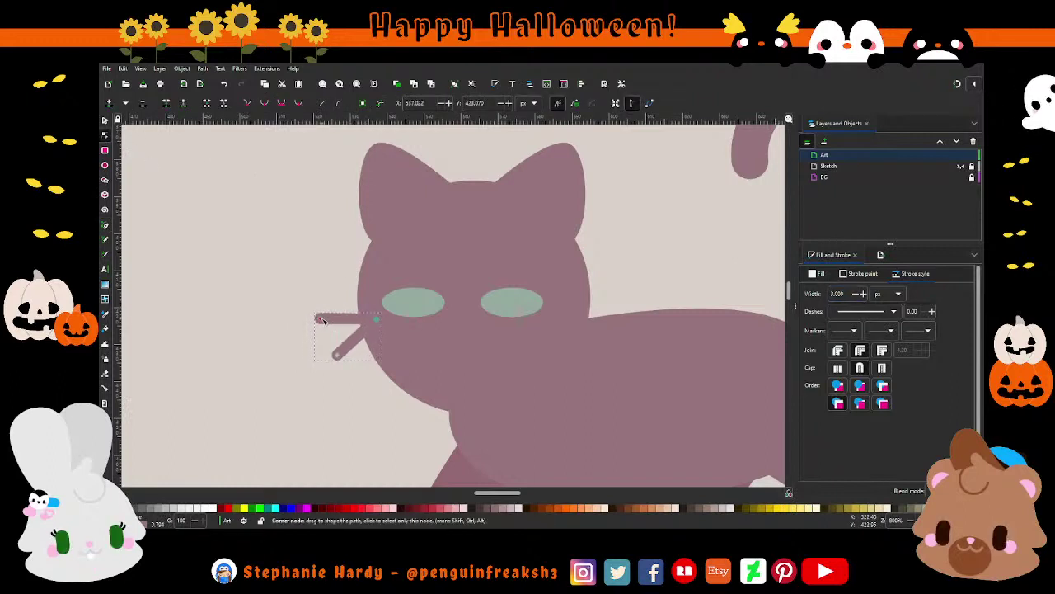
drag(320, 317, 328, 318)
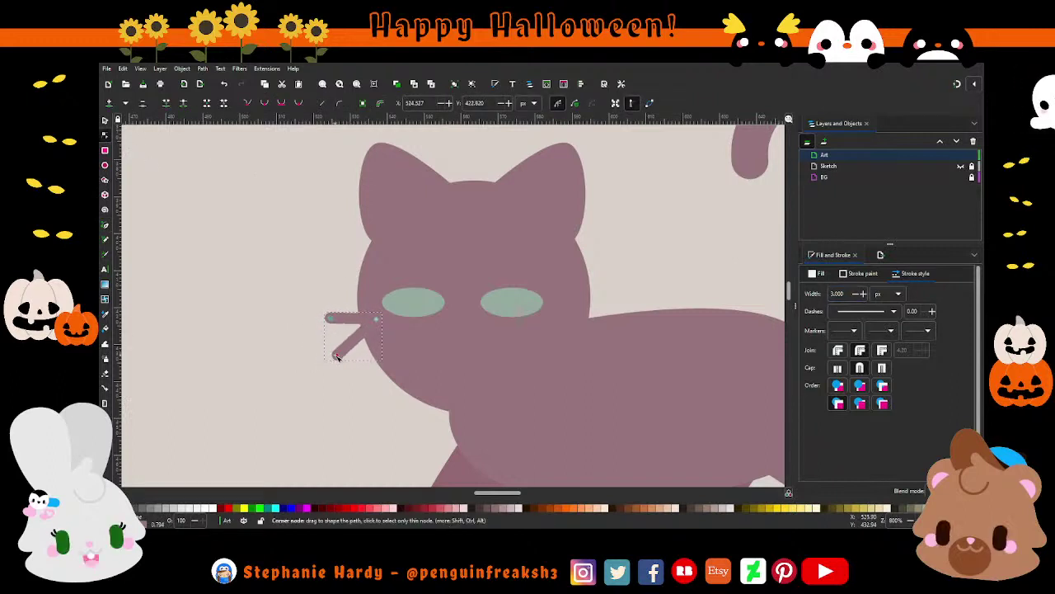
drag(336, 355, 338, 355)
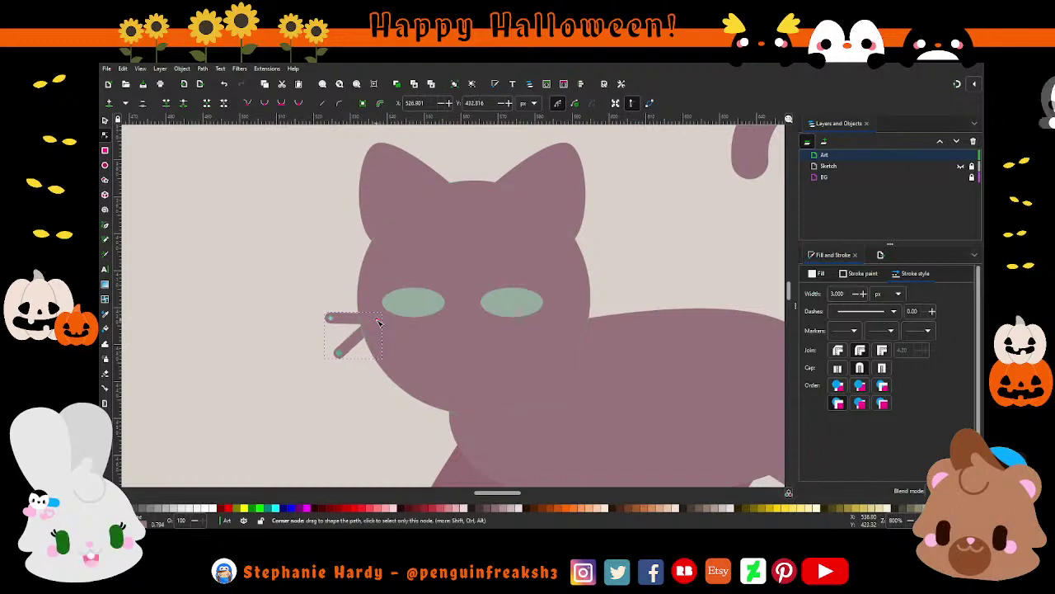
drag(377, 318, 383, 321)
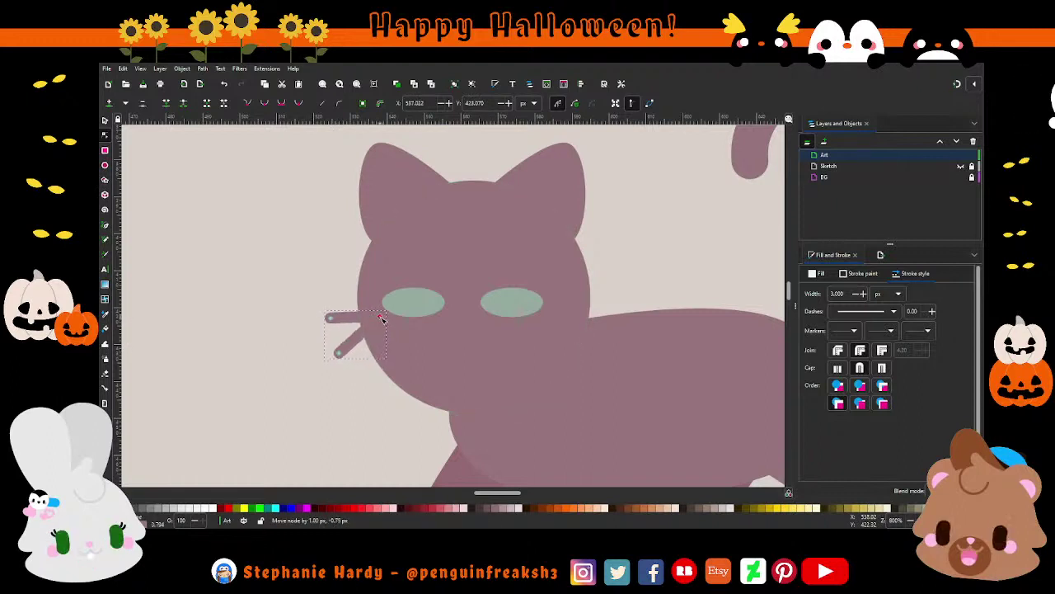
View the whole illustration and reposition the witch's leg path under the dress.
key(s)
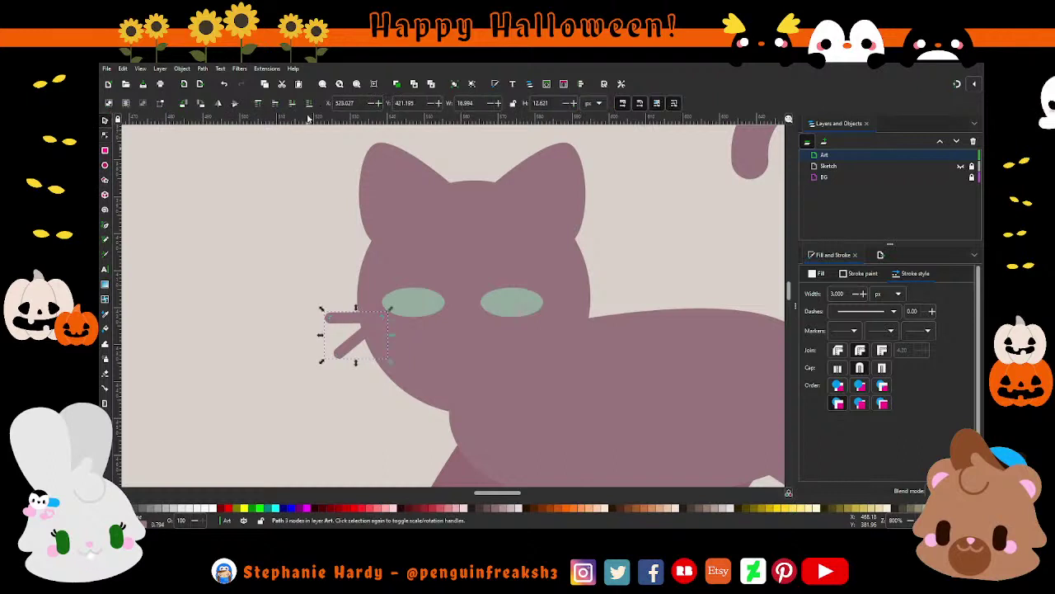
key(Escape)
ctrl+scroll(462, 305, down, 2)
ctrl+scroll(462, 305, down, 2)
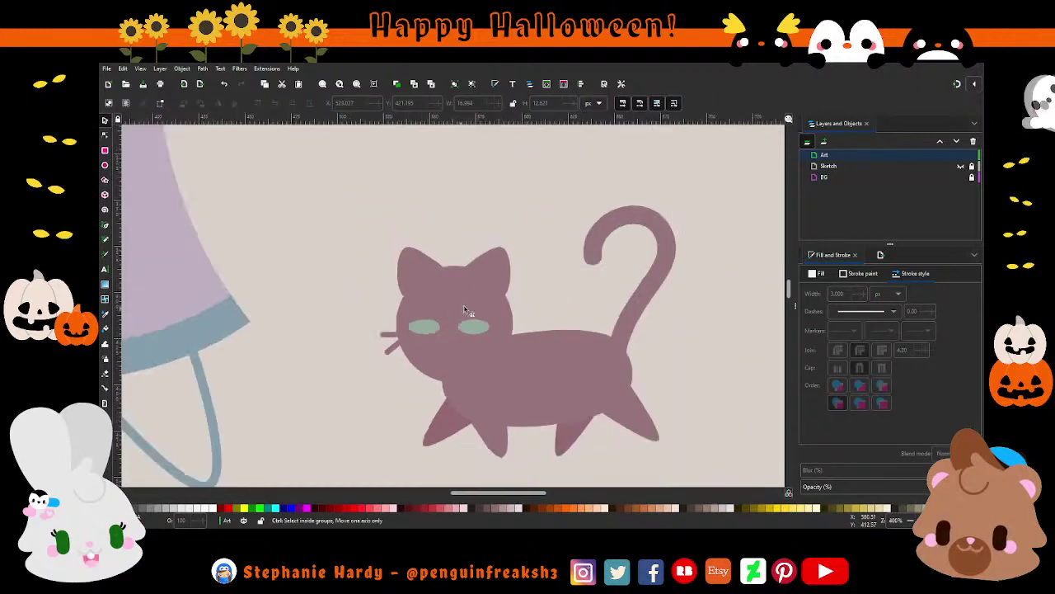
key(1)
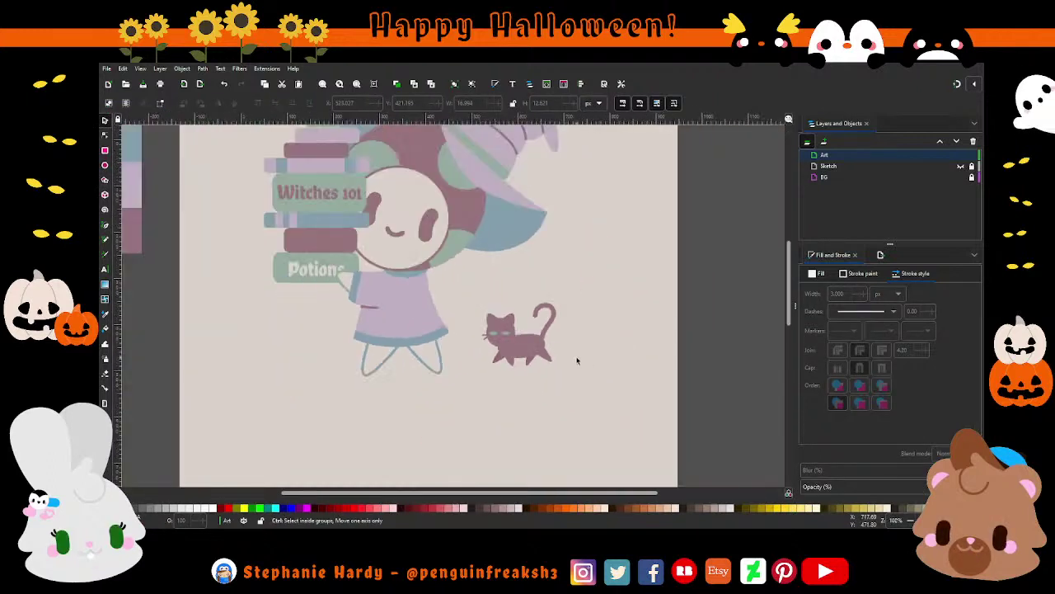
scroll(590, 358, up, 1)
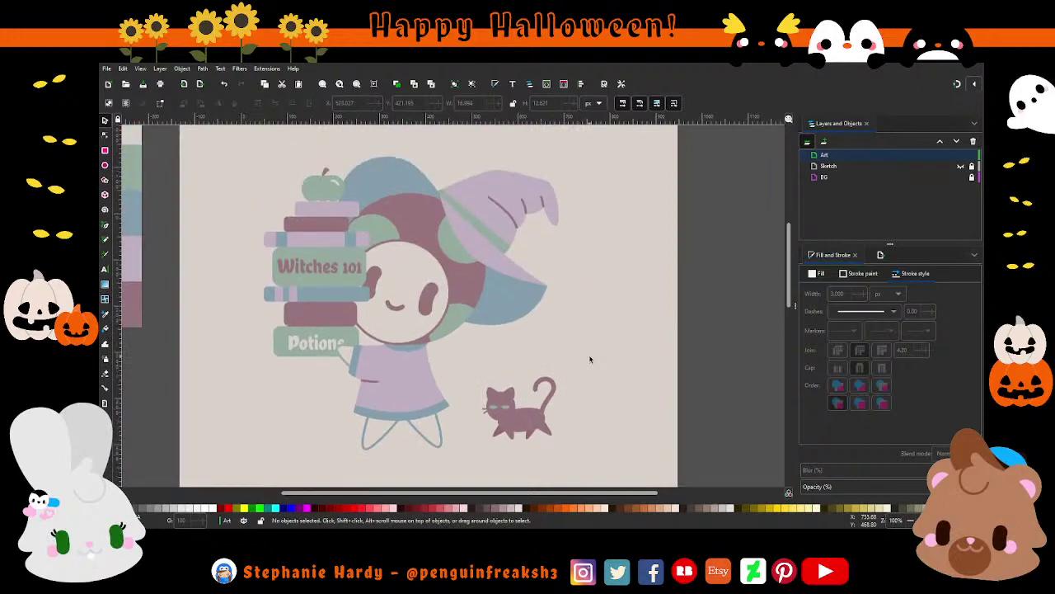
scroll(569, 408, down, 1)
scroll(569, 409, up, 1)
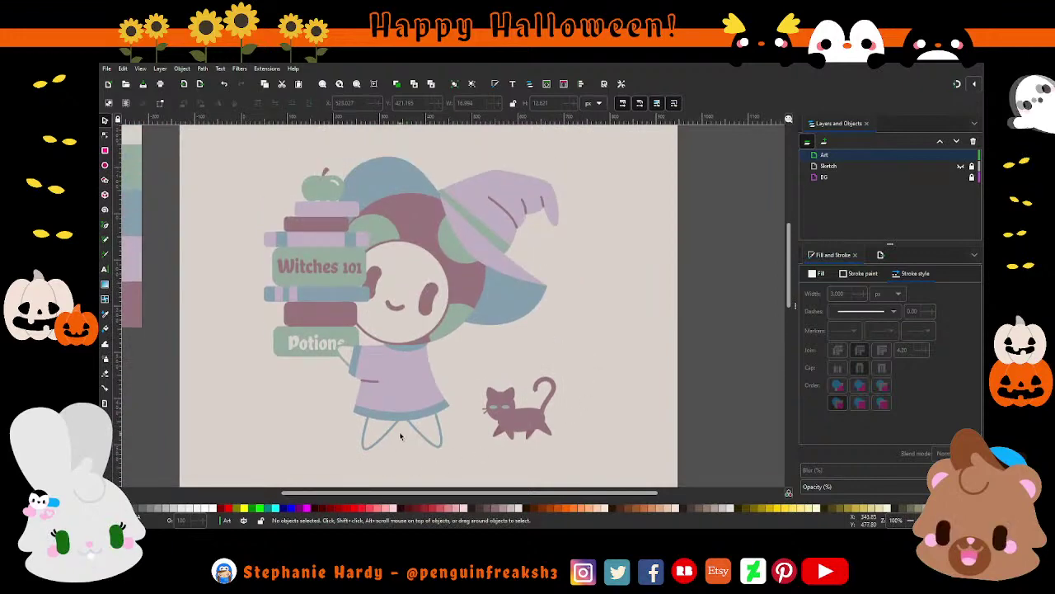
scroll(398, 412, down, 1)
ctrl+scroll(398, 412, up, 1)
click(441, 394)
mouse_move(450, 394)
mouse_down()
mouse_move(383, 394)
mouse_move(420, 391)
mouse_up()
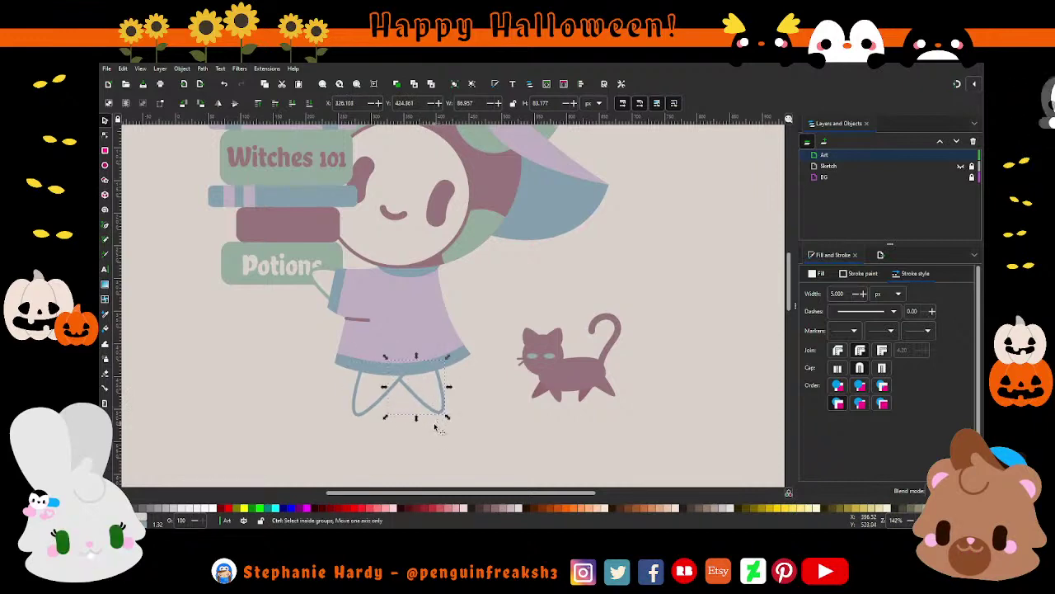
Recolour the leg stroke from blue to a fine-tuned beige.
ctrl+scroll(437, 416, down, 1)
click(858, 273)
click(808, 292)
click(826, 291)
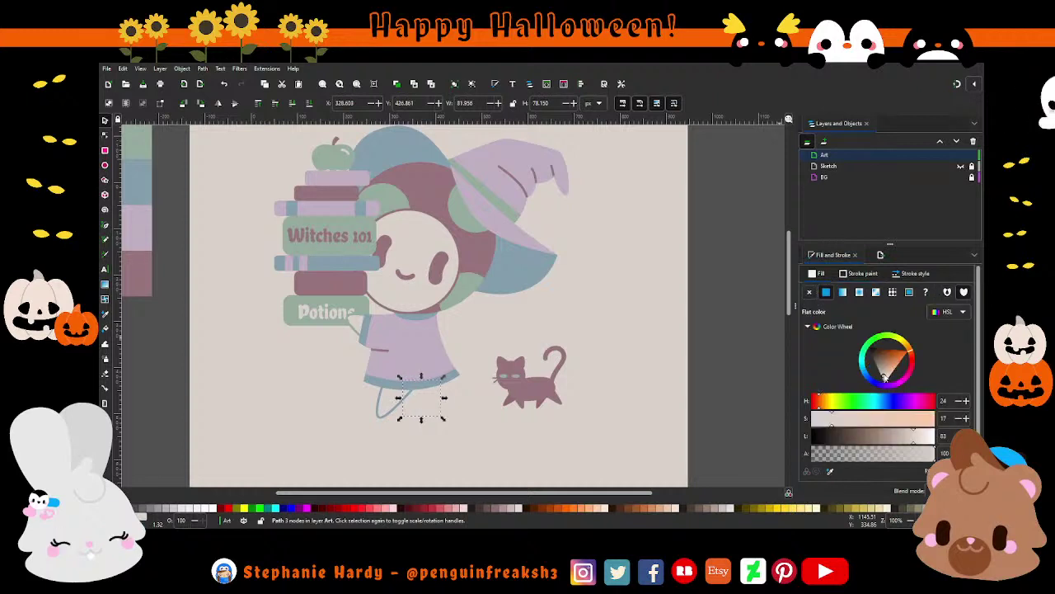
click(885, 376)
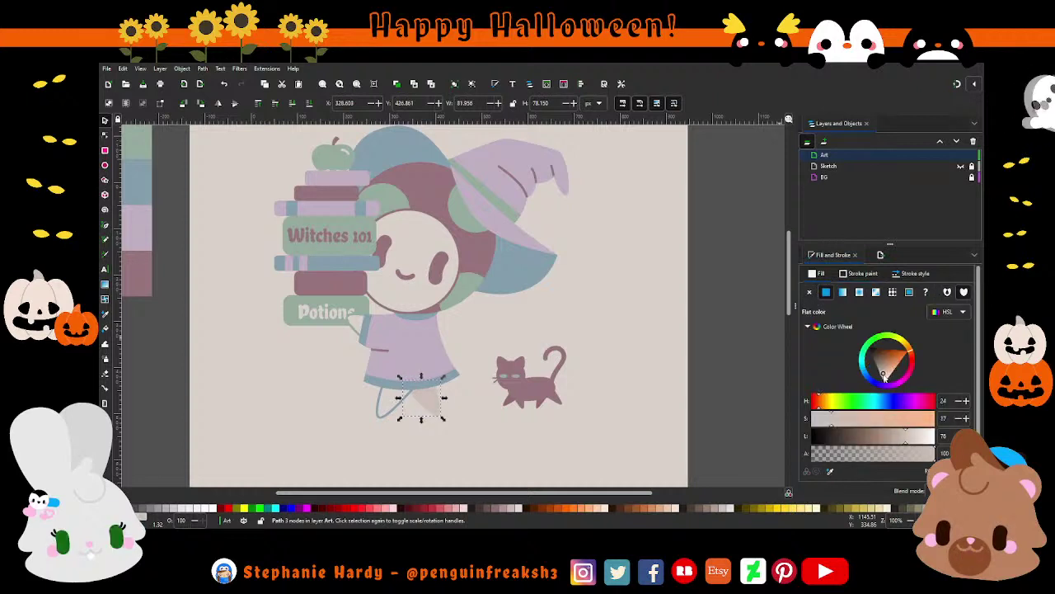
click(885, 379)
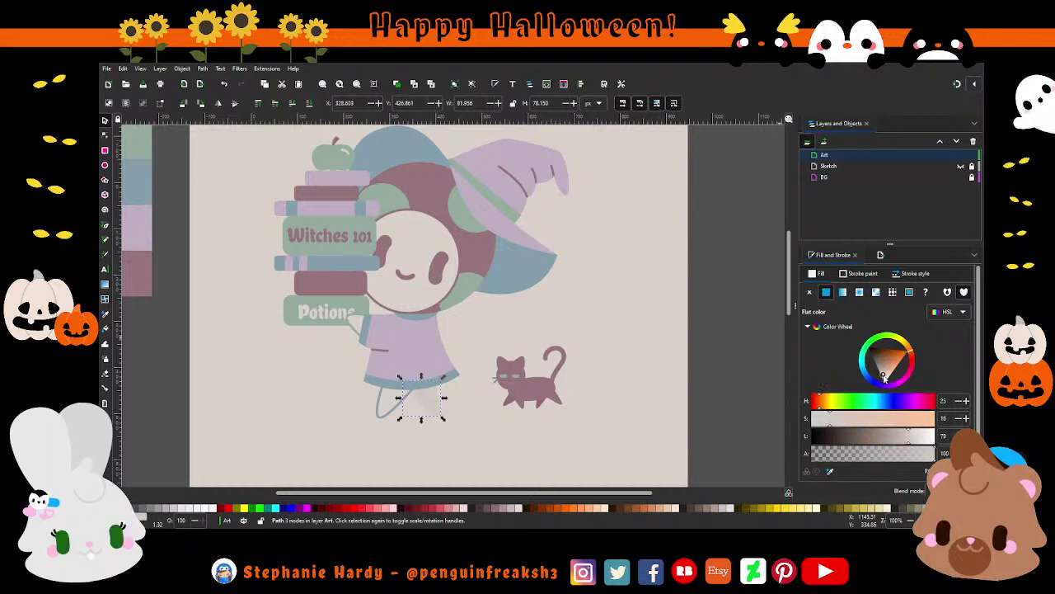
click(882, 379)
click(885, 377)
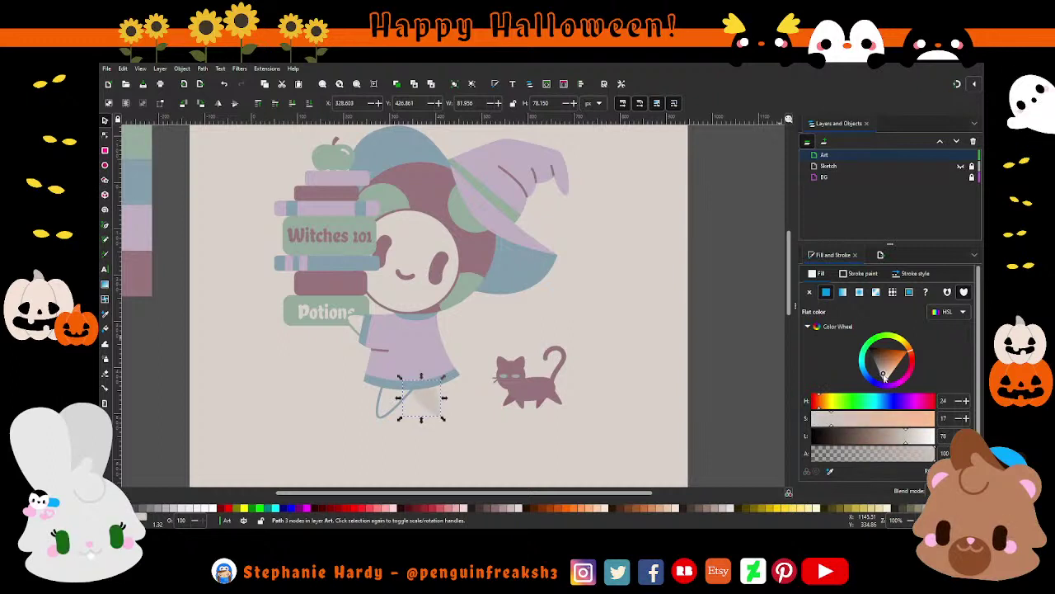
click(662, 418)
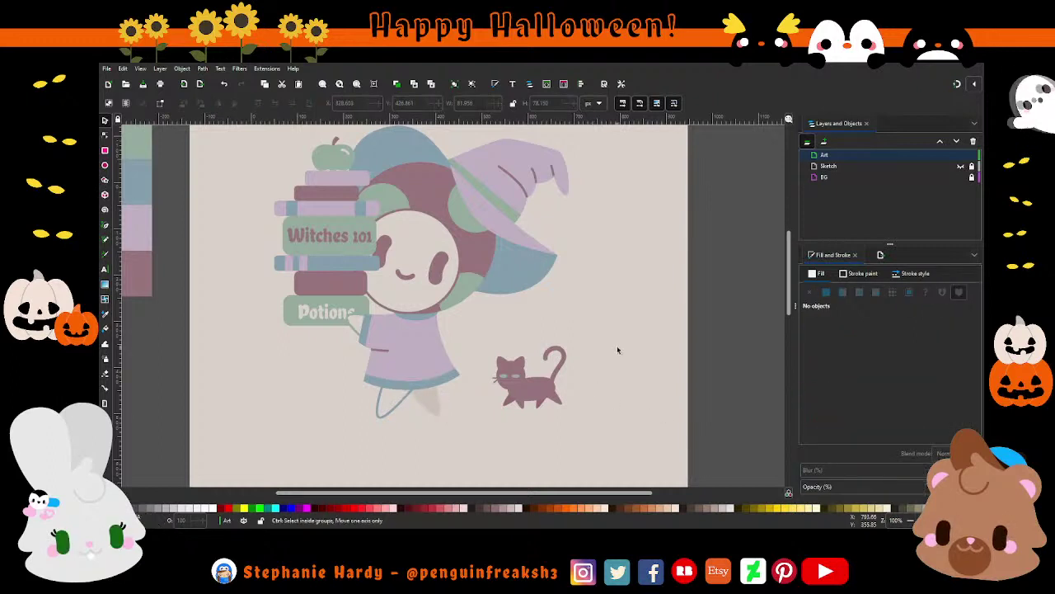
Undo the leg change so it is a blue outlined leg again.
scroll(610, 362, down, 1)
scroll(478, 395, up, 1)
scroll(533, 427, up, 1)
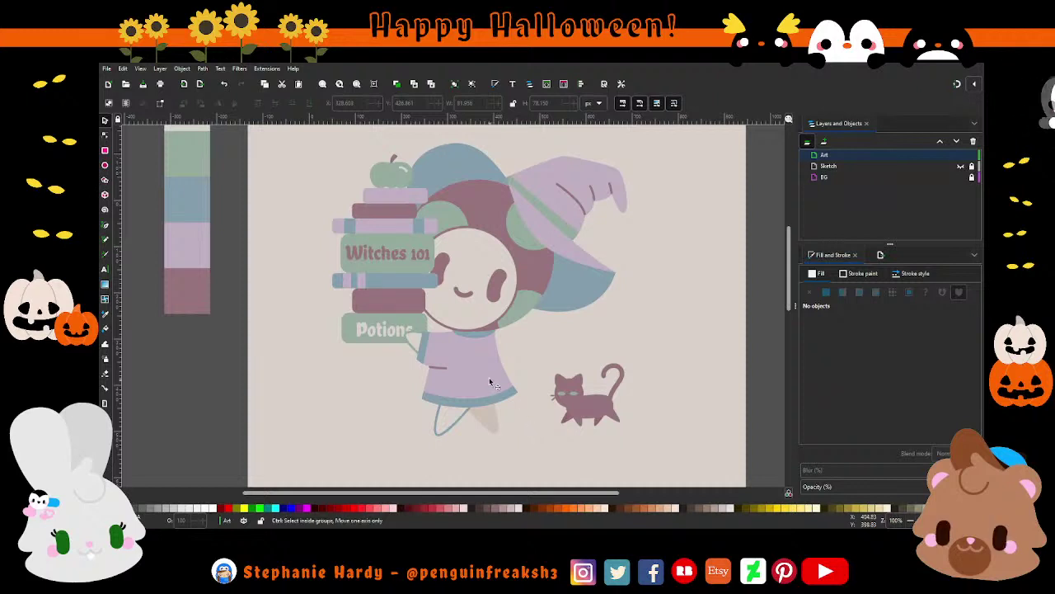
scroll(492, 373, down, 1)
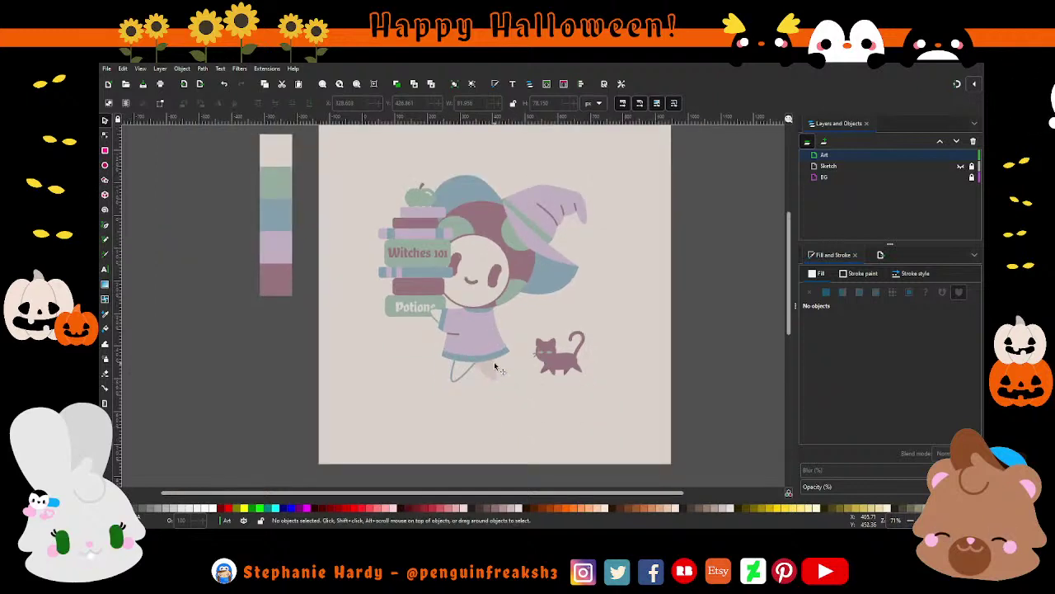
scroll(506, 393, up, 1)
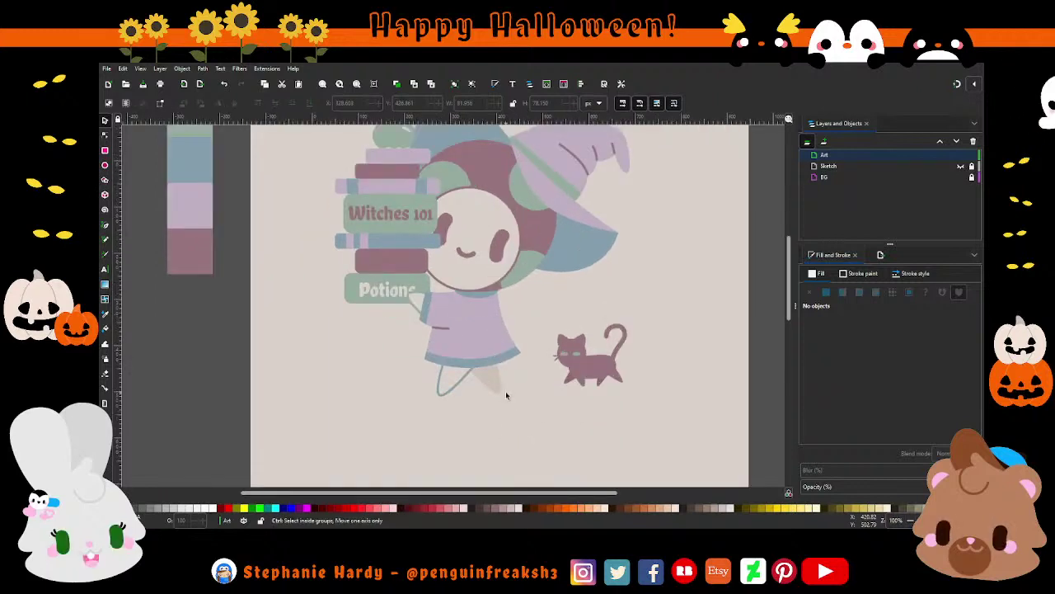
key(ctrl+z)
key(ctrl+z)
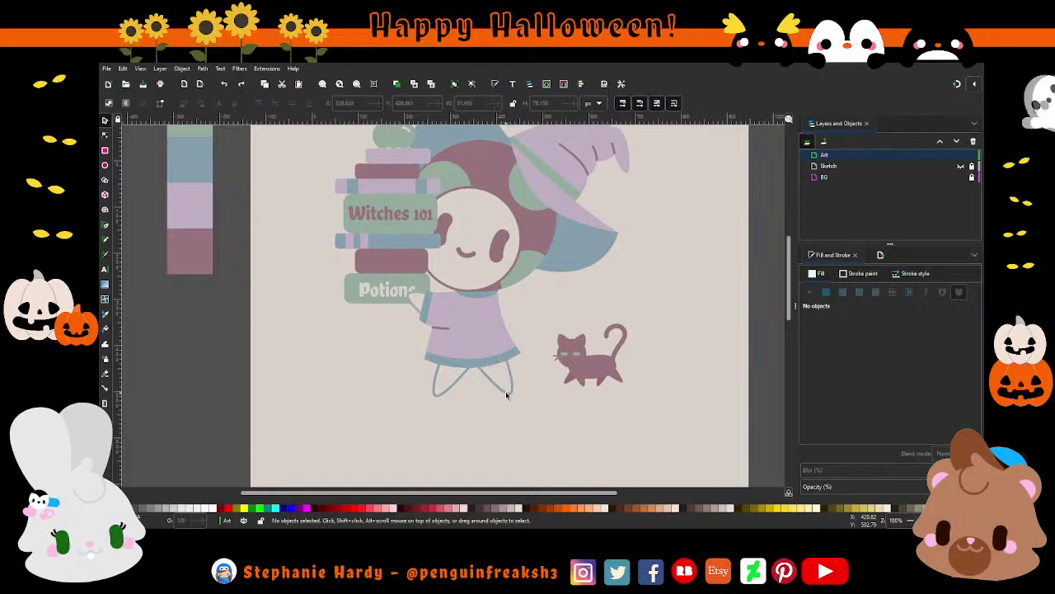
scroll(481, 391, down, 1)
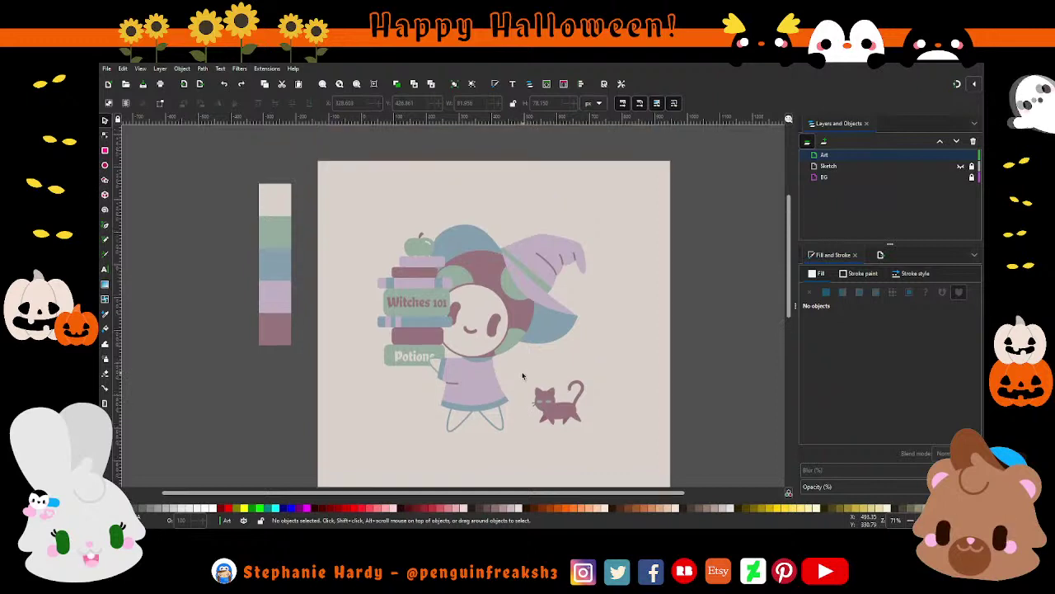
scroll(512, 363, up, 1)
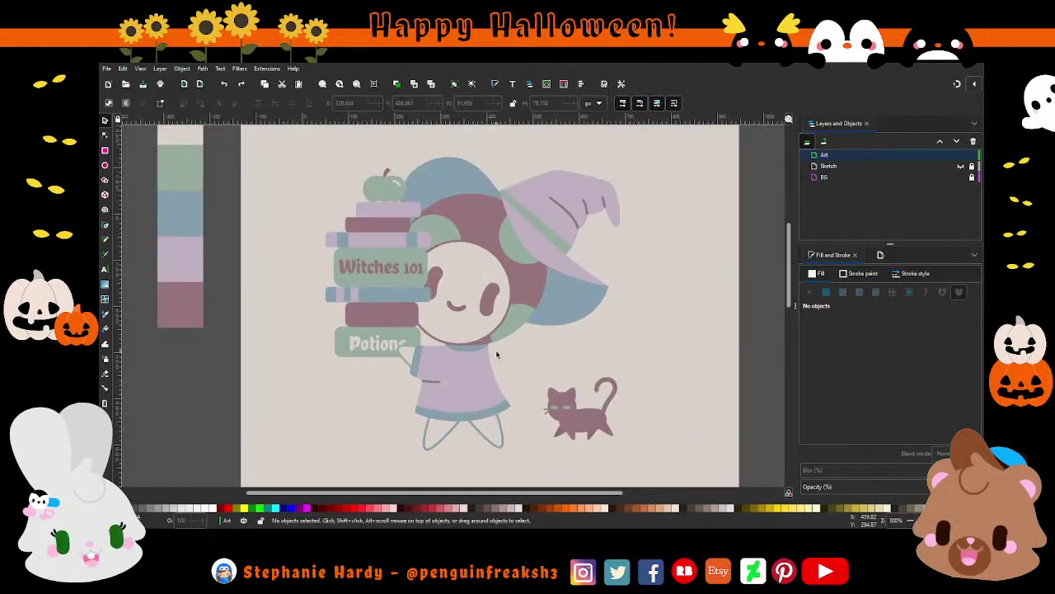
scroll(528, 330, down, 1)
scroll(585, 304, up, 3)
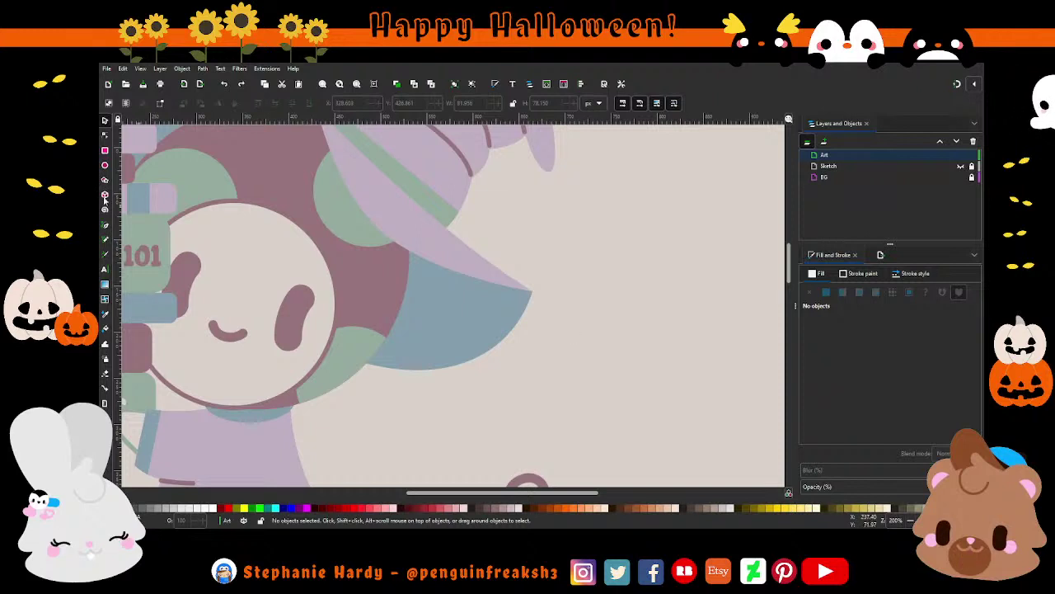
Drag the hat brim's tip node and Bézier handle so the right brim tapers smoothly.
key(n)
click(530, 292)
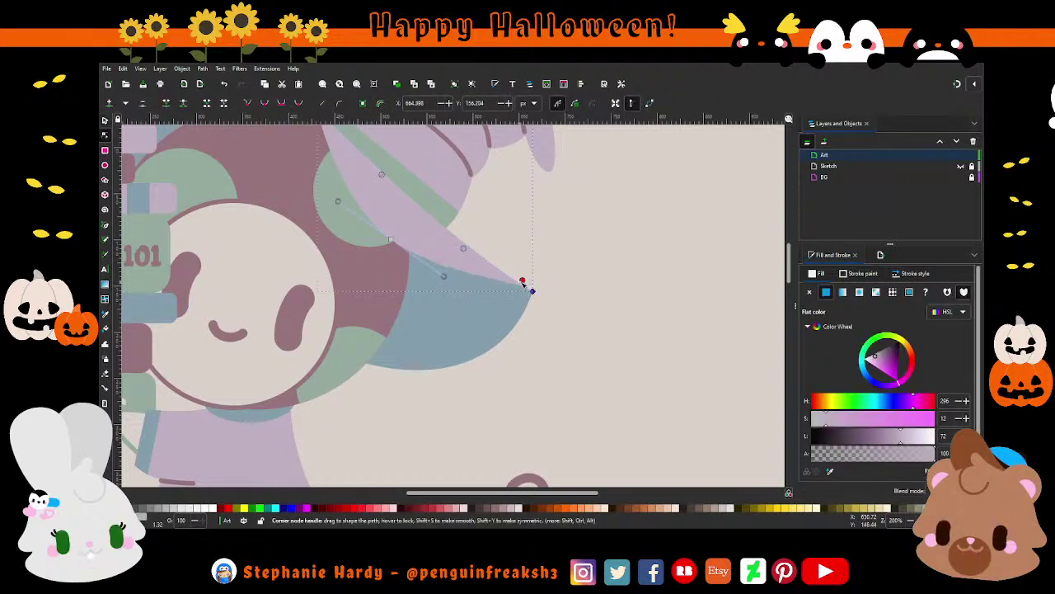
mouse_move(526, 287)
mouse_down()
mouse_move(493, 267)
mouse_move(511, 284)
mouse_up()
drag(465, 251, 516, 264)
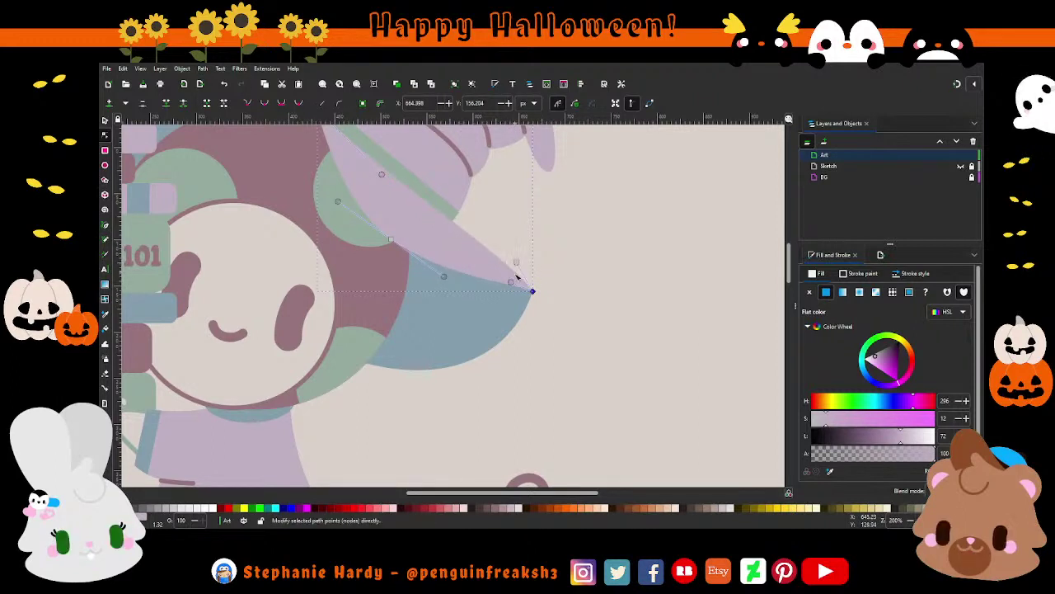
drag(516, 264, 513, 275)
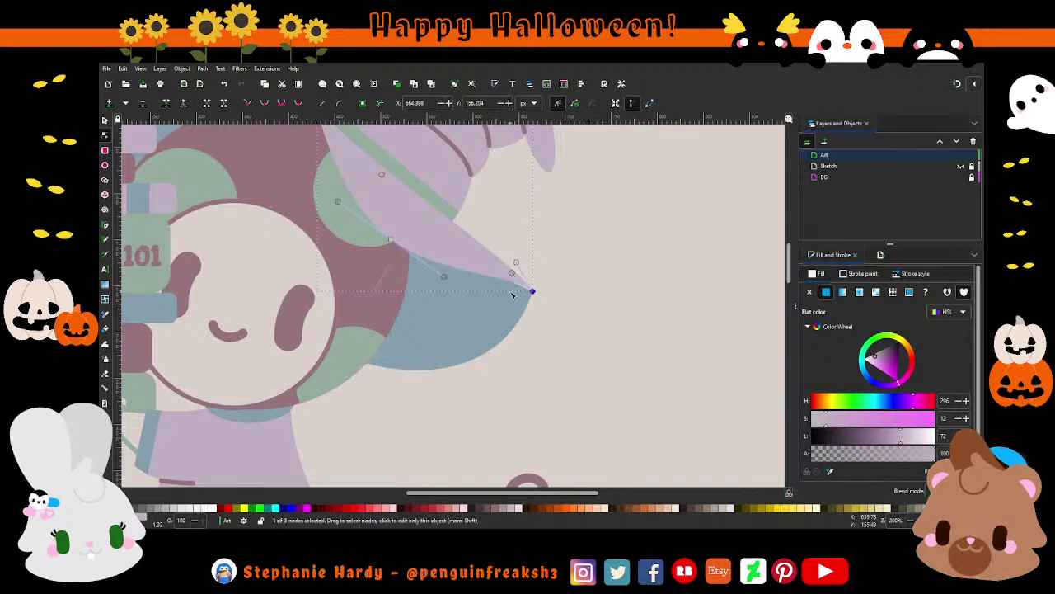
click(519, 287)
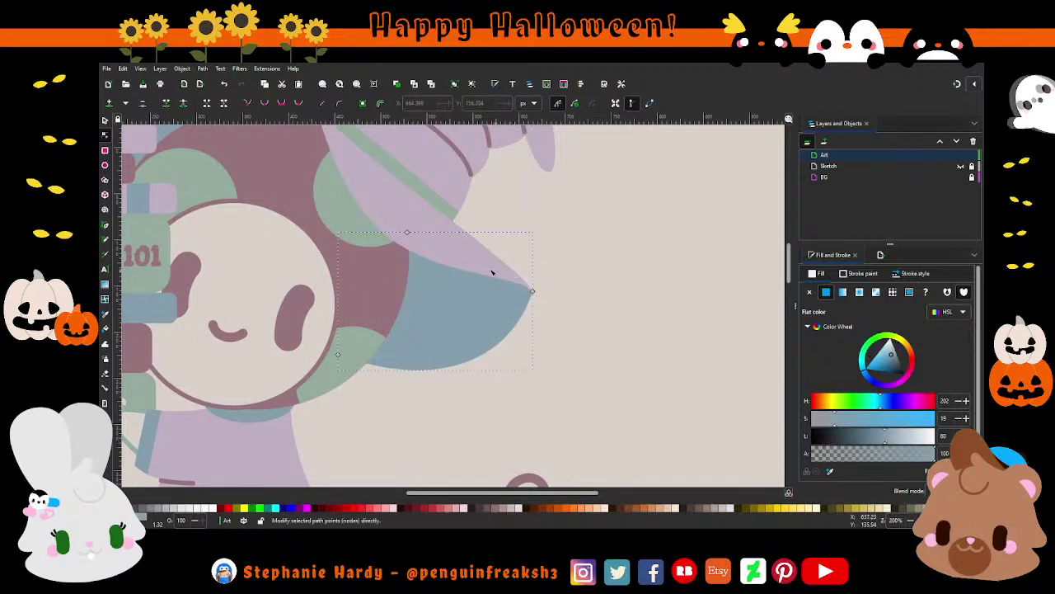
key(s)
click(582, 288)
Box-select the cat and nudge it slightly left and down beside the witch.
key(5)
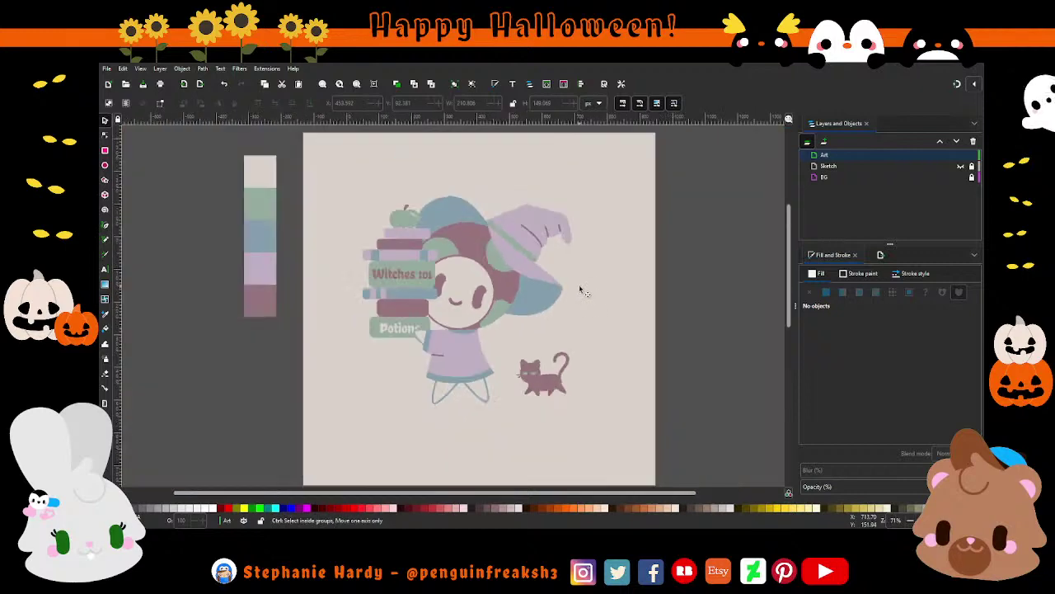
scroll(579, 289, up, 2)
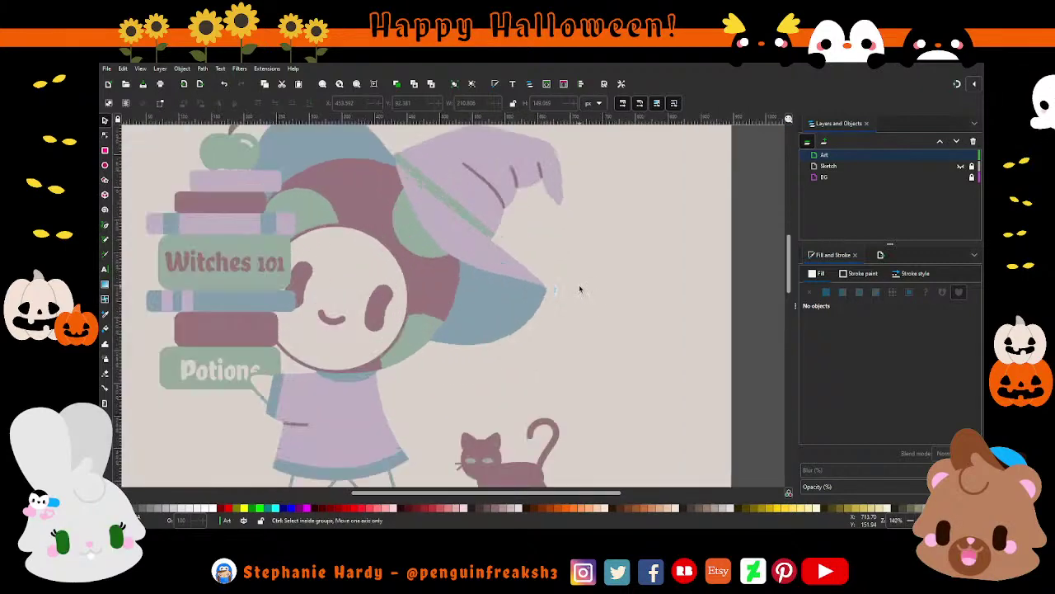
scroll(578, 289, up, 1)
scroll(560, 308, down, 2)
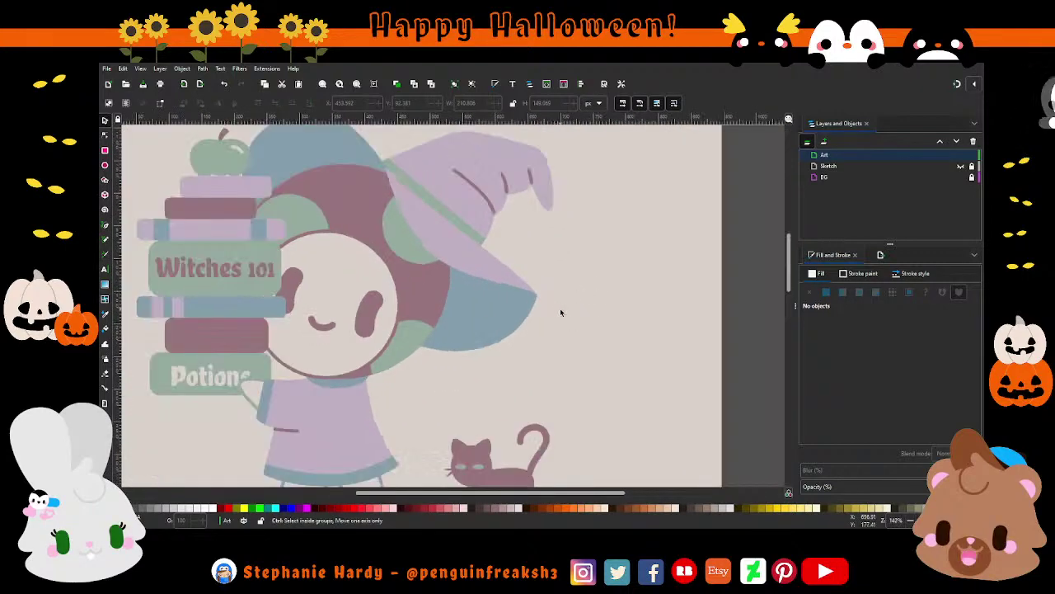
scroll(560, 307, down, 1)
scroll(493, 314, up, 1)
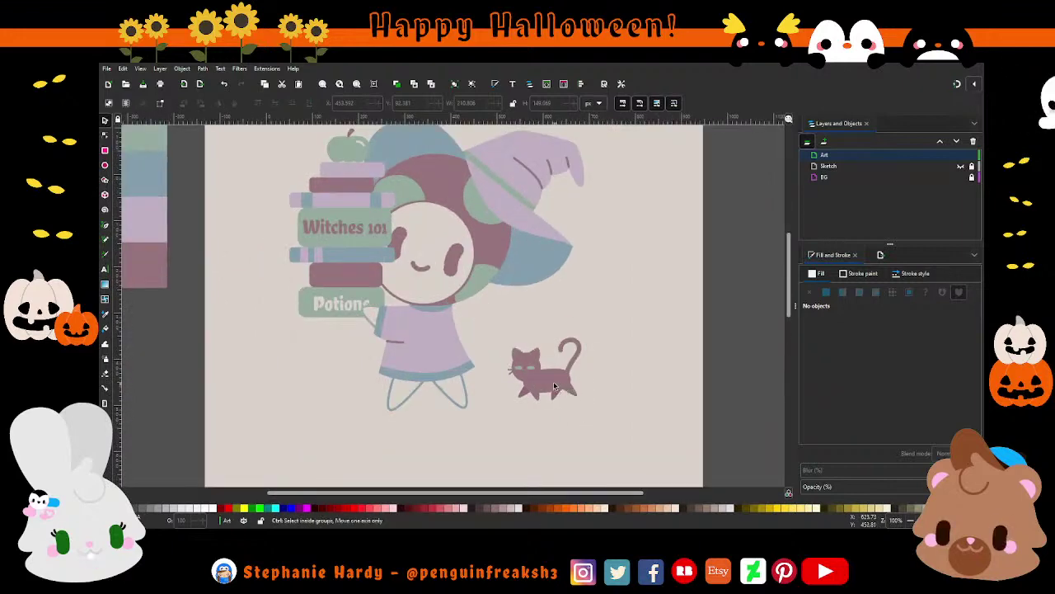
scroll(556, 381, up, 2)
scroll(517, 361, down, 1)
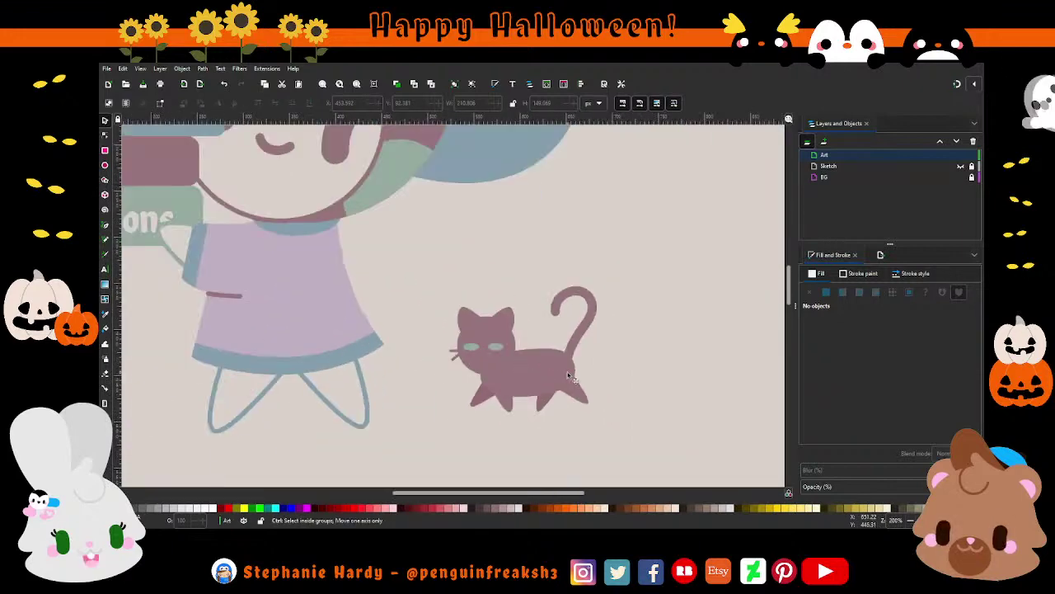
scroll(499, 373, up, 3)
scroll(400, 338, up, 2)
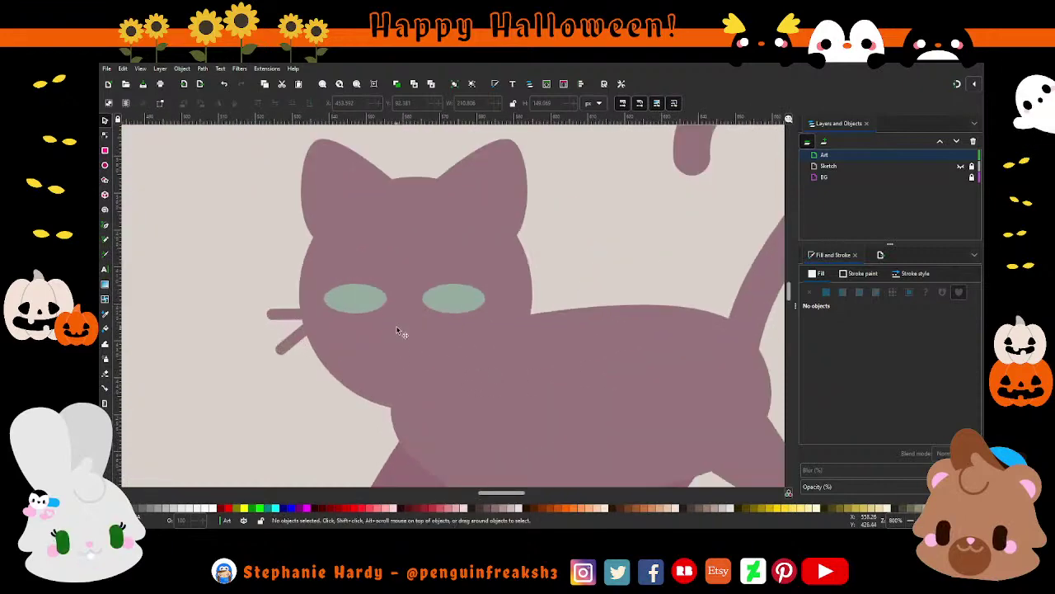
scroll(547, 367, down, 3)
scroll(547, 368, down, 1)
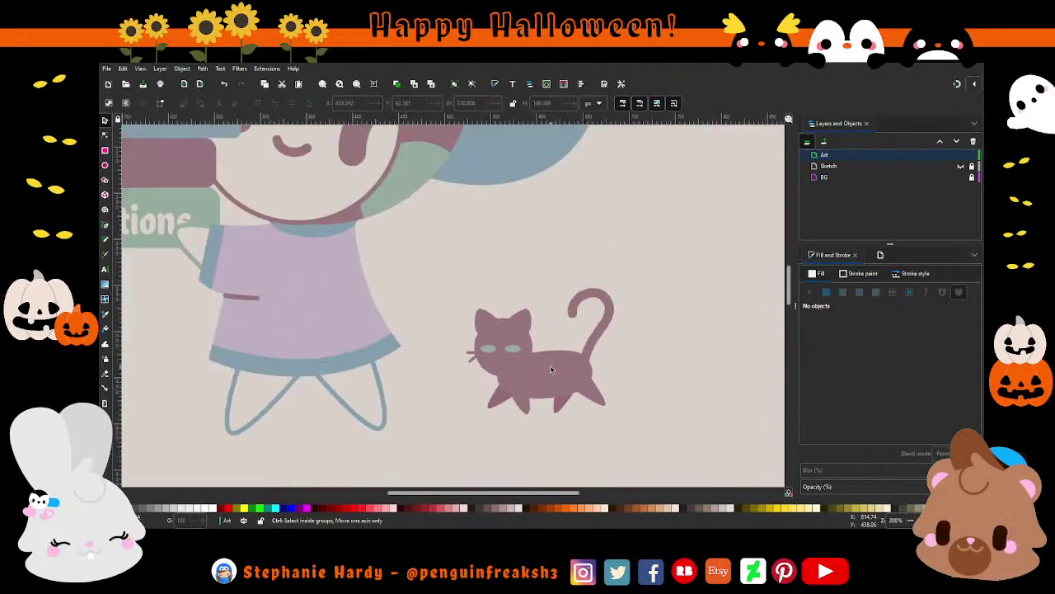
scroll(547, 365, down, 2)
scroll(601, 365, up, 1)
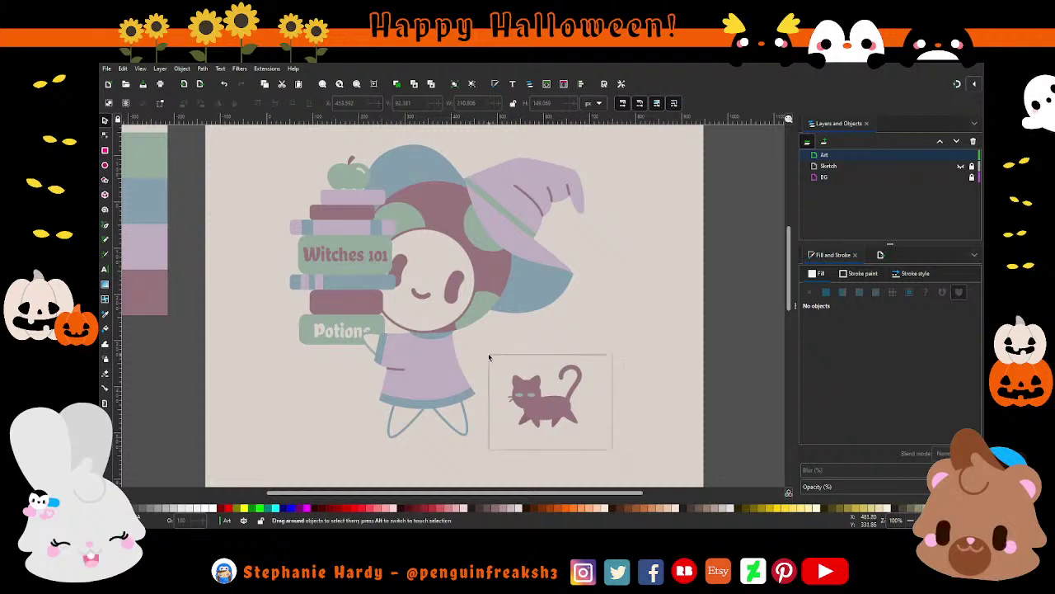
drag(611, 448, 488, 353)
drag(557, 409, 535, 418)
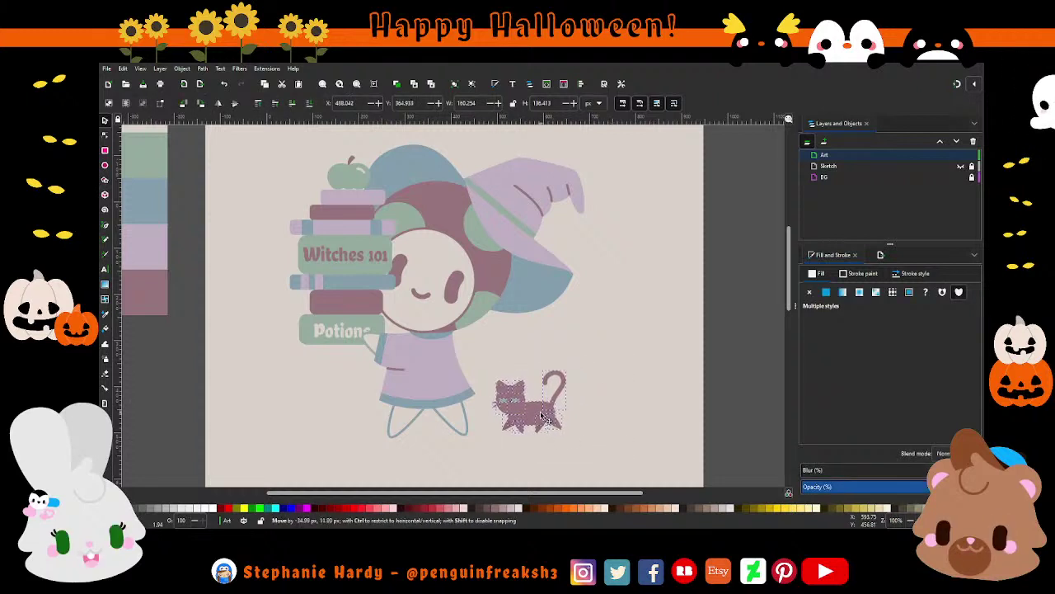
click(571, 348)
Save the drawing to Mushroom_Witch.svg.
ctrl+scroll(570, 347, down, 1)
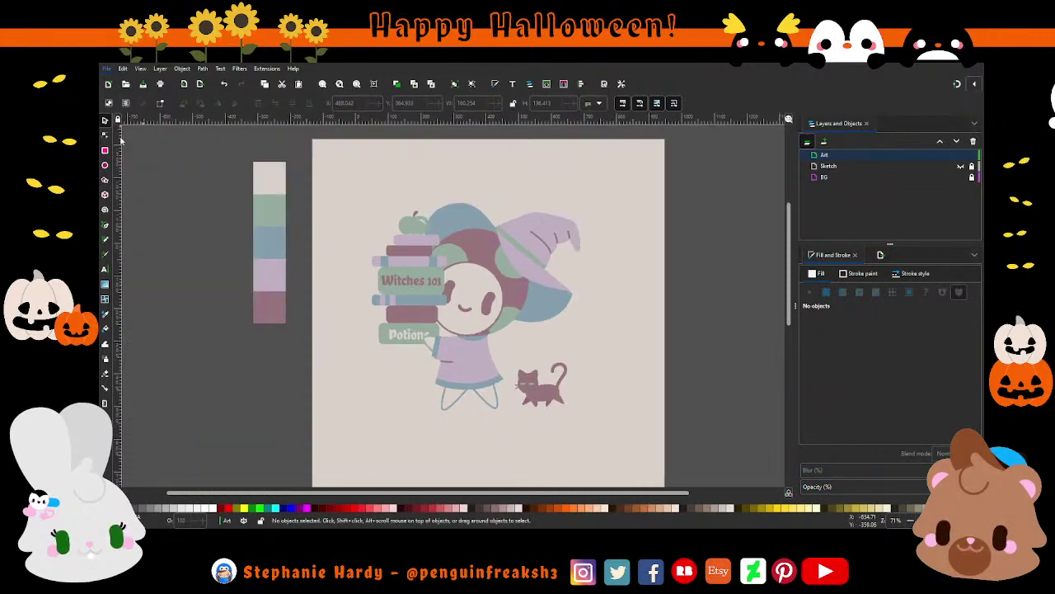
key(ctrl+s)
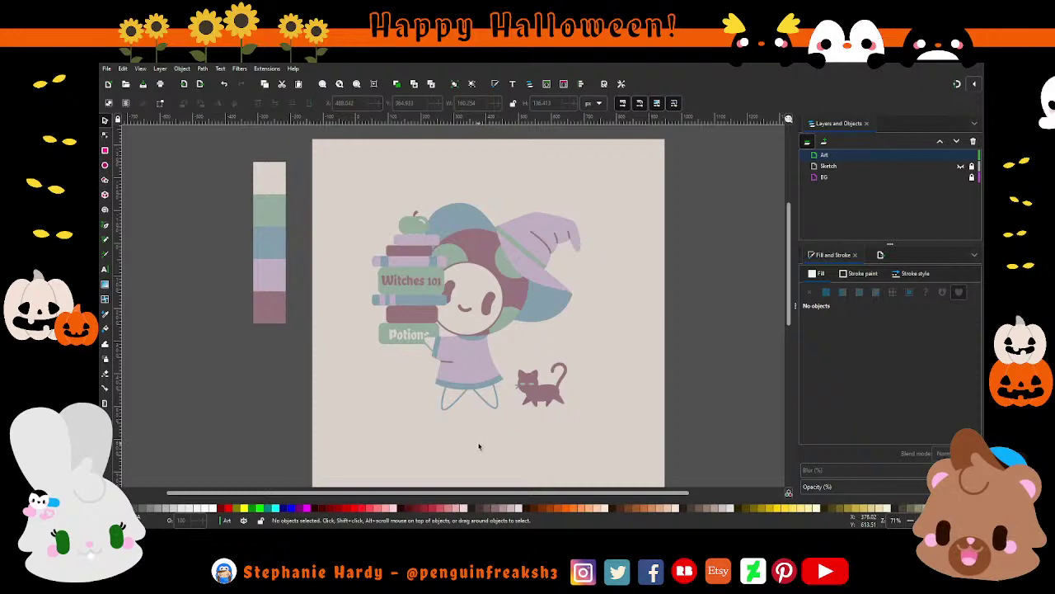
ctrl+scroll(467, 347, up, 4)
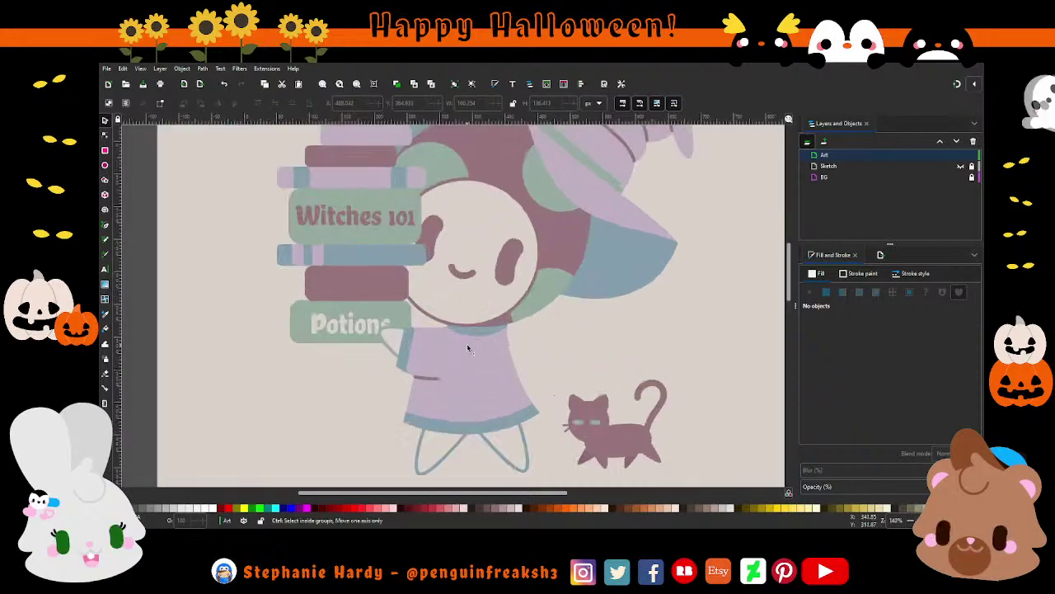
ctrl+scroll(467, 347, down, 2)
ctrl+scroll(466, 347, down, 2)
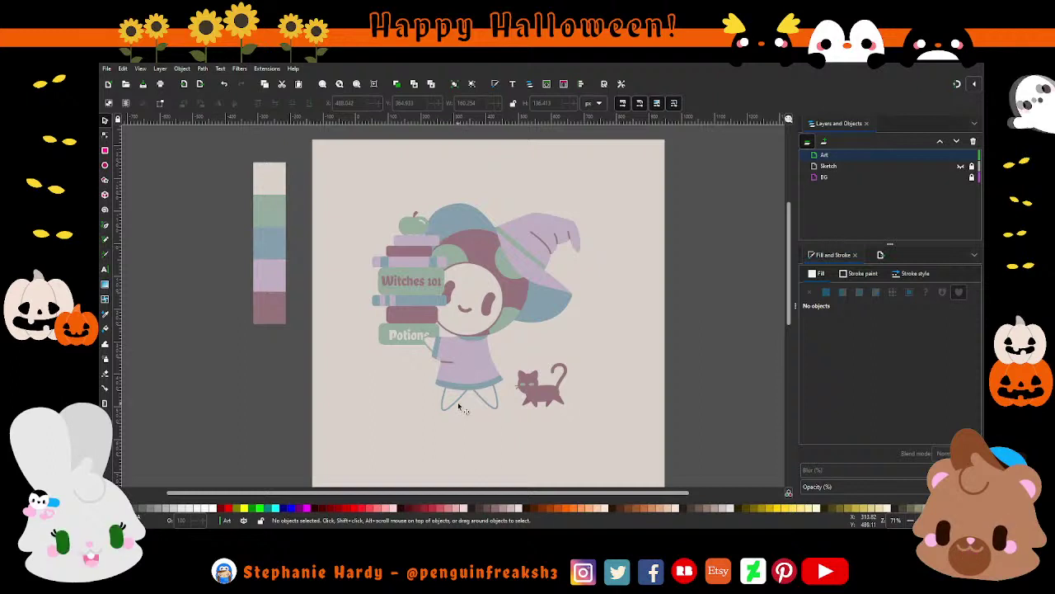
Squeeze the apple narrower from its left side and shift it slightly left.
scroll(435, 239, up, 2)
scroll(435, 240, up, 2)
click(436, 243)
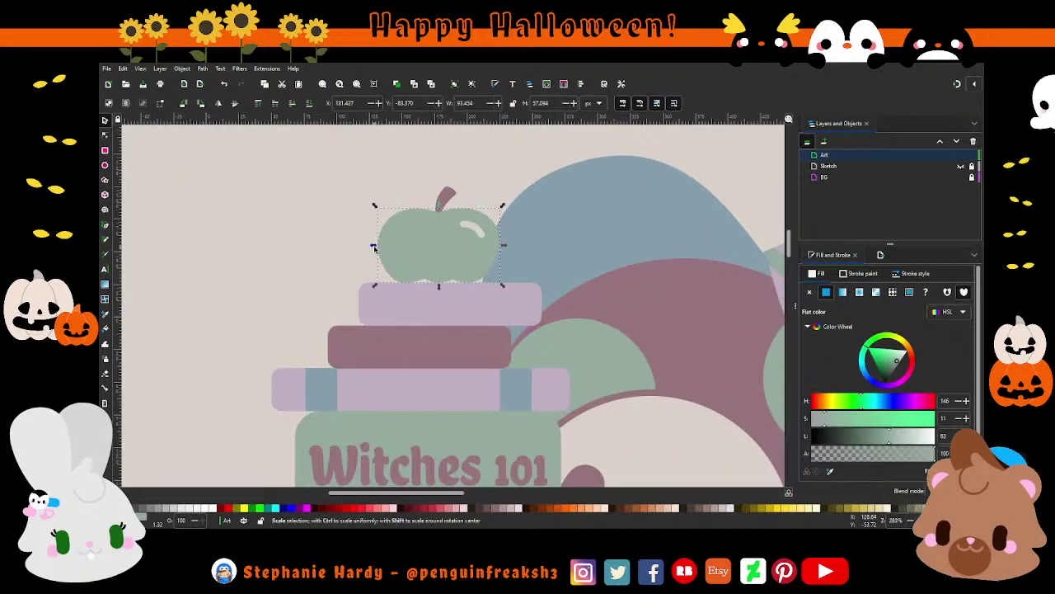
drag(374, 245, 394, 246)
drag(468, 254, 459, 254)
Check the apple's highlight and three parts together, then zoom out to the whole illustration.
click(460, 254)
click(467, 225)
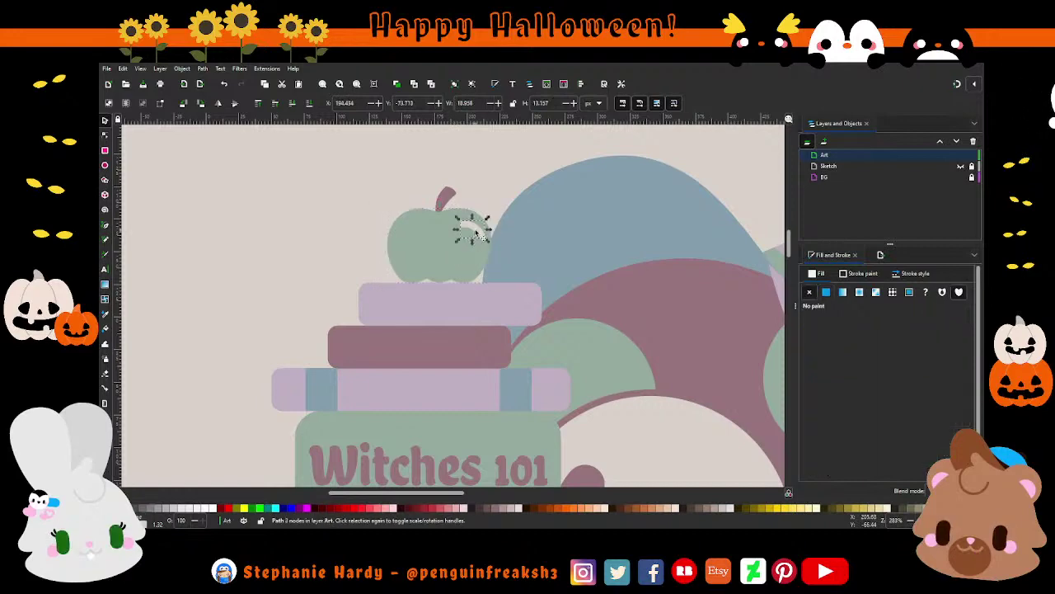
ctrl+scroll(390, 270, down, 1)
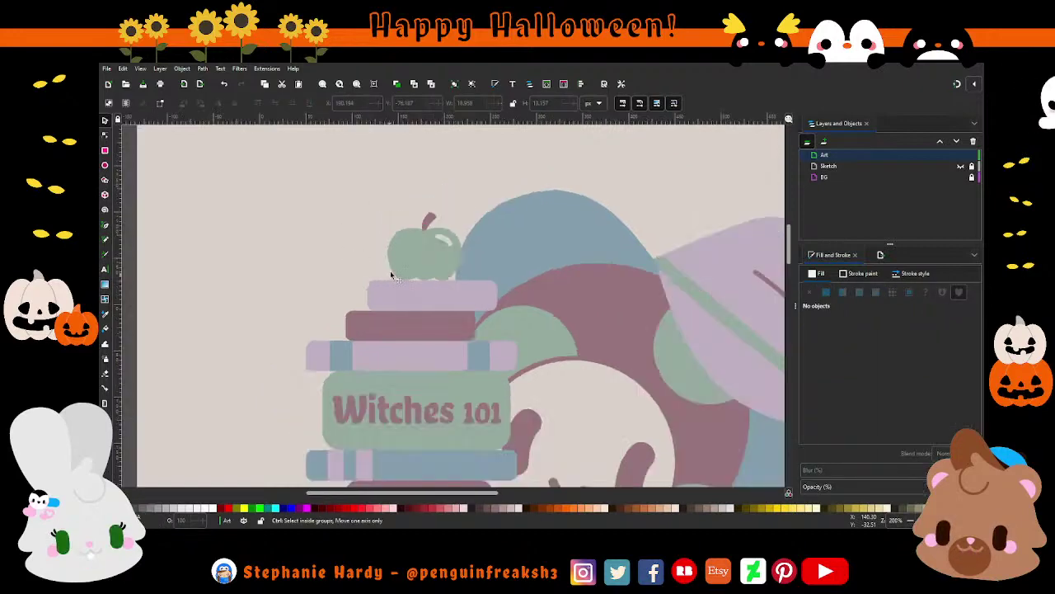
drag(358, 196, 478, 290)
key(Escape)
click(460, 263)
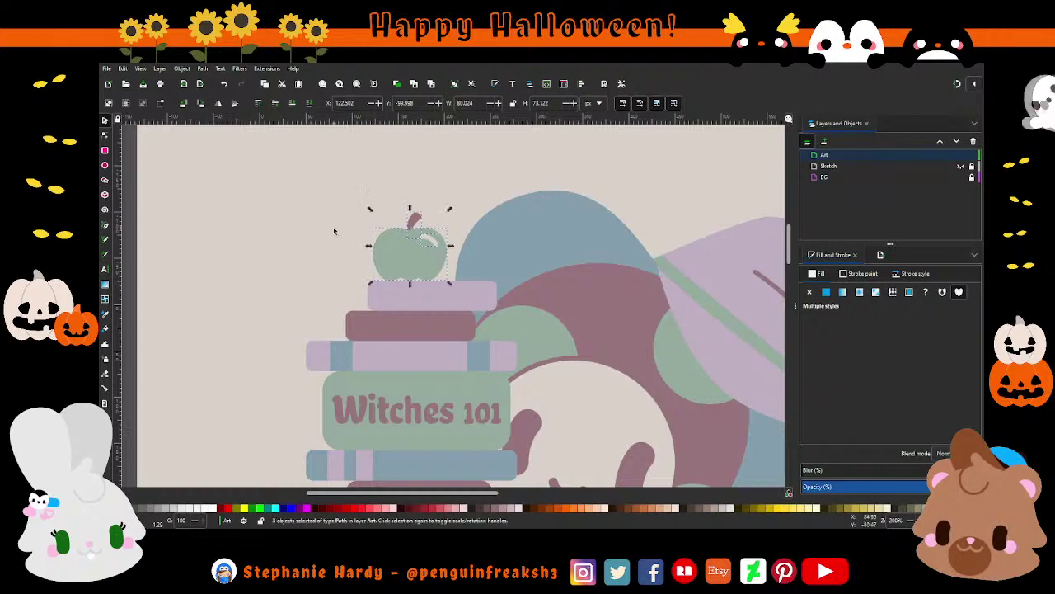
key(Escape)
key(minus)
key(minus)
key(minus)
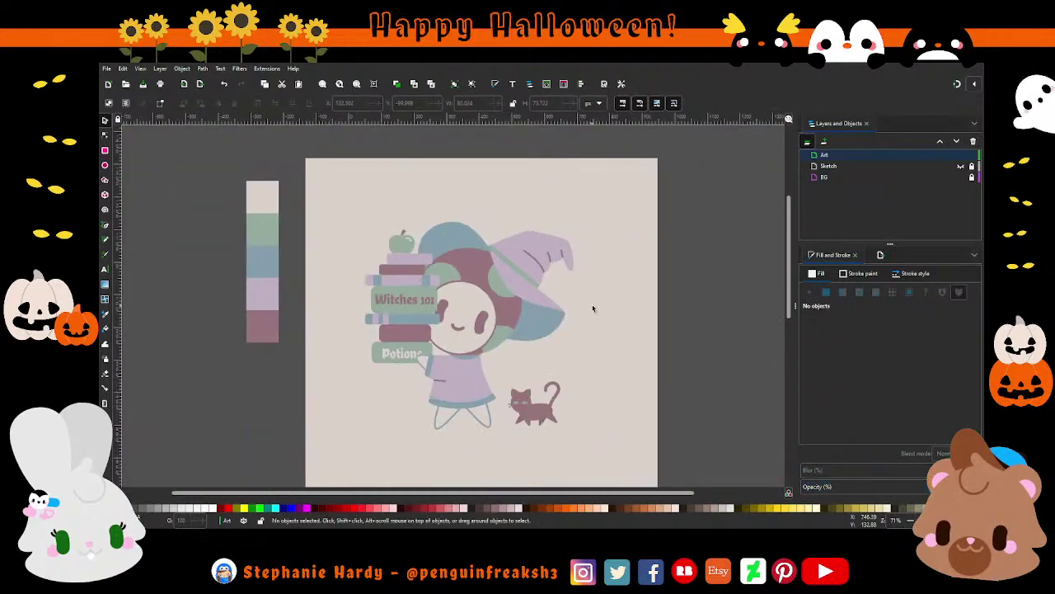
ctrl+scroll(382, 348, up, 1)
ctrl+scroll(429, 326, up, 1)
ctrl+scroll(431, 326, up, 1)
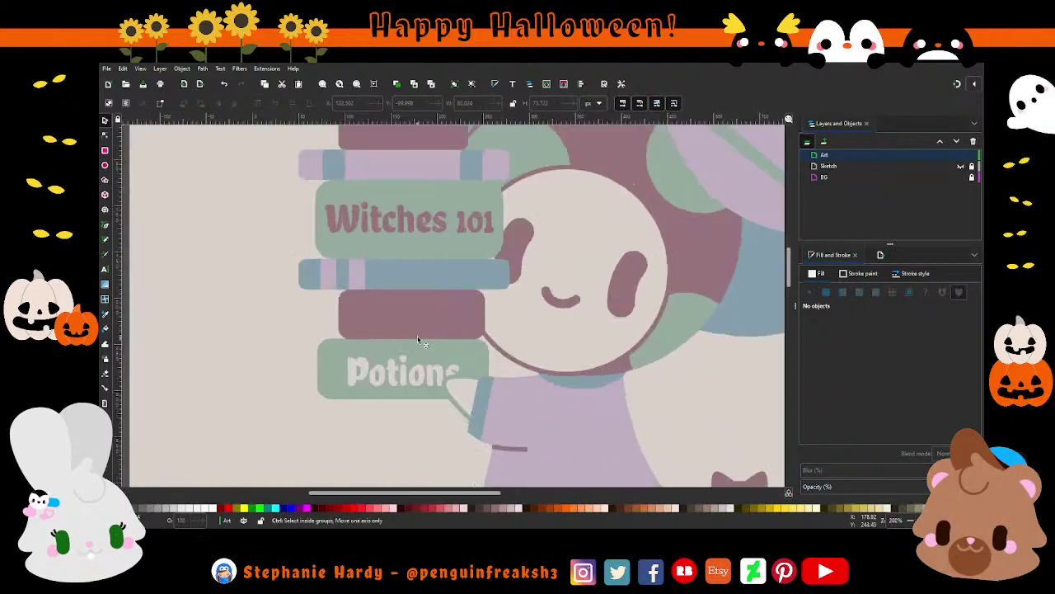
scroll(416, 311, up, 1)
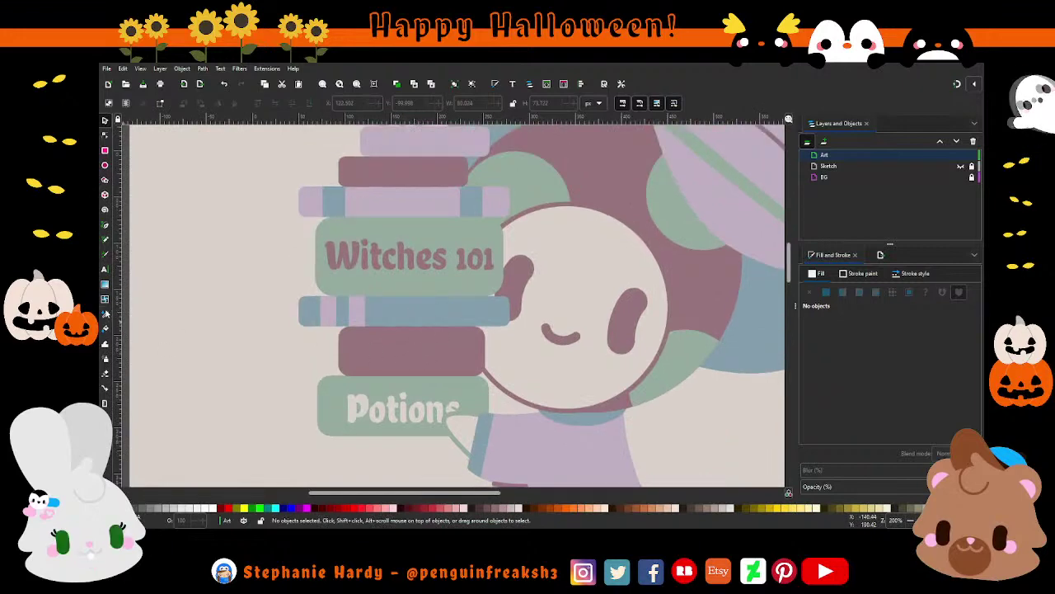
Compare the Sketch and Art layers, leaving Art visible and Sketch hidden.
click(963, 167)
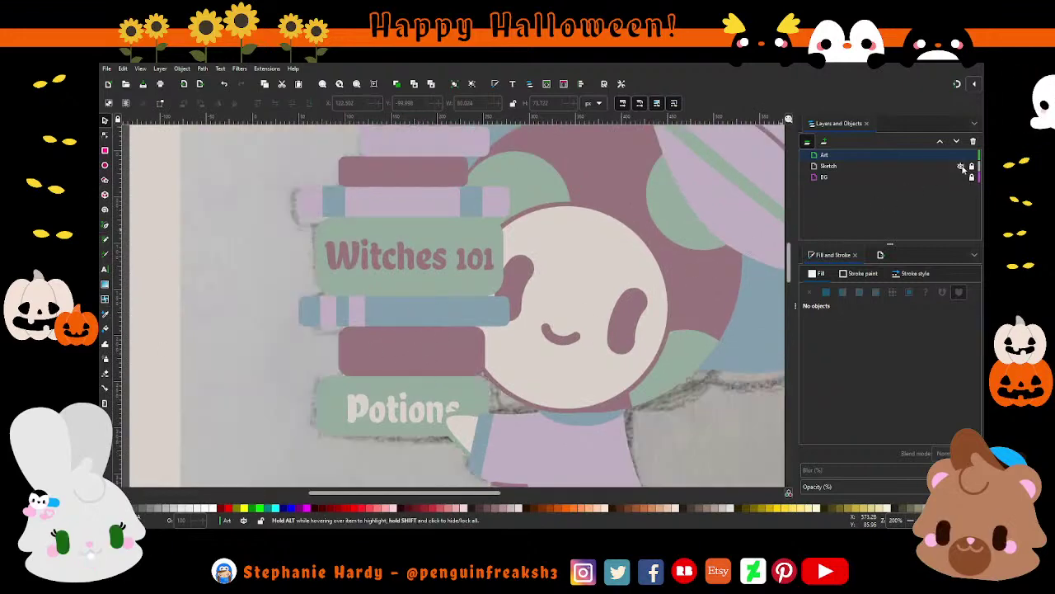
click(961, 156)
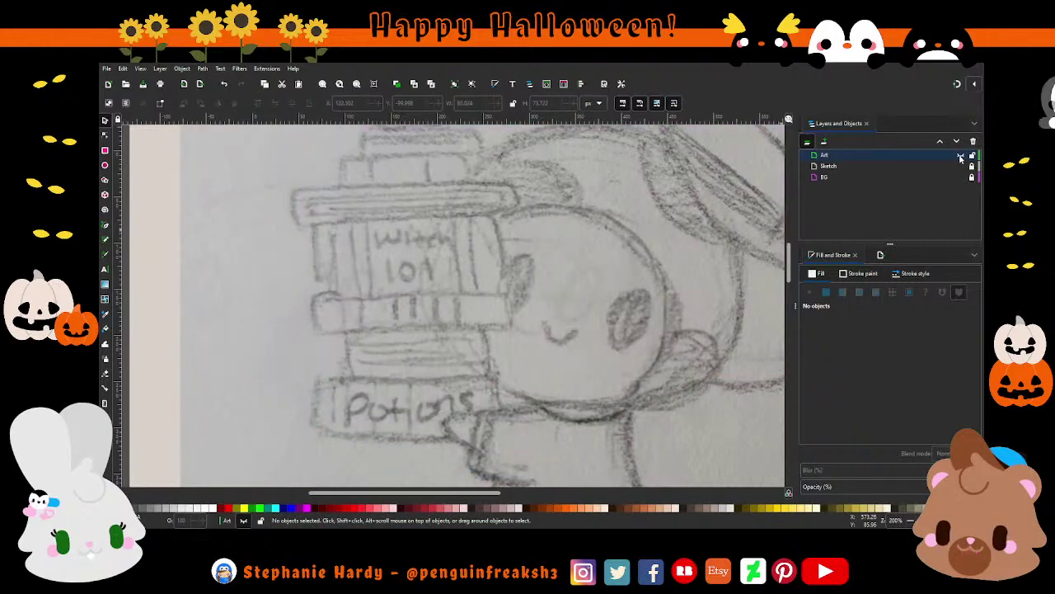
scroll(648, 277, up, 1)
scroll(648, 277, down, 1)
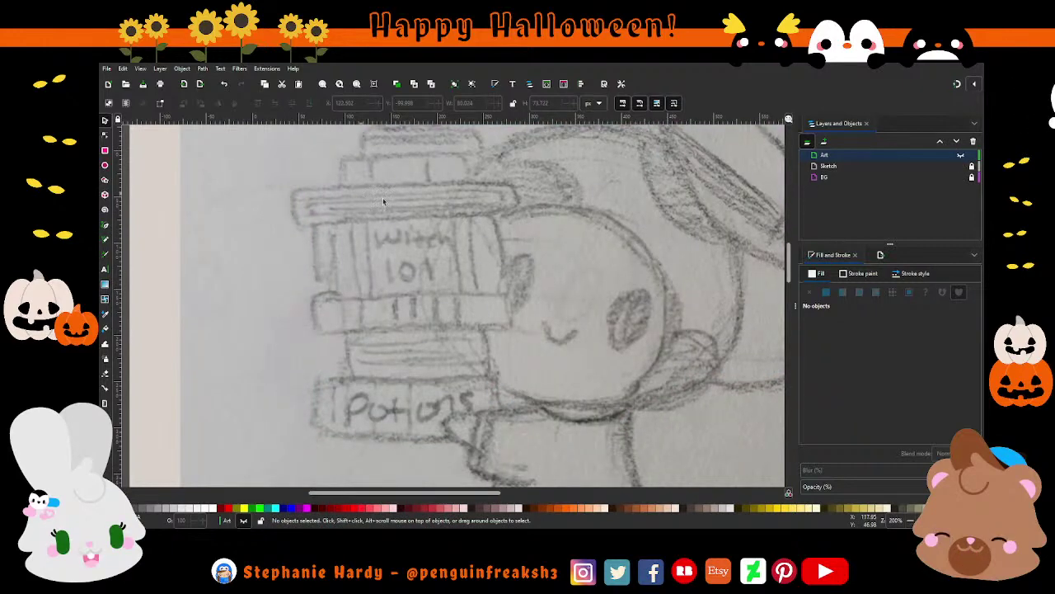
click(962, 166)
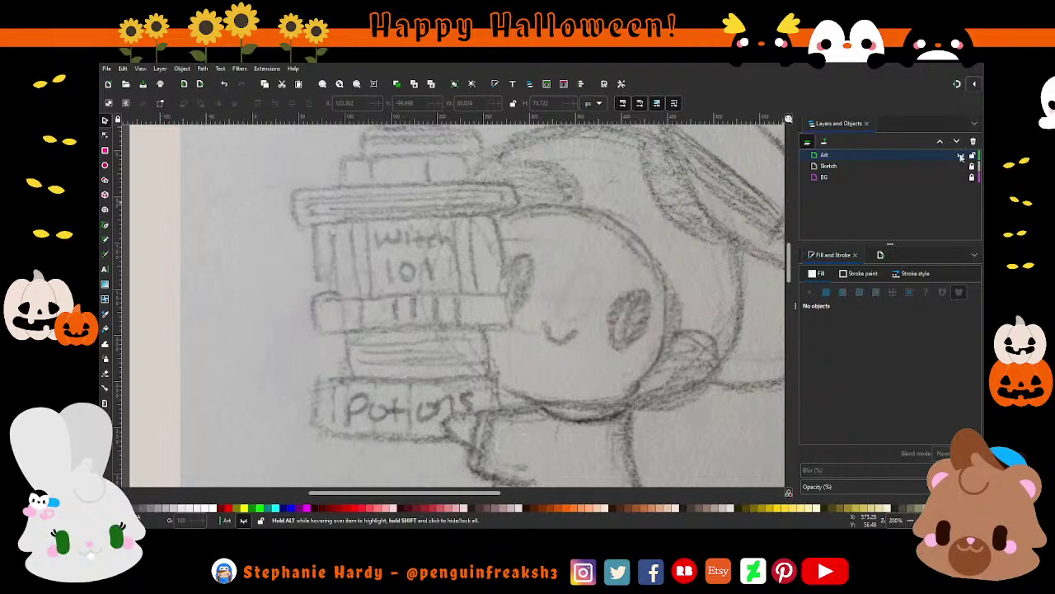
click(960, 156)
click(961, 166)
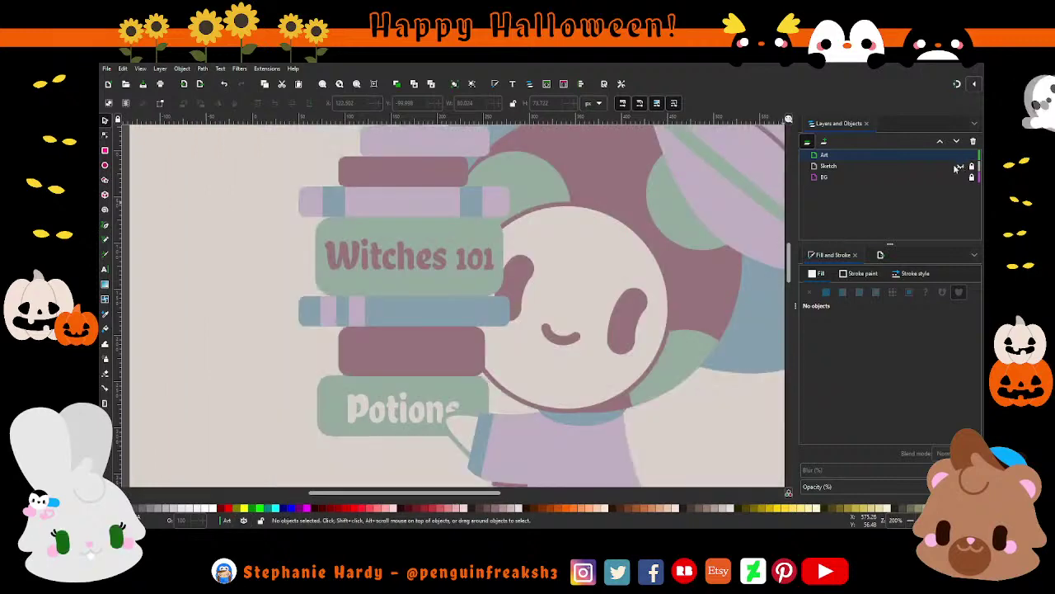
scroll(371, 306, up, 1)
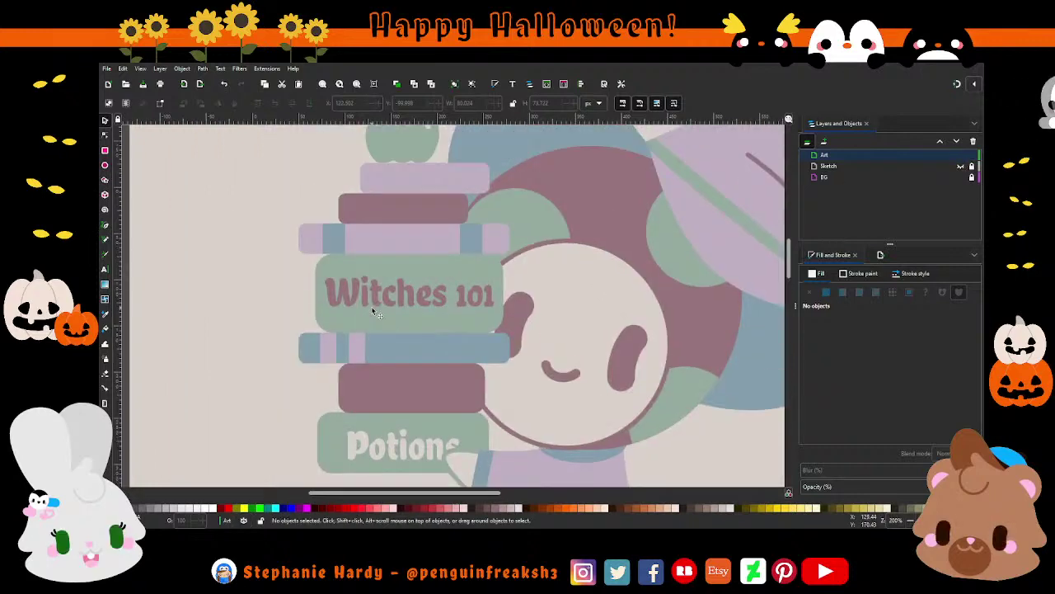
Select the lower dark pink book rectangle below Witches 101 and zoom in on it.
click(406, 213)
scroll(401, 206, up, 1)
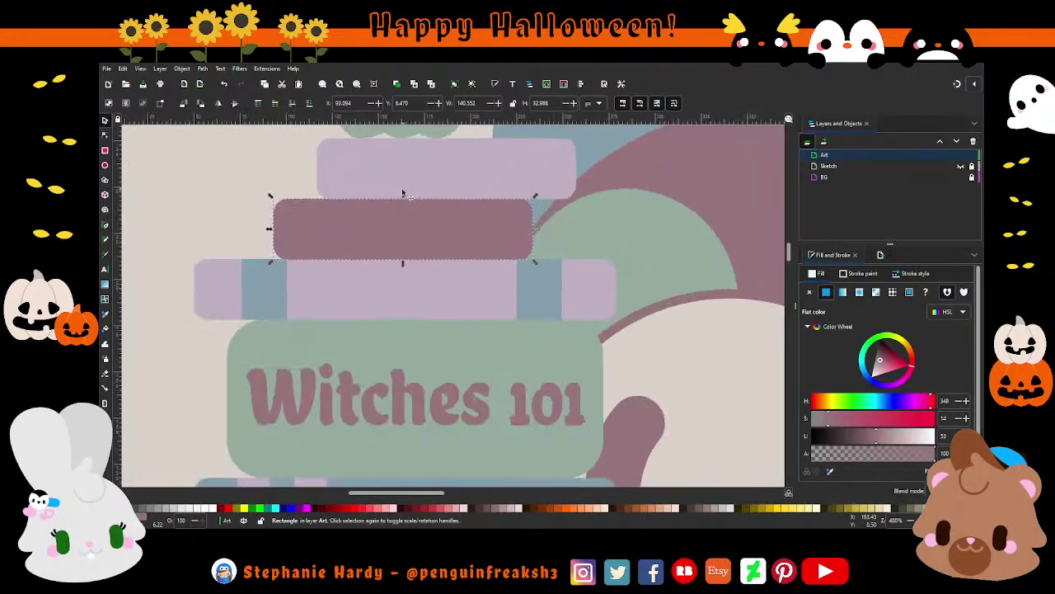
scroll(400, 235, up, 1)
scroll(416, 272, down, 1)
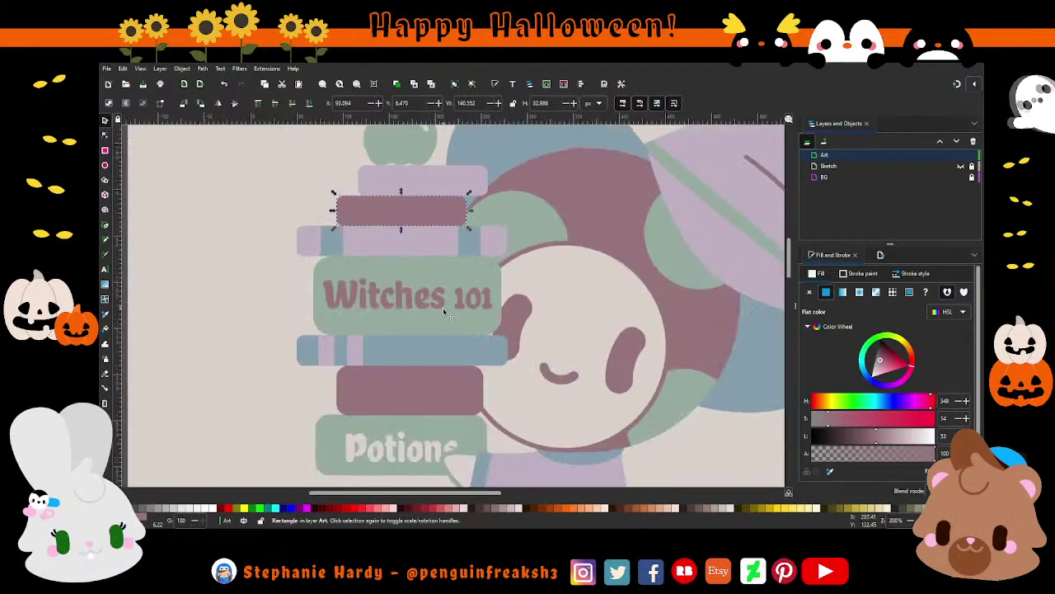
scroll(443, 307, down, 1)
scroll(447, 318, down, 1)
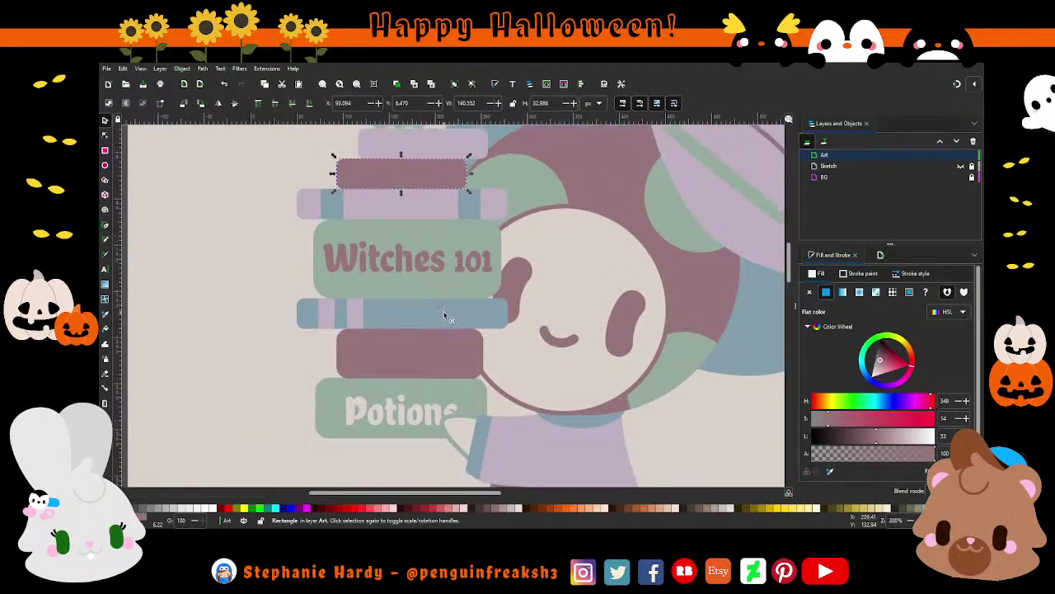
click(440, 356)
scroll(371, 330, up, 2)
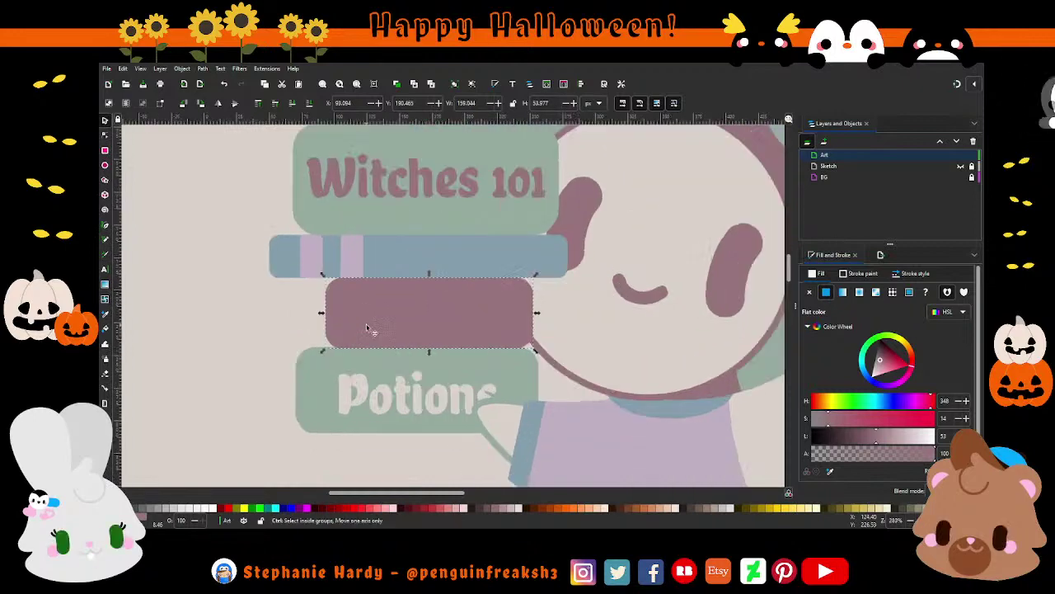
scroll(374, 329, up, 2)
scroll(318, 293, down, 2)
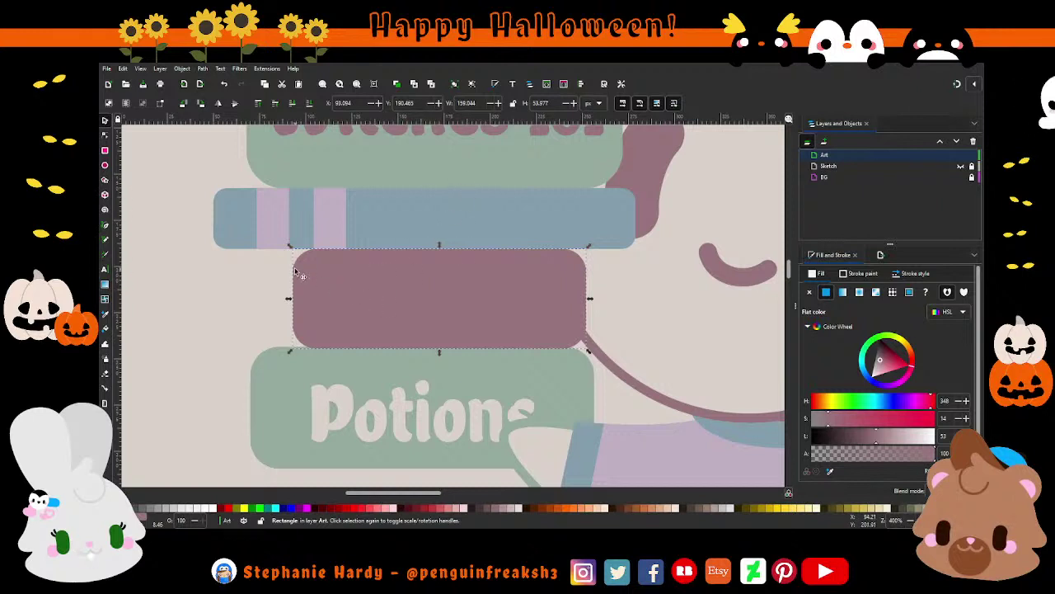
scroll(370, 289, down, 1)
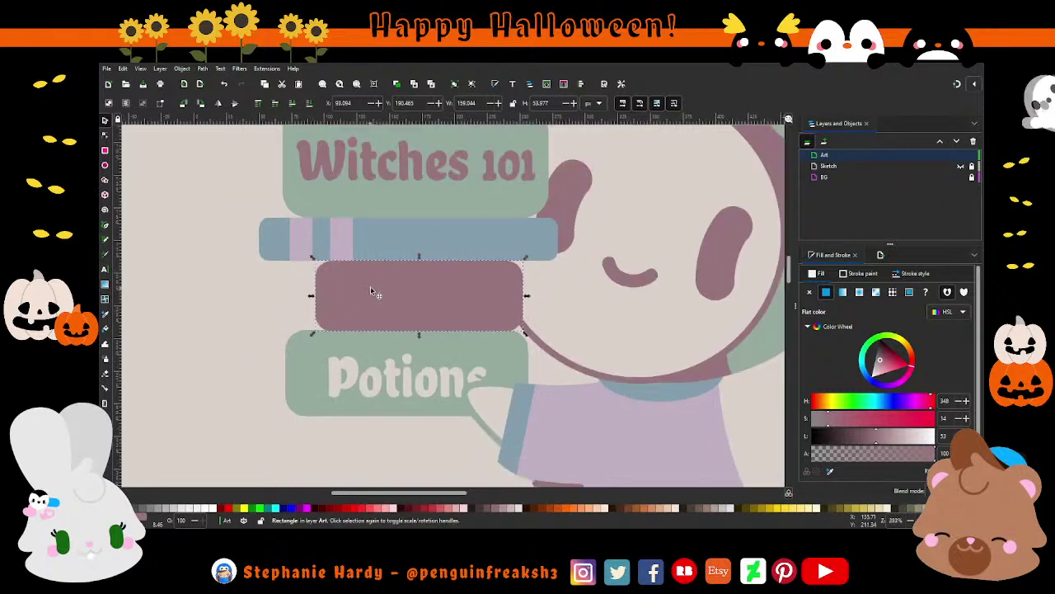
scroll(371, 290, down, 2)
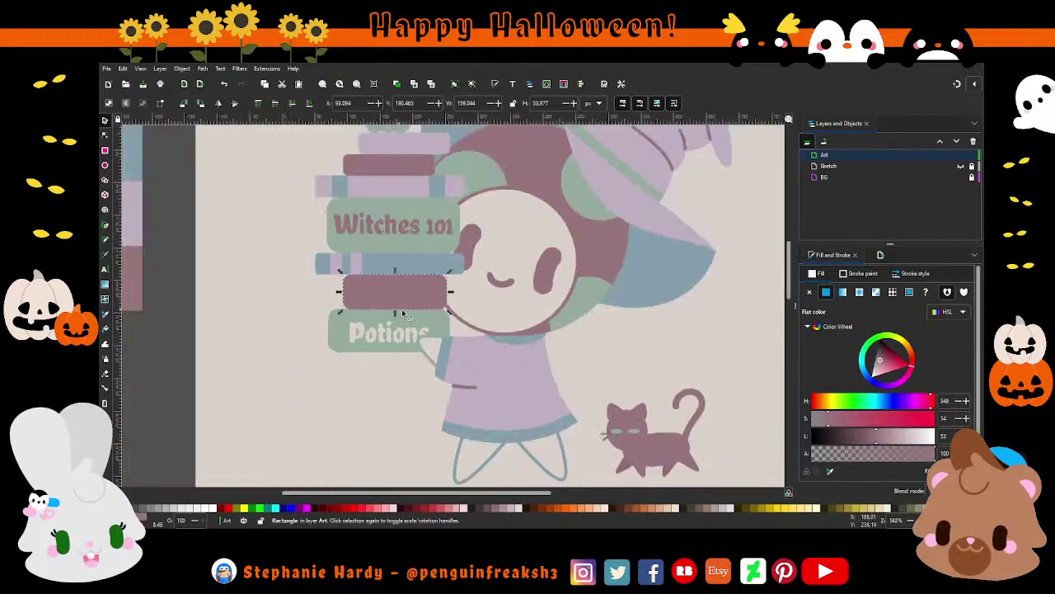
scroll(448, 332, up, 1)
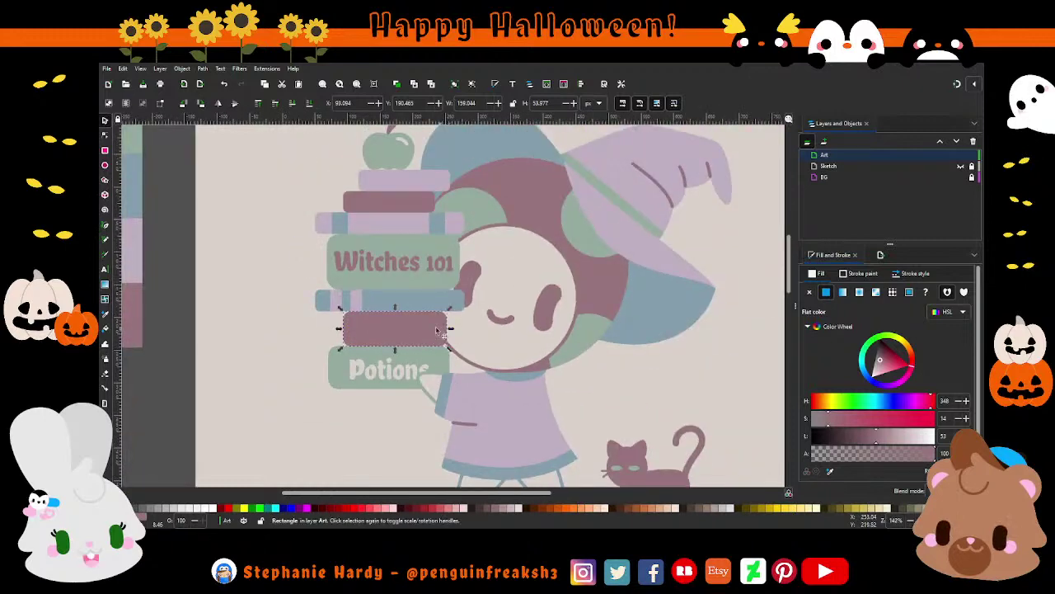
scroll(391, 345, up, 1)
scroll(391, 346, up, 1)
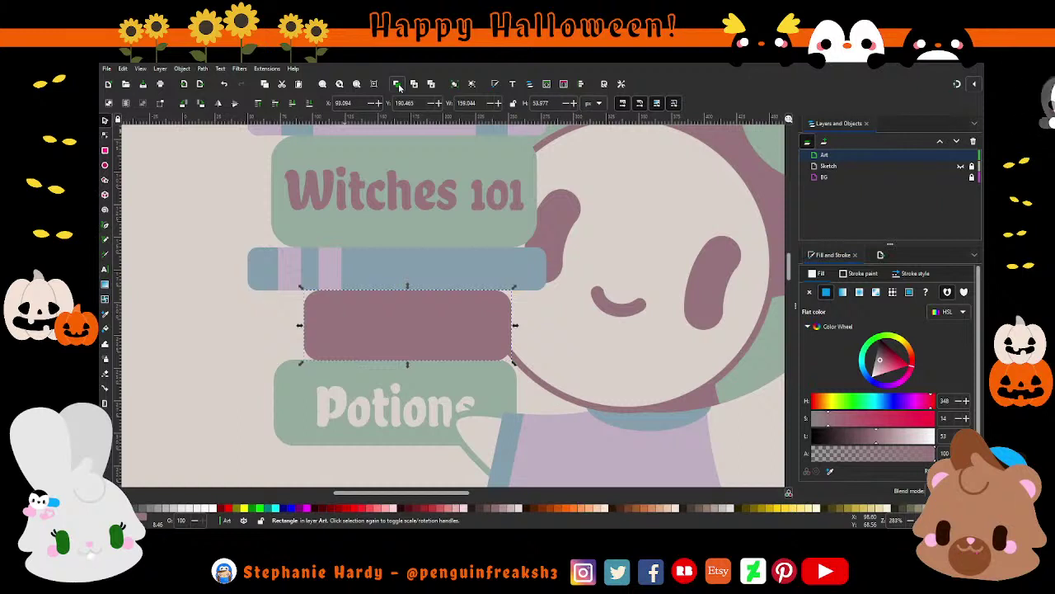
Draw a light beige rectangle across the lower dark pink book and squash it thin.
click(105, 153)
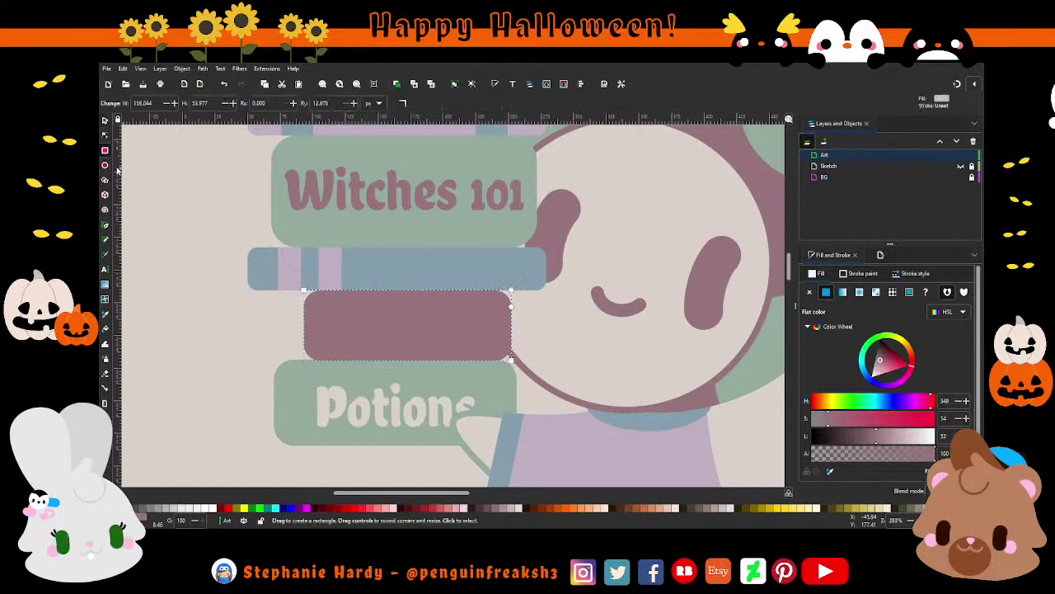
drag(293, 305, 529, 350)
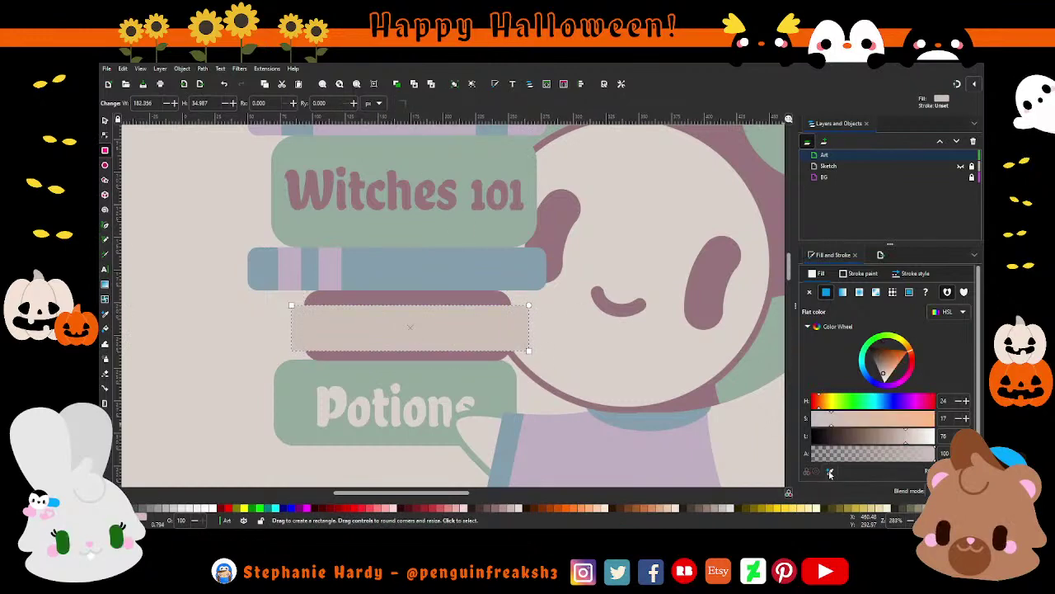
click(829, 471)
click(640, 370)
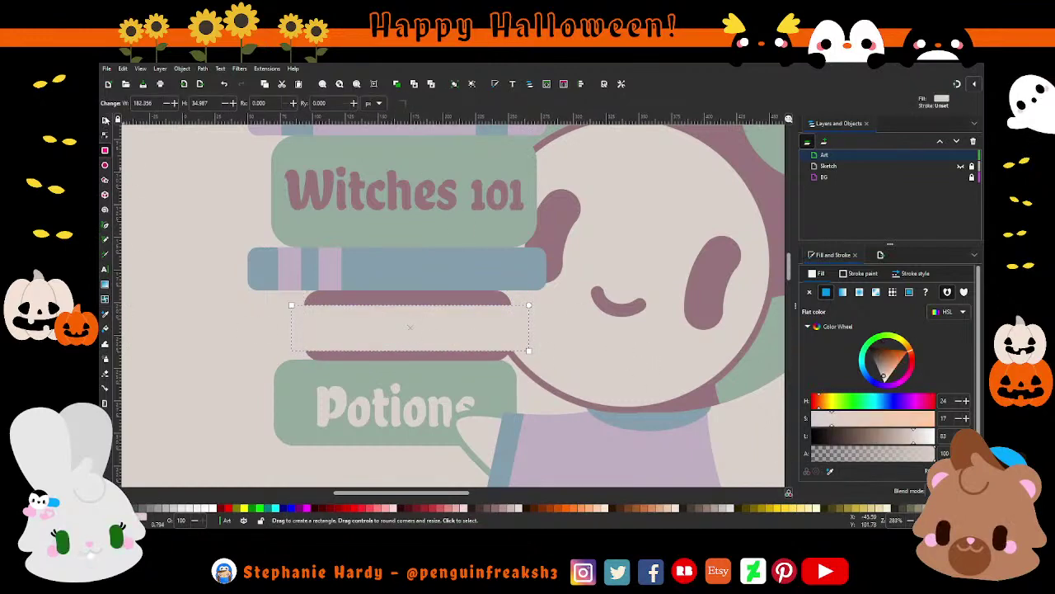
key(s)
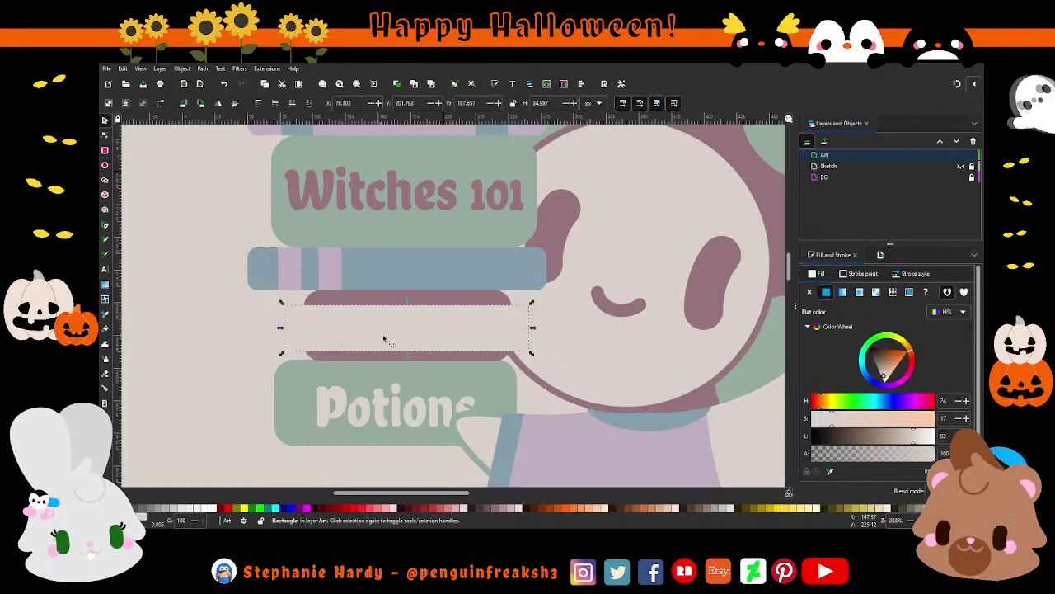
mouse_move(383, 338)
mouse_down()
mouse_move(427, 335)
mouse_move(418, 340)
mouse_up()
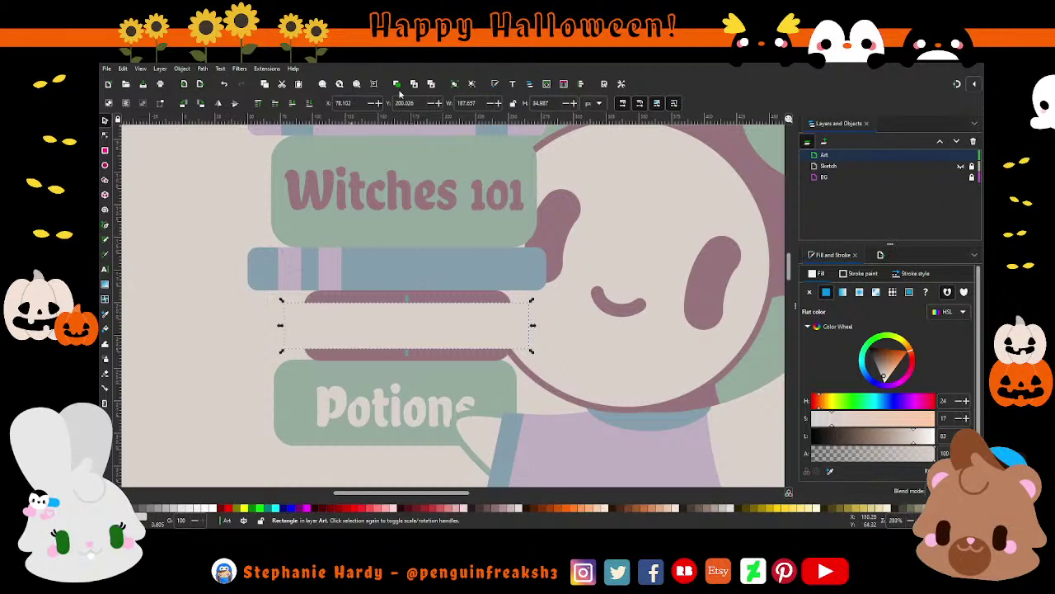
mouse_move(405, 302)
mouse_down()
mouse_move(410, 344)
mouse_move(423, 342)
mouse_up()
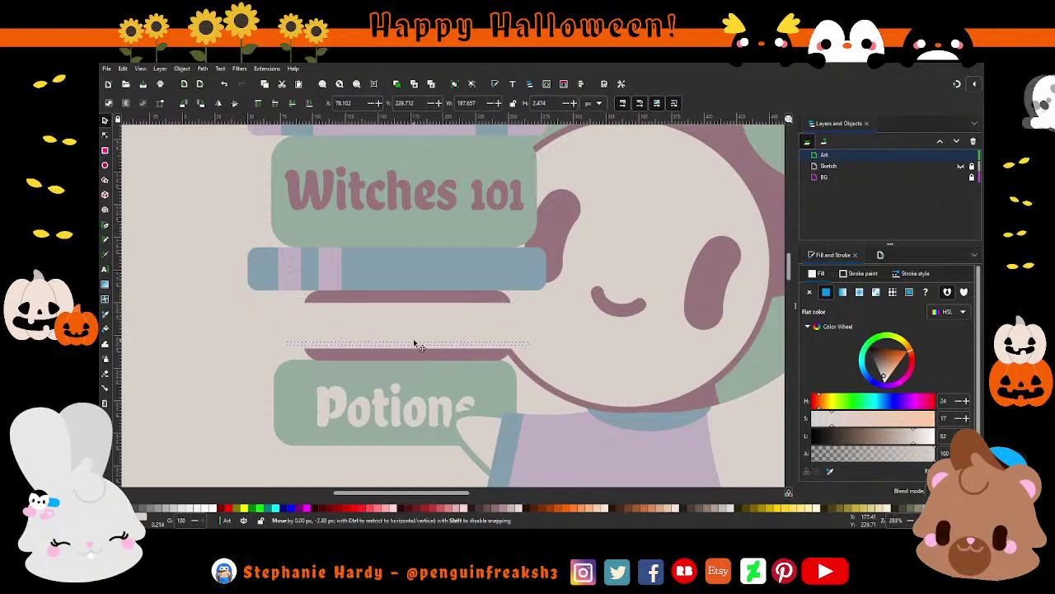
Resample a slightly darker beige for the strip and place stacked page lines across the book.
click(830, 471)
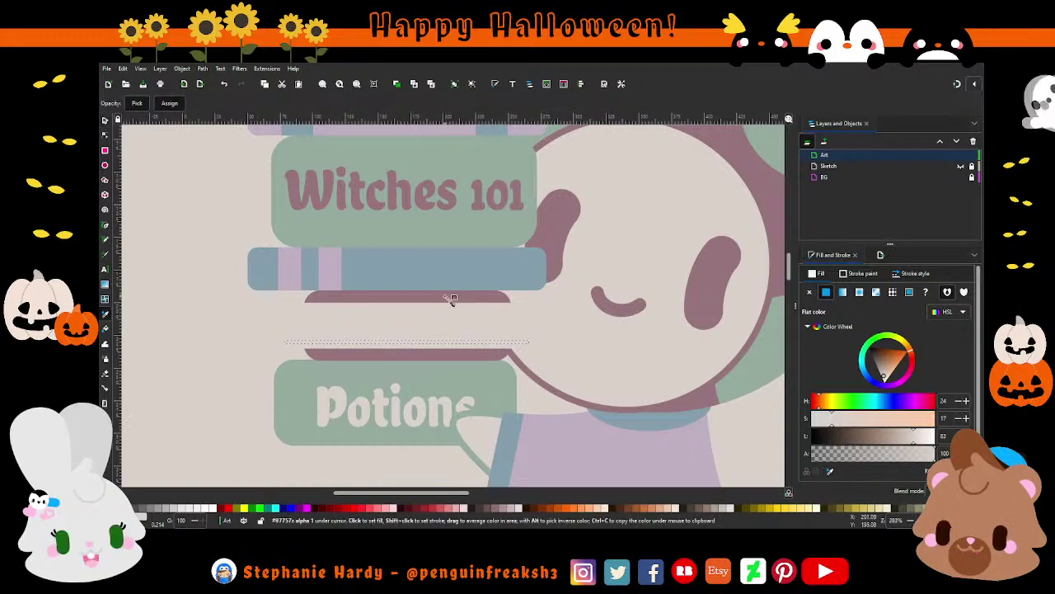
click(660, 356)
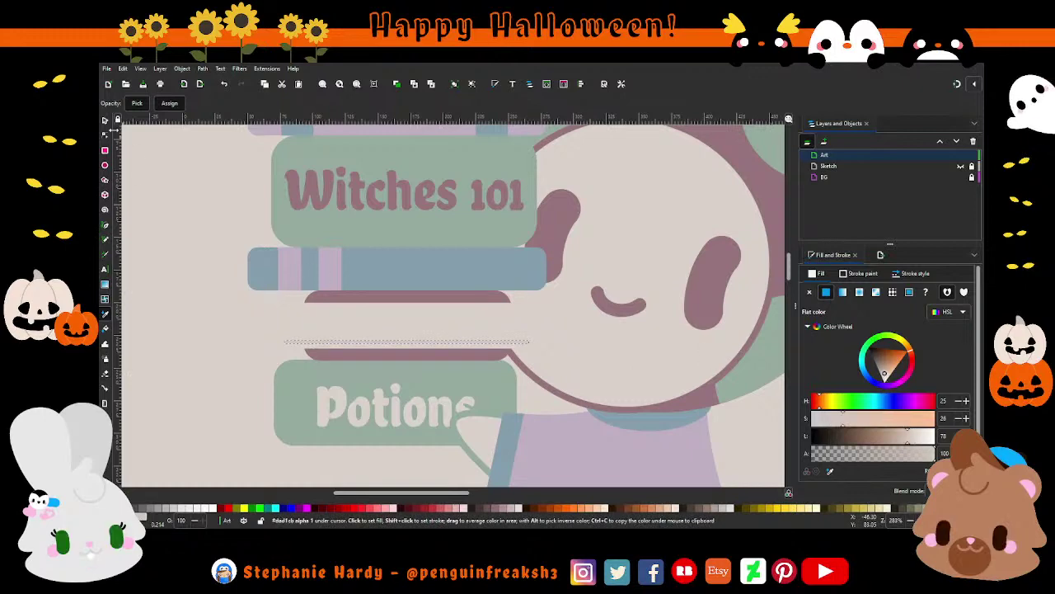
key(s)
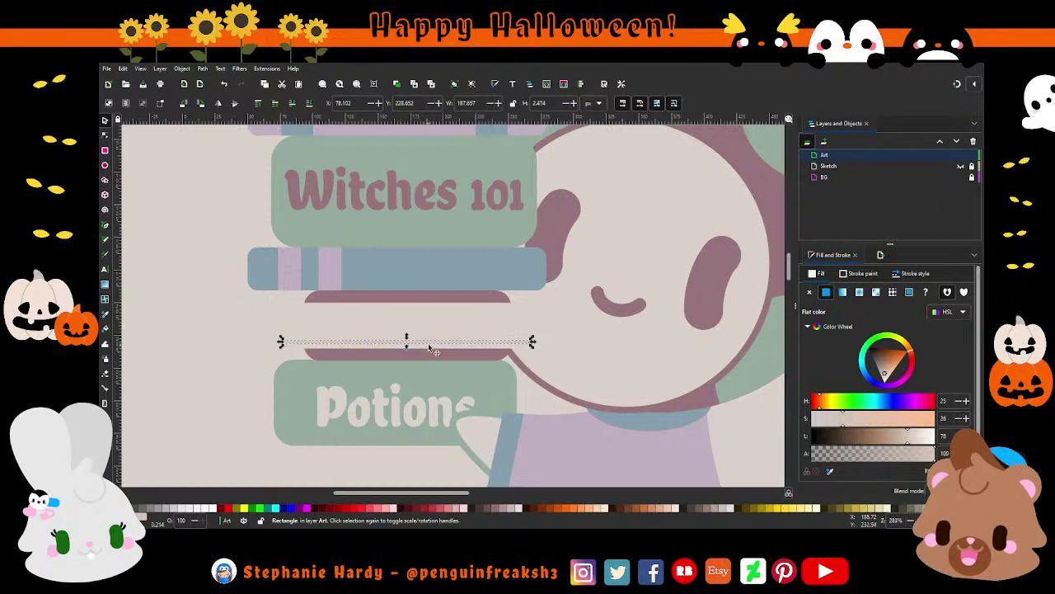
drag(429, 349, 446, 316)
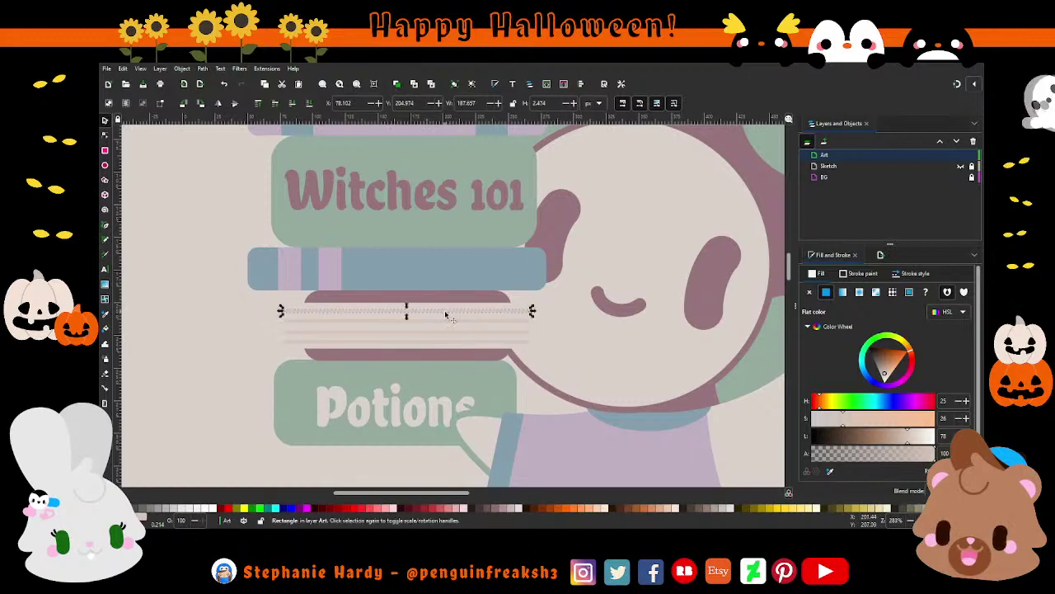
ctrl+scroll(428, 346, up, 1)
ctrl+scroll(412, 329, up, 1)
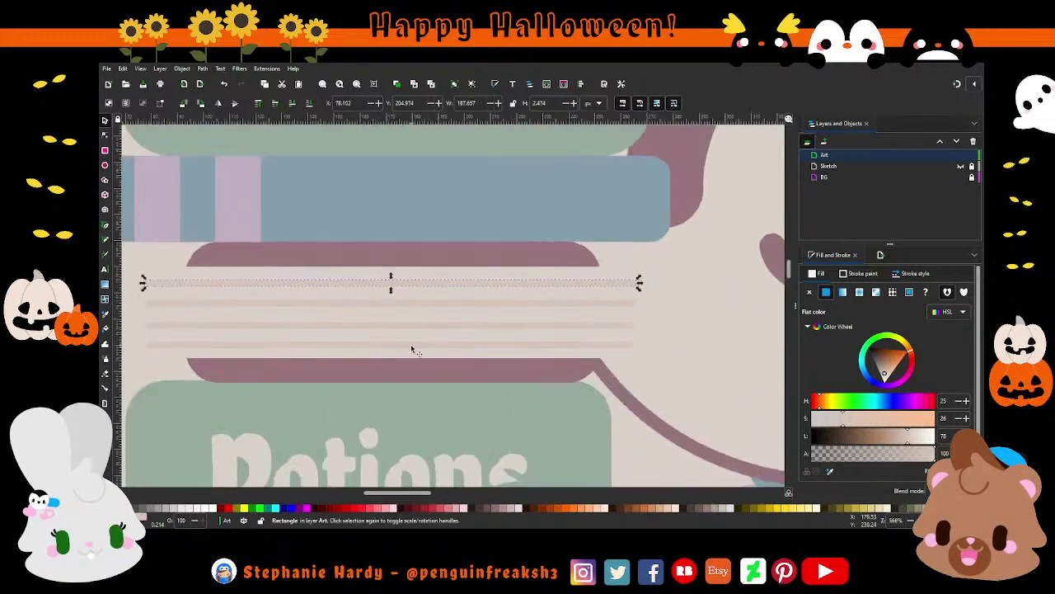
mouse_move(412, 277)
mouse_down()
mouse_move(416, 350)
mouse_move(428, 344)
mouse_move(422, 327)
mouse_up()
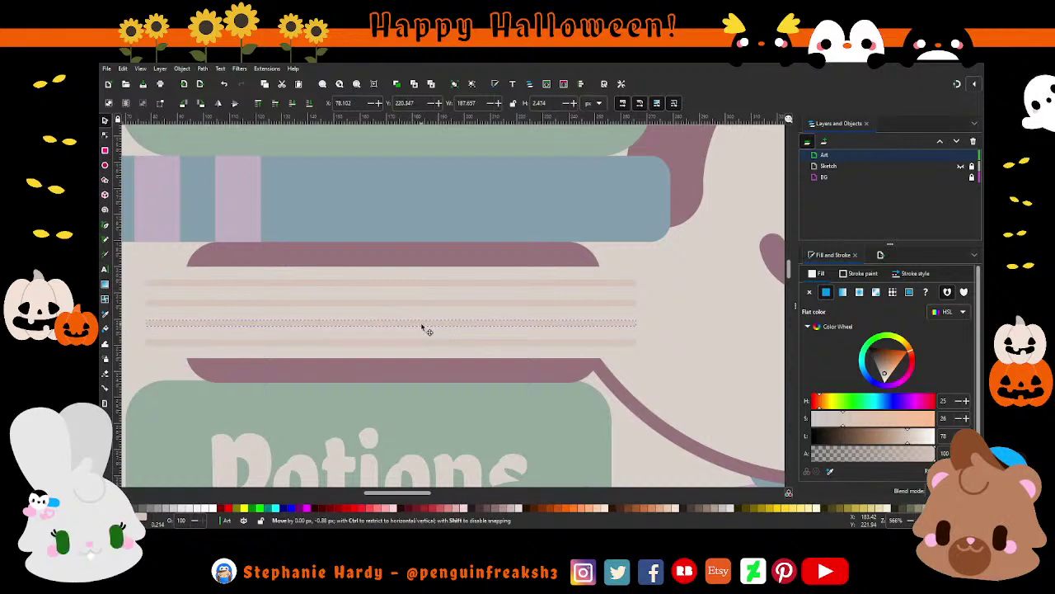
scroll(464, 335, down, 4)
key(Escape)
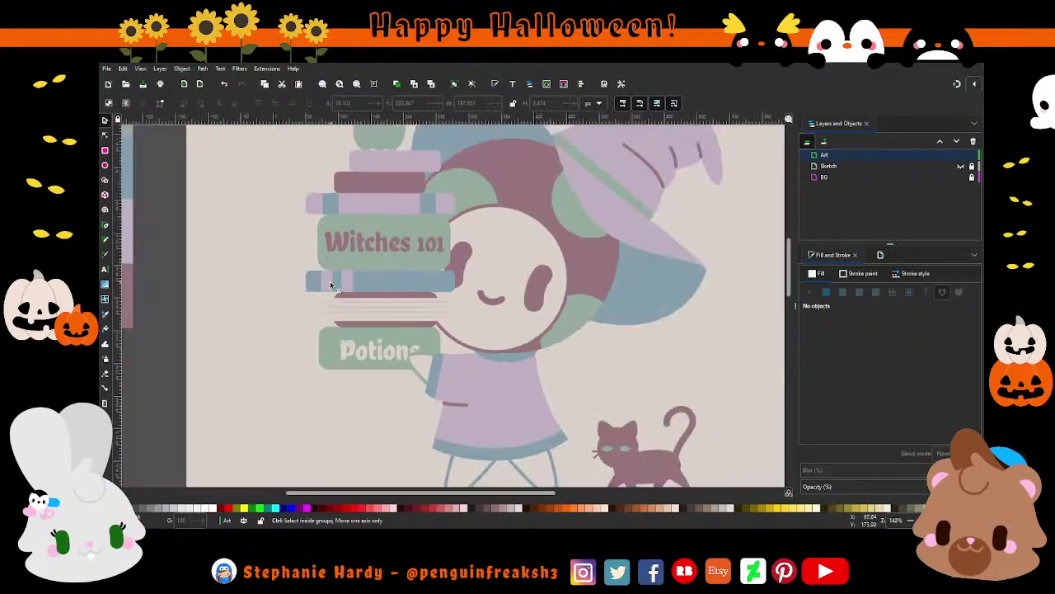
Zoom around the maroon book to inspect its faint page lines.
scroll(332, 286, down, 1)
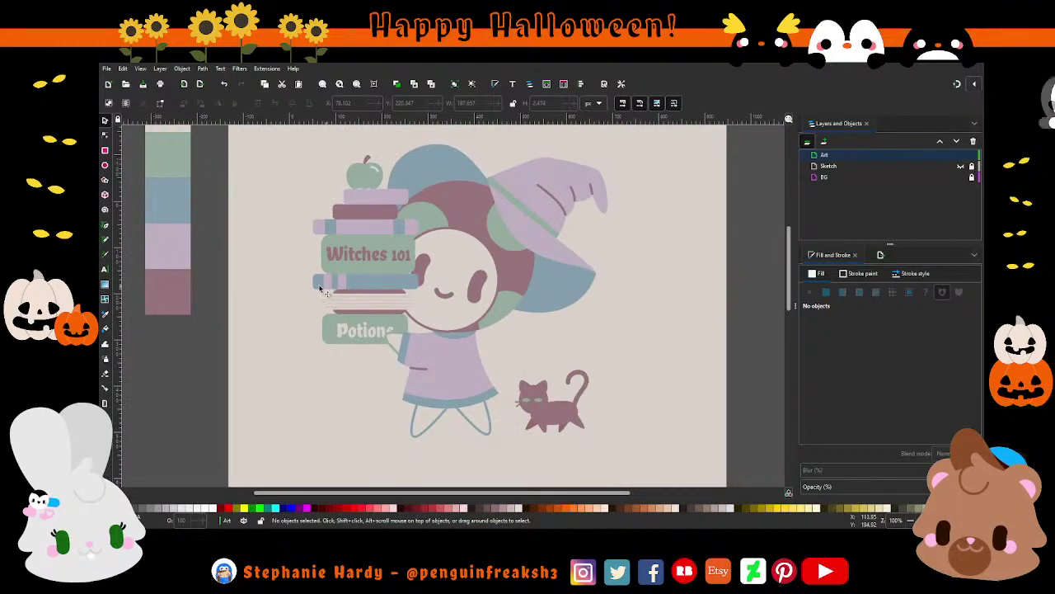
scroll(324, 289, up, 1)
scroll(335, 305, up, 2)
scroll(372, 297, up, 2)
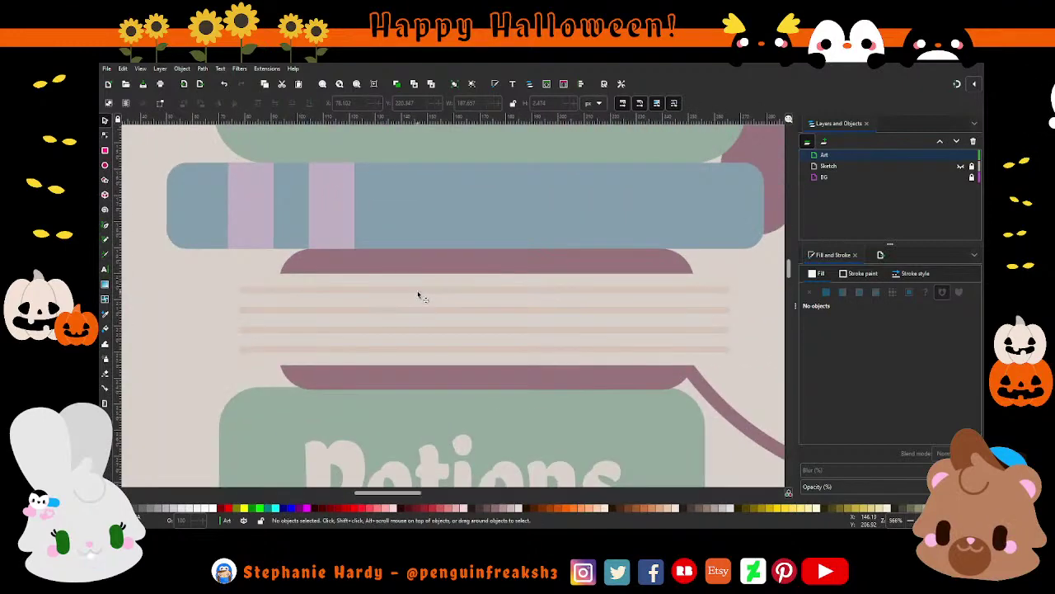
scroll(360, 288, down, 1)
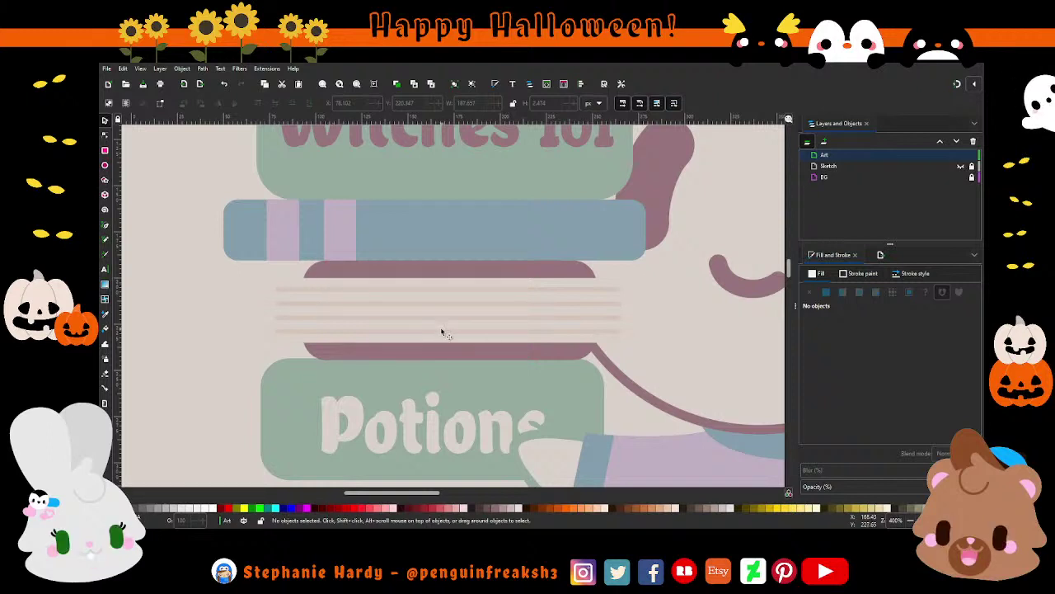
Raise the maroon book above its page lines and try a cut-out, then undo it.
click(459, 275)
click(398, 85)
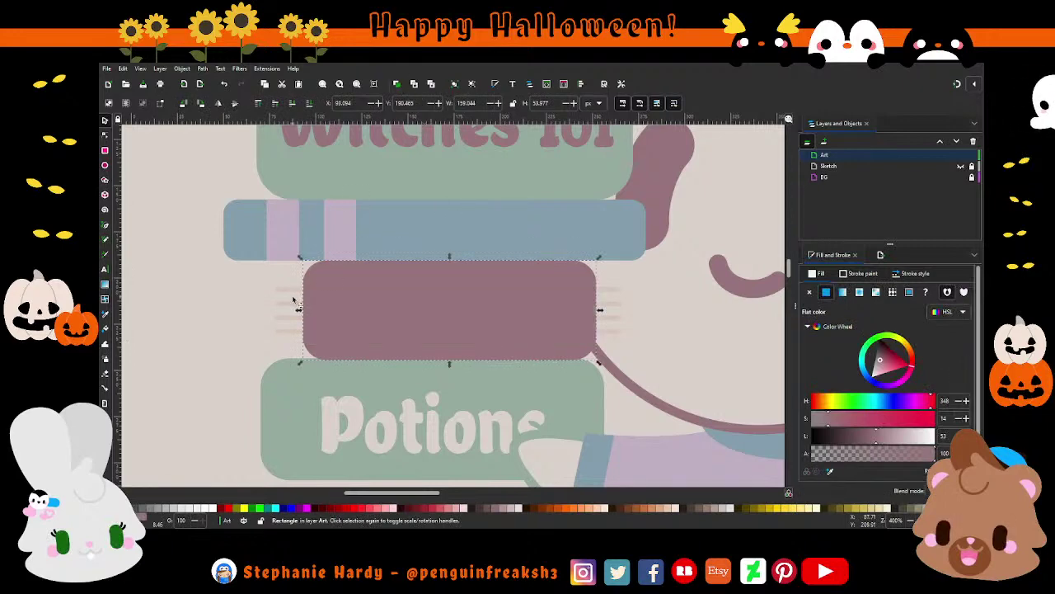
shift+click(287, 283)
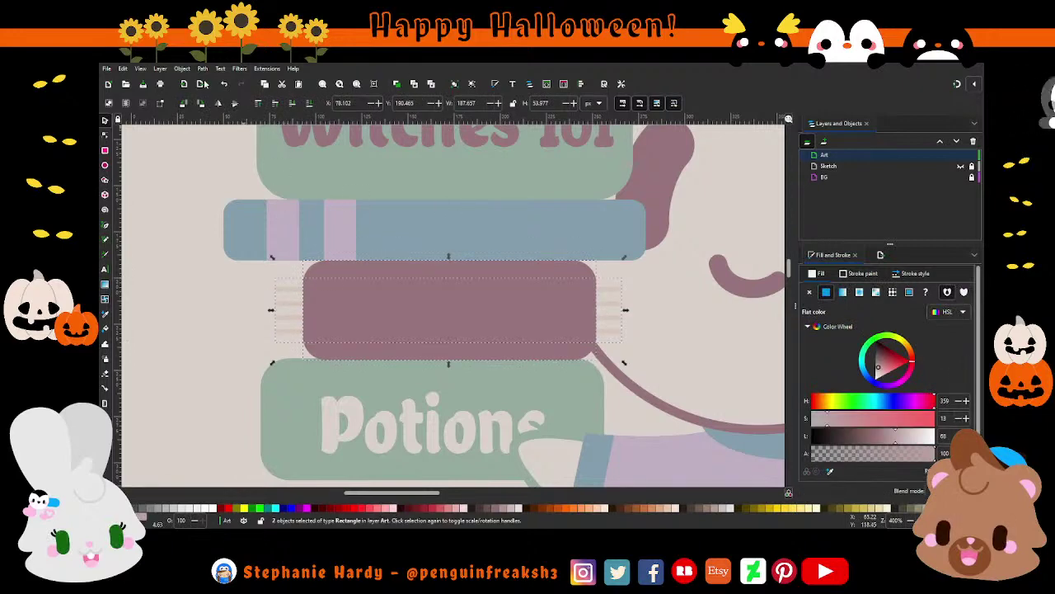
key(ctrl+minus)
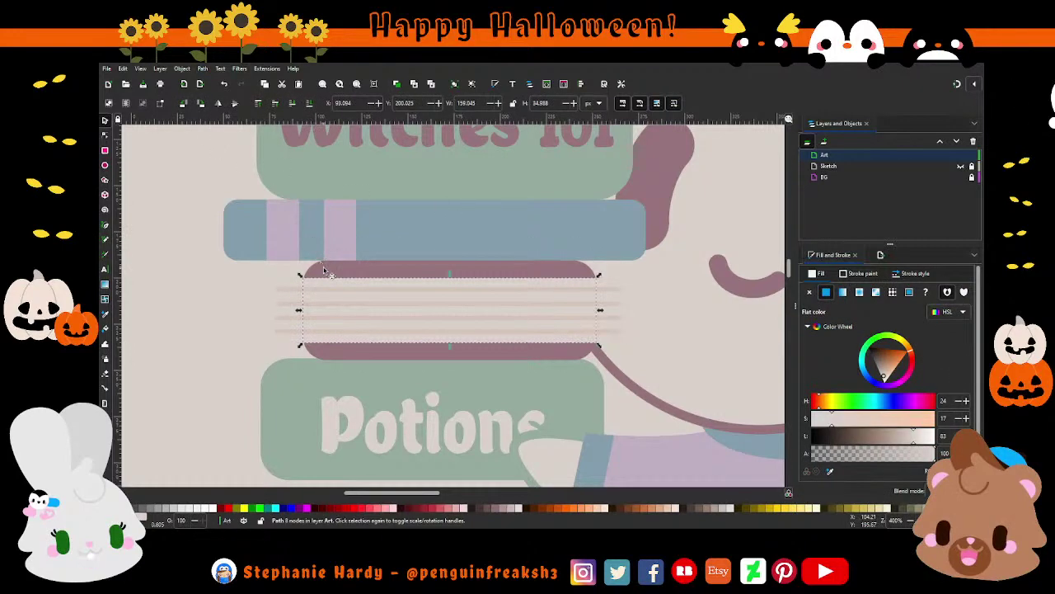
key(ctrl+z)
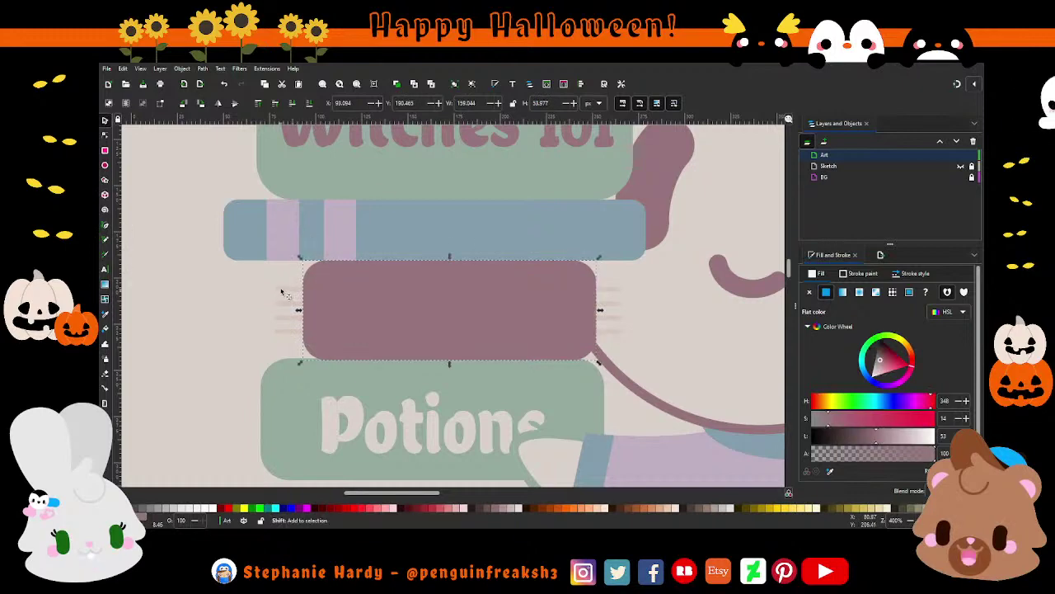
Retry combining the book and page lines so they stay within its outline, then view the whole page.
shift+click(282, 292)
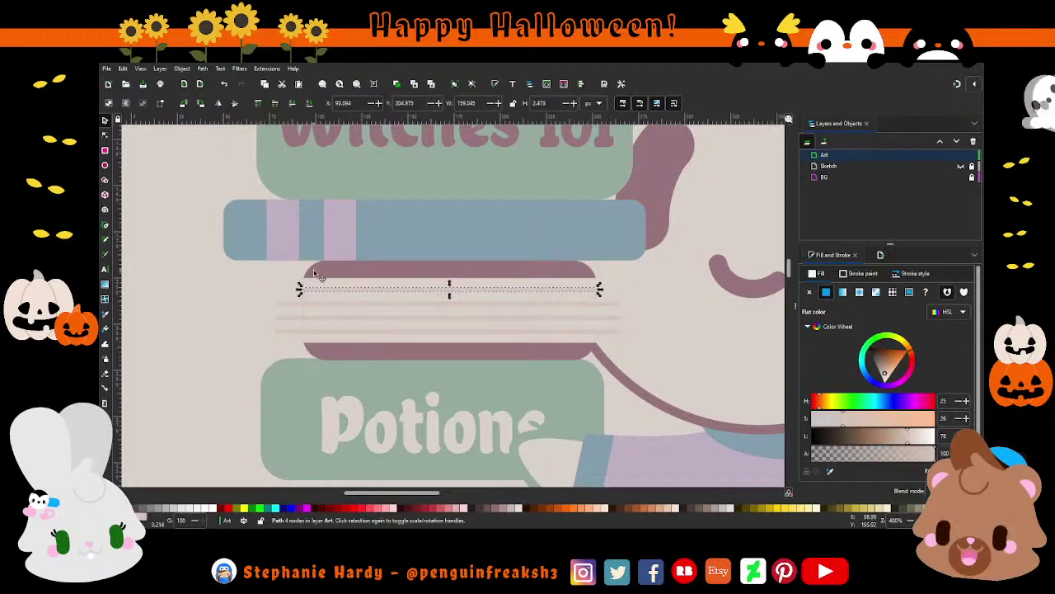
shift+click(296, 283)
shift+click(277, 309)
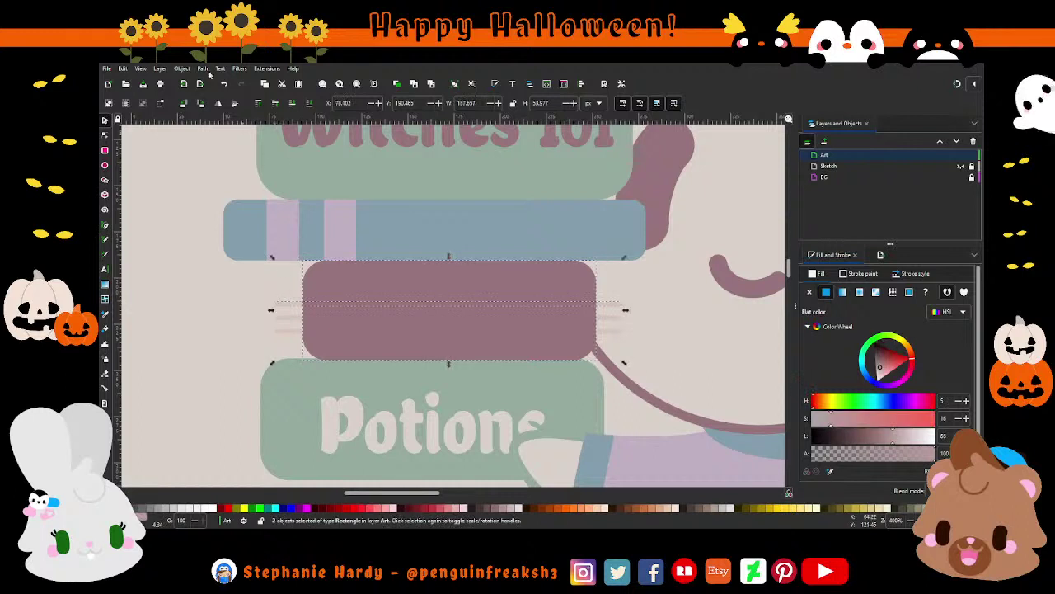
key(ctrl+z)
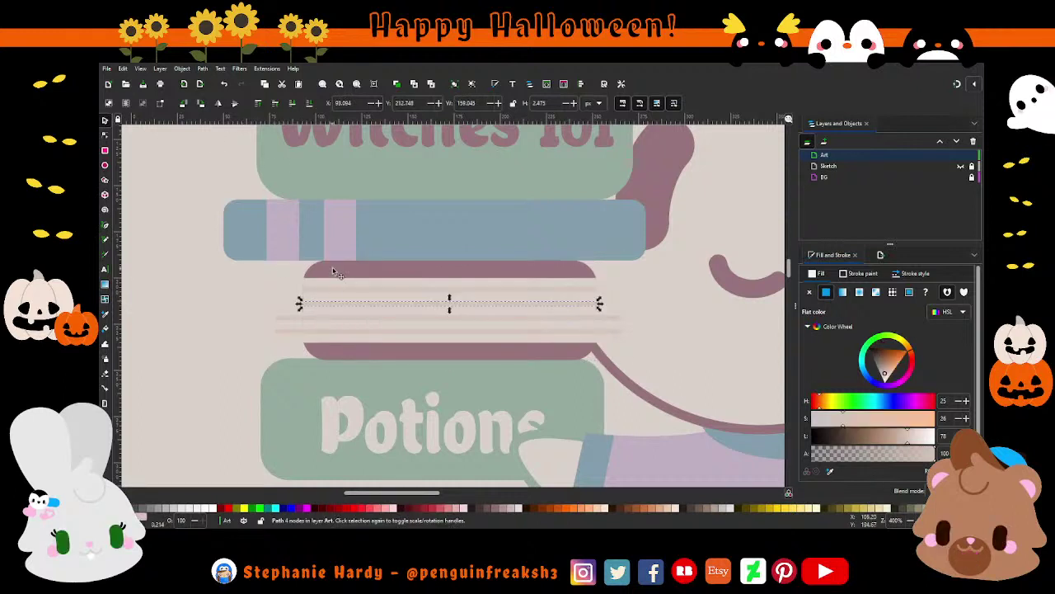
shift+click(291, 322)
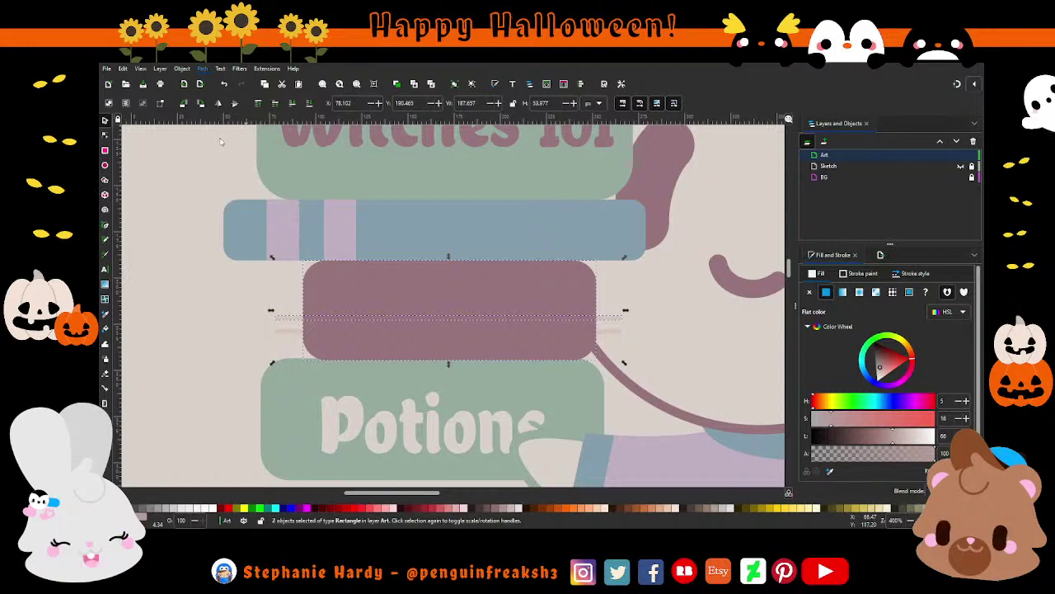
key(ctrl+z)
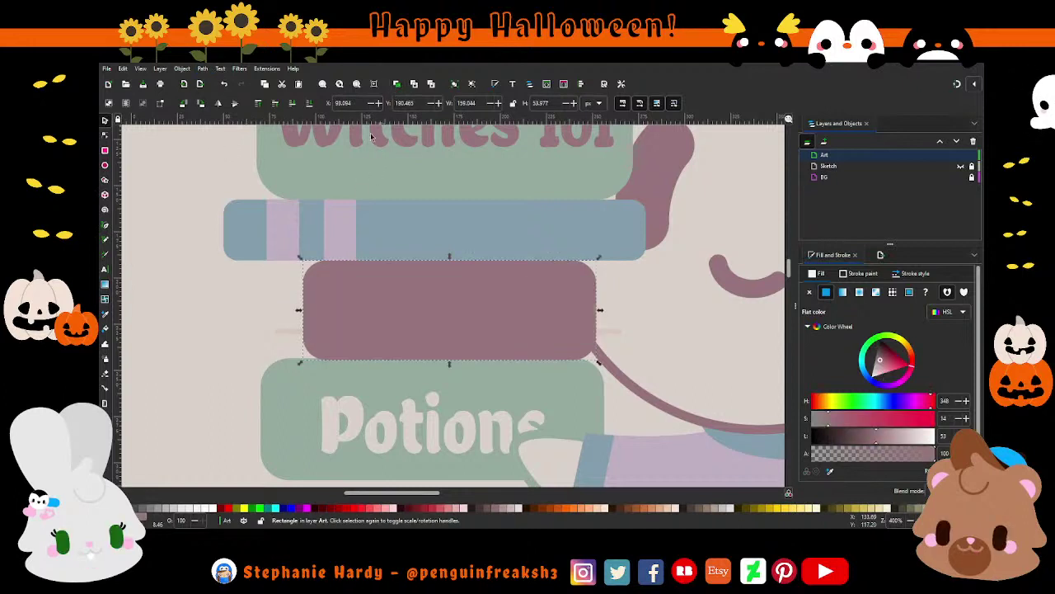
shift+click(277, 332)
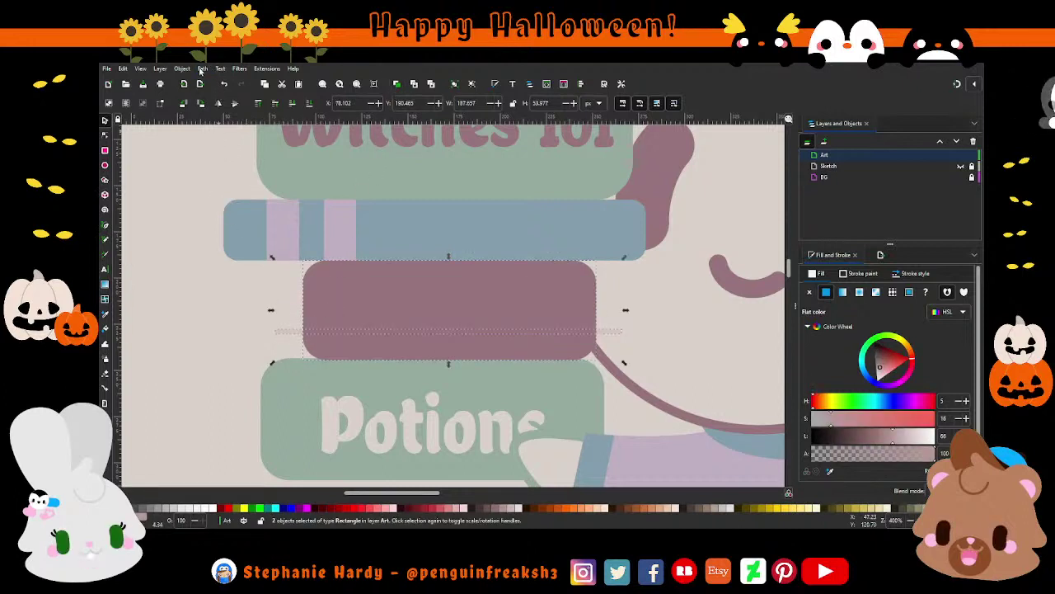
key(Escape)
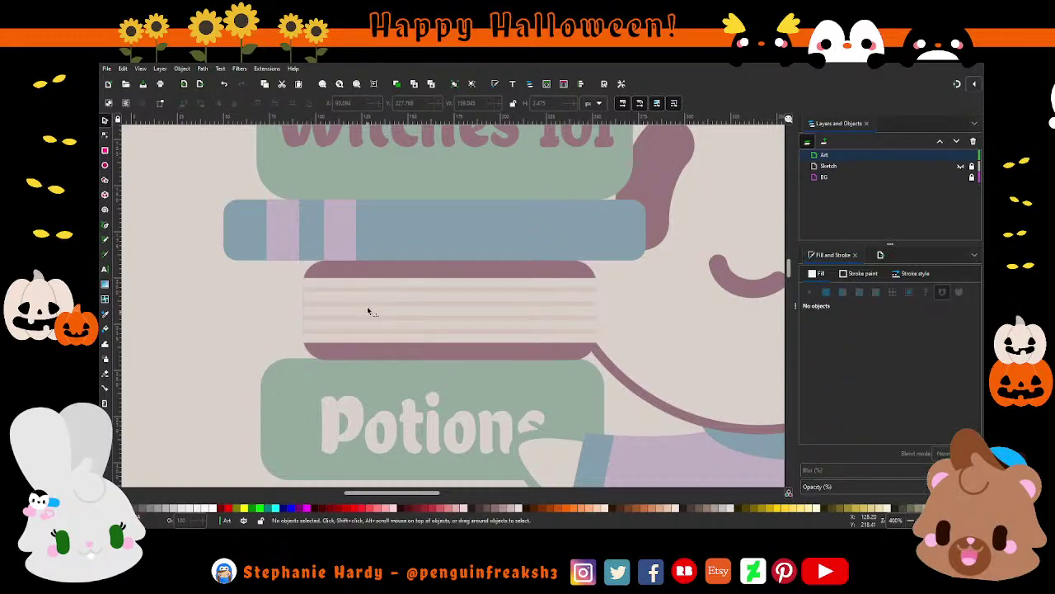
key(5)
key(1)
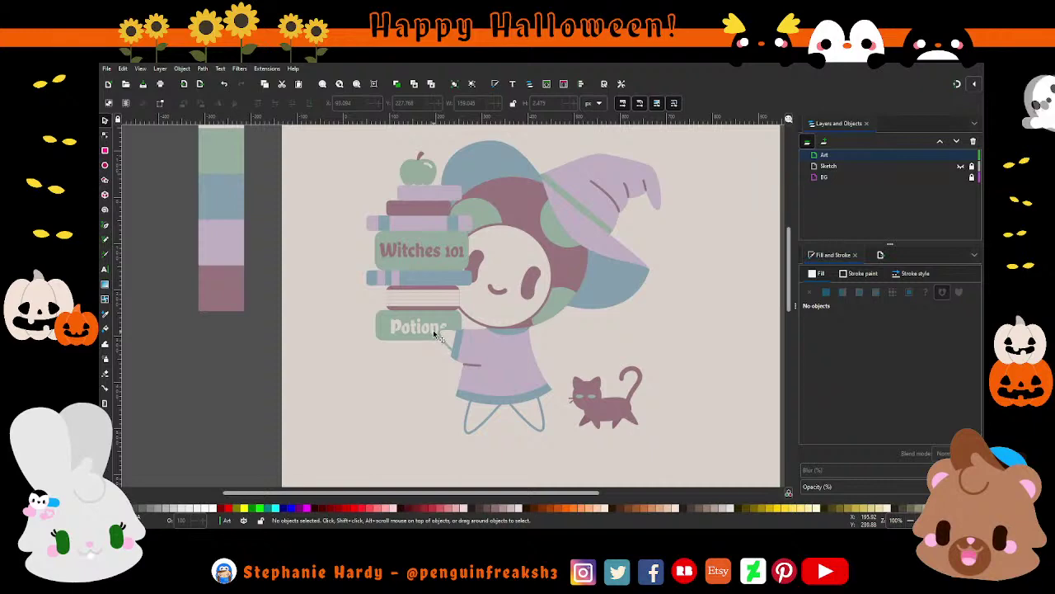
scroll(426, 349, down, 1)
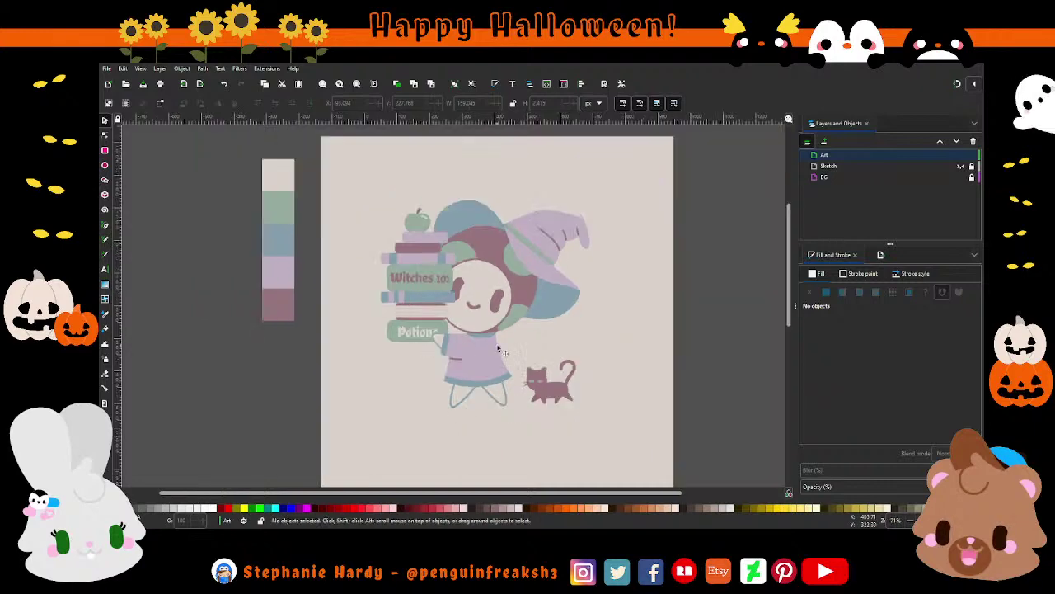
scroll(381, 301, up, 3)
scroll(355, 268, up, 2)
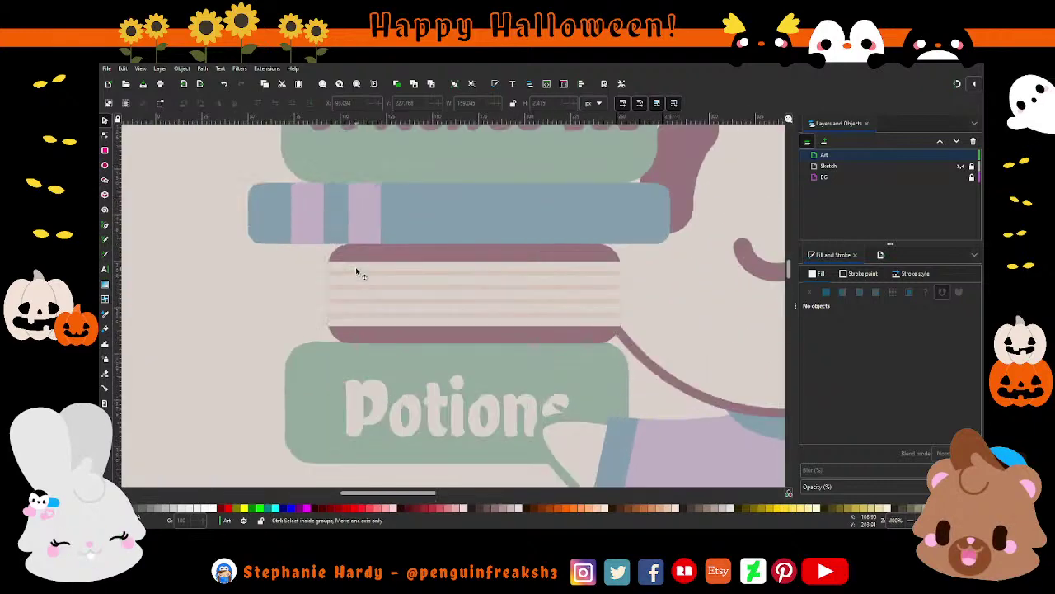
scroll(355, 267, down, 2)
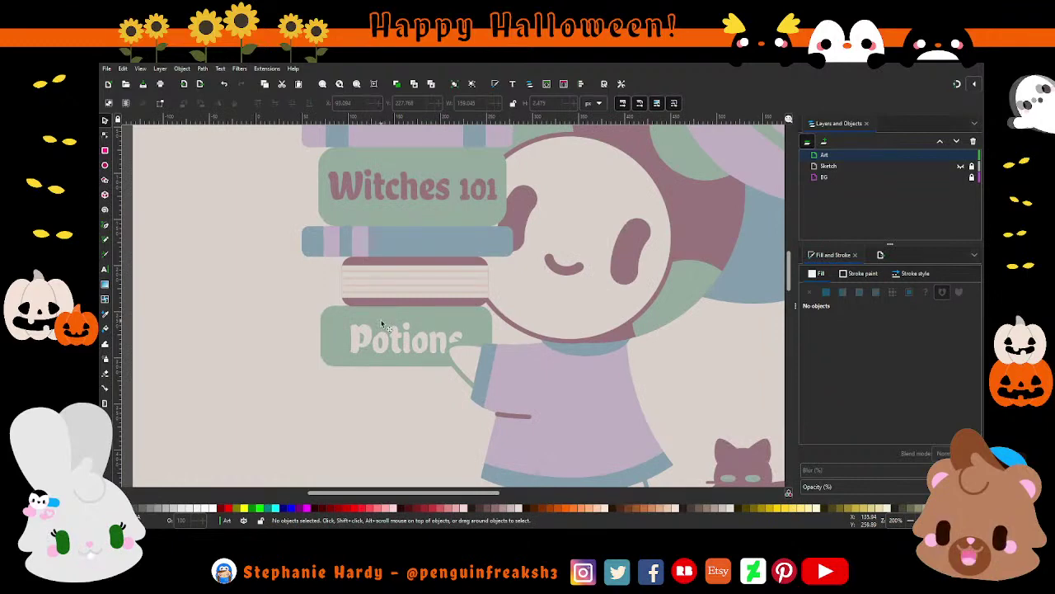
scroll(417, 311, down, 2)
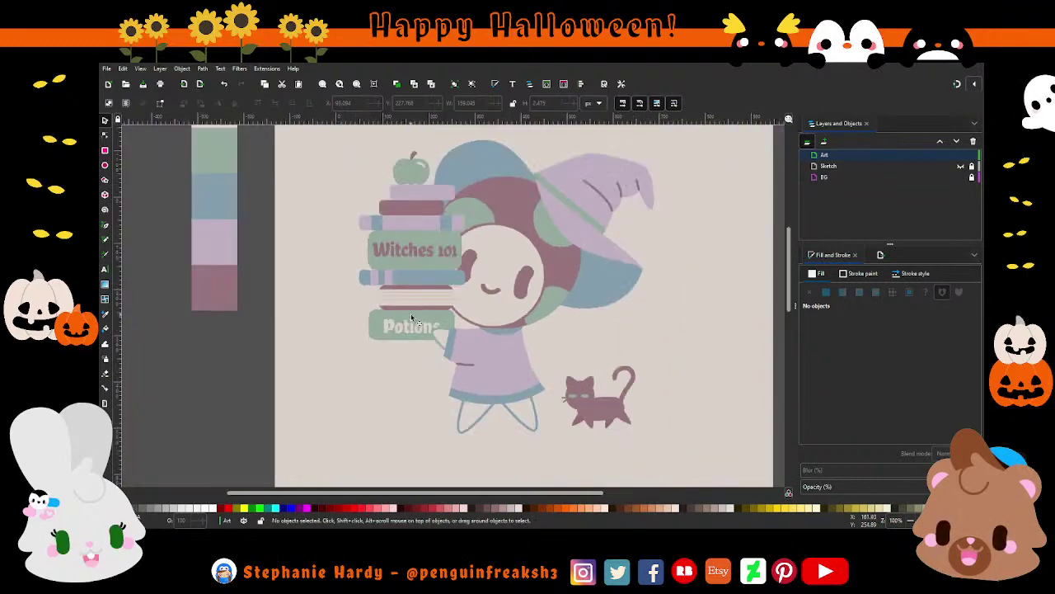
scroll(416, 305, up, 2)
scroll(415, 297, down, 1)
scroll(415, 295, down, 1)
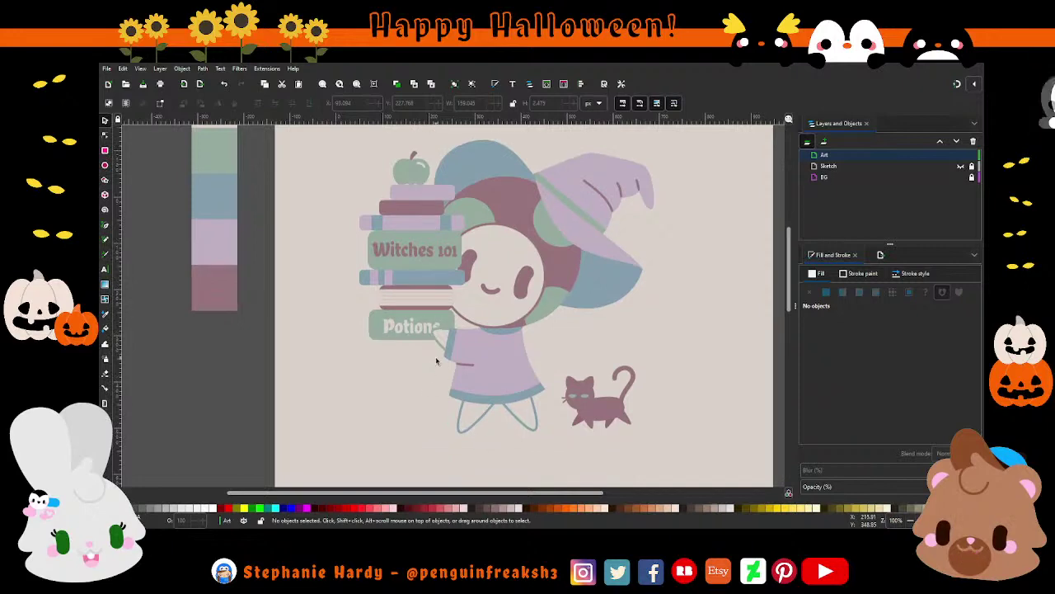
scroll(414, 290, up, 2)
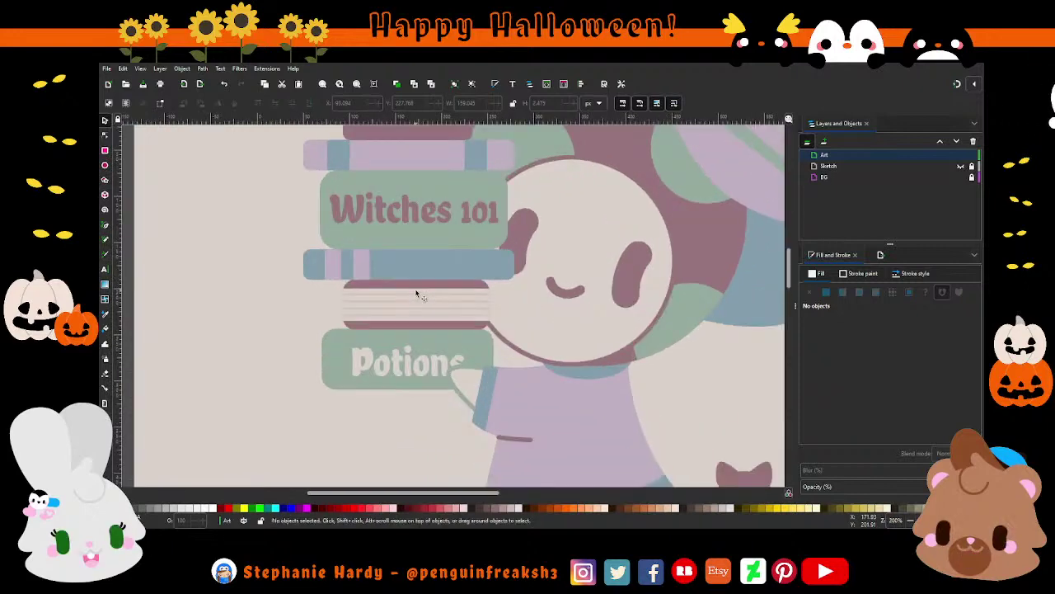
scroll(415, 311, up, 1)
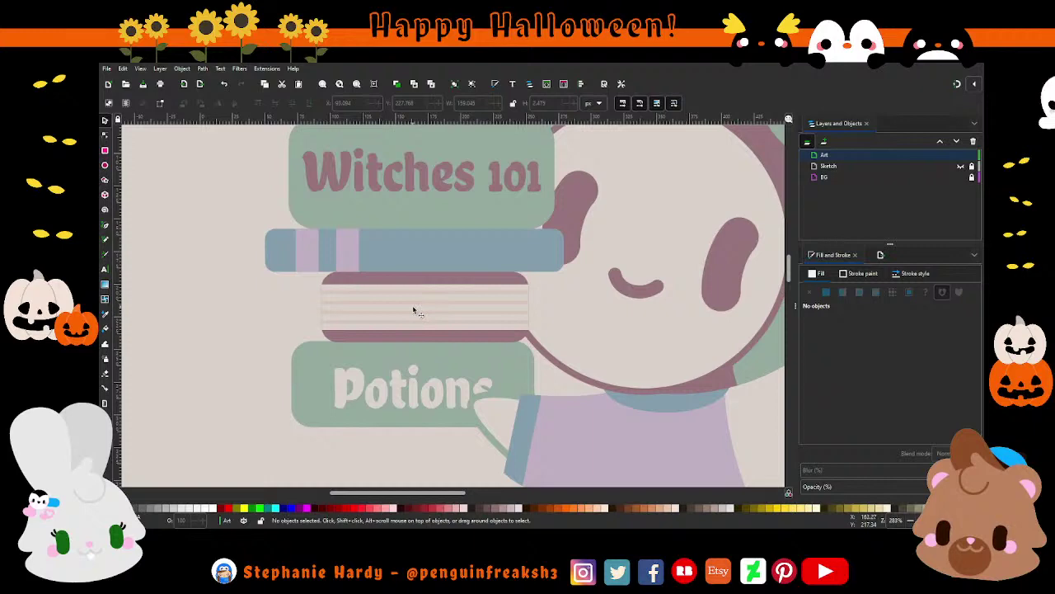
scroll(414, 310, down, 1)
scroll(413, 308, down, 1)
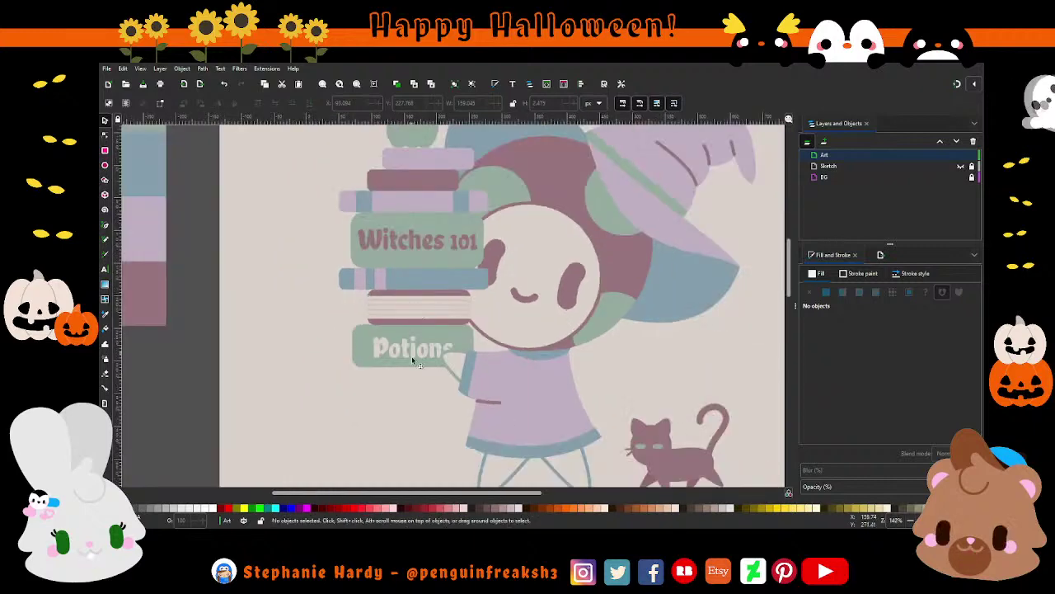
scroll(414, 369, down, 1)
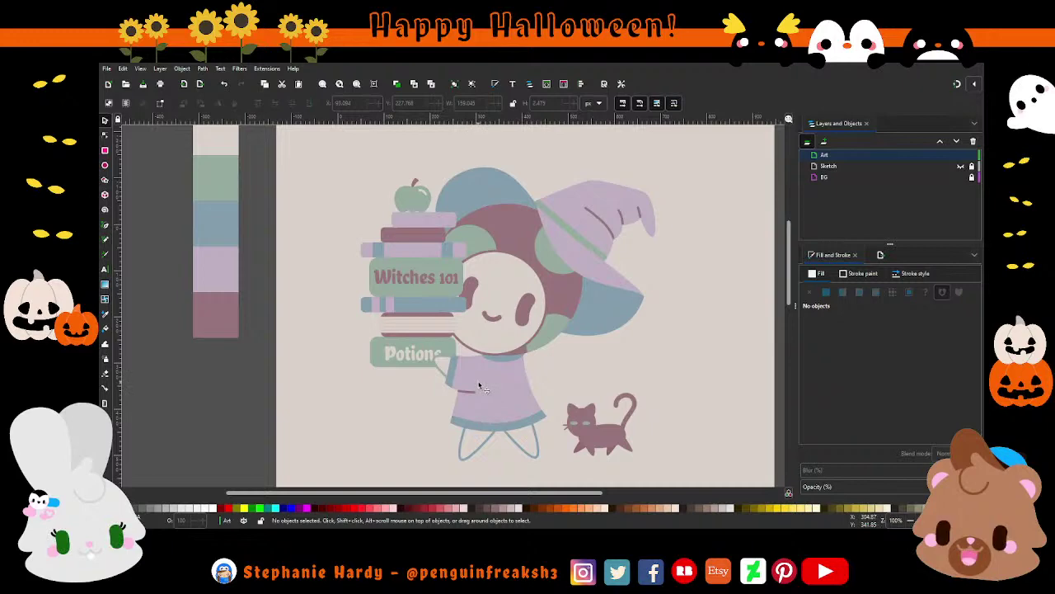
Remove the page-line stripes from the maroon book, then restore them with undo.
scroll(434, 335, up, 2)
drag(278, 284, 498, 345)
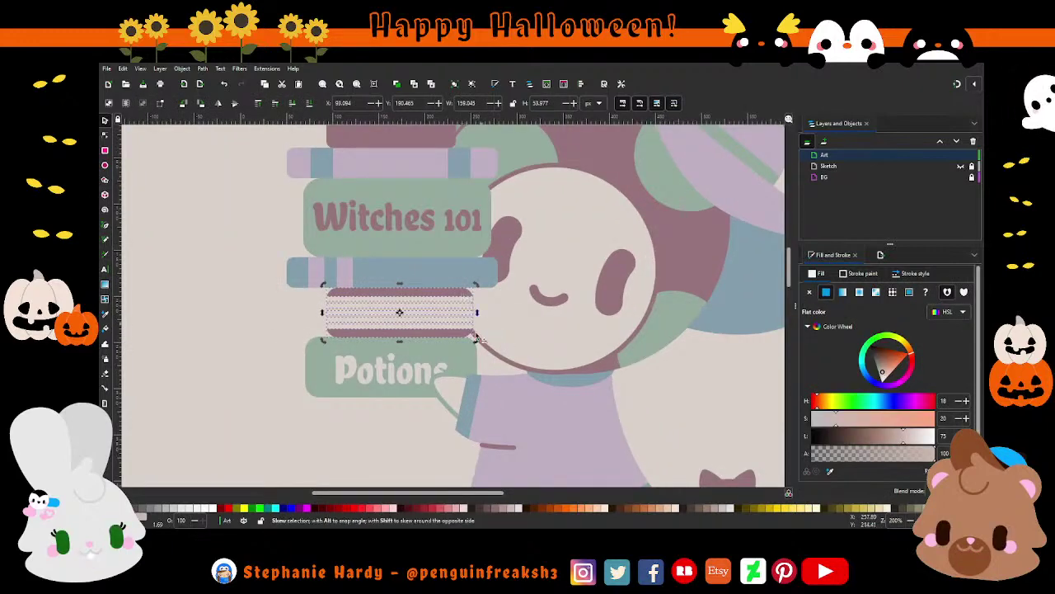
key(Escape)
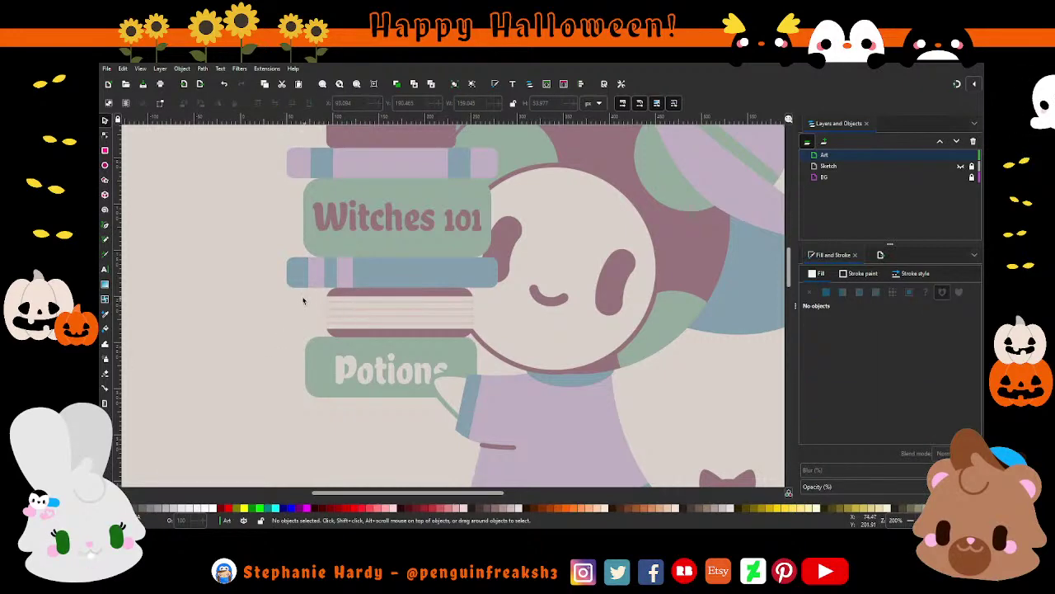
drag(302, 300, 490, 337)
key(Delete)
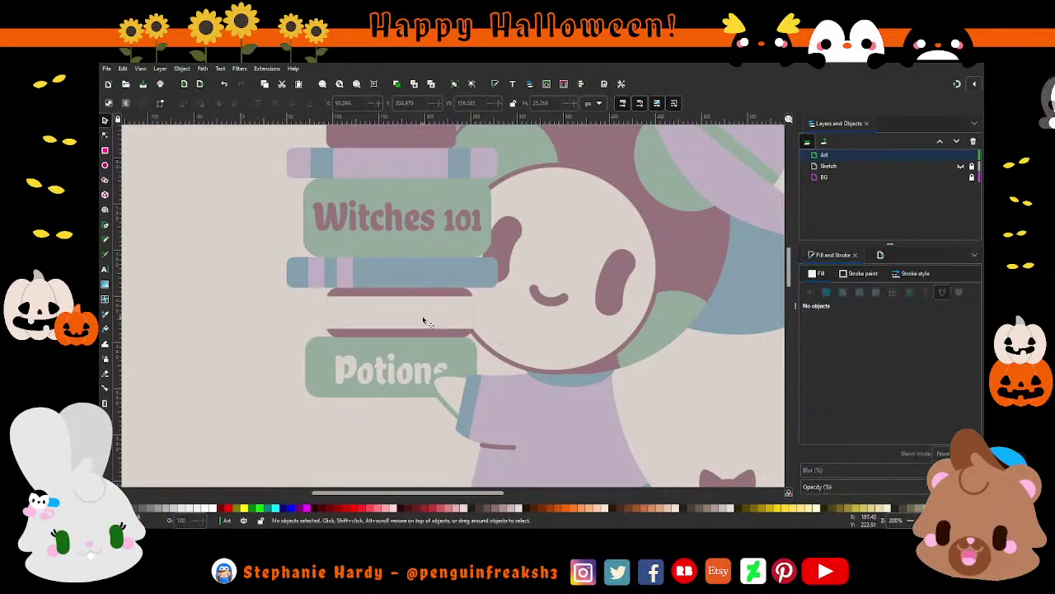
key(ctrl+z)
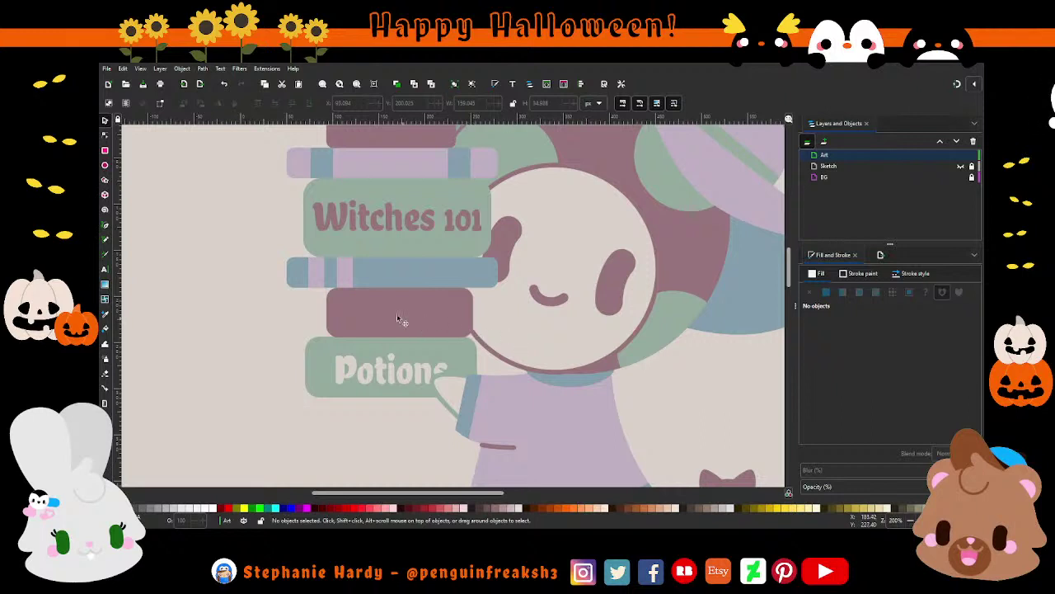
Copy the blue book's pink stripe onto the maroon book and clip it inside the book.
scroll(396, 316, up, 1)
scroll(378, 301, up, 1)
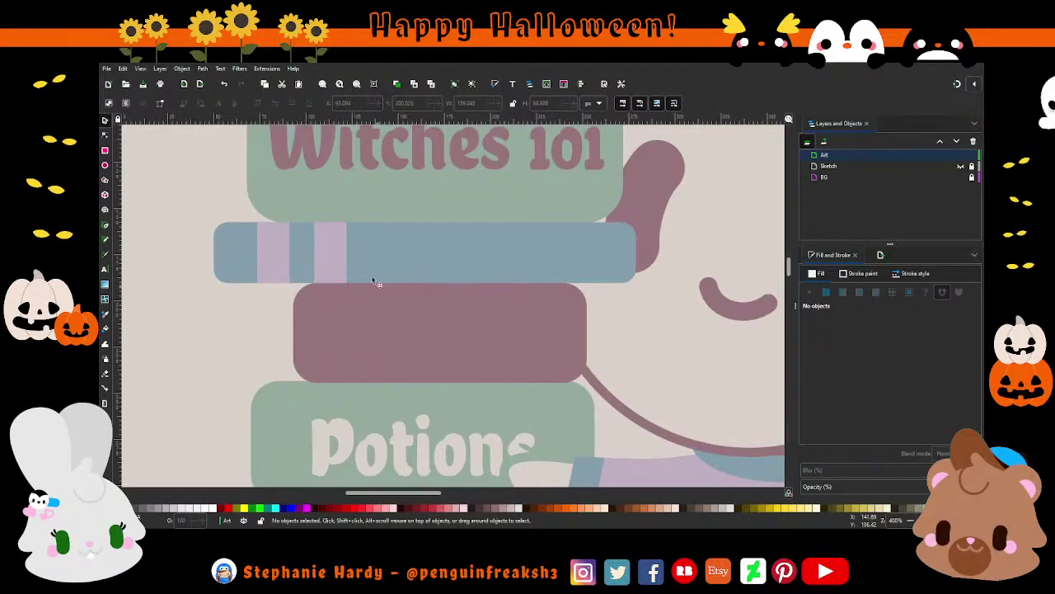
click(339, 238)
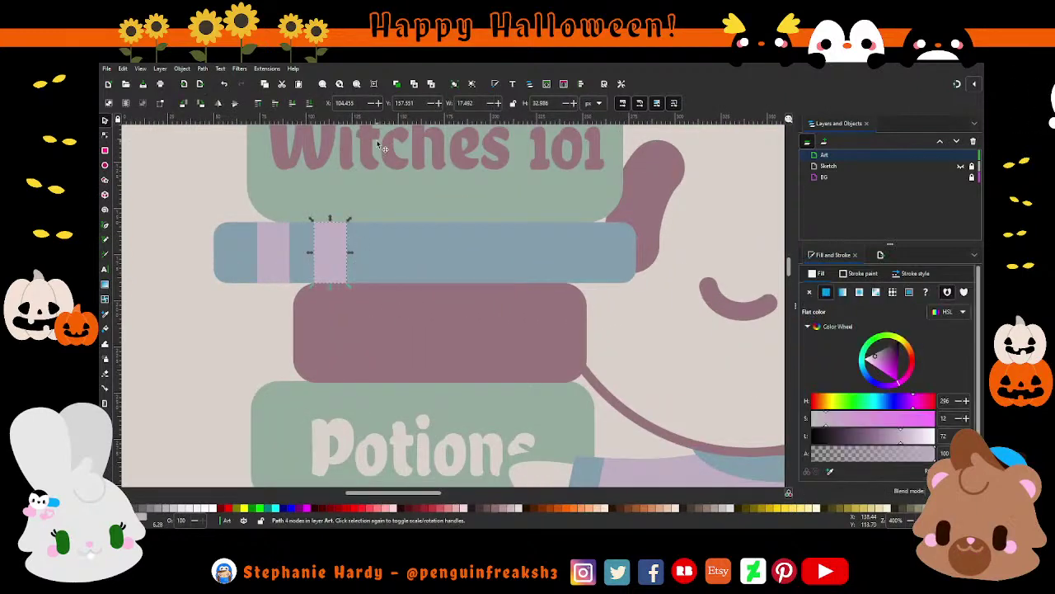
click(396, 83)
mouse_move(329, 256)
mouse_down()
mouse_move(521, 334)
mouse_move(528, 400)
mouse_move(518, 410)
mouse_up()
mouse_move(502, 339)
mouse_down()
mouse_move(490, 339)
mouse_move(548, 338)
mouse_move(519, 343)
mouse_up()
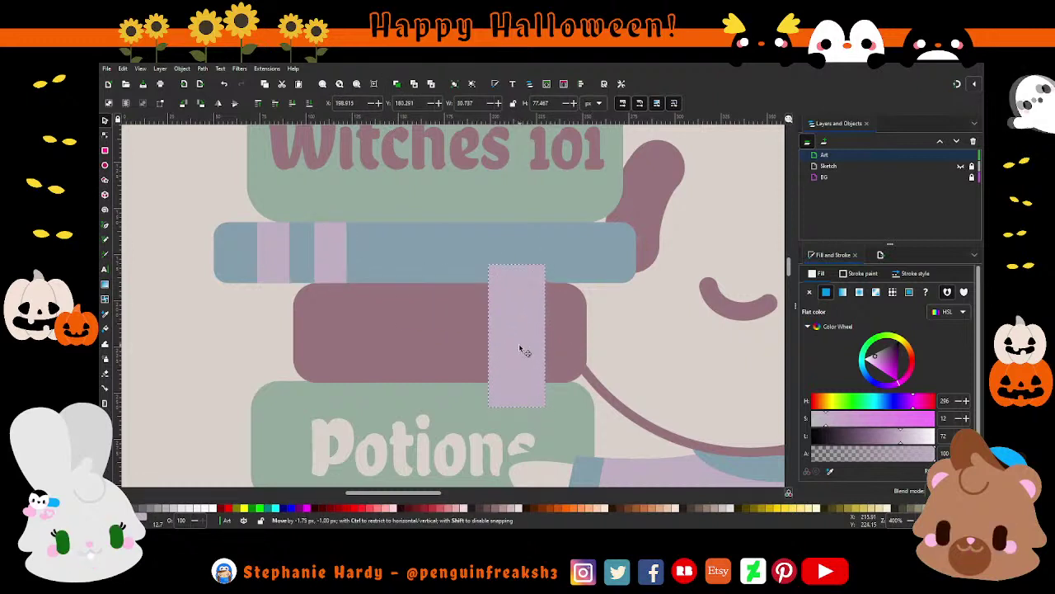
click(440, 330)
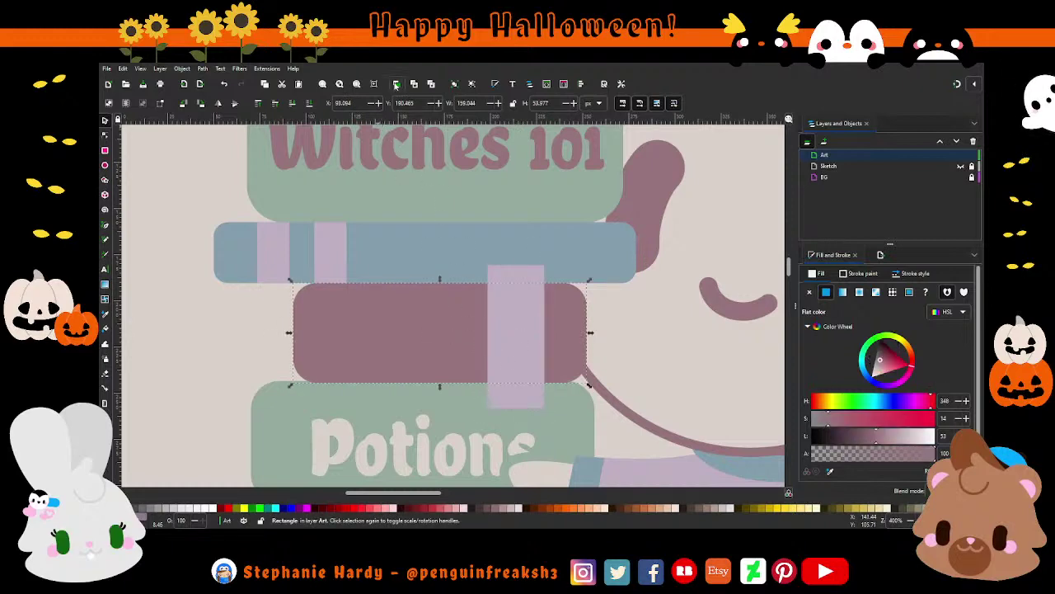
key(Page_Up)
shift+click(514, 270)
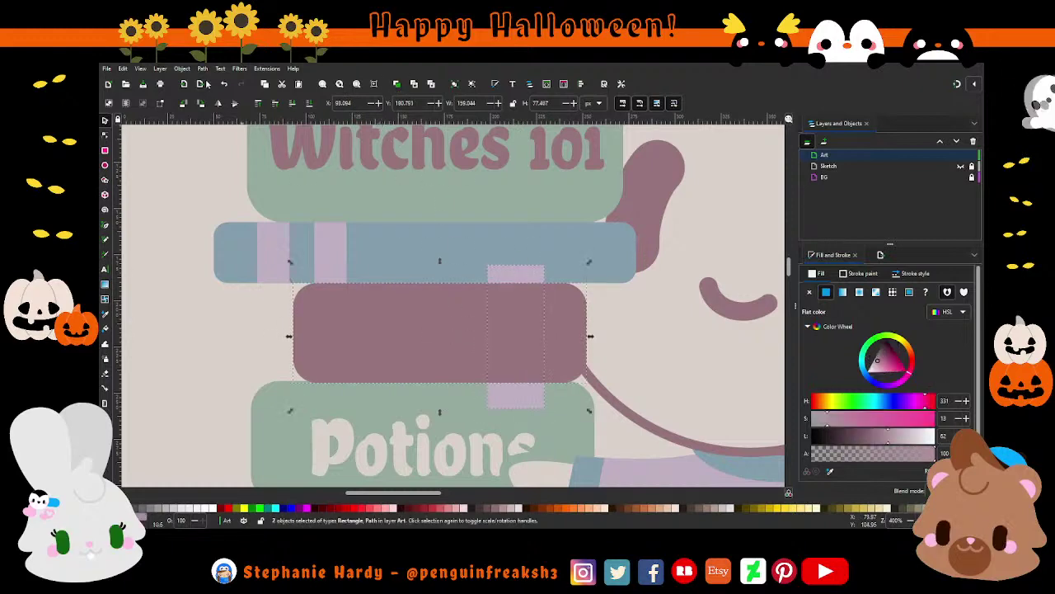
click(204, 183)
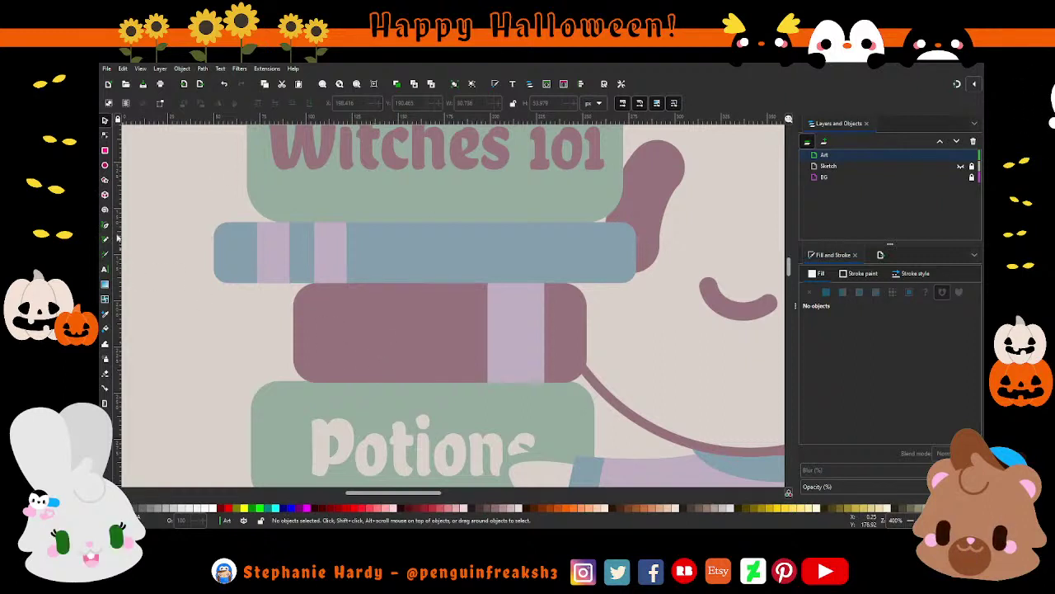
Draw a thin lavender stripe over the maroon book and clip it inside the book.
click(105, 152)
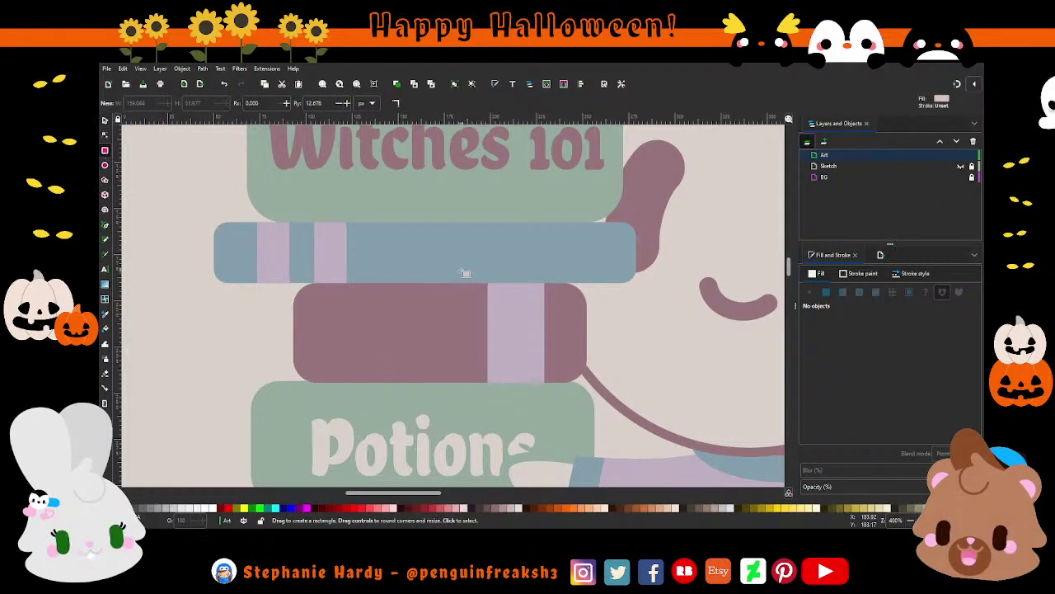
drag(462, 270, 472, 394)
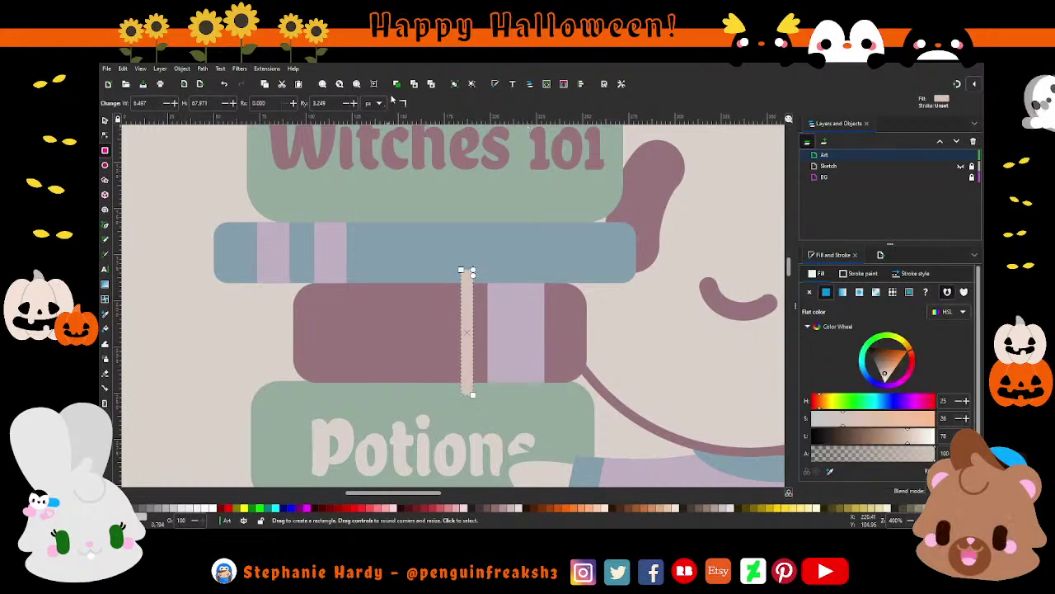
click(106, 122)
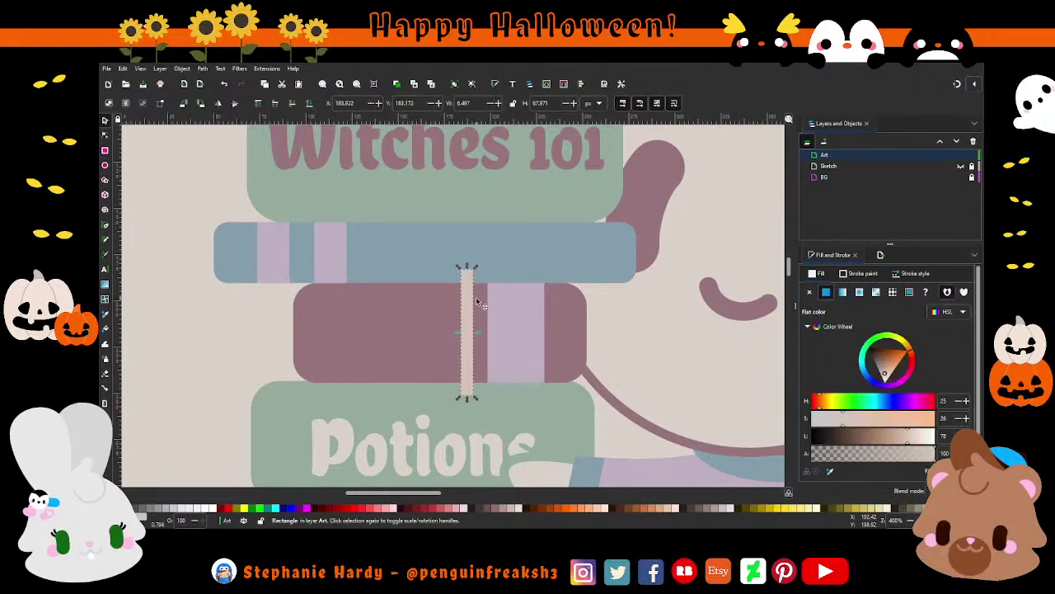
key(d)
click(516, 346)
key(d)
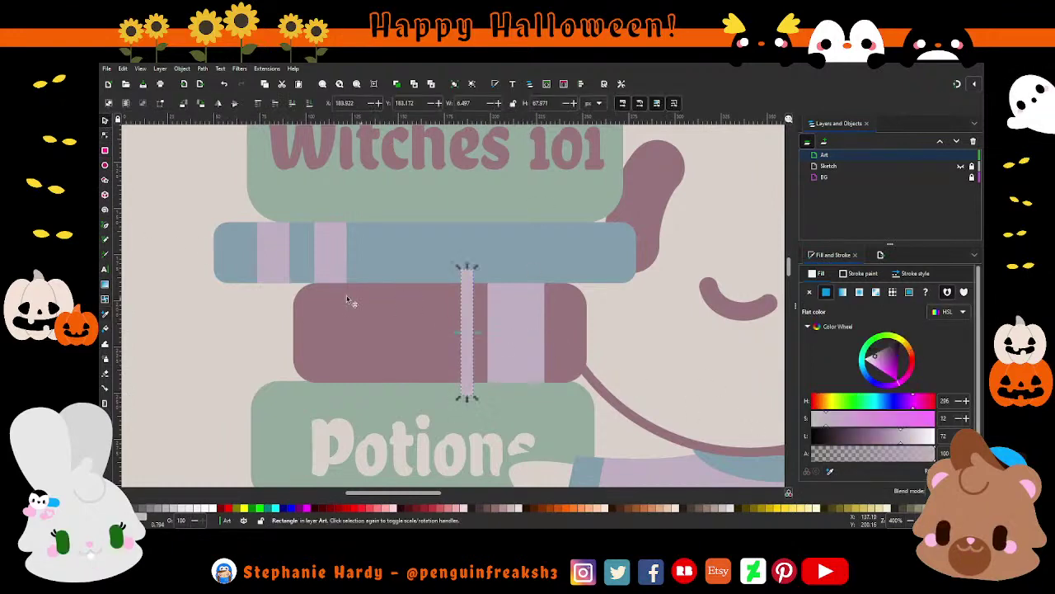
alt+click(470, 347)
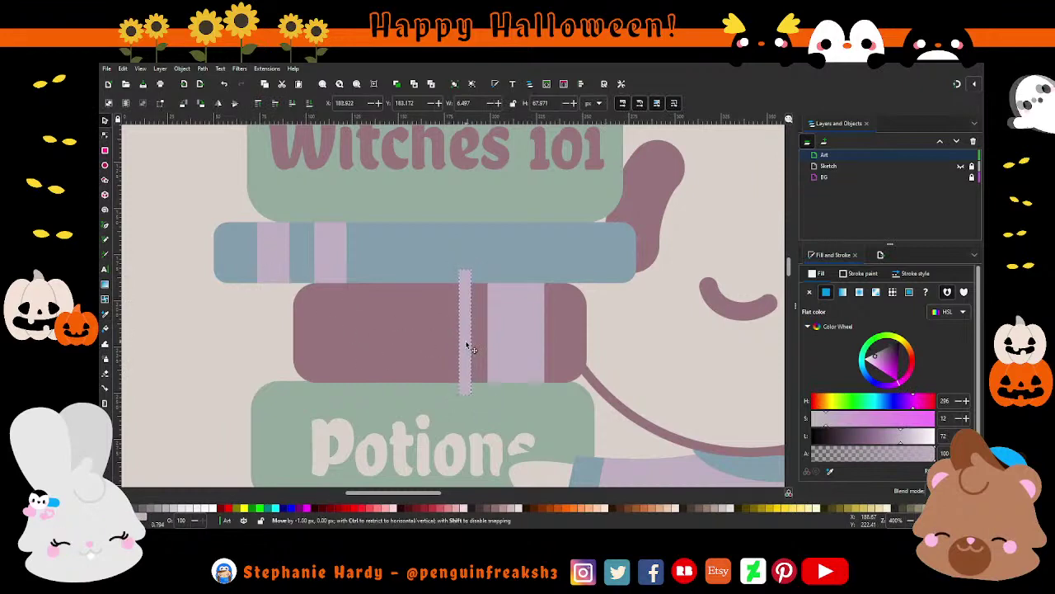
click(396, 83)
alt+shift+click(465, 274)
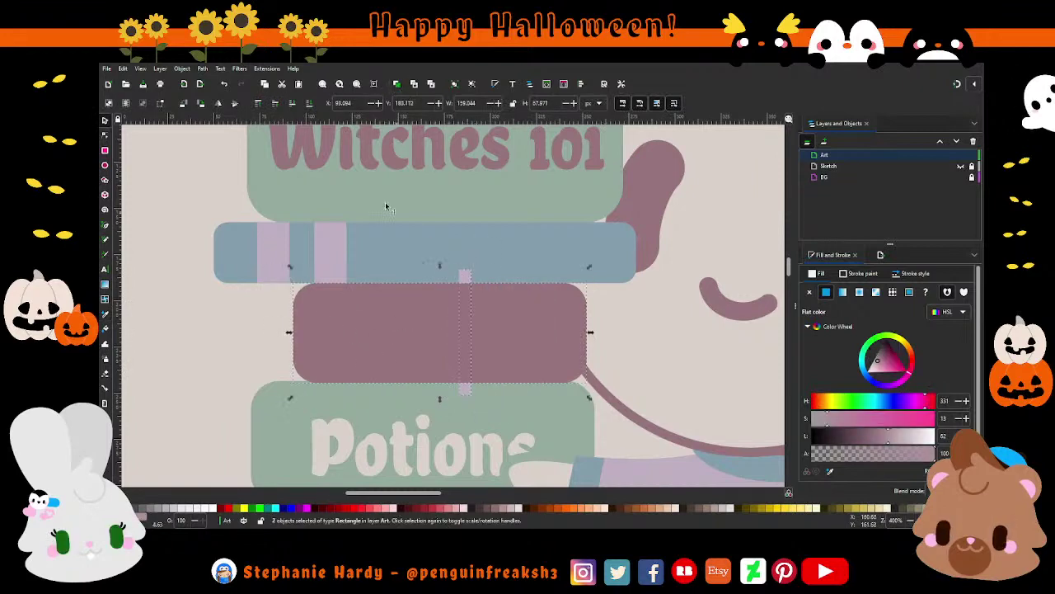
click(218, 144)
Draw a horizontal line across the upper maroon book with a light blue stroke.
scroll(425, 358, down, 3)
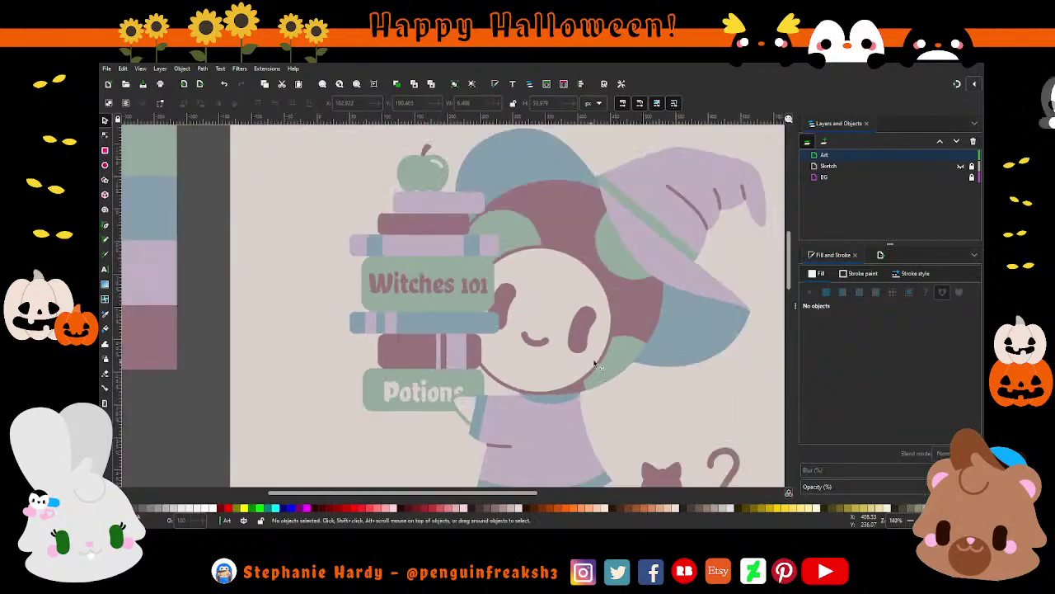
scroll(552, 371, down, 1)
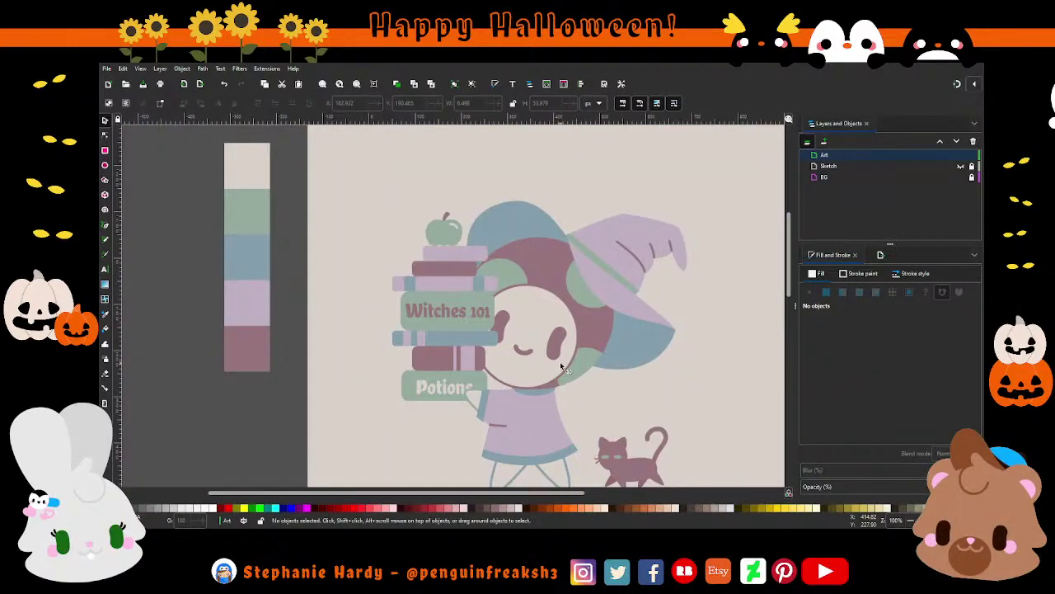
scroll(457, 274, up, 3)
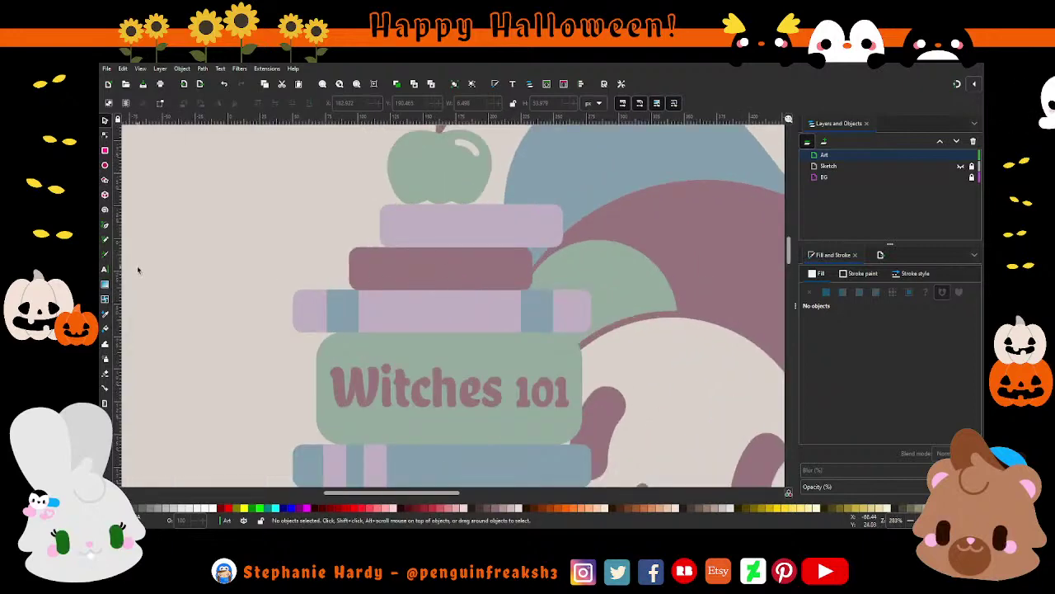
click(106, 237)
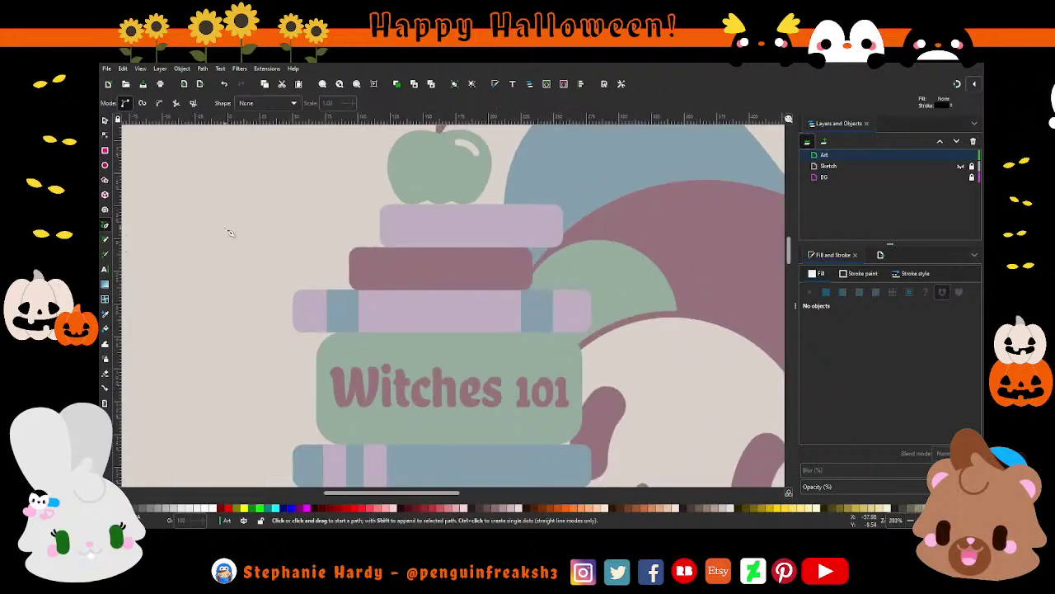
click(370, 261)
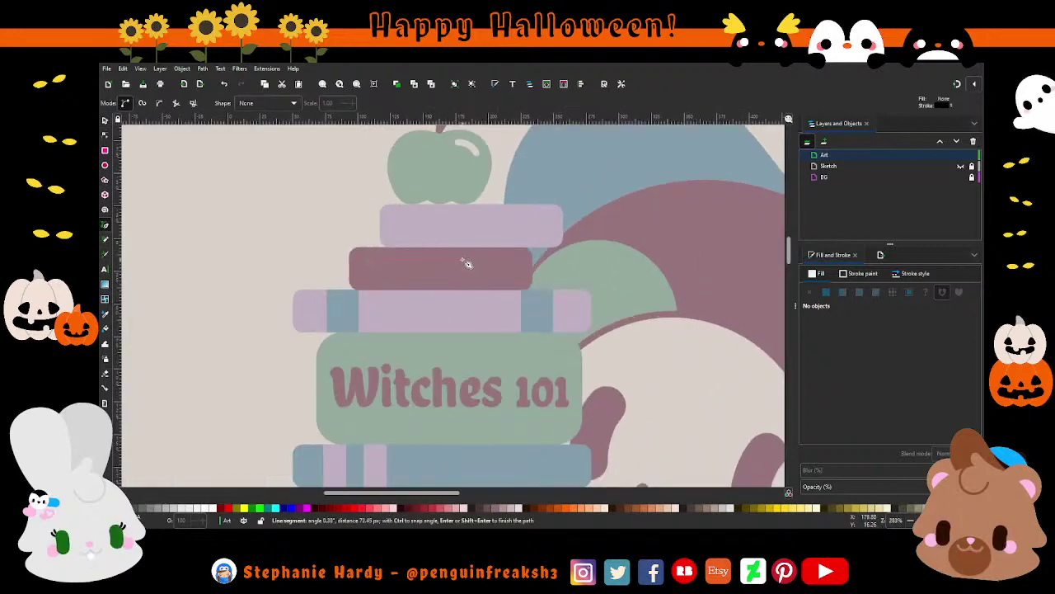
double_click(465, 262)
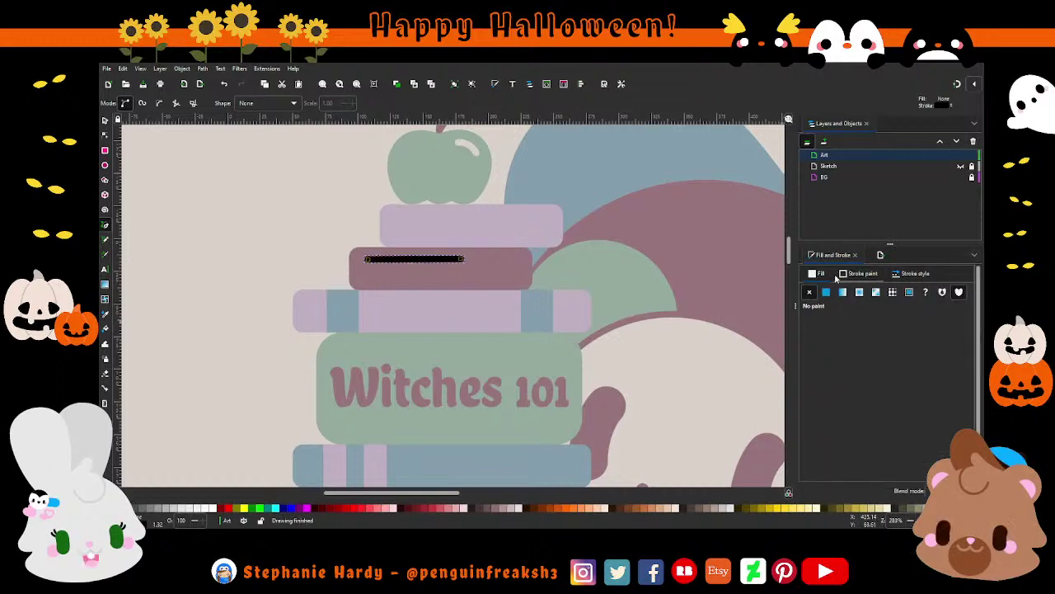
click(863, 273)
click(830, 471)
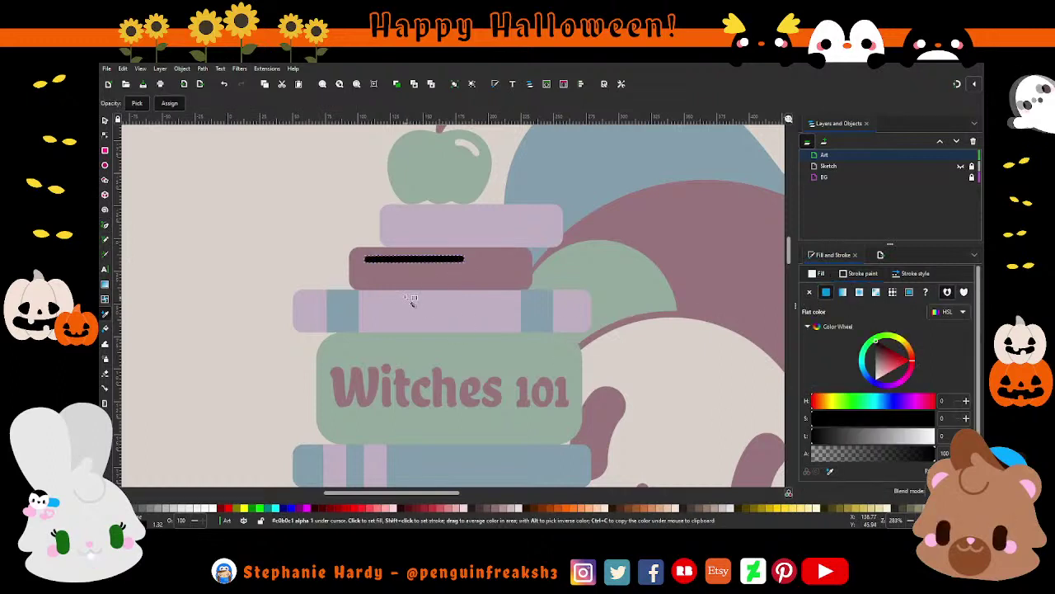
click(346, 304)
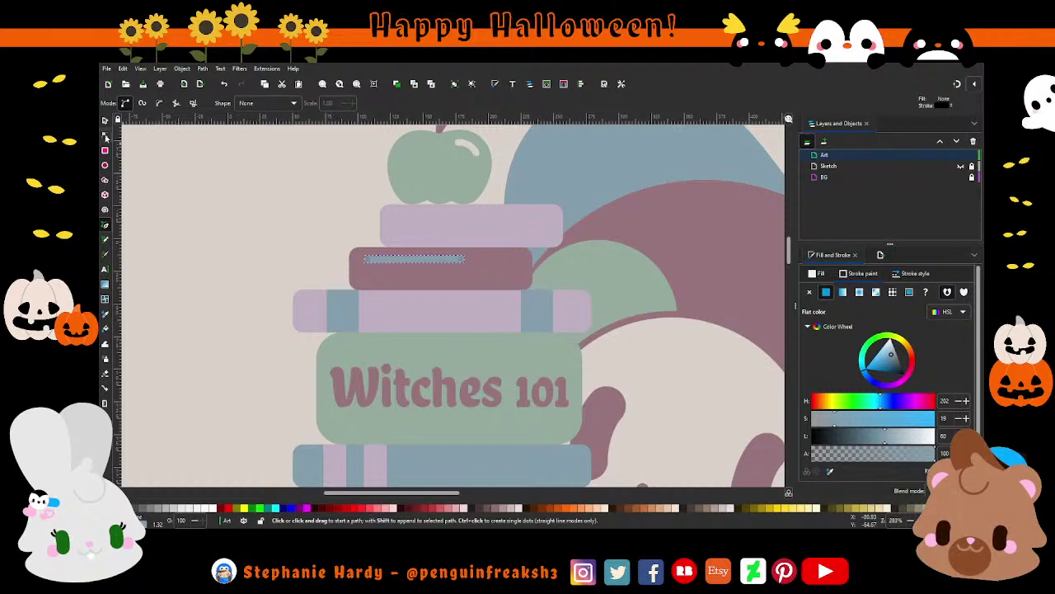
Move the blue line lower on the maroon book and shorten it from the right end.
key(n)
scroll(419, 260, up, 4)
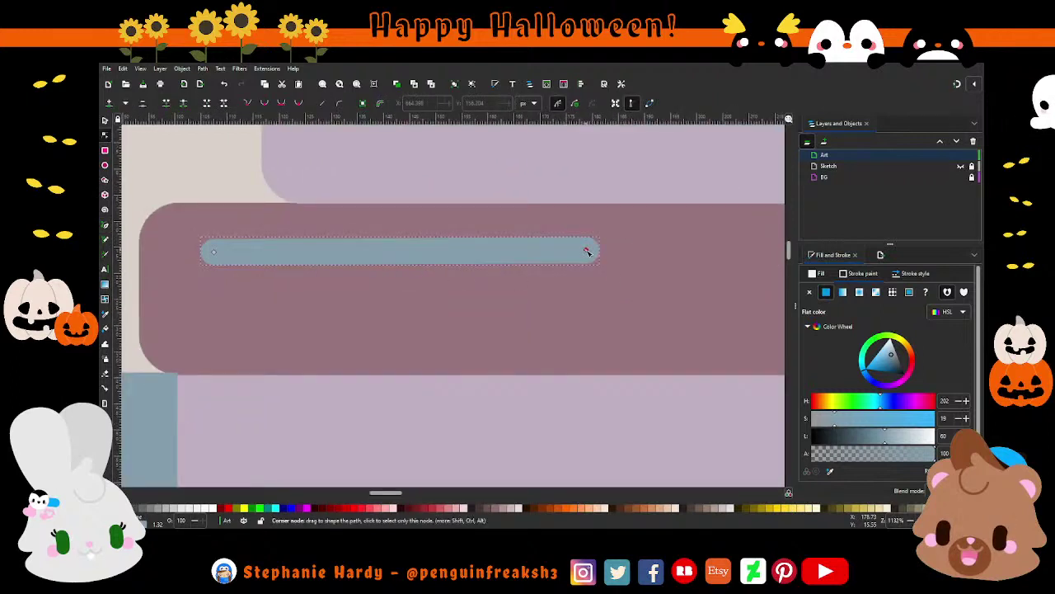
drag(587, 252, 587, 253)
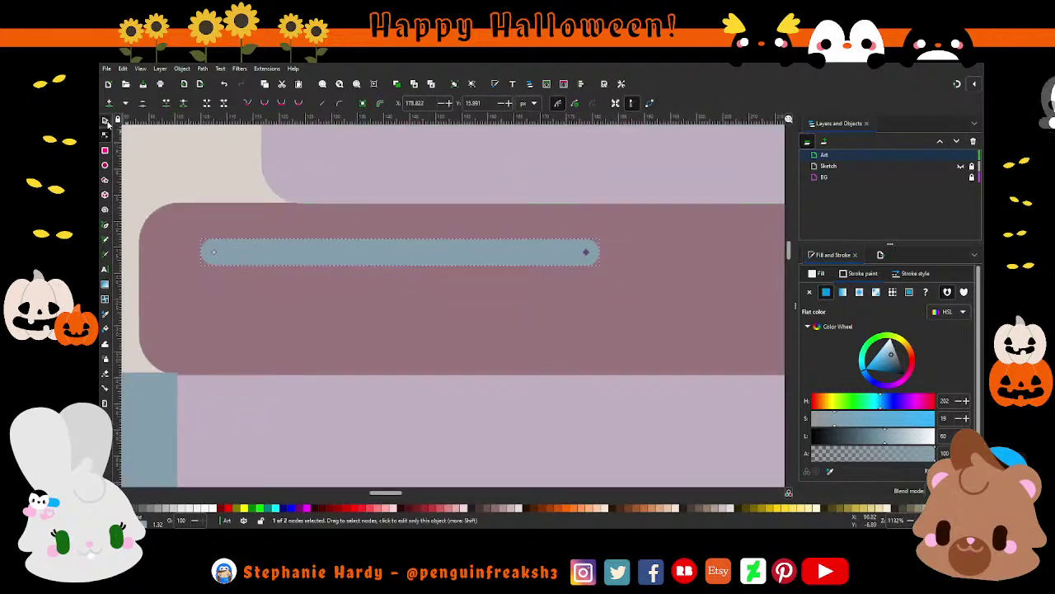
key(s)
drag(347, 272, 330, 309)
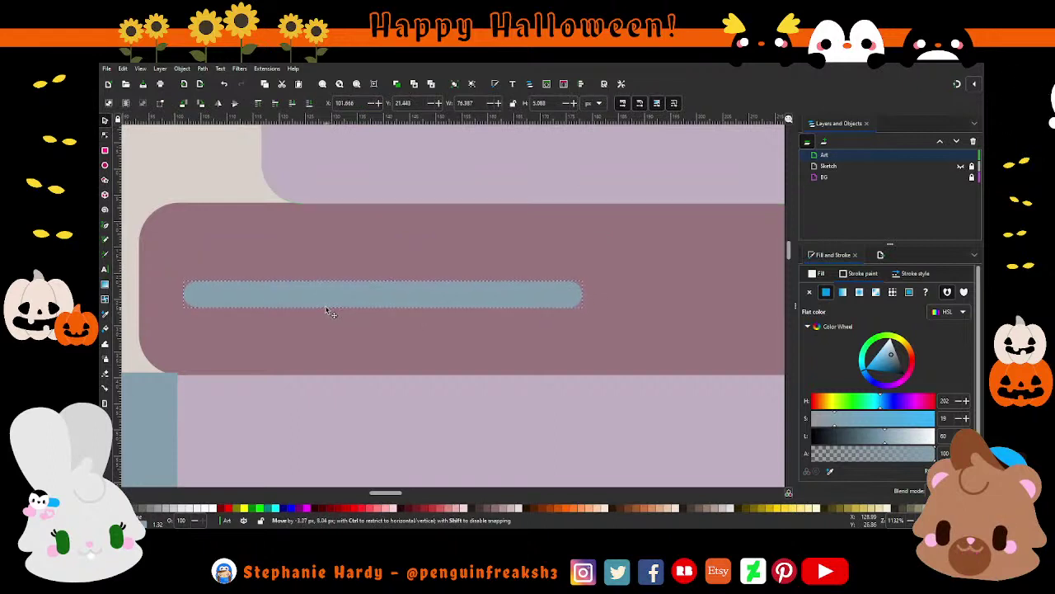
scroll(281, 312, down, 3)
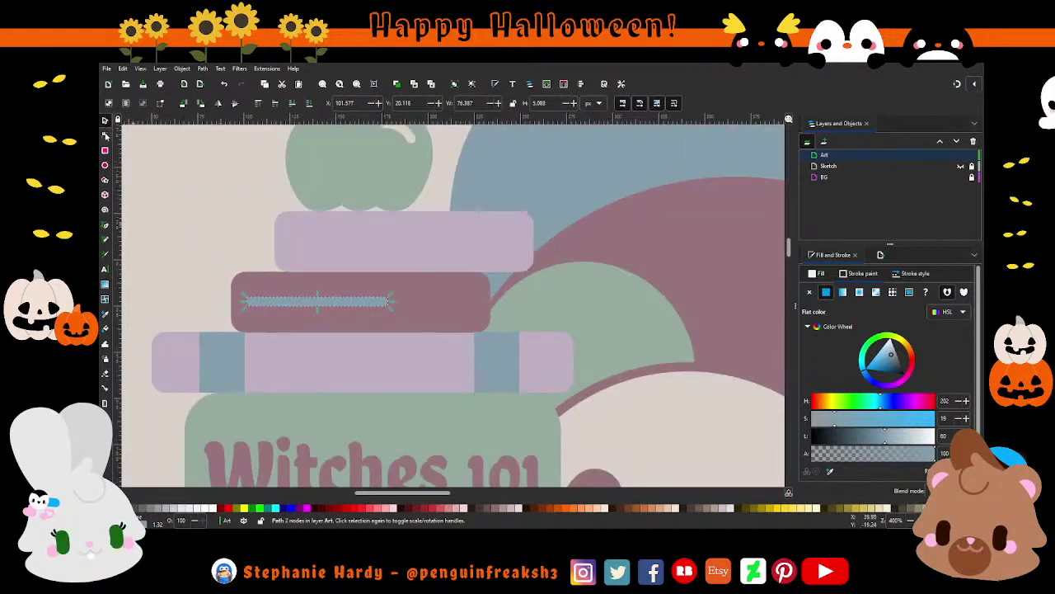
key(n)
drag(385, 303, 345, 302)
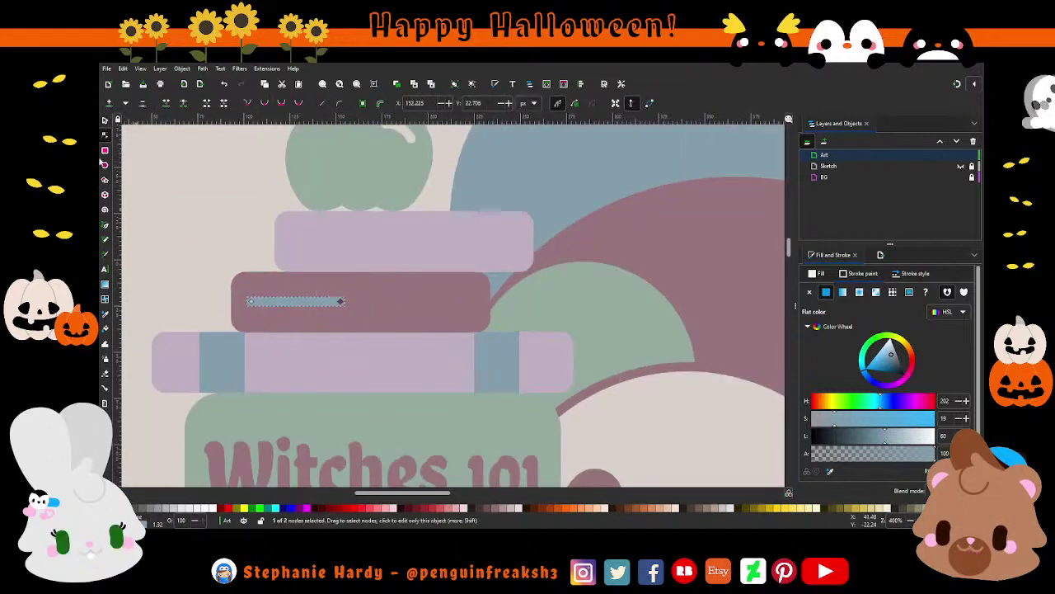
key(s)
Duplicate the blue line beside the first, shorten it, and centre both lines on the book.
key(ctrl+d)
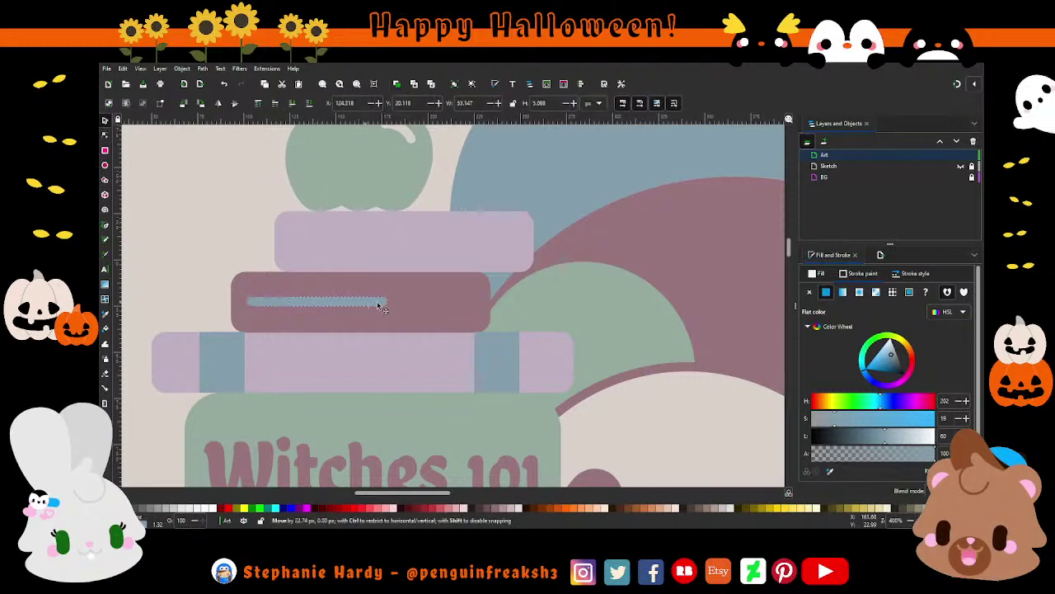
mouse_move(330, 298)
mouse_down()
mouse_move(437, 300)
mouse_move(404, 305)
mouse_up()
key(n)
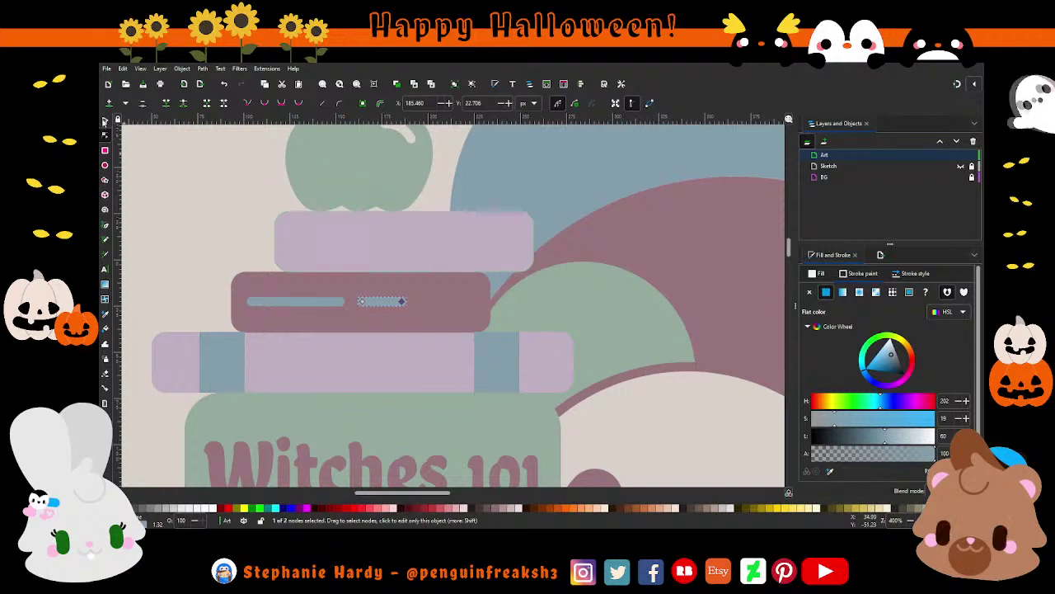
key(s)
shift+click(309, 300)
drag(389, 301, 402, 302)
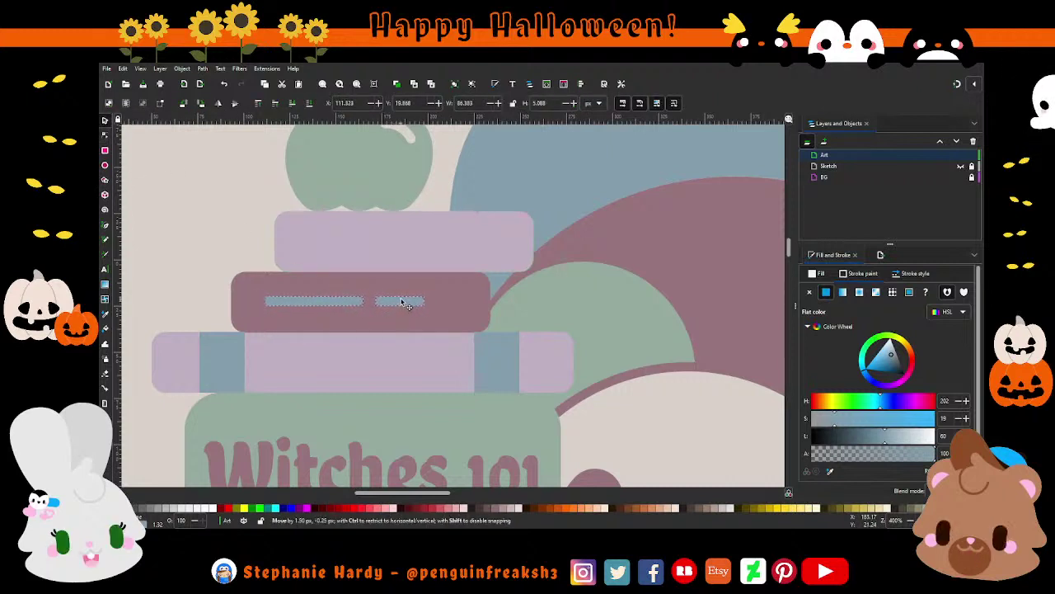
key(Escape)
ctrl+scroll(370, 326, down, 2)
ctrl+scroll(371, 326, down, 1)
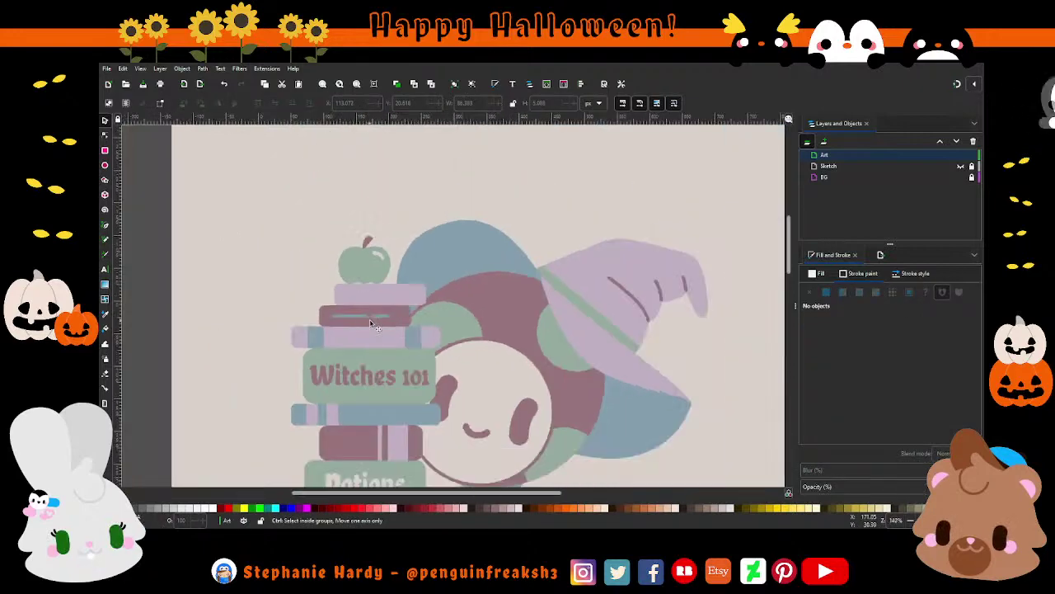
ctrl+scroll(369, 319, down, 1)
ctrl+scroll(404, 313, down, 1)
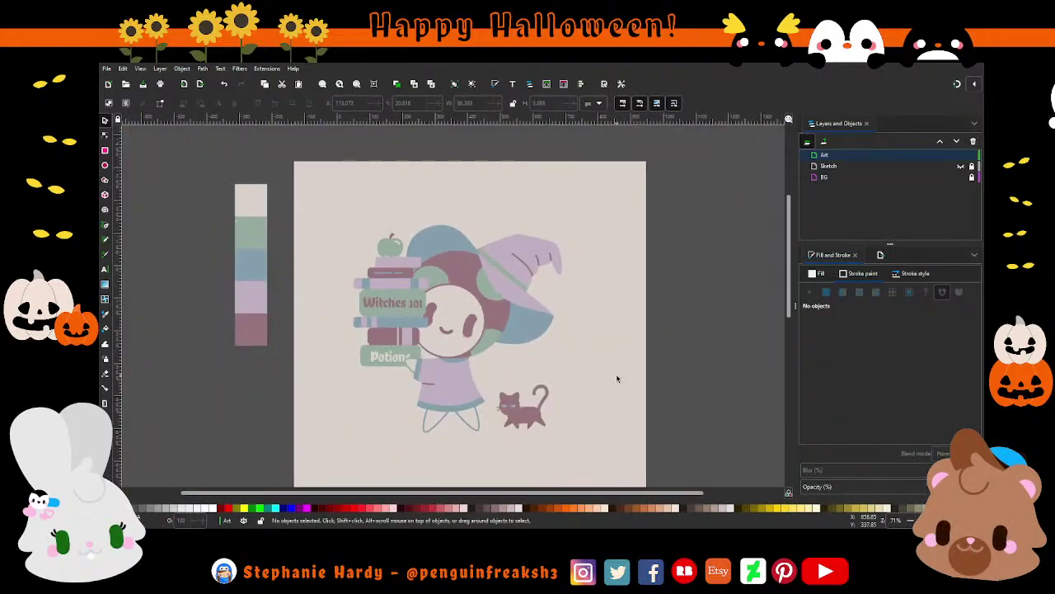
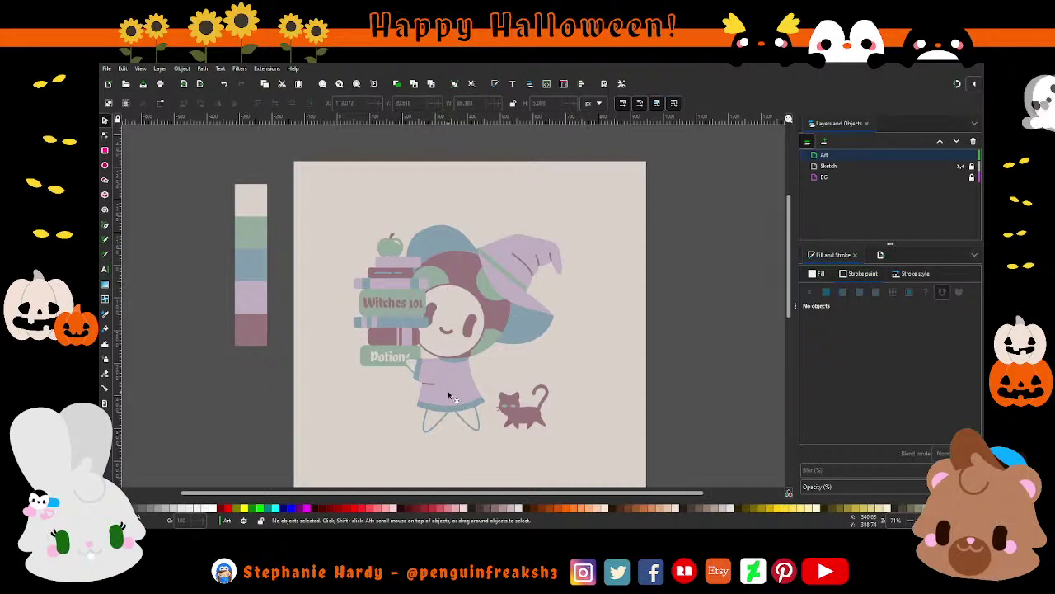
Draw a small stroke-free rectangle on the top book and fill it with the sampled sage green.
ctrl+scroll(407, 285, up, 1)
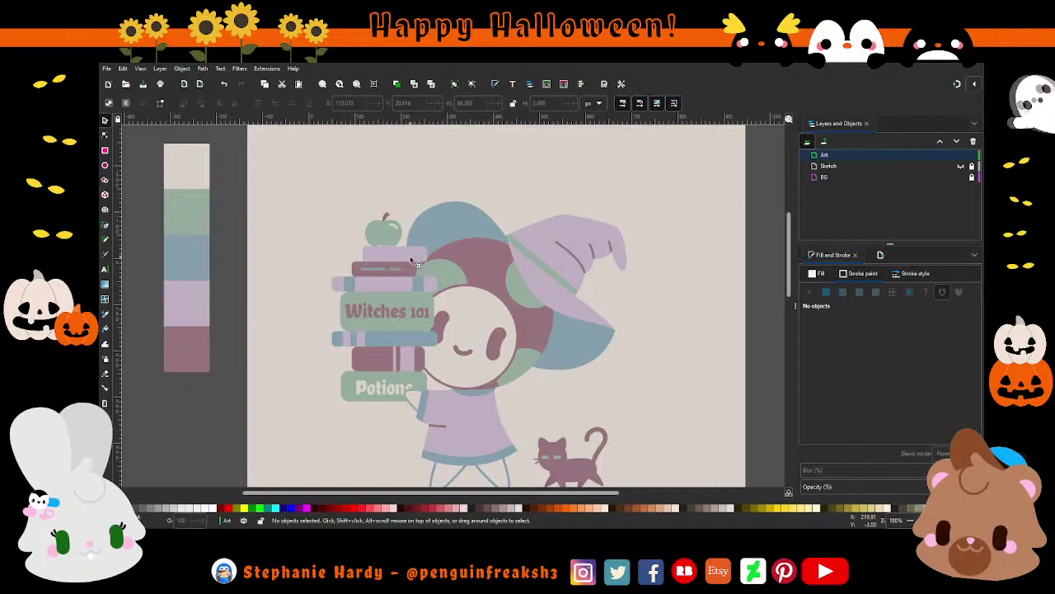
ctrl+scroll(410, 260, up, 1)
ctrl+scroll(410, 260, up, 1)
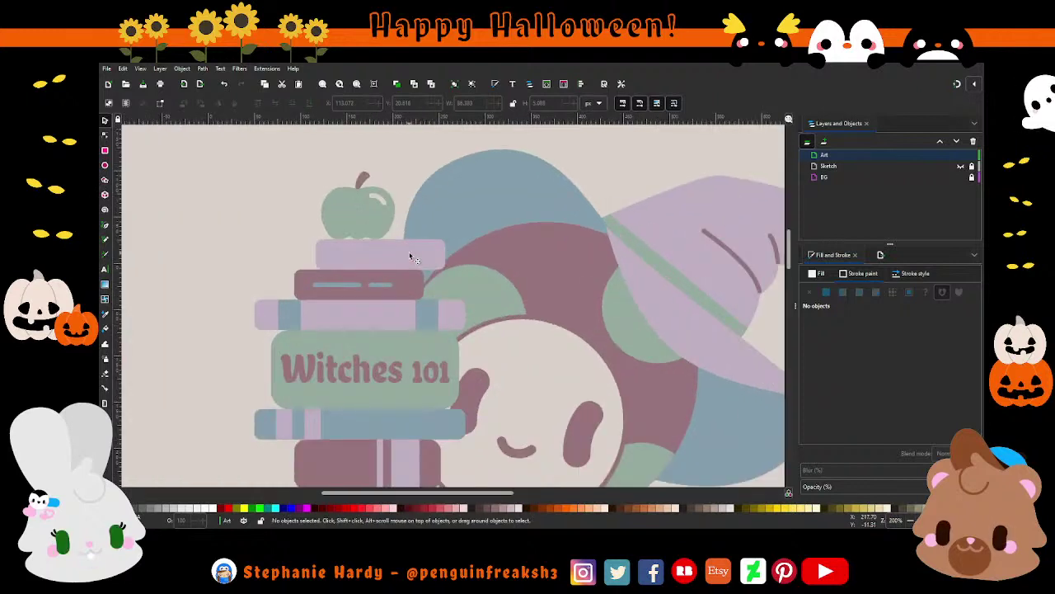
click(104, 150)
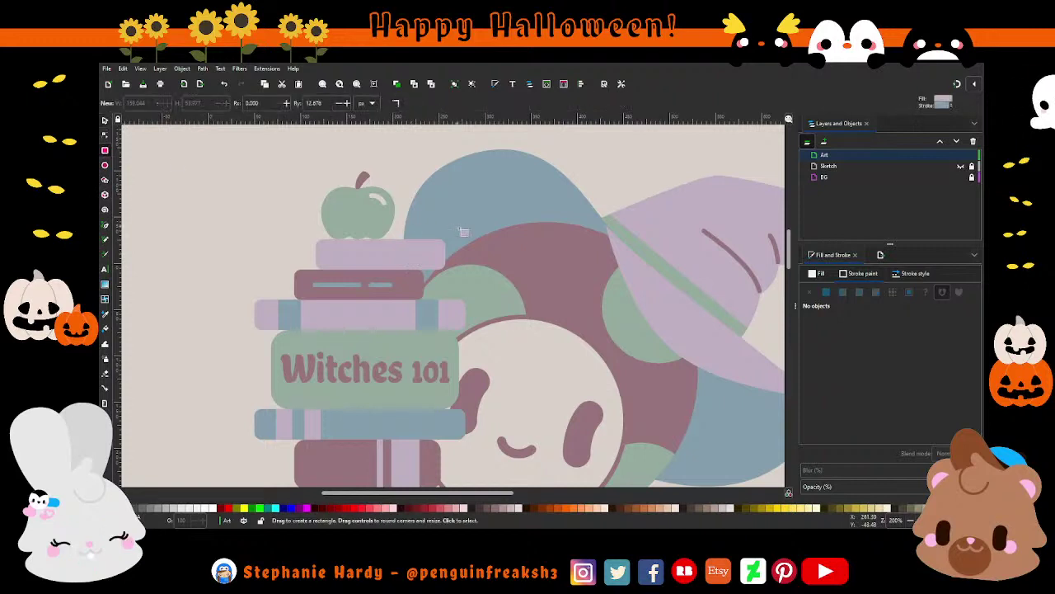
drag(397, 220, 428, 284)
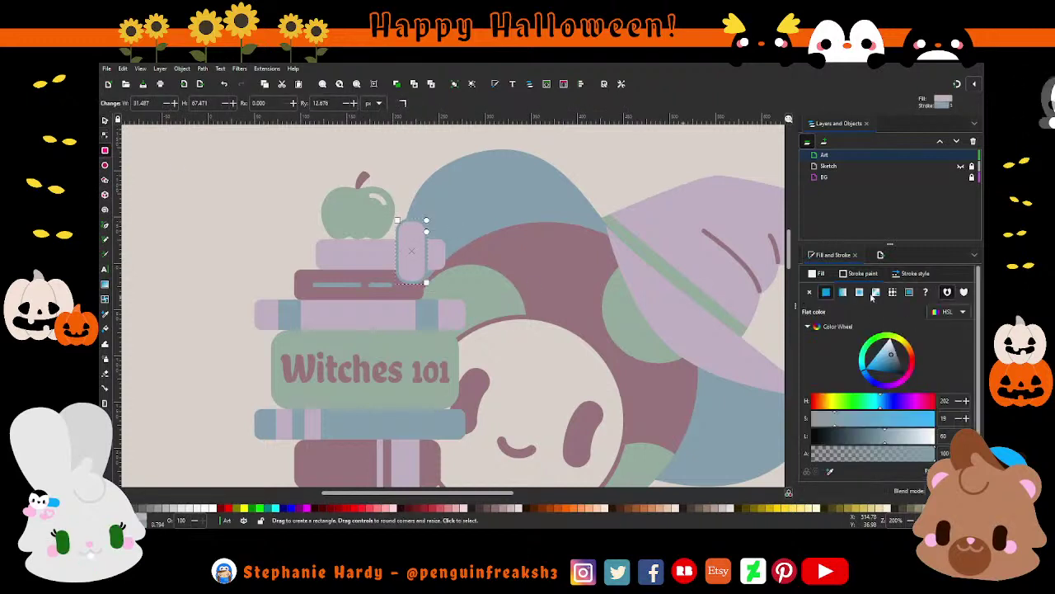
click(810, 292)
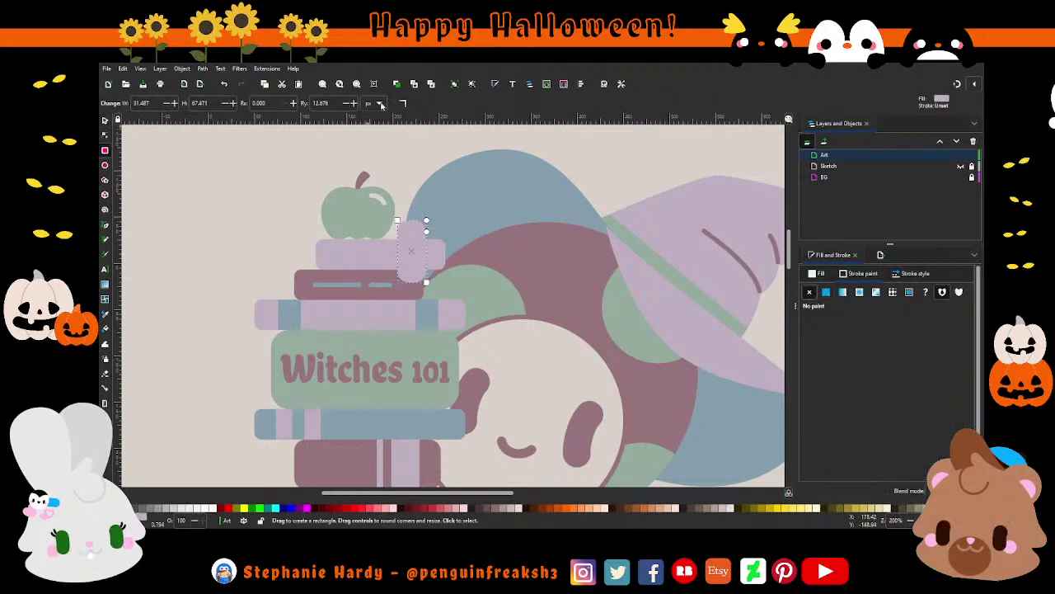
key(s)
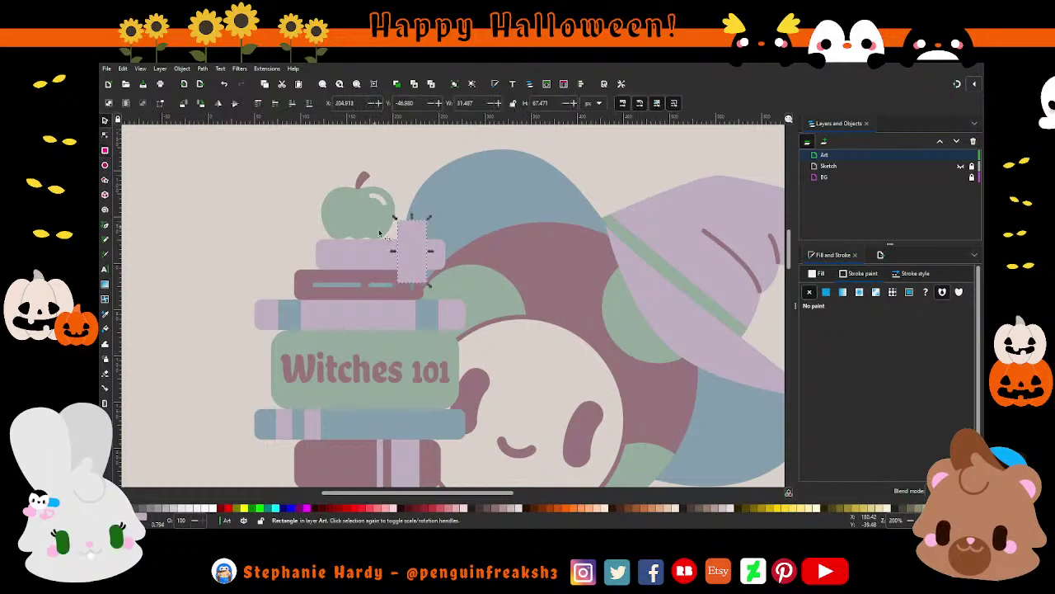
drag(418, 246, 419, 249)
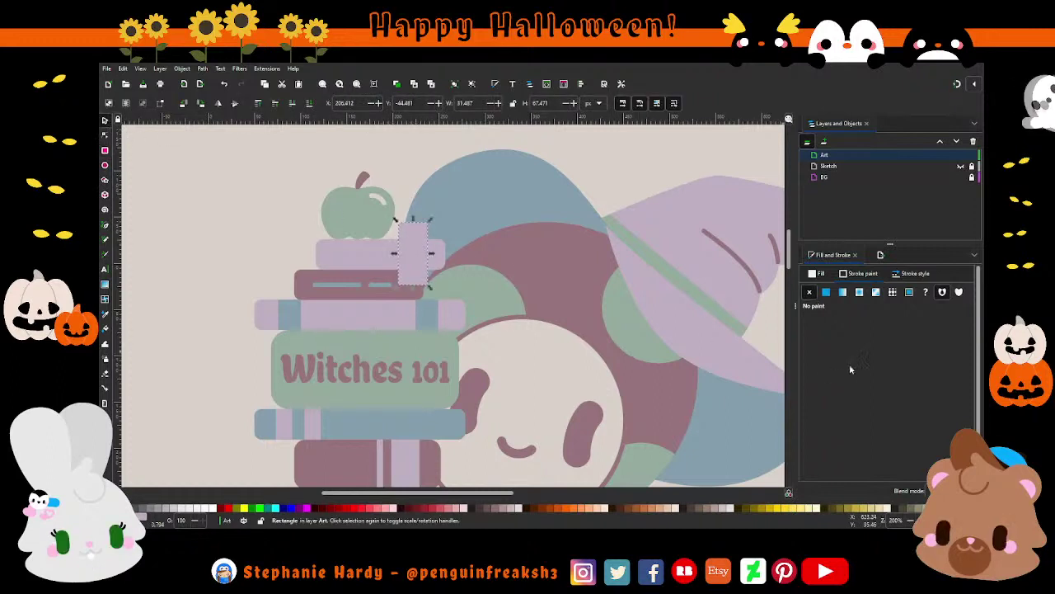
click(827, 275)
click(830, 472)
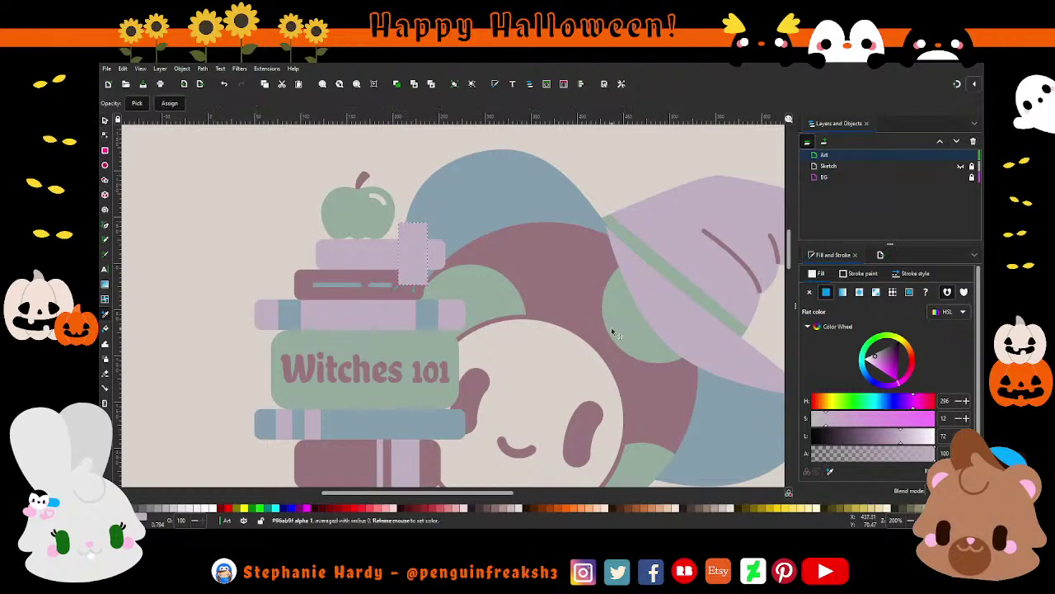
click(362, 355)
Group the green tab with the pink top book and fit the page in view.
click(346, 254)
shift+click(417, 248)
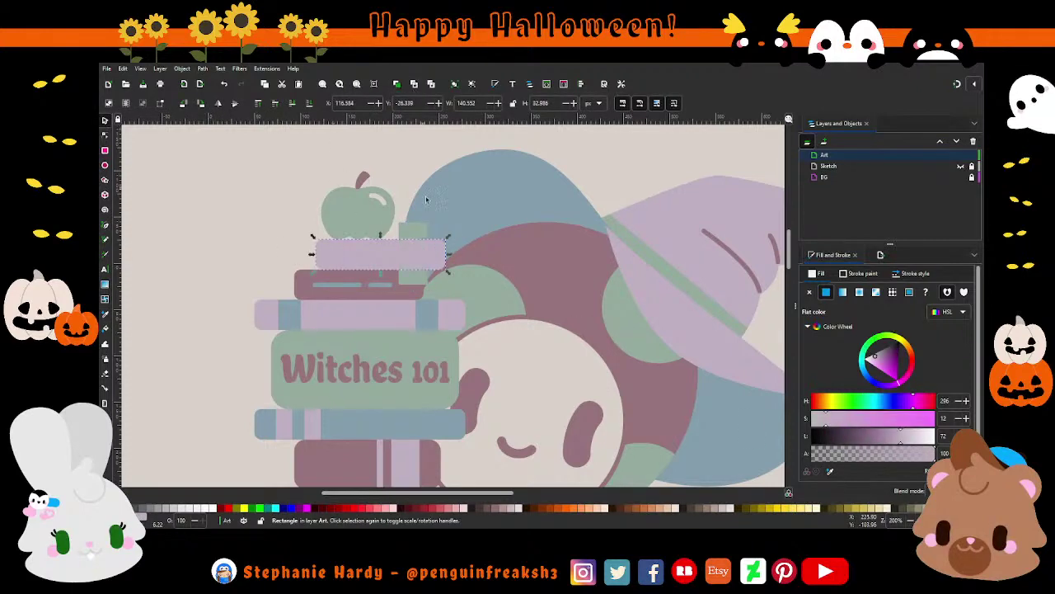
key(ctrl+g)
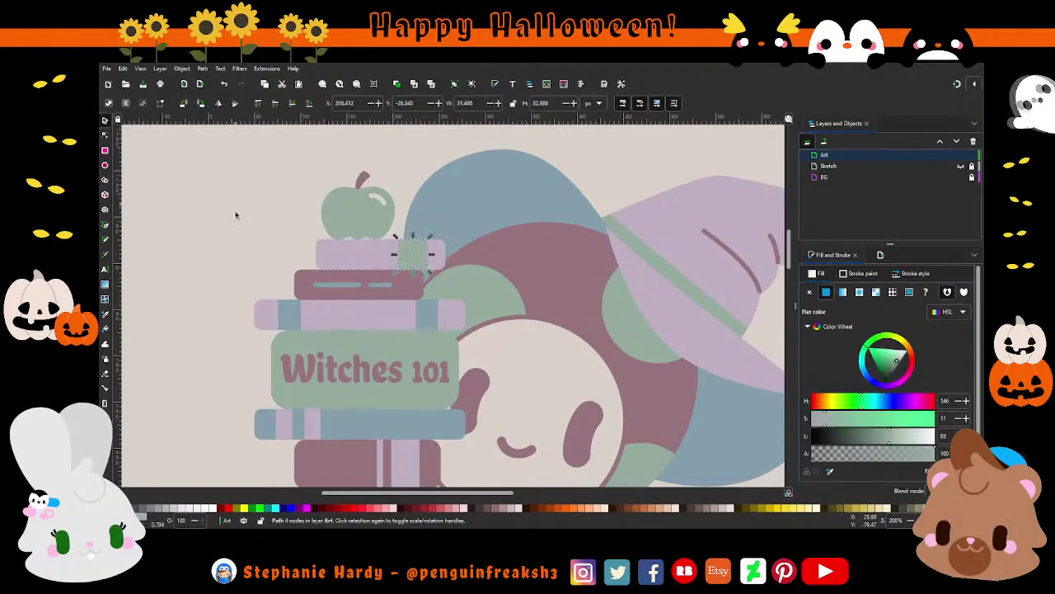
key(Escape)
key(5)
scroll(491, 287, down, 1)
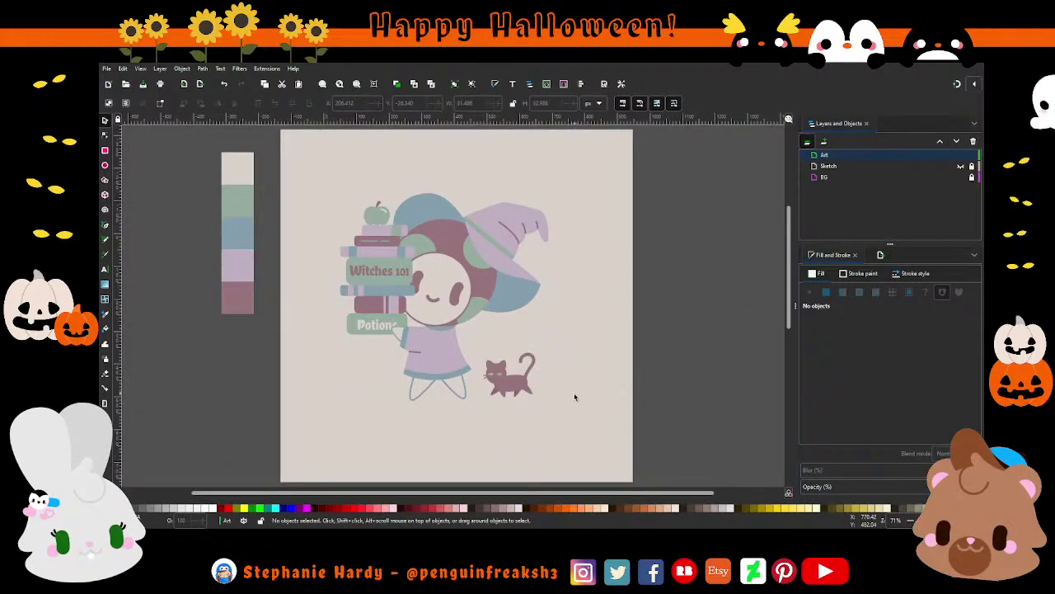
Rubber-band select every part of the witch drawing, shift it slightly right and down, then deselect.
drag(589, 442, 311, 170)
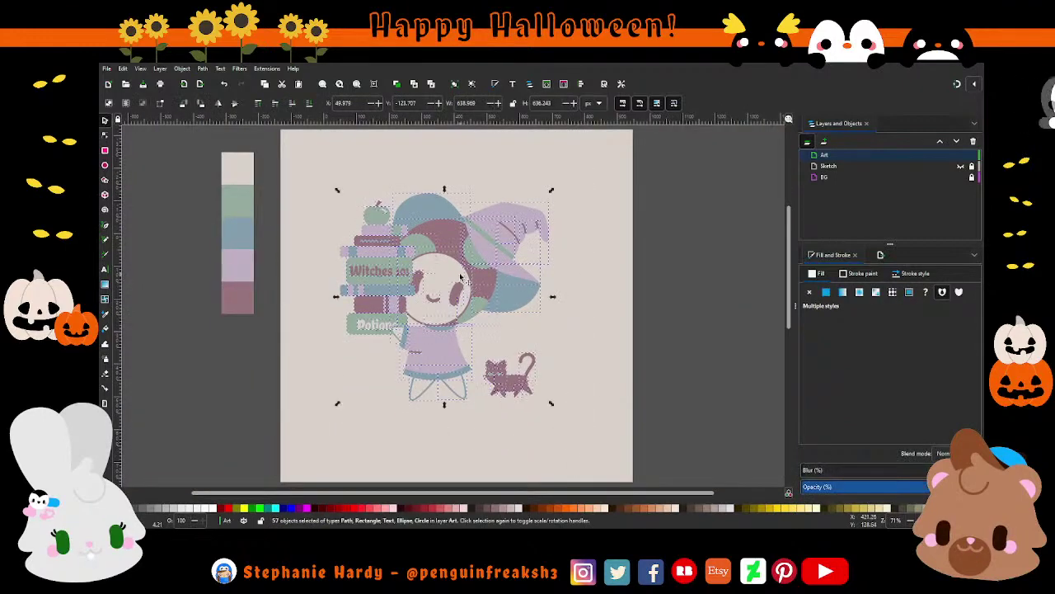
drag(462, 278, 472, 286)
click(567, 355)
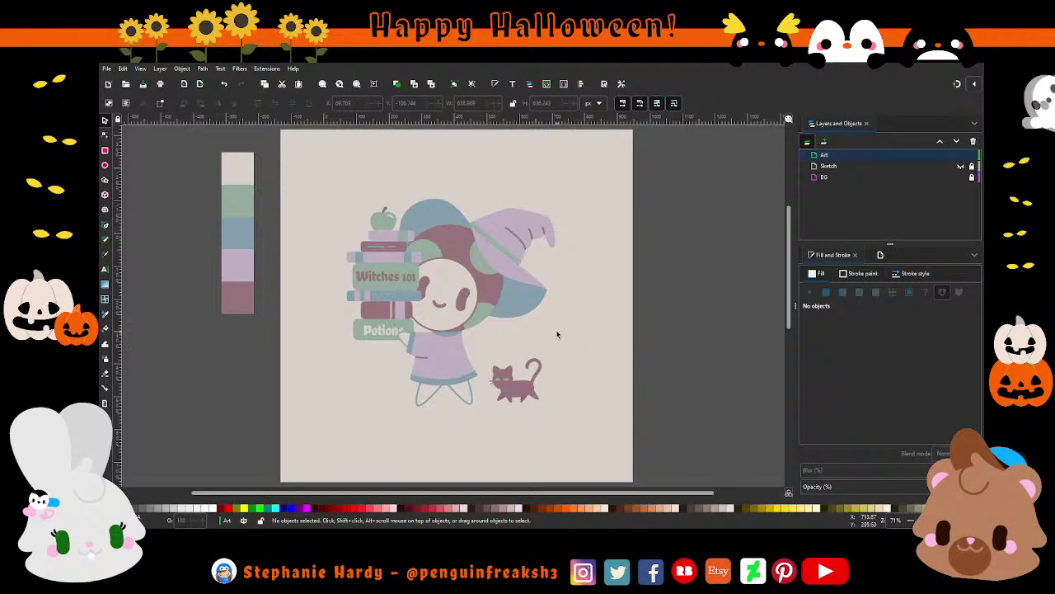
scroll(482, 317, down, 1)
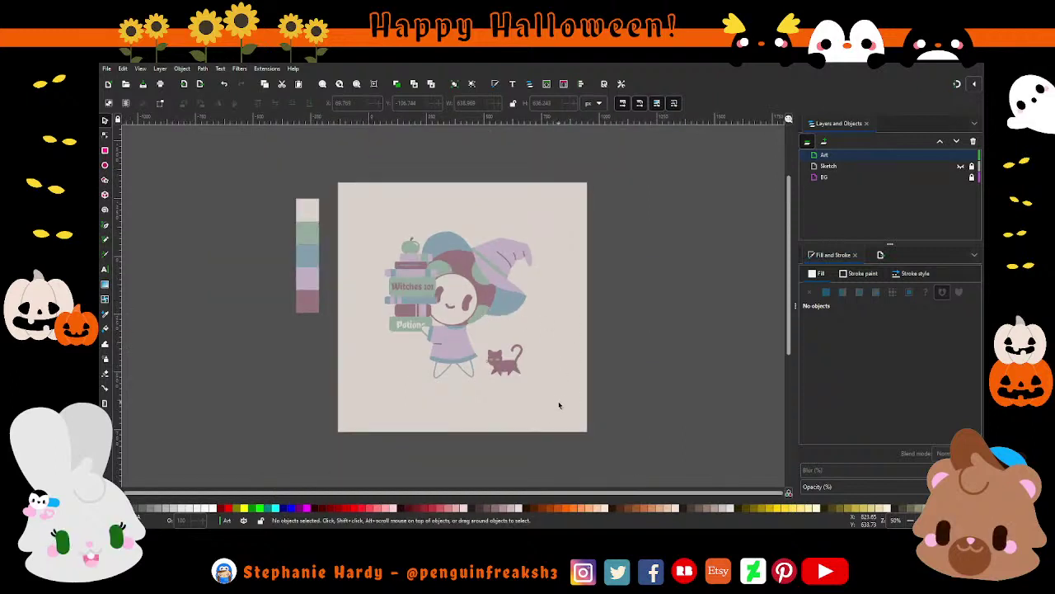
scroll(446, 325, up, 1)
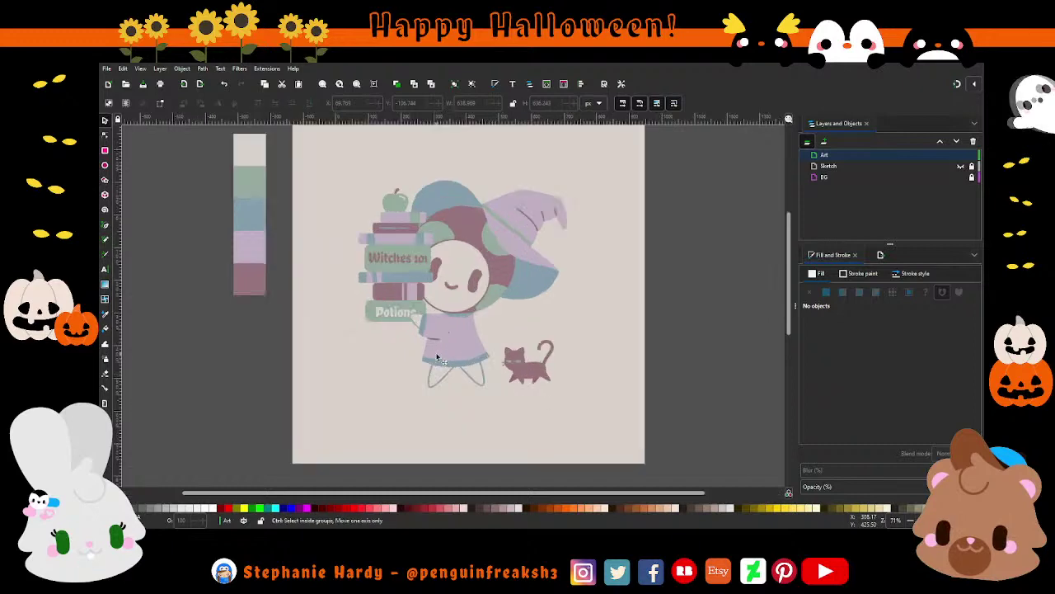
scroll(434, 355, up, 4)
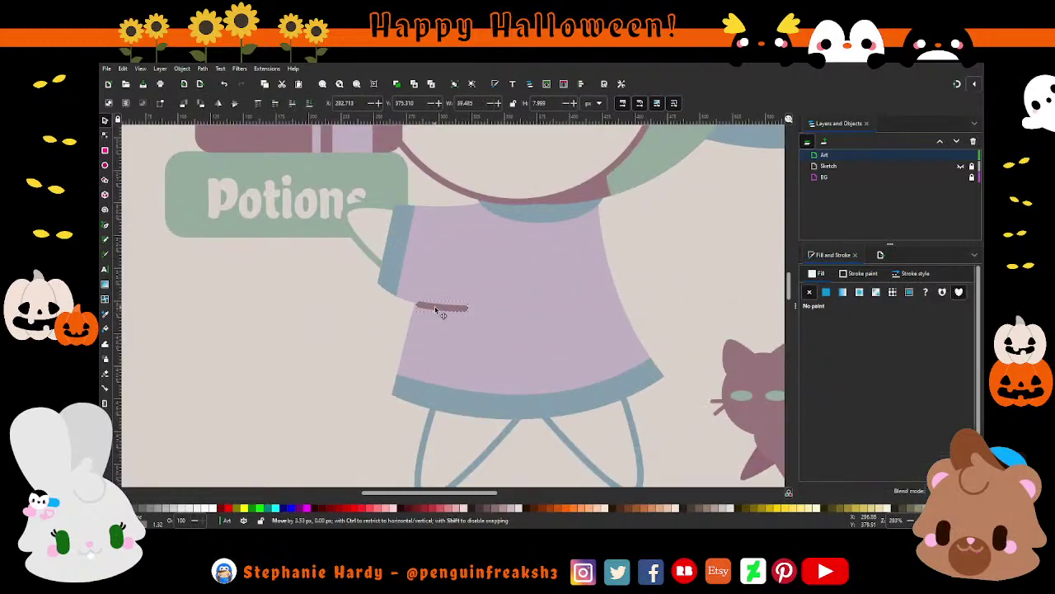
scroll(407, 338, down, 2)
scroll(407, 340, down, 1)
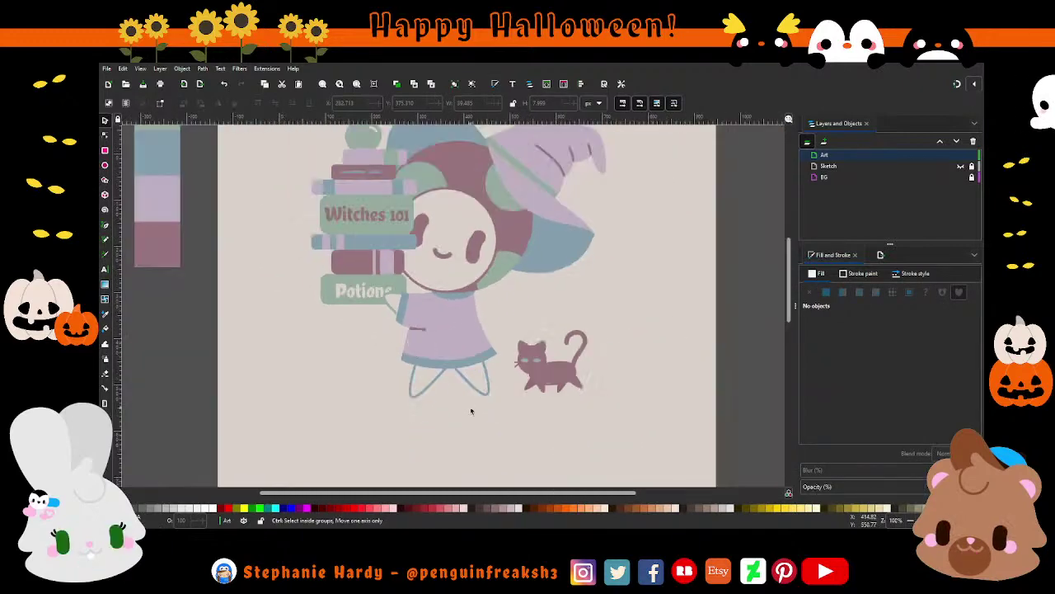
scroll(467, 415, down, 1)
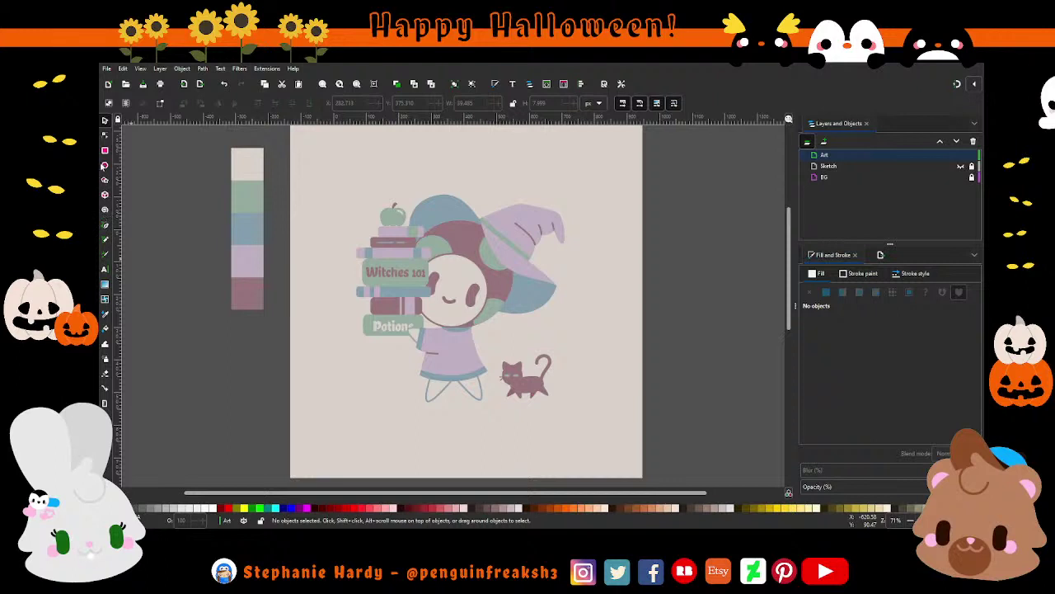
Draw and resize a trial green rectangle left of the witch, then delete it.
click(105, 151)
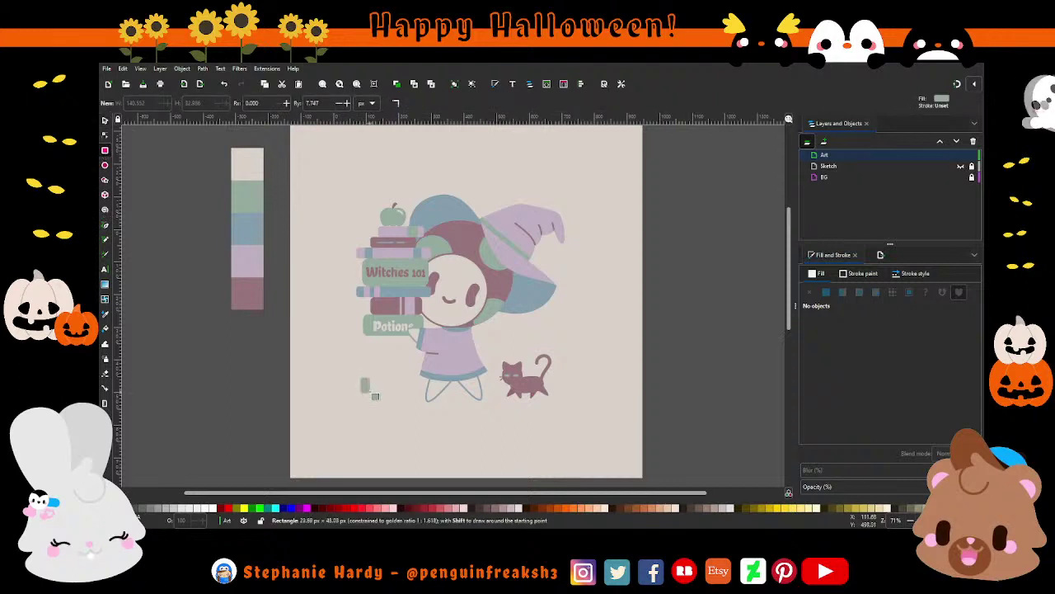
drag(361, 376, 373, 394)
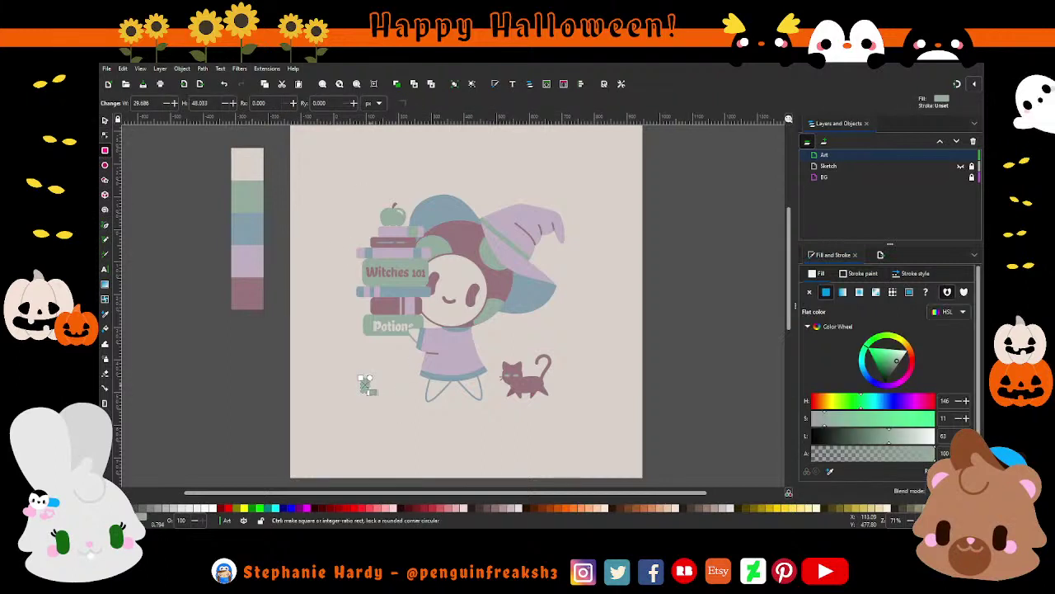
scroll(367, 384, up, 4)
key(s)
drag(355, 414, 359, 387)
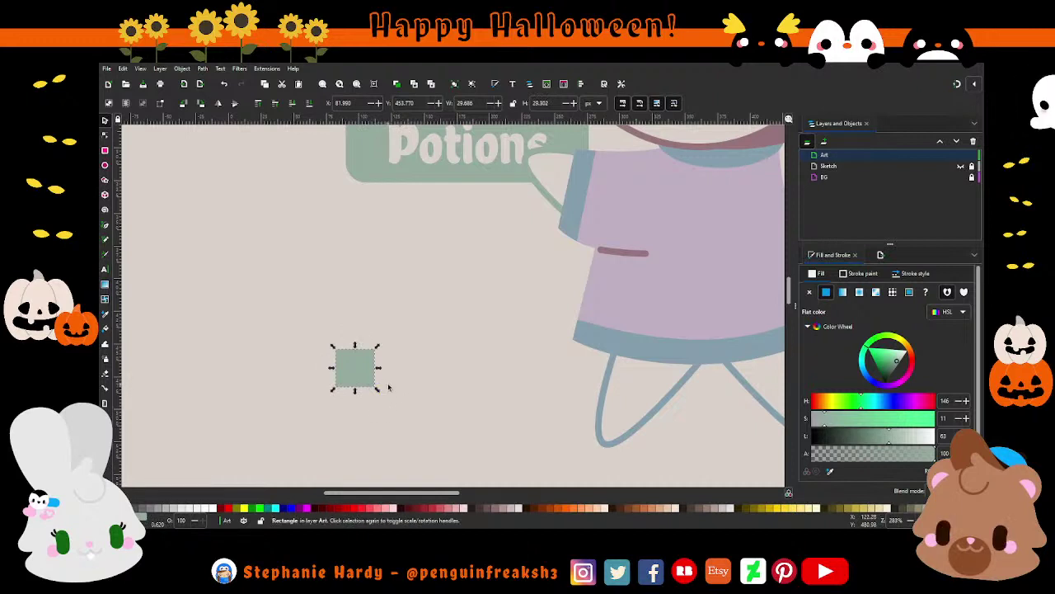
key(Delete)
Draw a green square below the Potions book and rotate it 45° into a diamond.
click(105, 150)
drag(278, 286, 329, 335)
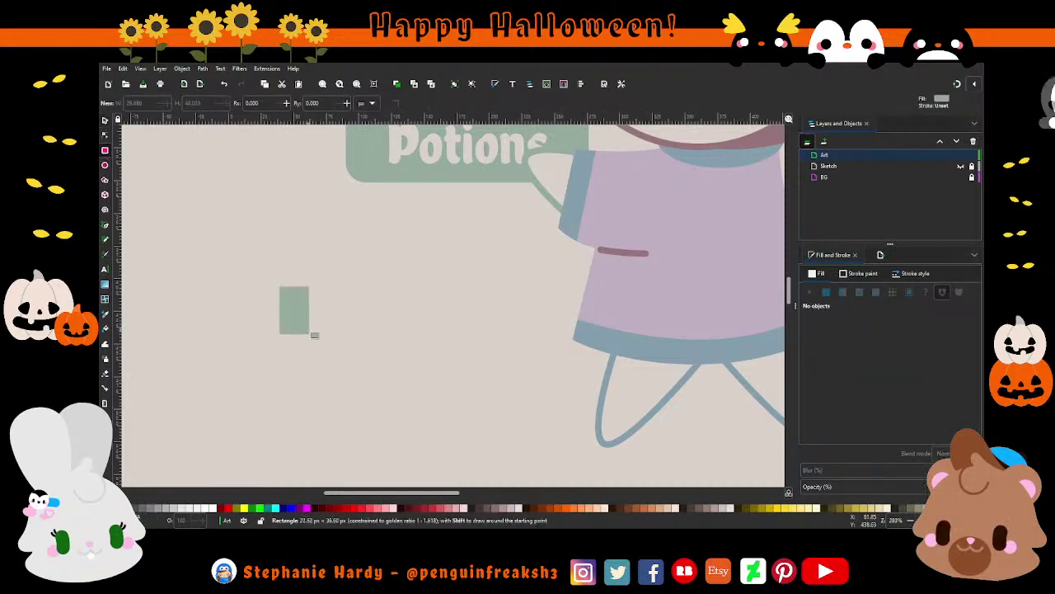
click(105, 120)
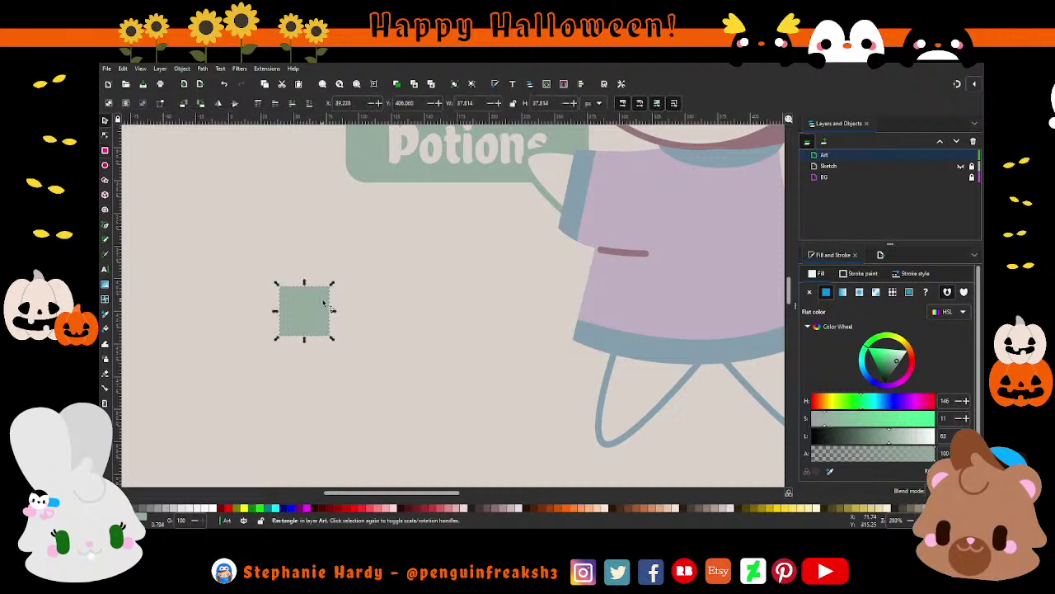
click(325, 308)
drag(330, 285, 338, 310)
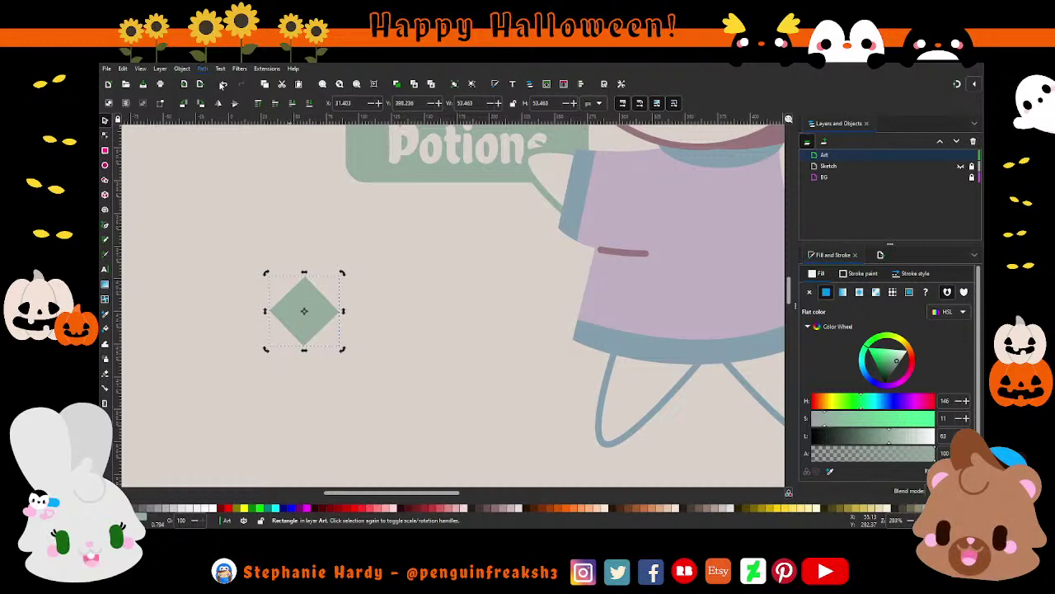
Convert the diamond to a path and curve its edges inward into a four-pointed sparkle.
key(ctrl+shift+c)
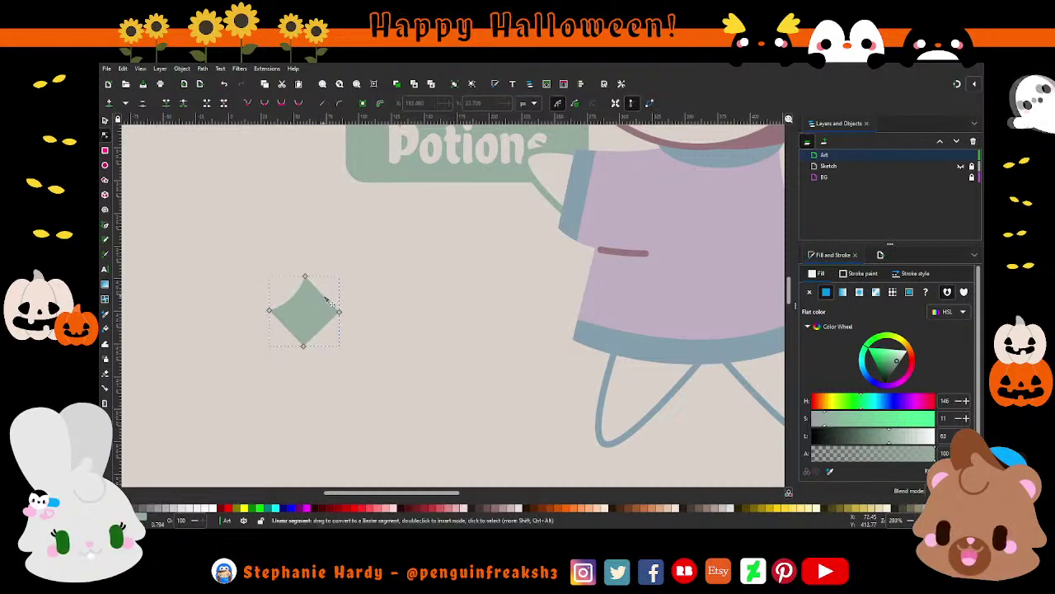
drag(330, 303, 322, 310)
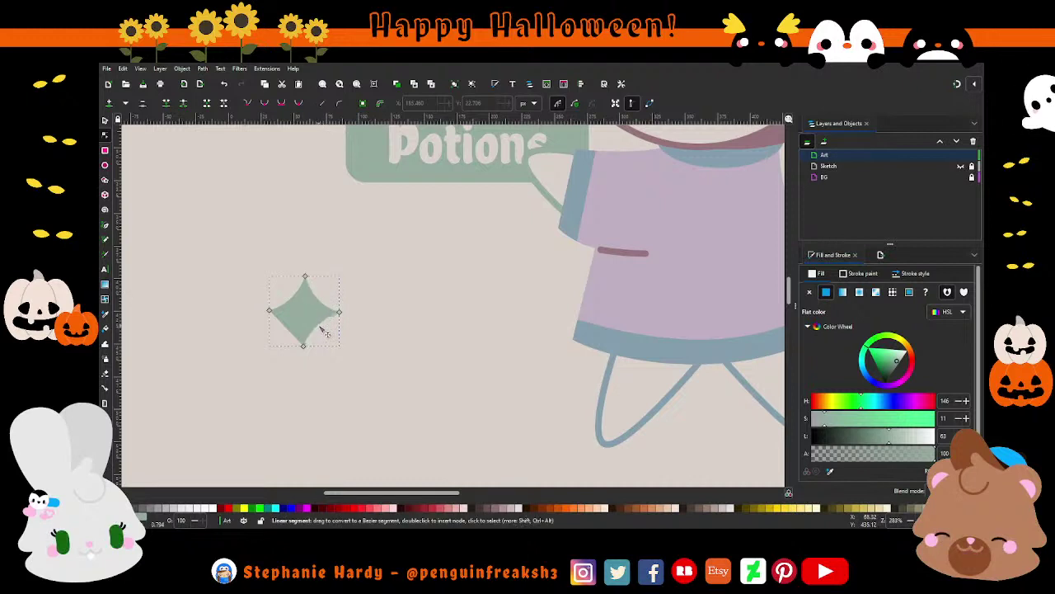
drag(291, 333, 296, 331)
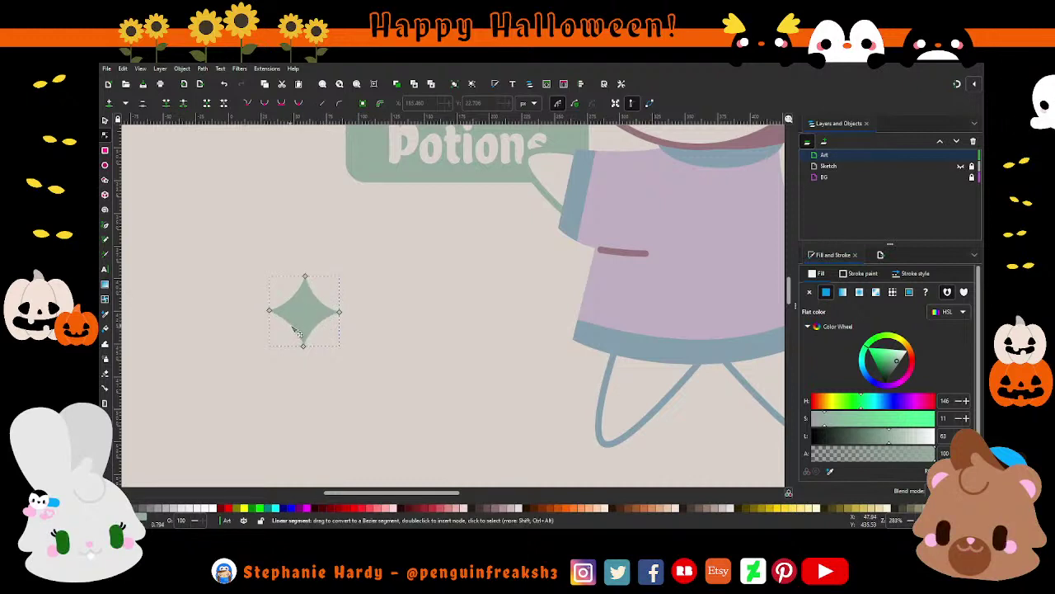
ctrl+scroll(361, 337, down, 3)
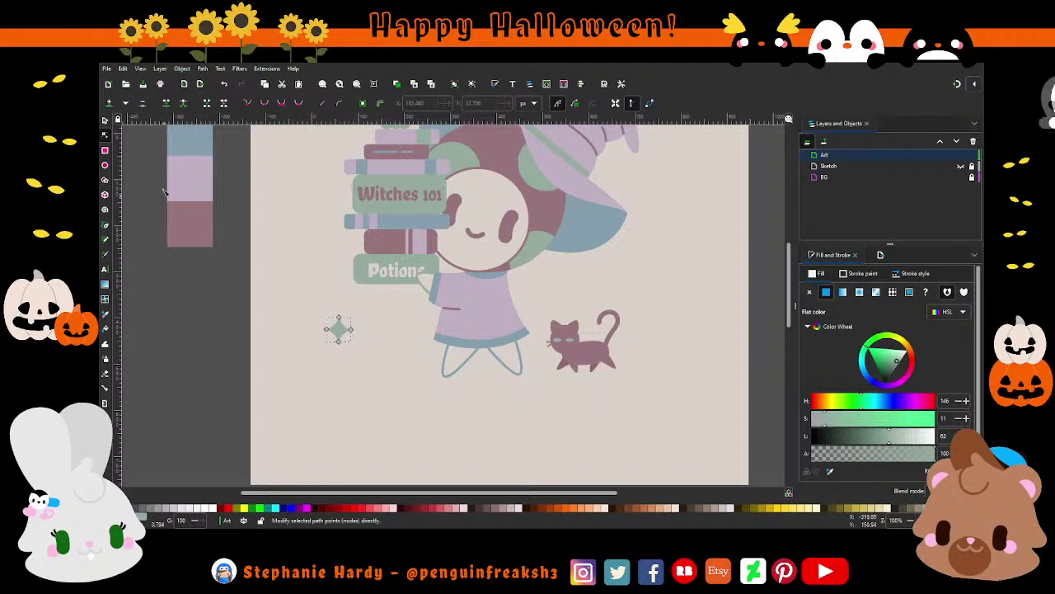
key(s)
ctrl+scroll(373, 373, down, 1)
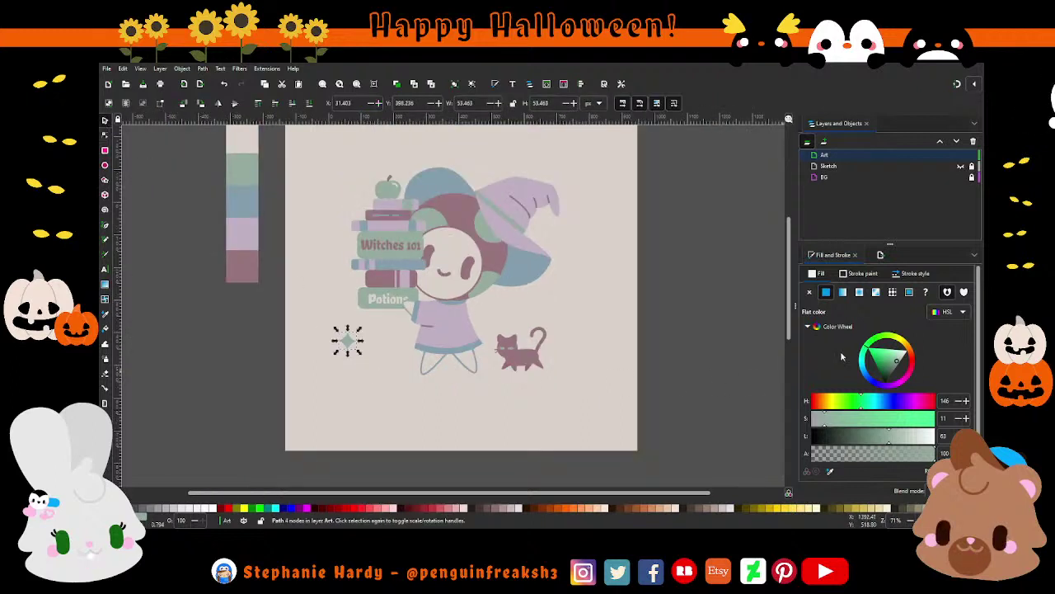
Recolour the diamond sparkle with the sampled pink and move it up and right.
click(830, 471)
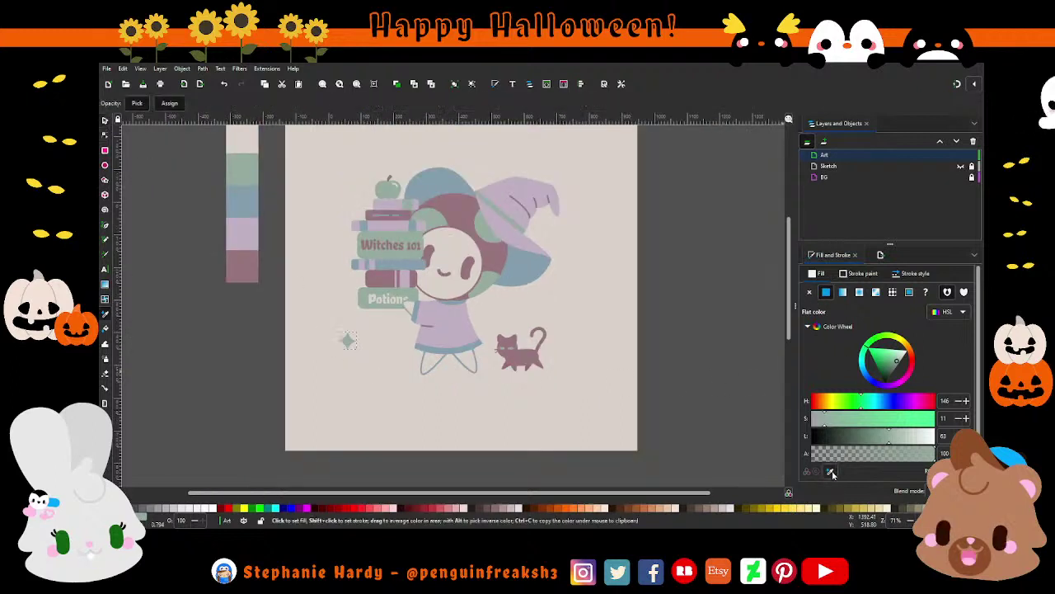
click(459, 346)
key(s)
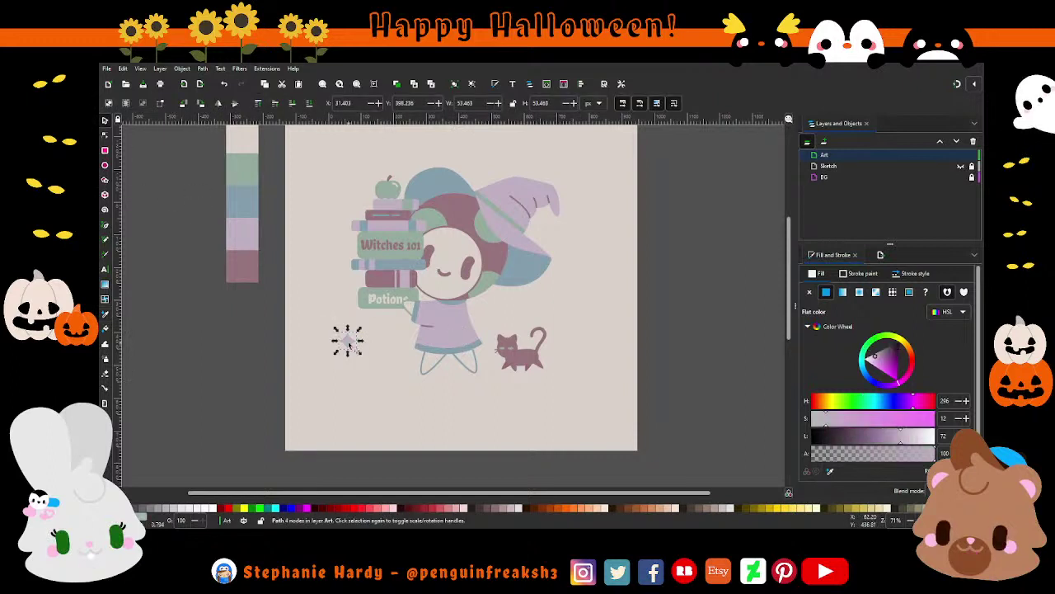
mouse_move(349, 339)
mouse_down()
mouse_move(506, 303)
mouse_move(478, 164)
mouse_move(552, 231)
mouse_move(532, 285)
mouse_move(484, 310)
mouse_up()
Duplicate the sparkle and place copies above the hat, beside the cat's tail, and left of the apple.
key(ctrl+d)
key(ctrl+d)
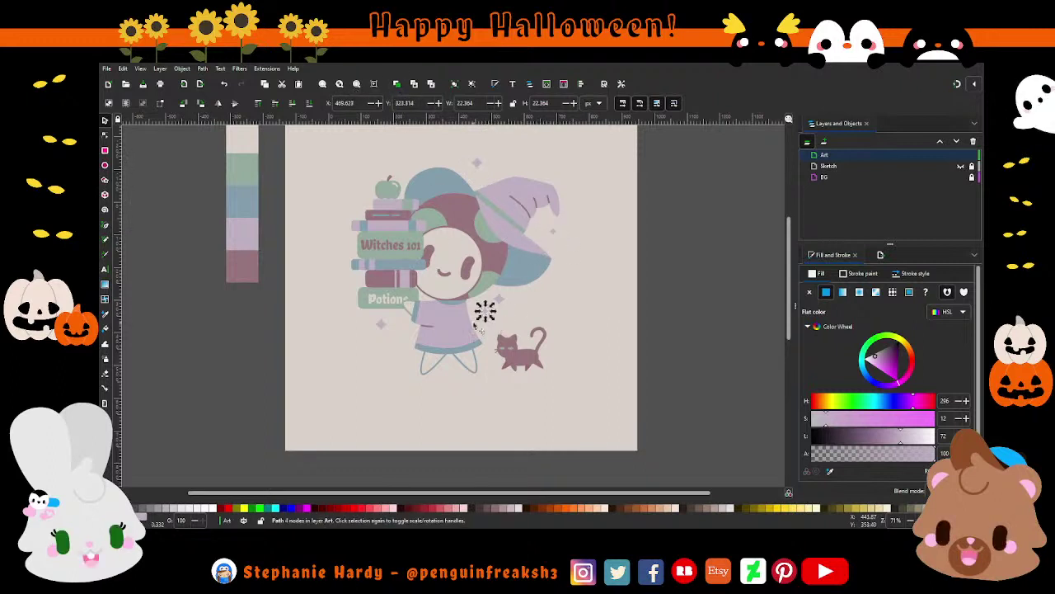
mouse_move(485, 311)
mouse_down()
mouse_move(370, 329)
mouse_move(344, 282)
mouse_move(407, 161)
mouse_move(470, 149)
mouse_move(500, 170)
mouse_up()
click(397, 85)
click(396, 85)
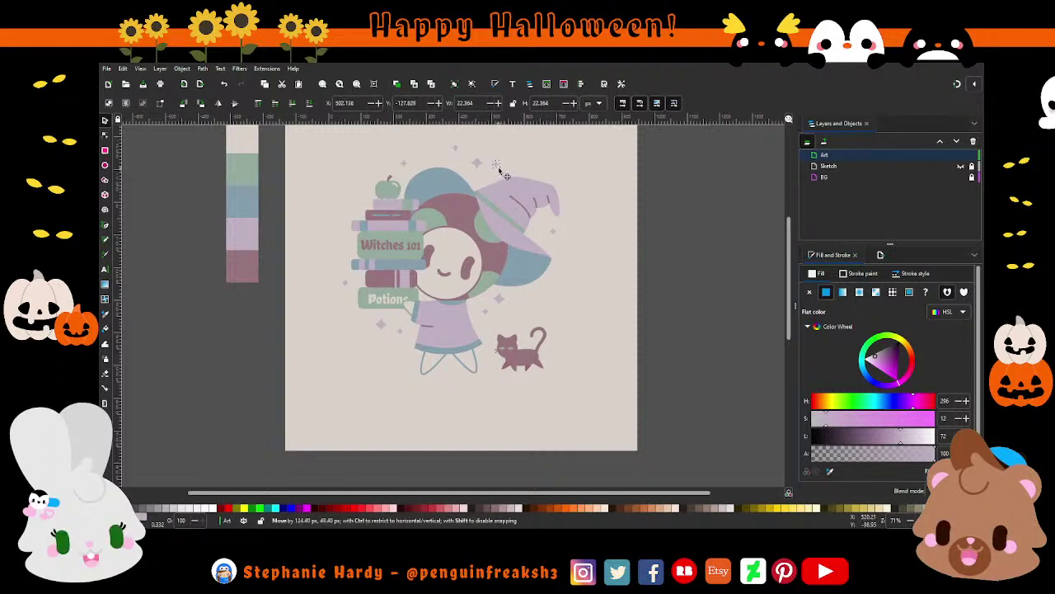
drag(505, 174, 503, 169)
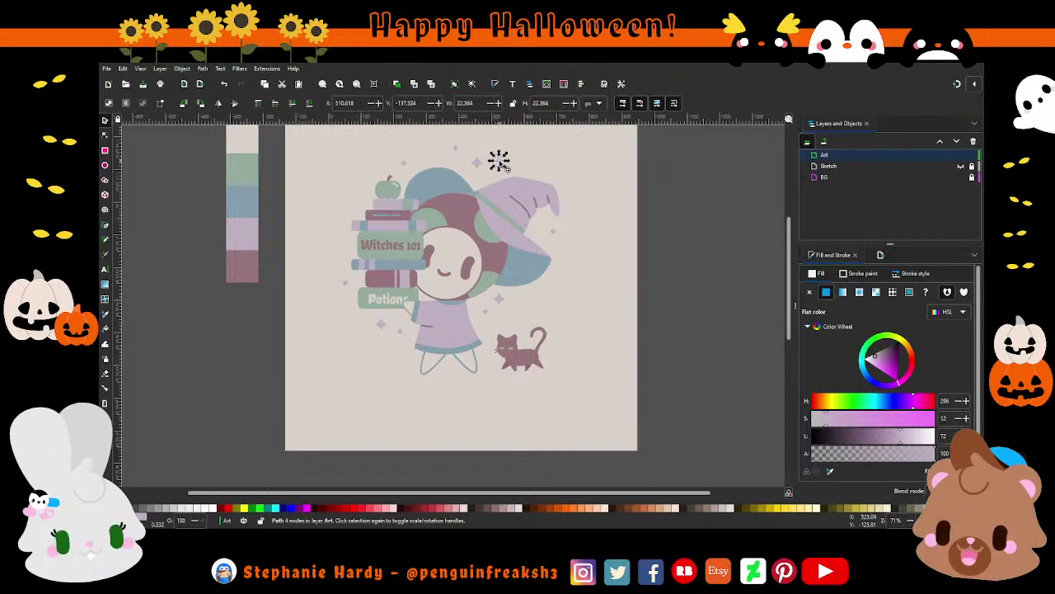
mouse_move(499, 160)
mouse_down()
mouse_move(541, 346)
mouse_move(567, 349)
mouse_move(510, 313)
mouse_up()
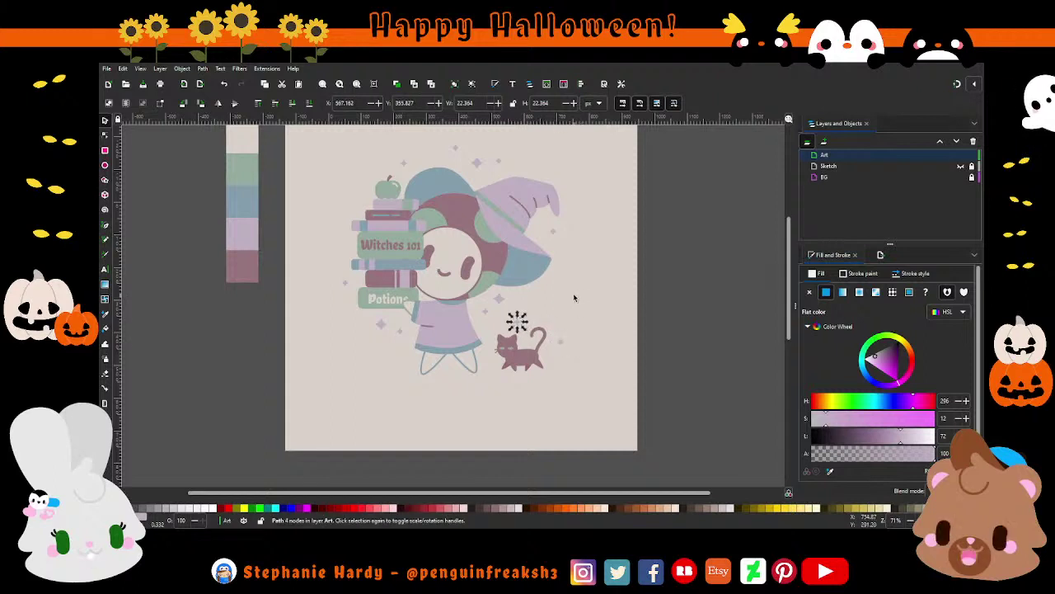
click(477, 163)
drag(476, 162, 352, 198)
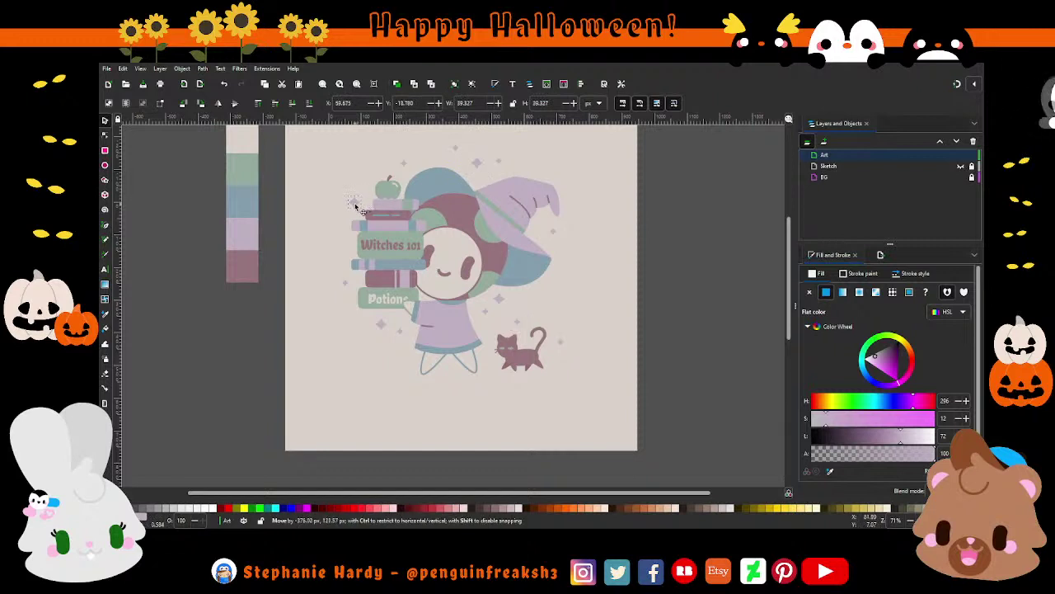
click(595, 307)
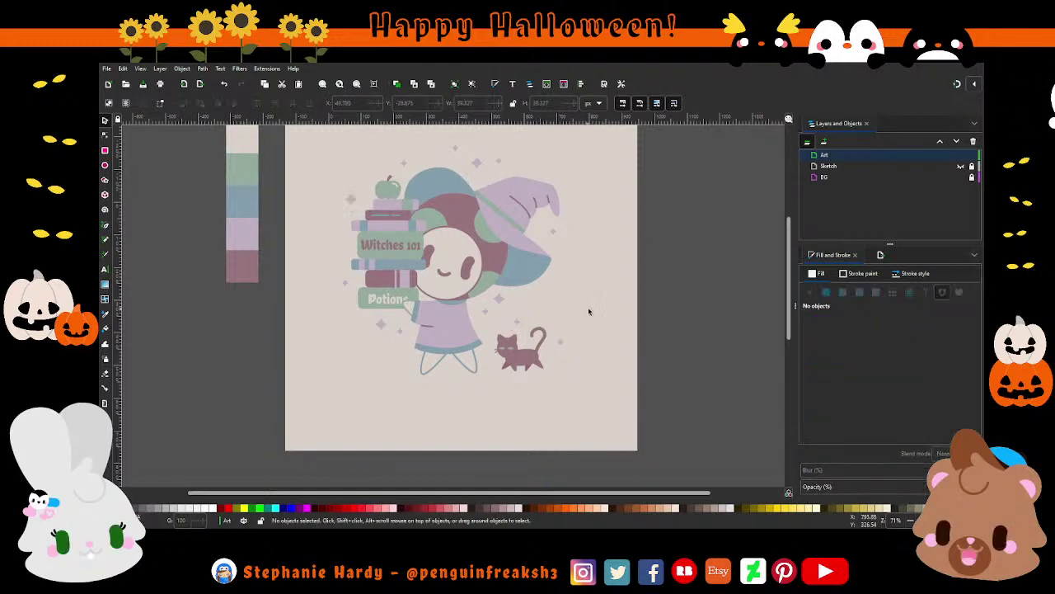
Move a sparkle further left and lower beside the books, then save the drawing.
drag(792, 288, 791, 277)
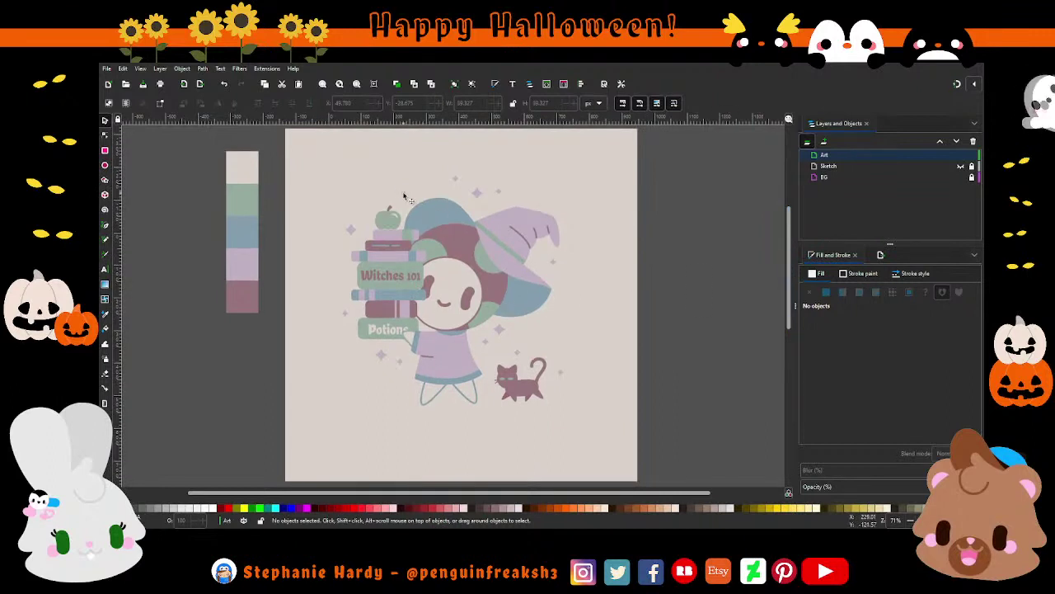
drag(403, 193, 360, 202)
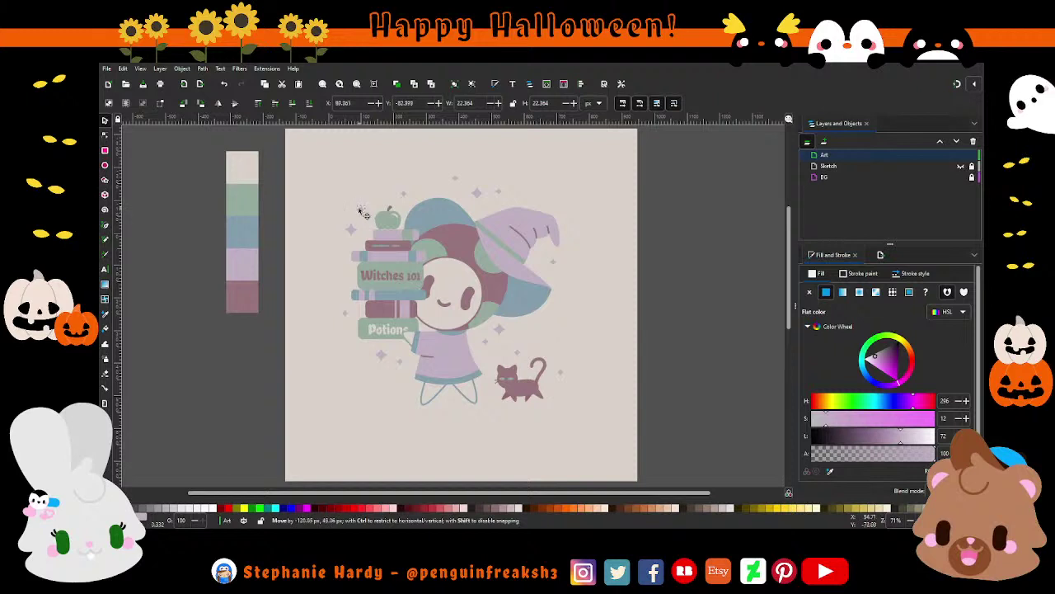
drag(360, 202, 331, 263)
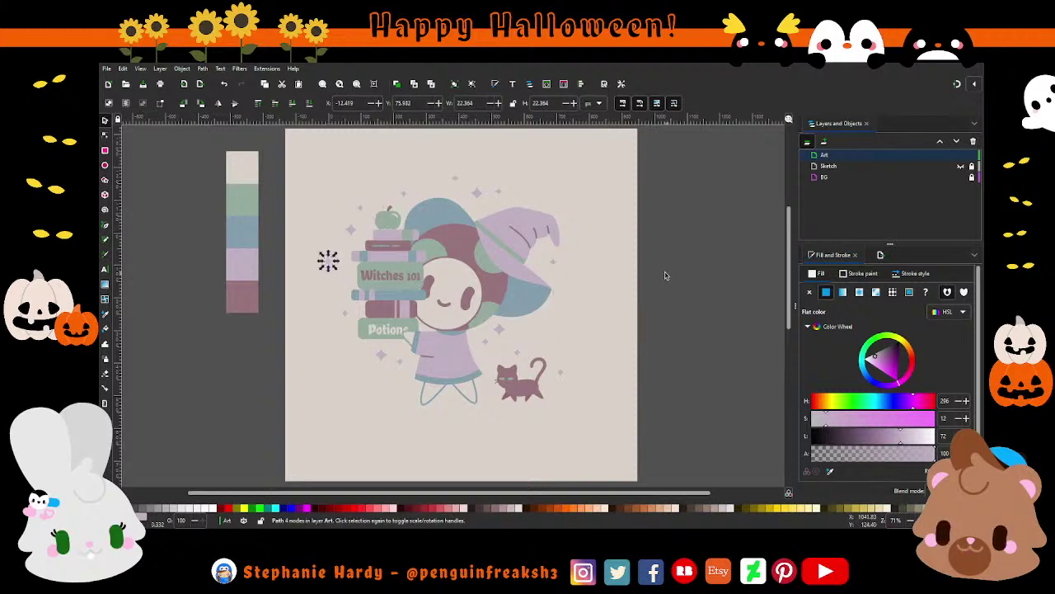
click(657, 296)
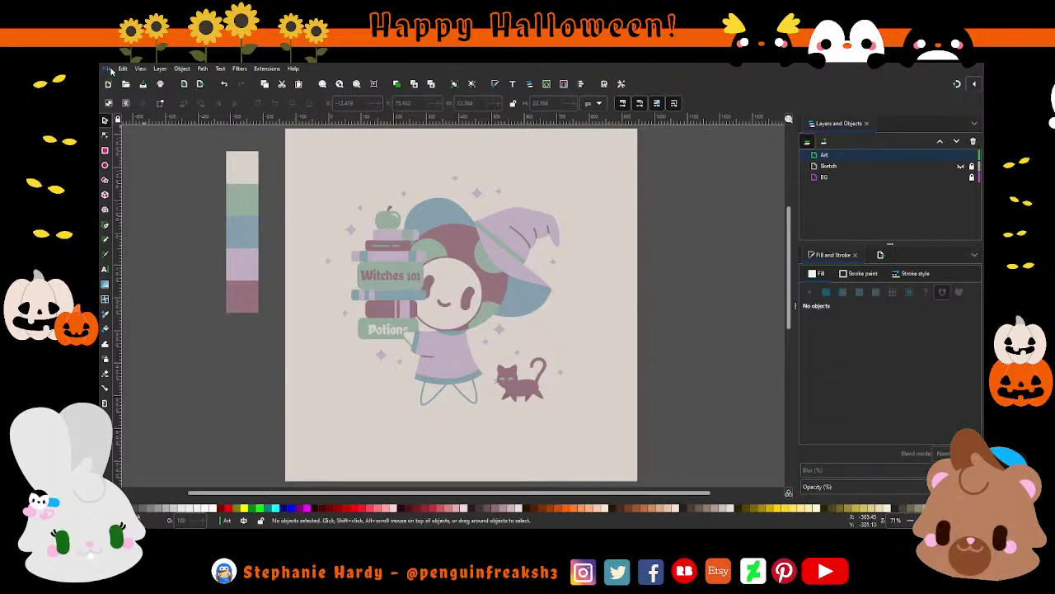
key(ctrl+s)
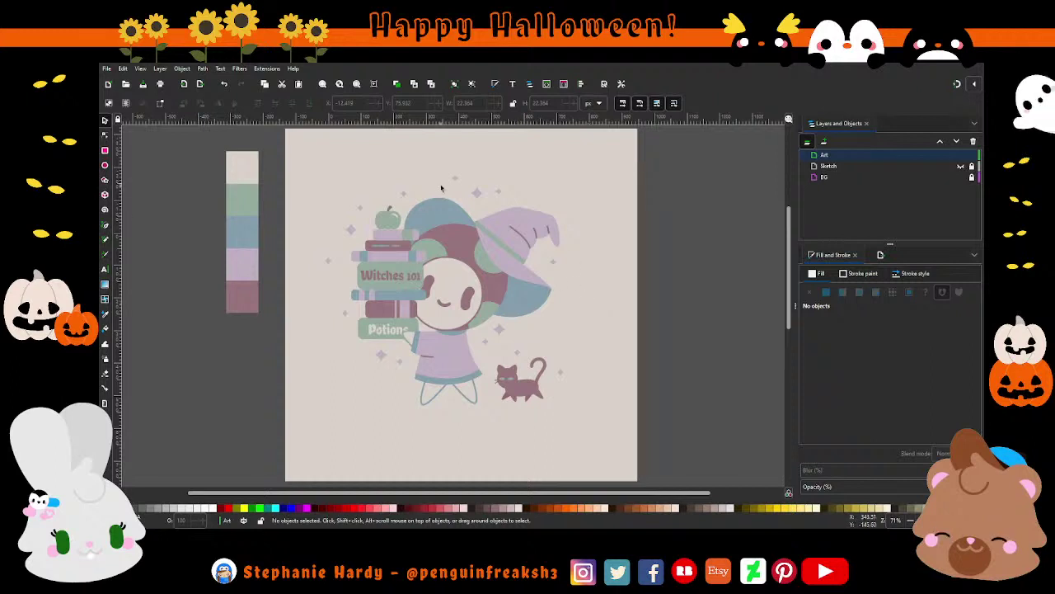
Move a sparkle from above the hat to the right of the hat brim.
click(477, 195)
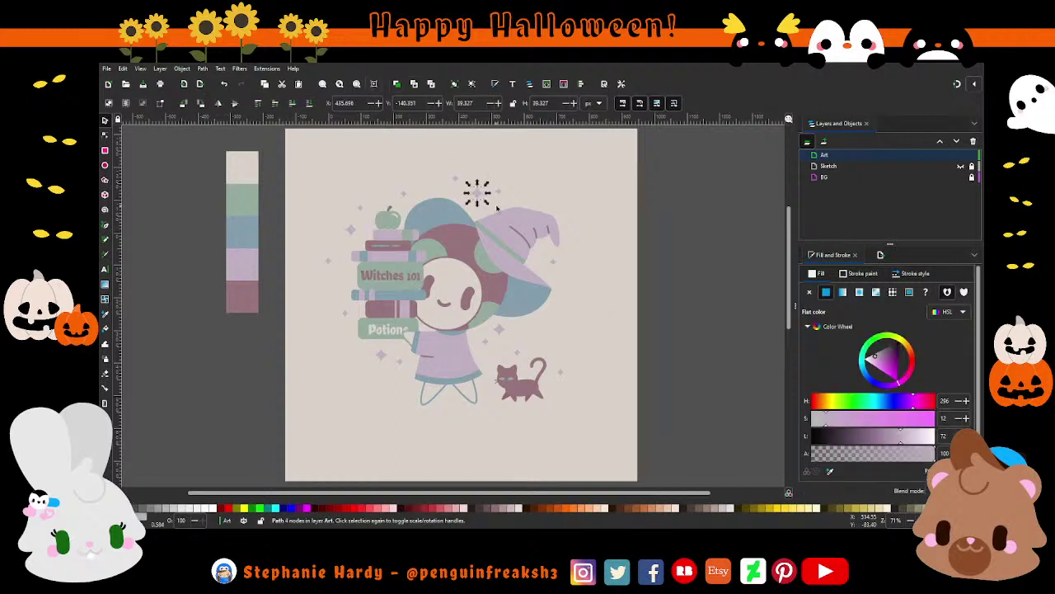
drag(477, 194, 575, 290)
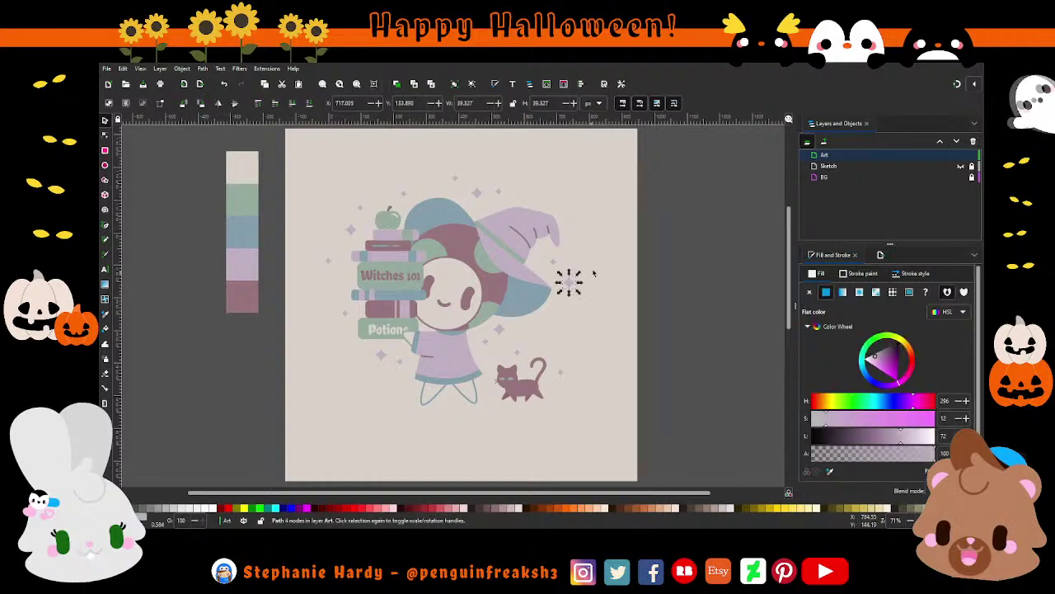
click(629, 305)
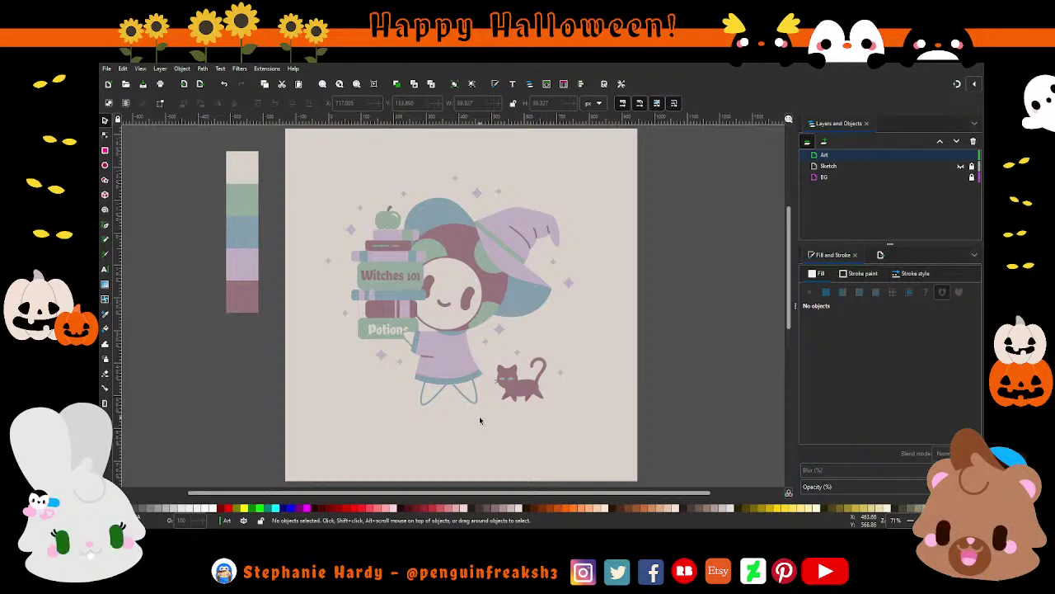
Select both eyes and the smile together and shift them slightly within the face.
click(427, 285)
scroll(437, 287, up, 2)
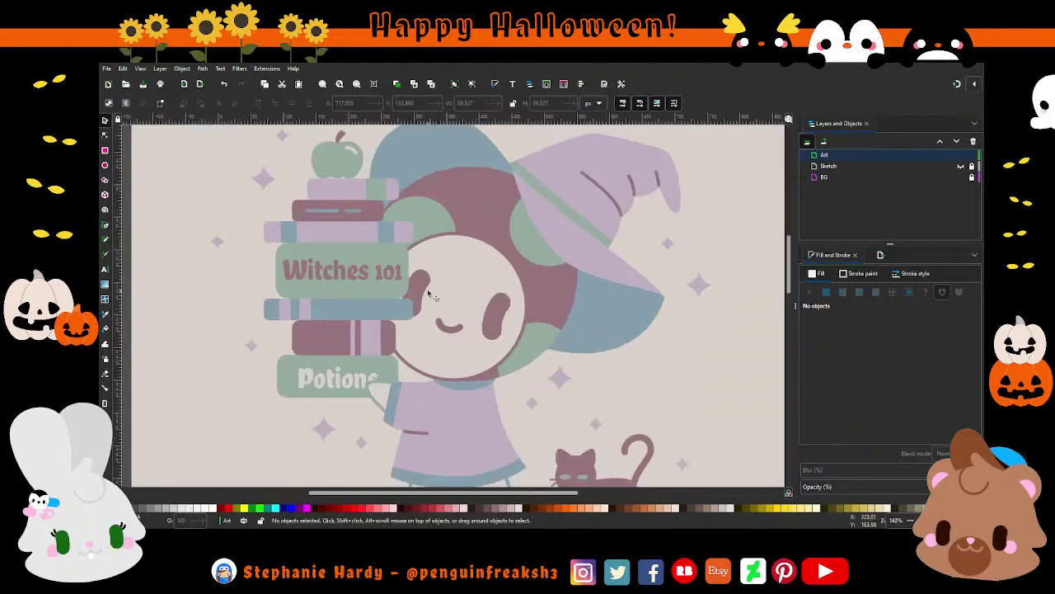
shift+click(451, 329)
shift+click(501, 310)
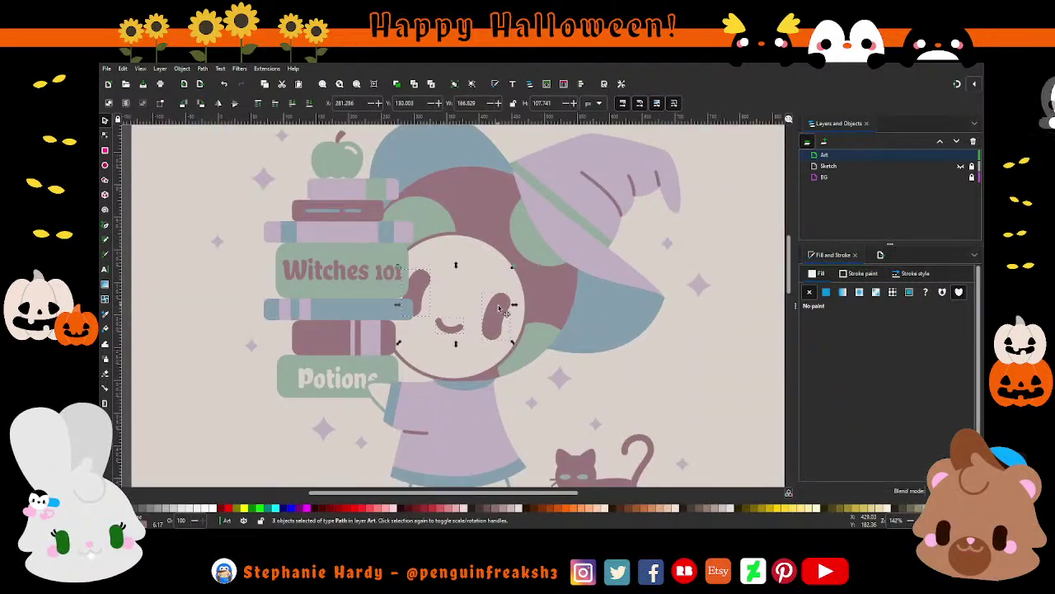
mouse_move(502, 310)
mouse_down()
mouse_move(495, 324)
mouse_move(501, 312)
mouse_up()
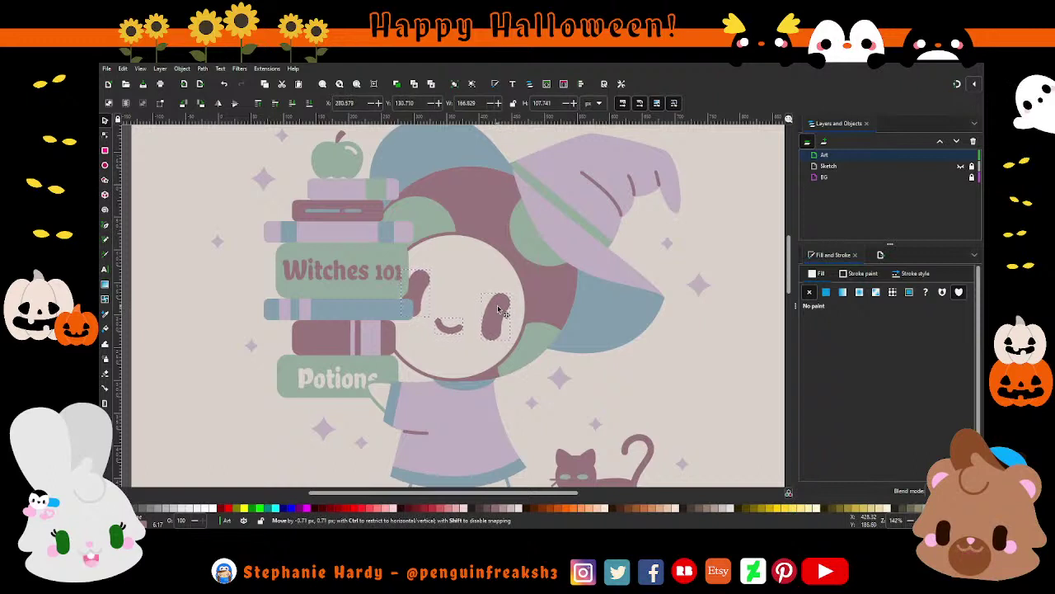
drag(501, 313, 494, 313)
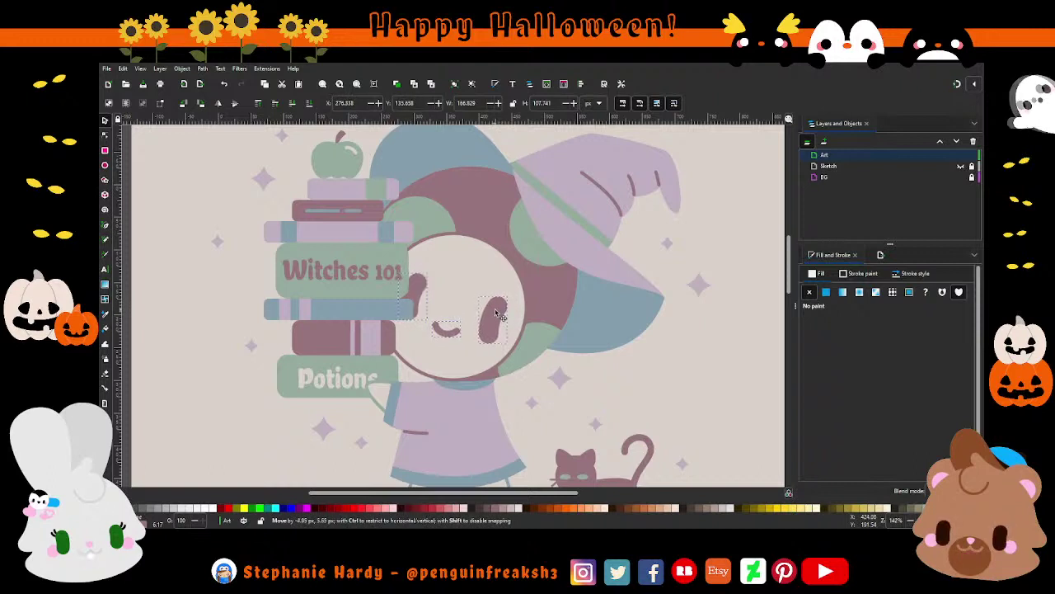
drag(495, 313, 497, 313)
key(Escape)
Zoom out to the whole page and inspect the smile's new placement.
key(1)
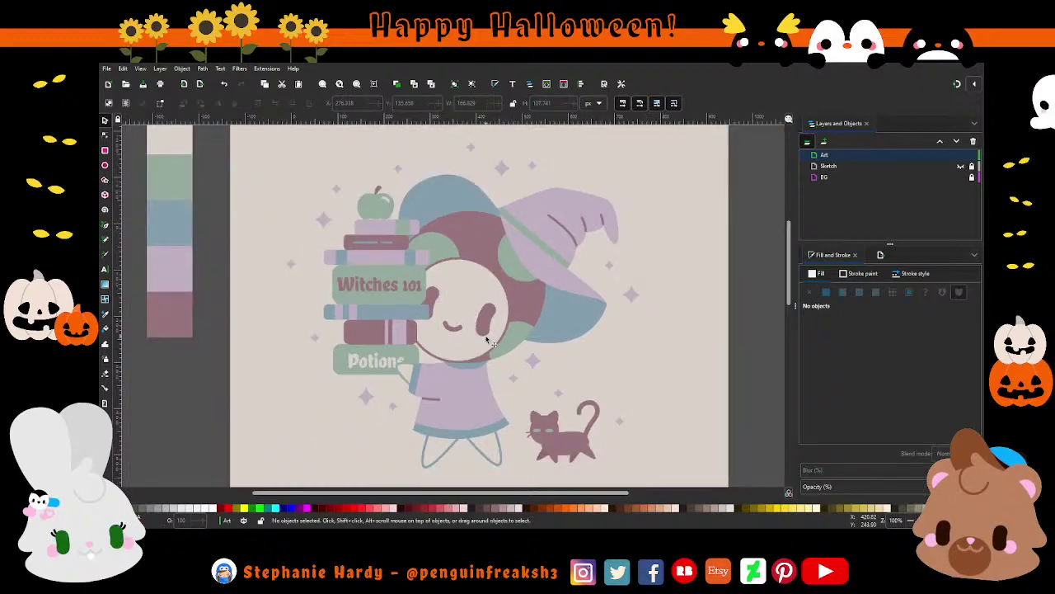
scroll(473, 330, up, 1)
click(457, 330)
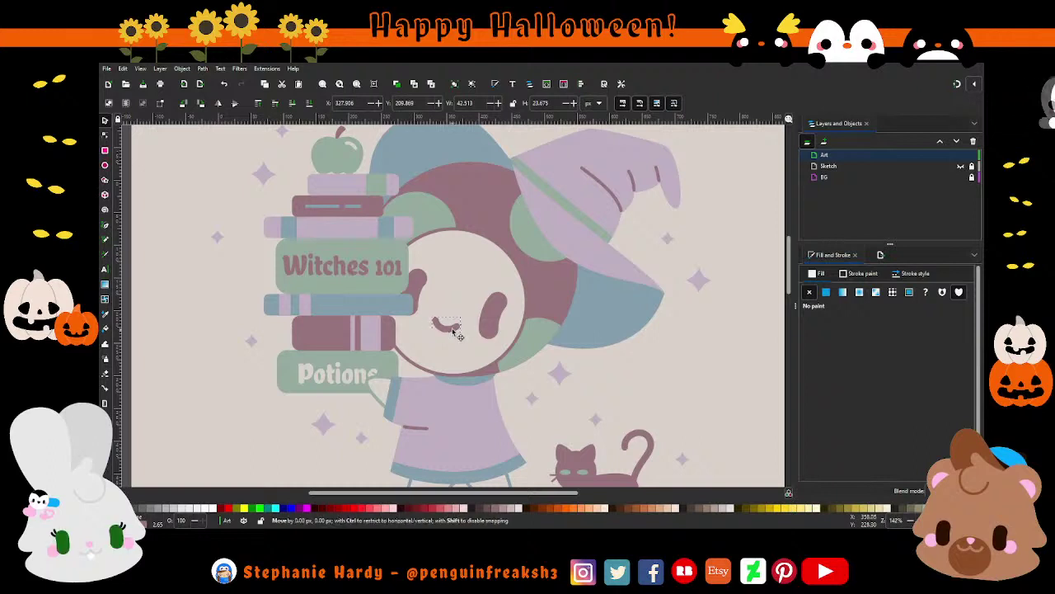
key(Escape)
scroll(512, 338, down, 1)
scroll(512, 338, down, 1)
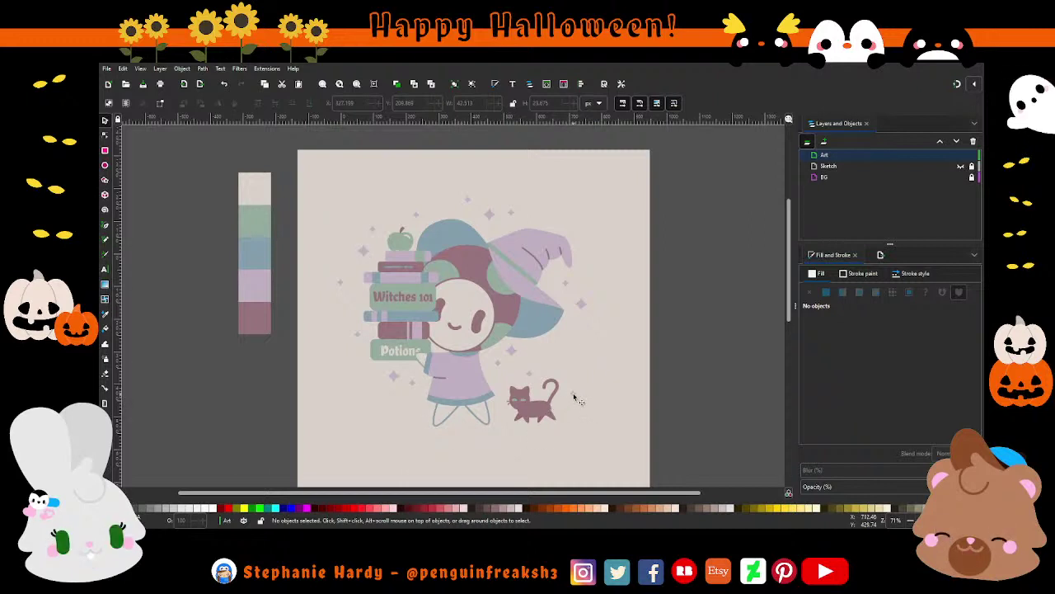
Inspect the sparkles near the cat and right of the hat, then save the drawing.
click(530, 373)
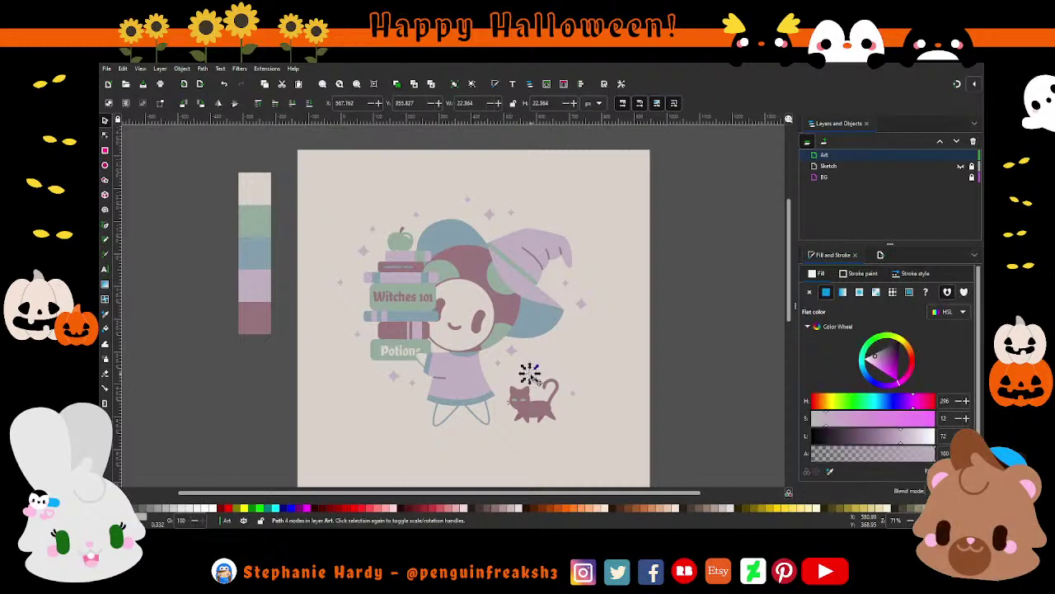
click(626, 346)
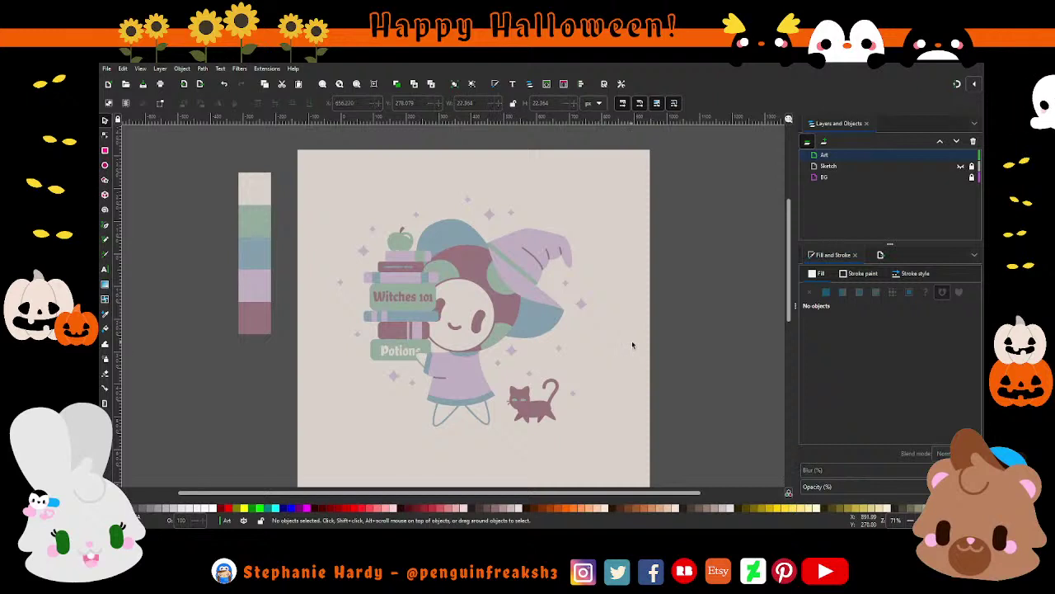
click(568, 334)
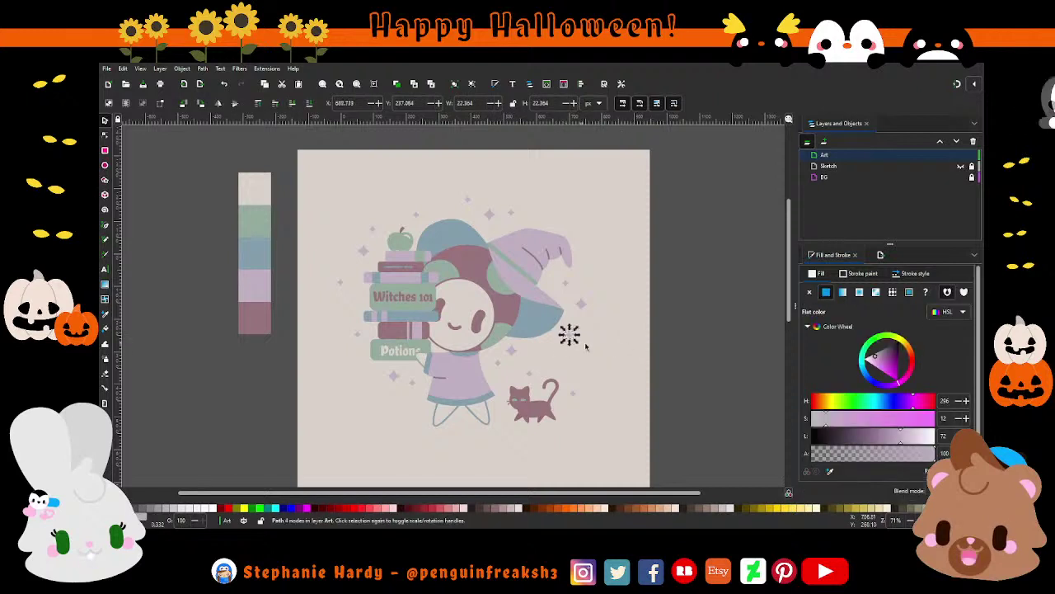
click(635, 357)
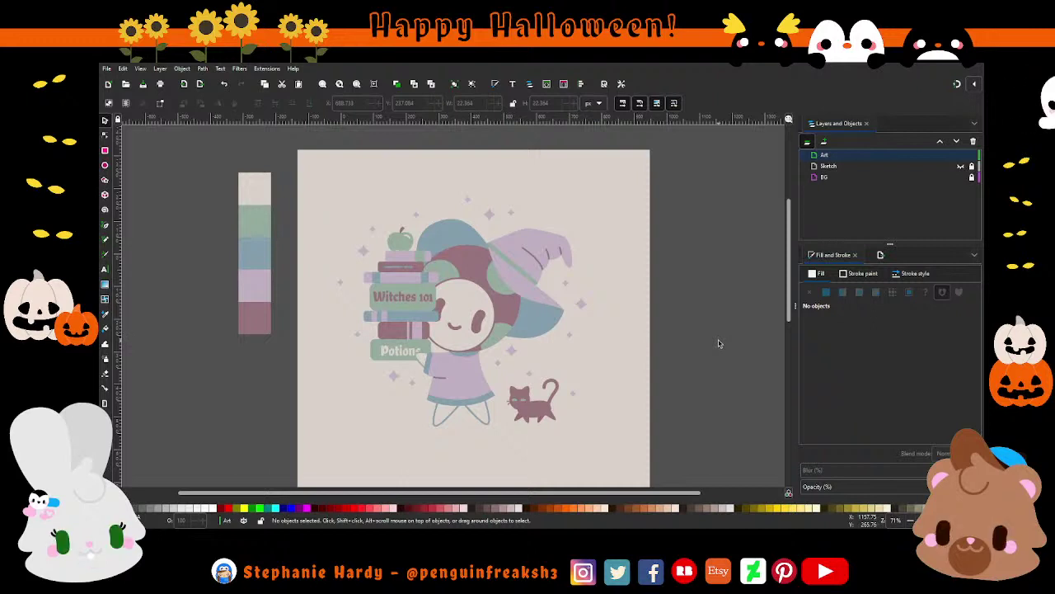
scroll(718, 343, down, 1)
scroll(718, 343, up, 1)
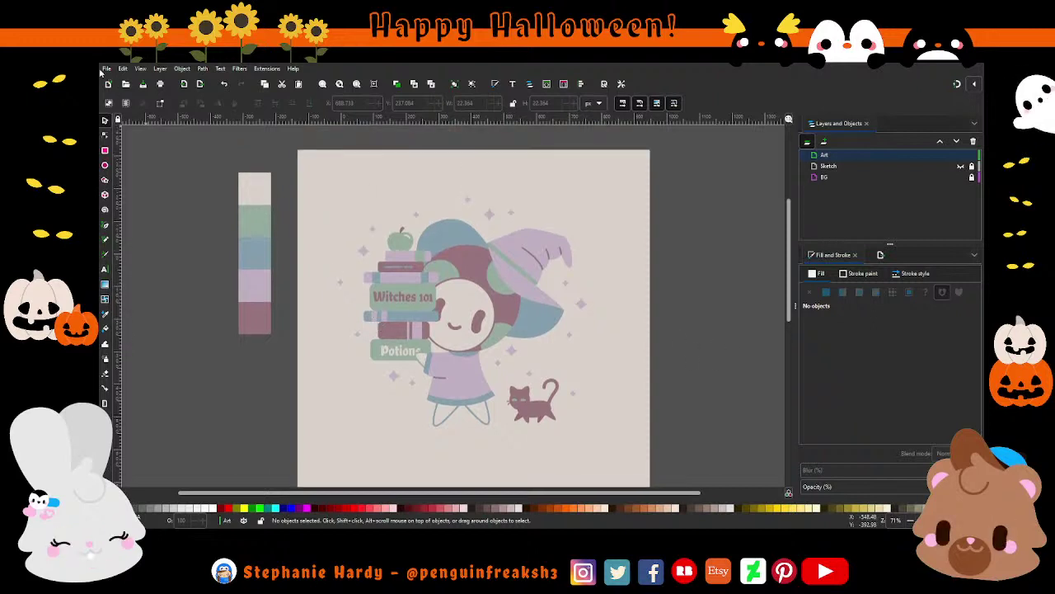
key(ctrl+s)
Scroll the canvas to frame the witch, book stack and cat comfortably in view.
ctrl+scroll(334, 326, down, 1)
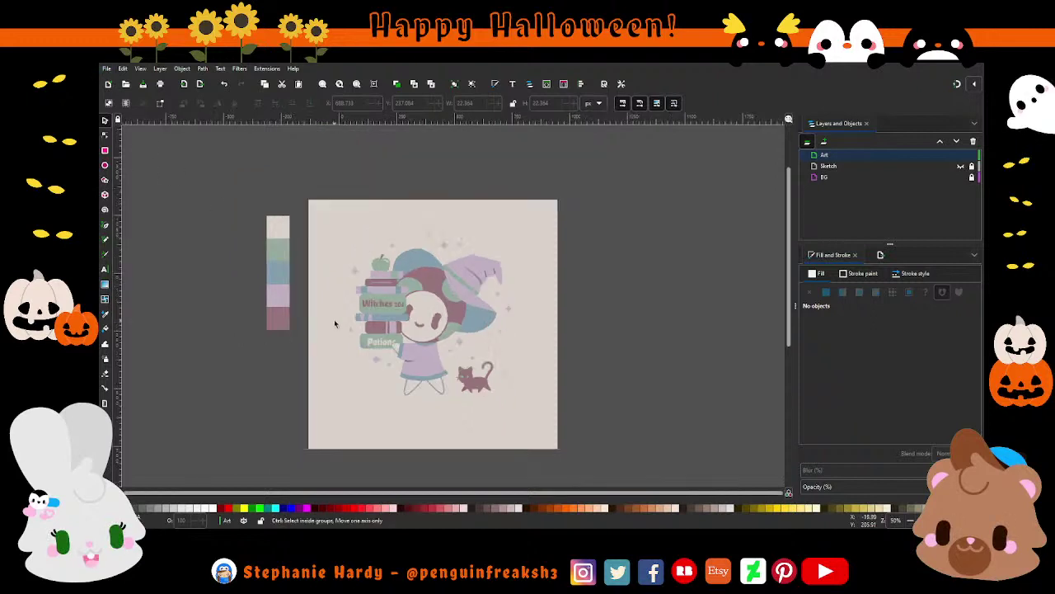
ctrl+scroll(340, 325, down, 1)
ctrl+scroll(334, 326, down, 1)
ctrl+scroll(462, 335, up, 1)
ctrl+scroll(485, 353, up, 1)
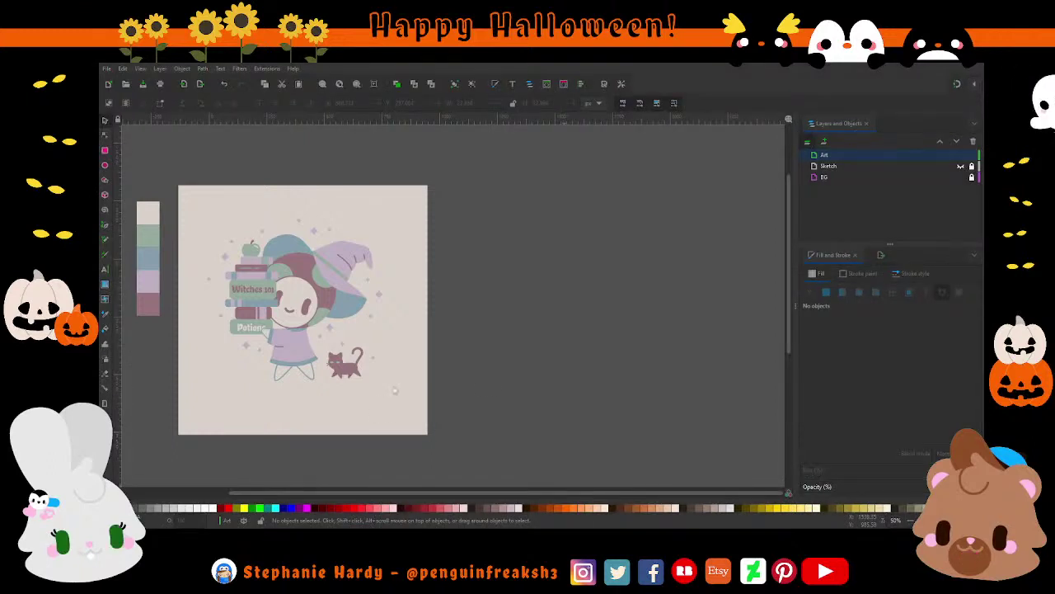
ctrl+scroll(381, 384, up, 1)
ctrl+scroll(363, 379, up, 1)
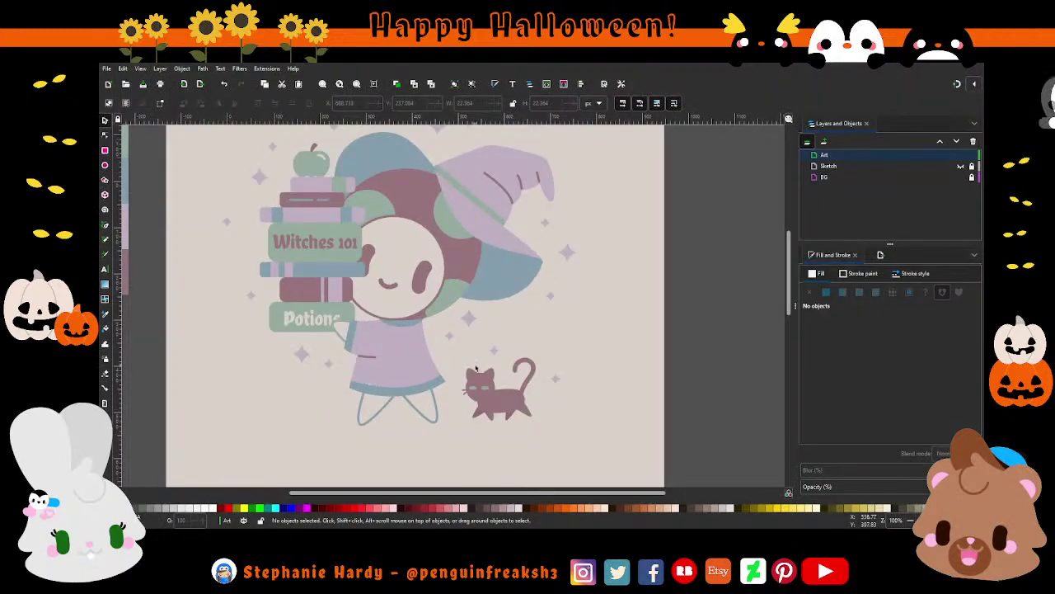
ctrl+scroll(558, 370, down, 1)
ctrl+scroll(497, 384, up, 1)
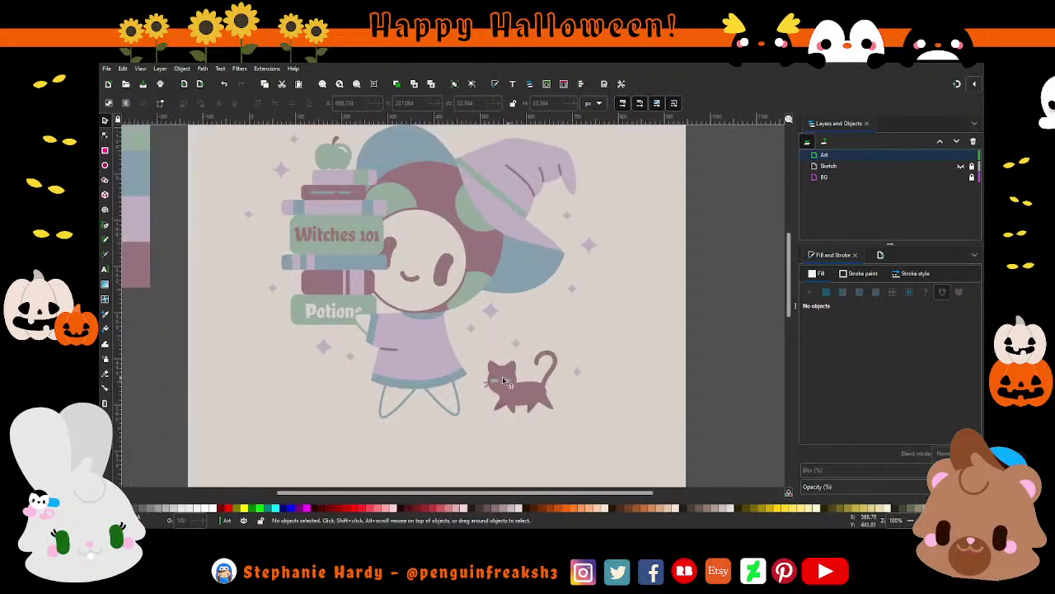
scroll(454, 377, up, 1)
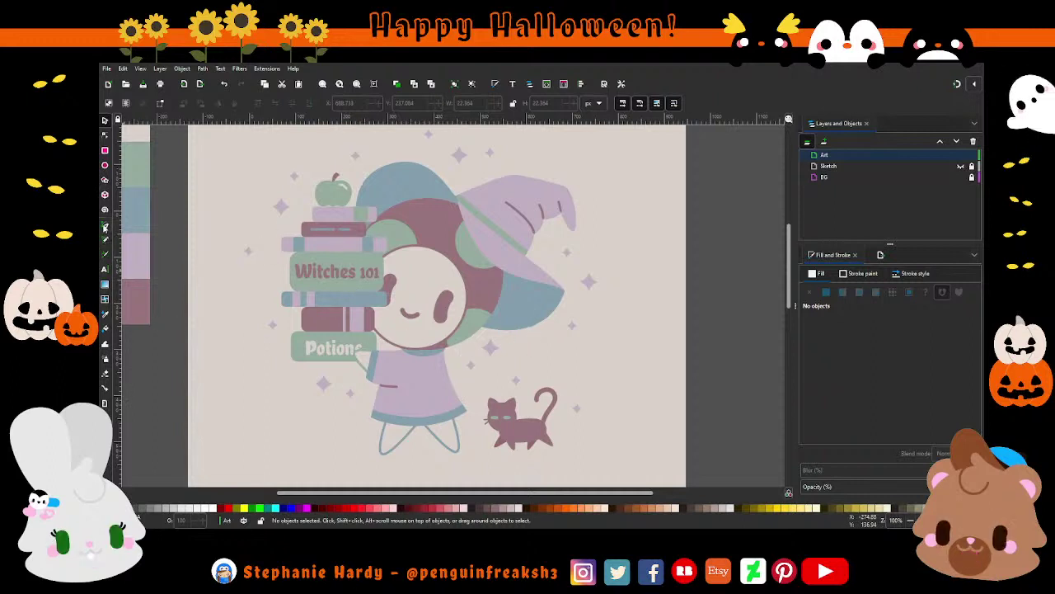
Draw a straight guide line beside the hat brim and move a Potions text copy under it.
click(104, 226)
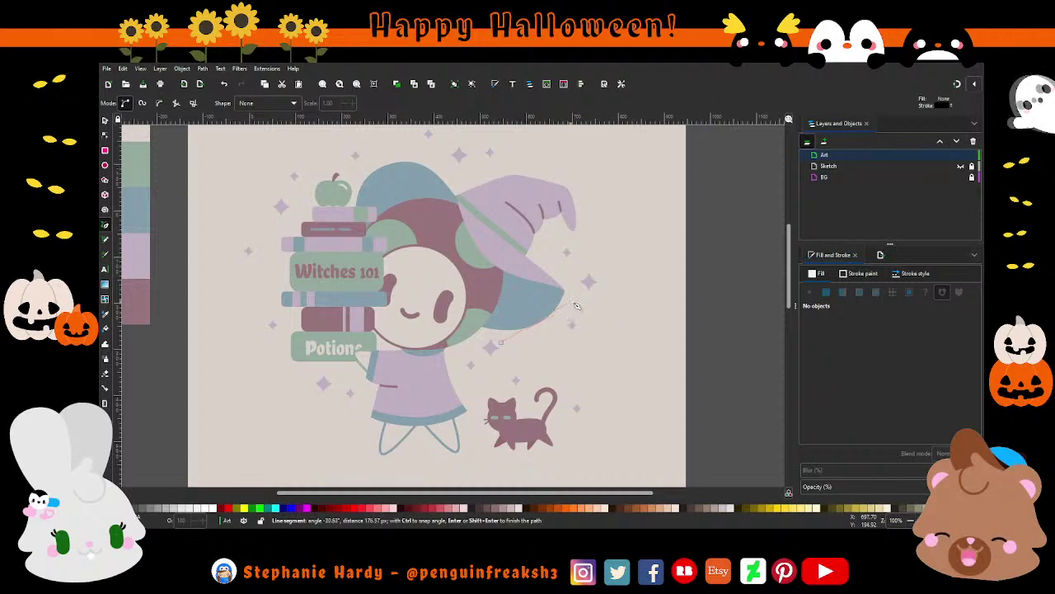
double_click(571, 302)
click(104, 121)
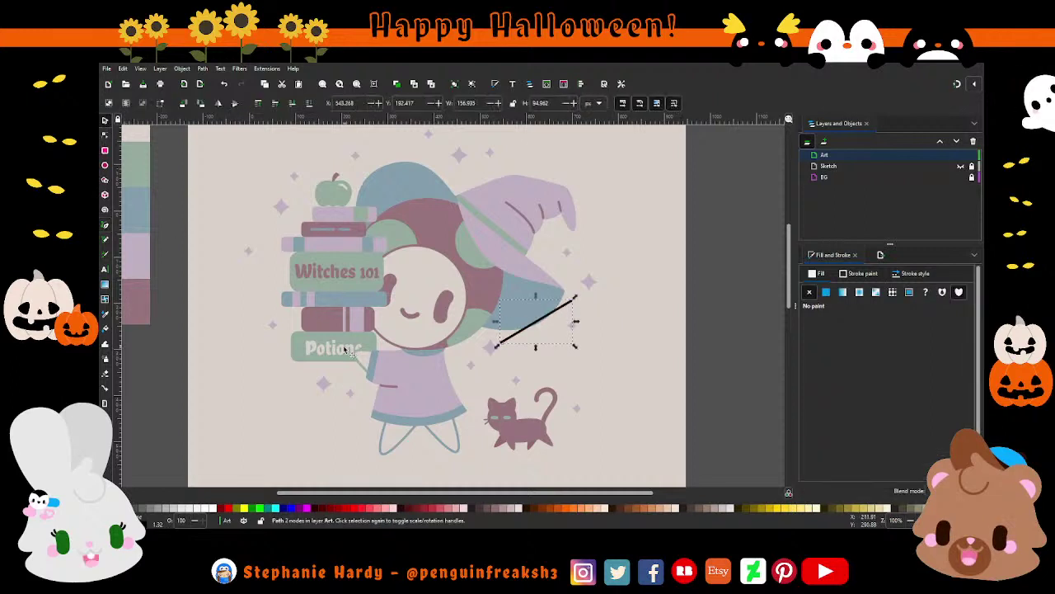
click(351, 353)
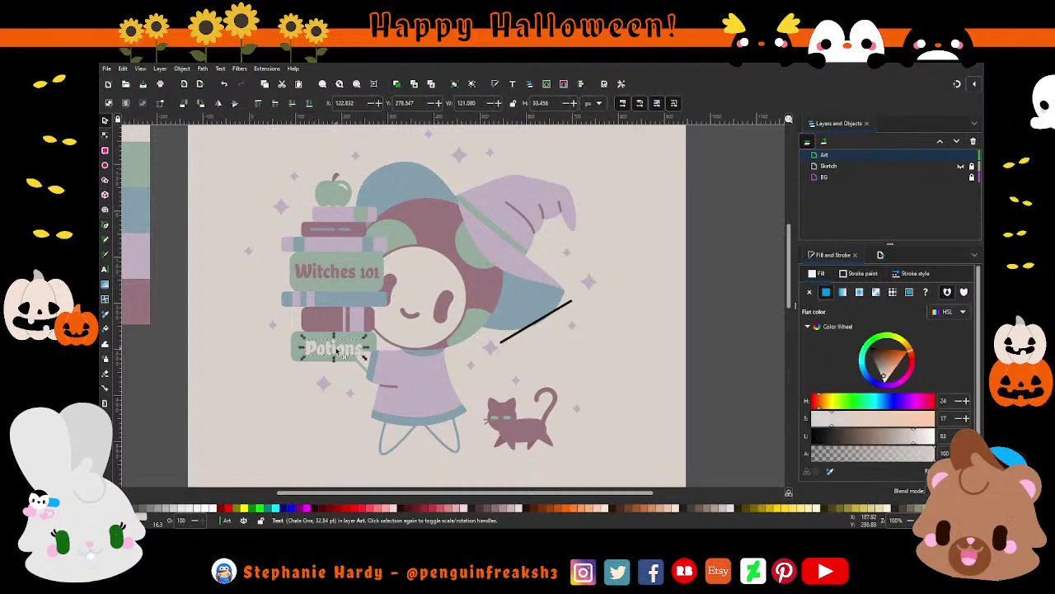
drag(342, 353, 551, 356)
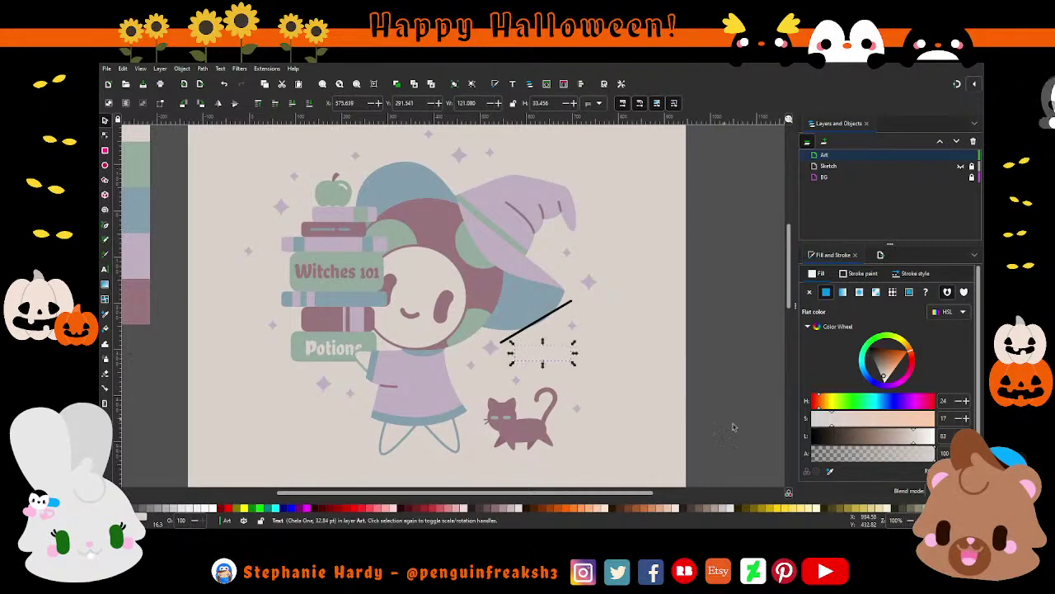
Fill the copied text blue-grey, shrink it, and retype it as the artist's signature handle.
click(831, 473)
click(449, 343)
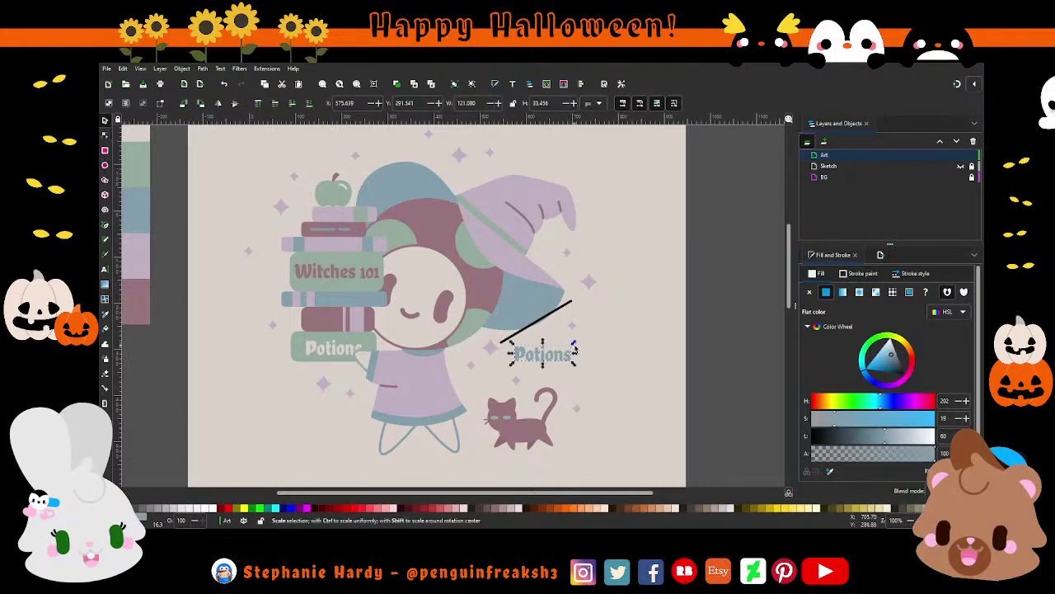
drag(575, 346, 552, 351)
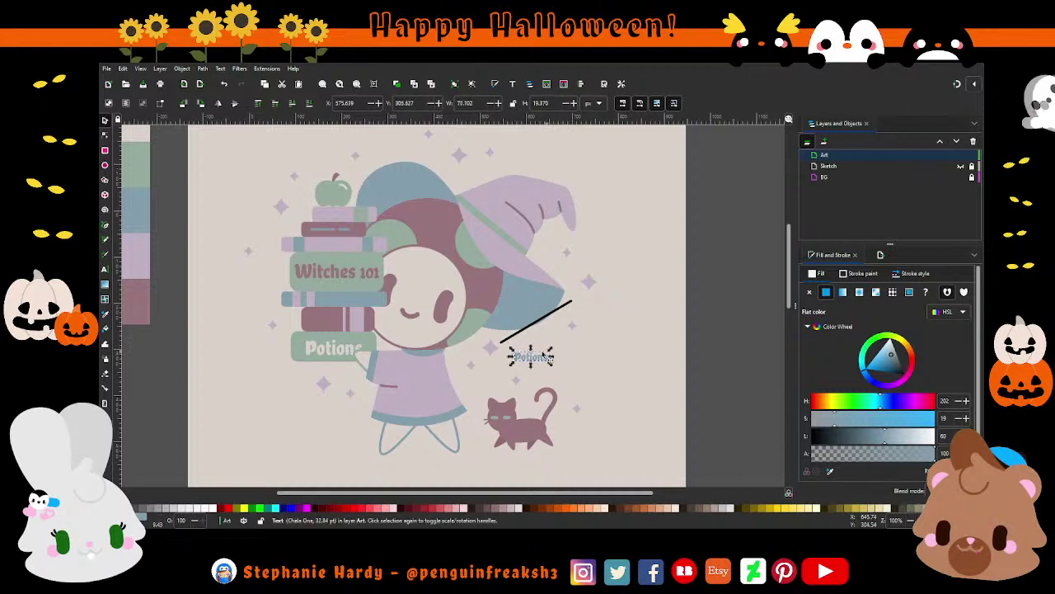
double_click(512, 357)
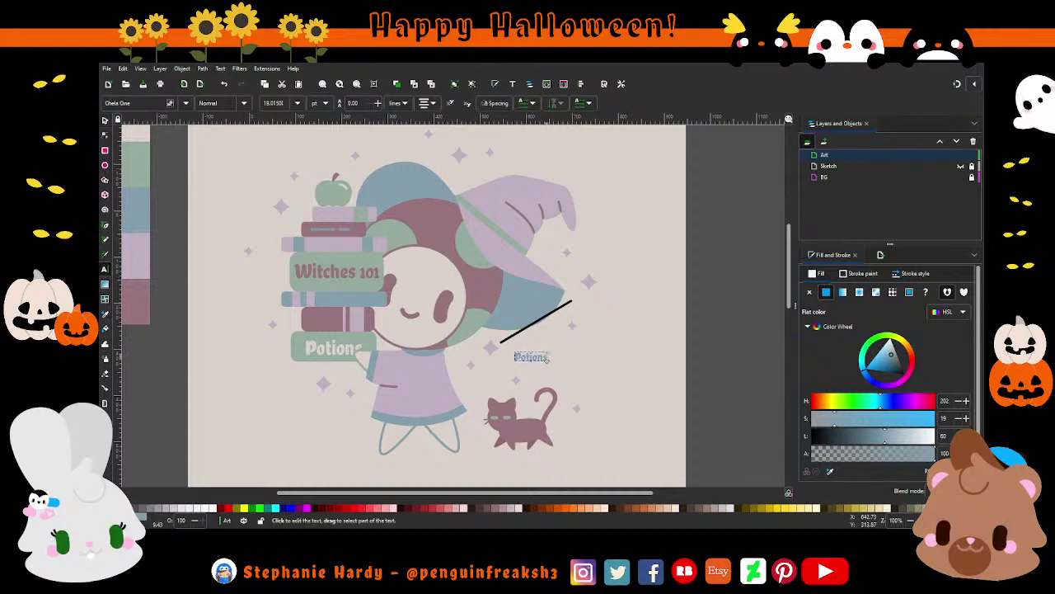
key(ctrl+a)
text(P)
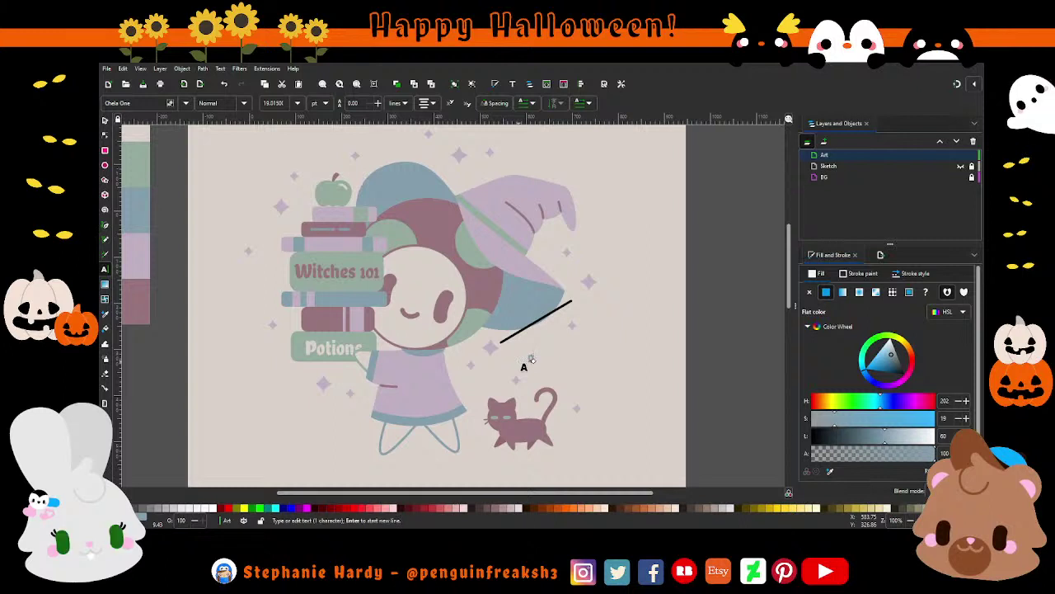
text(ot)
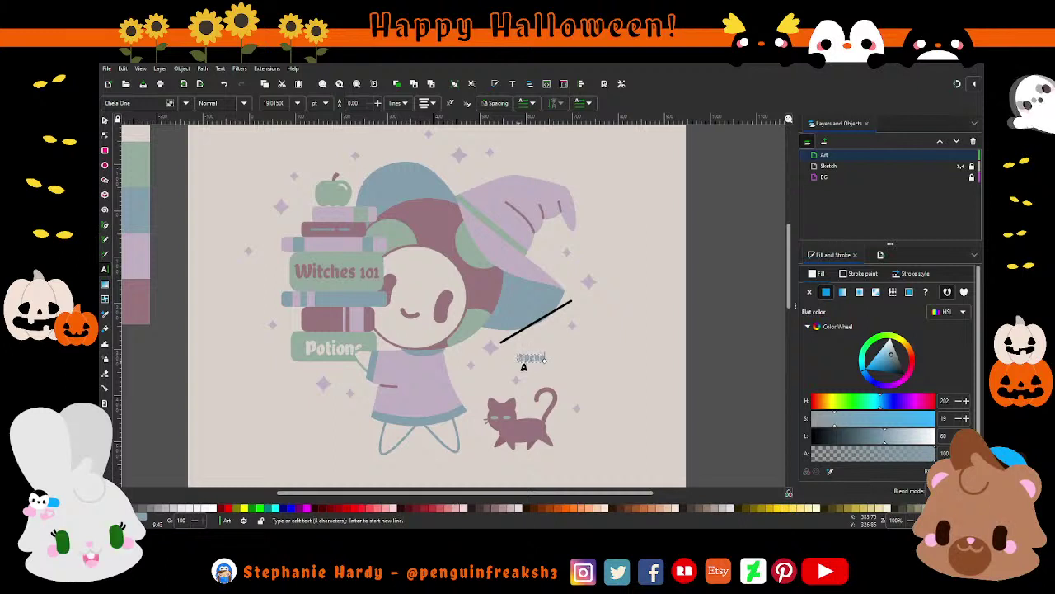
text(freak)
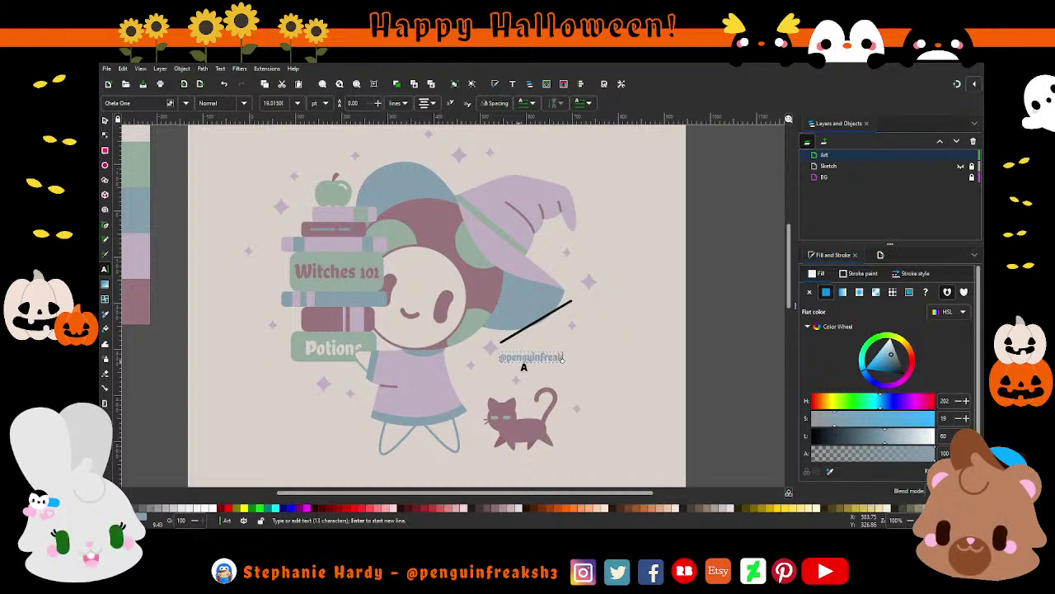
text(sh3)
key(Escape)
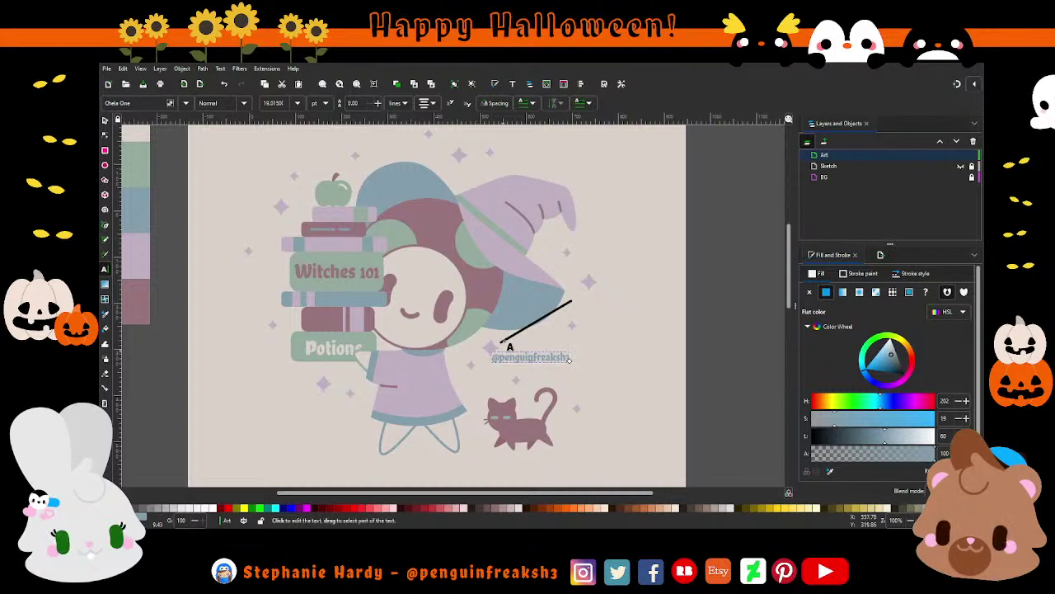
Set the signature's letter spacing to 1, shrink it slightly, and put it on the guide line.
click(495, 103)
double_click(446, 126)
text(1)
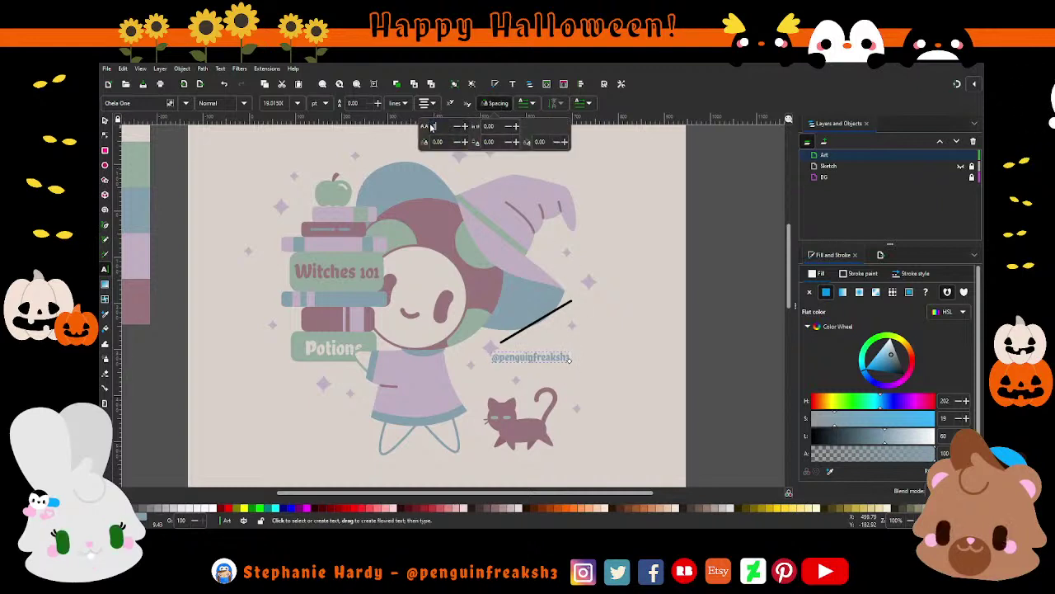
key(Return)
click(104, 121)
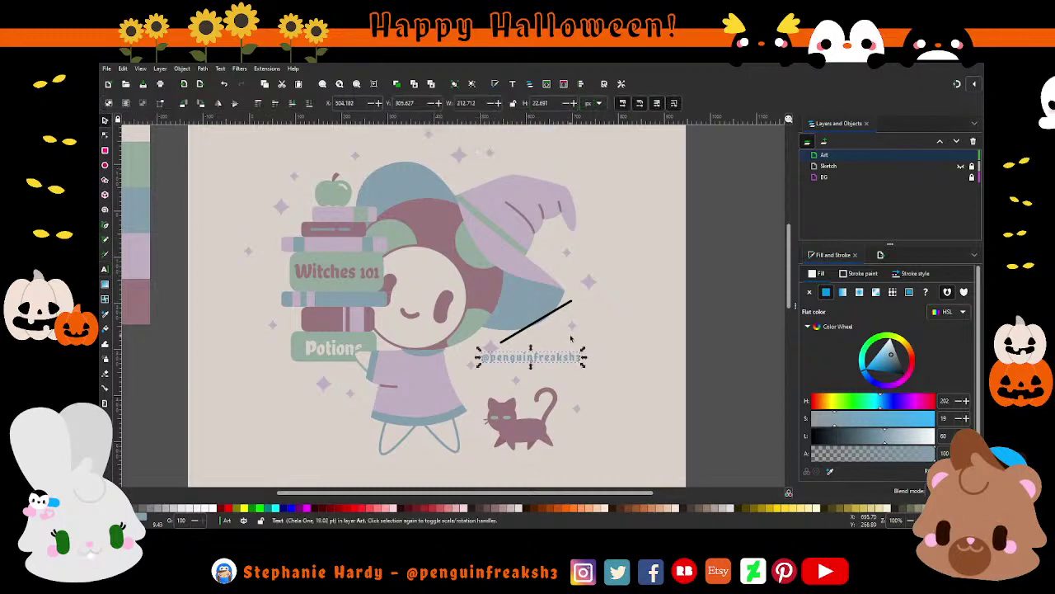
scroll(597, 357, up, 1)
scroll(598, 357, up, 1)
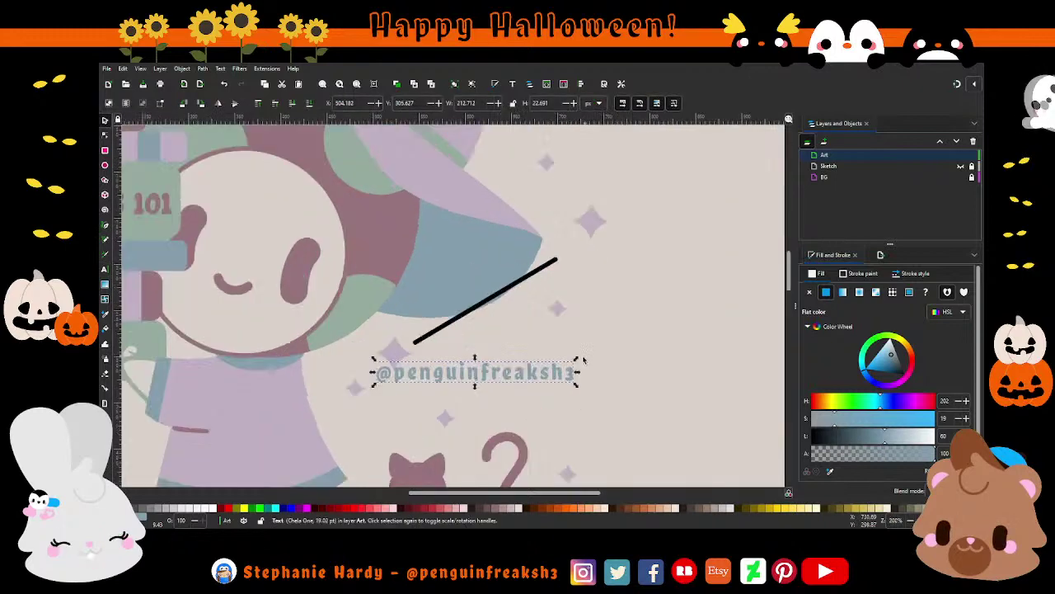
mouse_move(577, 364)
mouse_down()
mouse_move(559, 366)
mouse_move(582, 364)
mouse_up()
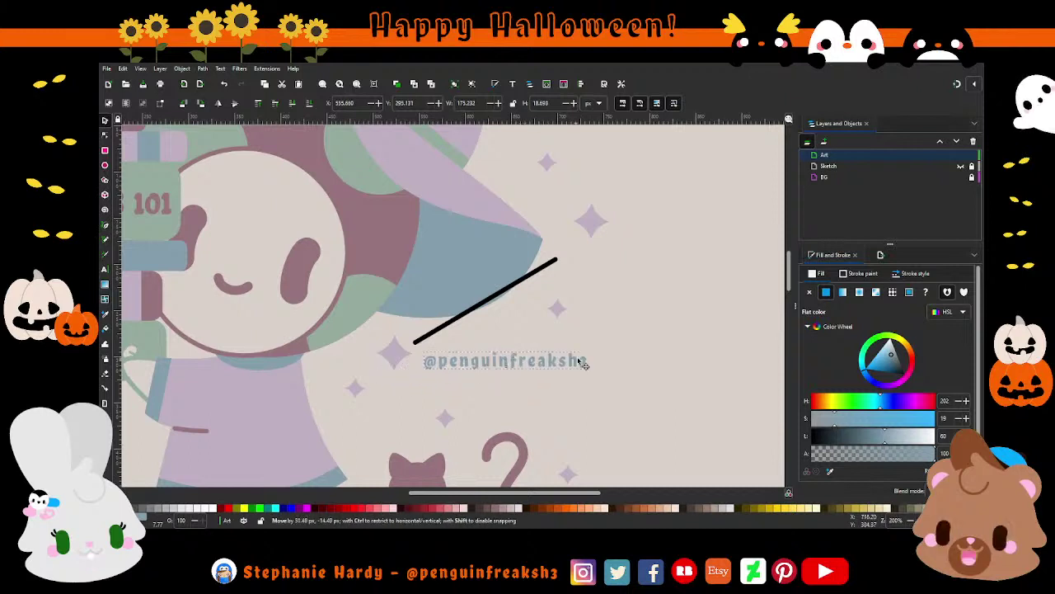
shift+click(520, 286)
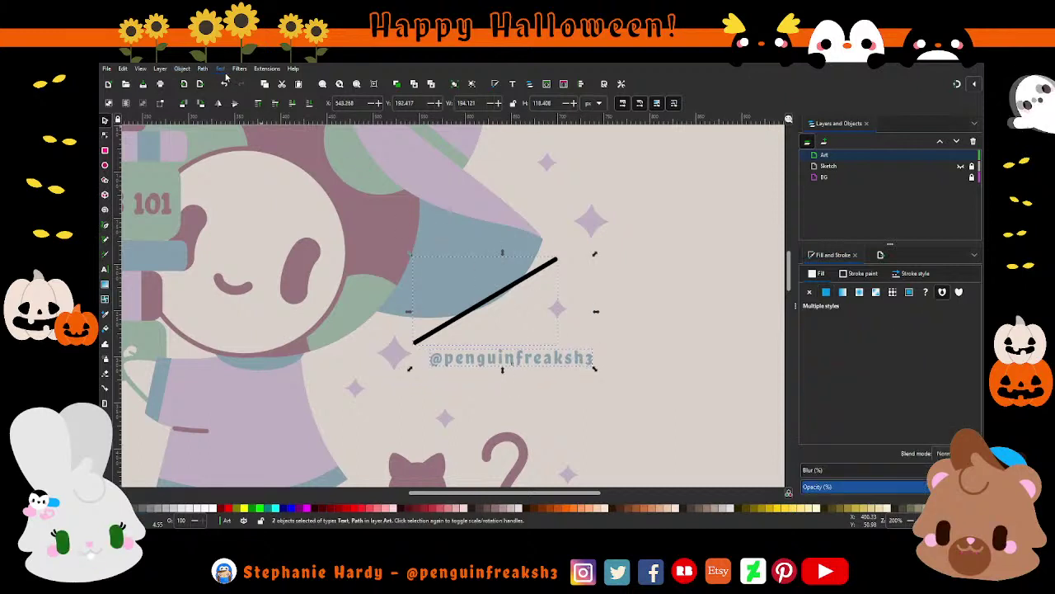
click(242, 118)
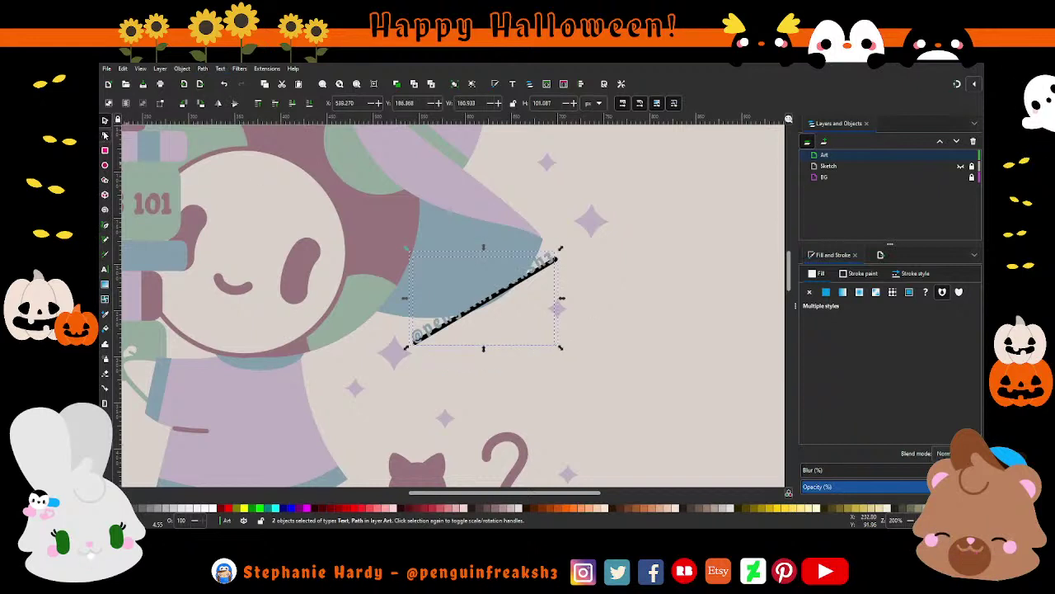
Bend the guide line into a curve under the brim so the signature follows it.
key(n)
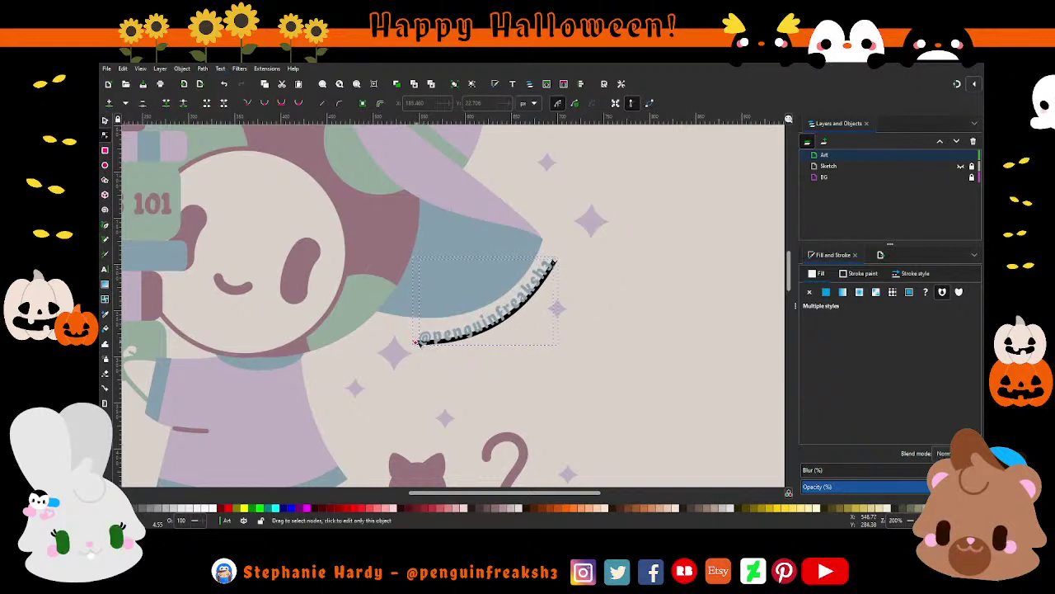
drag(416, 342, 406, 337)
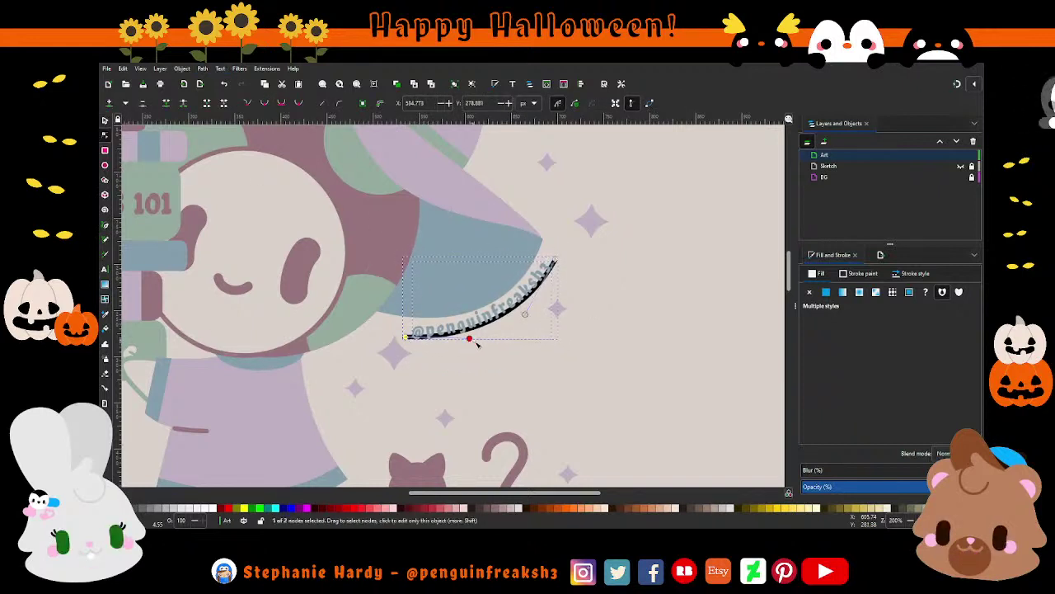
drag(477, 343, 535, 319)
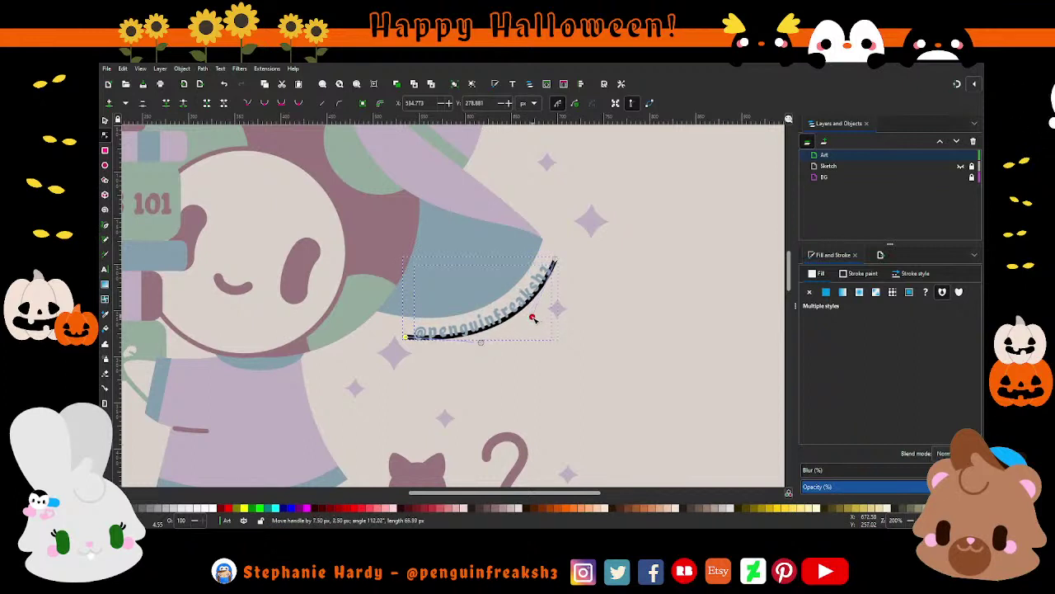
click(105, 268)
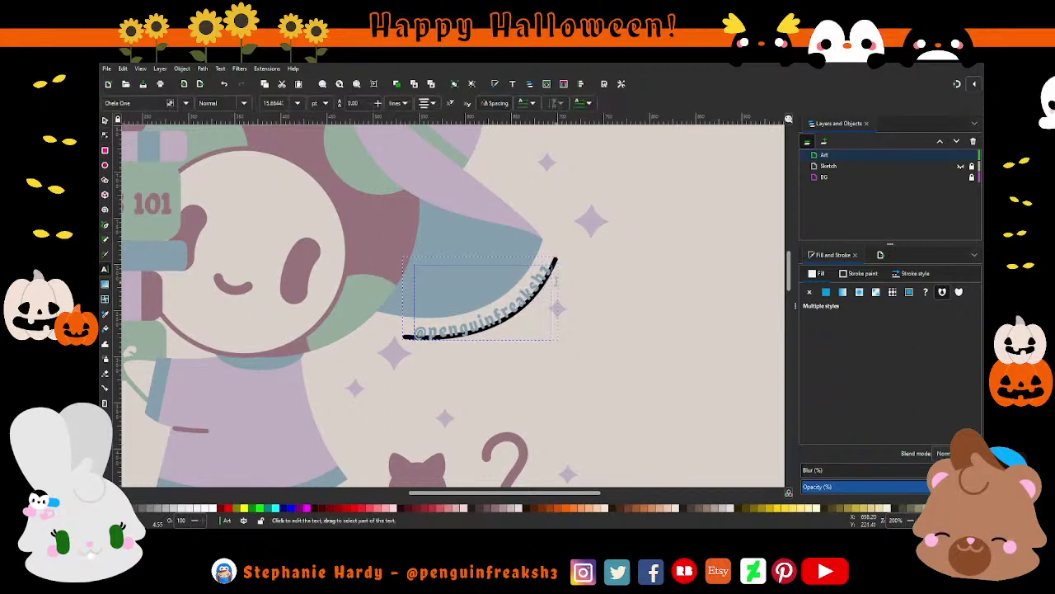
drag(551, 266, 379, 351)
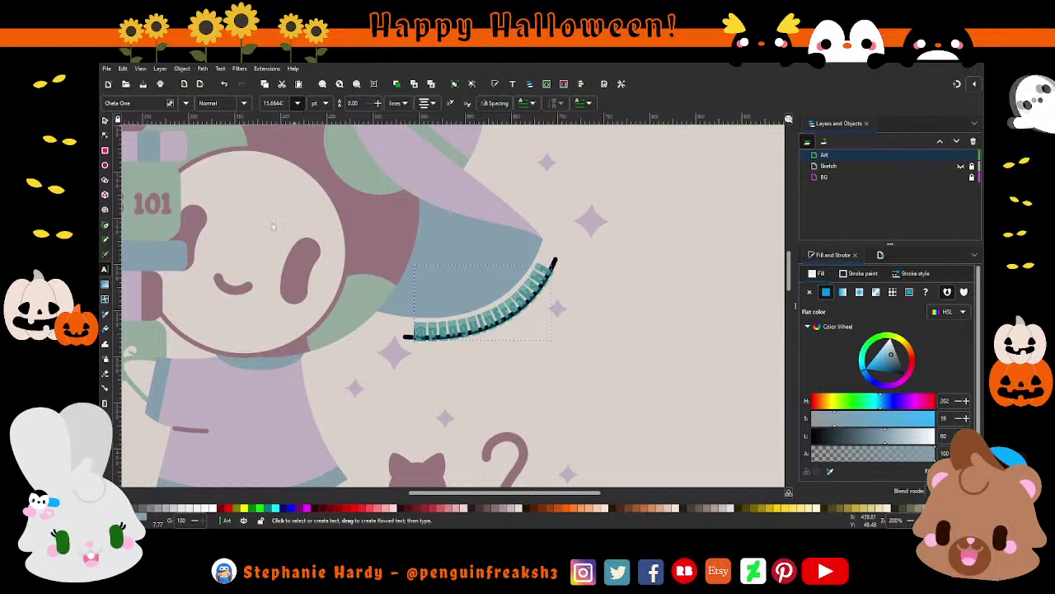
key(Escape)
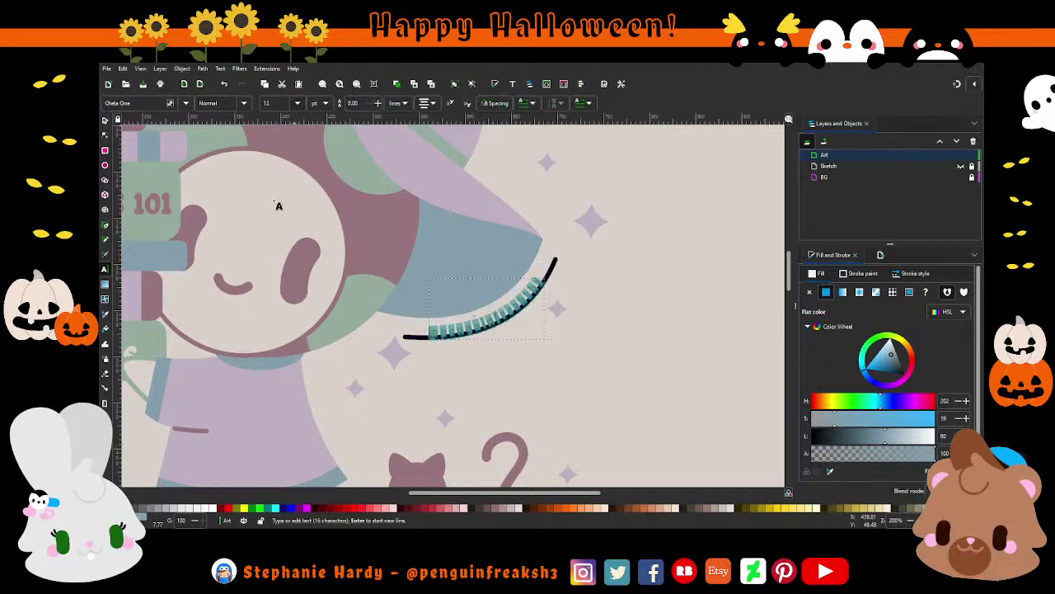
Refine the curve's top end and lower bend, then fade the guide path's stroke to invisible.
key(n)
click(424, 337)
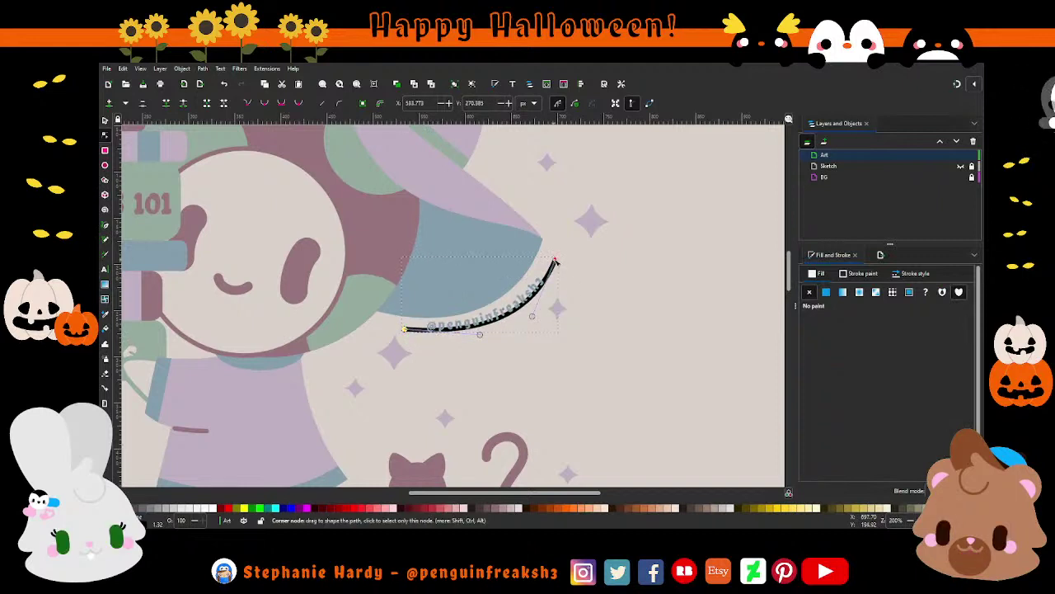
drag(554, 260, 544, 259)
drag(480, 336, 527, 314)
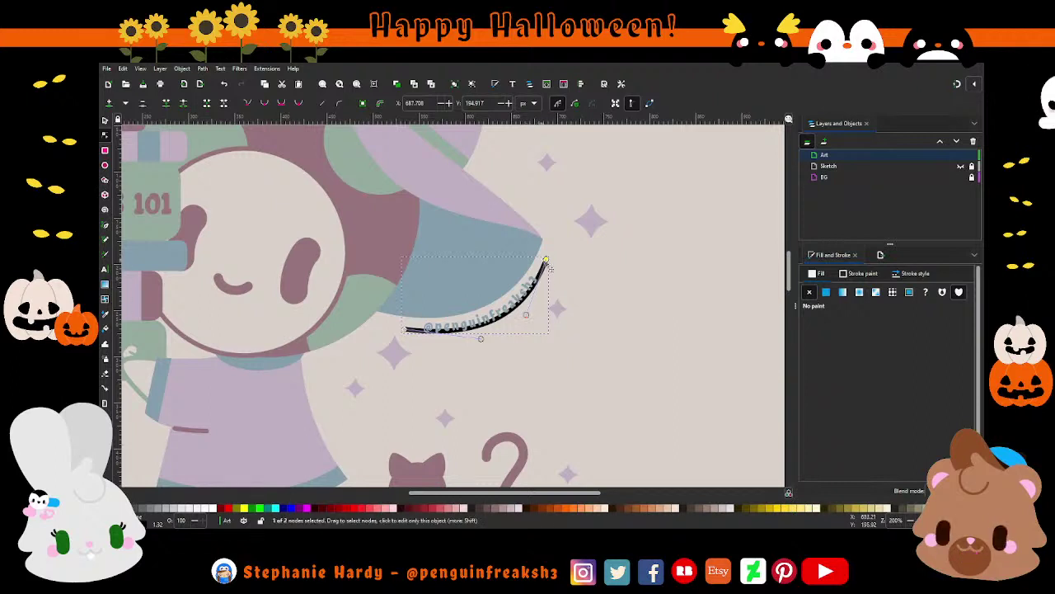
drag(548, 262, 549, 263)
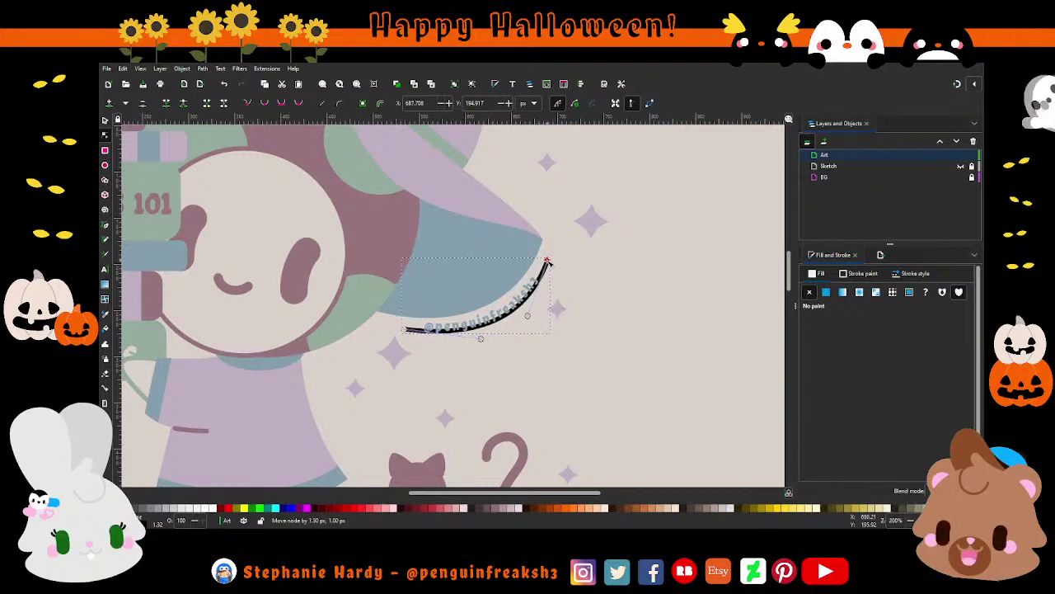
key(s)
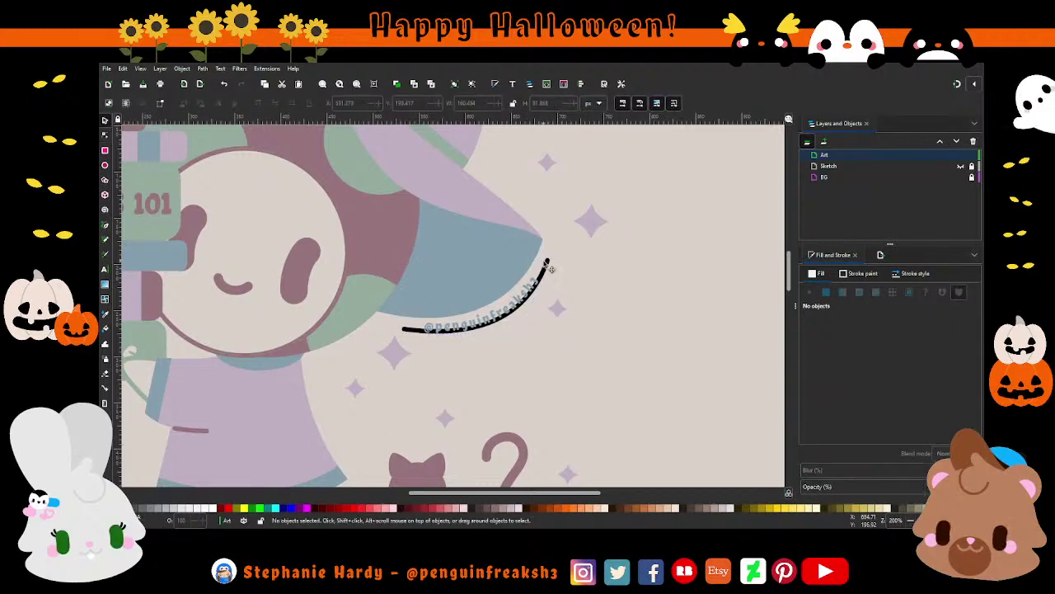
drag(864, 487, 804, 487)
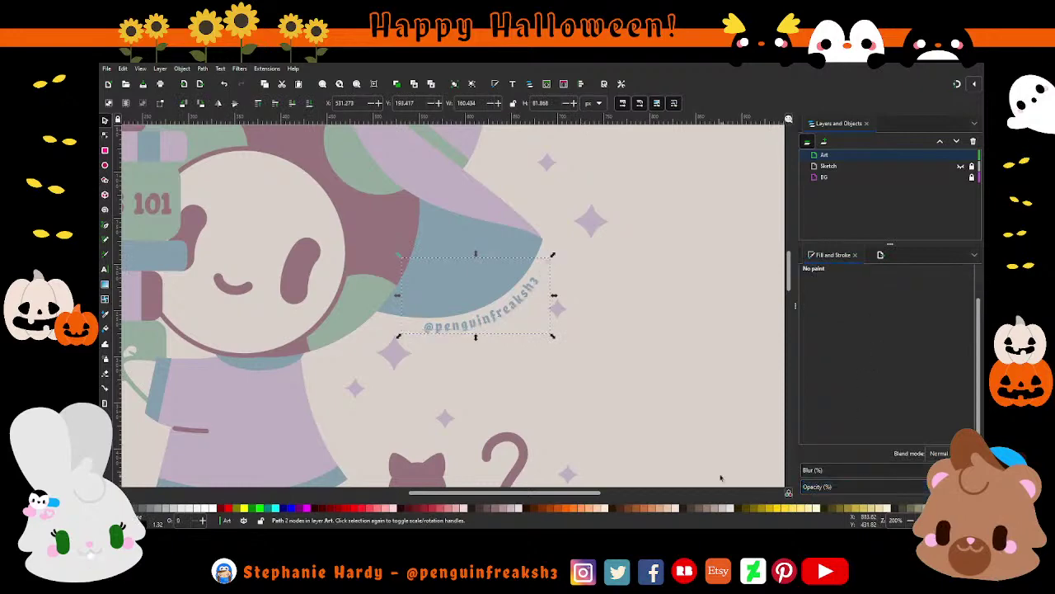
click(629, 238)
key(5)
scroll(317, 257, down, 2)
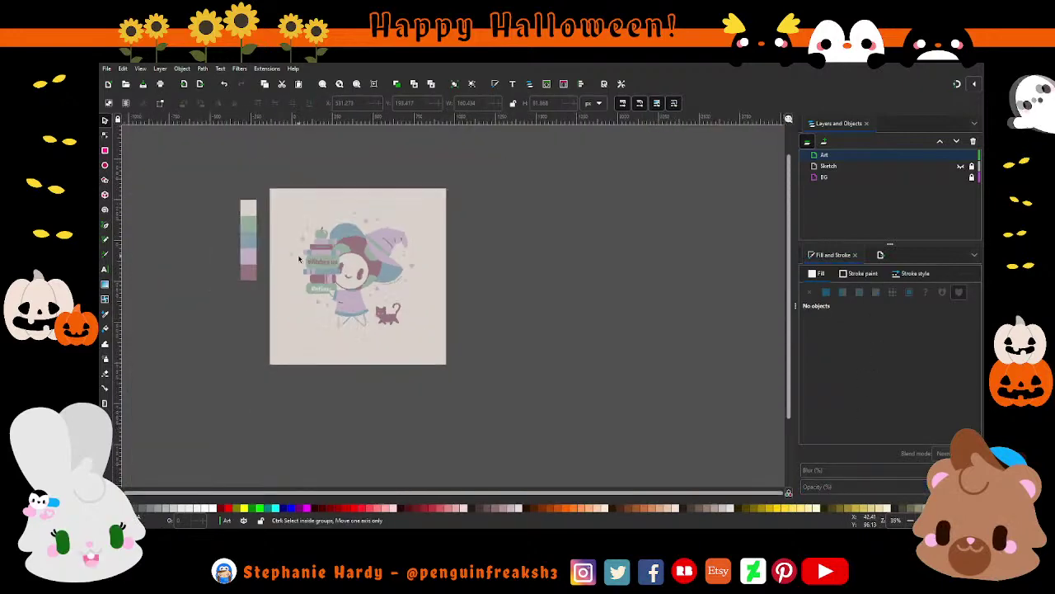
scroll(503, 278, up, 1)
scroll(507, 361, up, 1)
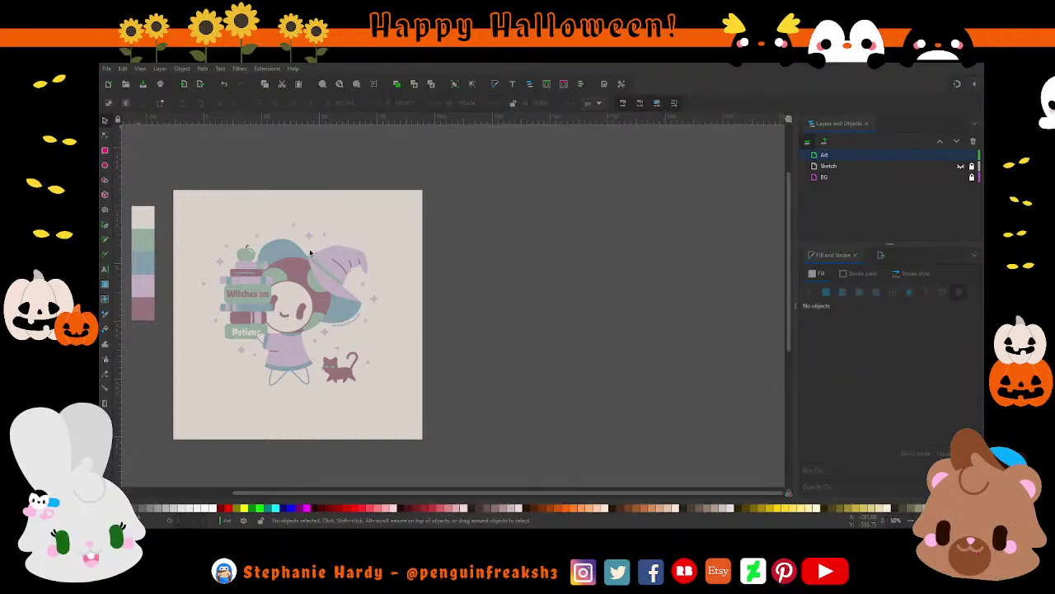
Import the old crude witch drawing, place it right of the page, and enlarge it to roughly page size.
key(Return)
drag(306, 247, 509, 290)
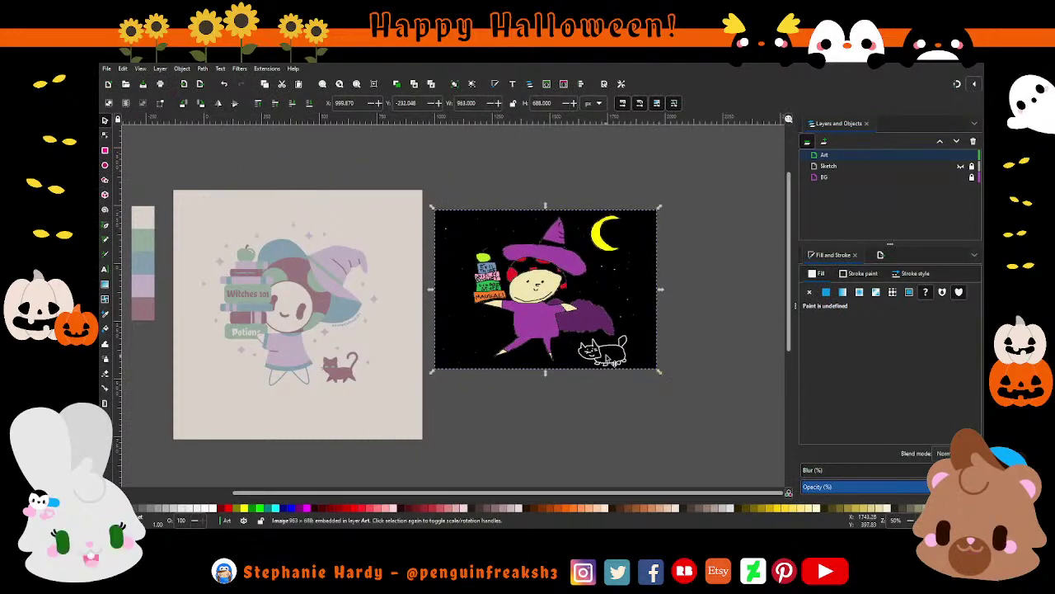
drag(658, 373, 734, 468)
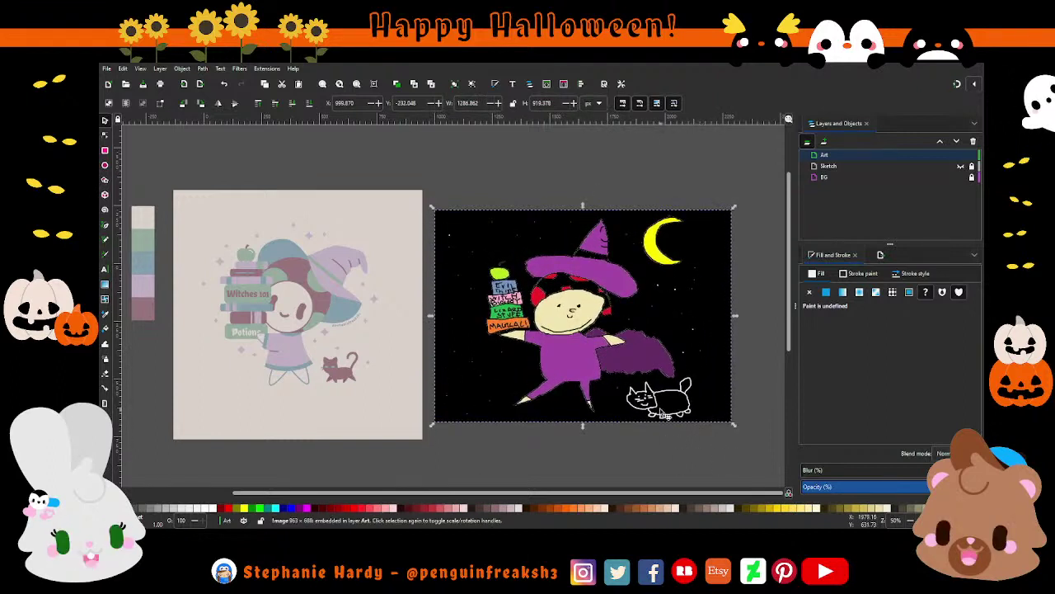
drag(545, 317, 536, 303)
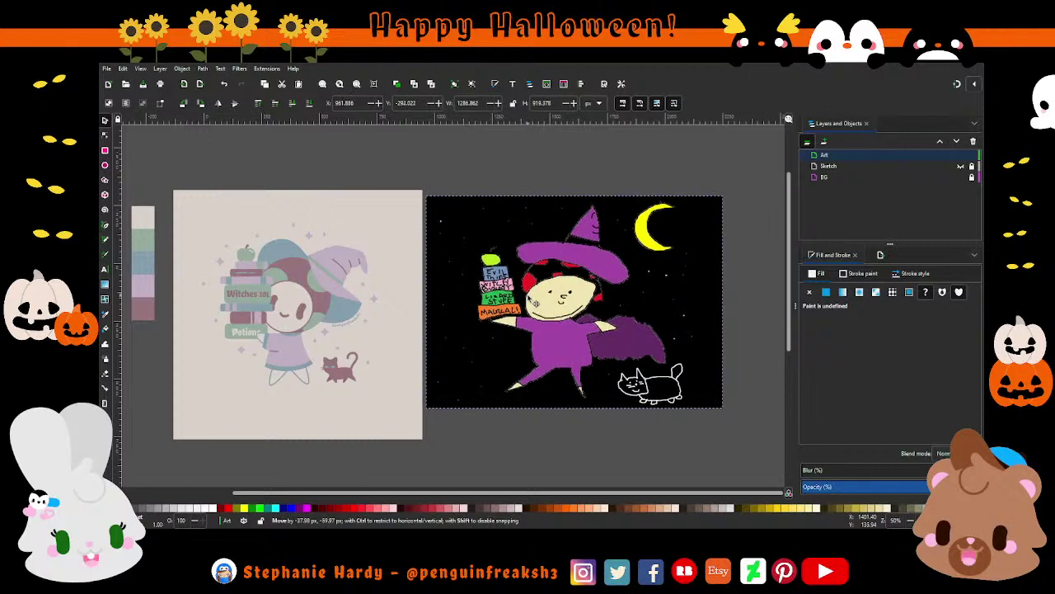
drag(727, 417, 767, 456)
key(Escape)
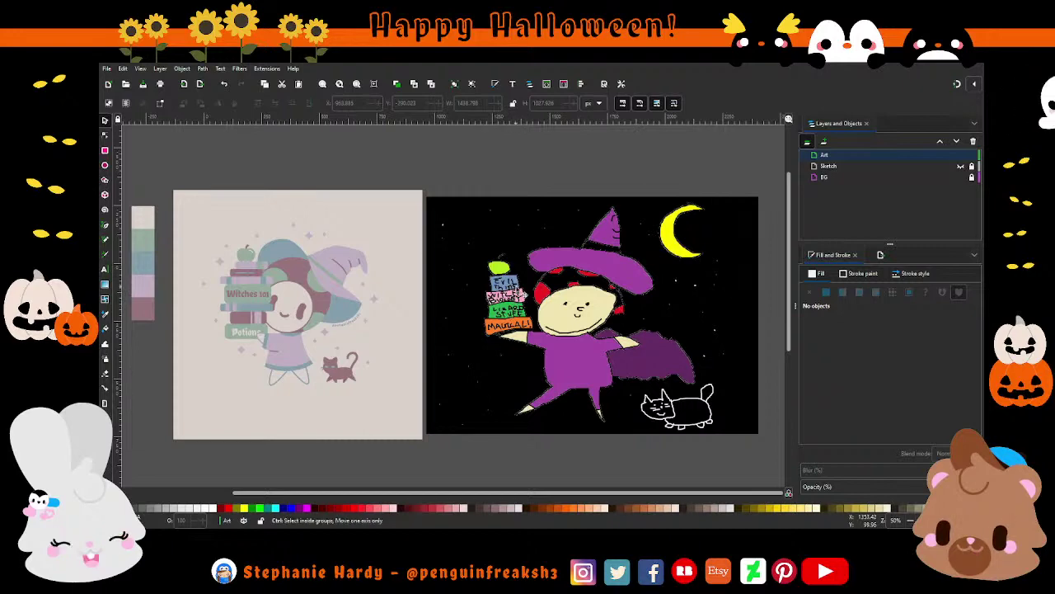
scroll(505, 291, up, 3)
scroll(495, 284, up, 2)
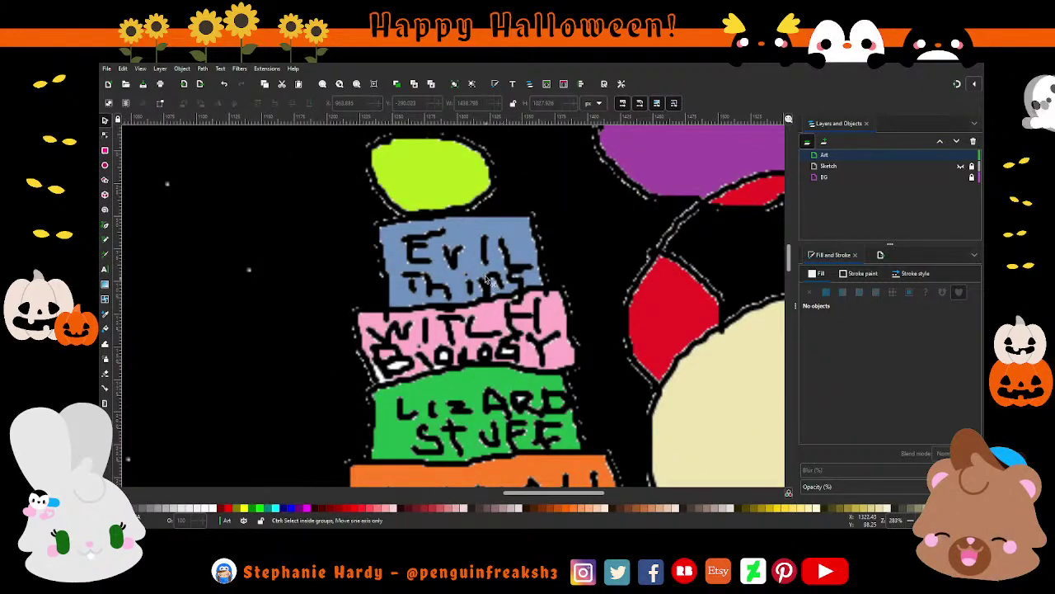
scroll(487, 281, down, 2)
scroll(489, 273, down, 1)
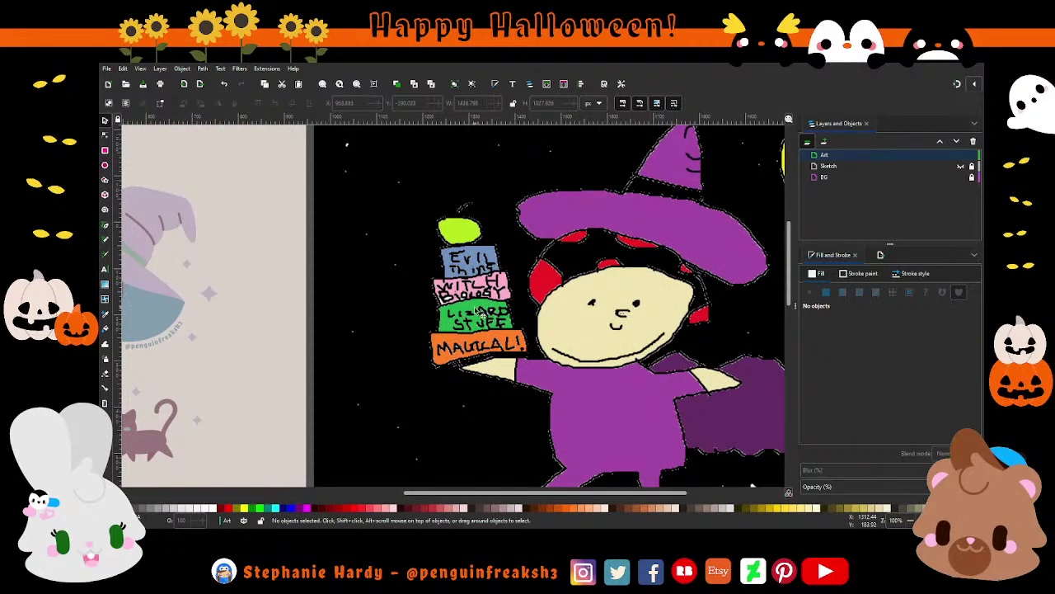
scroll(478, 310, up, 1)
scroll(479, 305, up, 1)
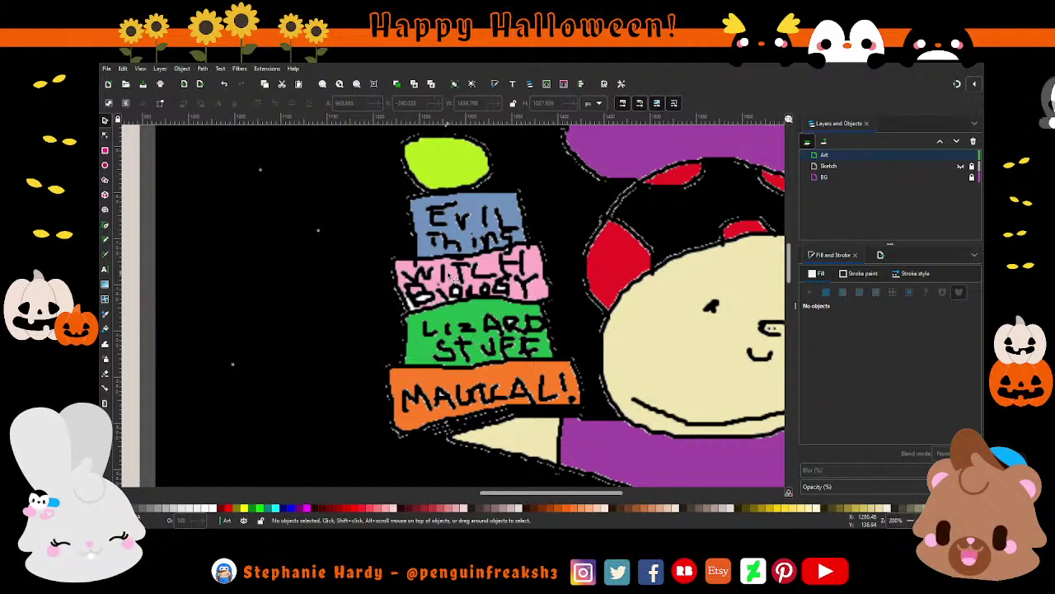
ctrl+scroll(499, 298, down, 1)
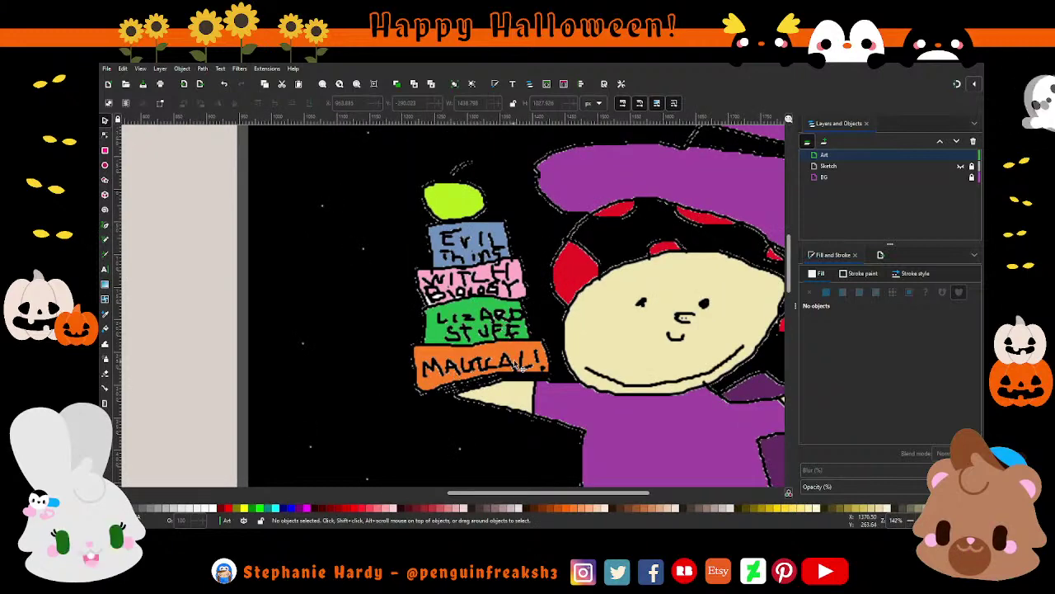
ctrl+scroll(488, 386, down, 1)
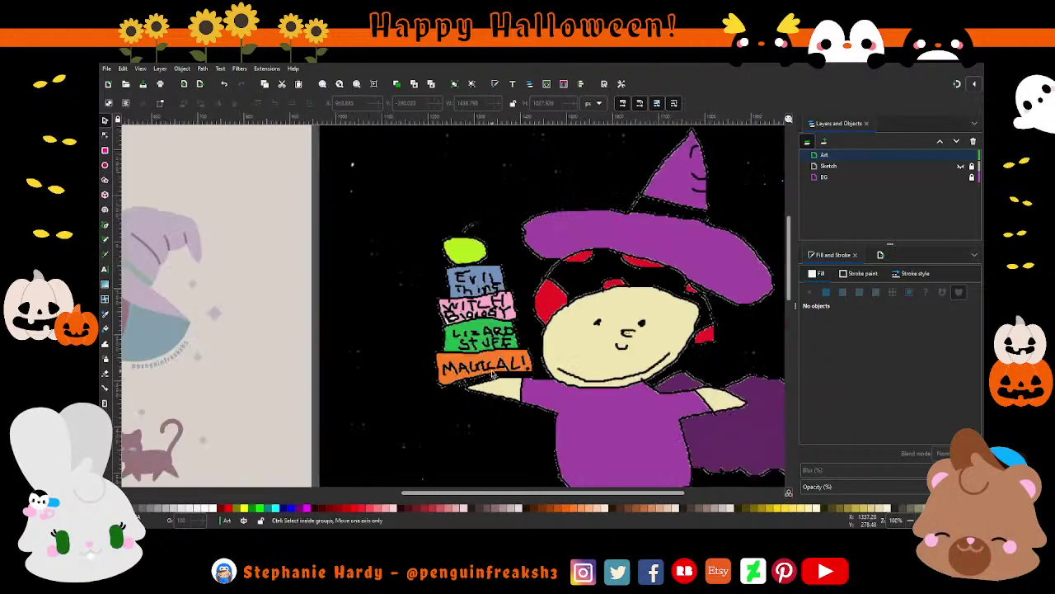
ctrl+scroll(486, 385, up, 1)
ctrl+scroll(482, 385, up, 1)
ctrl+scroll(473, 385, down, 1)
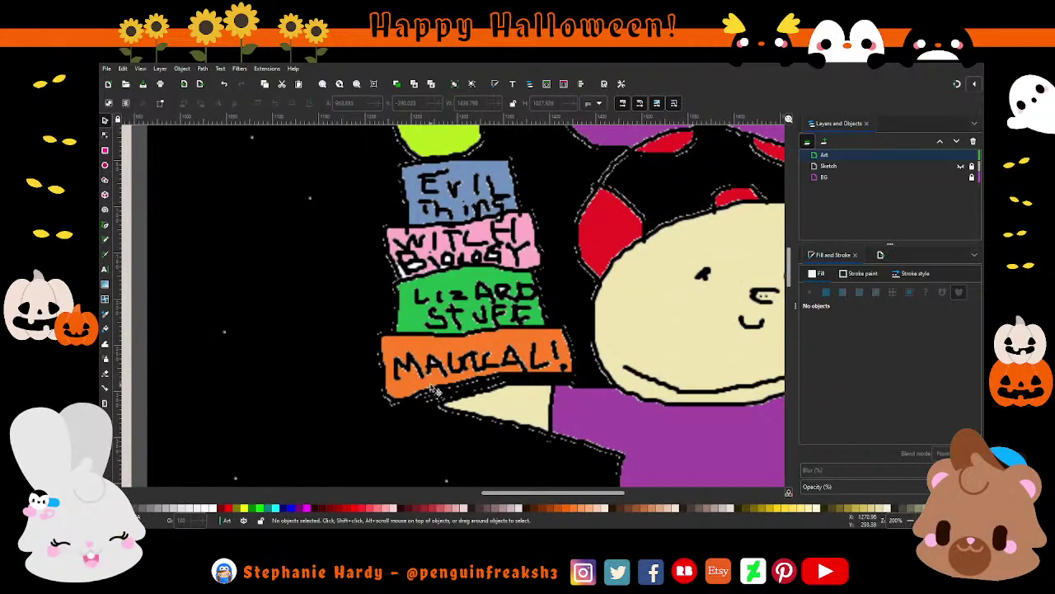
ctrl+scroll(471, 376, up, 1)
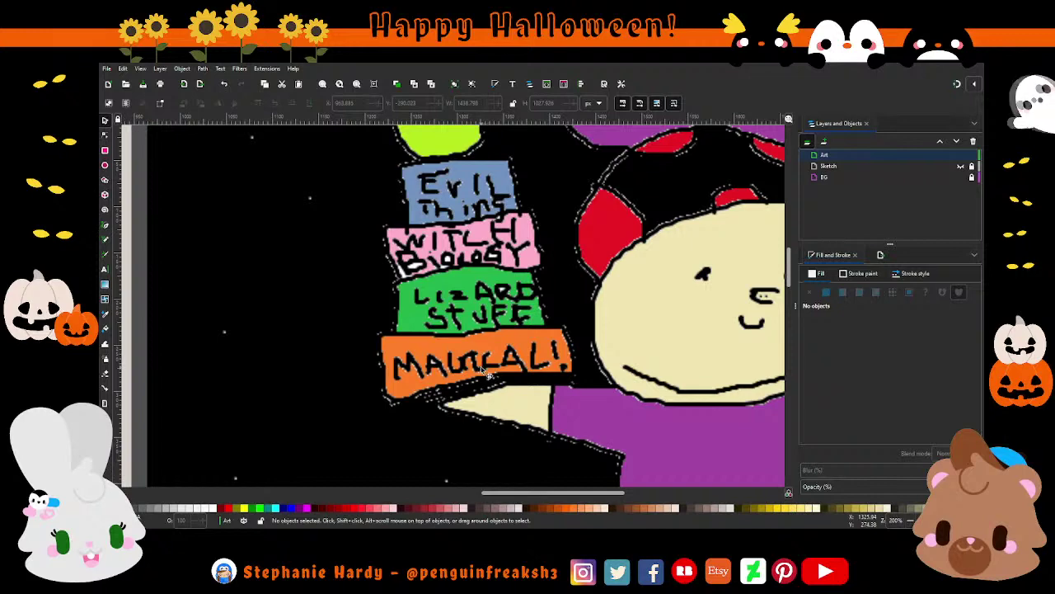
ctrl+scroll(460, 368, down, 1)
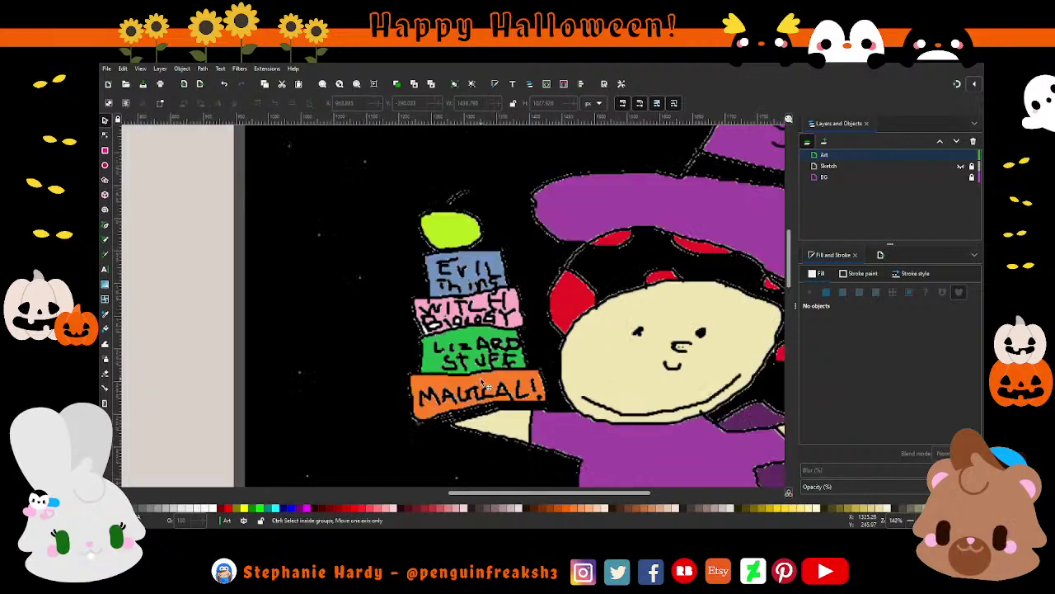
ctrl+scroll(466, 371, down, 1)
ctrl+scroll(470, 373, down, 1)
ctrl+scroll(626, 373, down, 1)
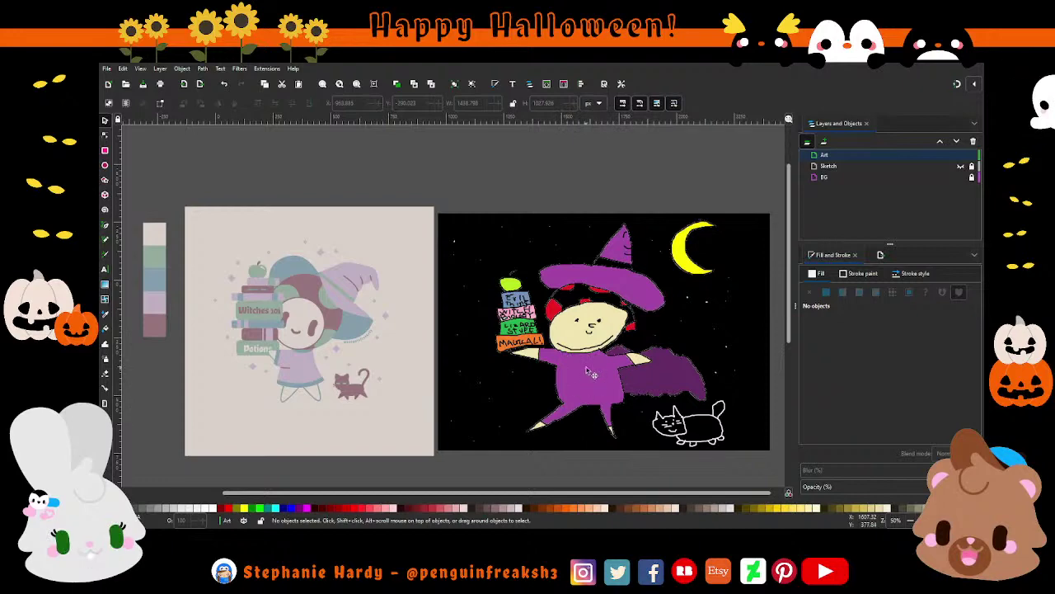
scroll(594, 363, up, 4)
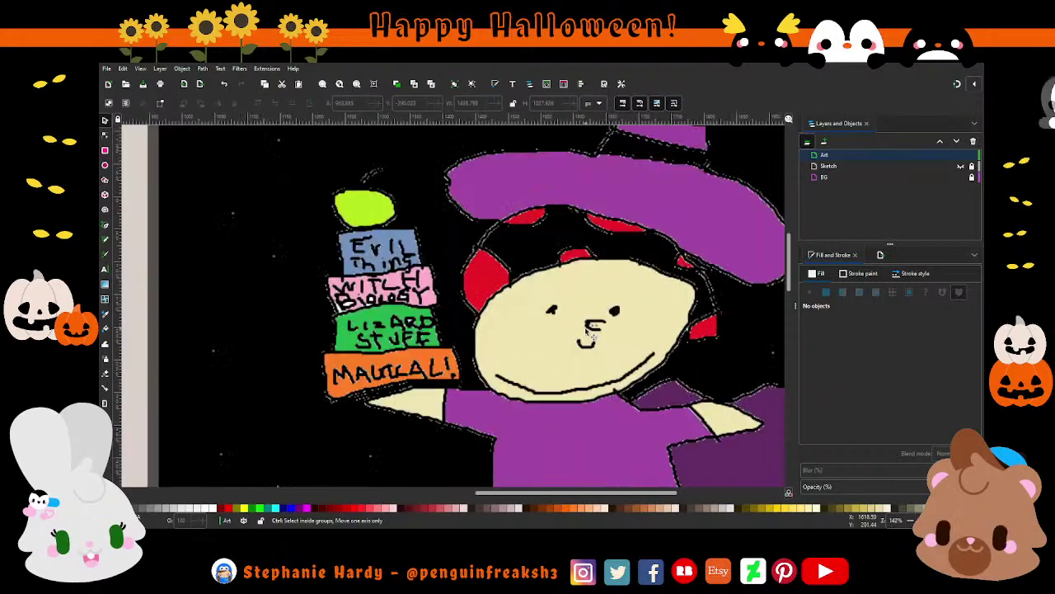
scroll(606, 336, up, 1)
ctrl+scroll(602, 330, up, 2)
ctrl+scroll(598, 322, up, 1)
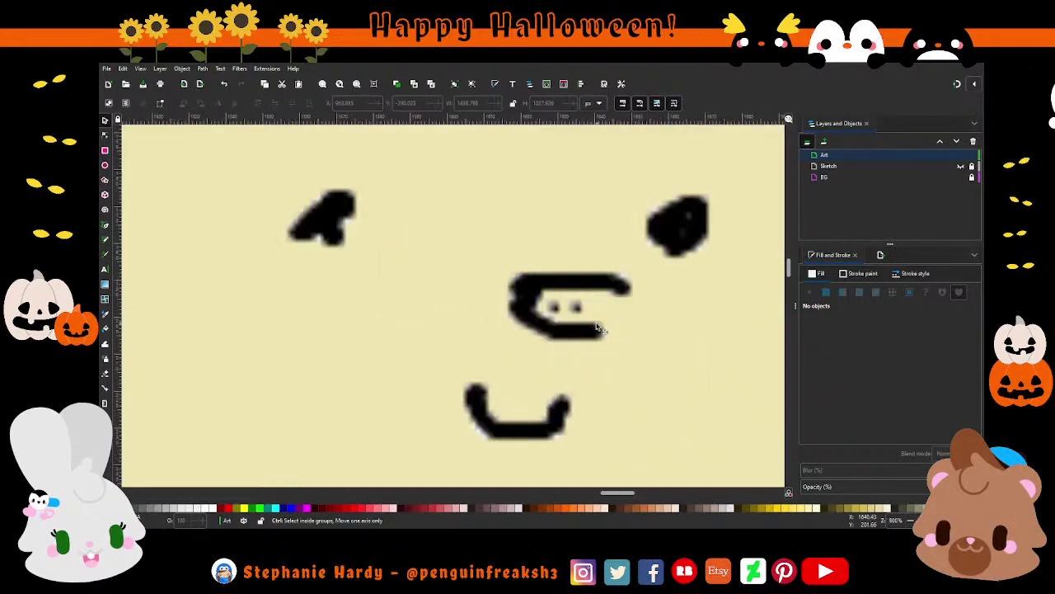
ctrl+scroll(598, 309, up, 1)
ctrl+scroll(595, 301, down, 2)
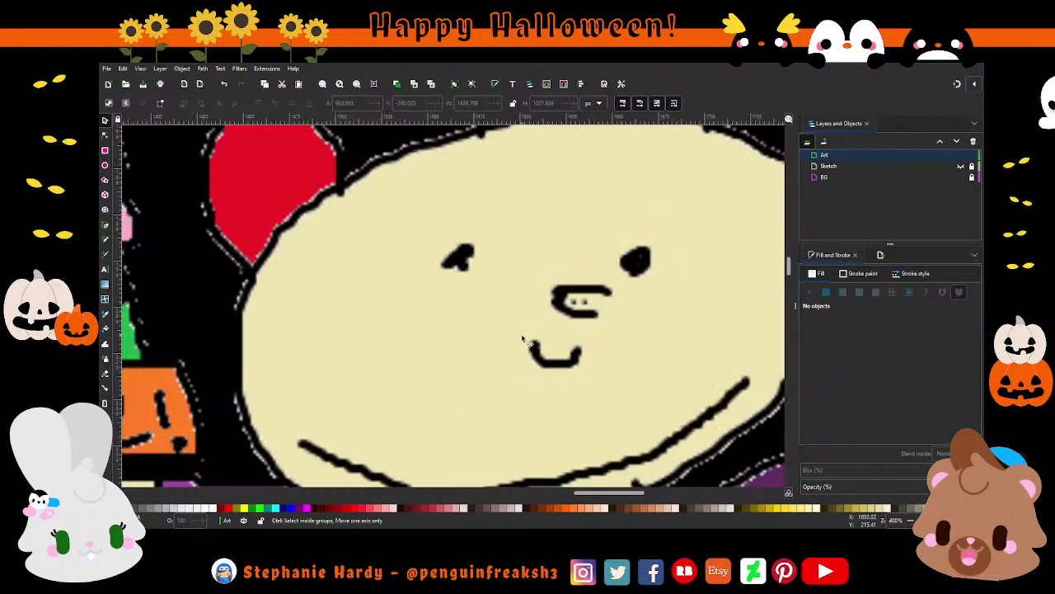
ctrl+scroll(593, 305, down, 2)
ctrl+scroll(581, 330, down, 2)
ctrl+scroll(575, 334, down, 2)
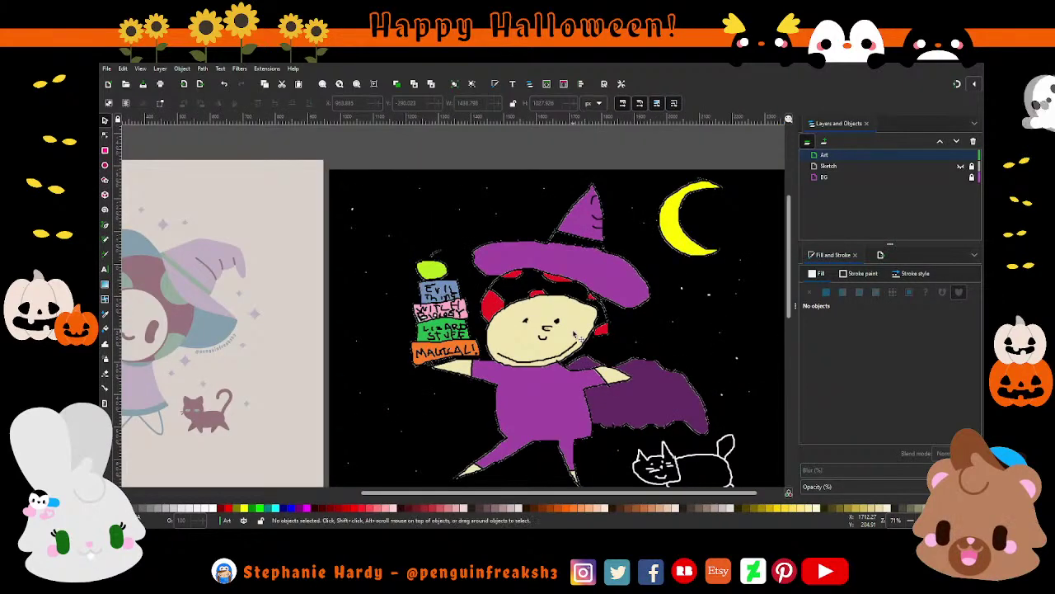
ctrl+scroll(577, 330, down, 1)
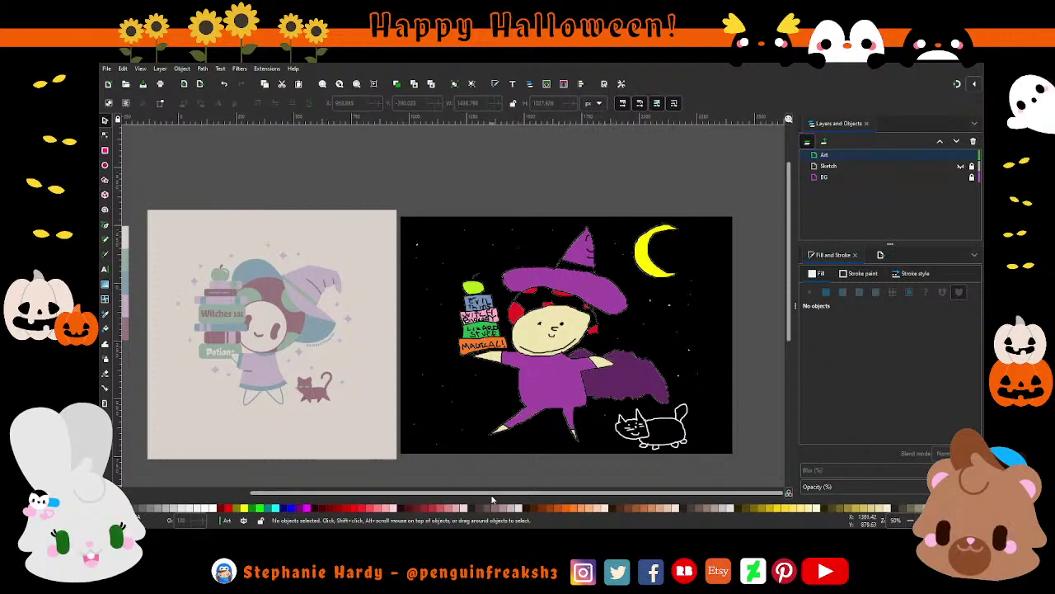
drag(493, 494, 479, 495)
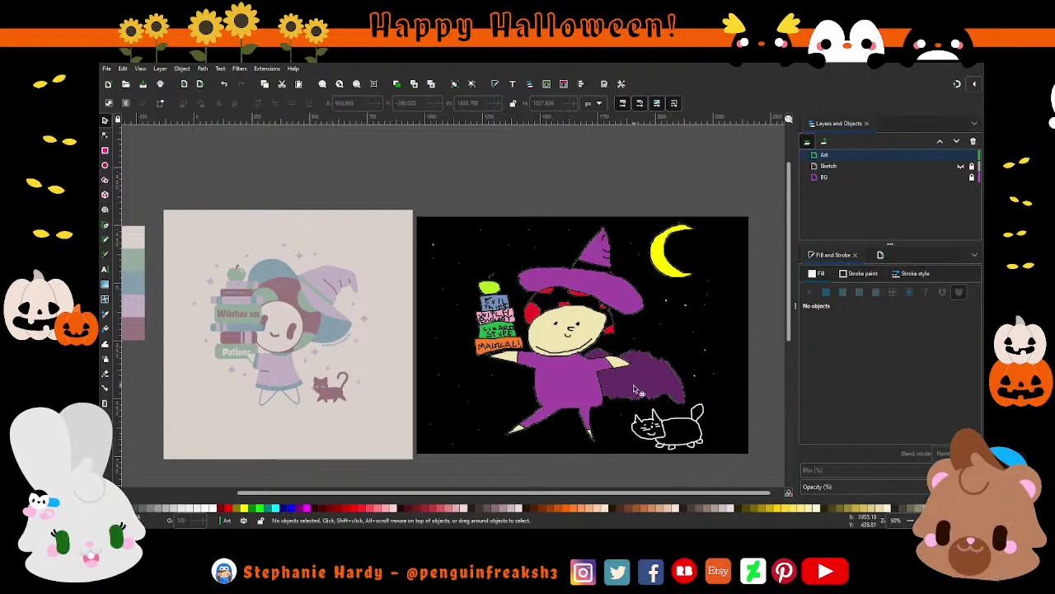
scroll(641, 427, up, 1)
scroll(639, 428, up, 1)
scroll(631, 428, up, 3)
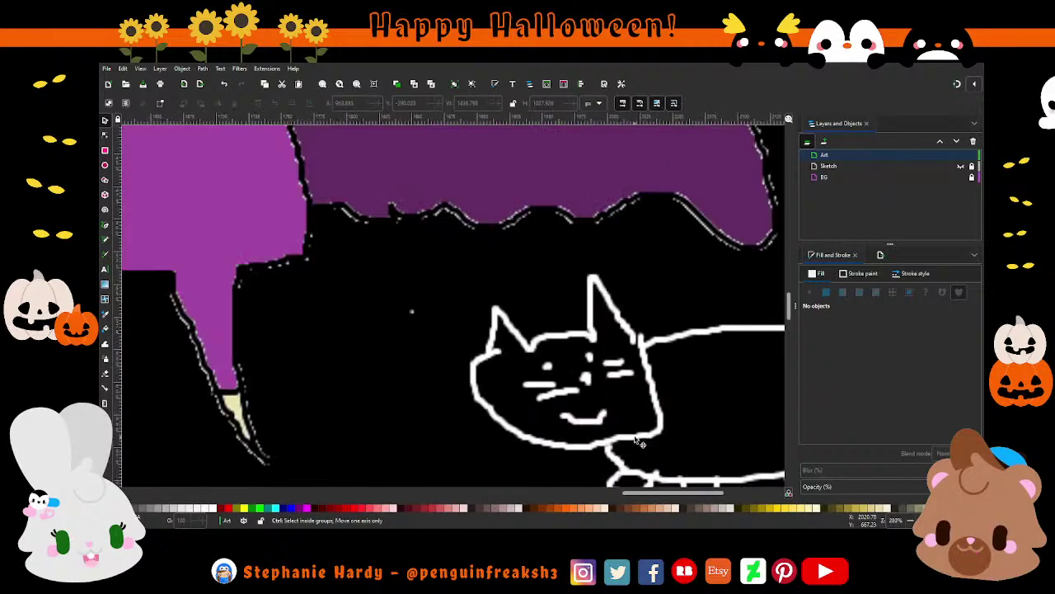
scroll(624, 429, up, 1)
scroll(624, 429, up, 1)
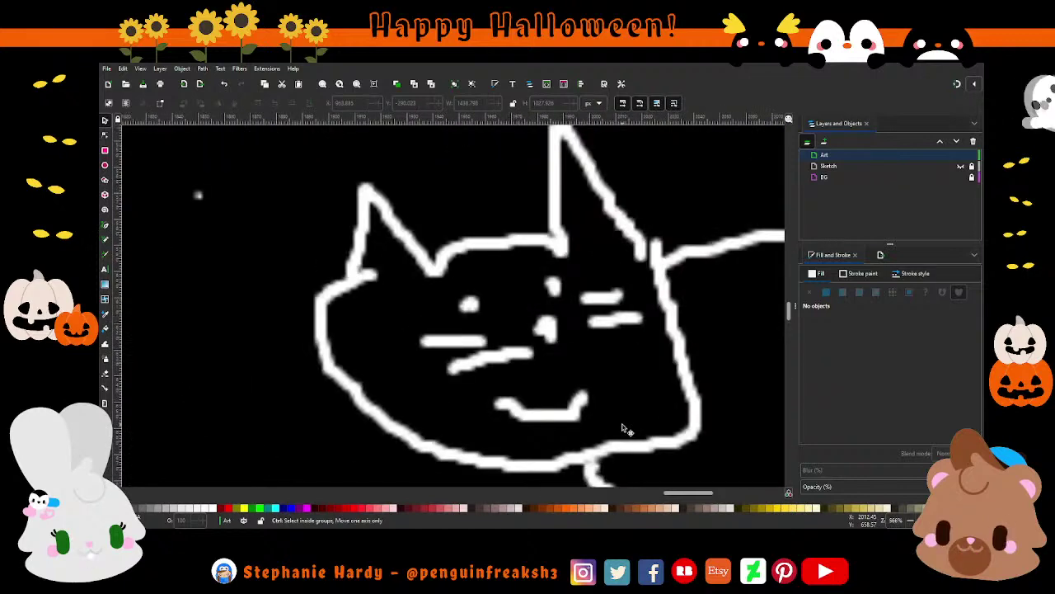
scroll(625, 429, up, 1)
scroll(624, 428, down, 2)
scroll(623, 427, up, 2)
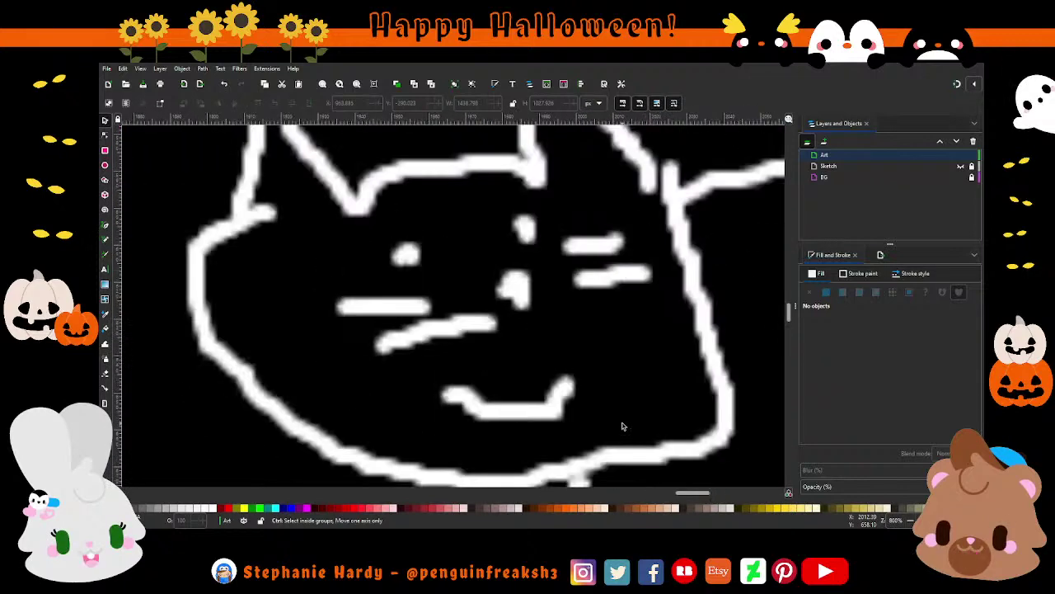
scroll(622, 426, down, 5)
scroll(622, 426, down, 2)
scroll(627, 412, down, 2)
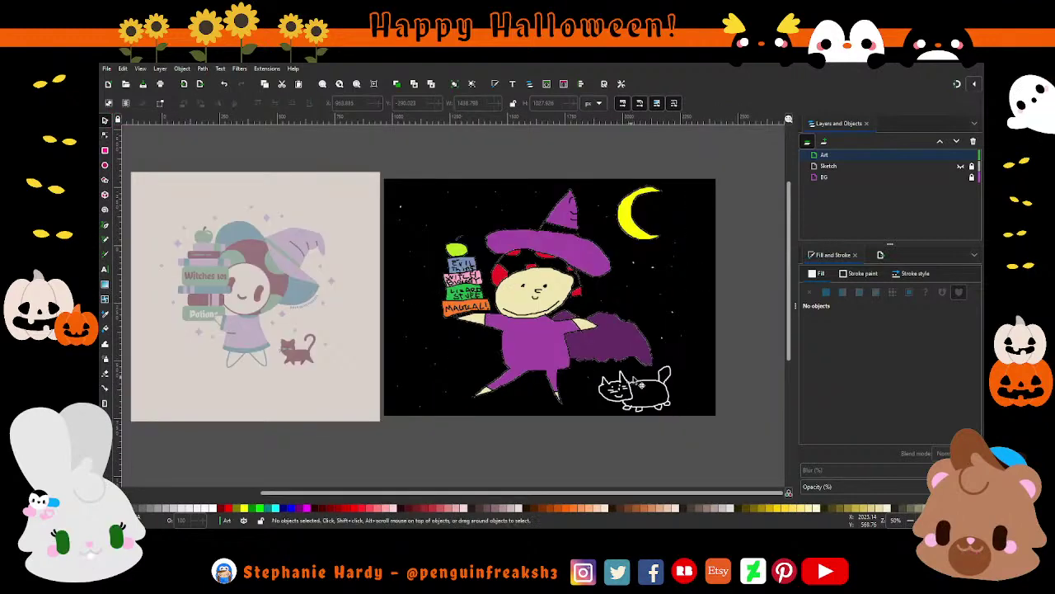
scroll(640, 385, down, 1)
scroll(485, 365, up, 1)
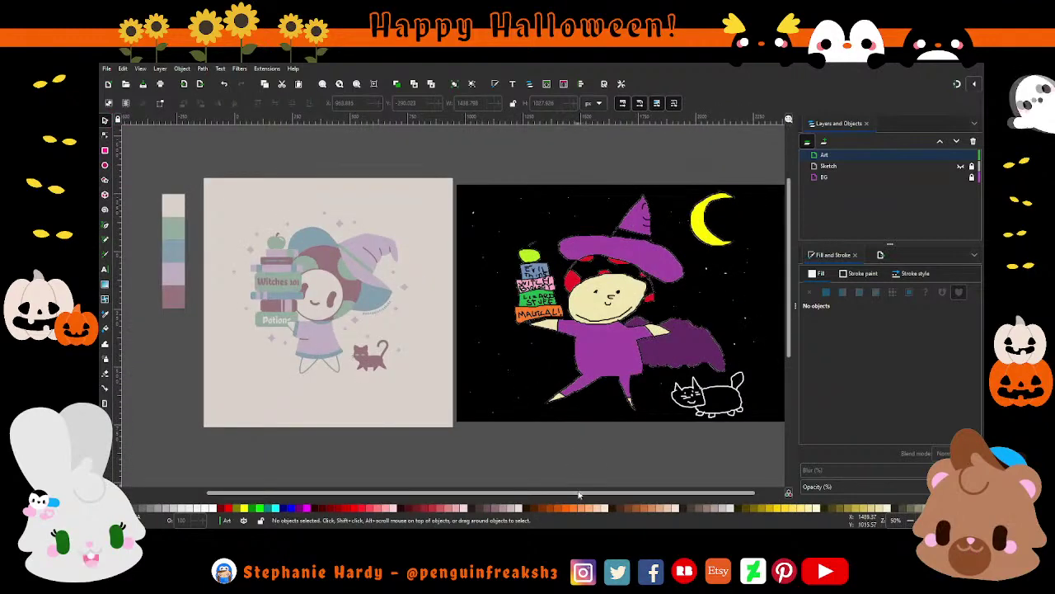
drag(579, 494, 605, 492)
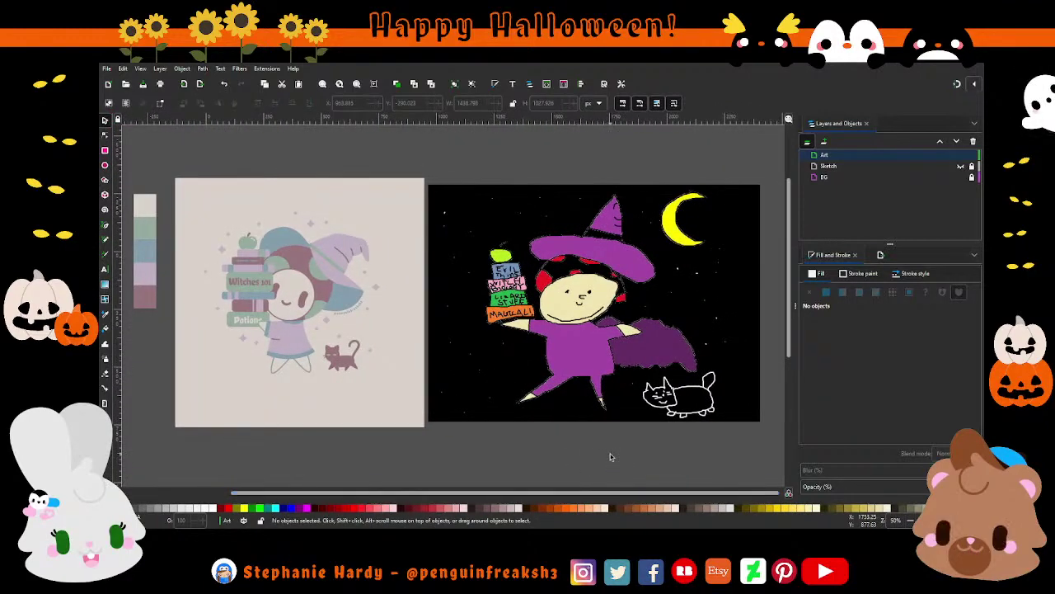